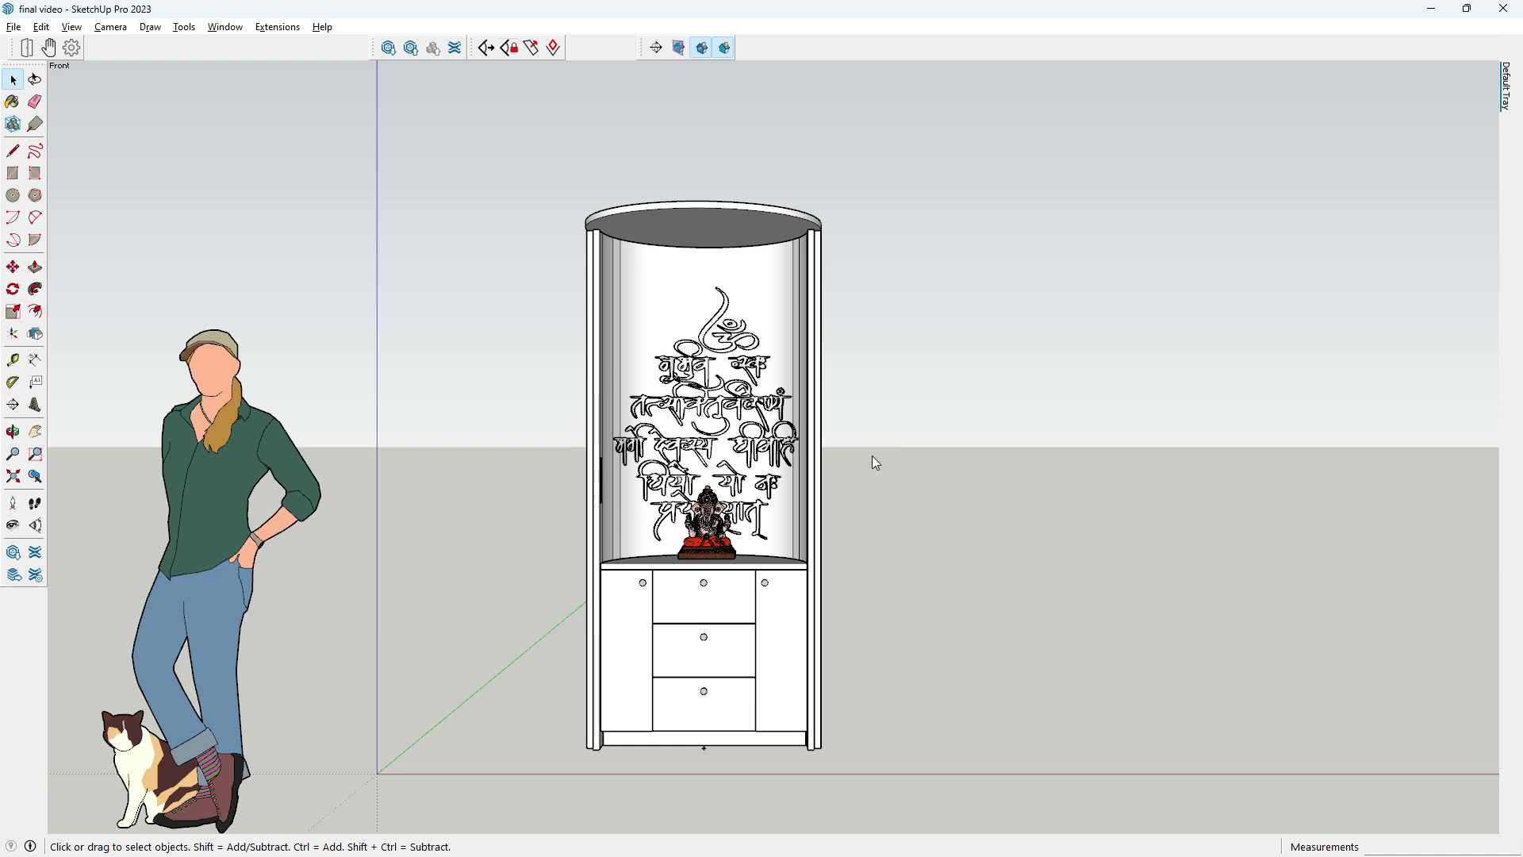
# - Orbit the finished cabinet and swing its curved door closed and open again
pyautogui.click(27, 48)
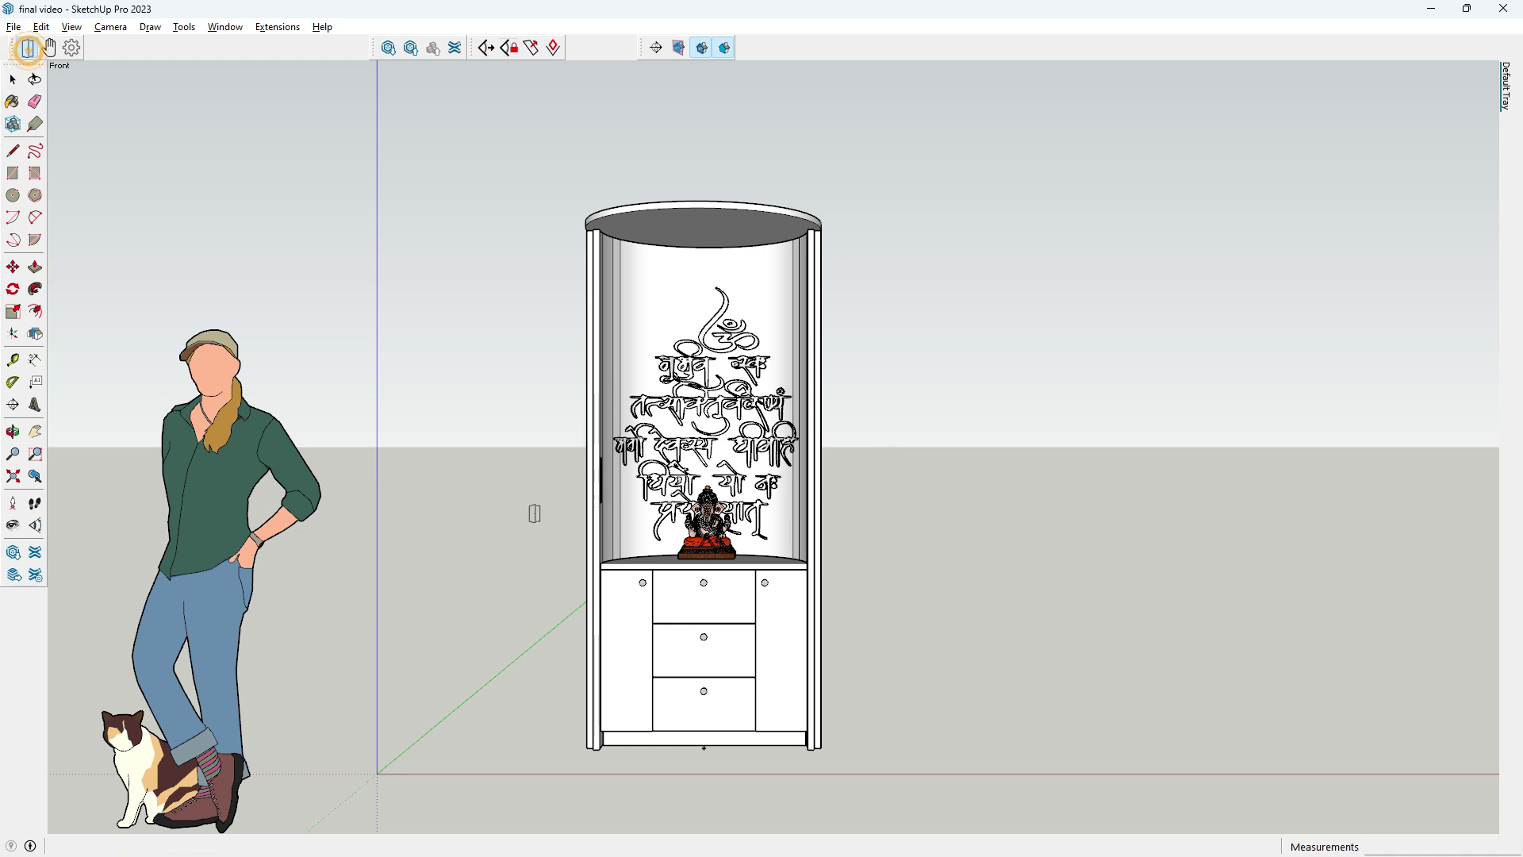
pyautogui.moveTo(607, 538); pyautogui.dragTo(572, 552)
pyautogui.moveTo(572, 551); pyautogui.dragTo(683, 555, button='middle')
pyautogui.click(699, 476)
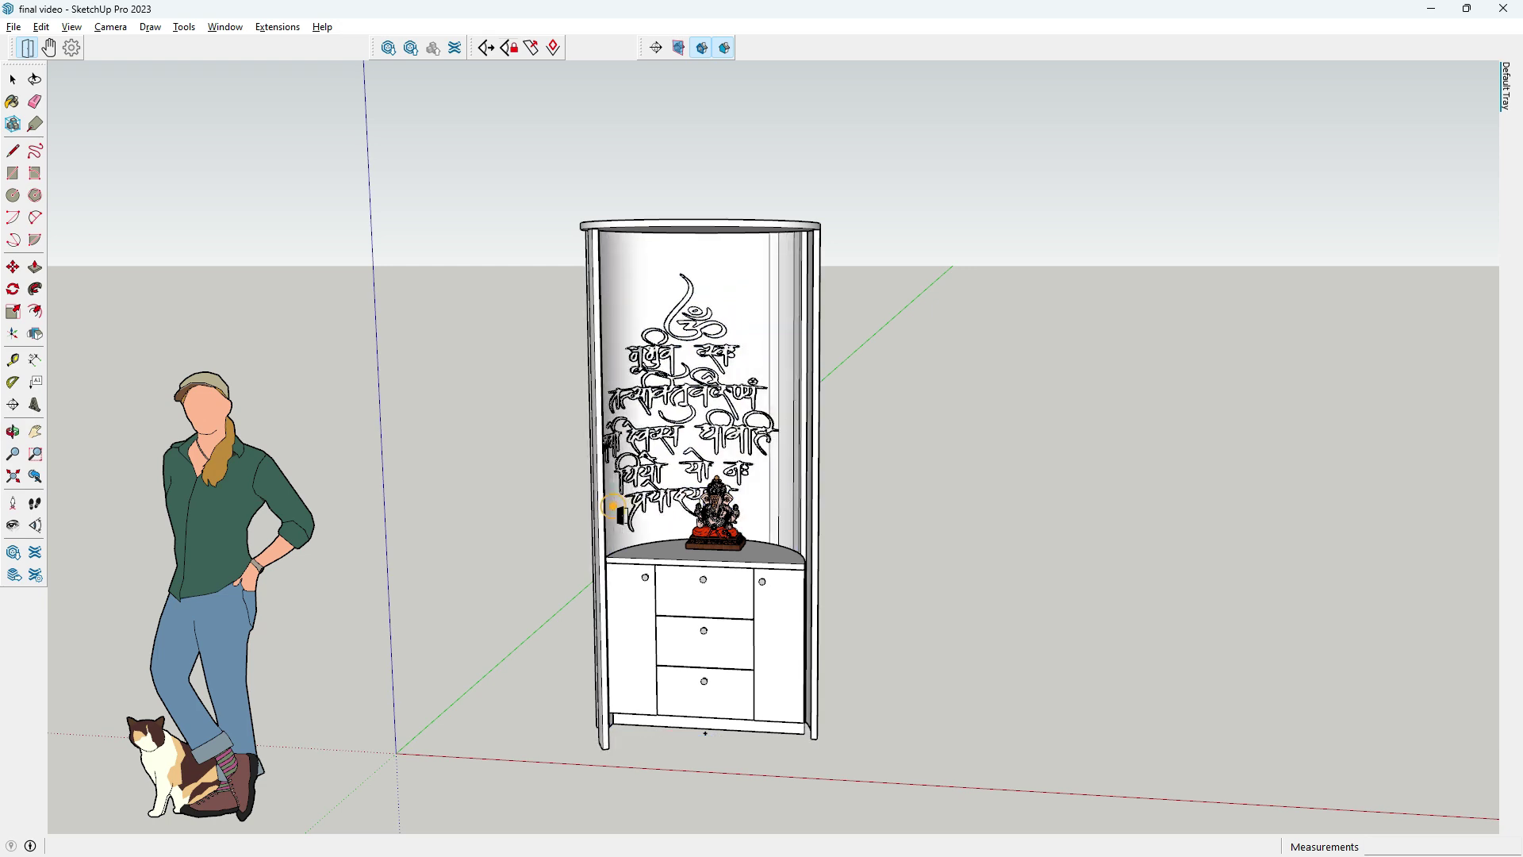
pyautogui.moveTo(942, 656)
pyautogui.mouseDown(button='middle')
pyautogui.moveTo(544, 680)
pyautogui.moveTo(827, 689)
pyautogui.moveTo(754, 640)
pyautogui.mouseUp(button='middle')
pyautogui.click(754, 640)
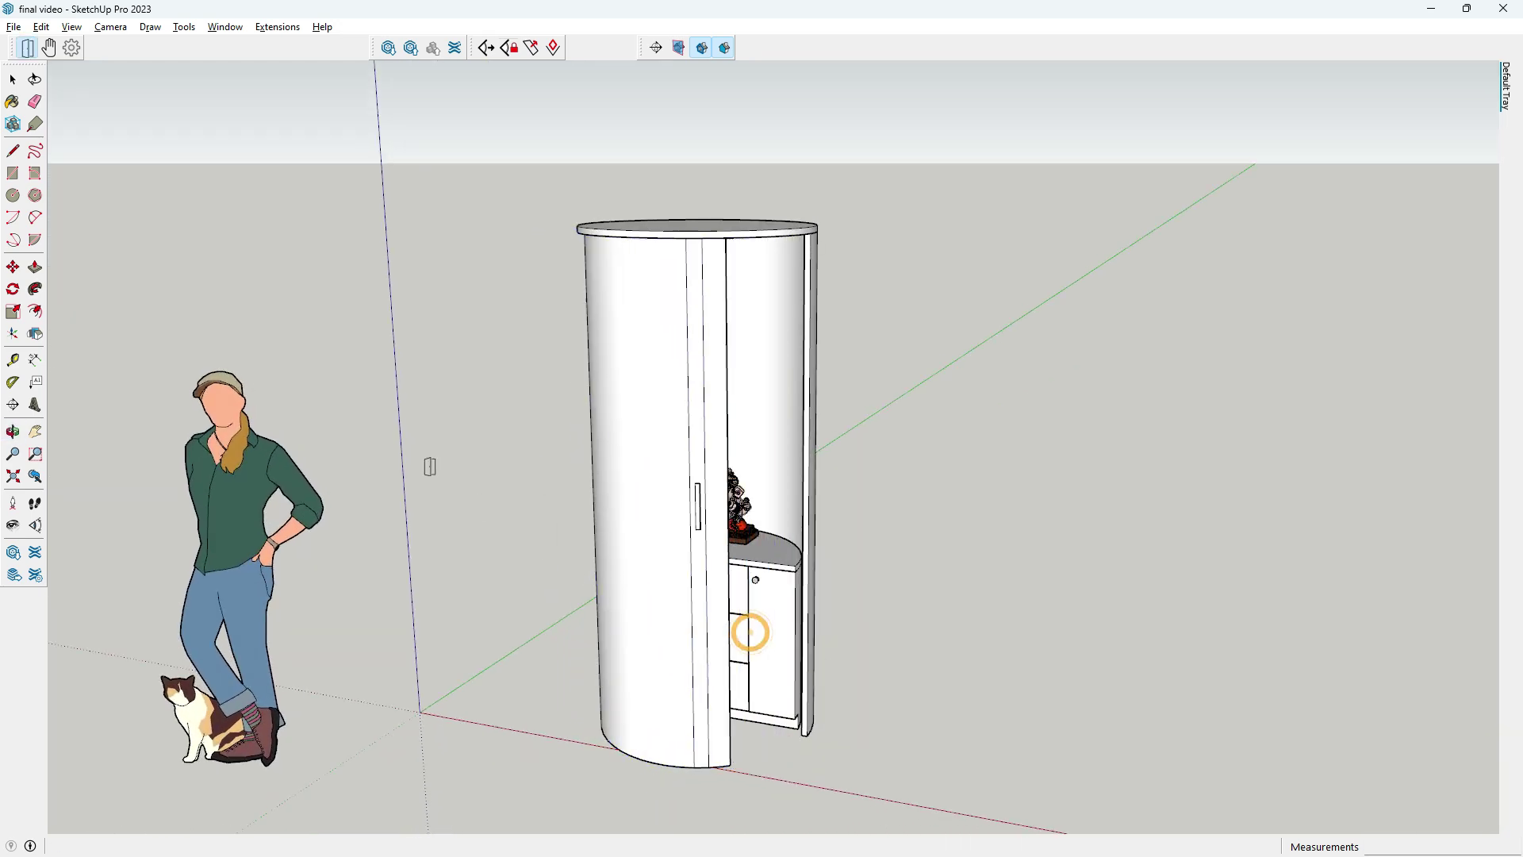
pyautogui.click(12, 79)
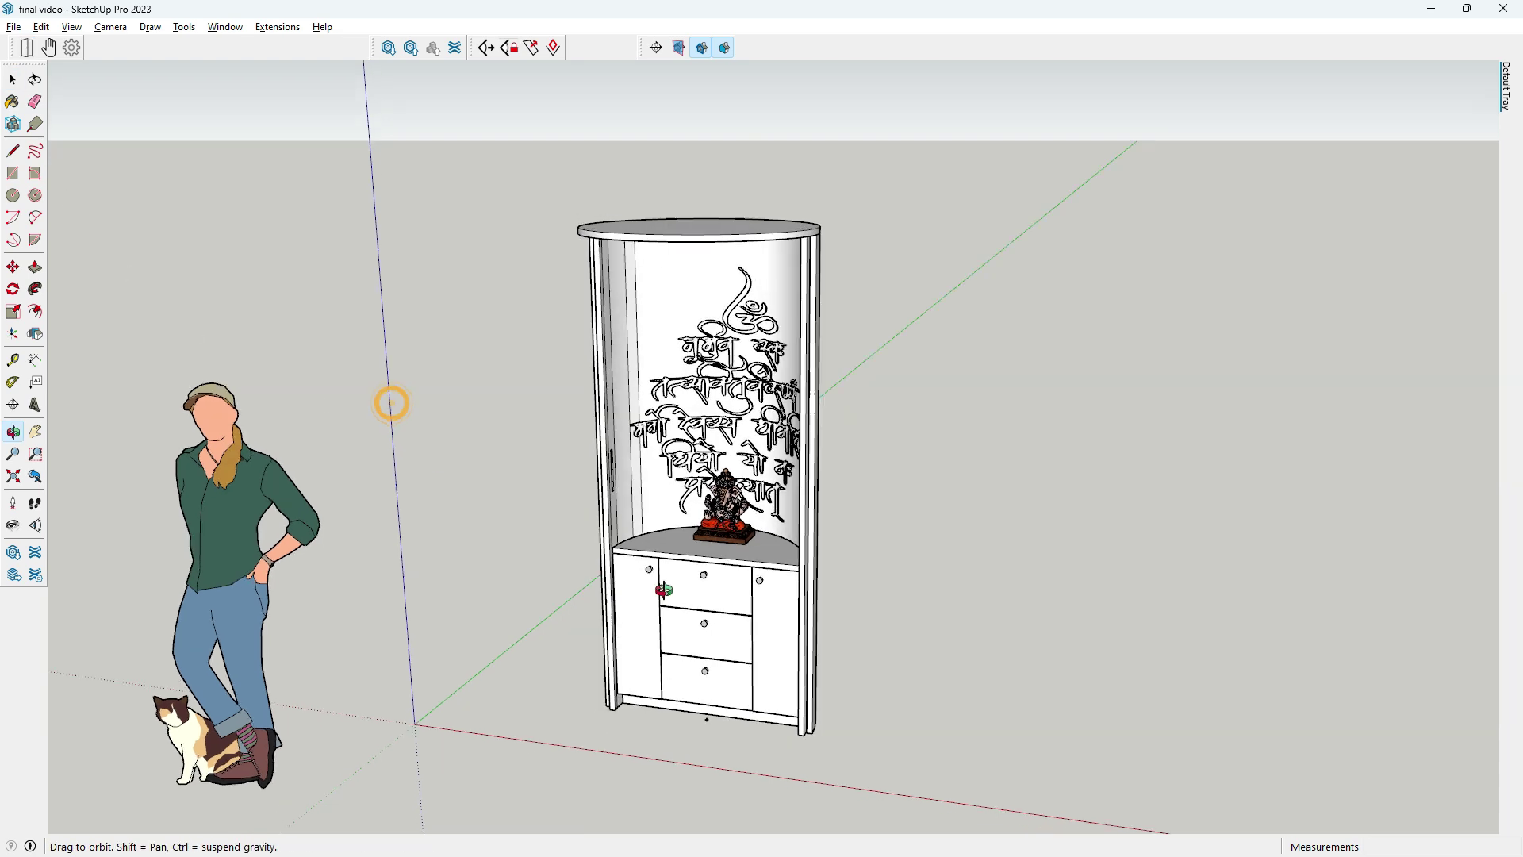
# - Orbit and zoom around the cabinet to view its front and top
pyautogui.moveTo(394, 402); pyautogui.dragTo(653, 525, button='middle')
pyautogui.scroll(3, 652, 525)
pyautogui.scroll(-3, 652, 526)
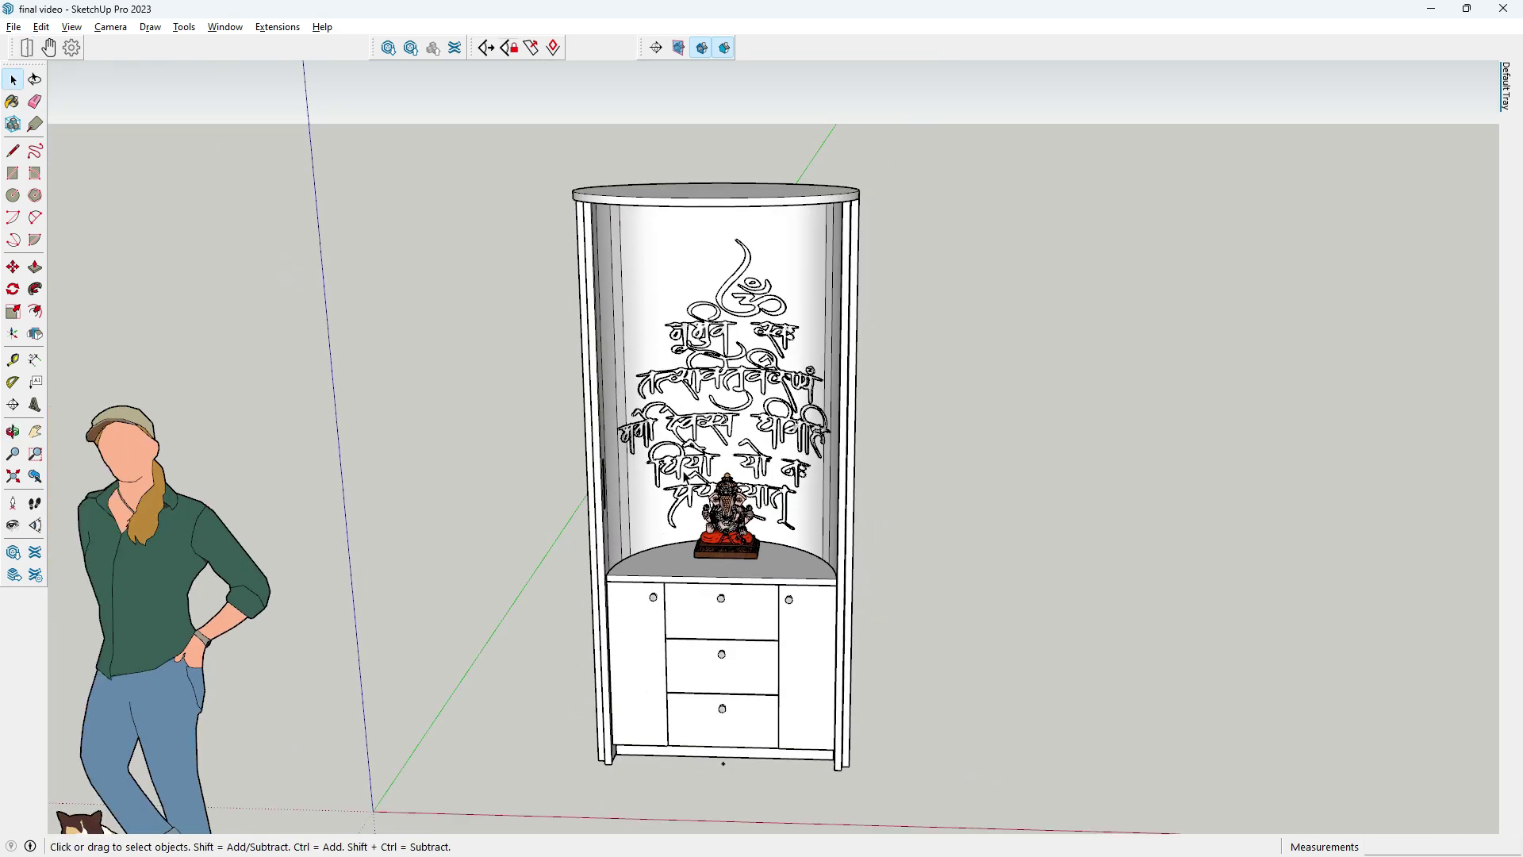
pyautogui.moveTo(707, 603); pyautogui.dragTo(807, 527, button='middle')
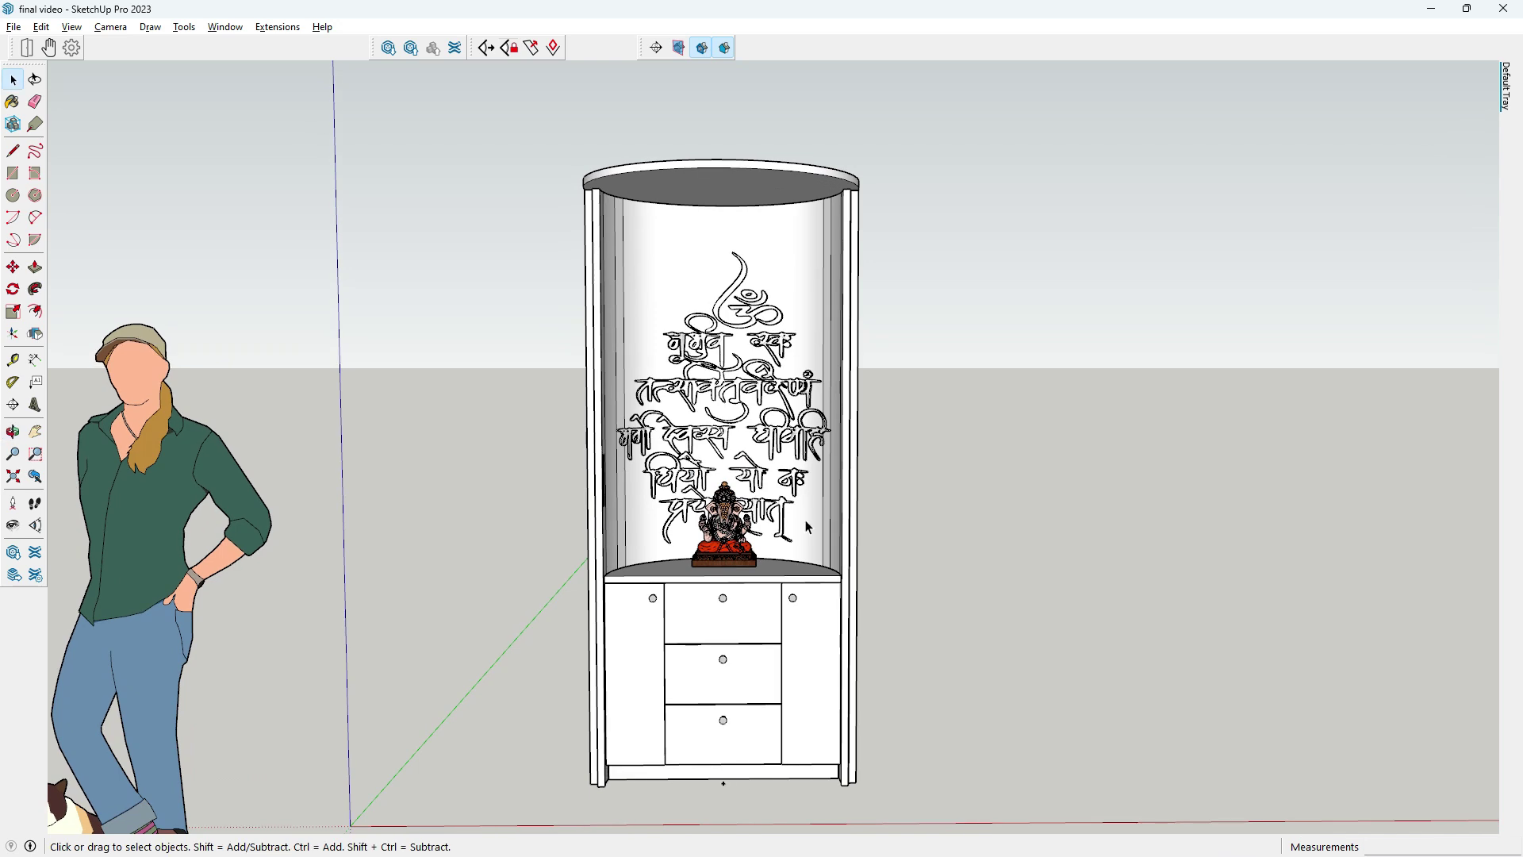
pyautogui.scroll(-2, 695, 611)
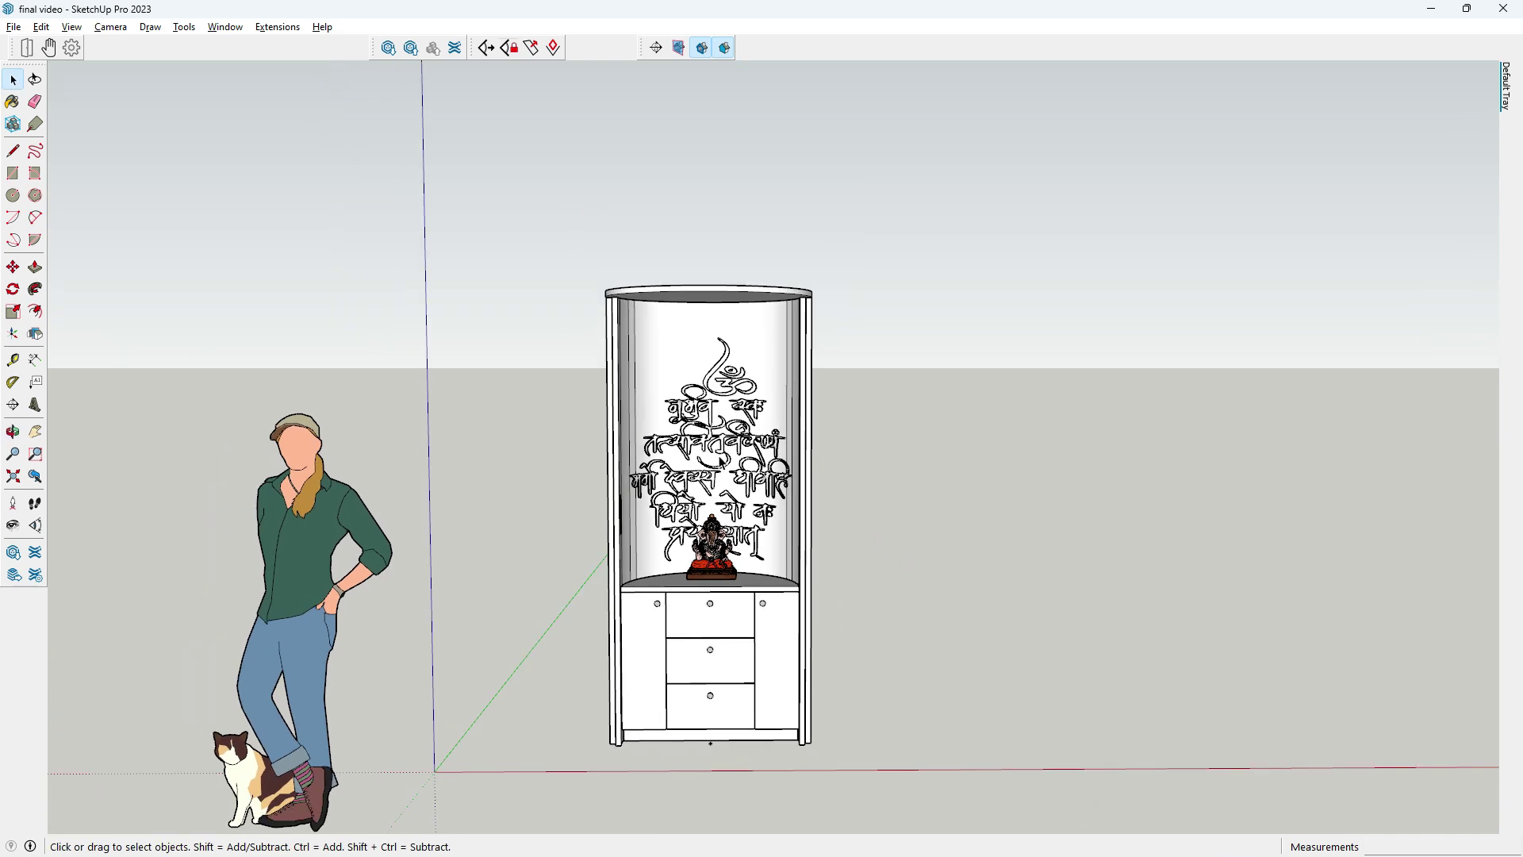
pyautogui.scroll(-1, 641, 583)
pyautogui.scroll(1, 705, 603)
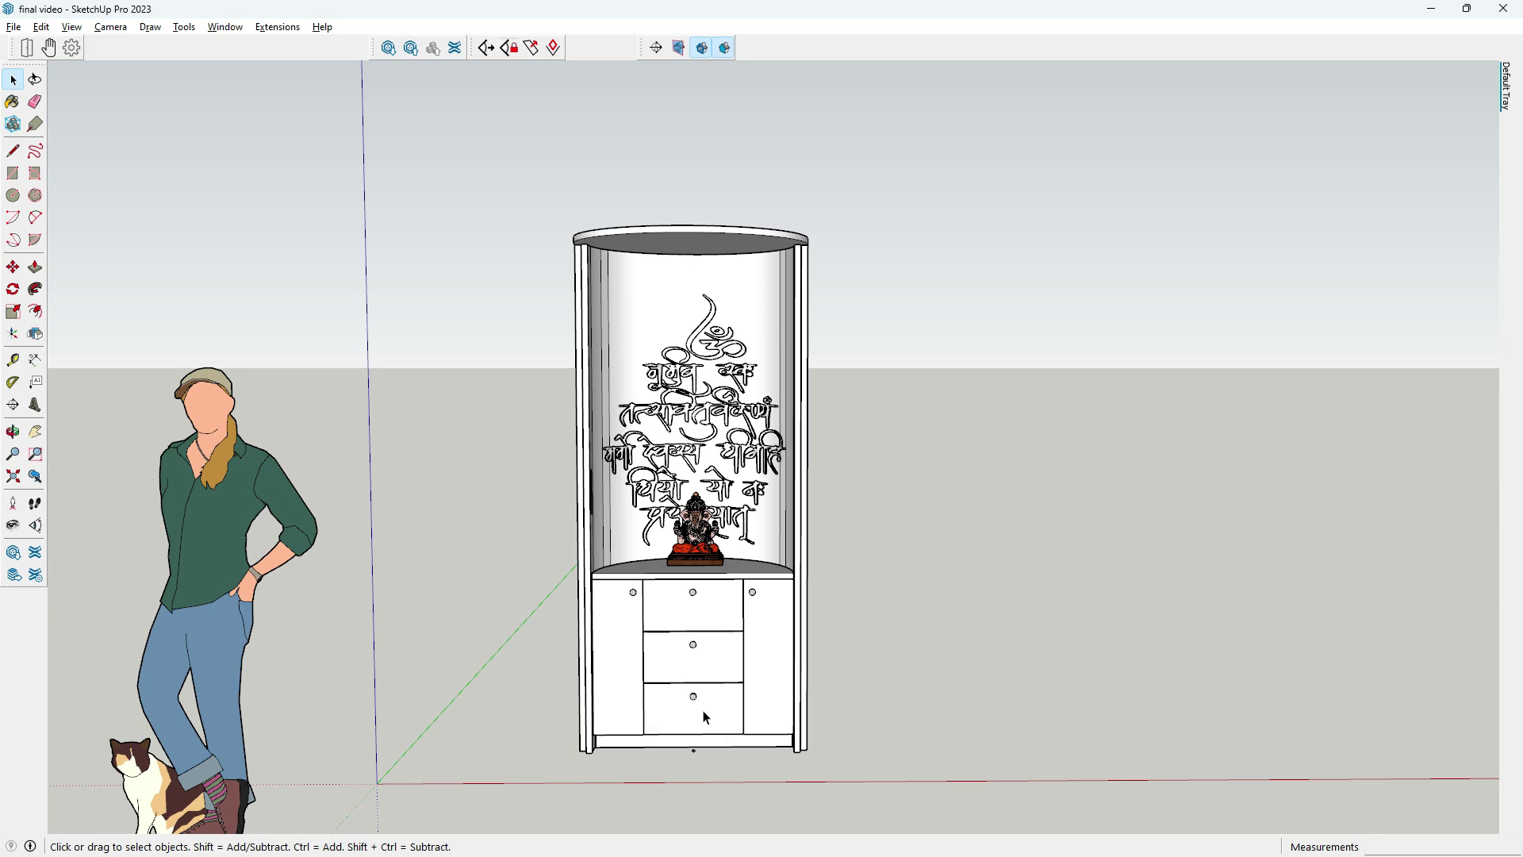
pyautogui.moveTo(706, 718)
pyautogui.mouseDown(button='middle')
pyautogui.moveTo(568, 666)
pyautogui.moveTo(680, 704)
pyautogui.moveTo(802, 687)
pyautogui.moveTo(783, 746)
pyautogui.mouseUp(button='middle')
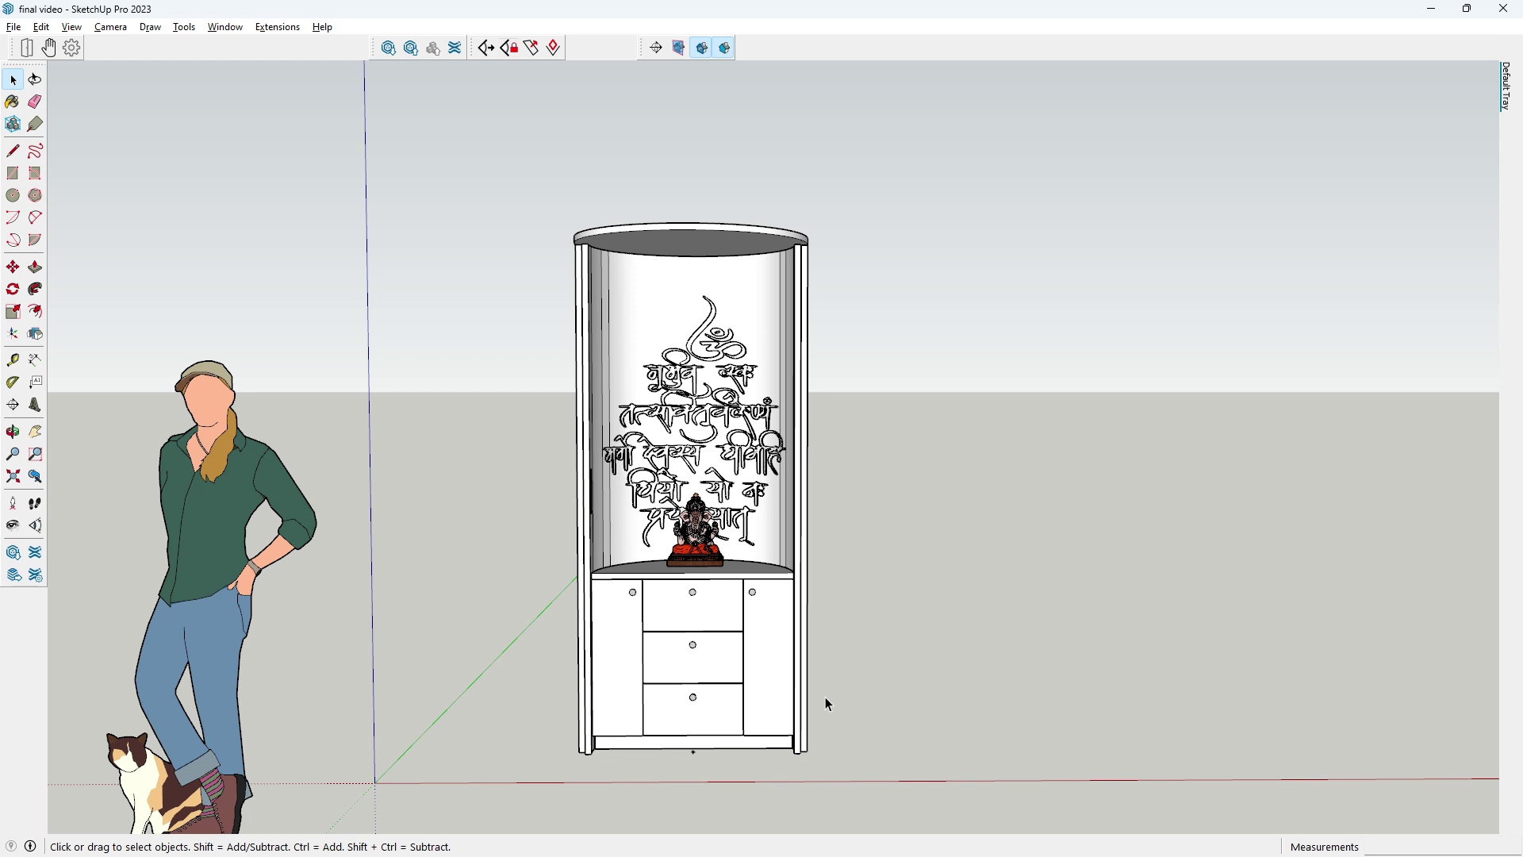
pyautogui.moveTo(792, 595); pyautogui.dragTo(731, 646, button='middle')
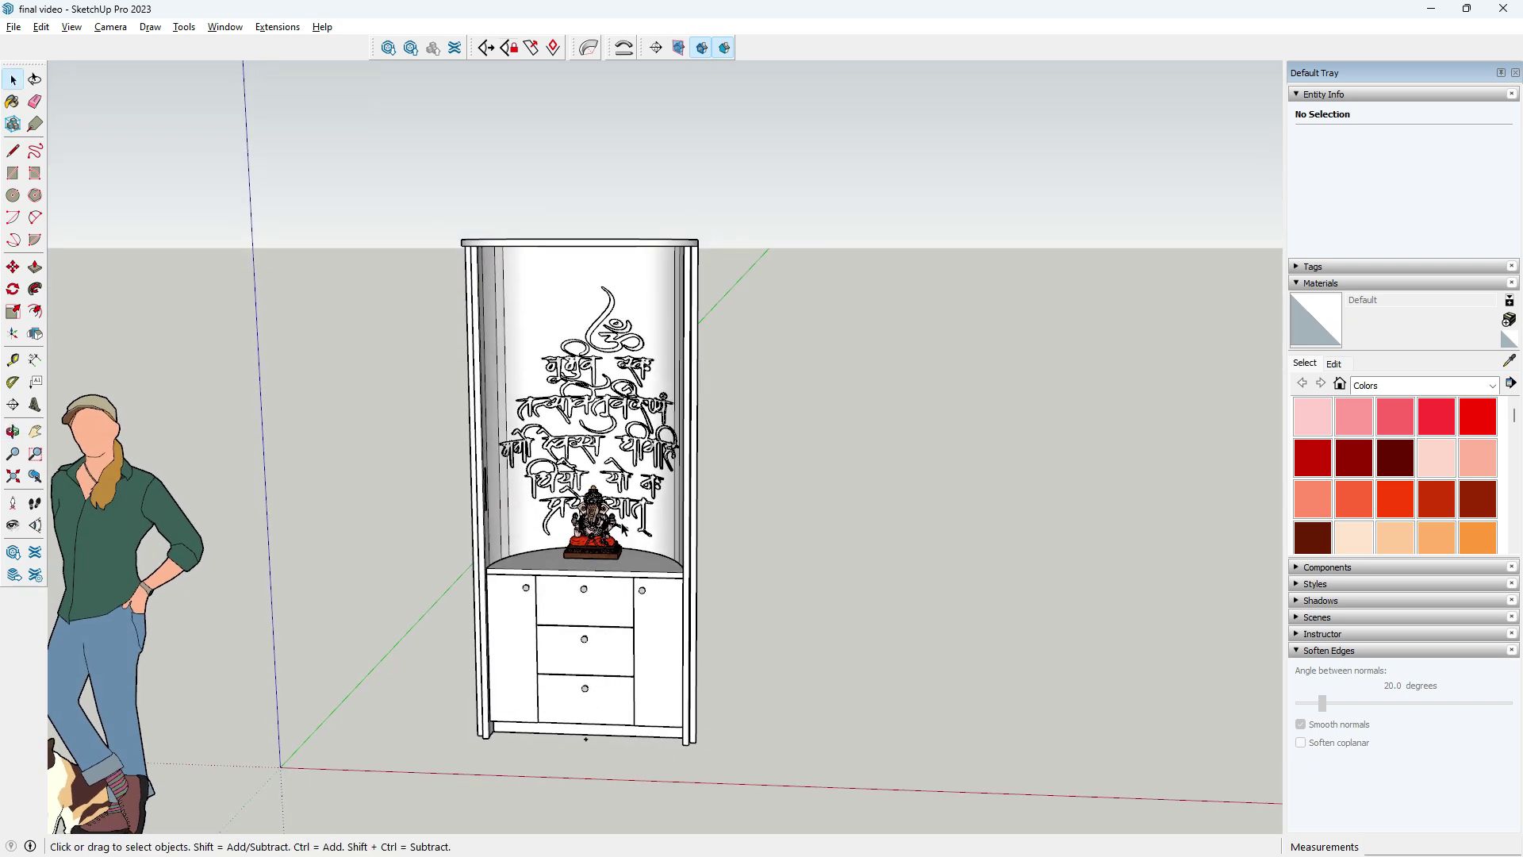
pyautogui.scroll(4, 622, 521)
pyautogui.scroll(-1, 621, 521)
pyautogui.scroll(-2, 621, 520)
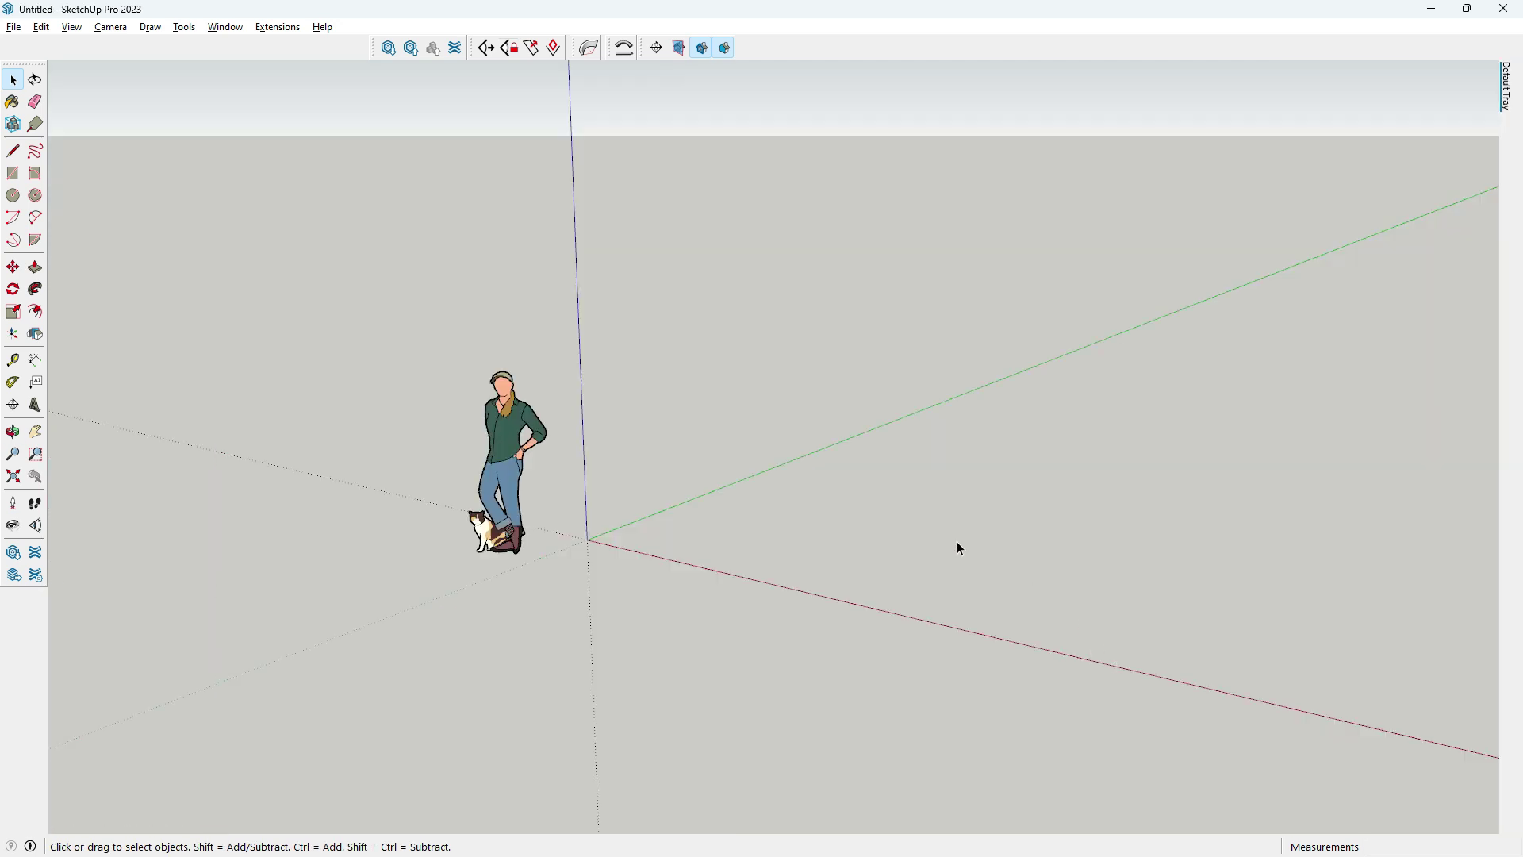
# - Draw a 1'6" radius circle on the ground near the origin
pyautogui.click(14, 198)
pyautogui.moveTo(432, 636); pyautogui.dragTo(714, 606, button='middle')
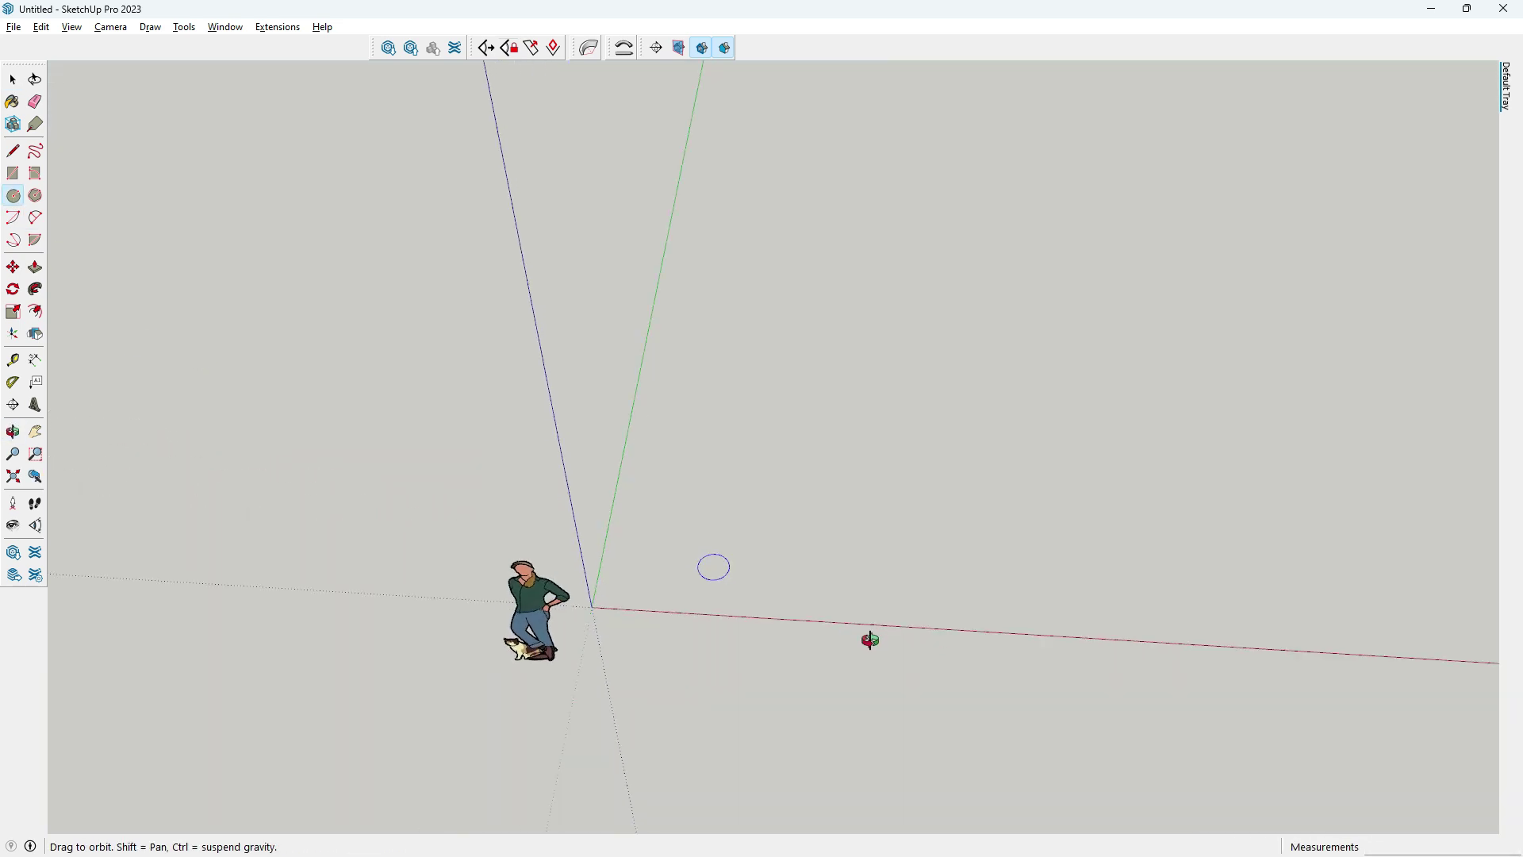
pyautogui.moveTo(870, 635); pyautogui.dragTo(762, 587, button='middle')
pyautogui.click(711, 584)
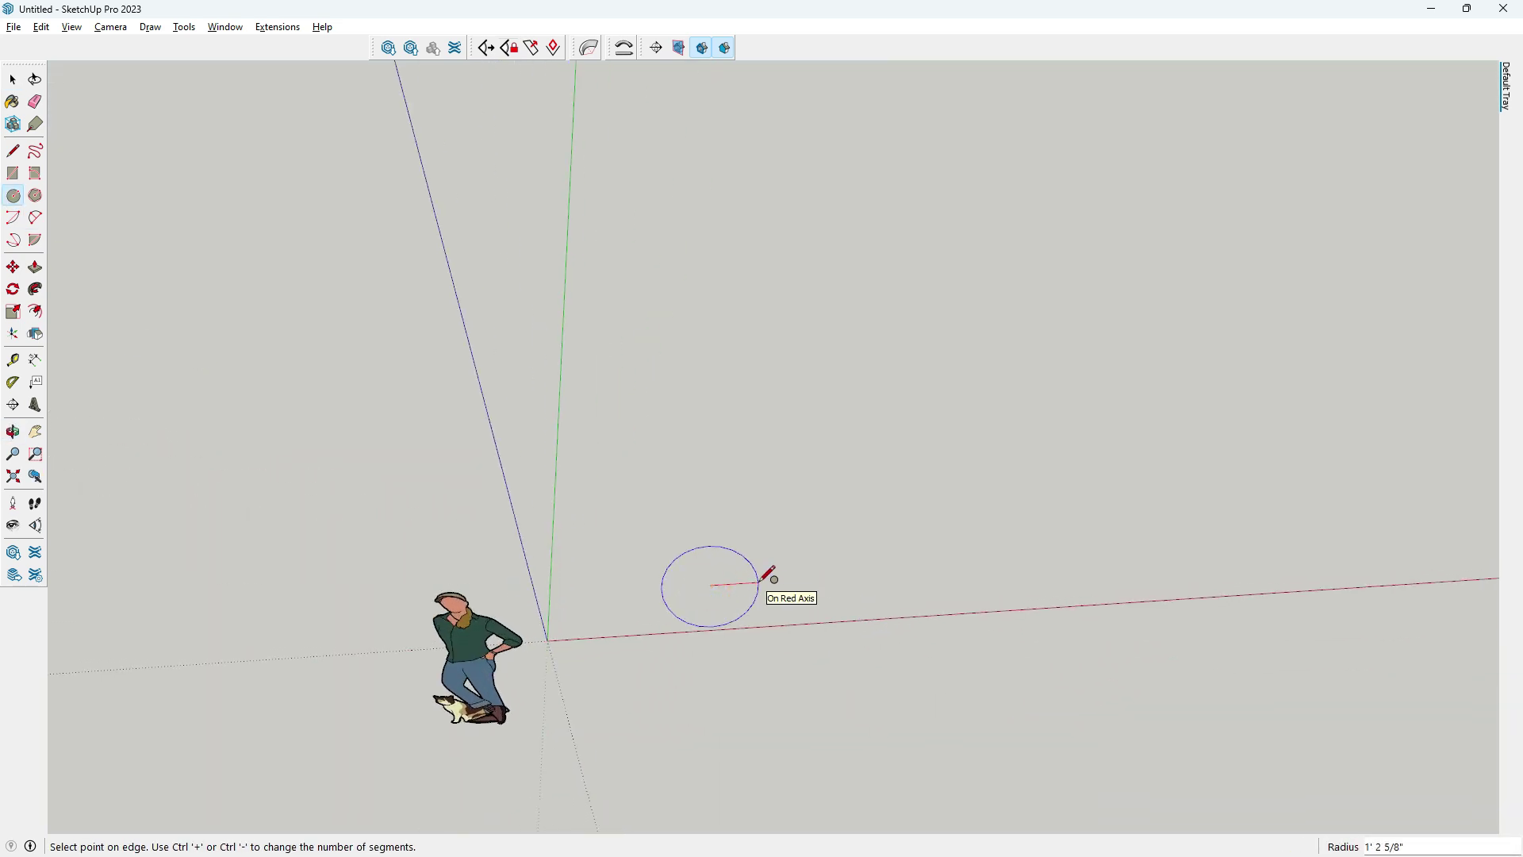
pyautogui.click(768, 580)
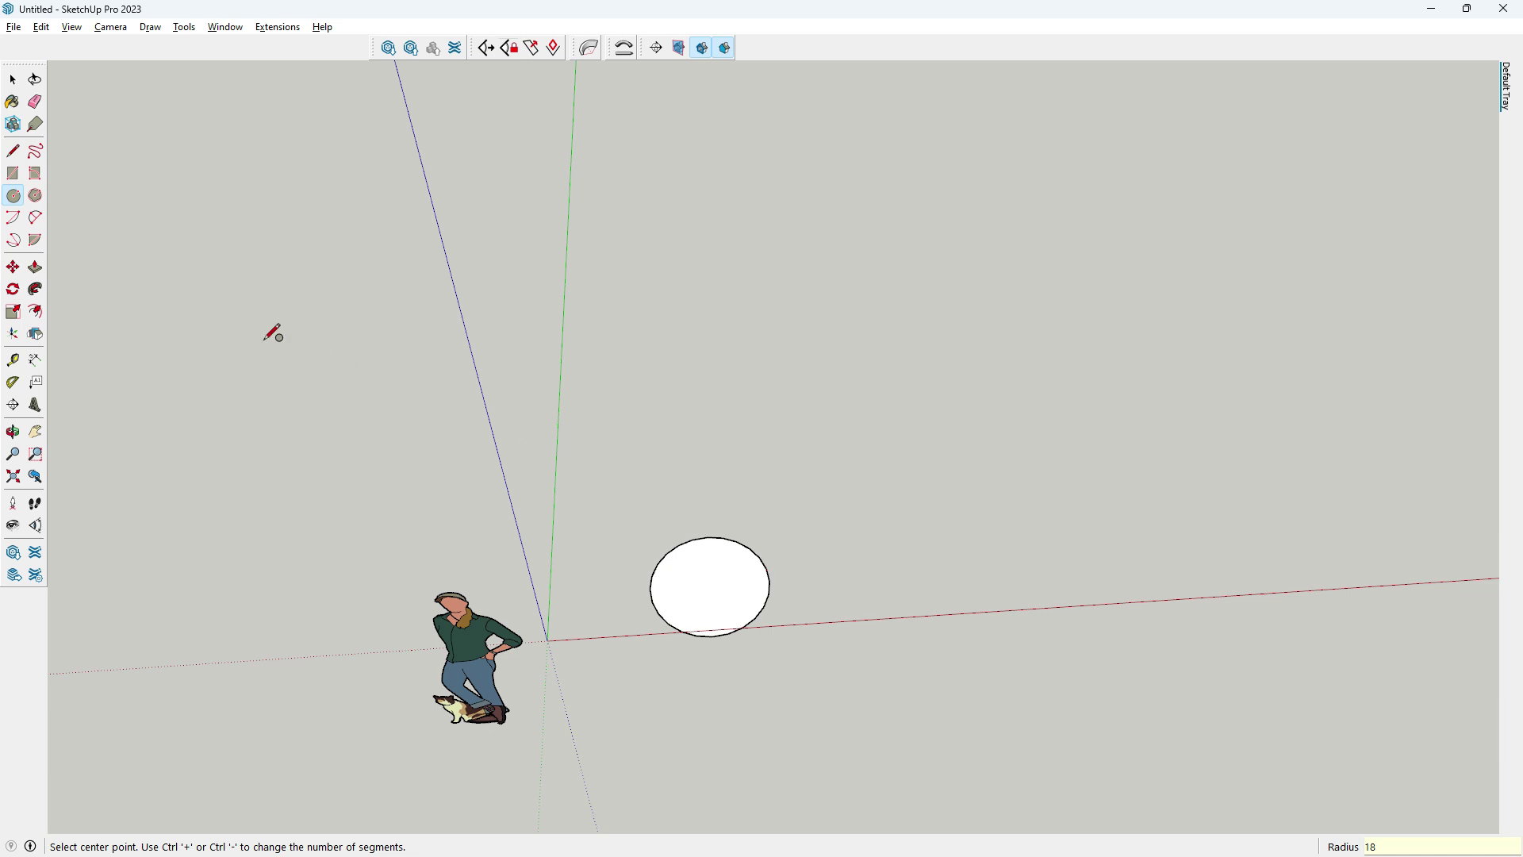
# - Raise the circle's segment count to 48 in Entity Info
pyautogui.click(14, 81)
pyautogui.scroll(5, 689, 538)
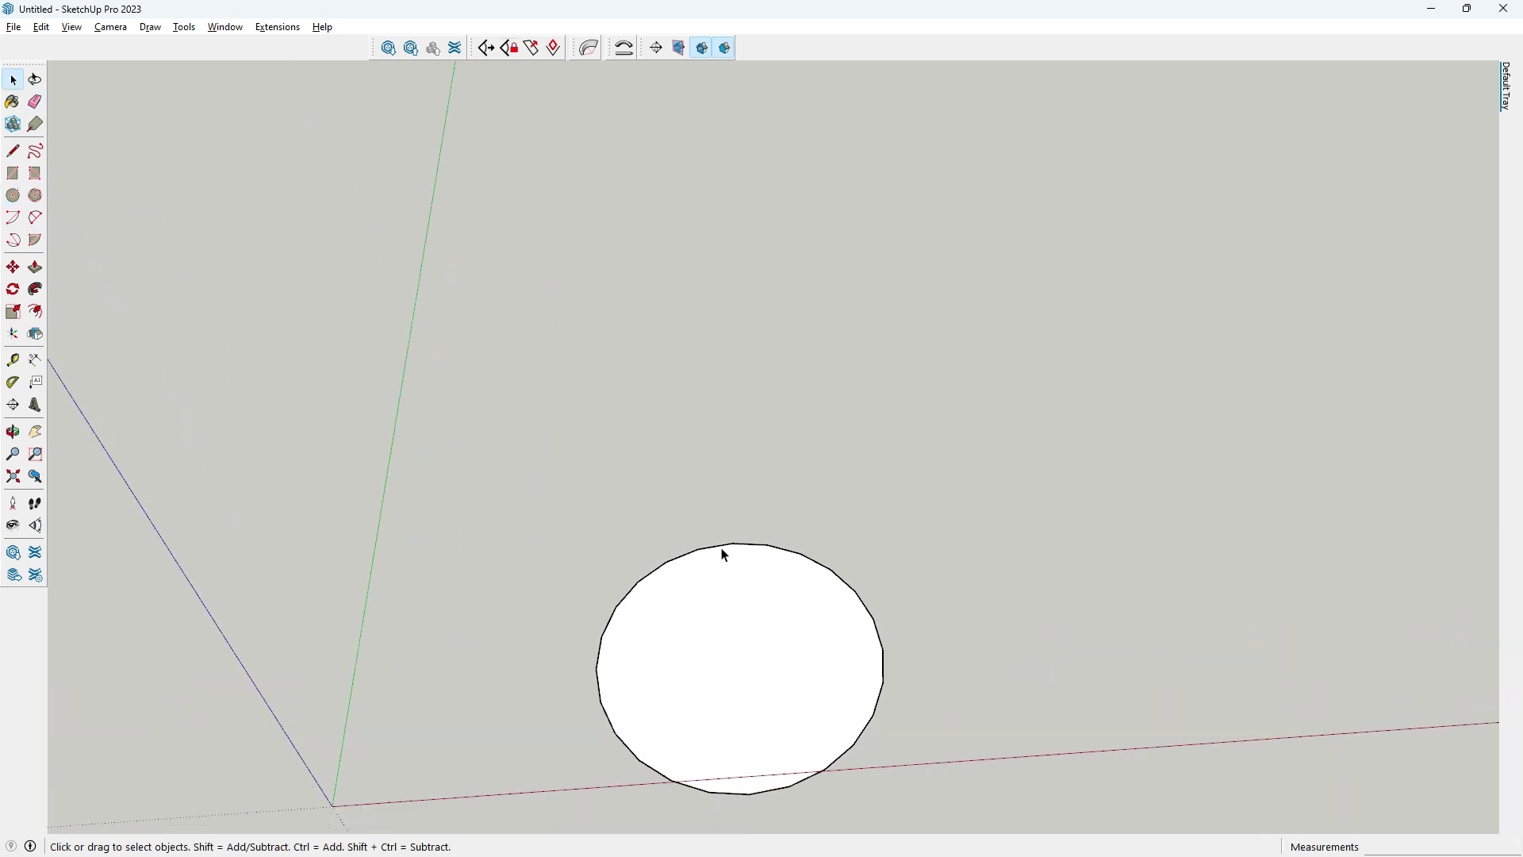
pyautogui.moveTo(723, 548); pyautogui.dragTo(768, 597, button='middle')
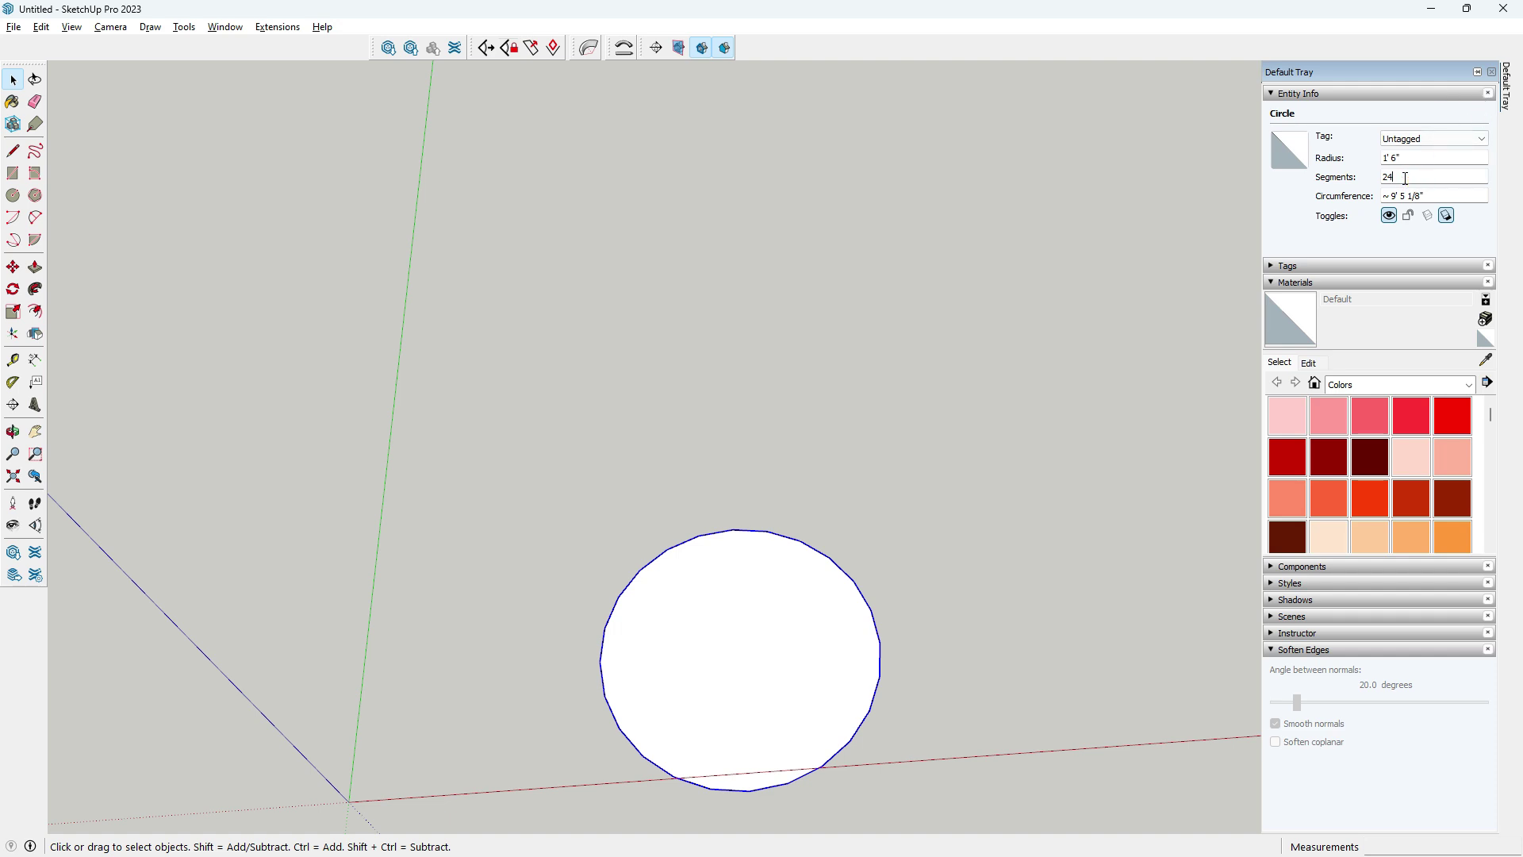
pyautogui.moveTo(1405, 178); pyautogui.dragTo(1384, 177)
pyautogui.write('48')
pyautogui.press('Return')
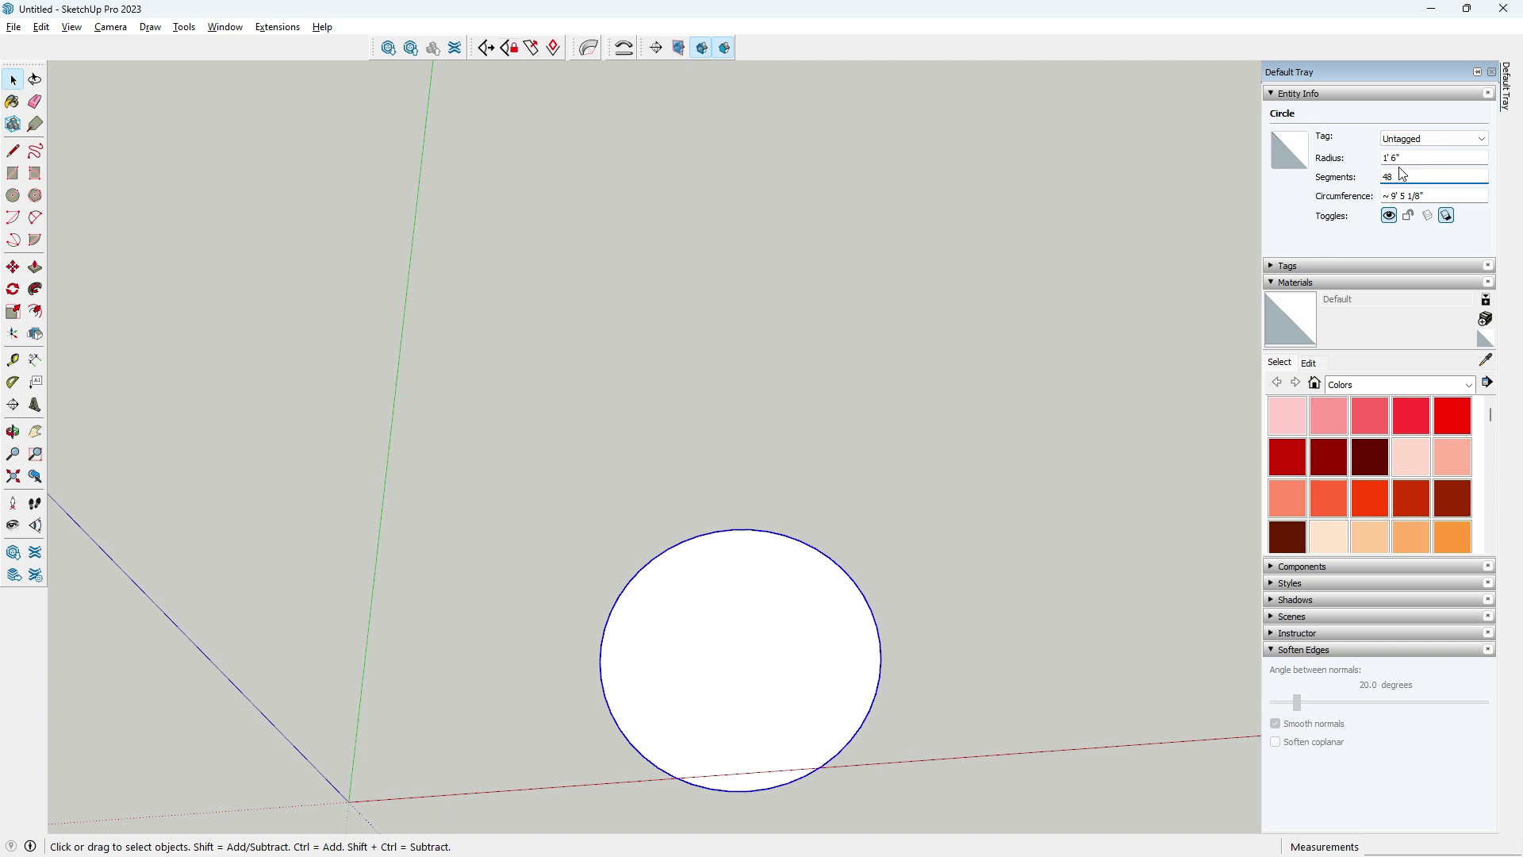
pyautogui.moveTo(1044, 332)
pyautogui.mouseDown(button='middle')
pyautogui.moveTo(826, 477)
pyautogui.moveTo(753, 733)
pyautogui.moveTo(743, 724)
pyautogui.mouseUp(button='middle')
pyautogui.scroll(2, 758, 591)
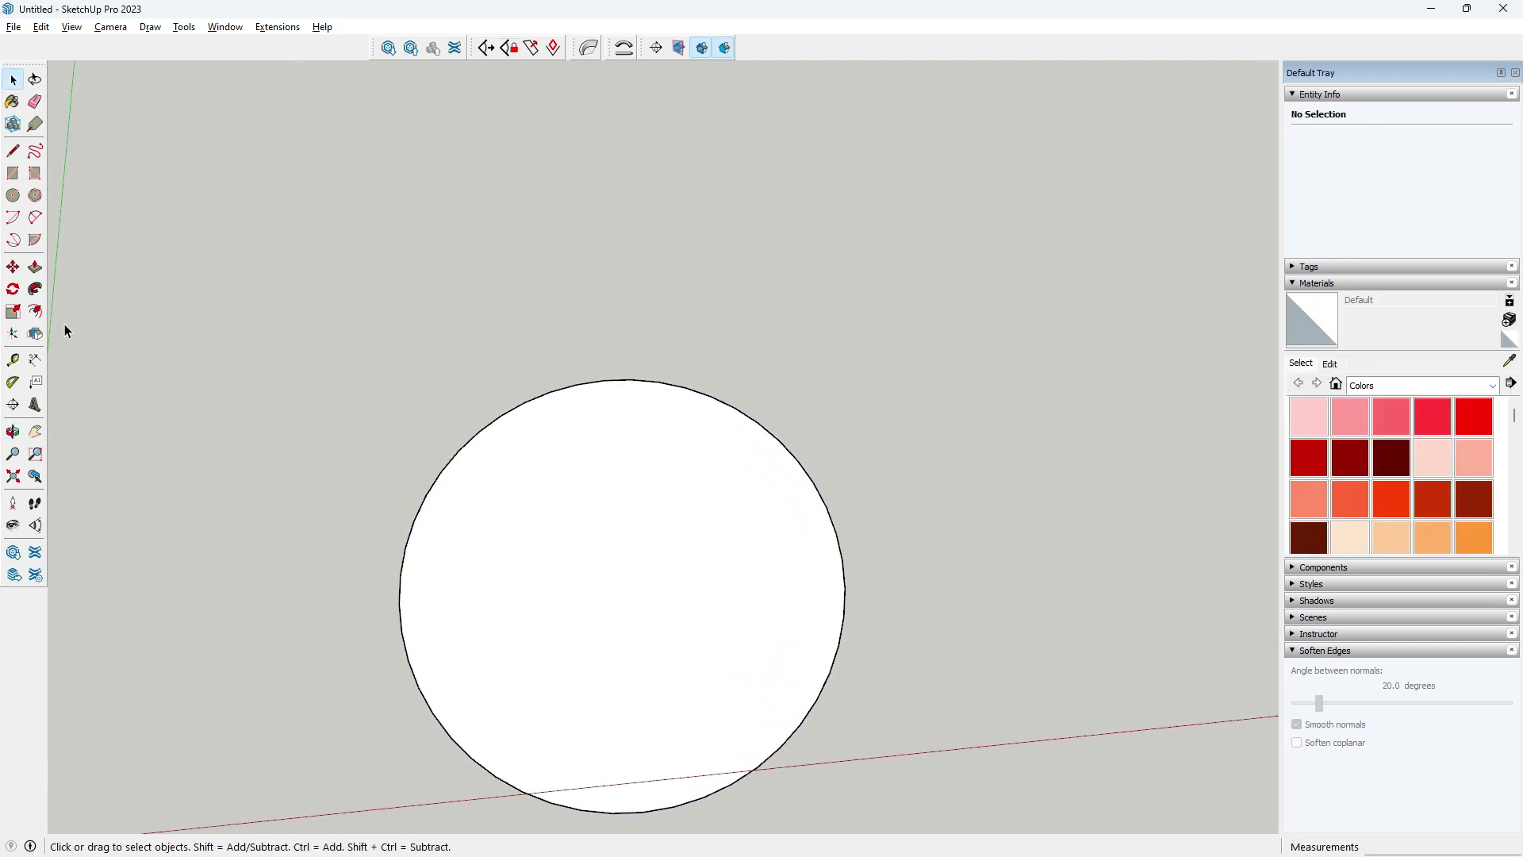
pyautogui.click(35, 310)
# - Offset the circle outward, then inward by 1 inch to form concentric rings
pyautogui.scroll(1, 567, 414)
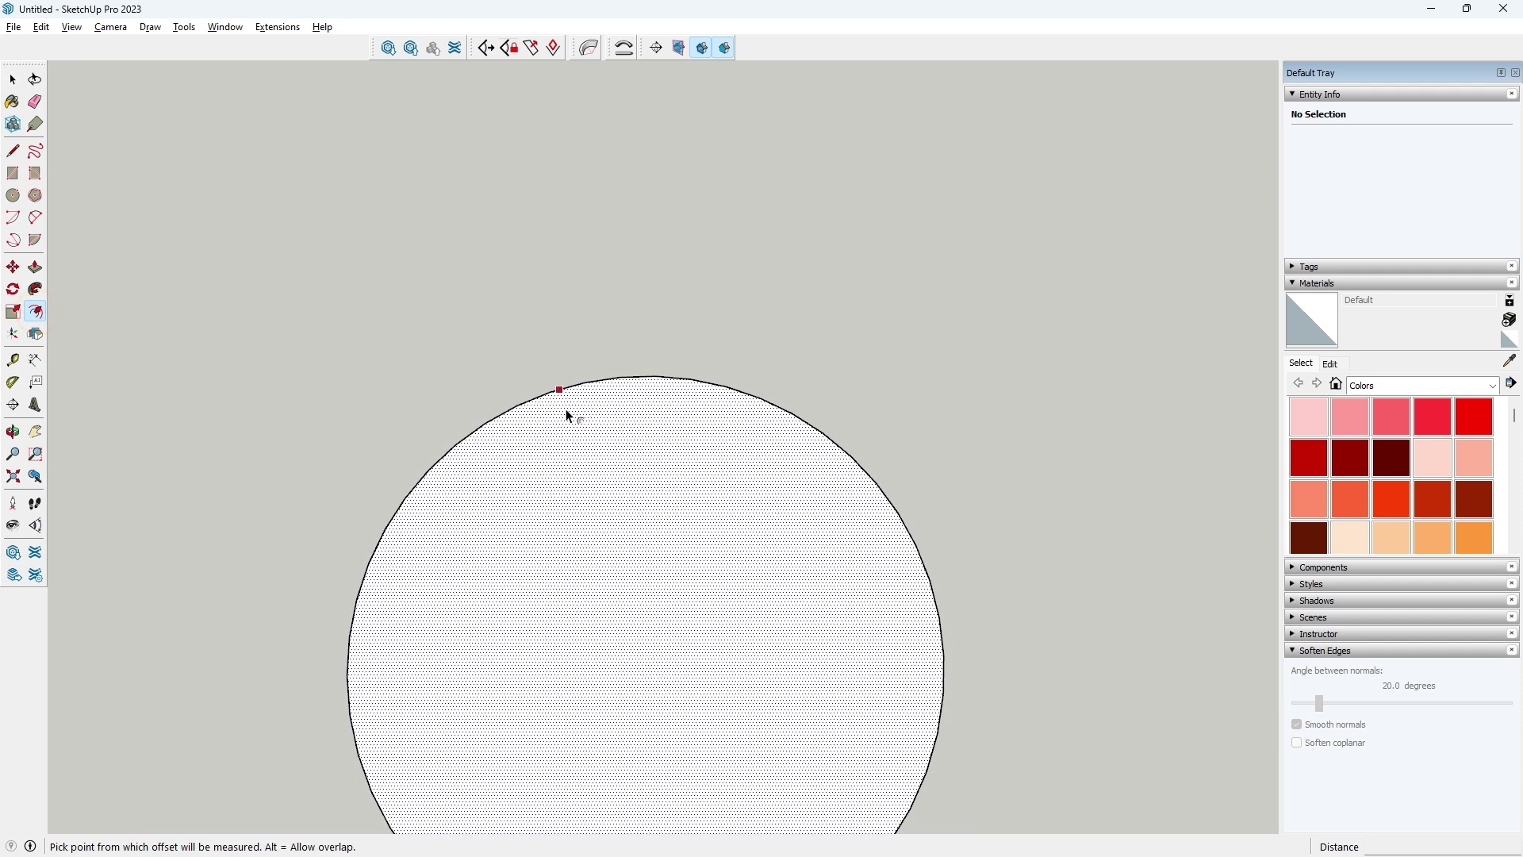
pyautogui.click(567, 414)
pyautogui.click(564, 364)
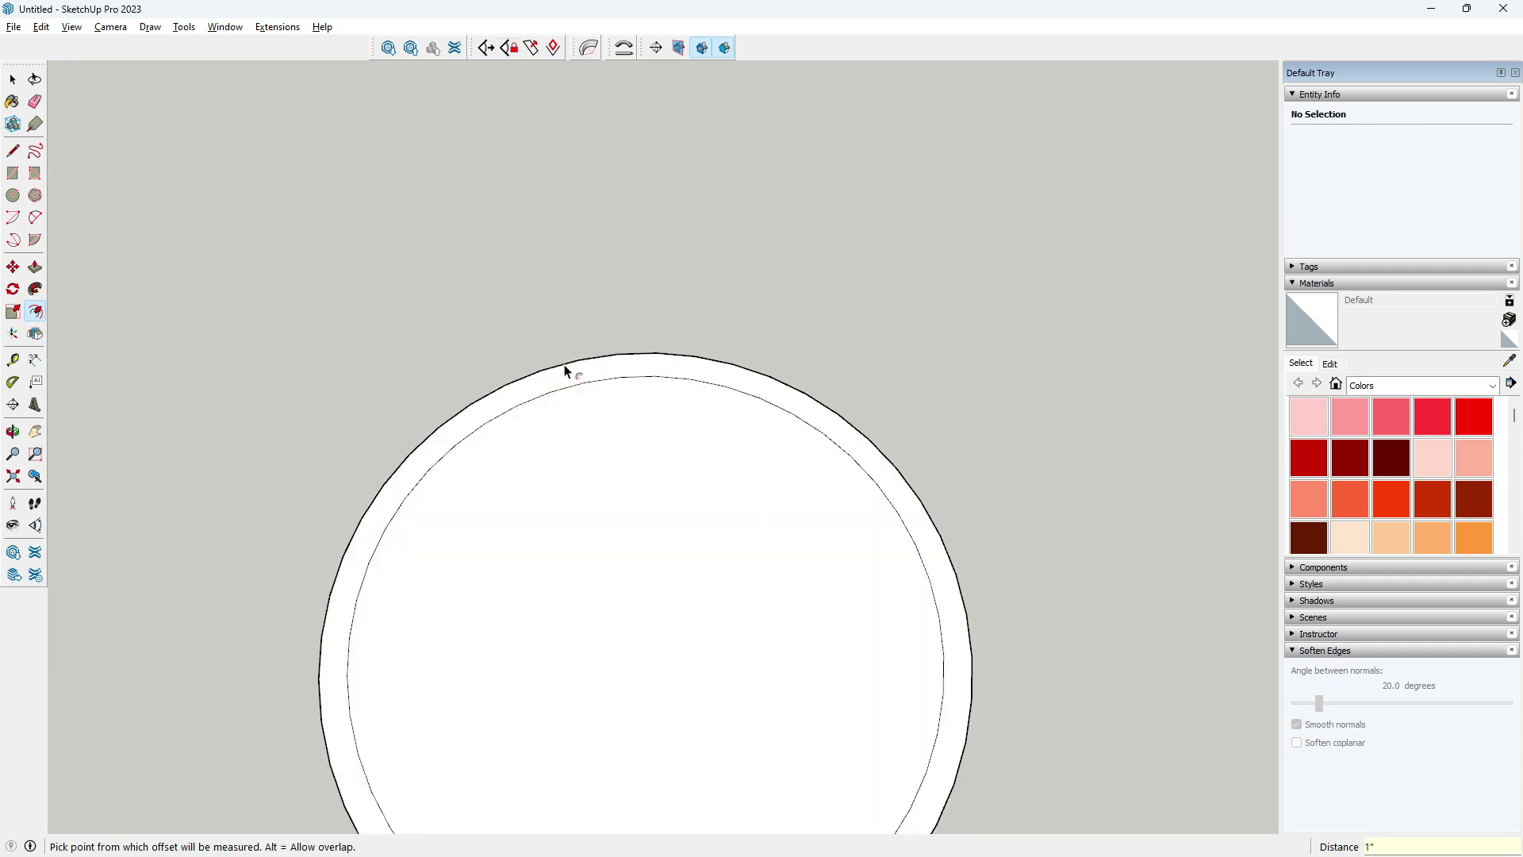
pyautogui.click(546, 414)
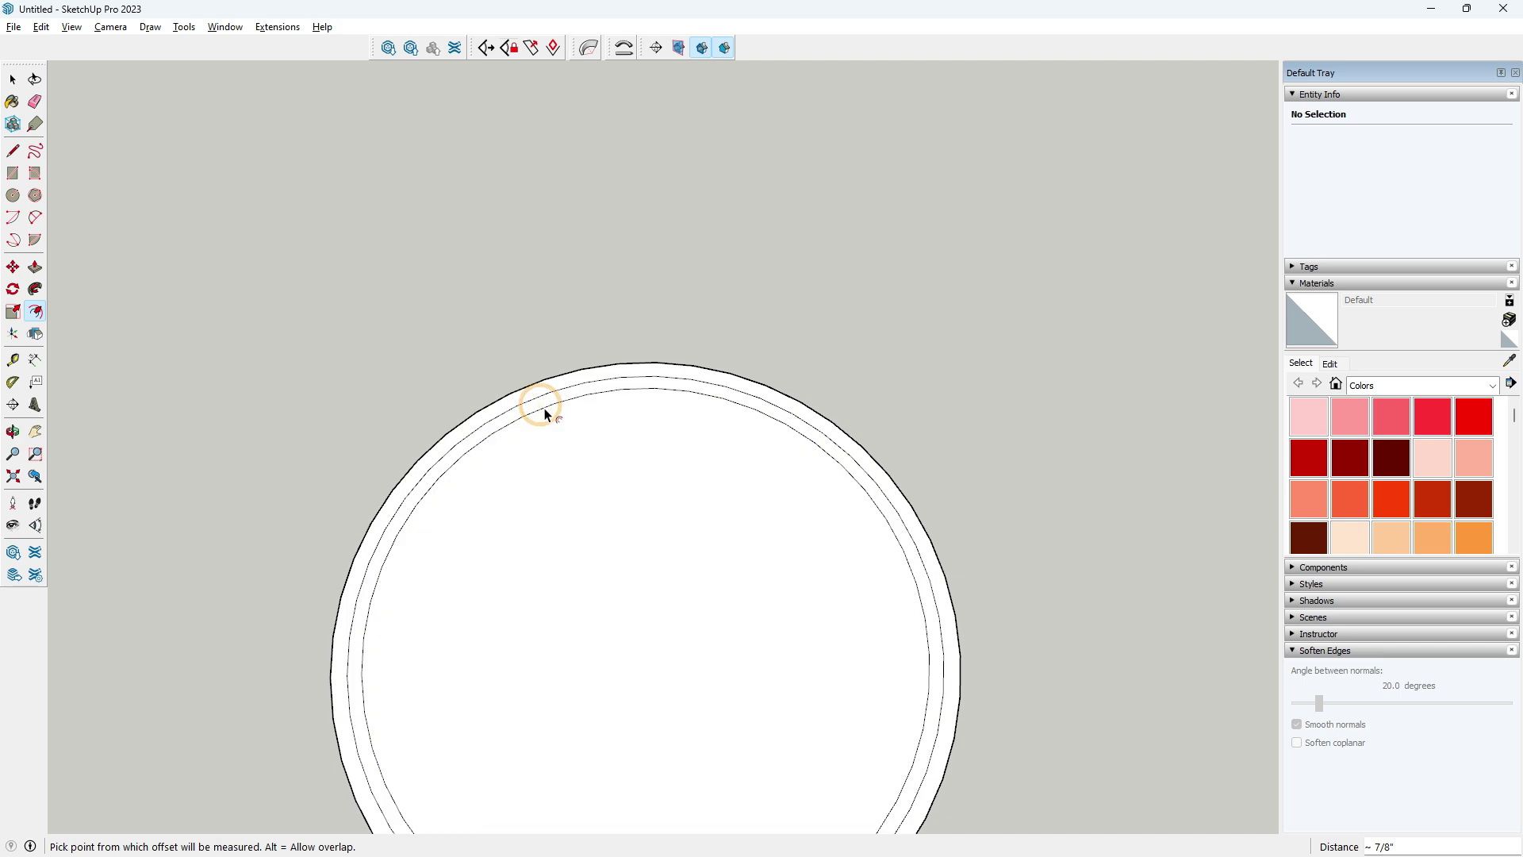
pyautogui.write('1/8')
pyautogui.press('Return')
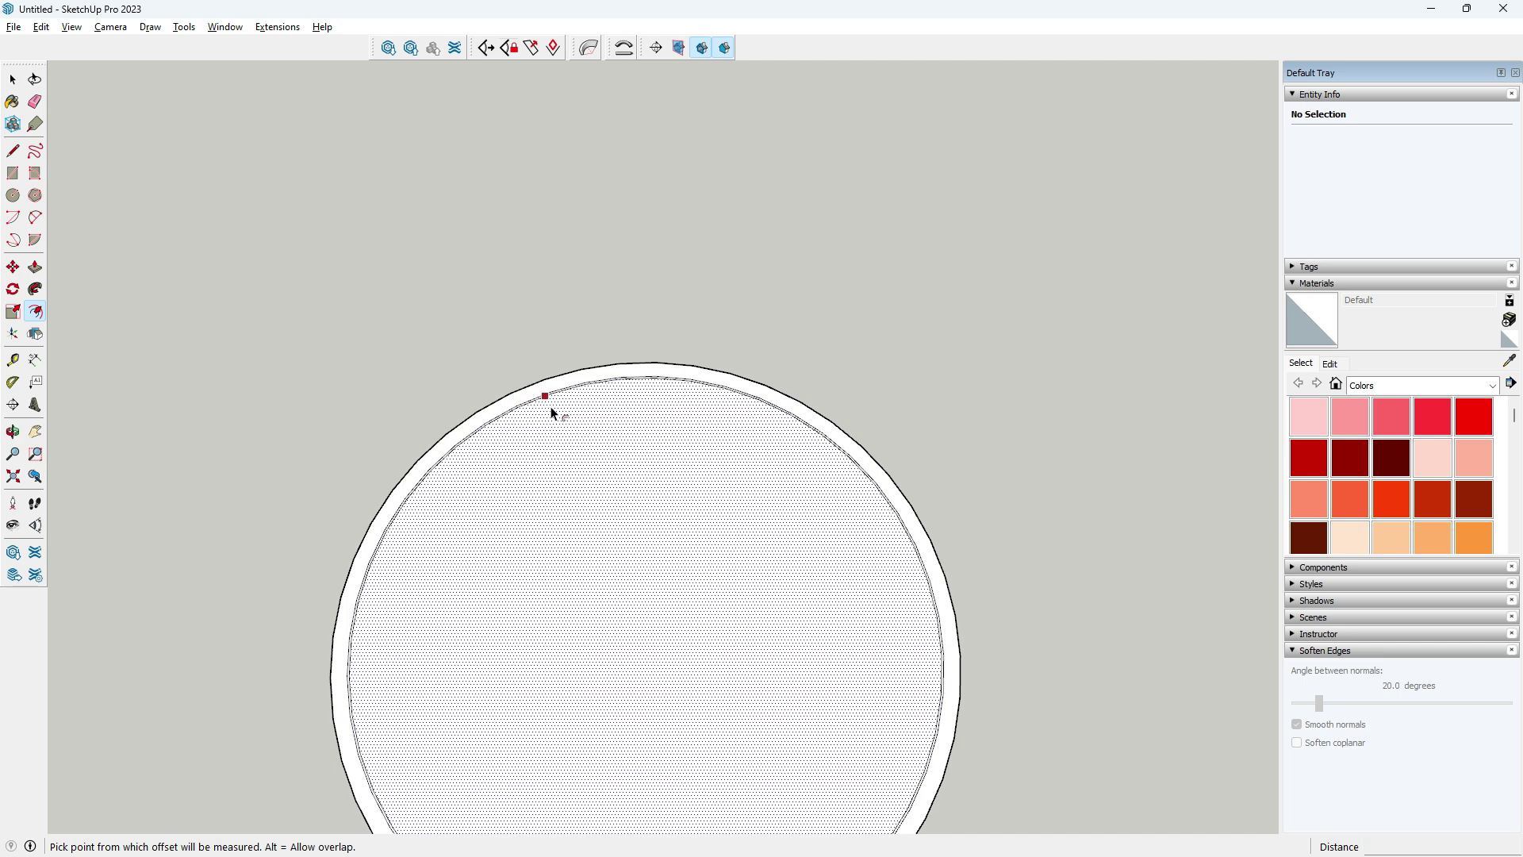
pyautogui.click(548, 399)
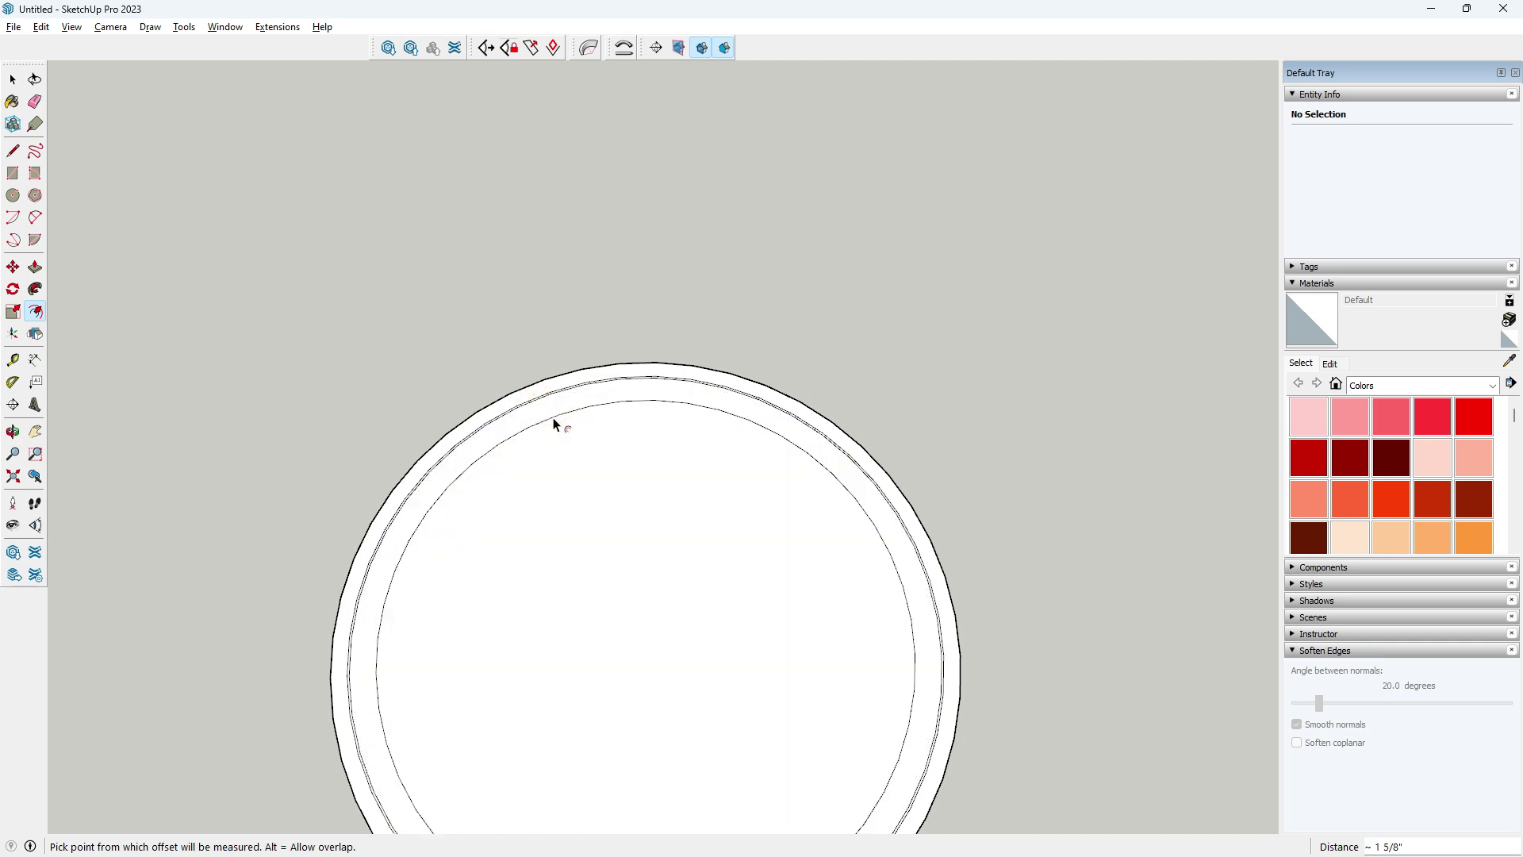
pyautogui.press('Return')
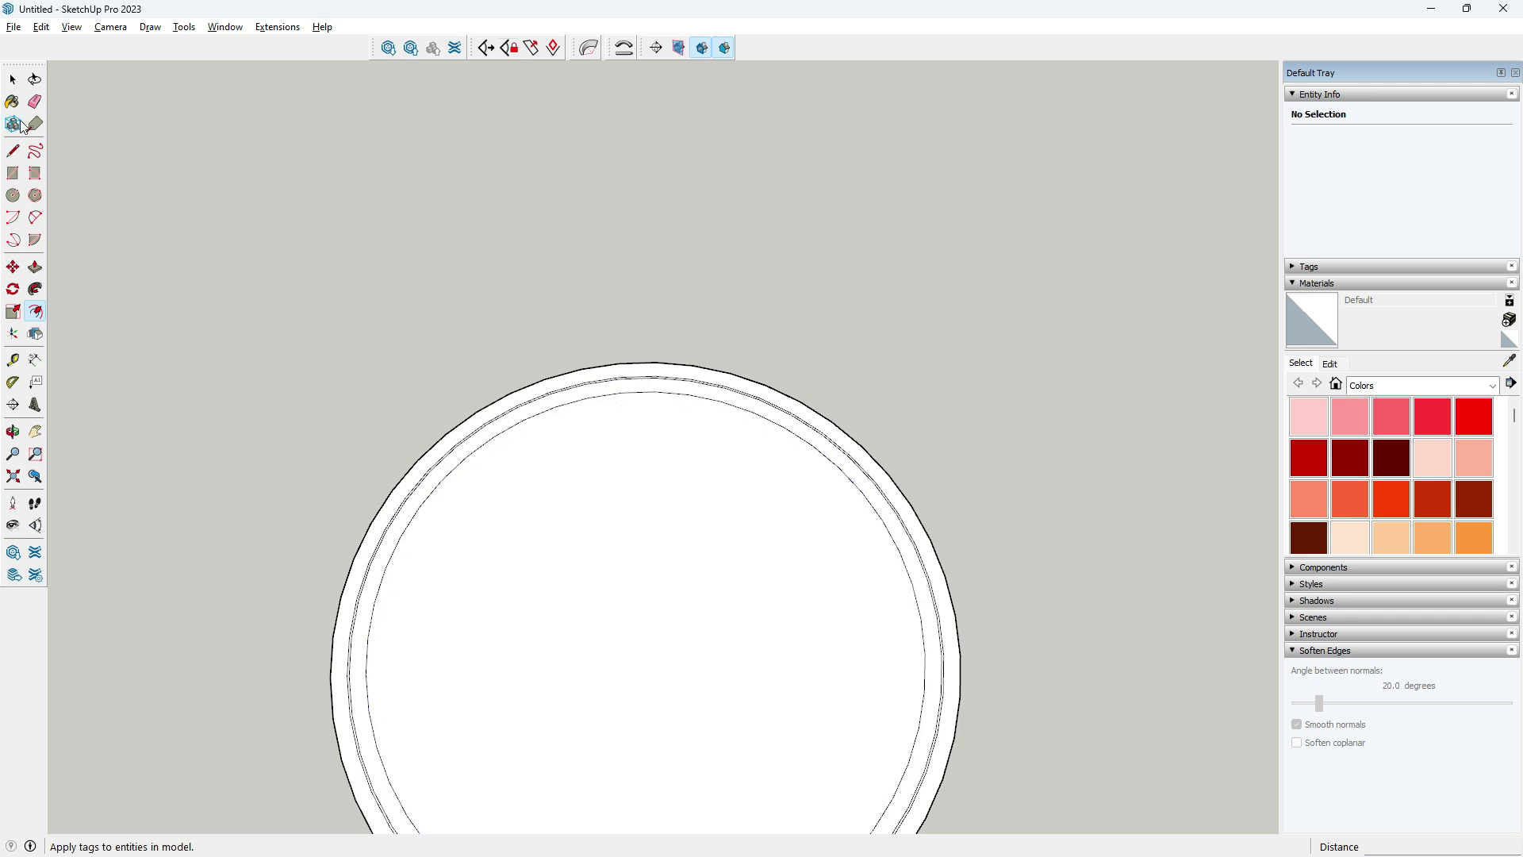
# - Mark the centre point of the innermost circle
pyautogui.click(12, 150)
pyautogui.click(13, 80)
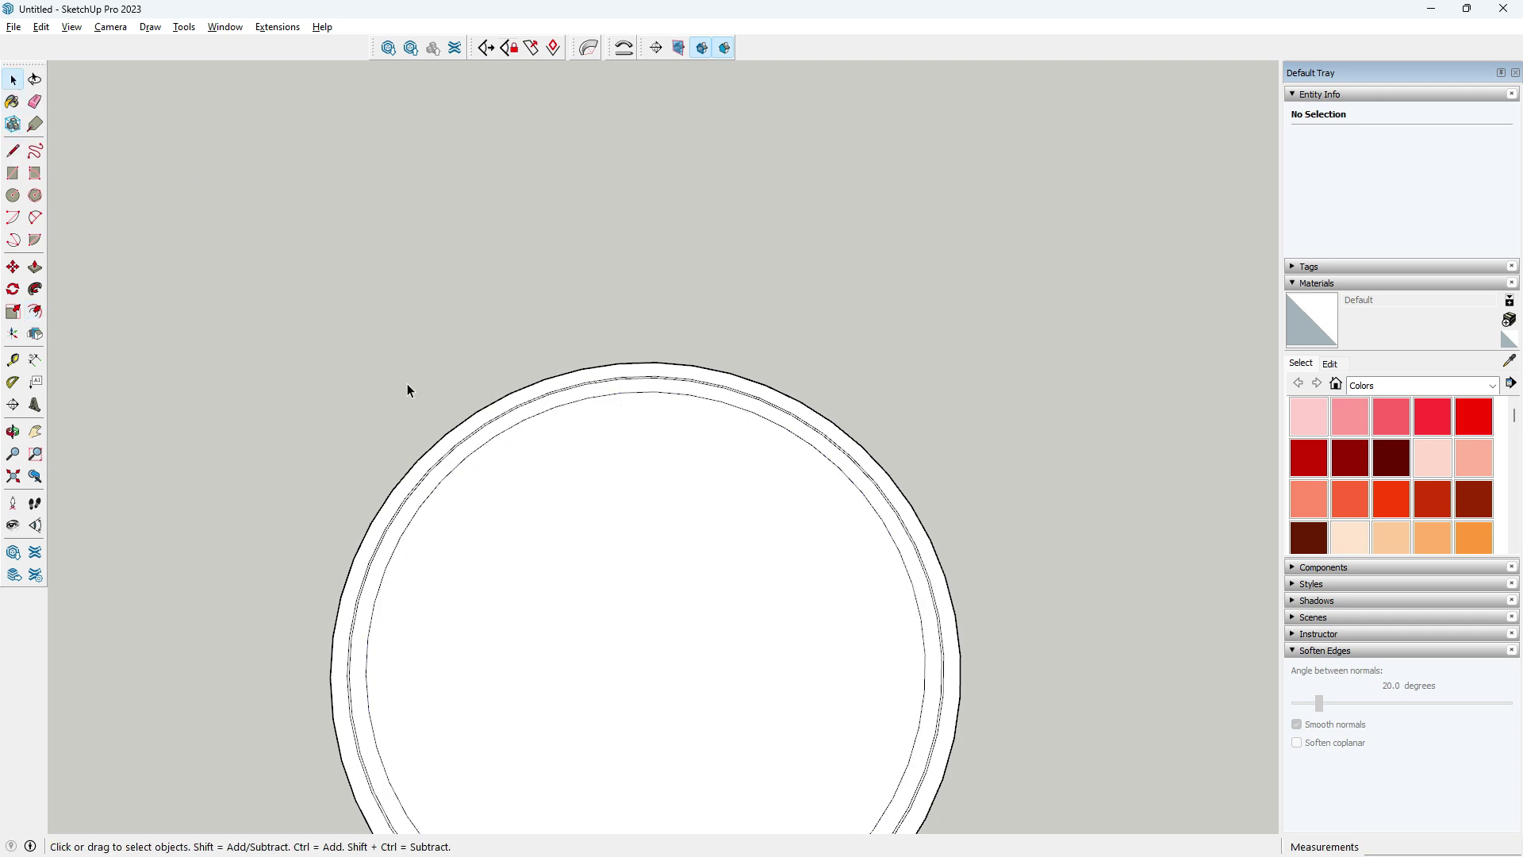
pyautogui.rightClick(475, 451)
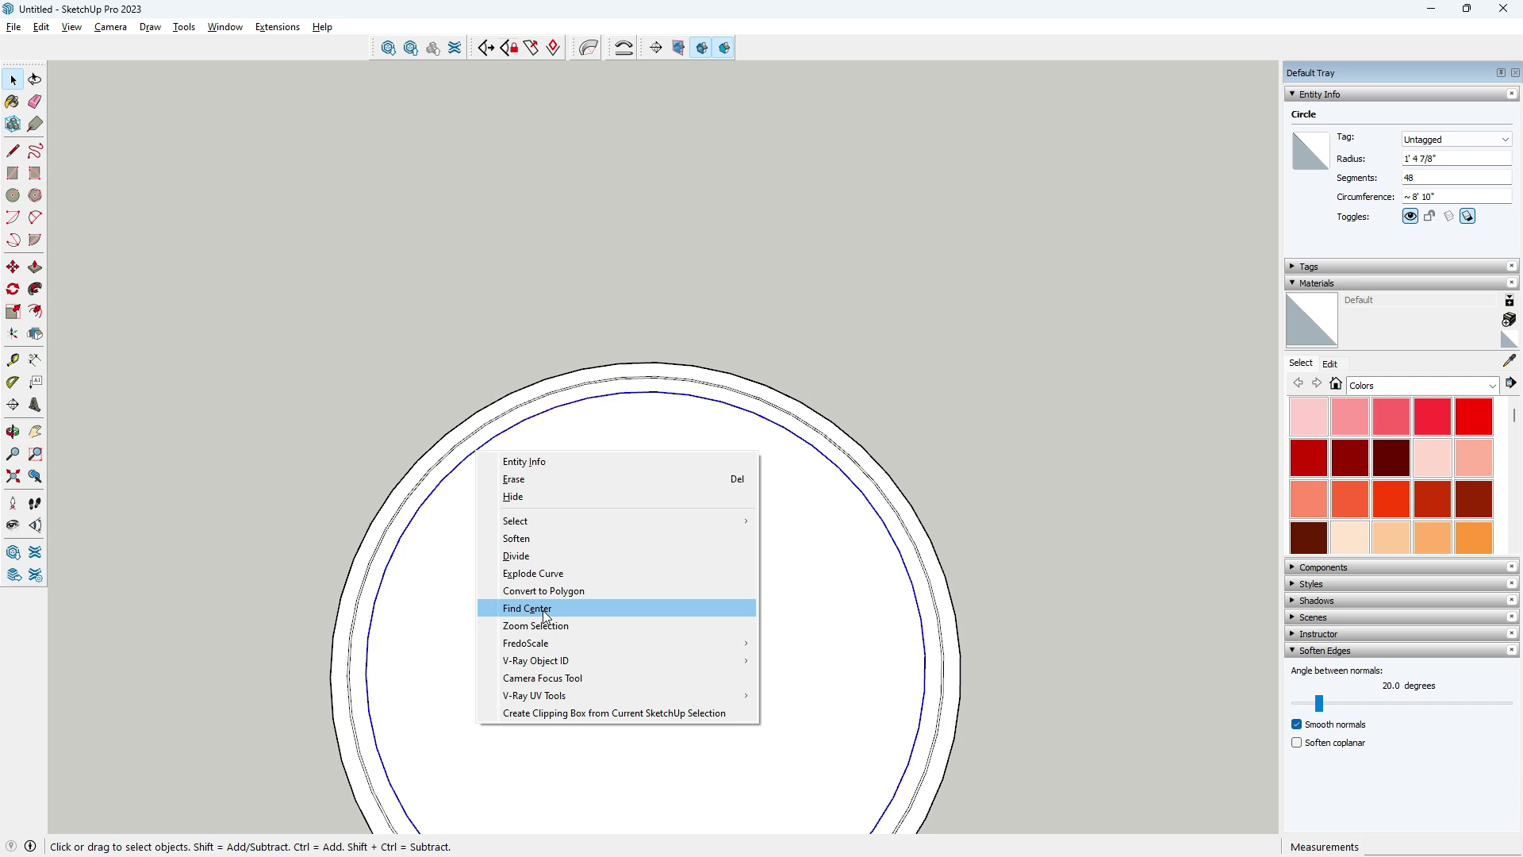
pyautogui.click(545, 609)
pyautogui.scroll(-2, 588, 448)
# - Draw a line from the circle's centre out past the ring's edge
pyautogui.click(13, 151)
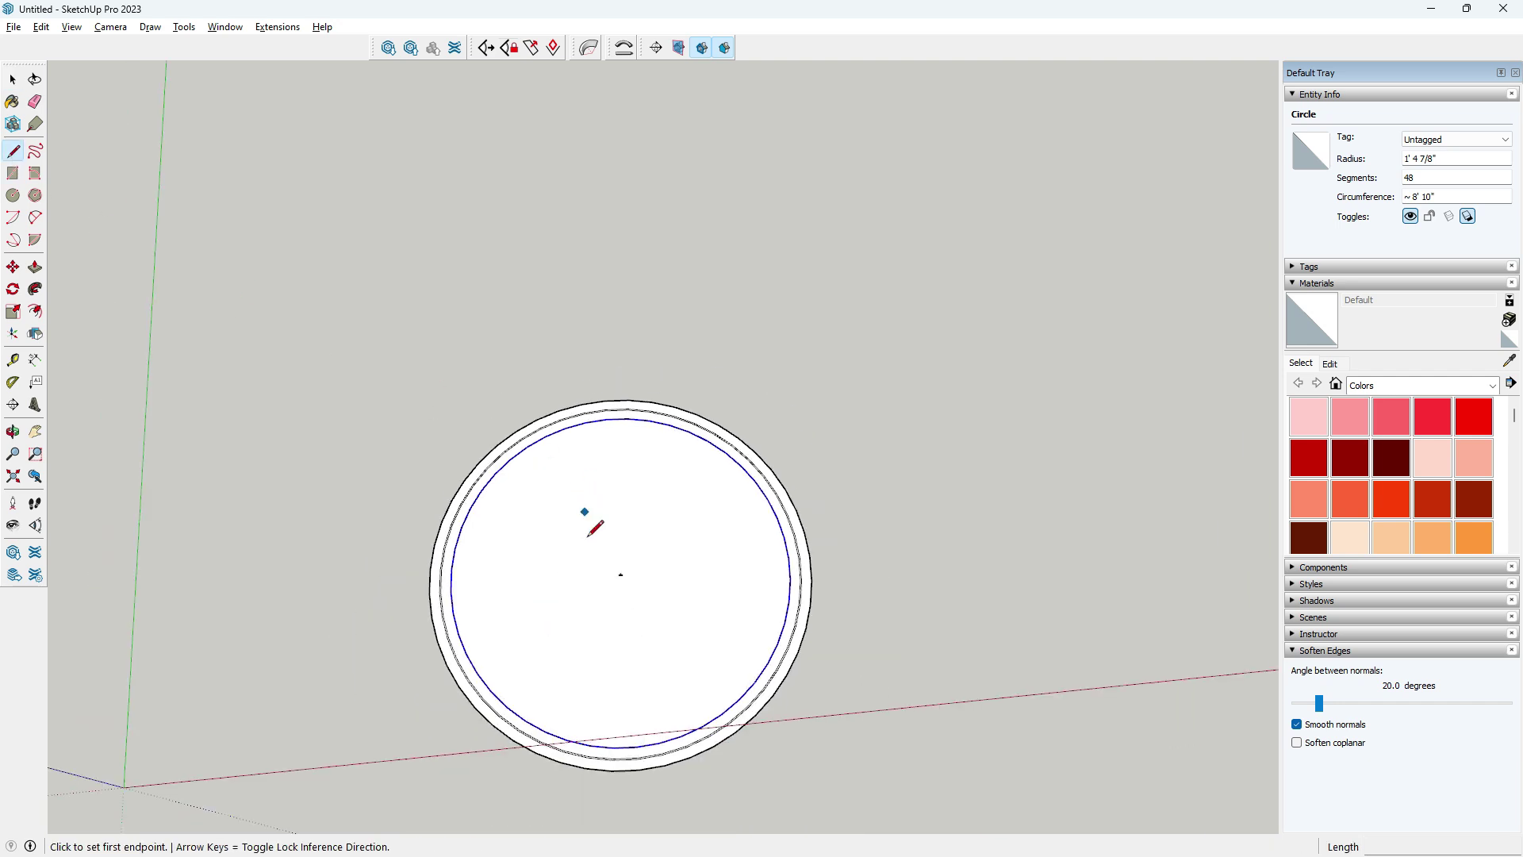
pyautogui.click(621, 574)
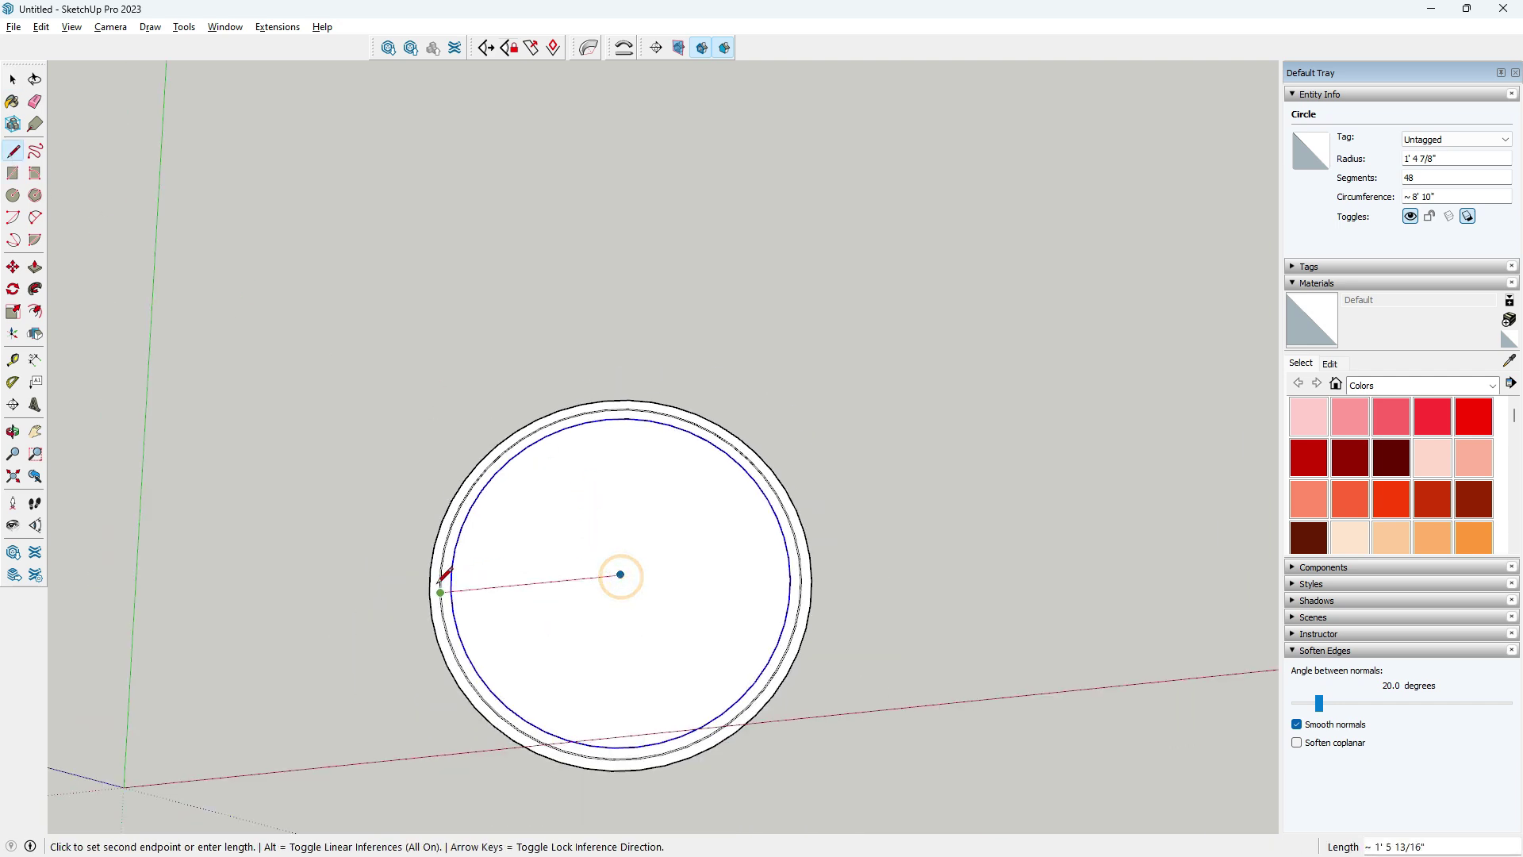
pyautogui.click(852, 555)
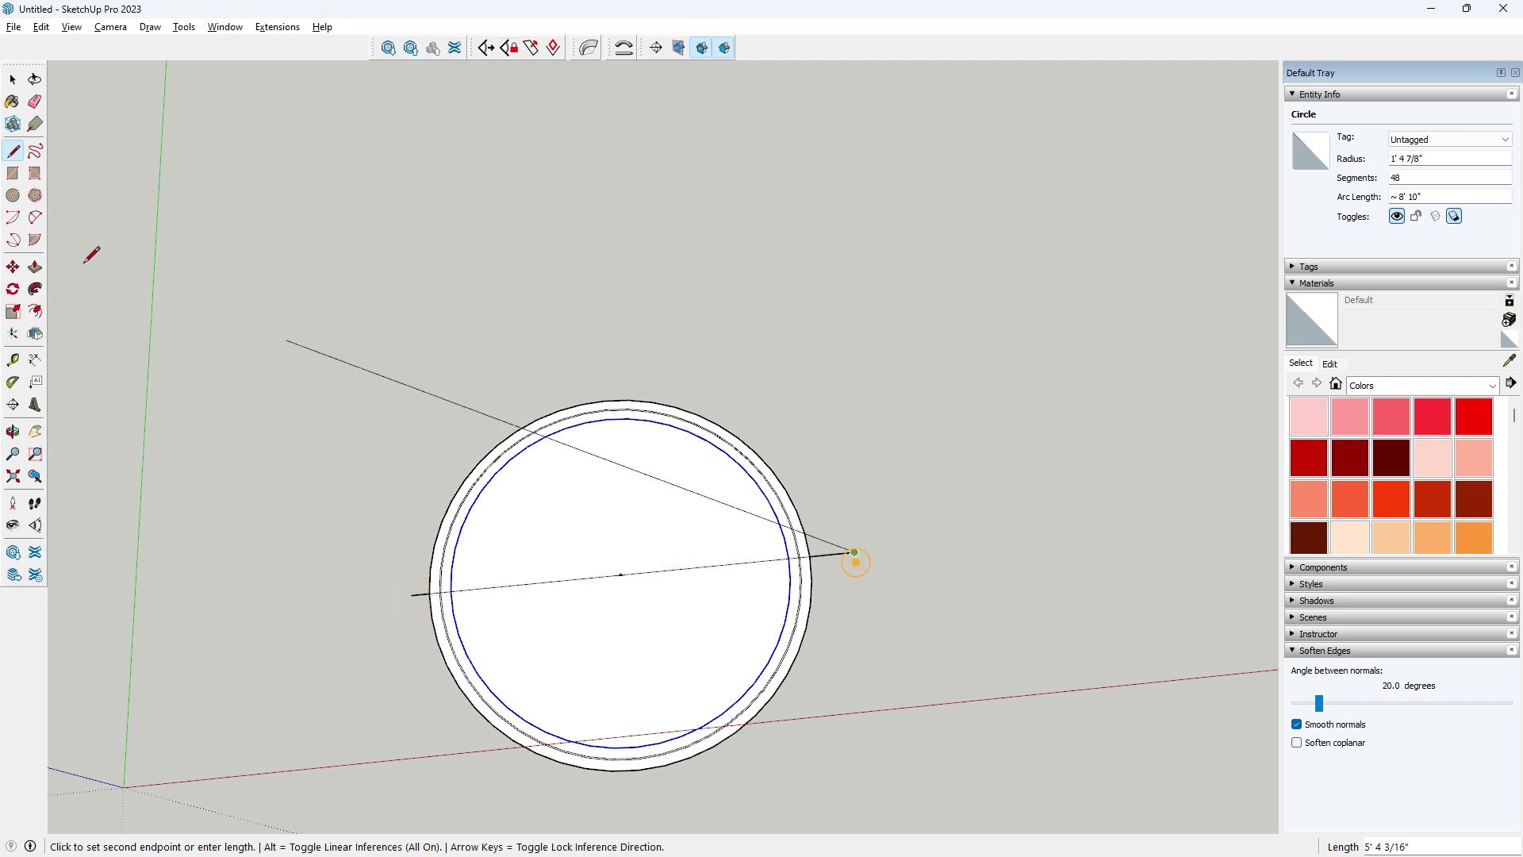
pyautogui.press('space')
pyautogui.moveTo(524, 587); pyautogui.dragTo(543, 569, button='middle')
pyautogui.scroll(2, 489, 622)
pyautogui.scroll(1, 444, 568)
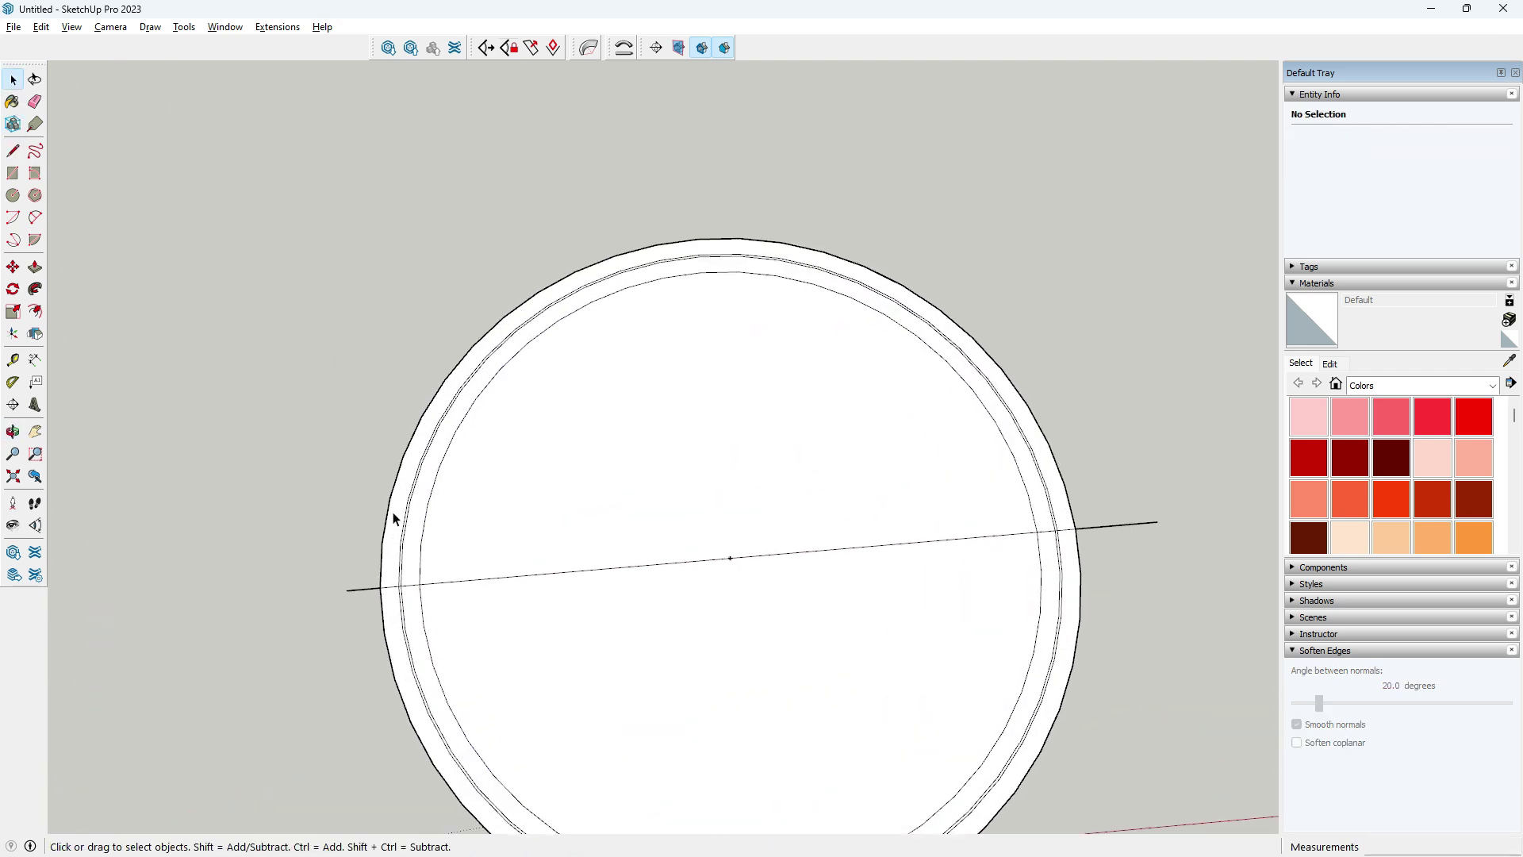
pyautogui.scroll(1, 1021, 512)
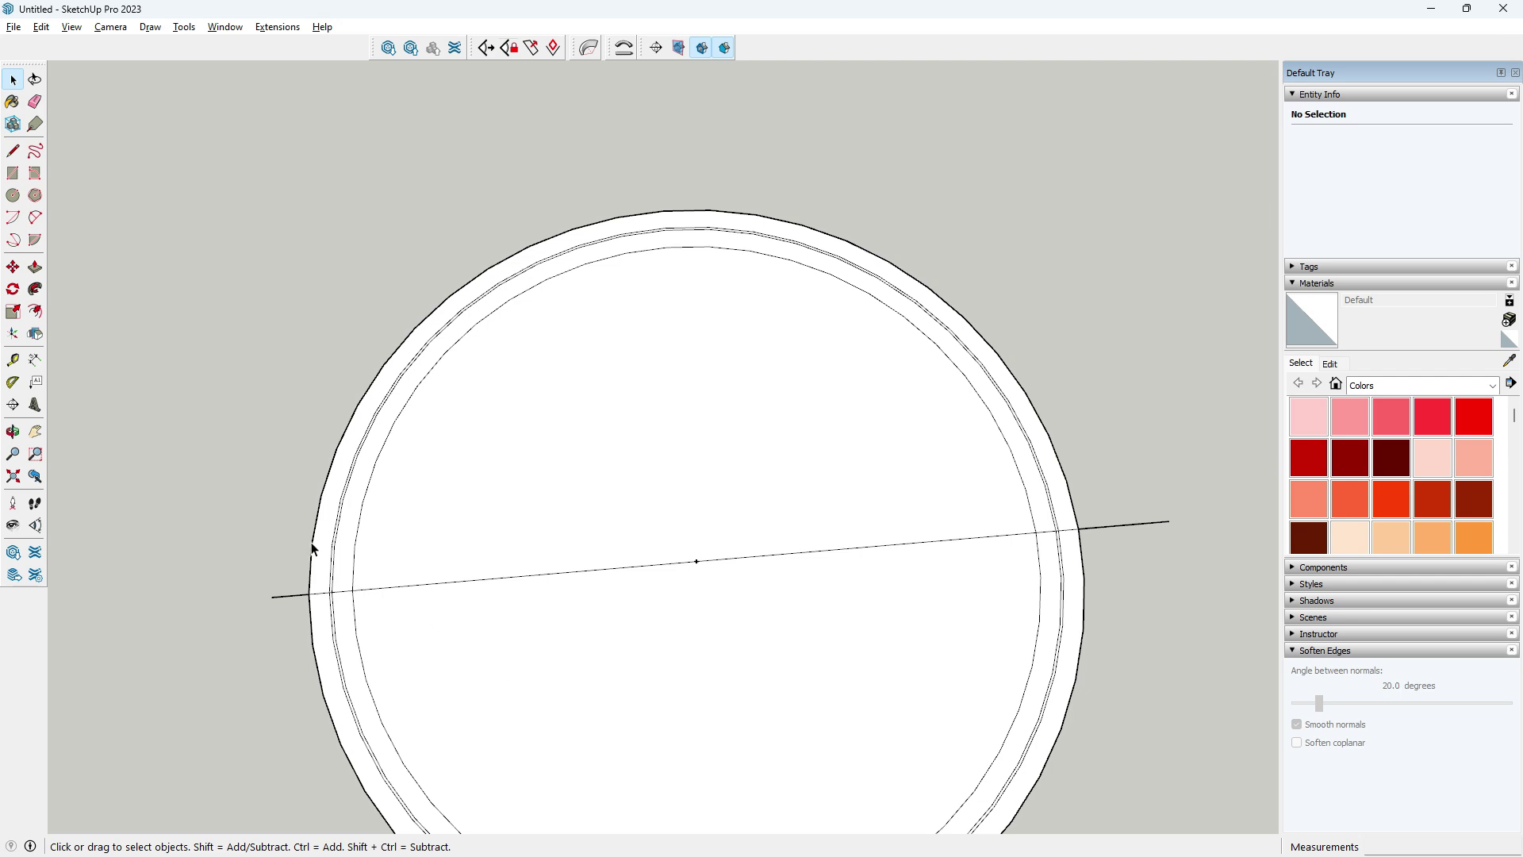
pyautogui.click(34, 102)
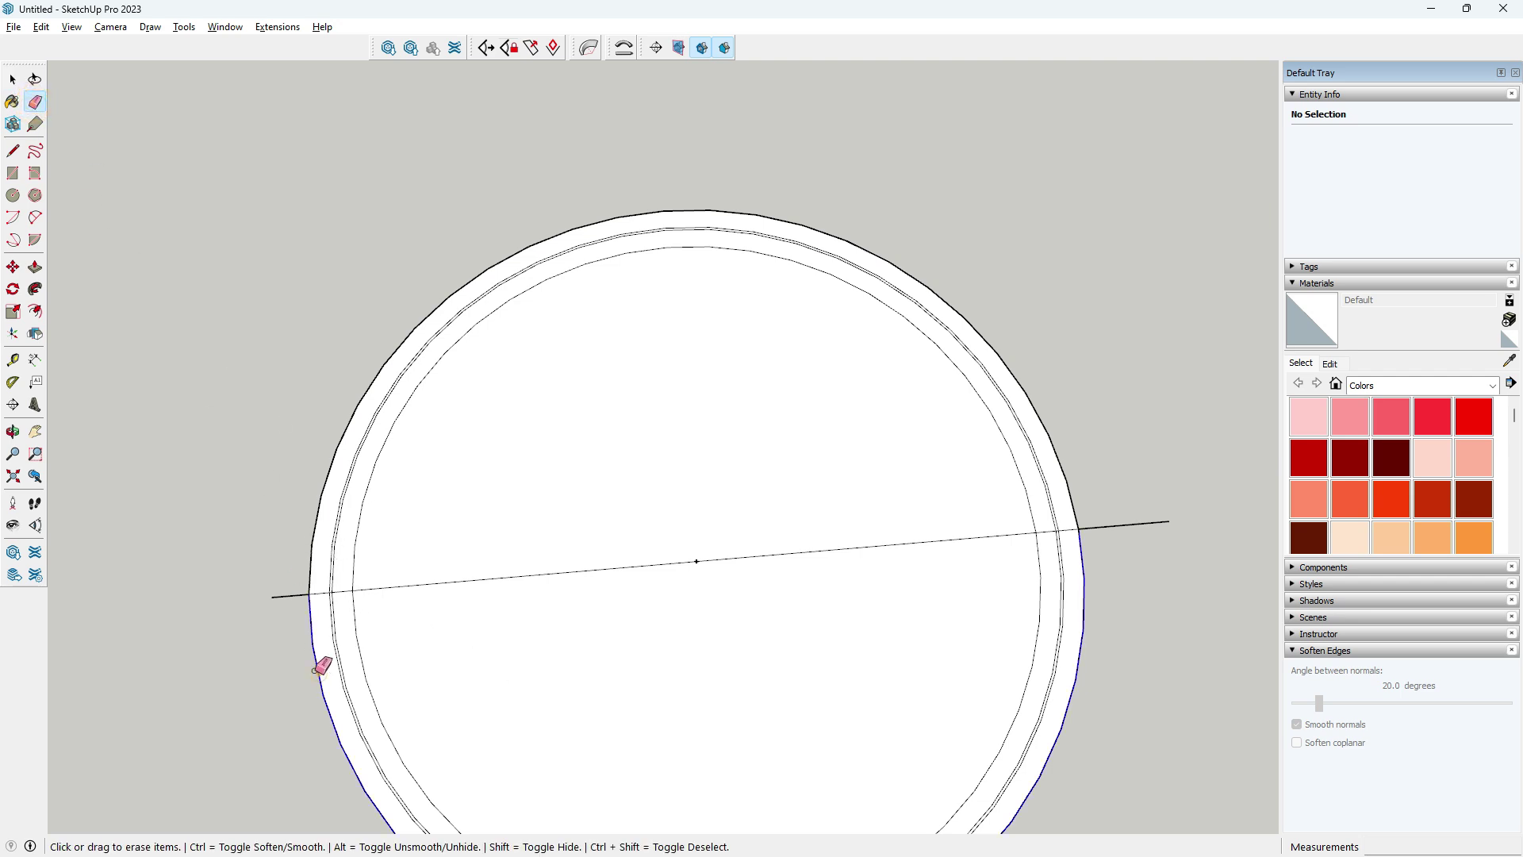
# - Erase the outer ring edge segments below the cutting line
pyautogui.moveTo(317, 670); pyautogui.dragTo(338, 555, button='middle')
pyautogui.scroll(-1, 339, 555)
pyautogui.scroll(2, 839, 553)
pyautogui.moveTo(821, 549); pyautogui.dragTo(846, 555)
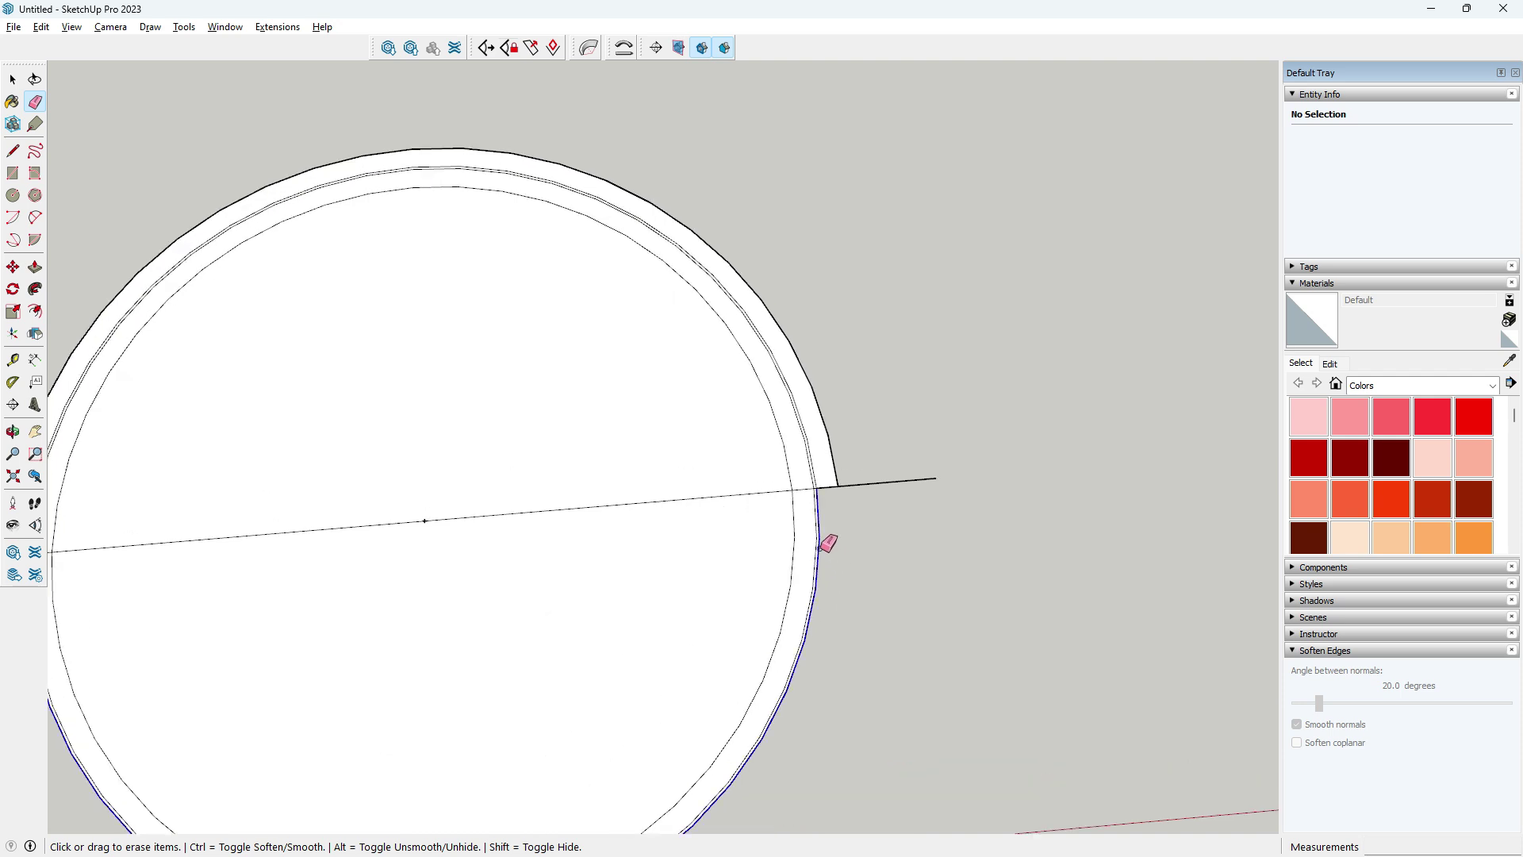
# - Redraw the cutting lines across the ring from edge to edge through the centre
pyautogui.click(13, 151)
pyautogui.scroll(2, 765, 466)
pyautogui.scroll(1, 908, 564)
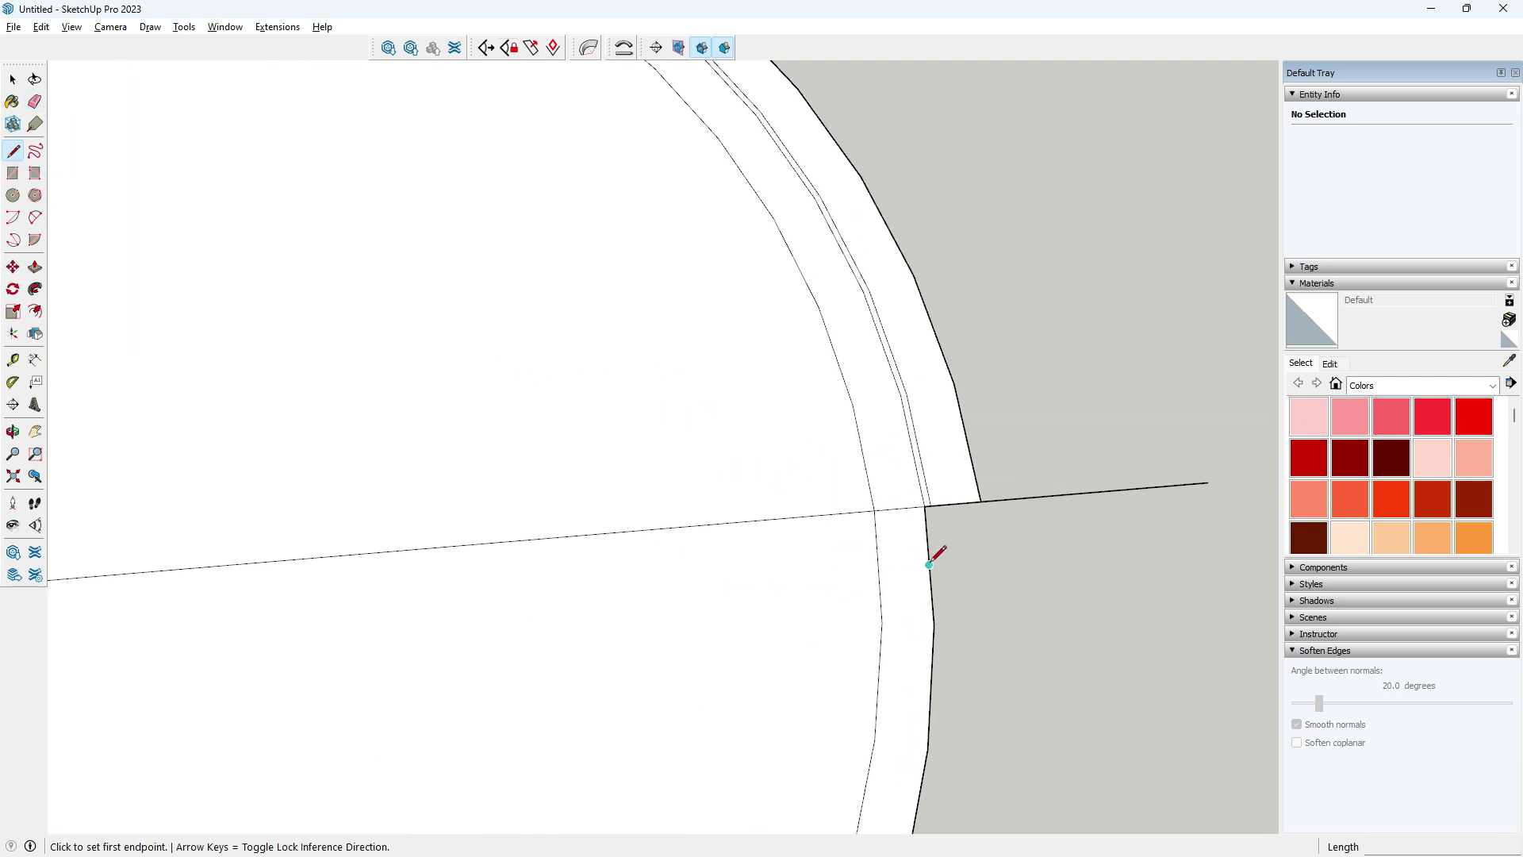
pyautogui.click(930, 563)
pyautogui.scroll(-1, 930, 563)
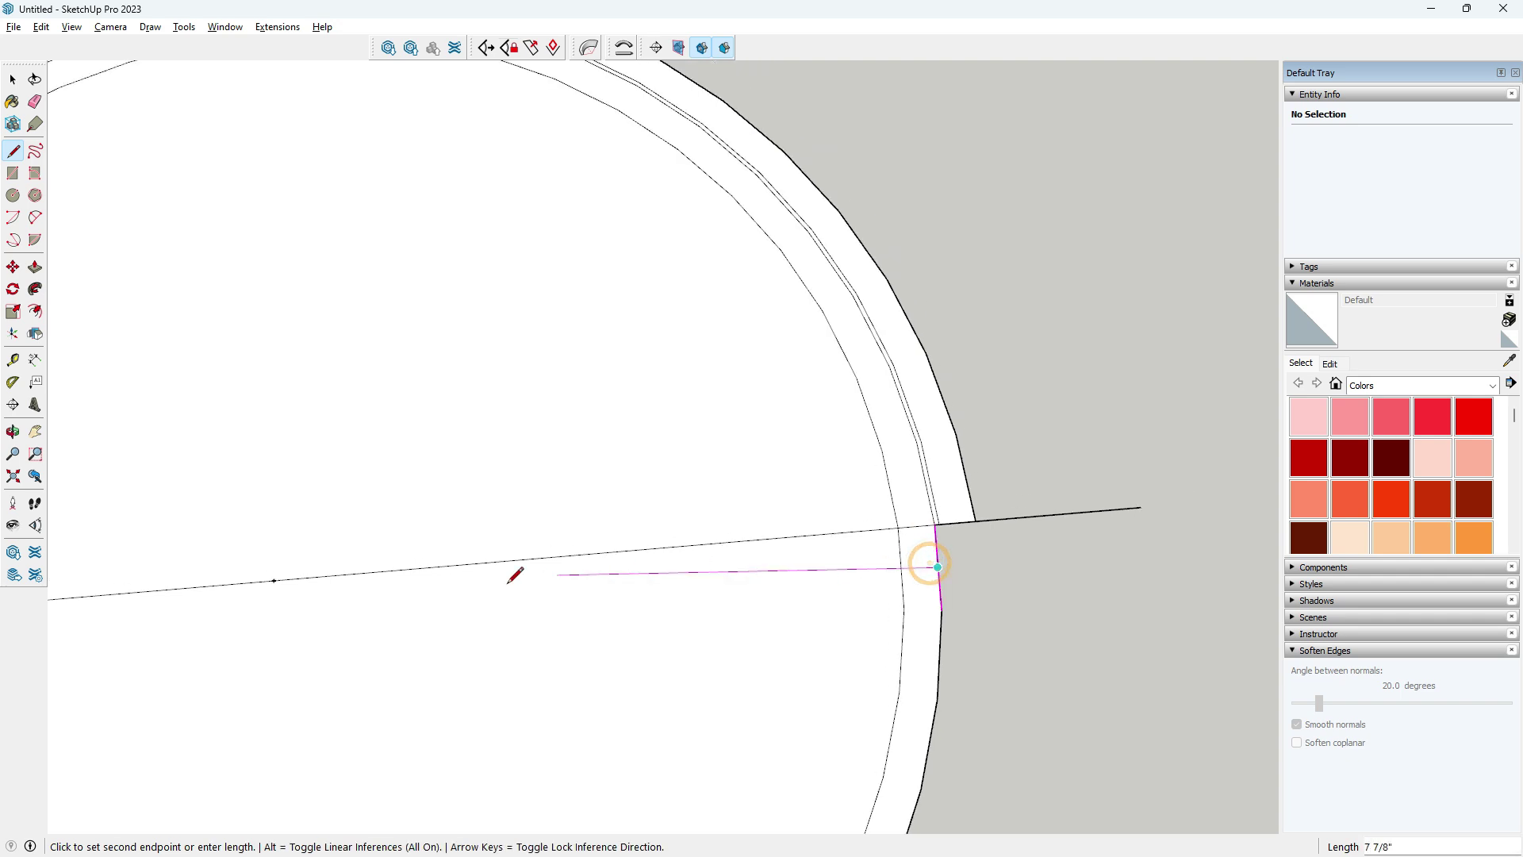
pyautogui.click(279, 579)
pyautogui.scroll(-2, 785, 444)
pyautogui.scroll(-1, 793, 448)
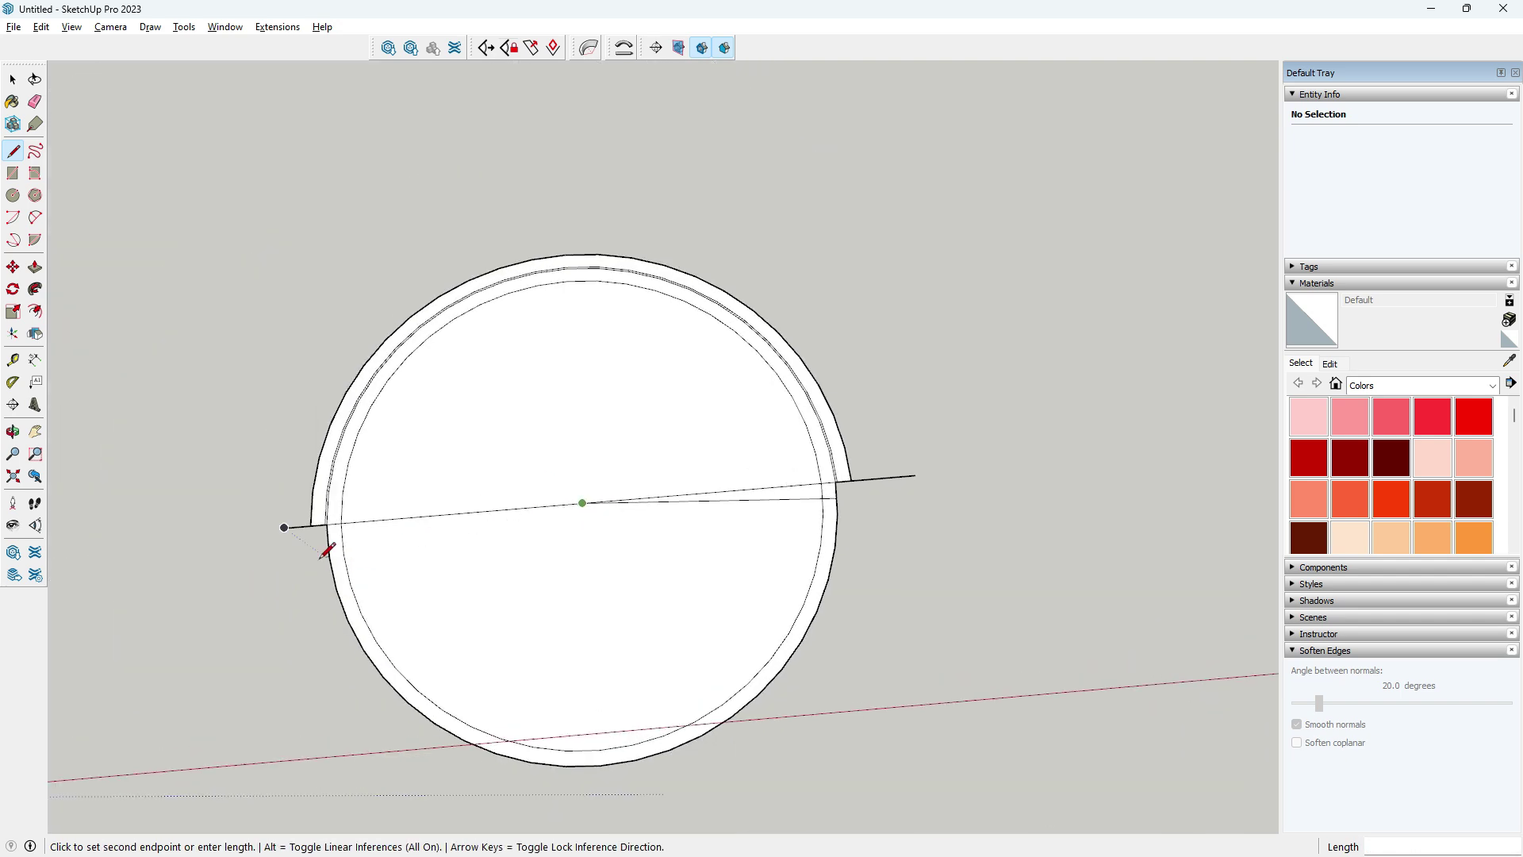
pyautogui.scroll(3, 321, 546)
pyautogui.click(332, 533)
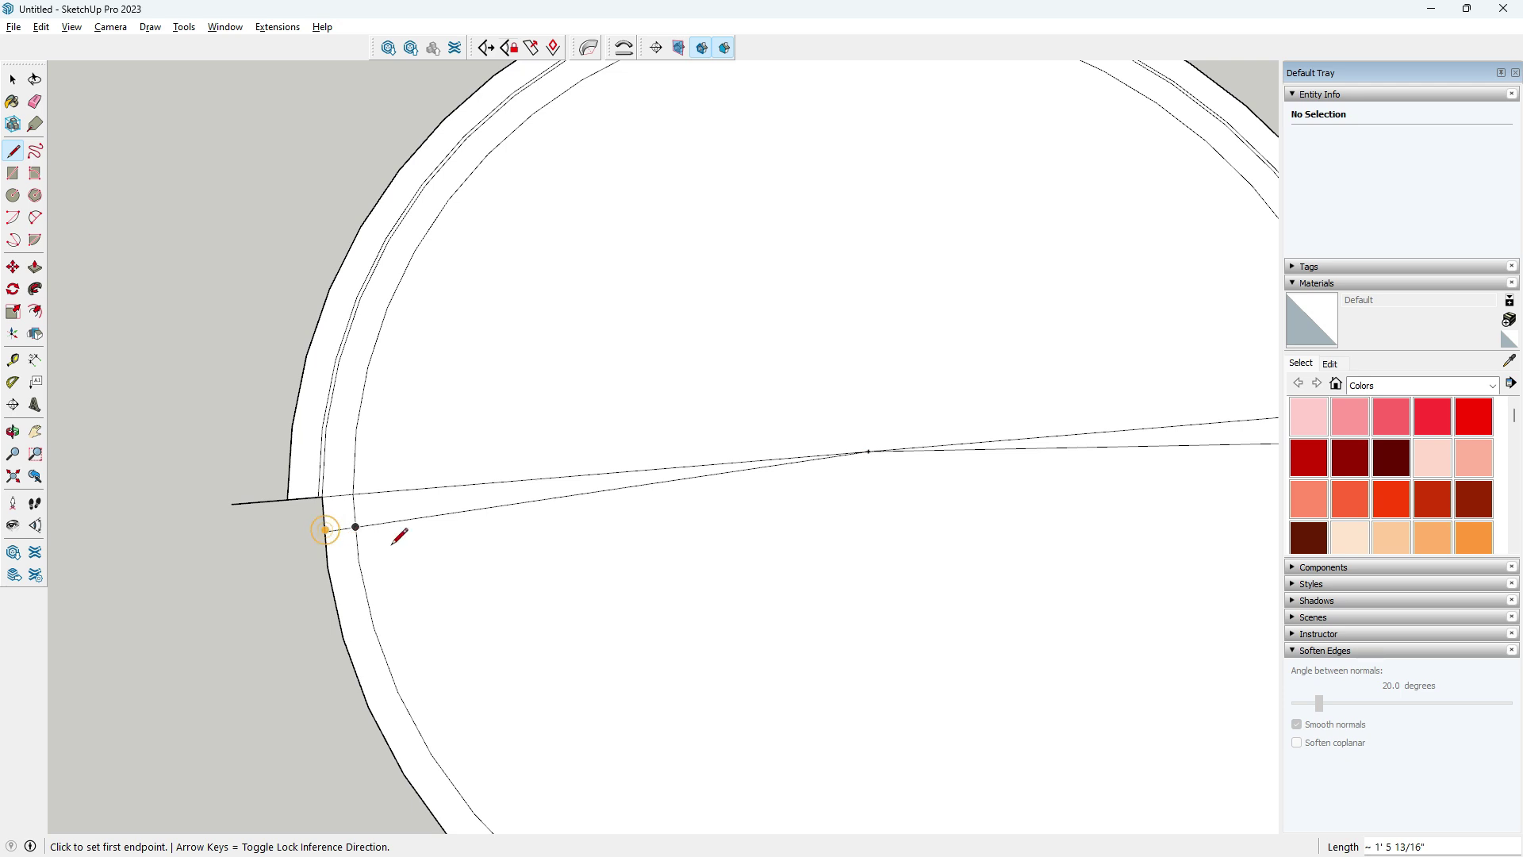
# - Erase the extra and duplicate lines on both sides of the centre
pyautogui.click(36, 111)
pyautogui.scroll(1, 350, 478)
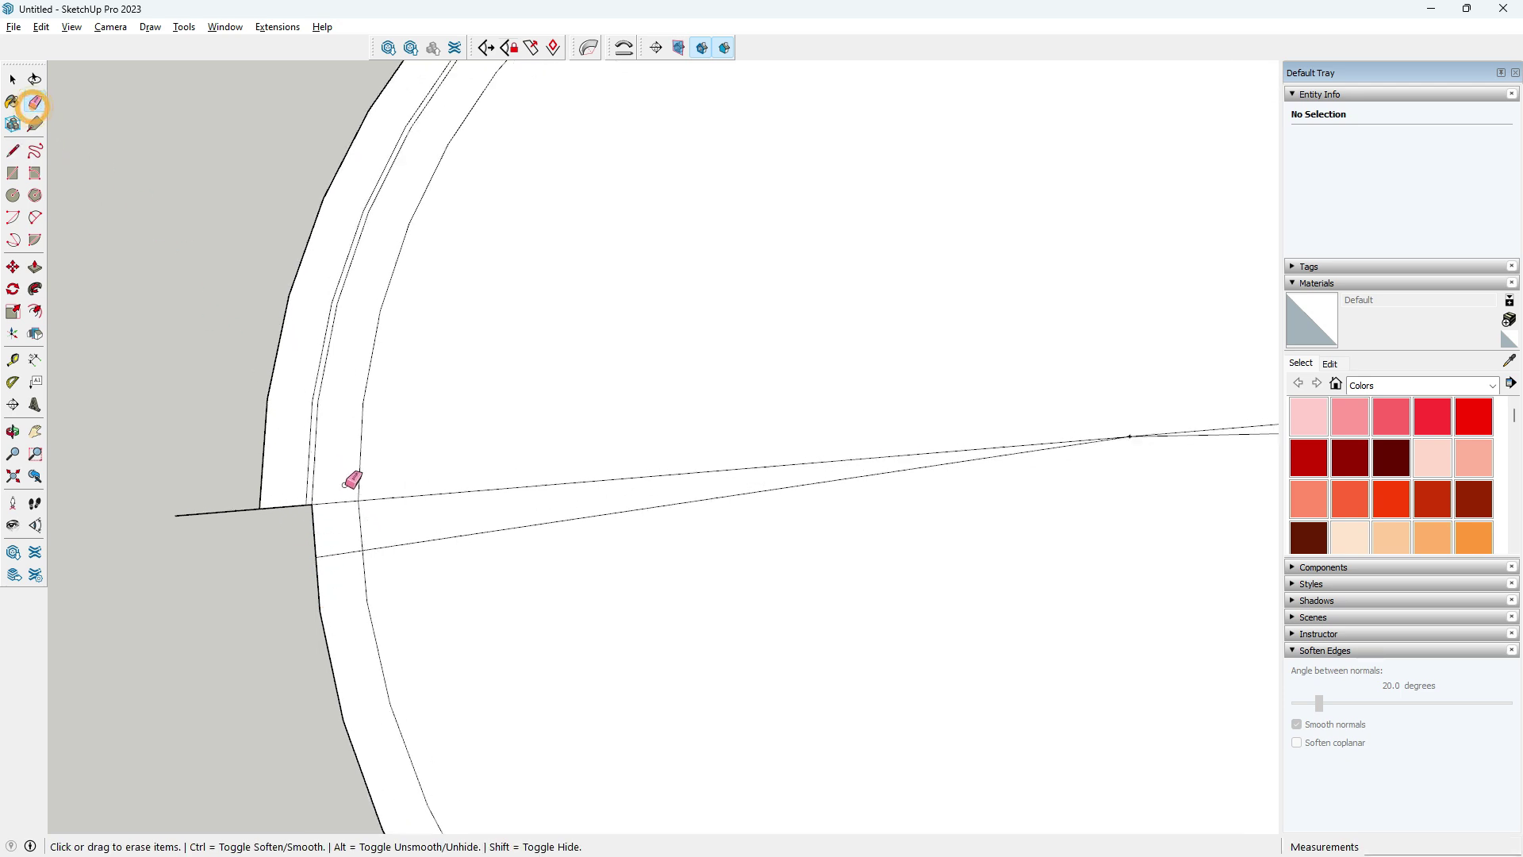
pyautogui.click(417, 486)
pyautogui.scroll(-1, 306, 488)
pyautogui.scroll(-1, 508, 488)
pyautogui.click(840, 456)
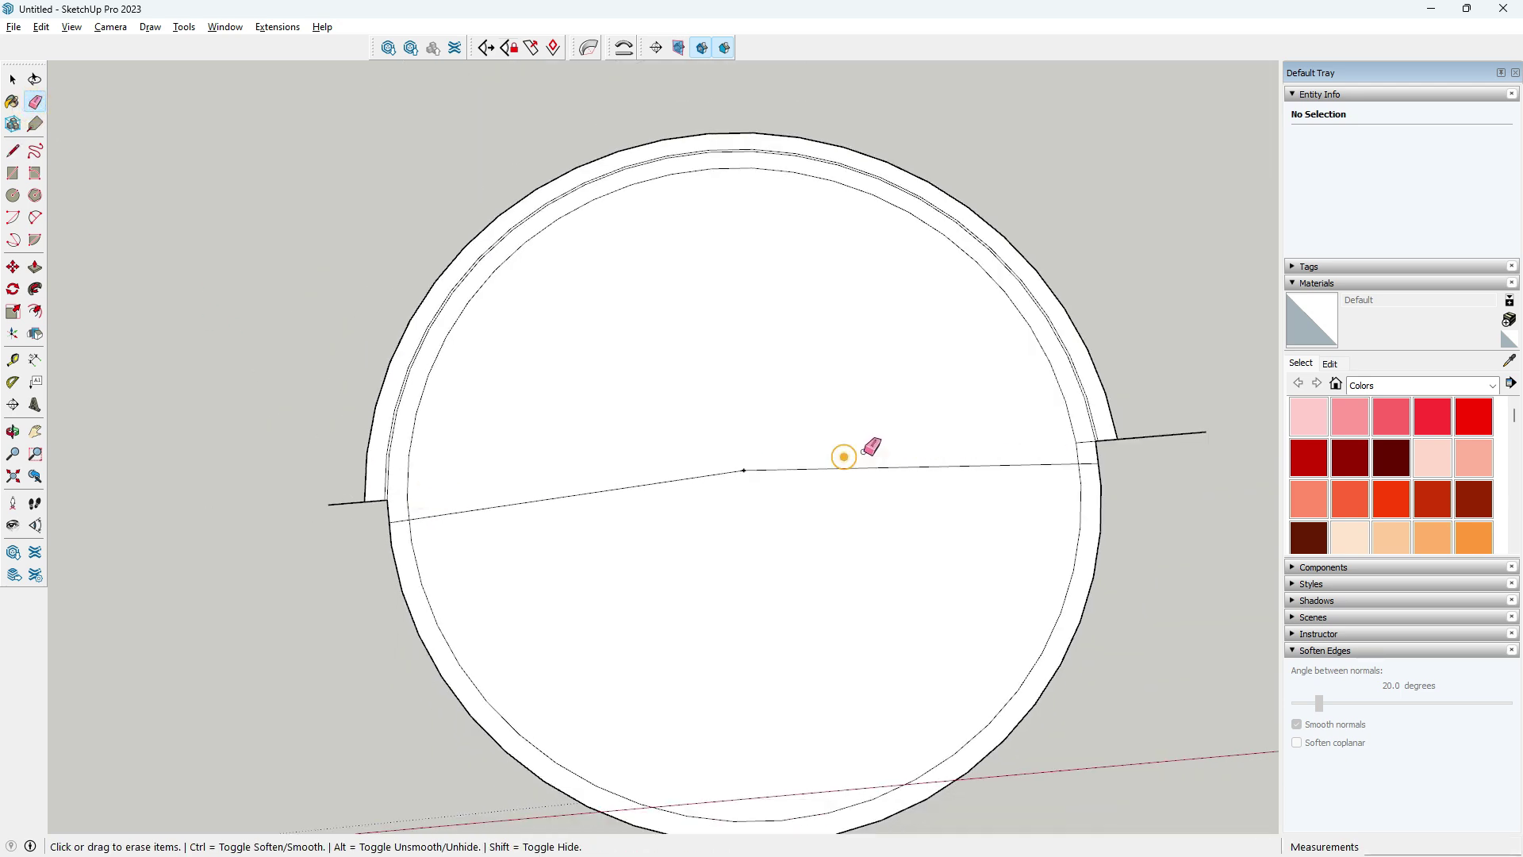
pyautogui.scroll(1, 1190, 424)
pyautogui.click(1173, 434)
# - Erase the short end edges, lower arc, chord and leftover lower half-circle face
pyautogui.scroll(2, 1094, 431)
pyautogui.scroll(2, 1064, 442)
pyautogui.scroll(1, 1045, 442)
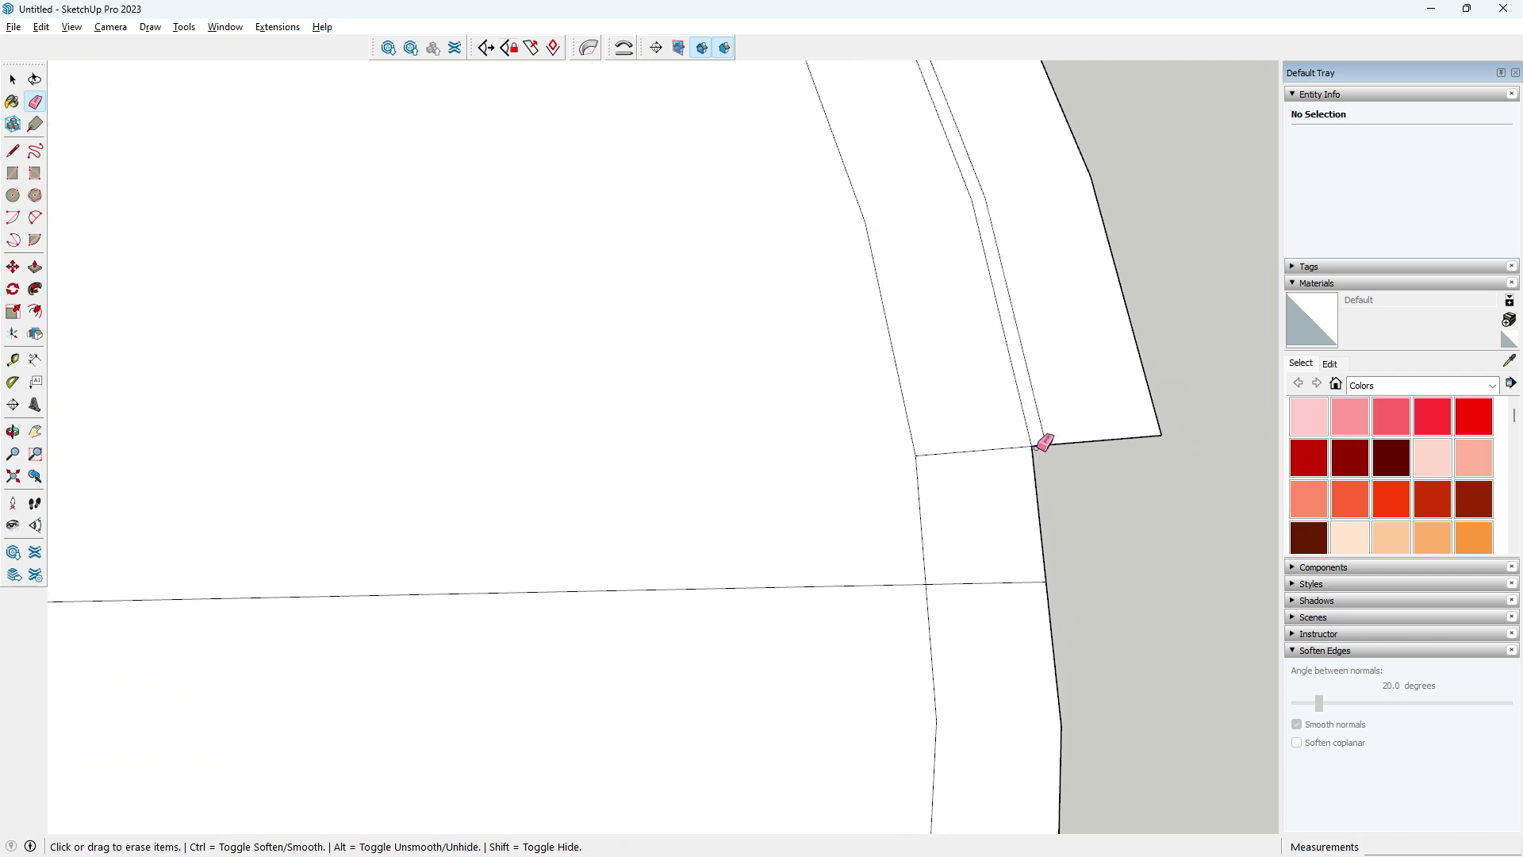
pyautogui.click(1033, 445)
pyautogui.scroll(-2, 1016, 418)
pyautogui.scroll(-3, 991, 428)
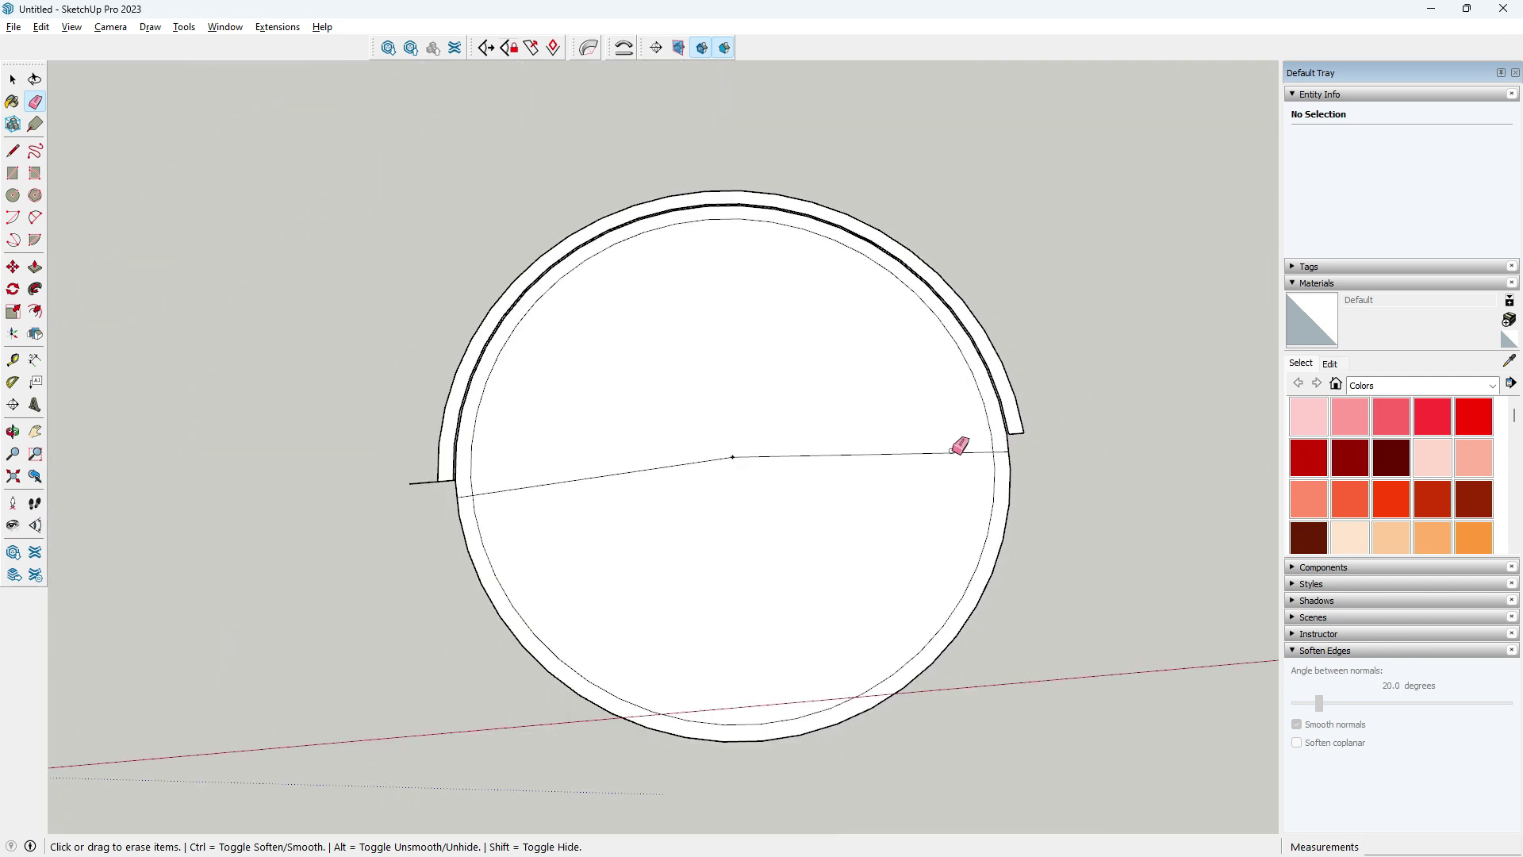
pyautogui.click(379, 493)
pyautogui.scroll(3, 384, 500)
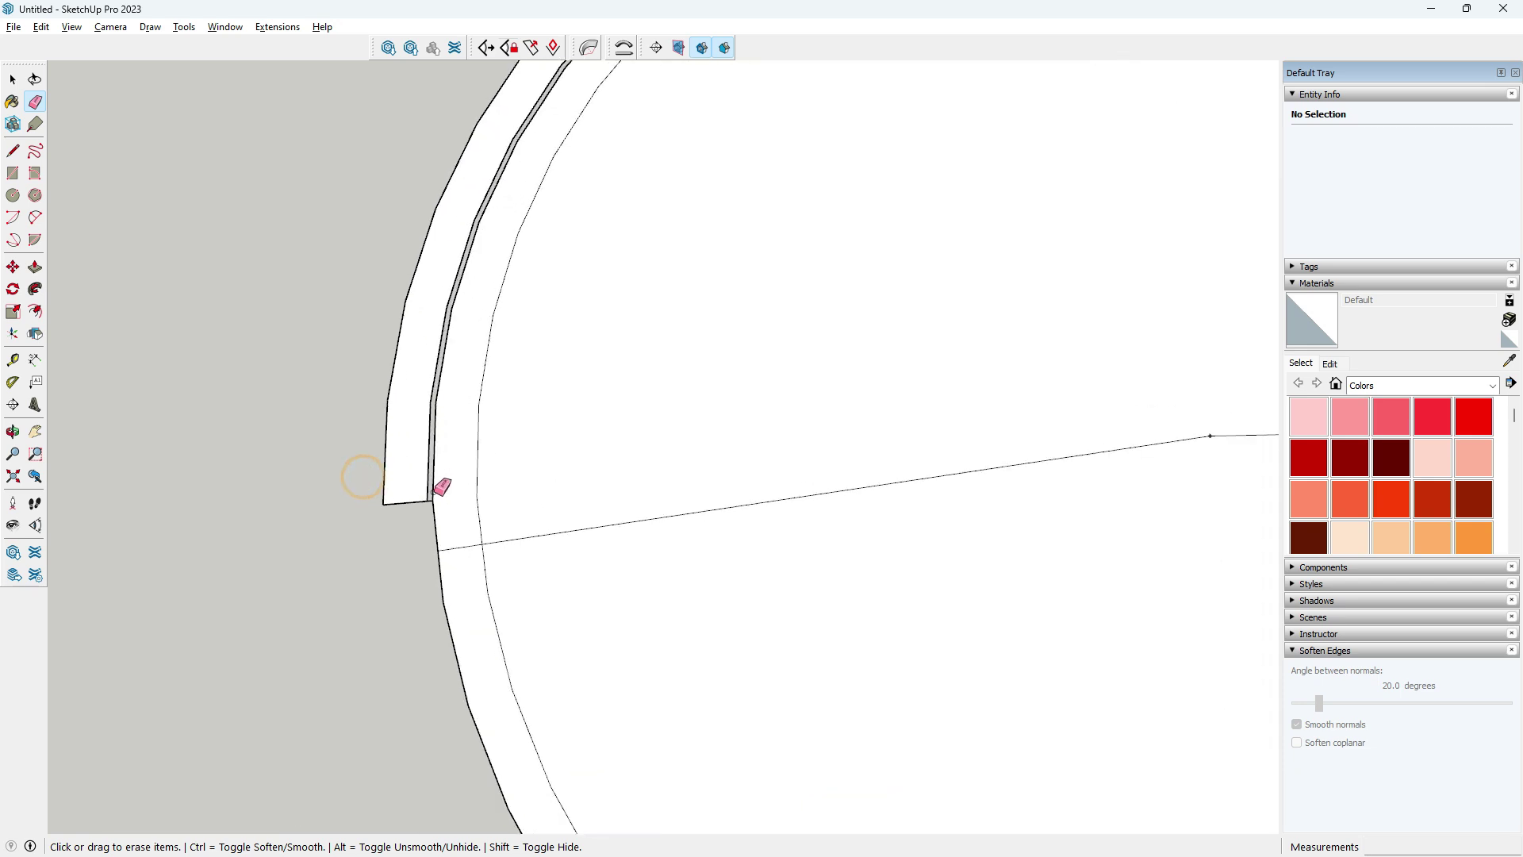
pyautogui.scroll(2, 436, 496)
pyautogui.scroll(-2, 449, 415)
pyautogui.scroll(-2, 459, 497)
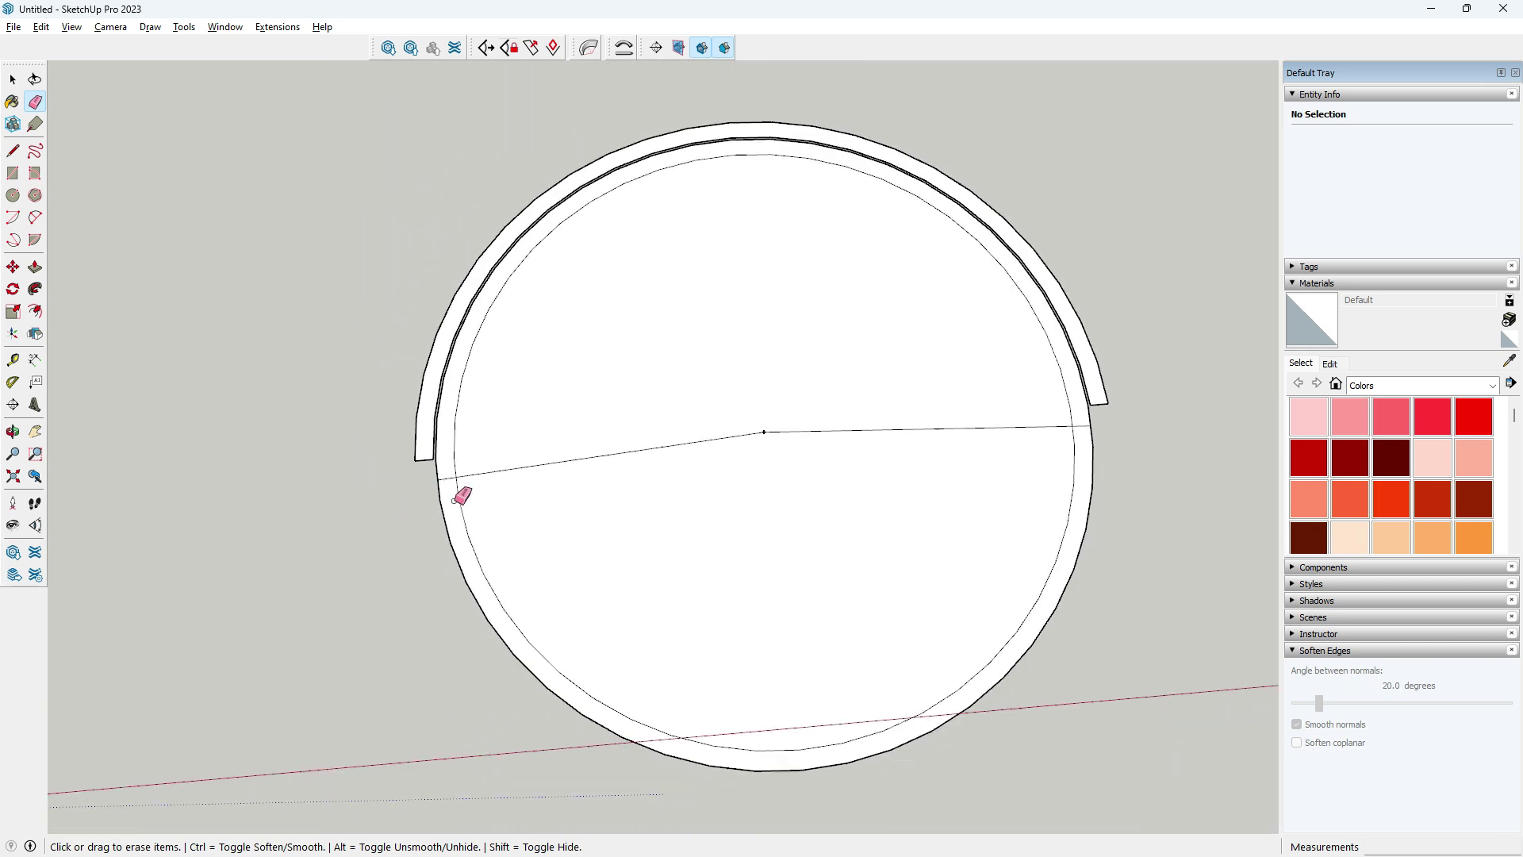
pyautogui.scroll(-2, 476, 555)
pyautogui.click(482, 594)
pyautogui.click(687, 463)
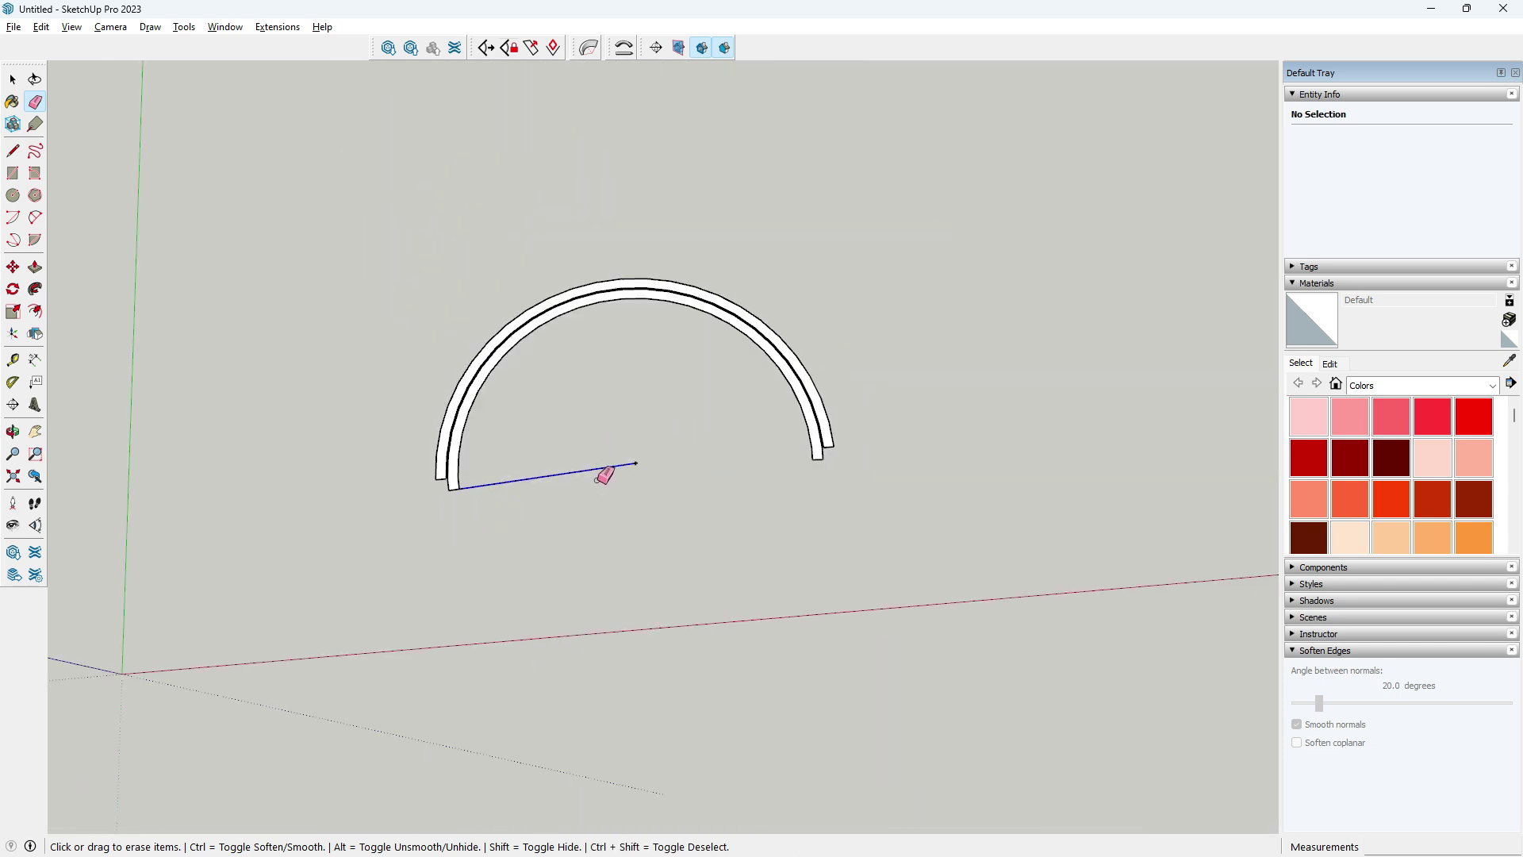
pyautogui.click(601, 470)
# - Group the whole arched ring and reselect the group
pyautogui.click(13, 78)
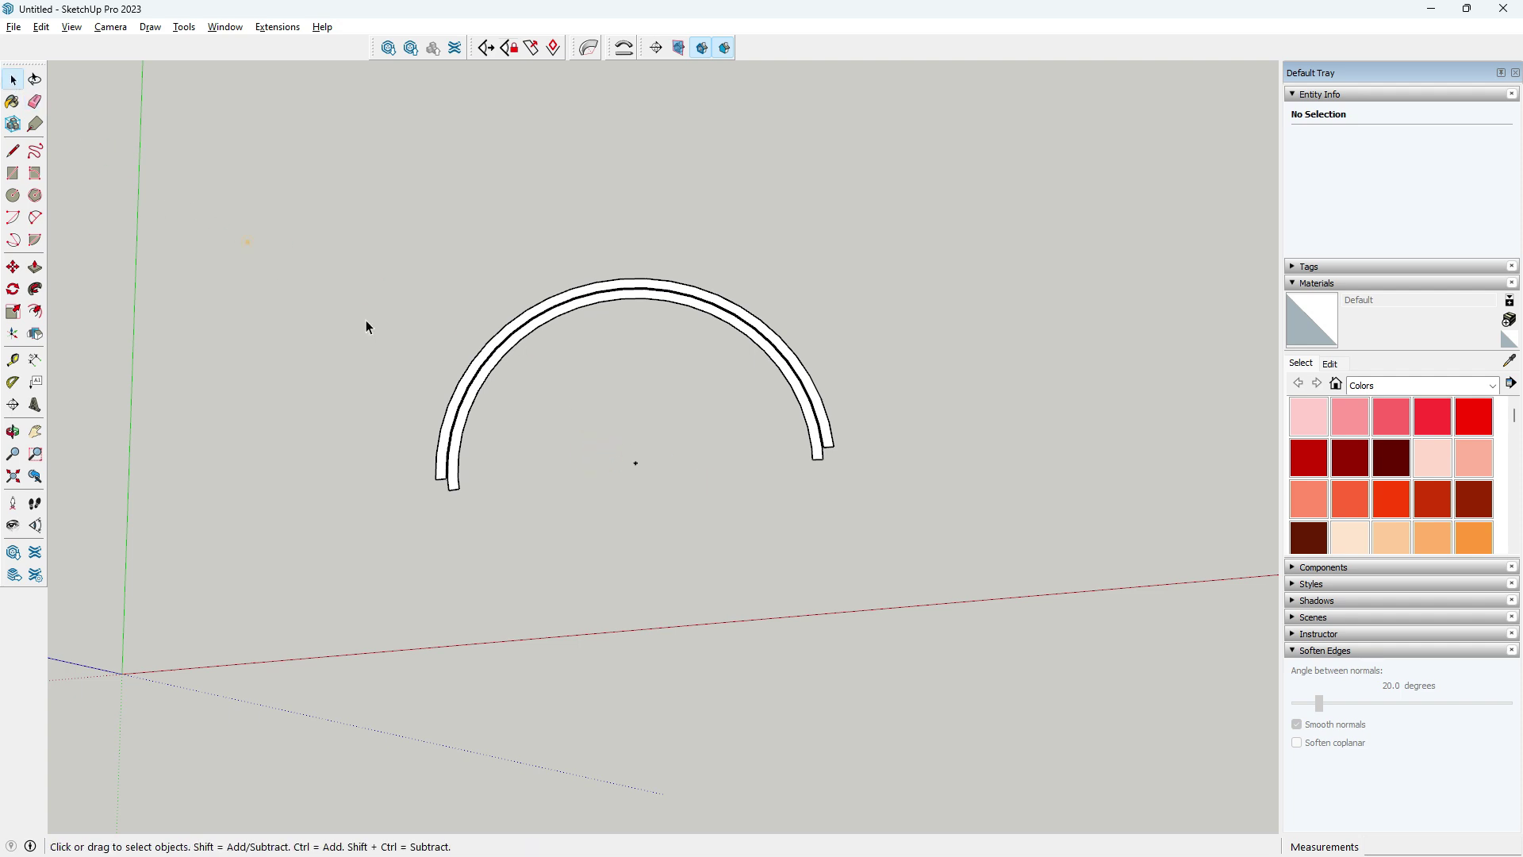
pyautogui.scroll(3, 530, 313)
pyautogui.tripleClick(535, 306)
pyautogui.rightClick(535, 306)
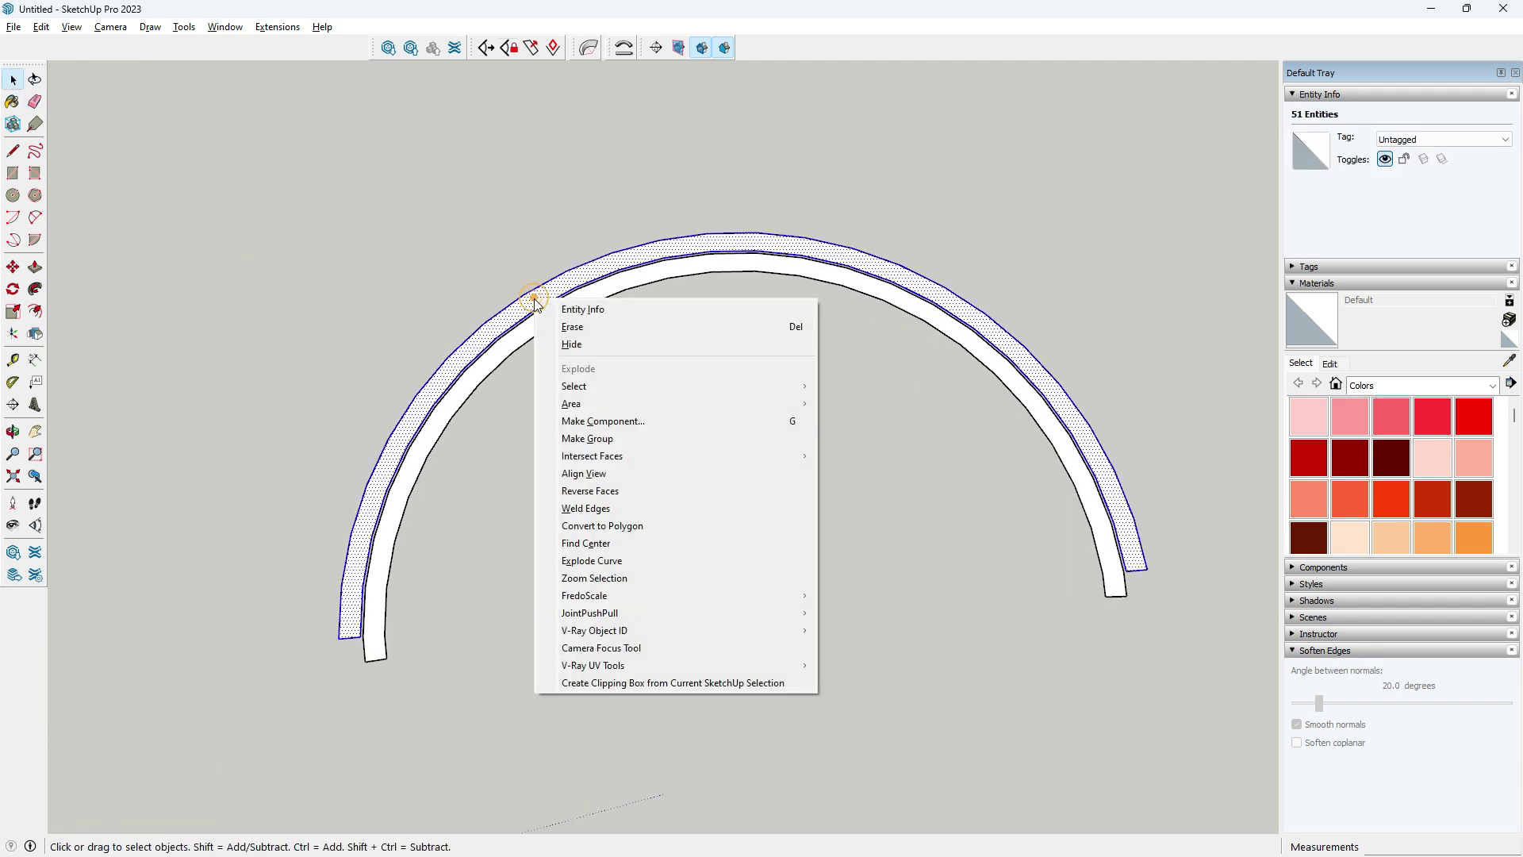
pyautogui.click(570, 440)
pyautogui.click(596, 456)
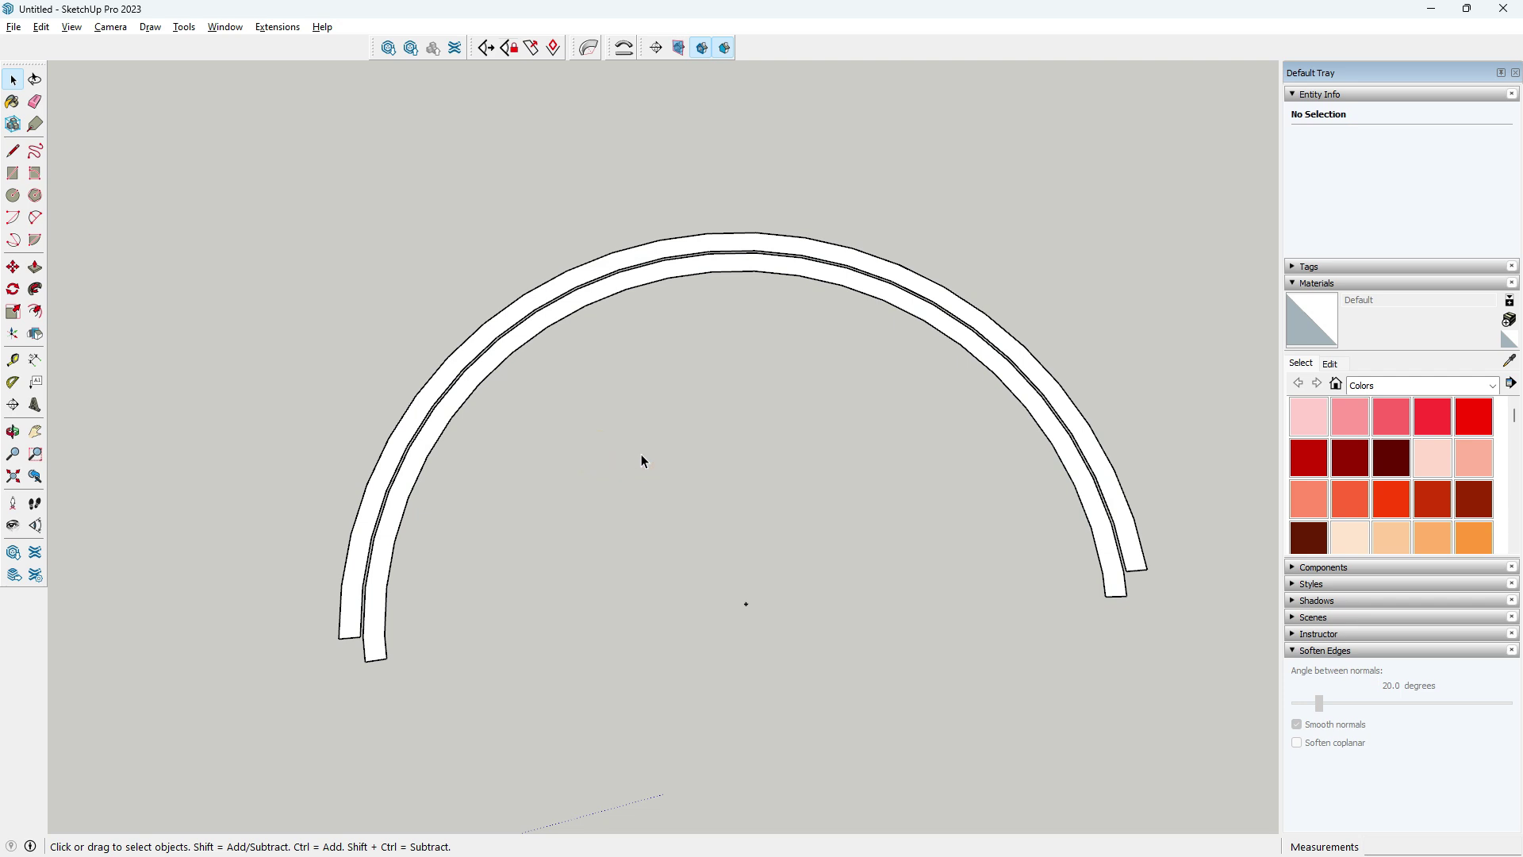
pyautogui.click(535, 291)
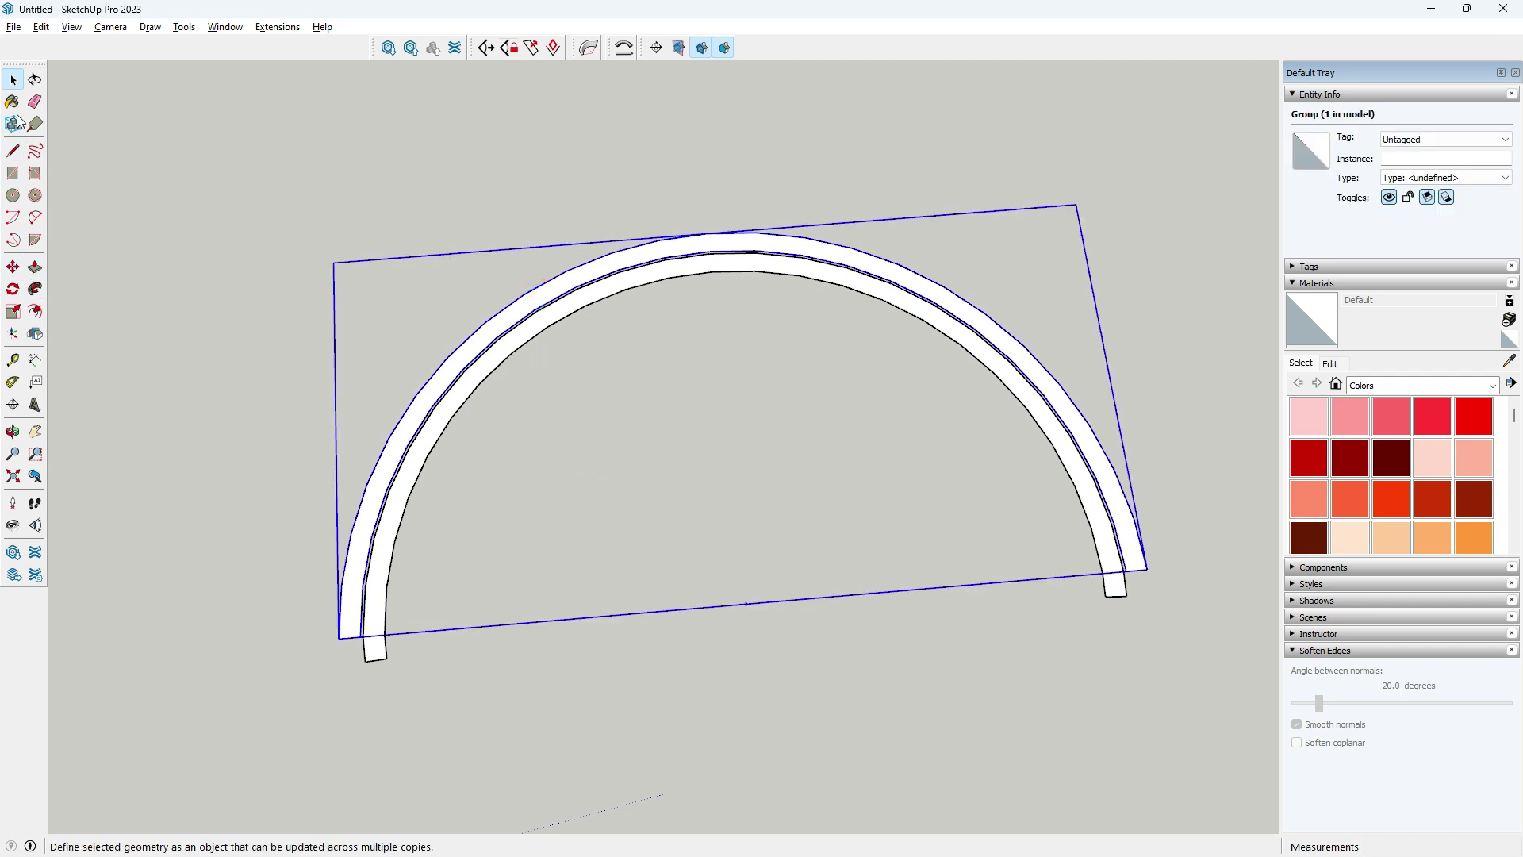
pyautogui.click(133, 209)
pyautogui.click(449, 409)
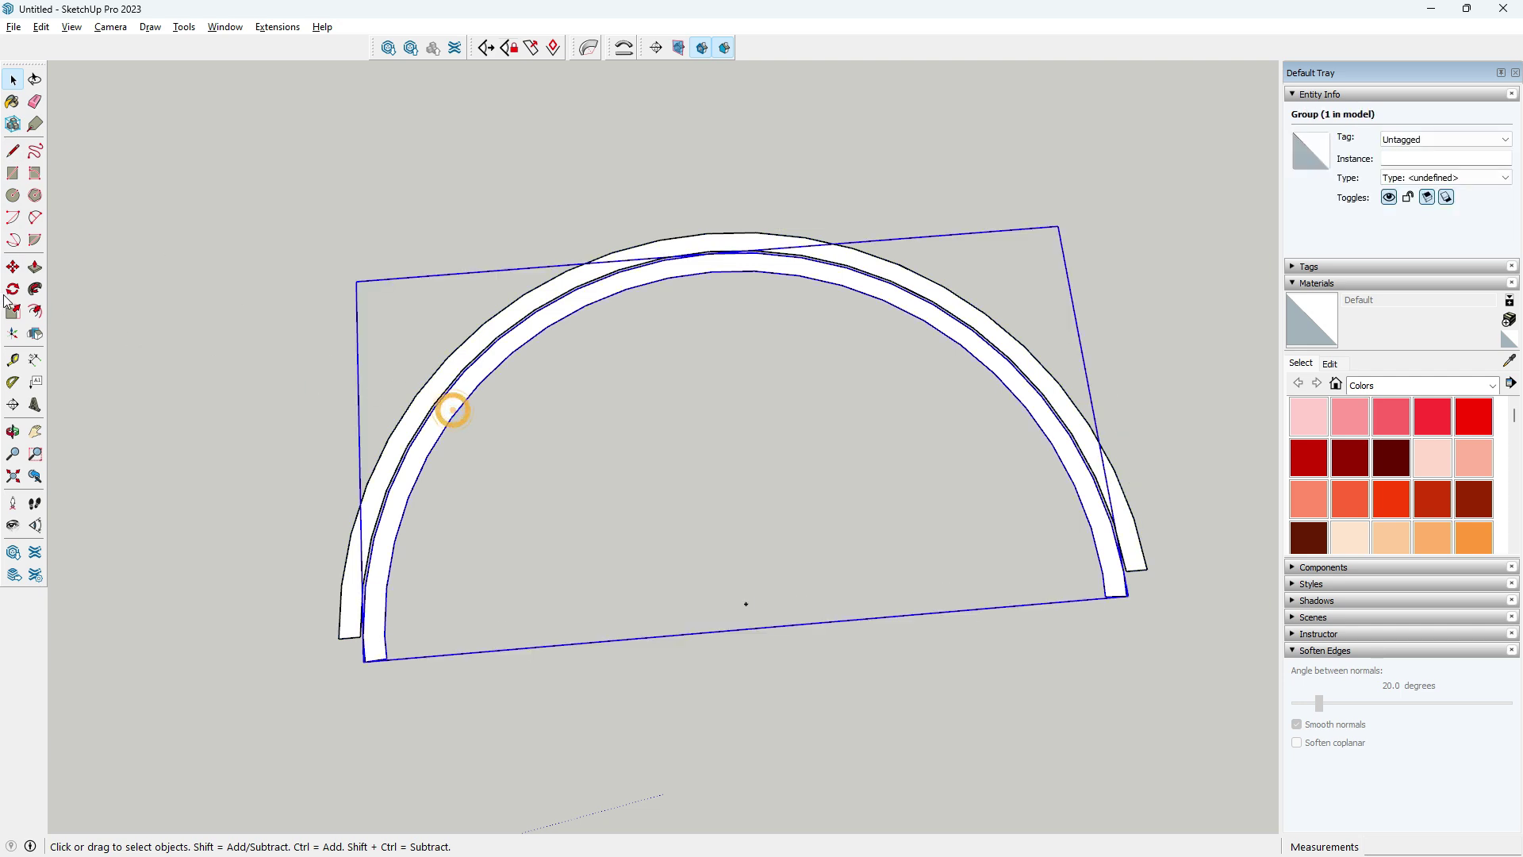
# - Rotate the ring group 180 degrees about its centre
pyautogui.press('q')
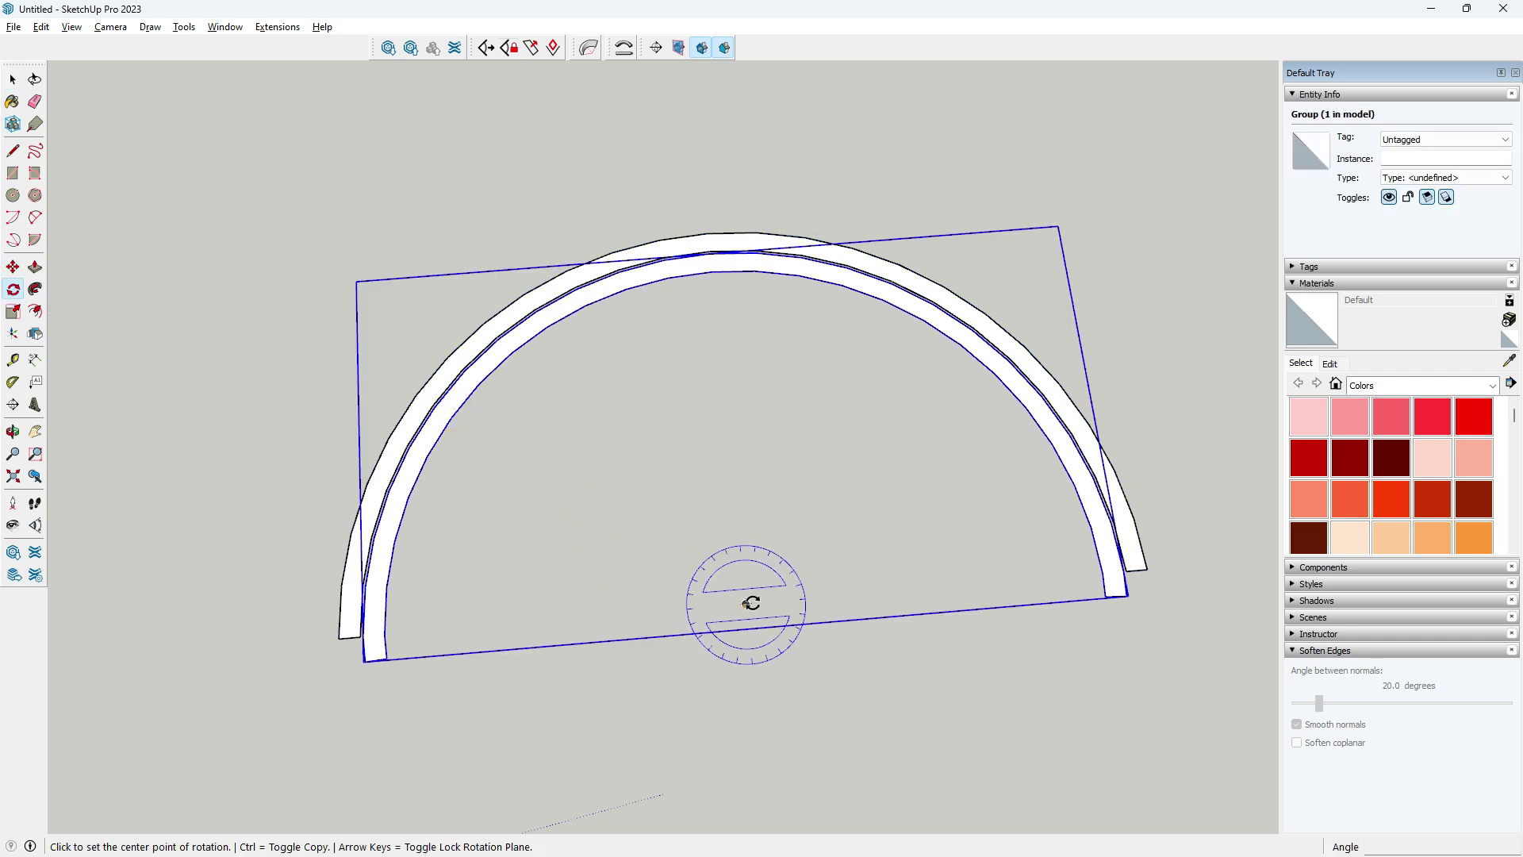
pyautogui.click(745, 604)
pyautogui.click(828, 603)
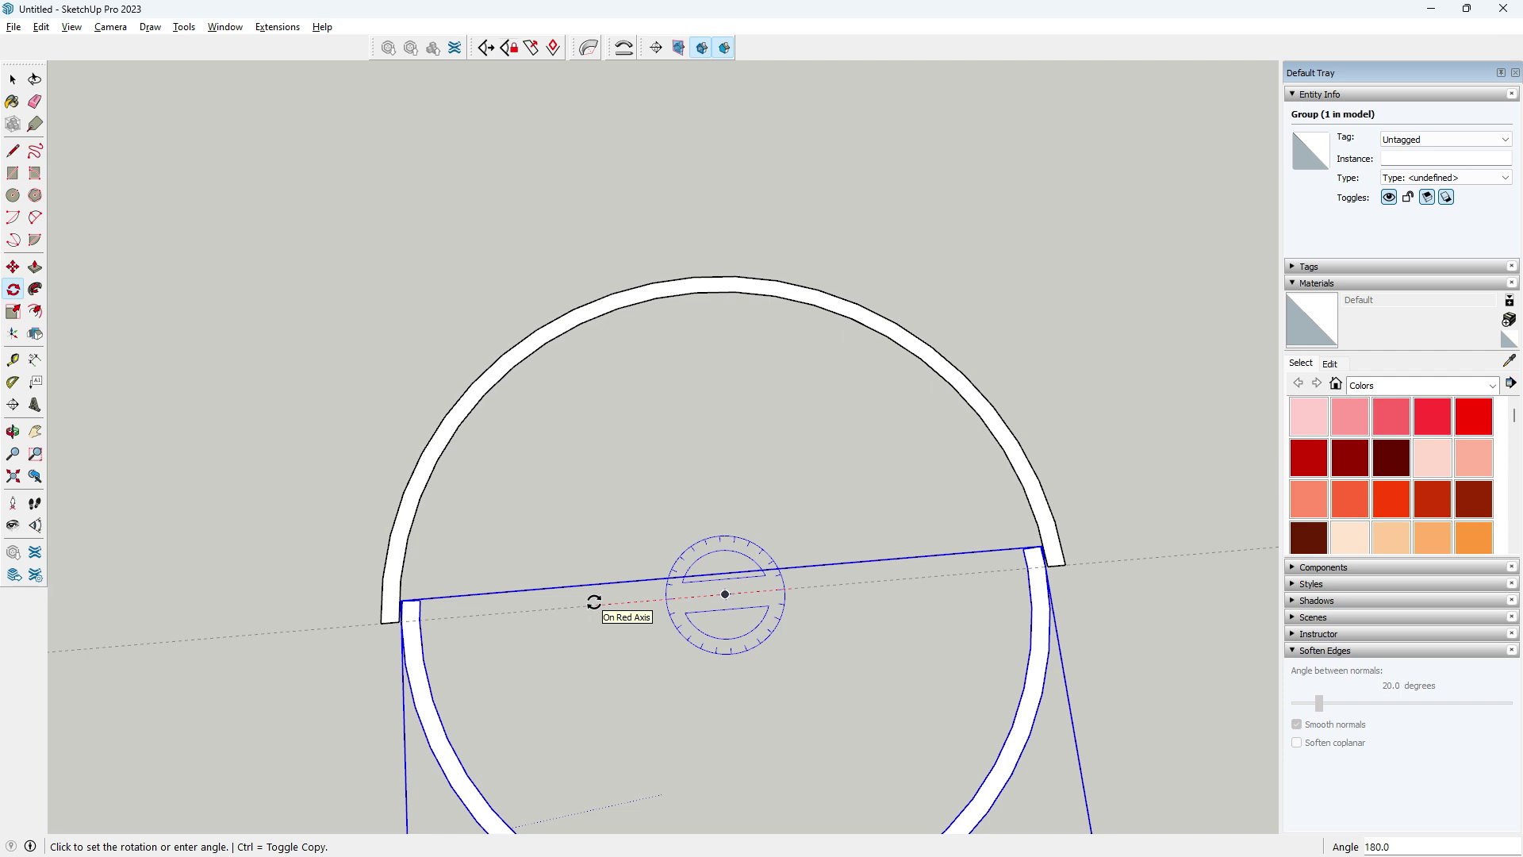
pyautogui.click(594, 603)
pyautogui.press('space')
pyautogui.click(131, 125)
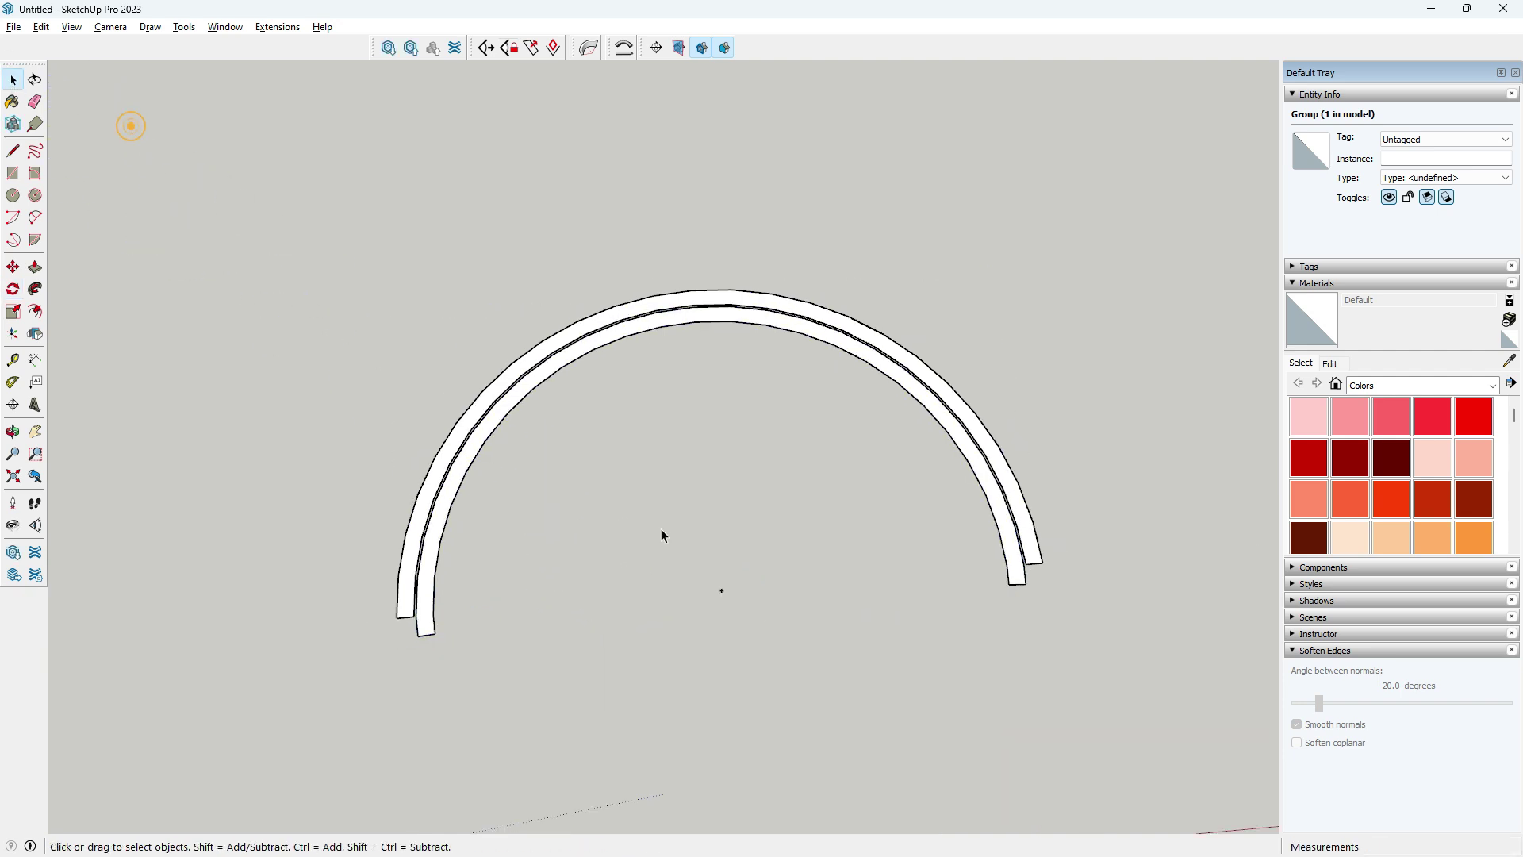
pyautogui.click(661, 535)
pyautogui.moveTo(661, 535)
pyautogui.mouseDown(button='middle')
pyautogui.moveTo(702, 551)
pyautogui.moveTo(677, 540)
pyautogui.mouseUp(button='middle')
pyautogui.scroll(1, 694, 432)
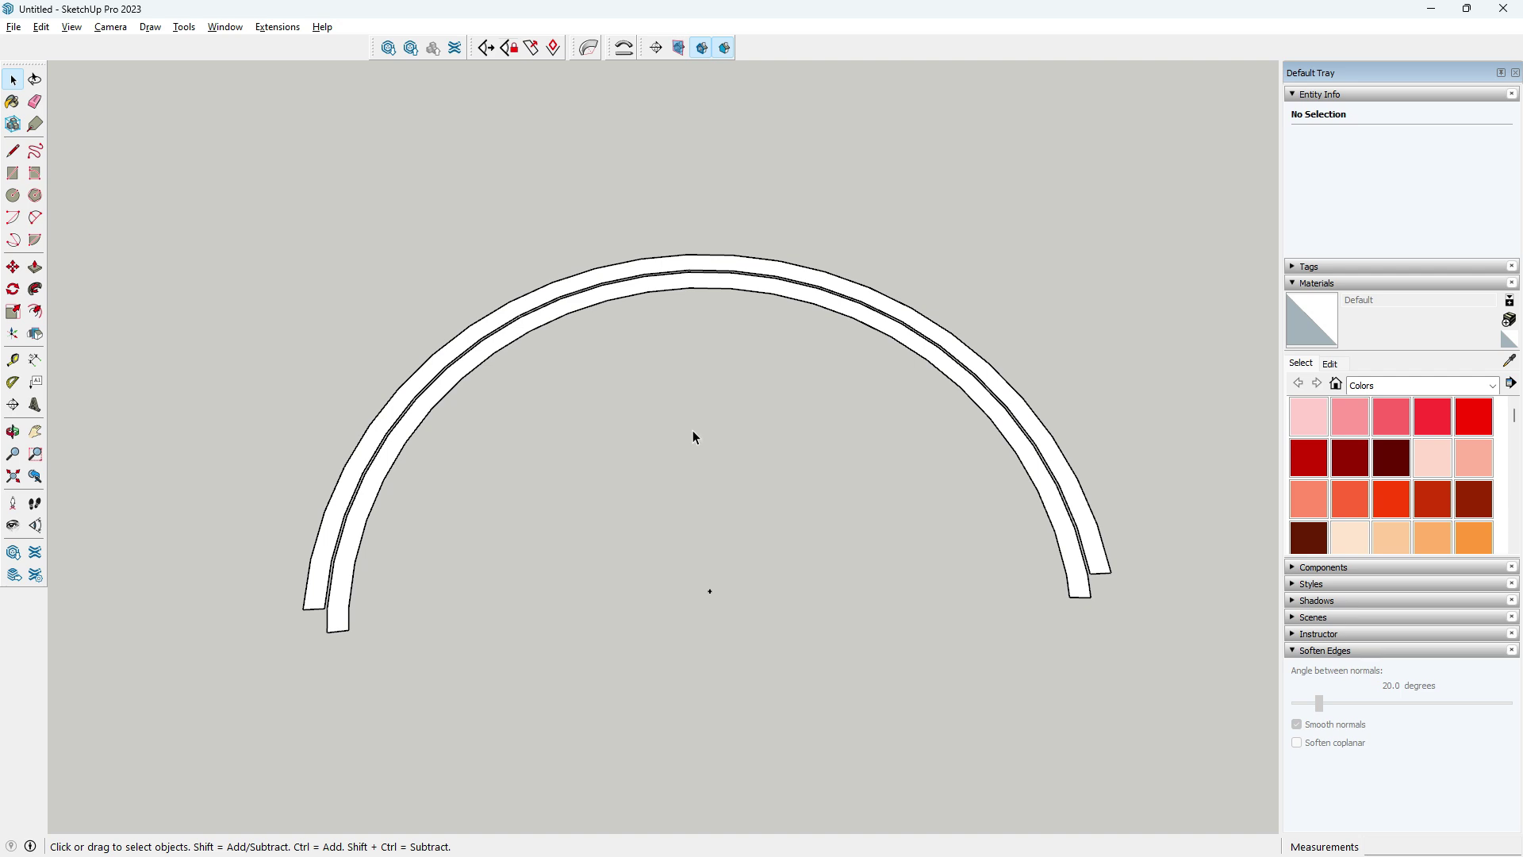
# - Draw a circle centred on the ring's centre, reaching the ring's inner edge
pyautogui.click(13, 196)
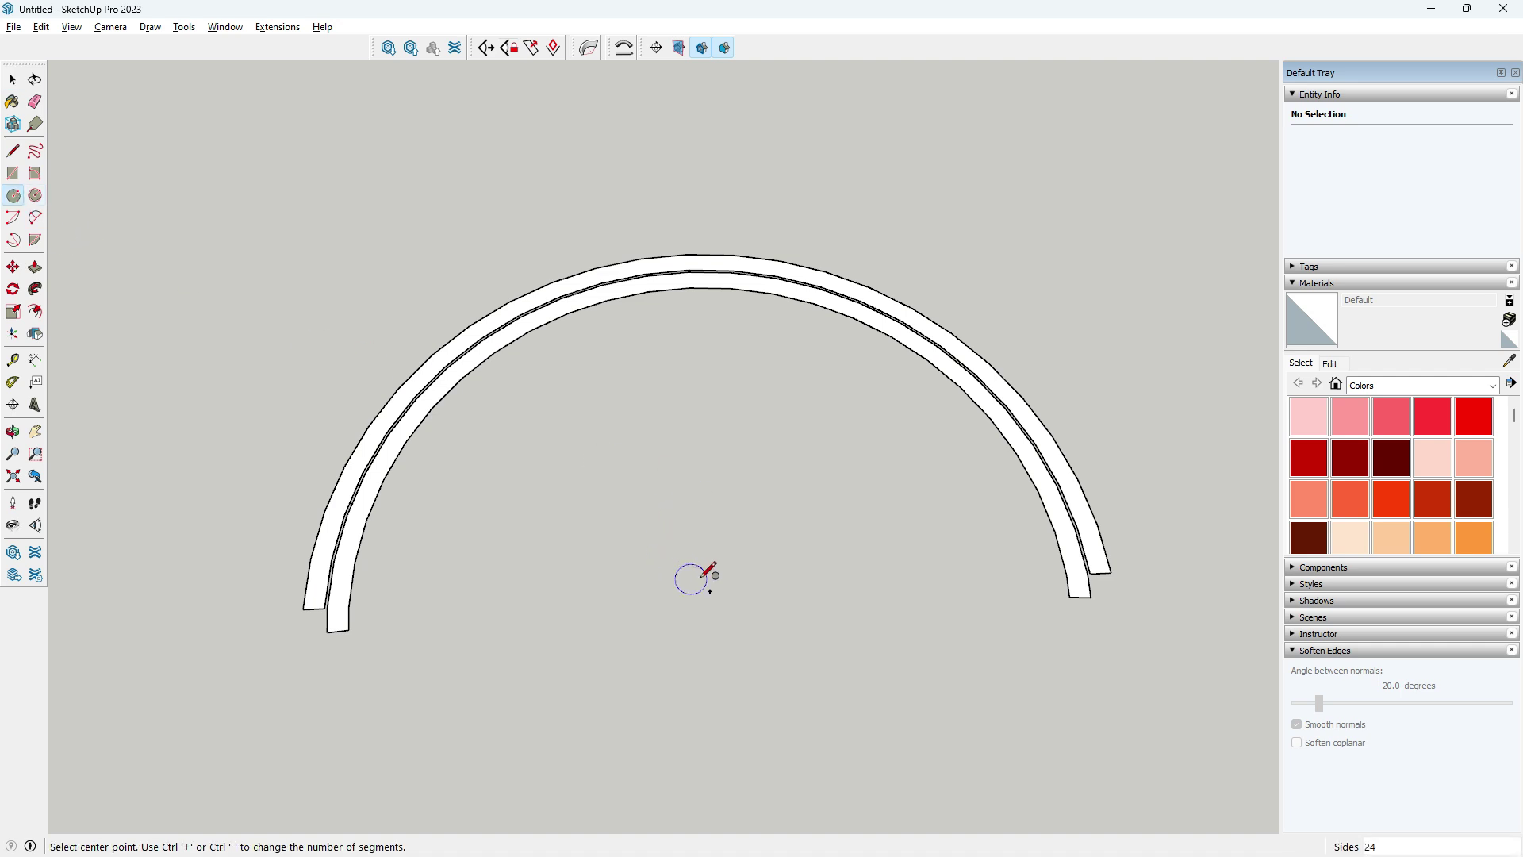
pyautogui.click(709, 591)
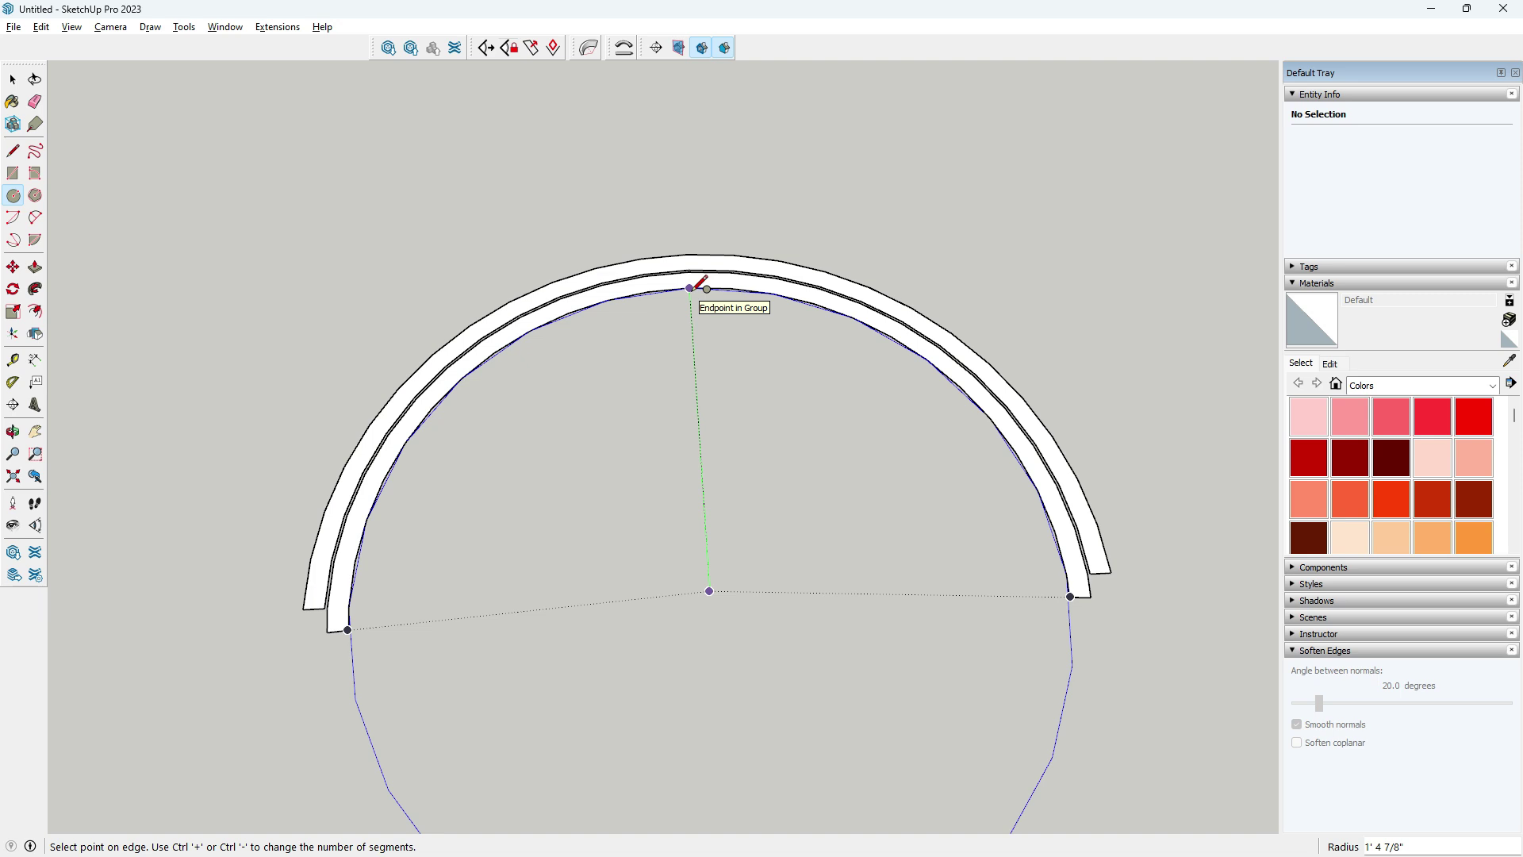
pyautogui.scroll(2, 689, 287)
pyautogui.write("1'4.75")
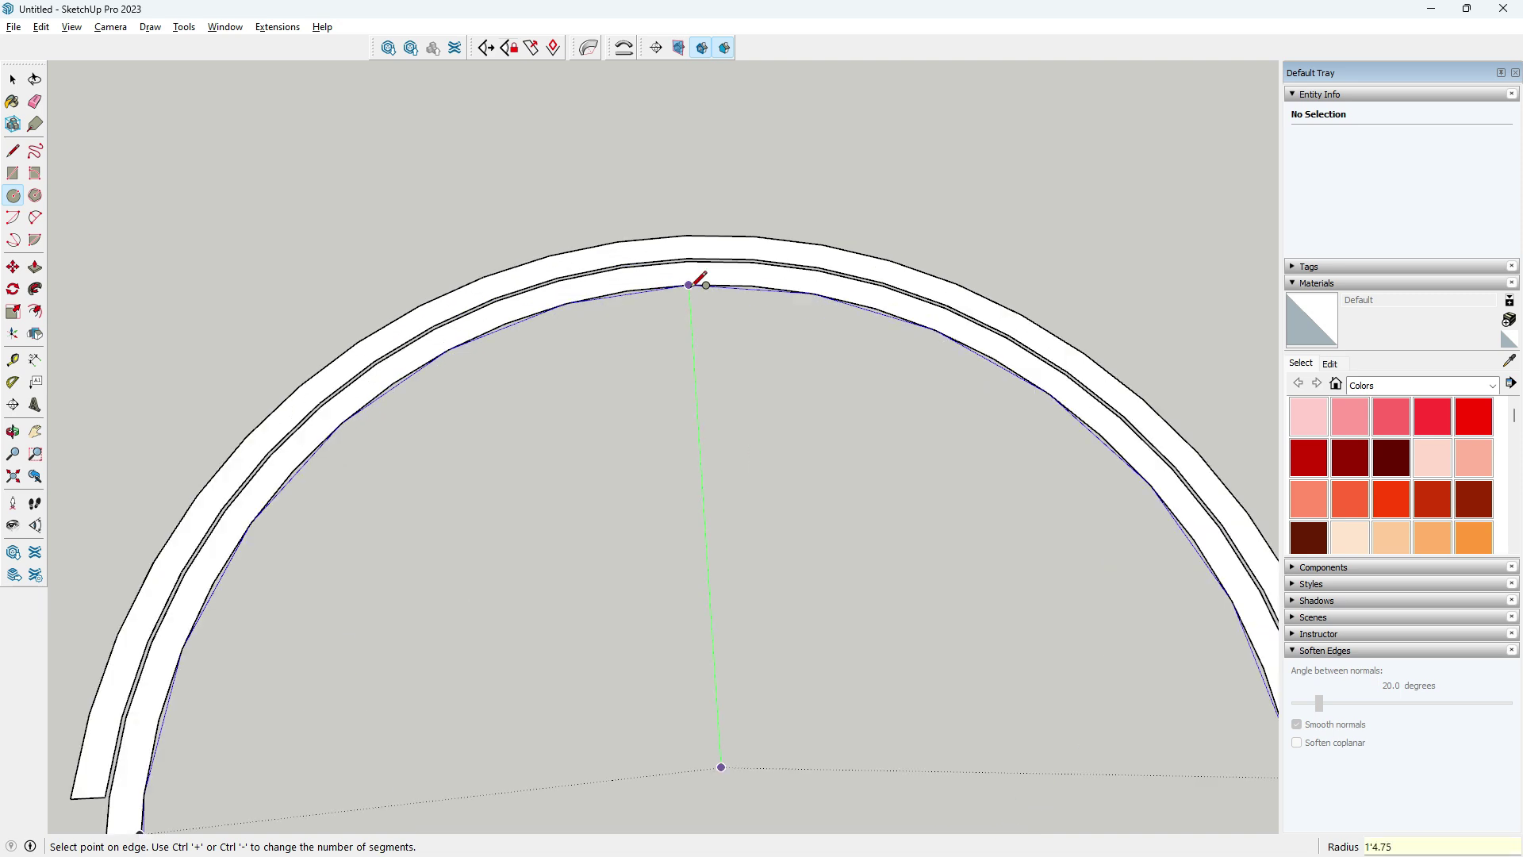
pyautogui.click(690, 284)
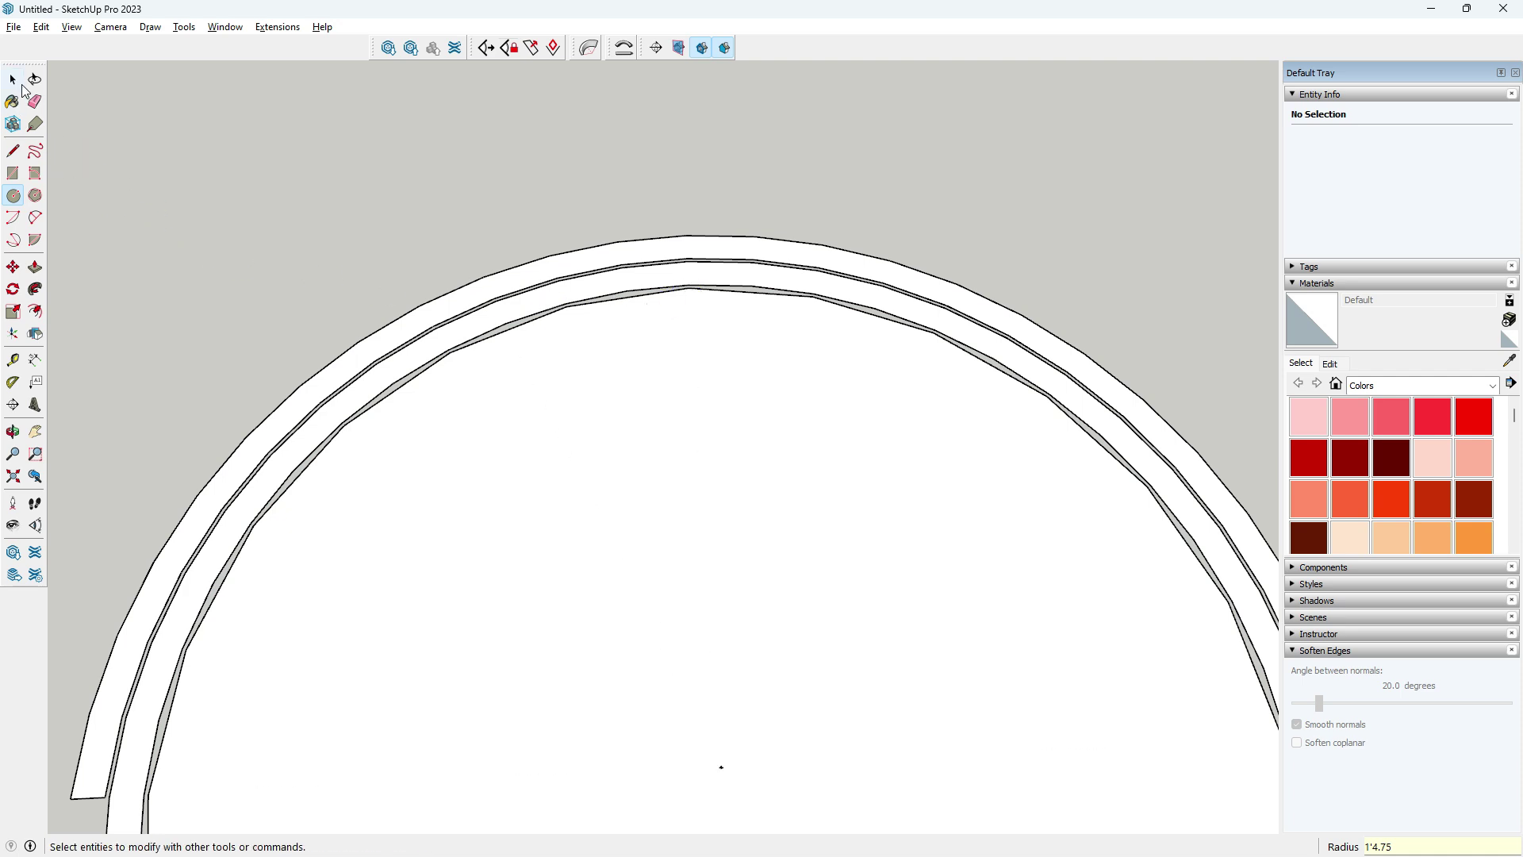
# - Set the new circle's segment count to 48
pyautogui.click(13, 80)
pyautogui.click(664, 296)
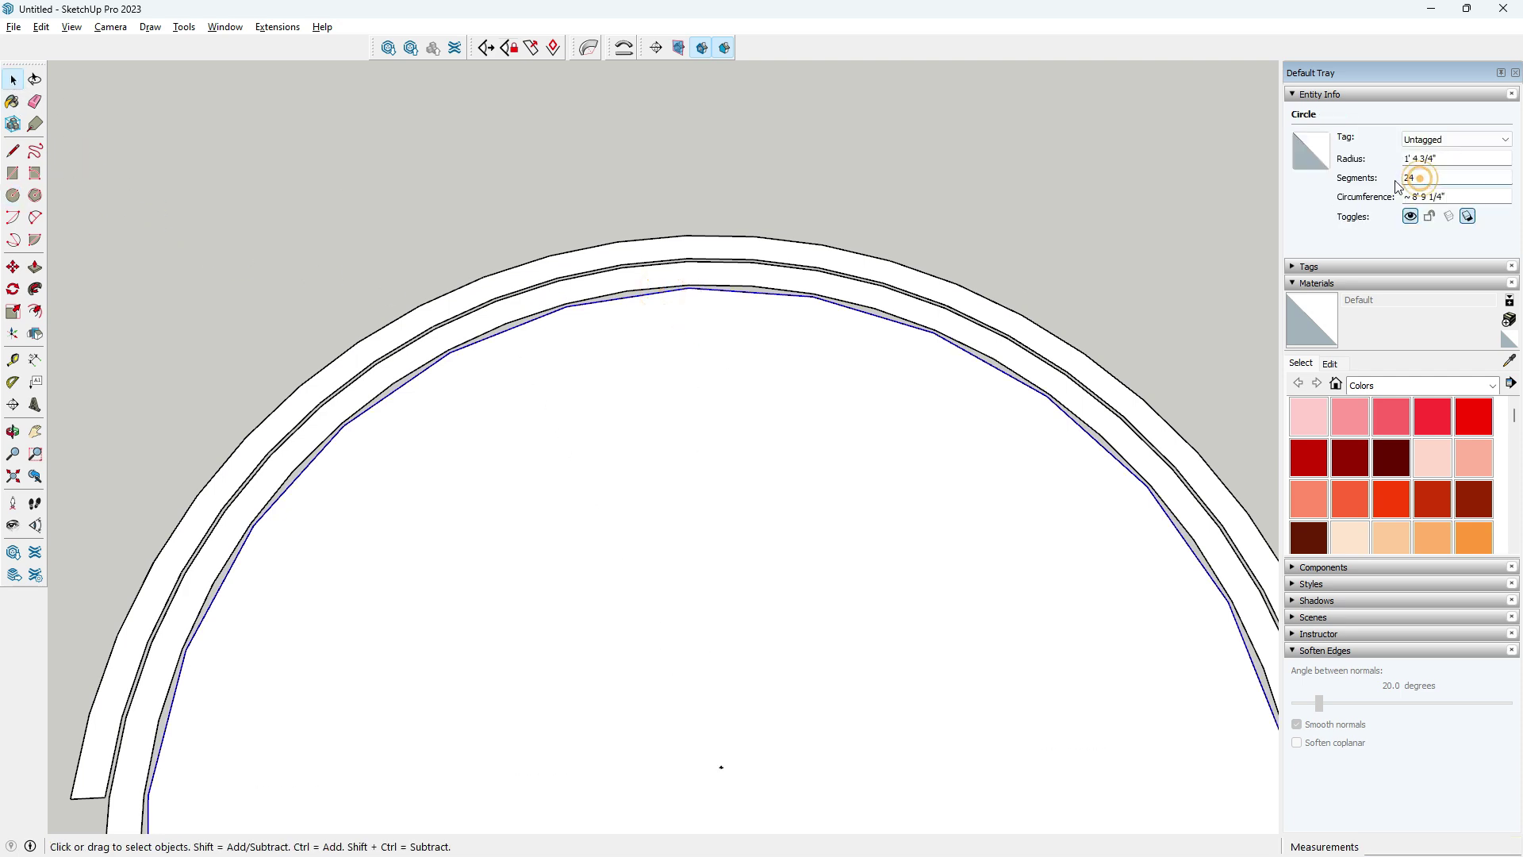
pyautogui.write('4')
pyautogui.press('Return')
pyautogui.scroll(-2, 662, 276)
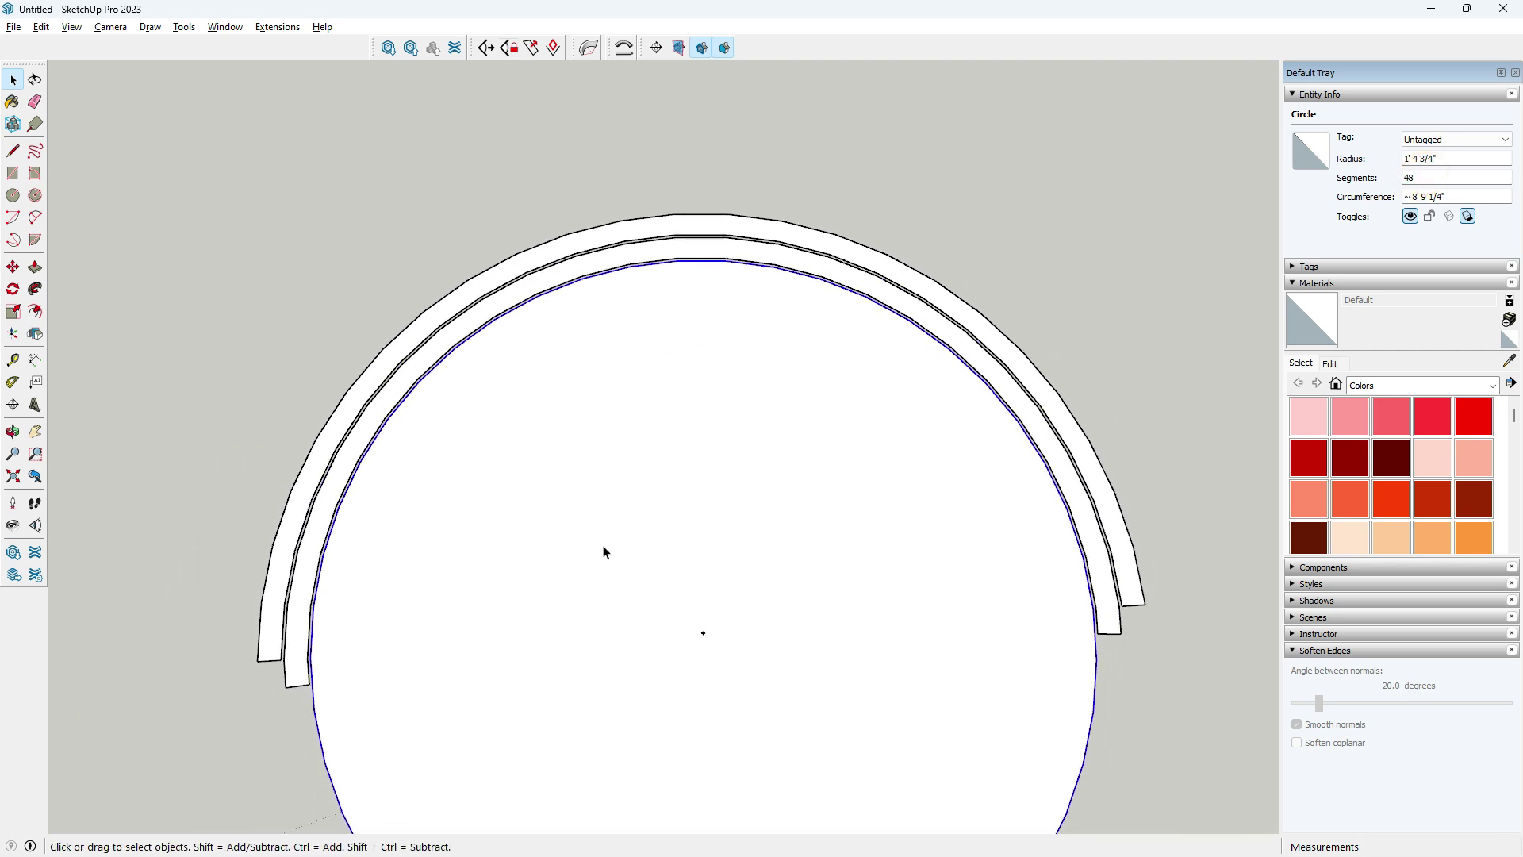
# - Draw a line across the circle through its centre, edge to edge
pyautogui.click(13, 151)
pyautogui.moveTo(394, 511); pyautogui.dragTo(457, 602, button='middle')
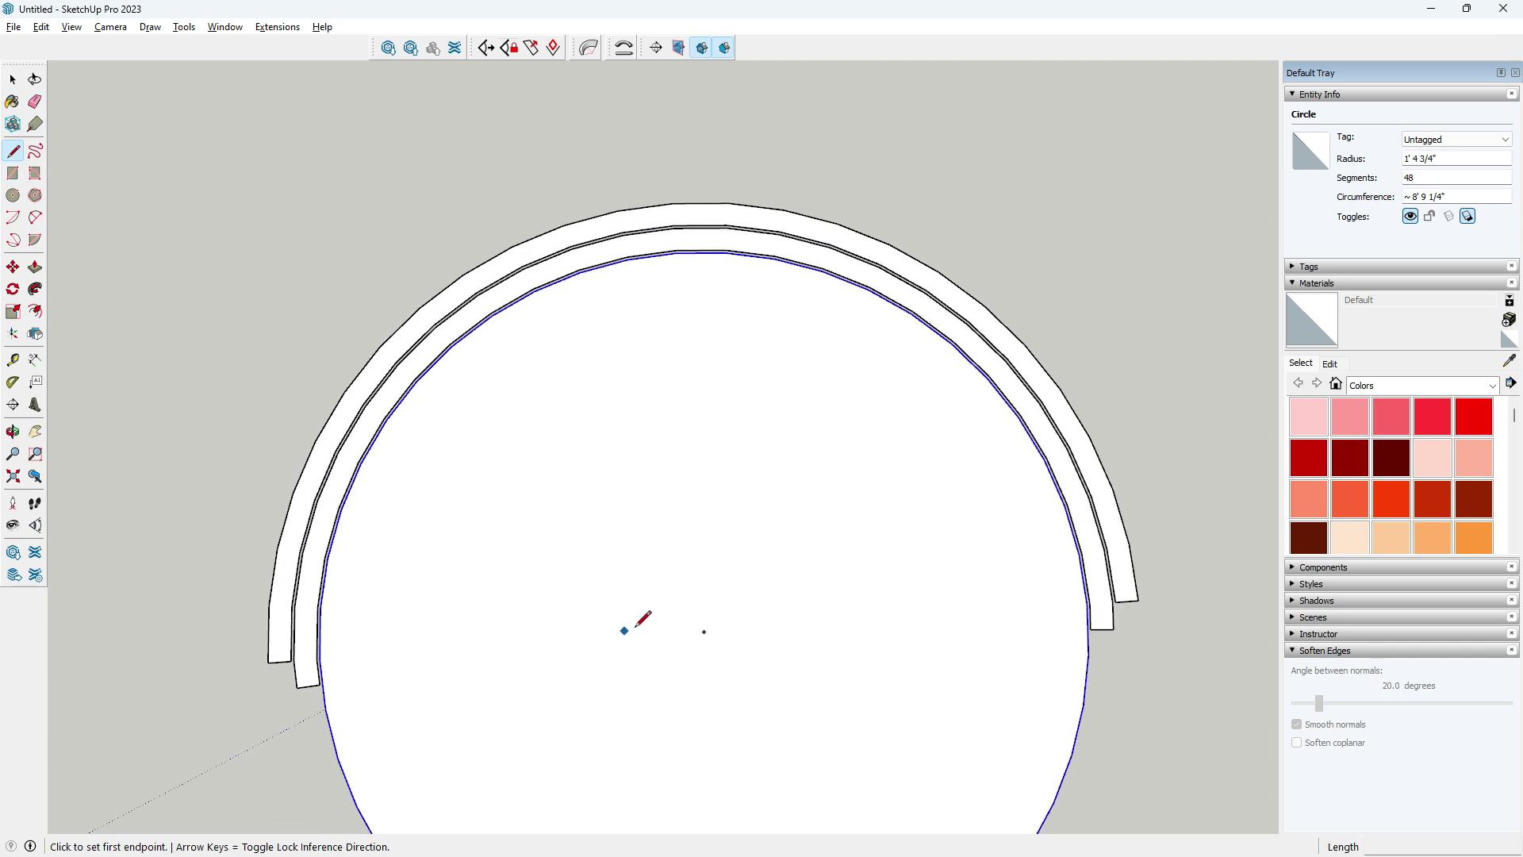
pyautogui.click(703, 632)
pyautogui.scroll(1, 353, 665)
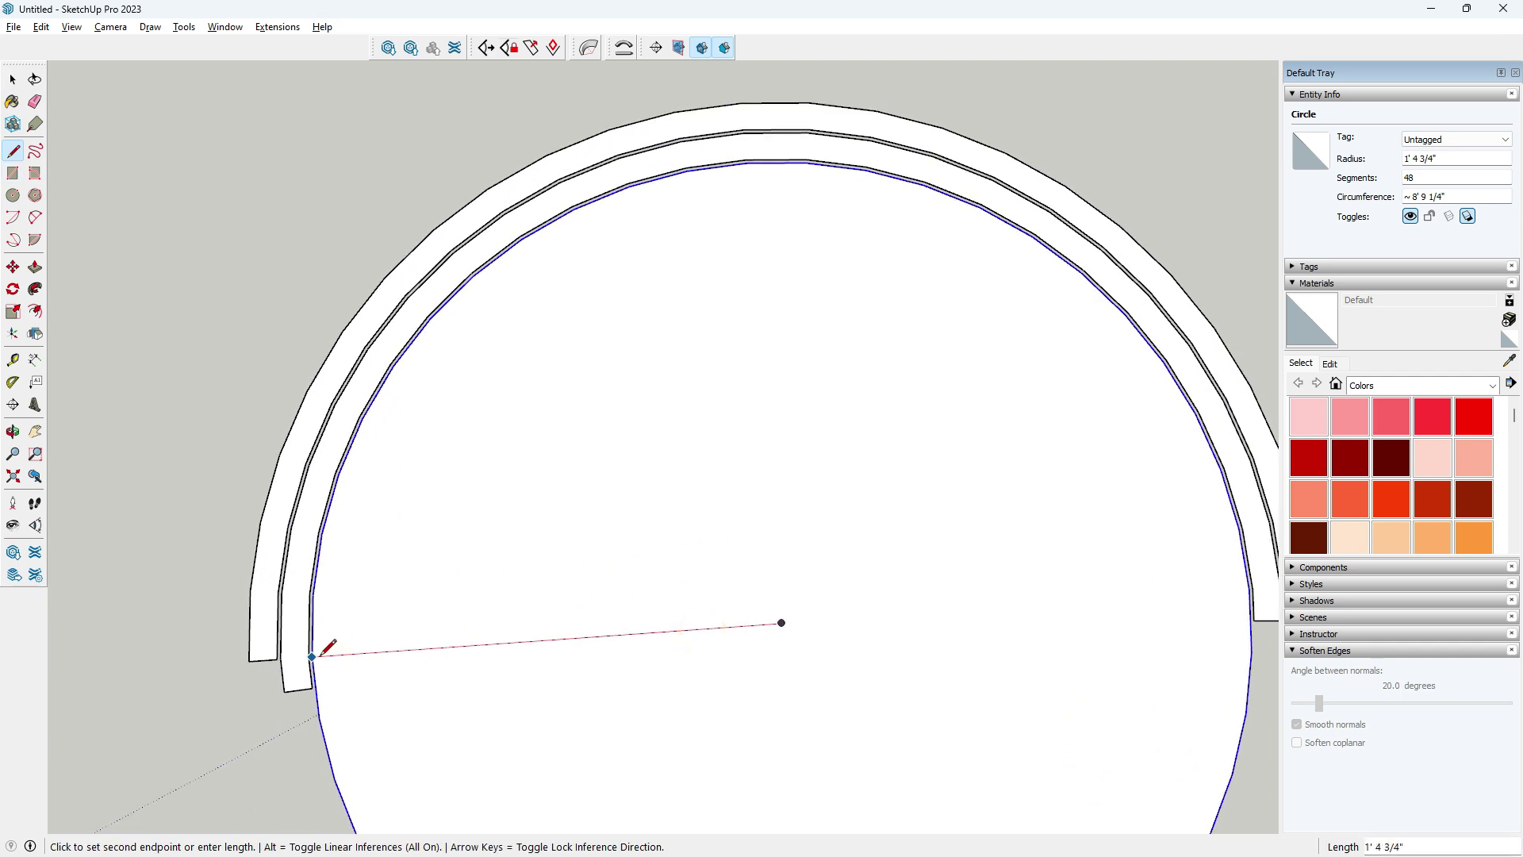
pyautogui.click(312, 657)
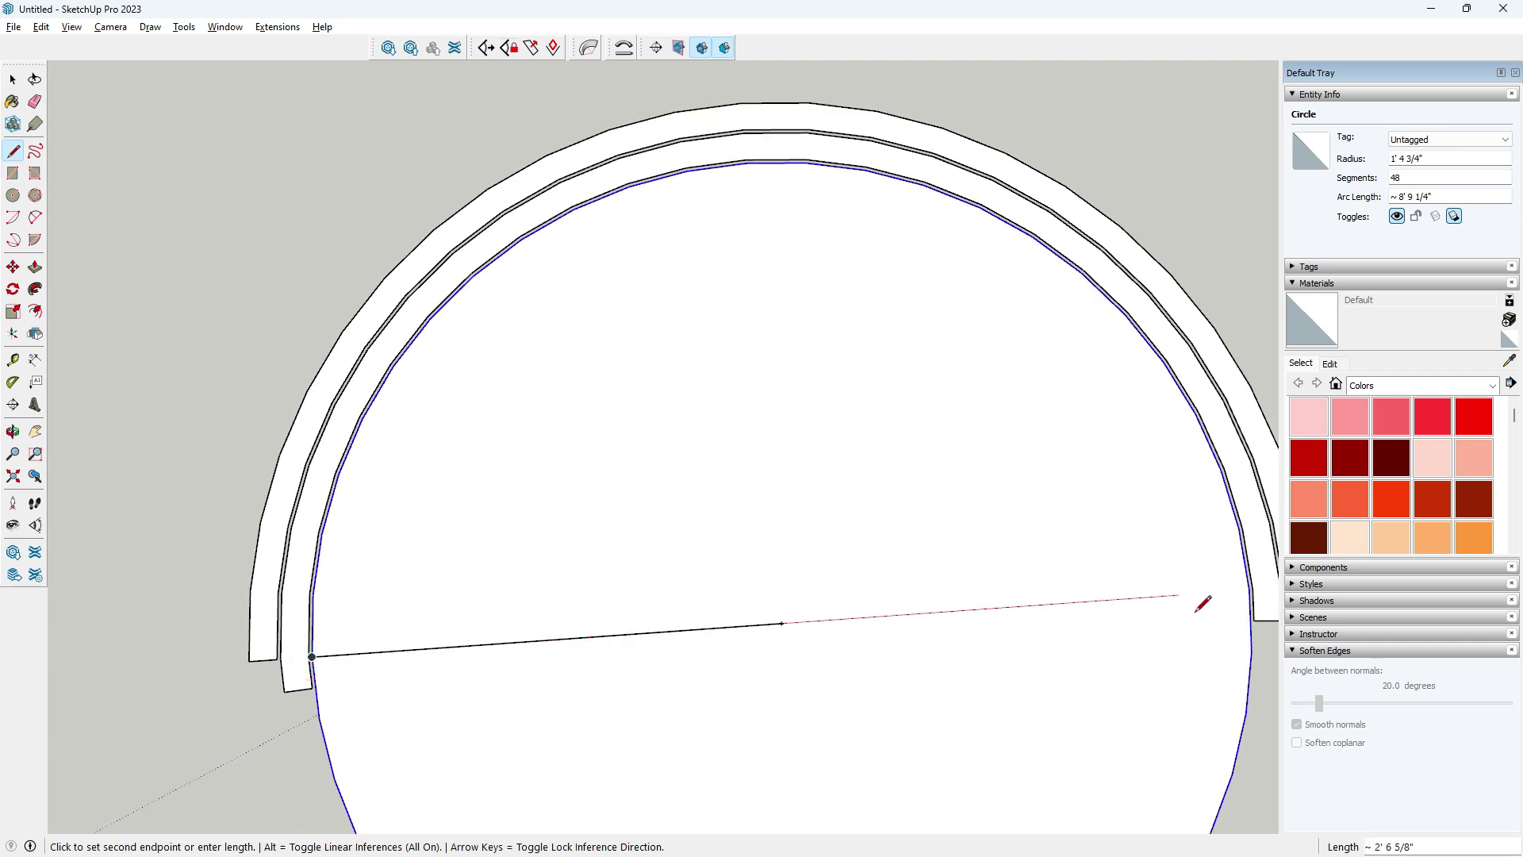
pyautogui.click(1243, 591)
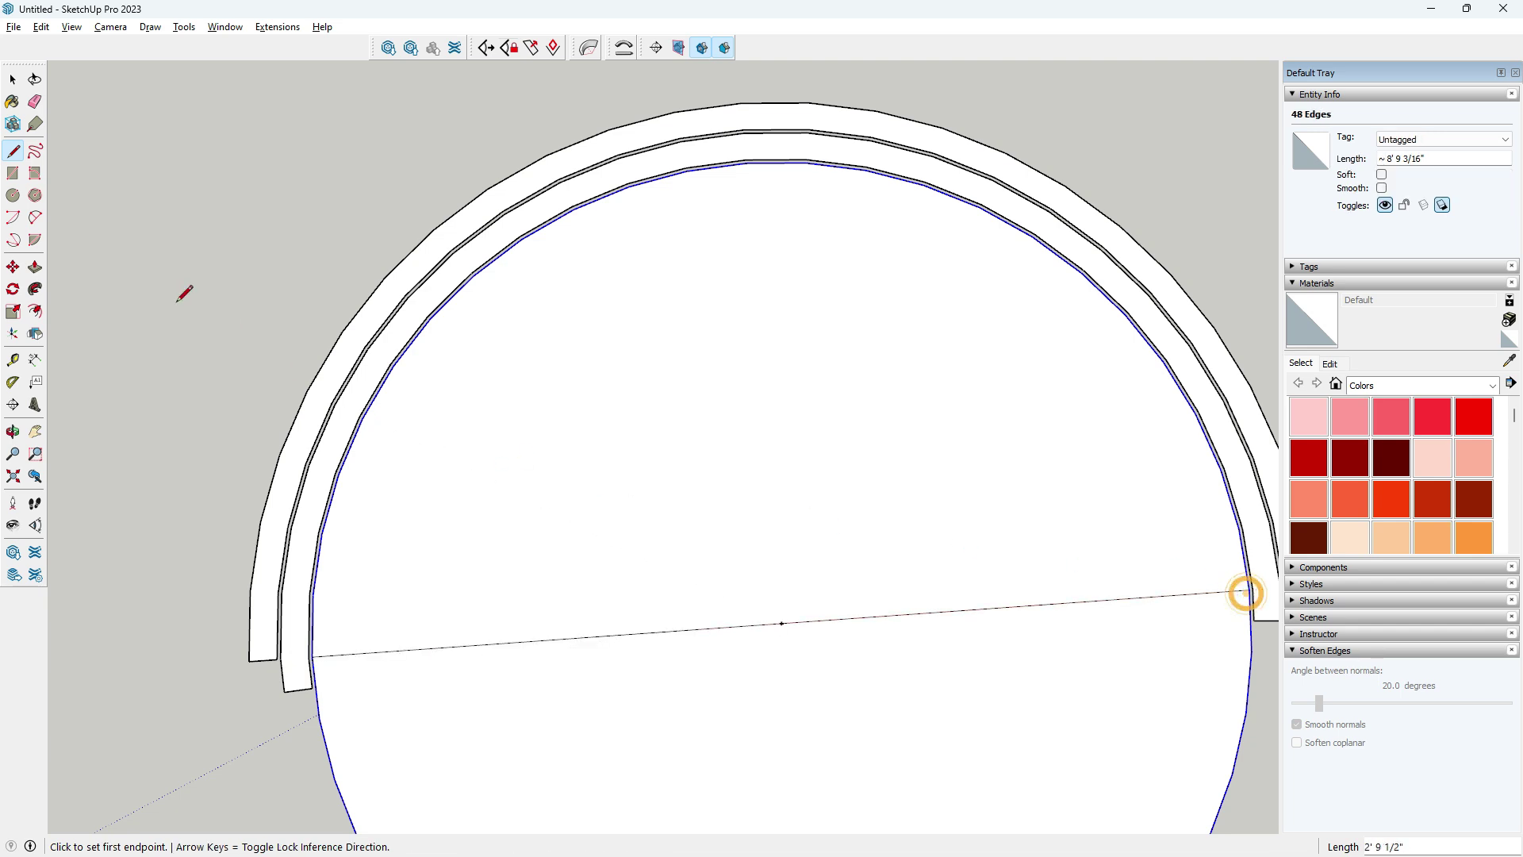
# - Erase the lower arc below the line and select the remaining half-circle face
pyautogui.click(32, 101)
pyautogui.scroll(-1, 327, 238)
pyautogui.scroll(-2, 327, 238)
pyautogui.click(355, 671)
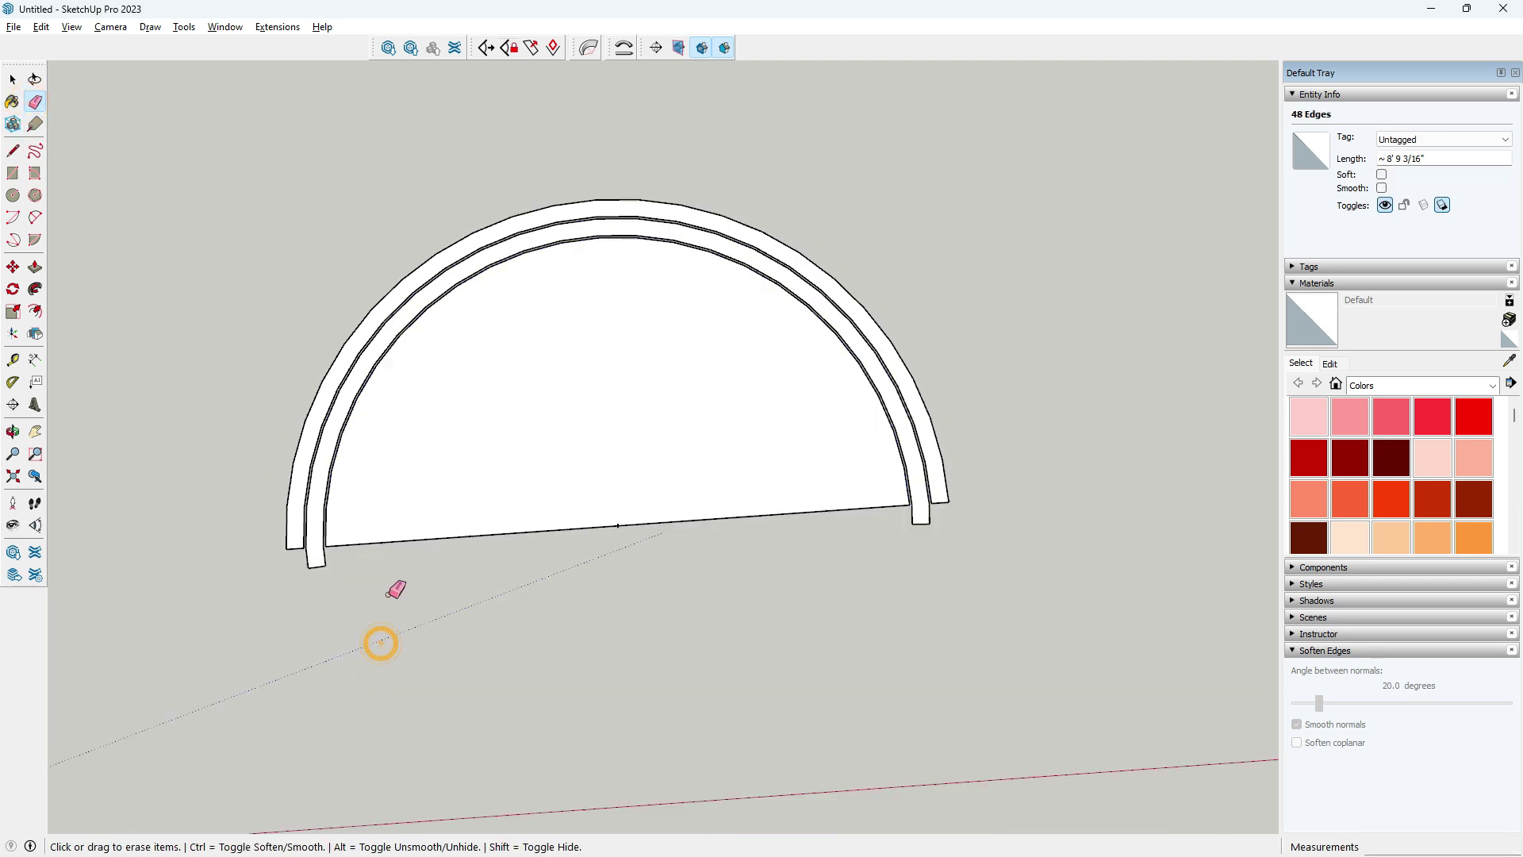
pyautogui.scroll(-1, 356, 671)
pyautogui.click(12, 79)
pyautogui.scroll(3, 493, 432)
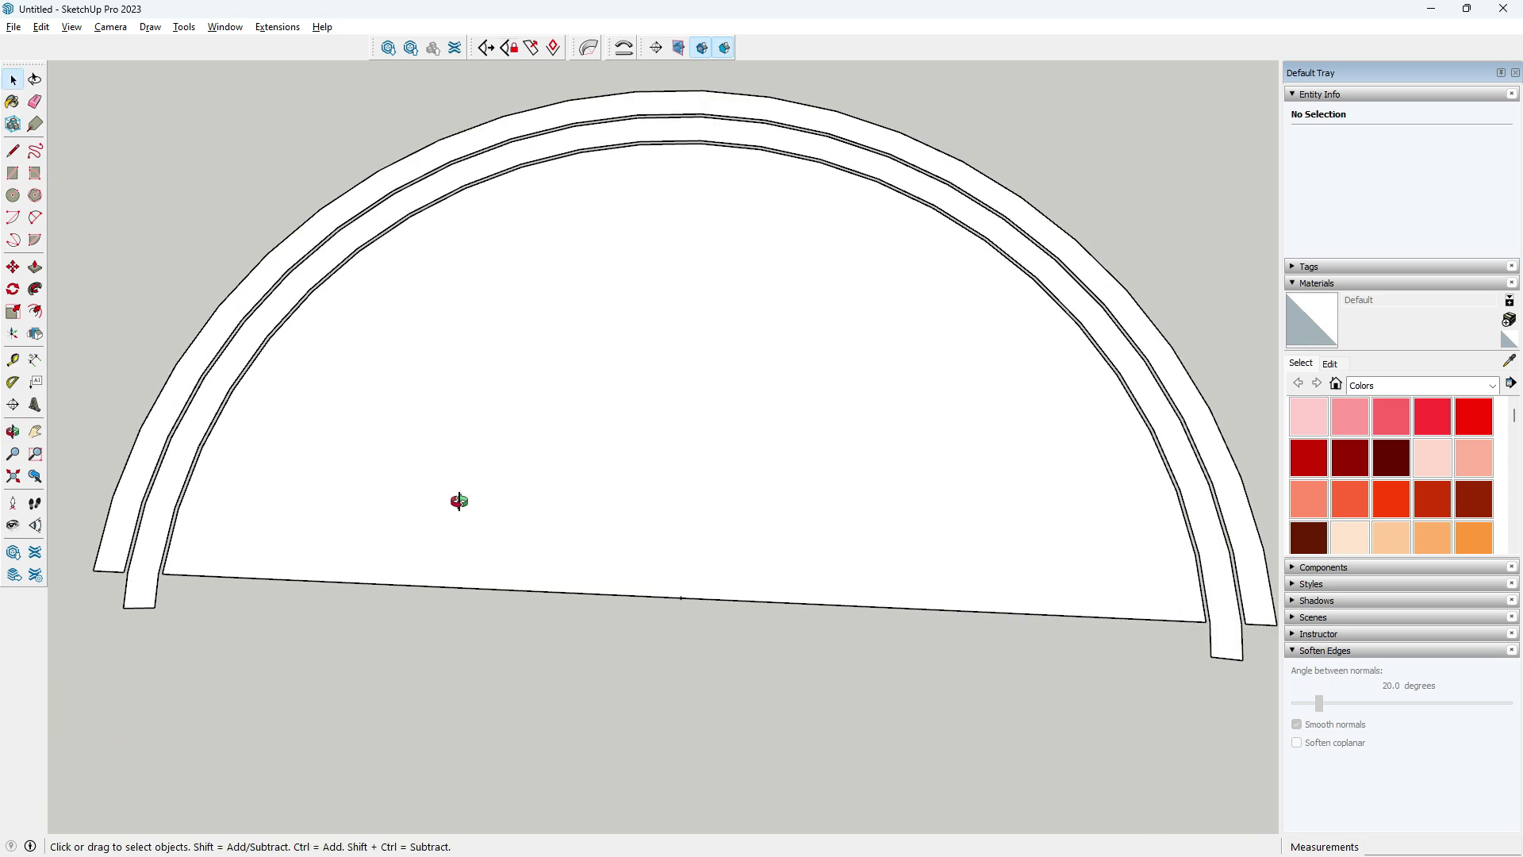
pyautogui.scroll(1, 466, 432)
pyautogui.click(457, 449)
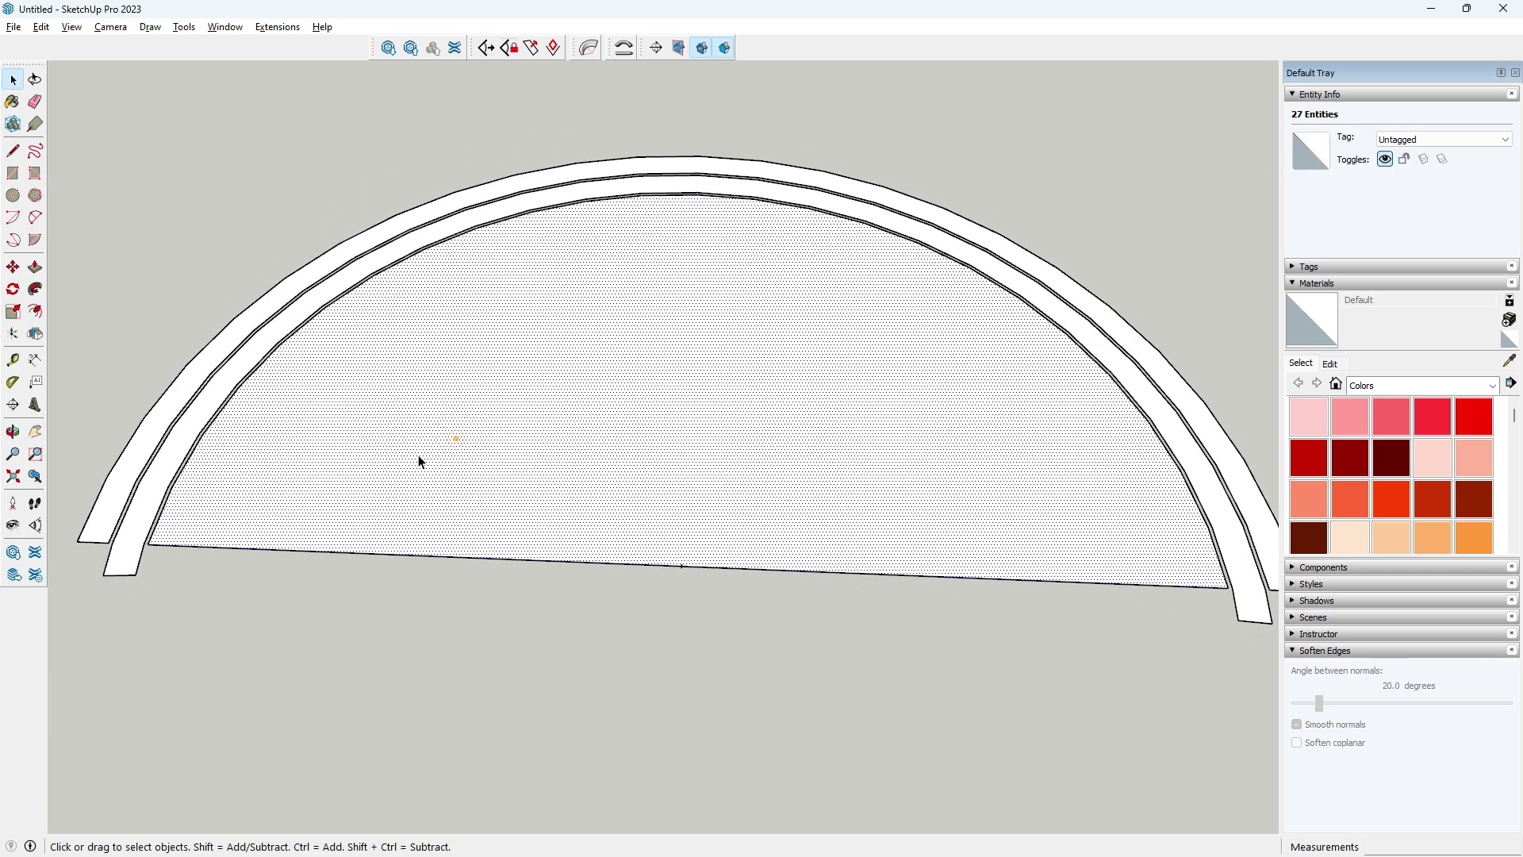
# - Push/pull the half-circle face up 2' into a solid half-cylinder block
pyautogui.press('p')
pyautogui.moveTo(340, 433); pyautogui.dragTo(410, 345, button='middle')
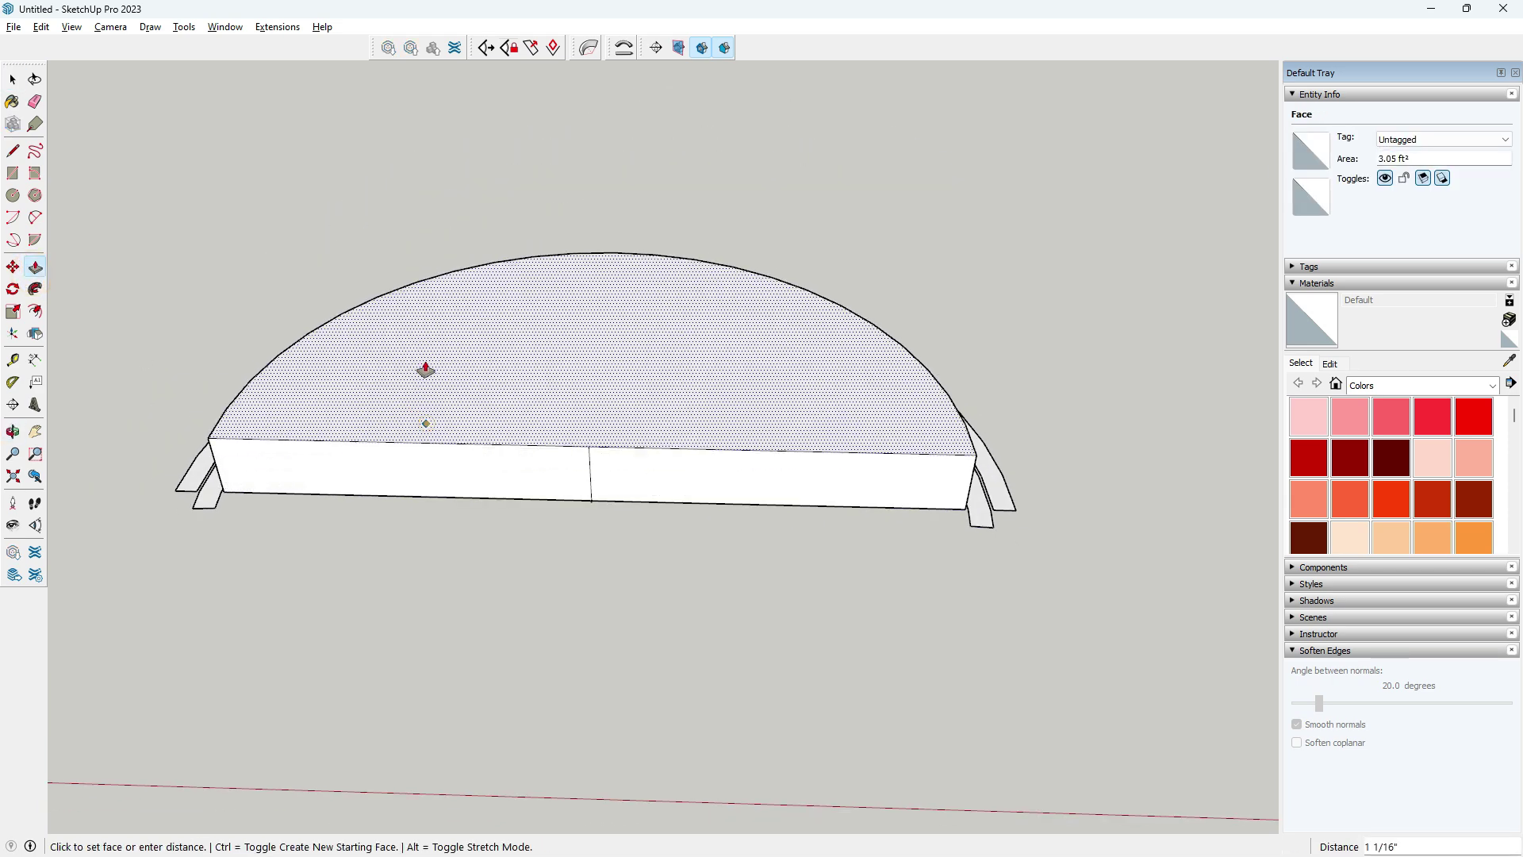
pyautogui.click(429, 187)
pyautogui.write('2')
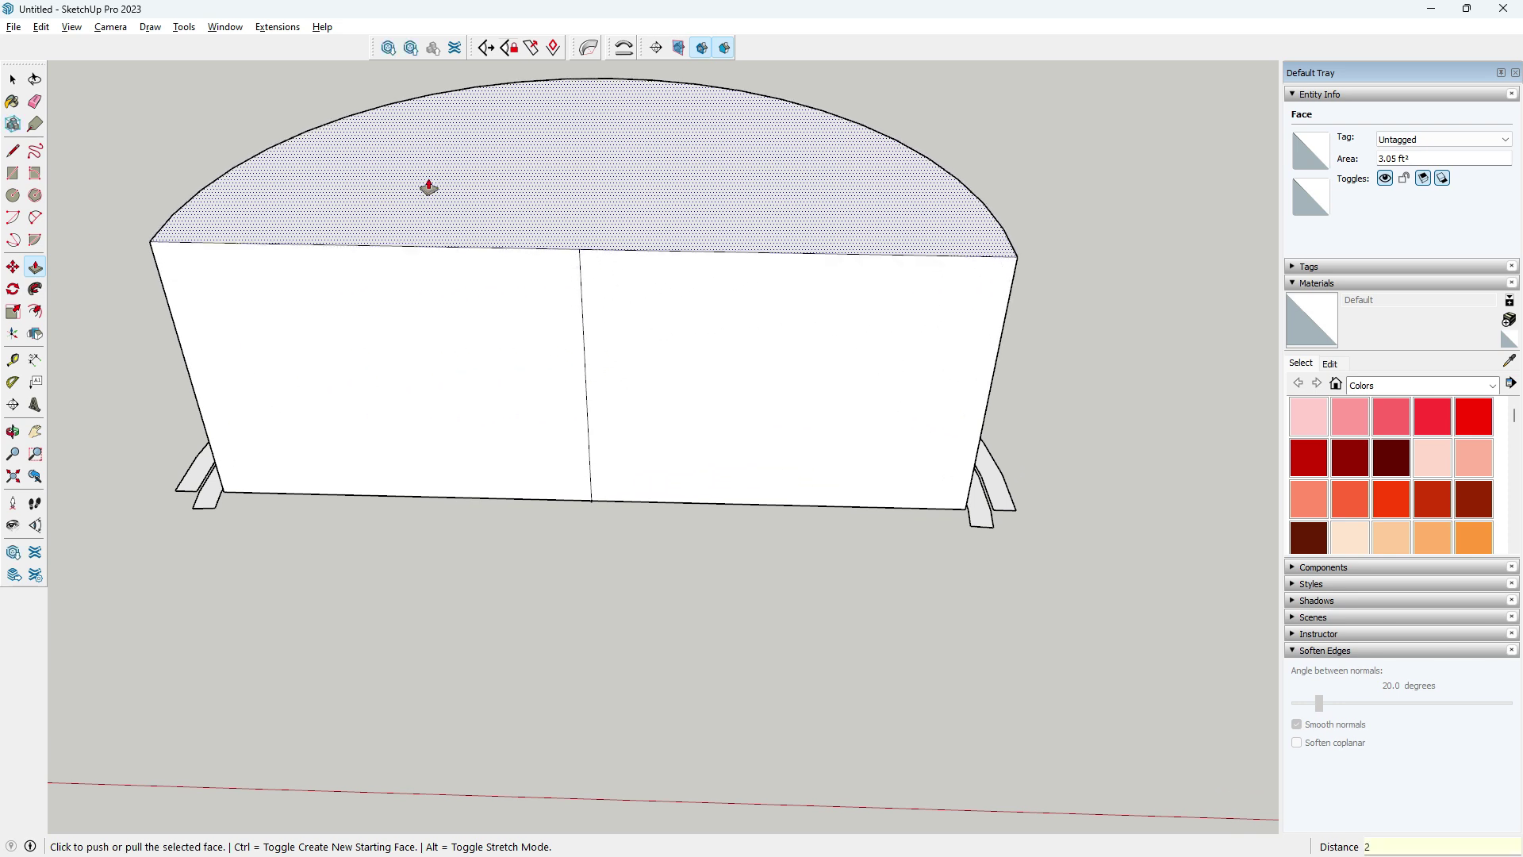
pyautogui.press('Return')
pyautogui.scroll(-3, 537, 477)
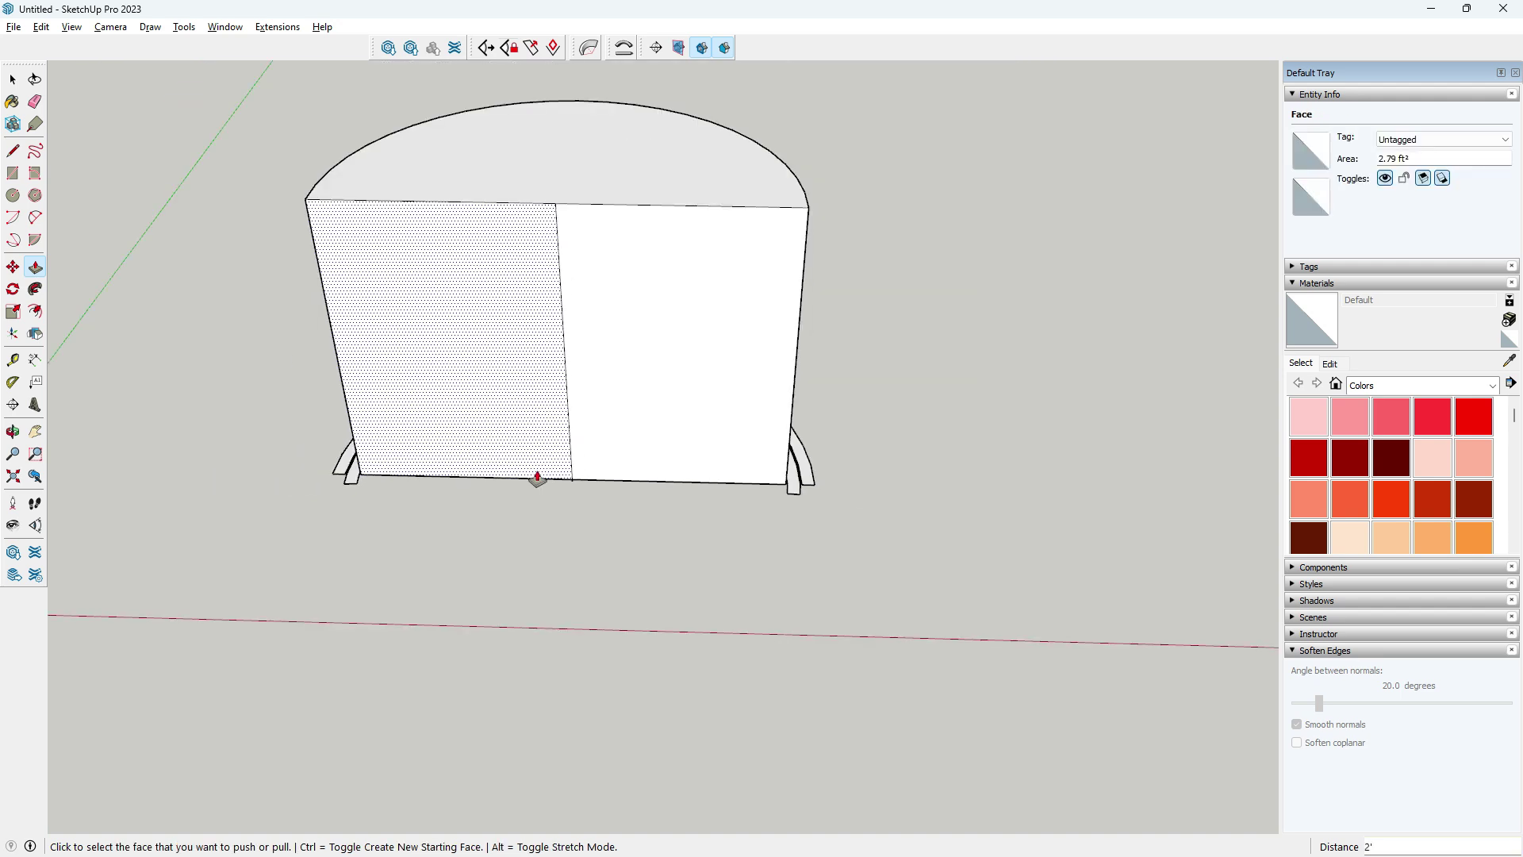
pyautogui.moveTo(537, 476); pyautogui.dragTo(564, 306, button='middle')
pyautogui.scroll(2, 562, 318)
# - Cancel an extra pull on the top face and orbit to inspect the block
pyautogui.scroll(2, 568, 341)
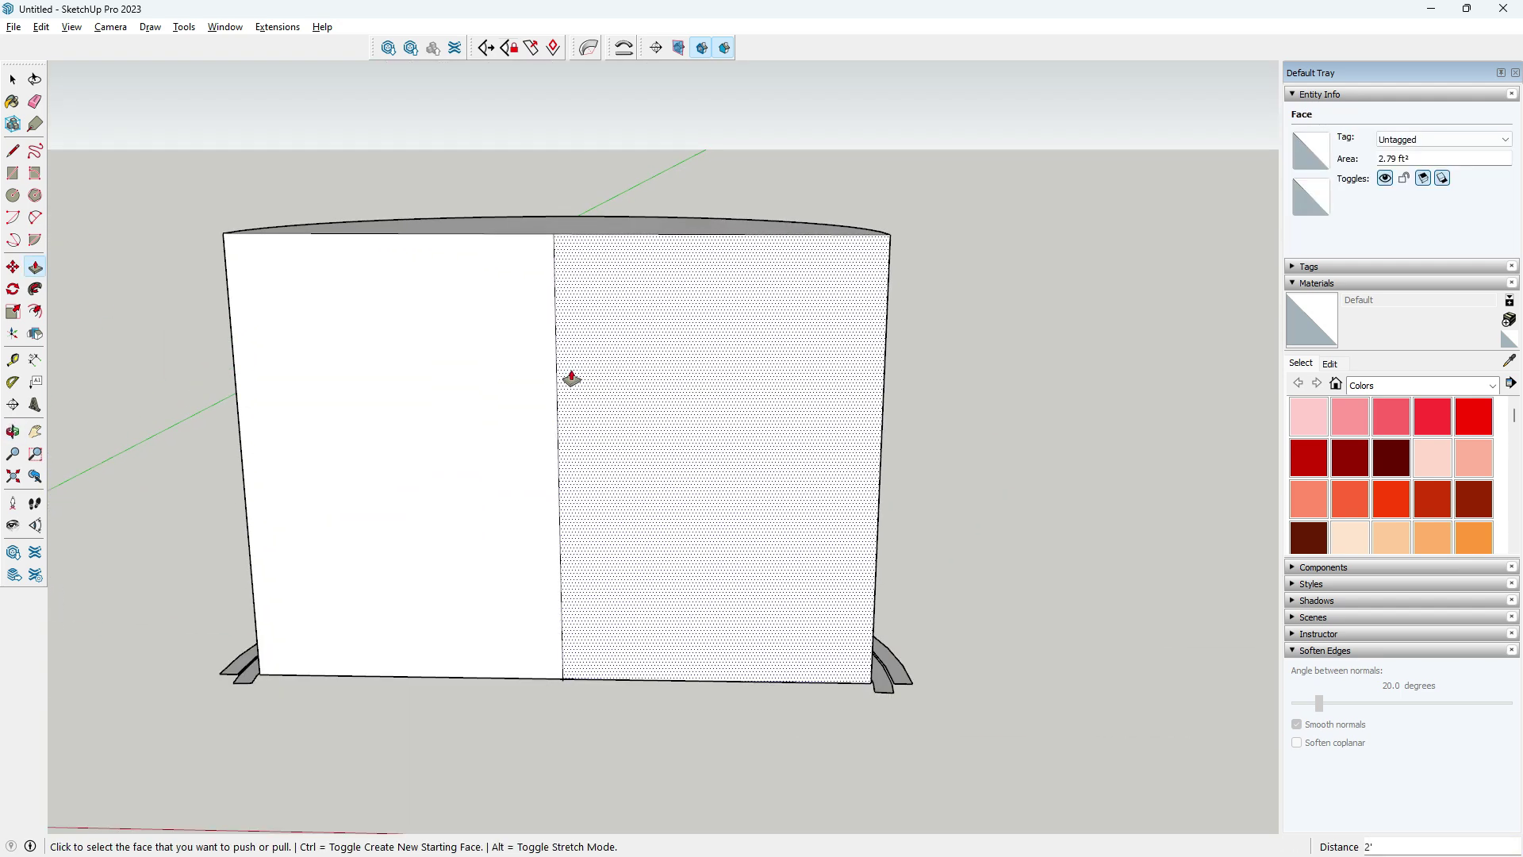
pyautogui.moveTo(571, 379); pyautogui.dragTo(524, 401, button='middle')
pyautogui.click(545, 255)
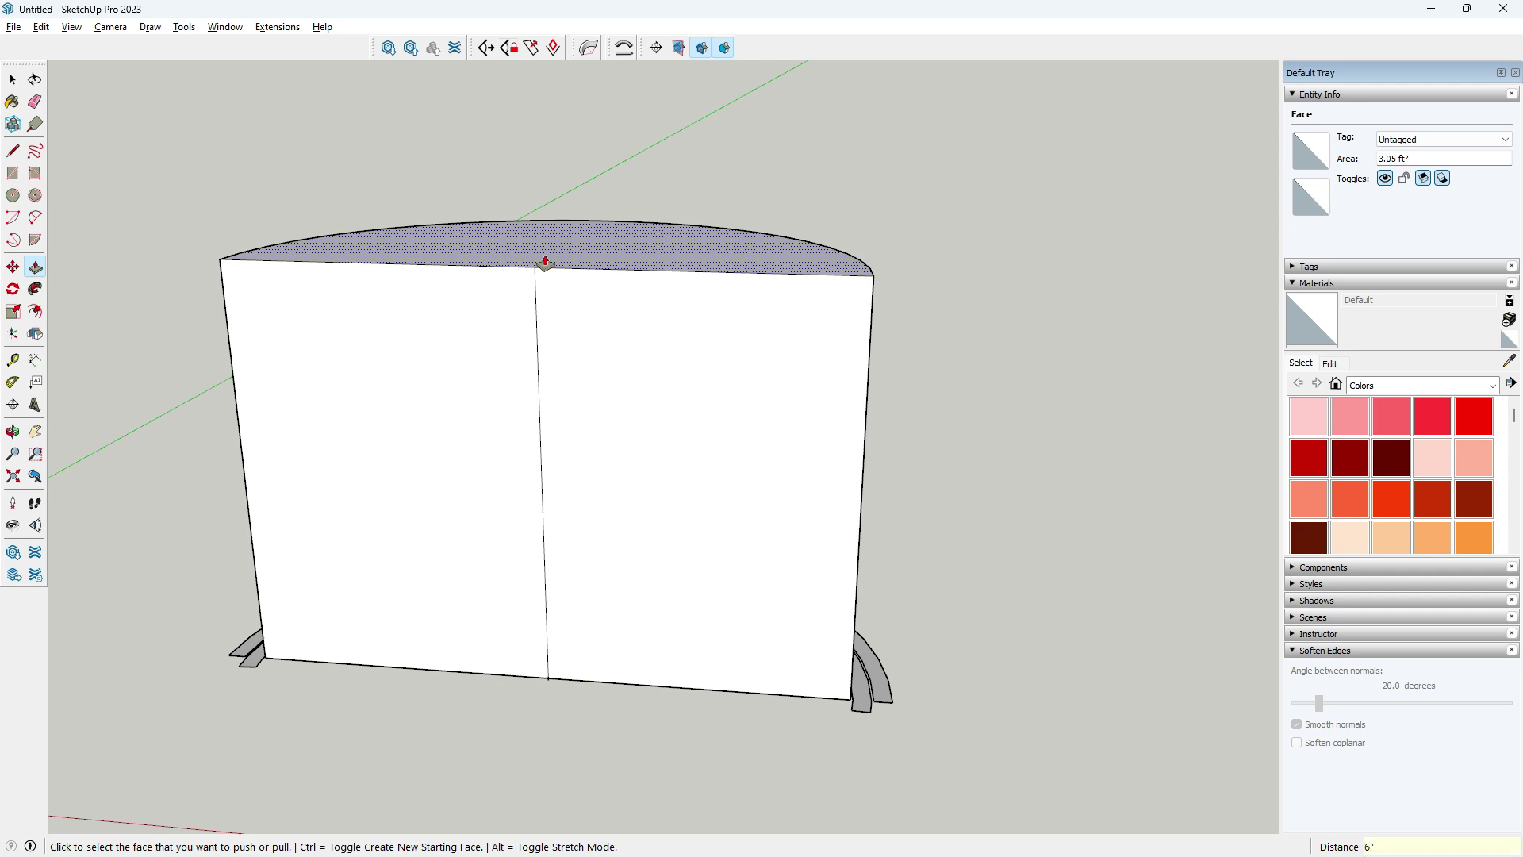
pyautogui.press('Escape')
pyautogui.click(15, 81)
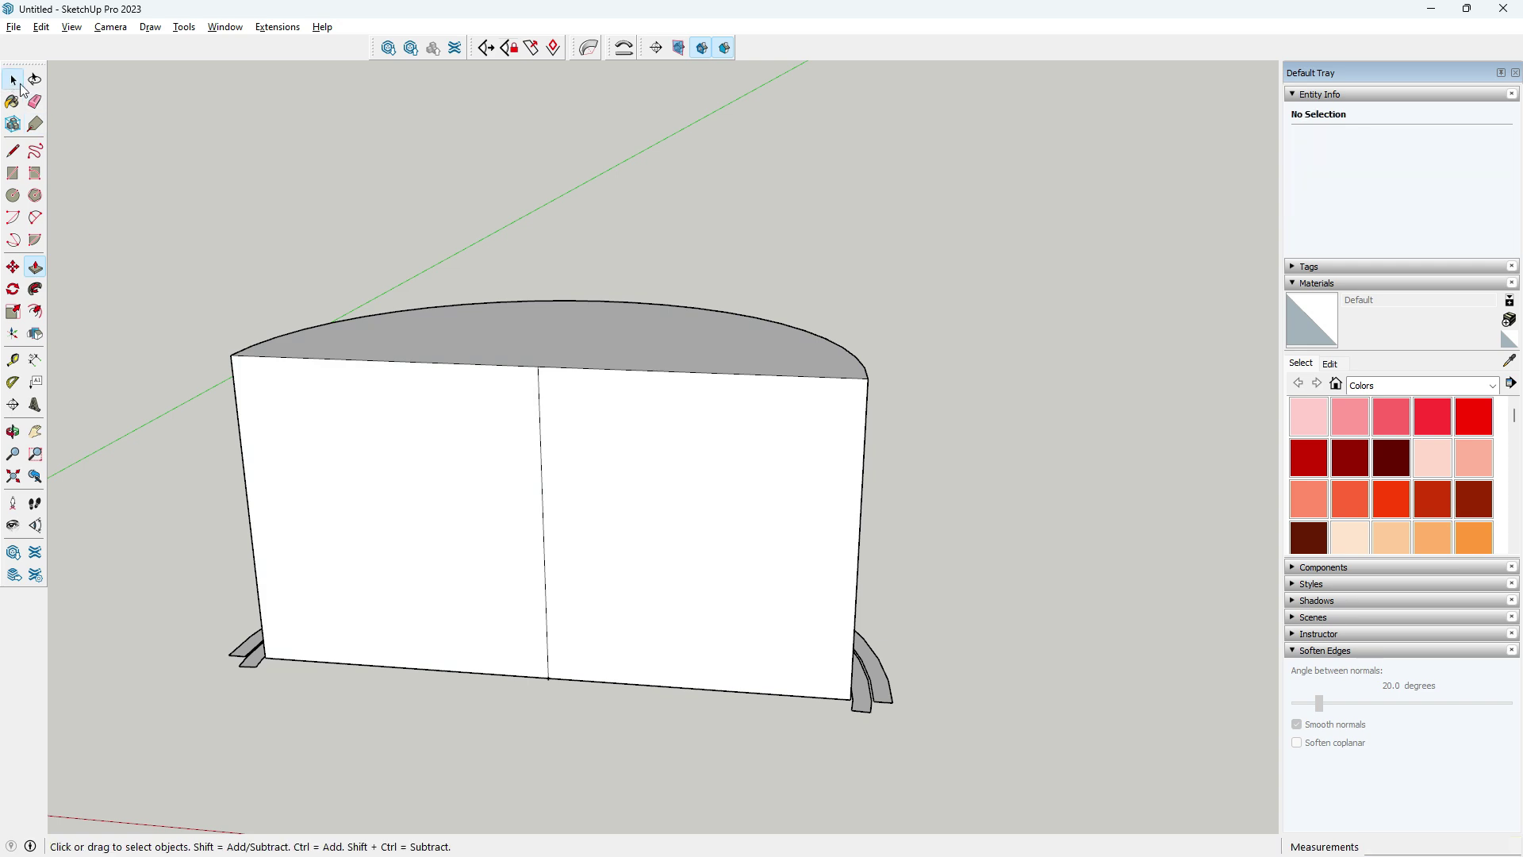
pyautogui.scroll(-2, 510, 493)
pyautogui.moveTo(510, 493)
pyautogui.mouseDown(button='middle')
pyautogui.moveTo(381, 391)
pyautogui.moveTo(486, 543)
pyautogui.mouseUp(button='middle')
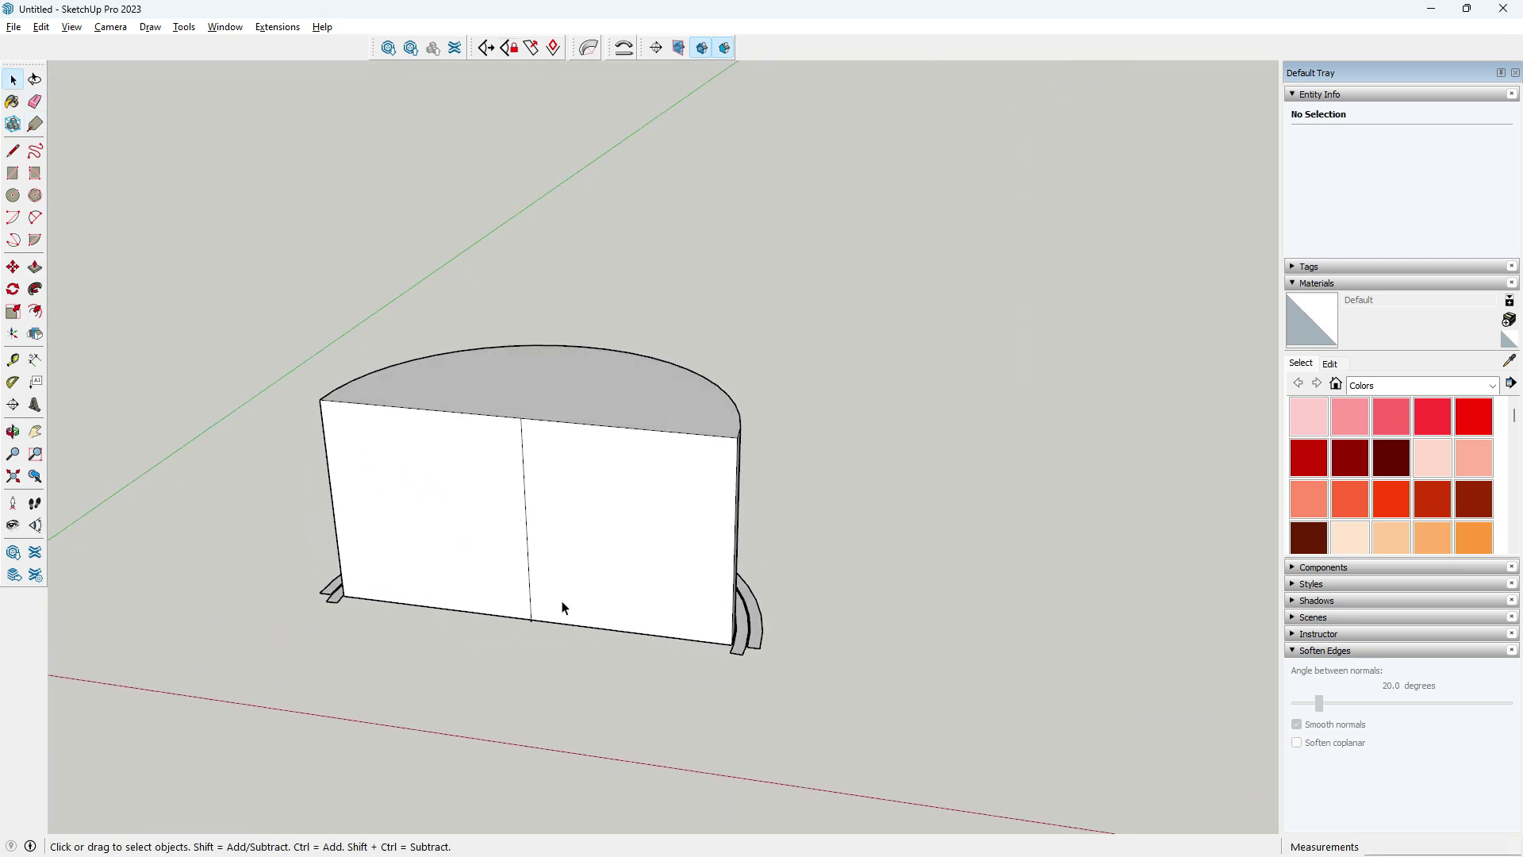
pyautogui.moveTo(562, 608)
pyautogui.mouseDown(button='middle')
pyautogui.moveTo(527, 718)
pyautogui.moveTo(561, 633)
pyautogui.mouseUp(button='middle')
pyautogui.scroll(2, 582, 504)
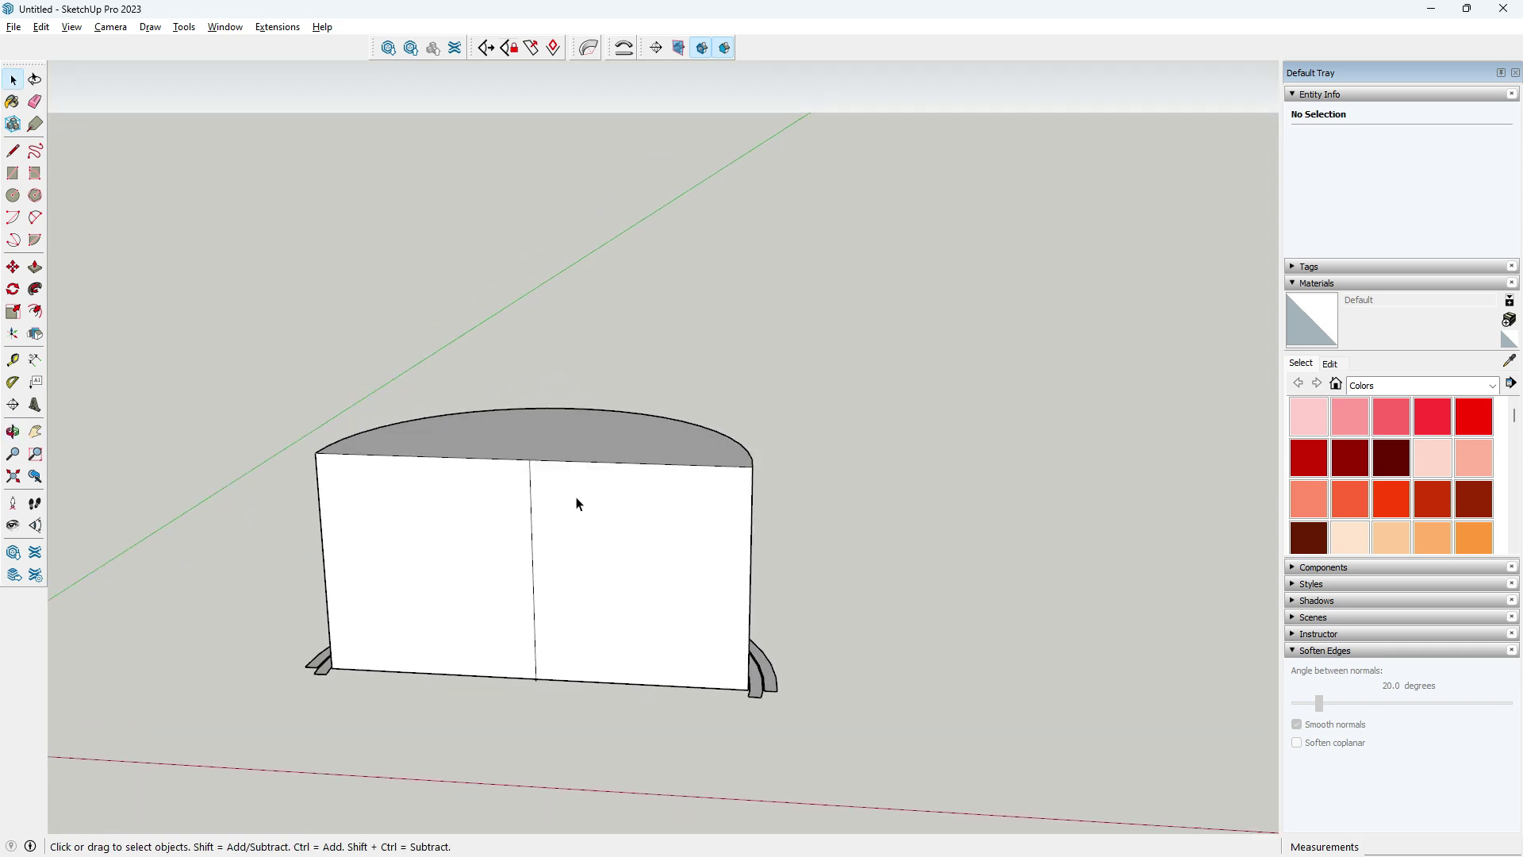
pyautogui.moveTo(577, 504)
pyautogui.mouseDown(button='middle')
pyautogui.moveTo(599, 506)
pyautogui.moveTo(571, 572)
pyautogui.mouseUp(button='middle')
pyautogui.scroll(-2, 503, 643)
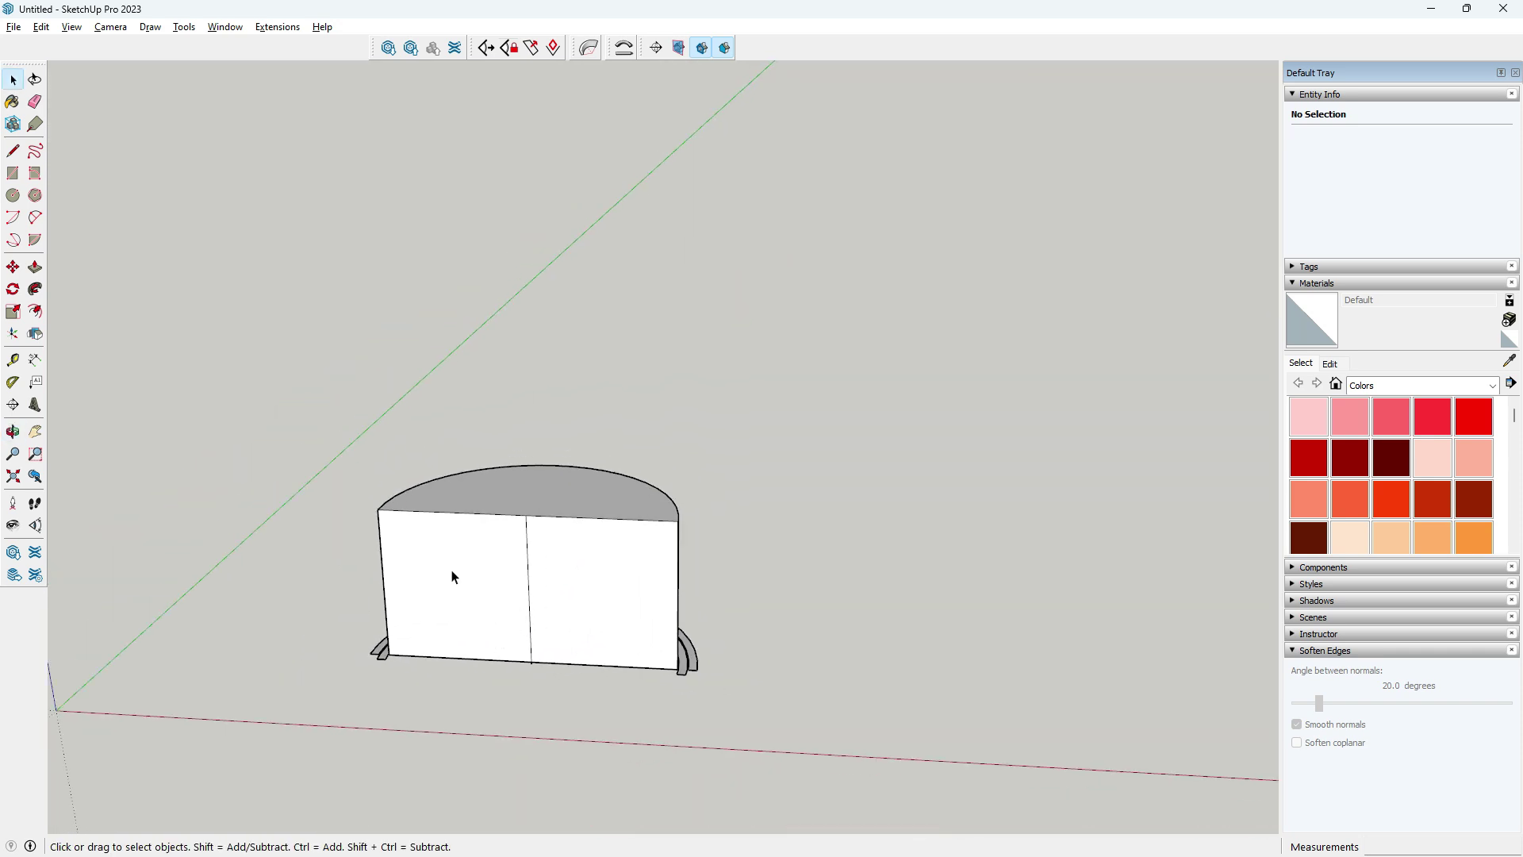
# - Place a 1'6" test dimension on the front edge, then delete it
pyautogui.press('d')
pyautogui.click(530, 579)
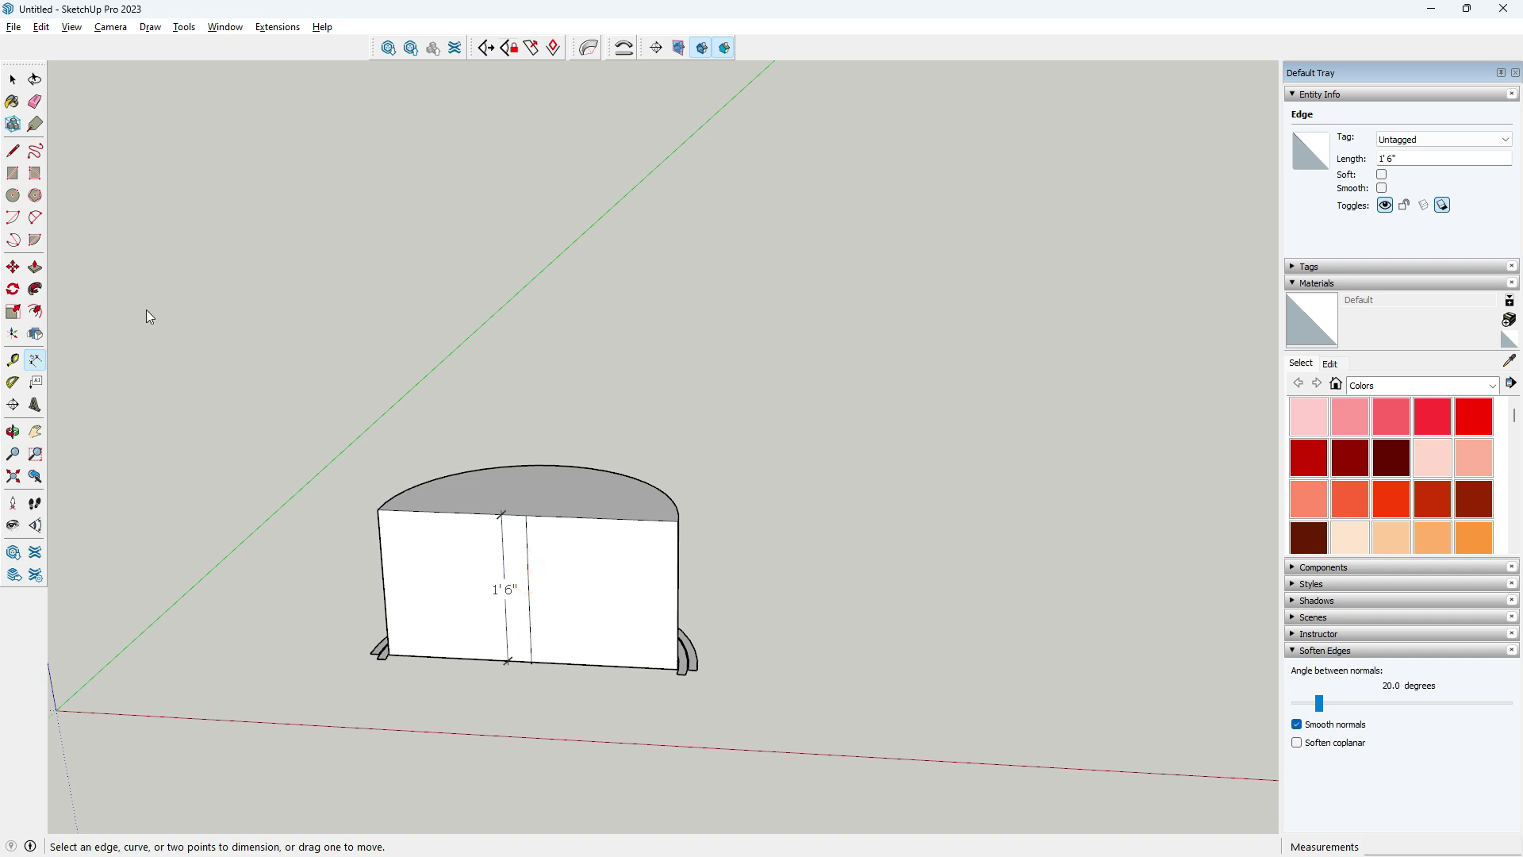
pyautogui.click(12, 80)
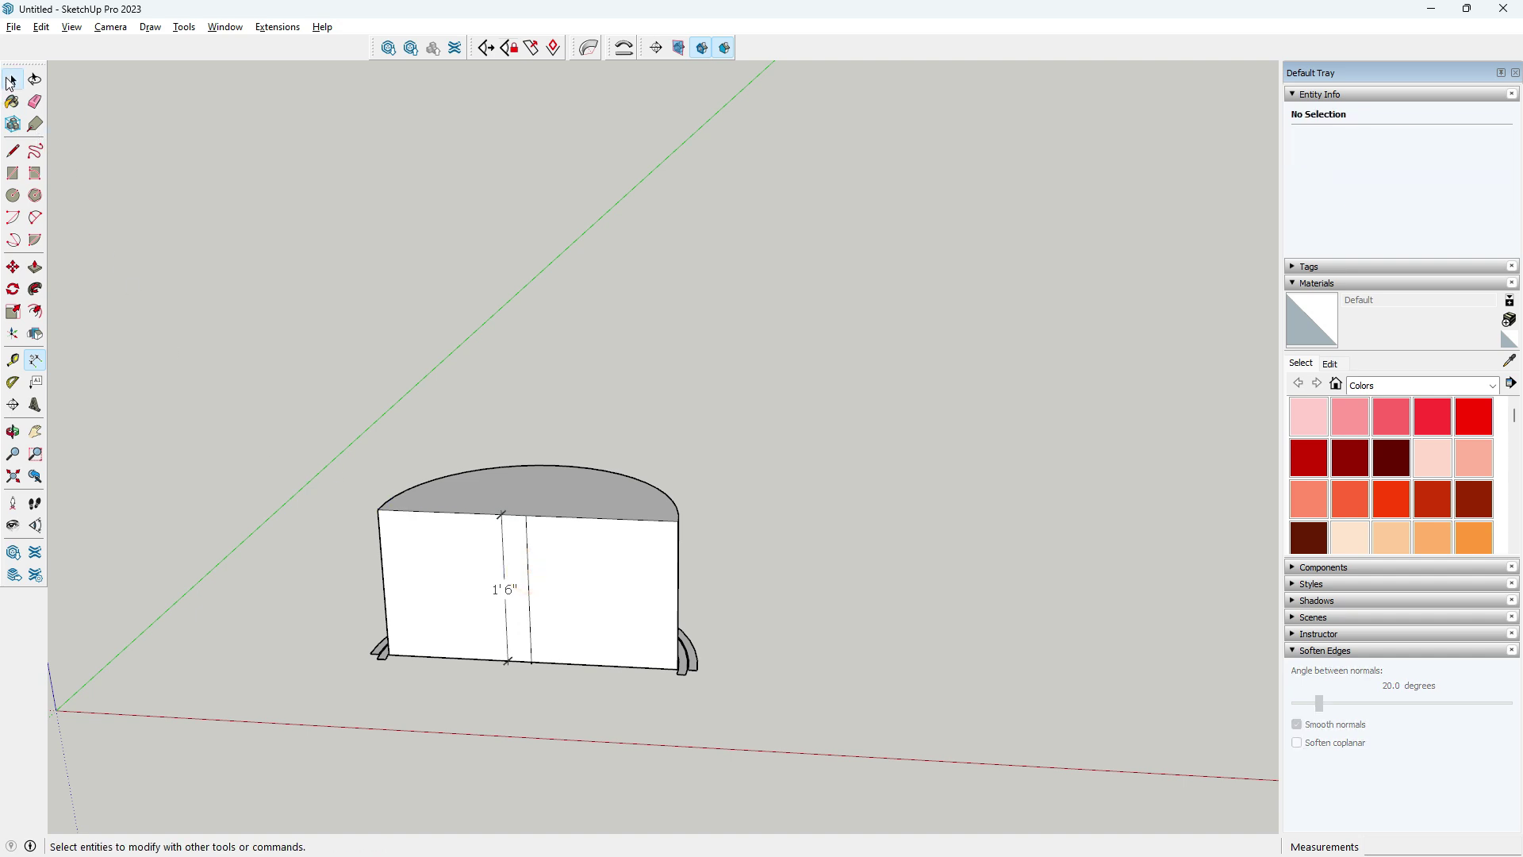
pyautogui.click(507, 597)
pyautogui.press('Delete')
# - Push/pull the cabinet's top face higher to make the body taller
pyautogui.moveTo(507, 602); pyautogui.dragTo(521, 579, button='middle')
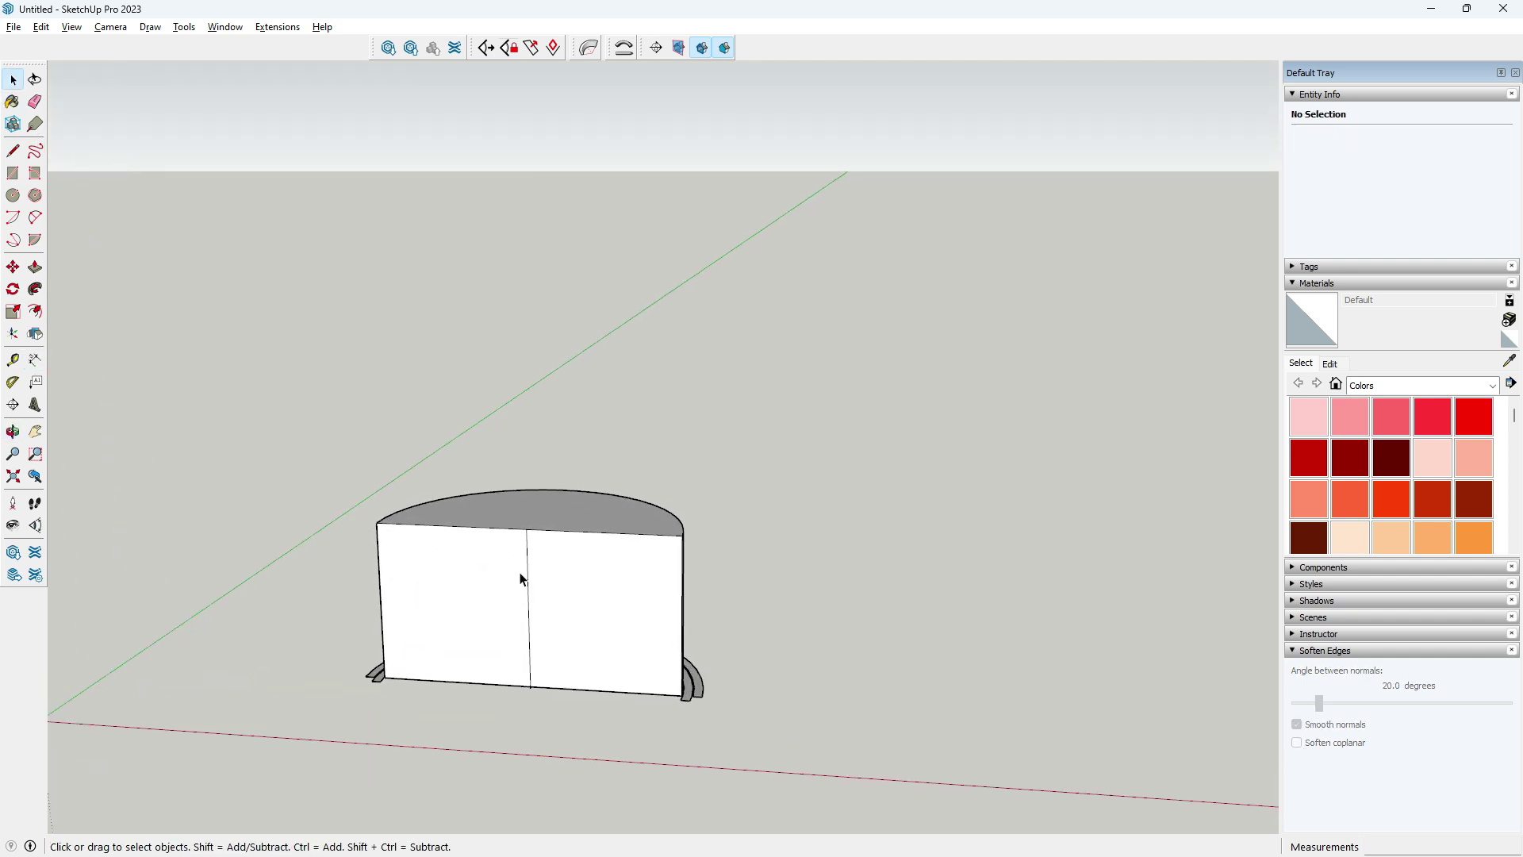
pyautogui.click(519, 580)
pyautogui.click(486, 506)
pyautogui.press('p')
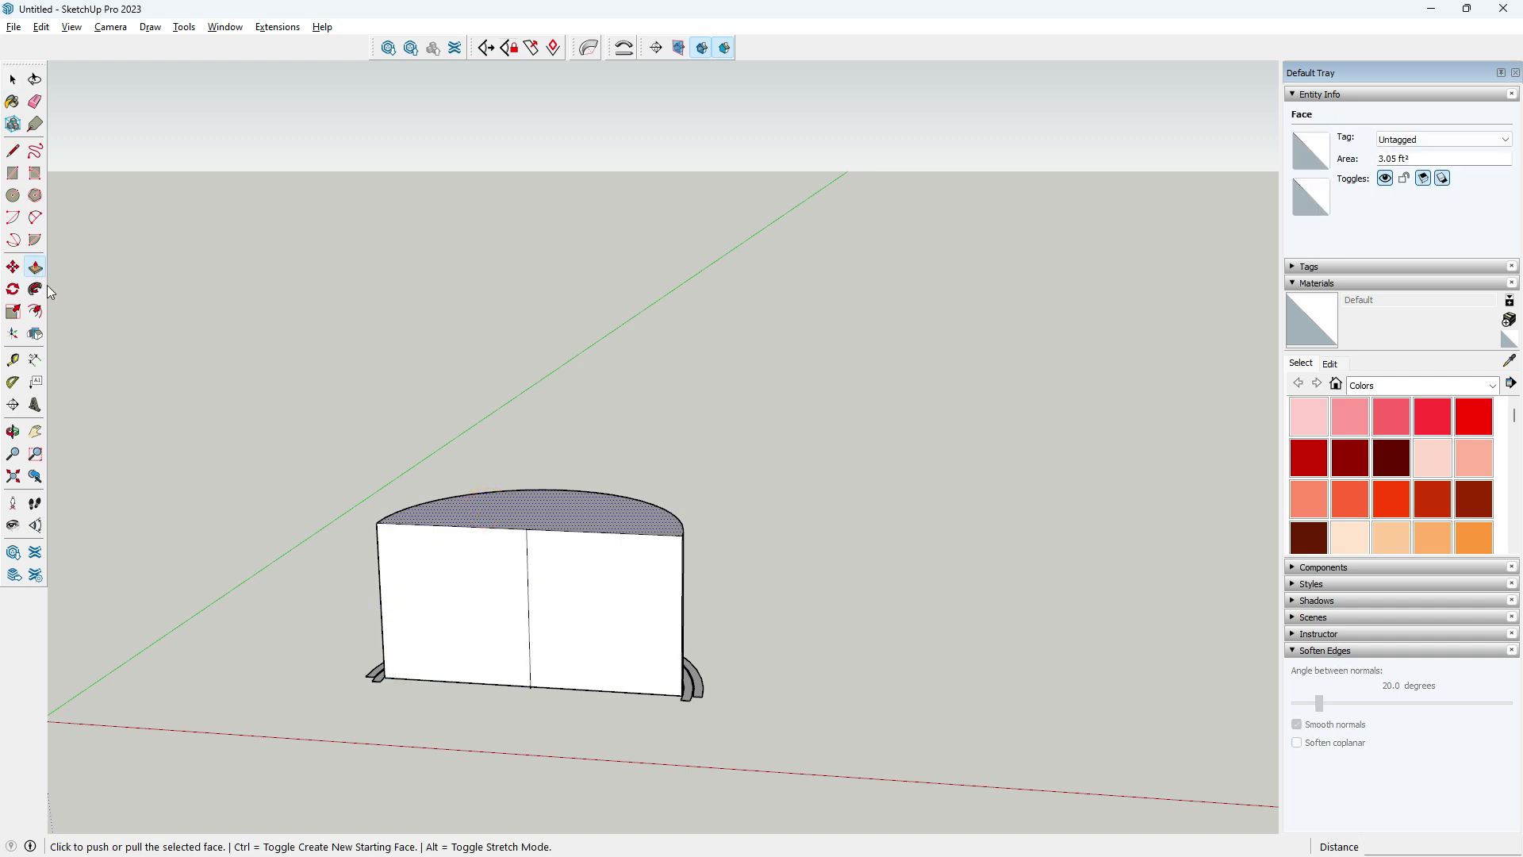
pyautogui.scroll(-3, 463, 543)
pyautogui.click(499, 548)
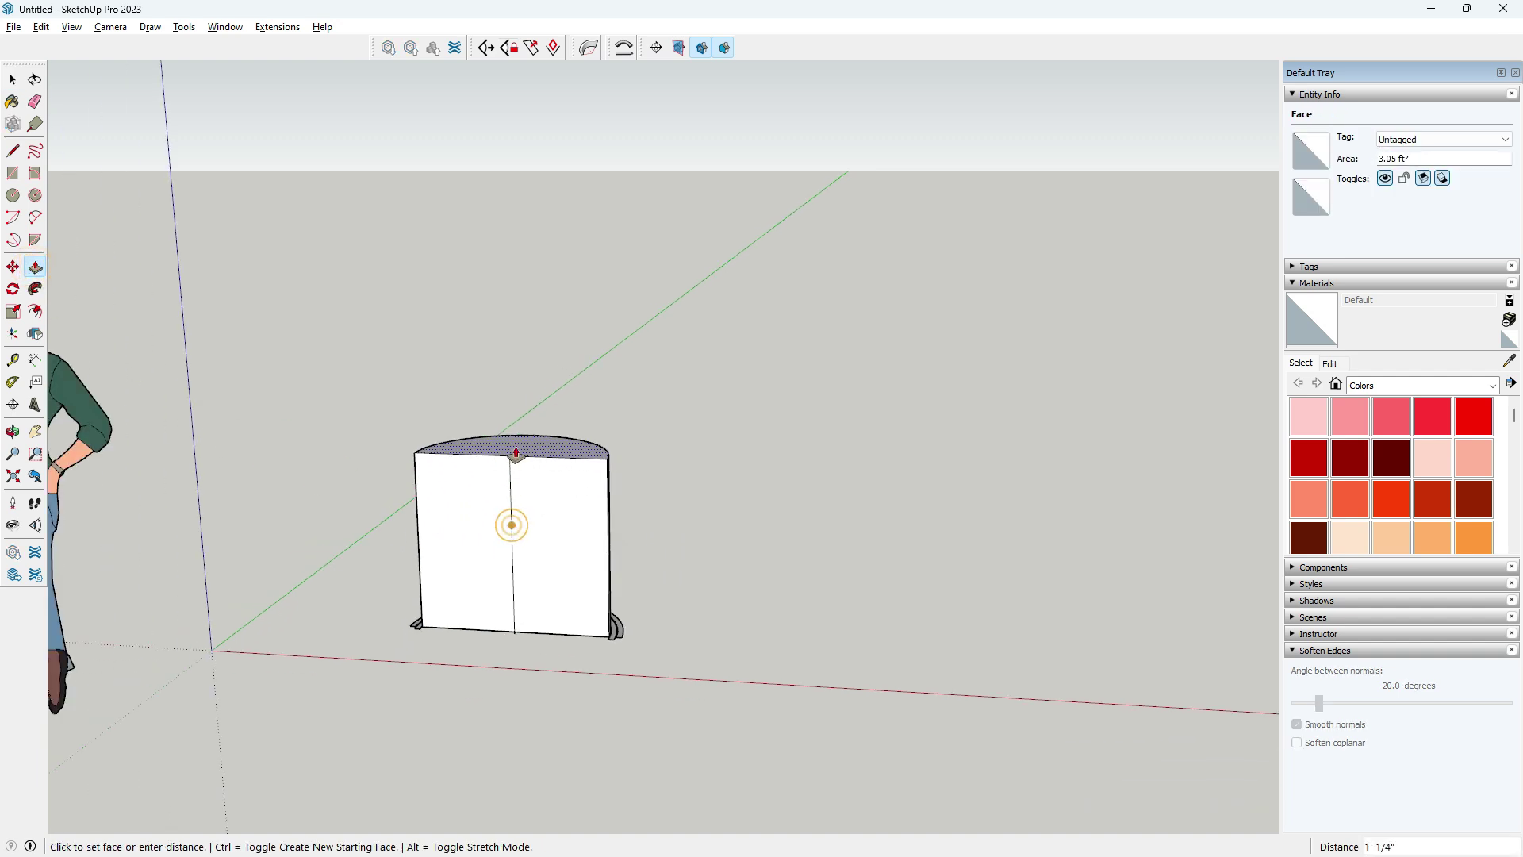
pyautogui.click(516, 443)
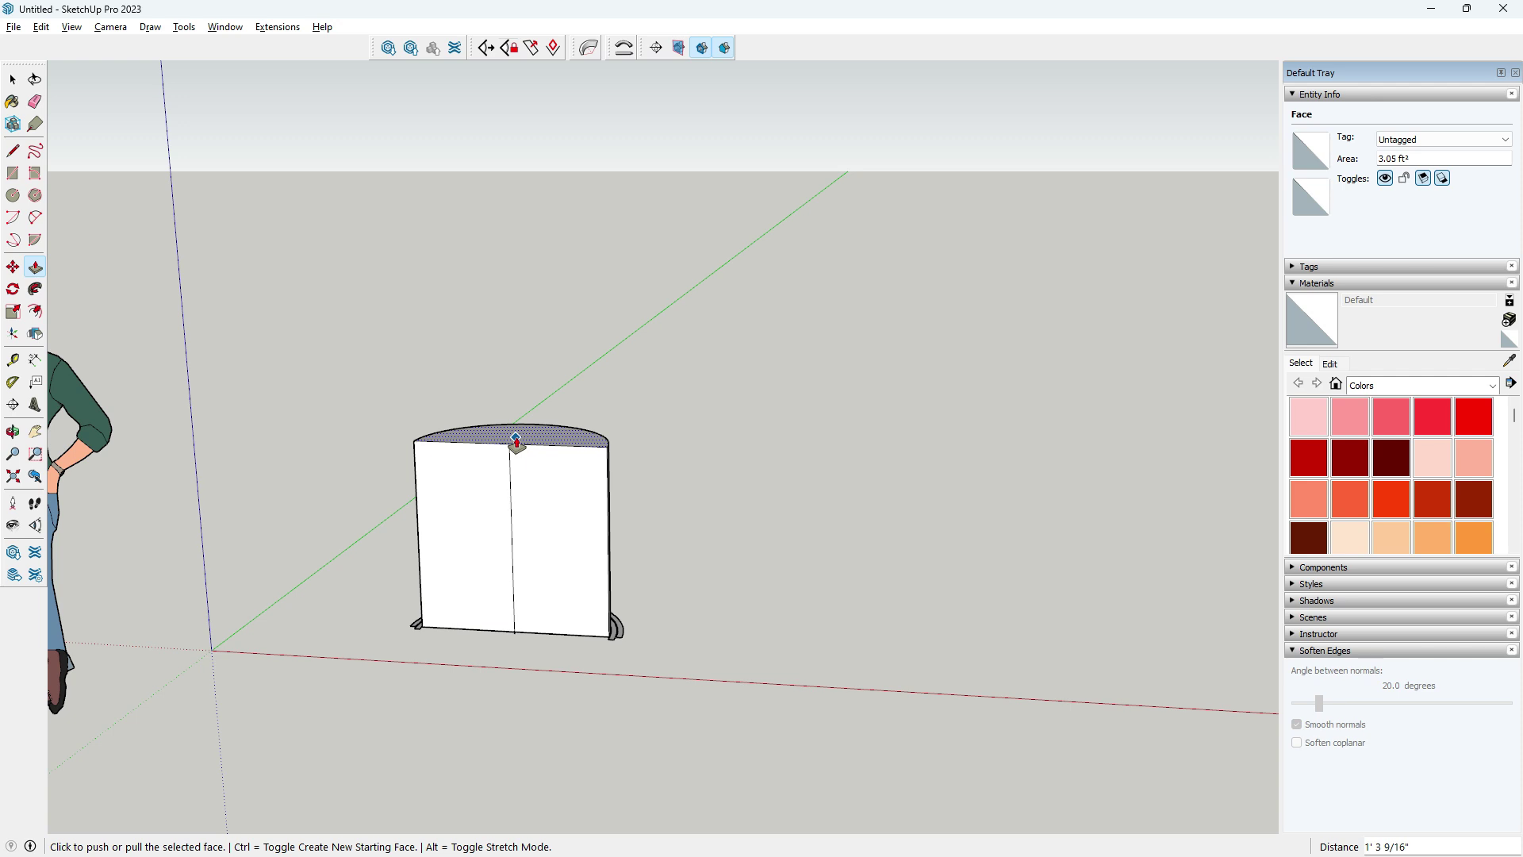
# - Erase the vertical seam edge from the cabinet's flat front face
pyautogui.press('e')
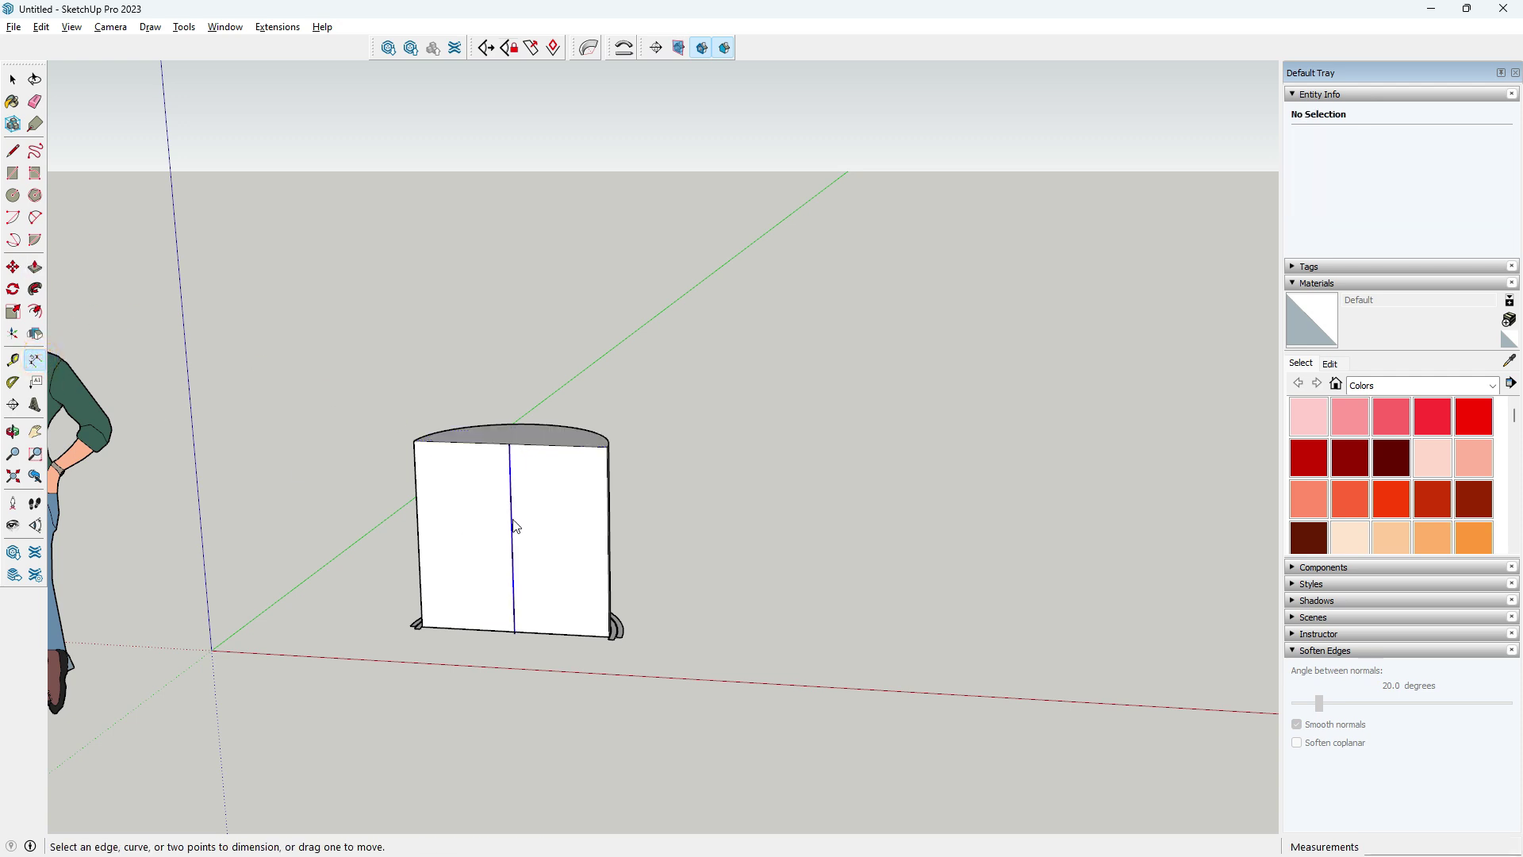
pyautogui.click(514, 527)
pyautogui.press('l')
pyautogui.click(35, 267)
pyautogui.scroll(2, 460, 488)
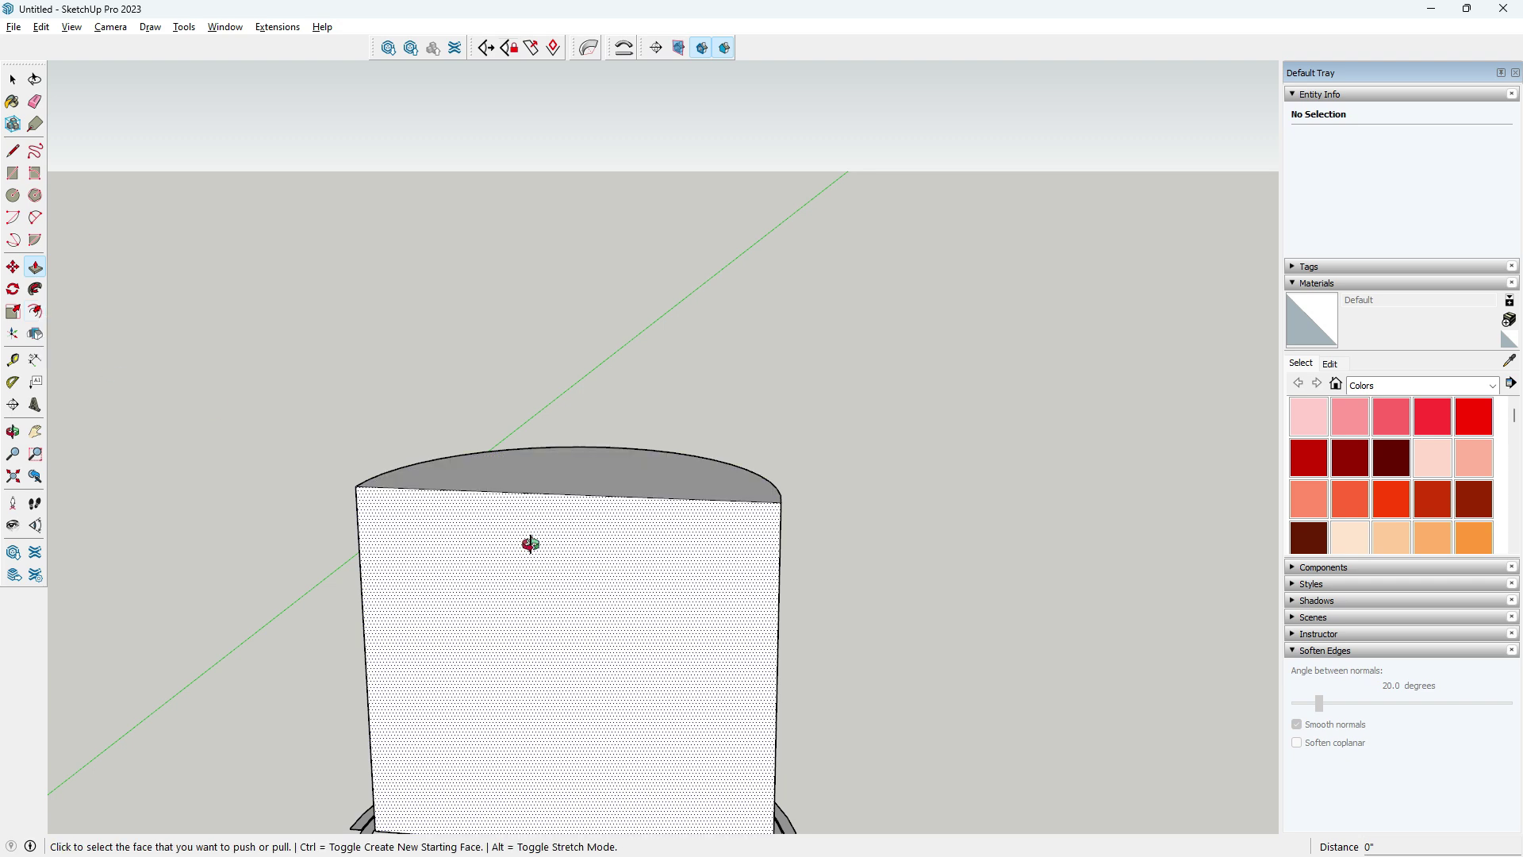
# - Lift the cabinet's top face slightly to form a thin lip
pyautogui.moveTo(527, 544); pyautogui.dragTo(476, 490, button='middle')
pyautogui.click(476, 490)
pyautogui.click(476, 494)
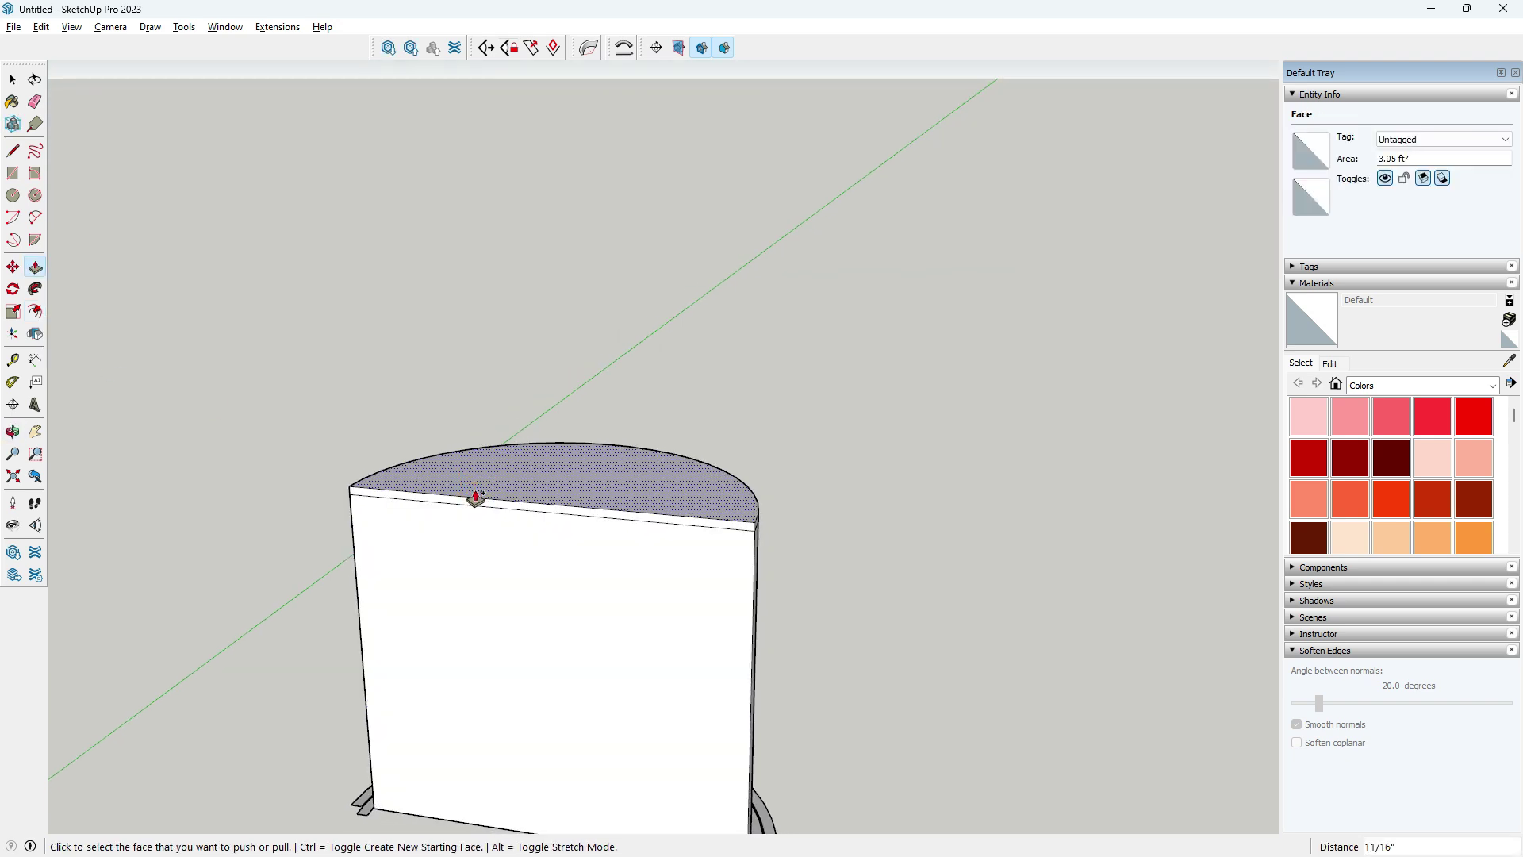
pyautogui.moveTo(476, 498); pyautogui.dragTo(340, 561, button='middle')
# - Offset the bottom face outline and push the base strip 2 3/4" into a plinth
pyautogui.press('f')
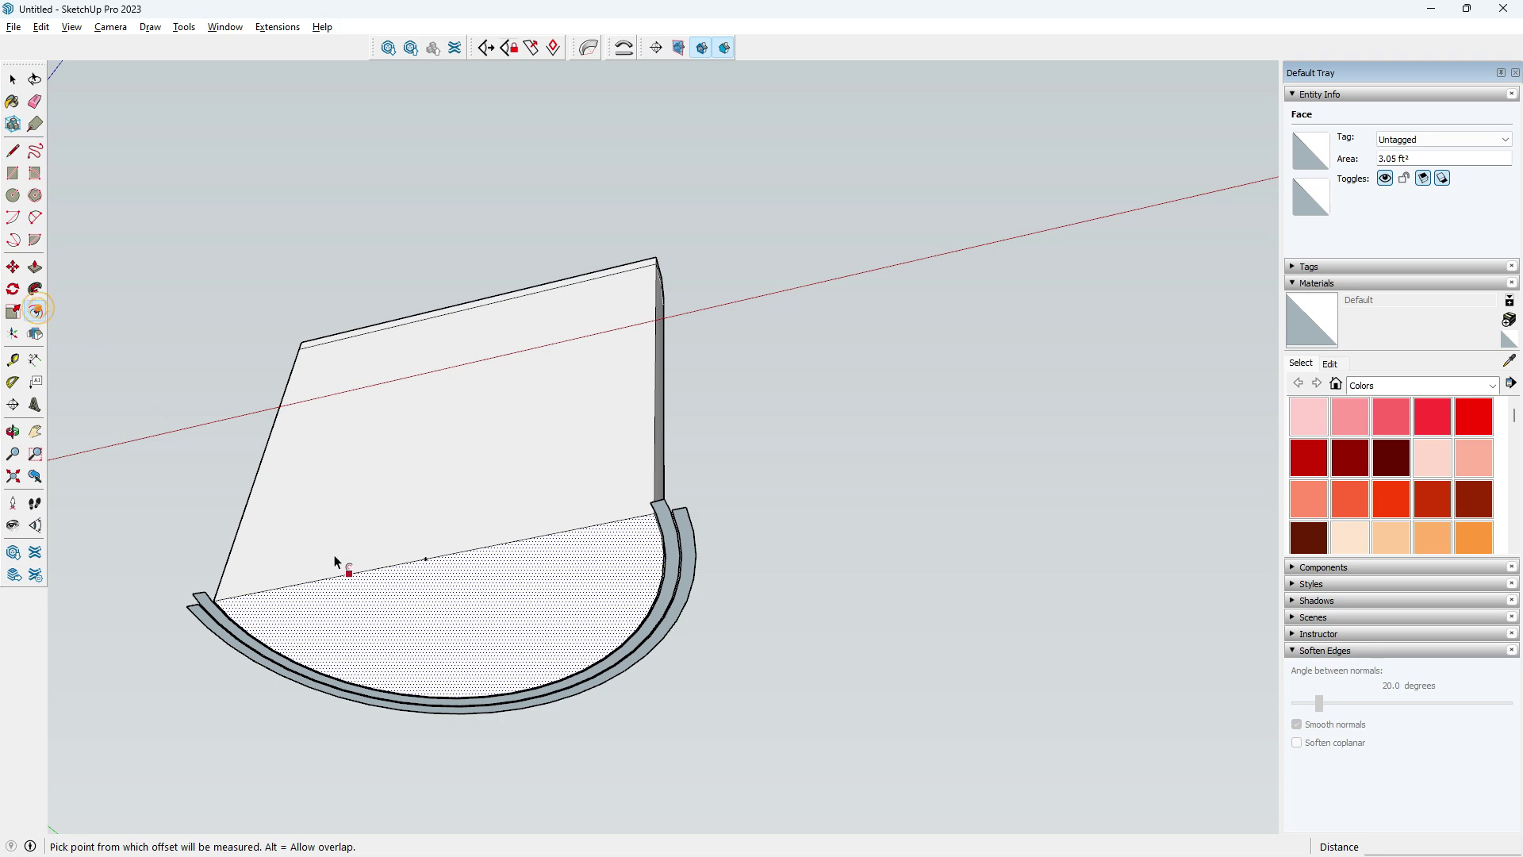
pyautogui.click(340, 577)
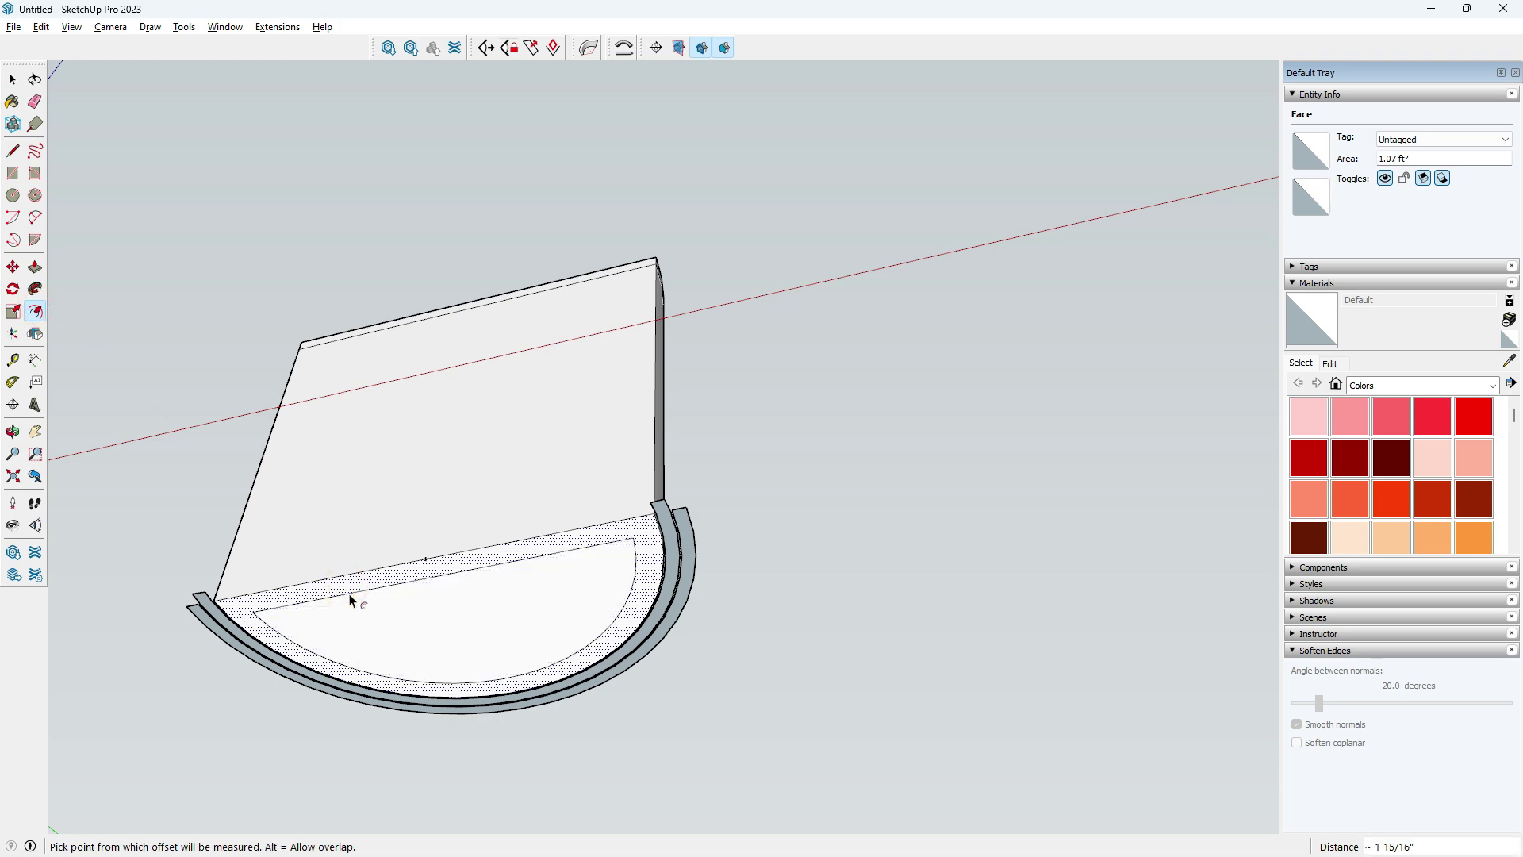
pyautogui.moveTo(350, 601); pyautogui.dragTo(368, 521, button='middle')
pyautogui.press('p')
pyautogui.click(369, 522)
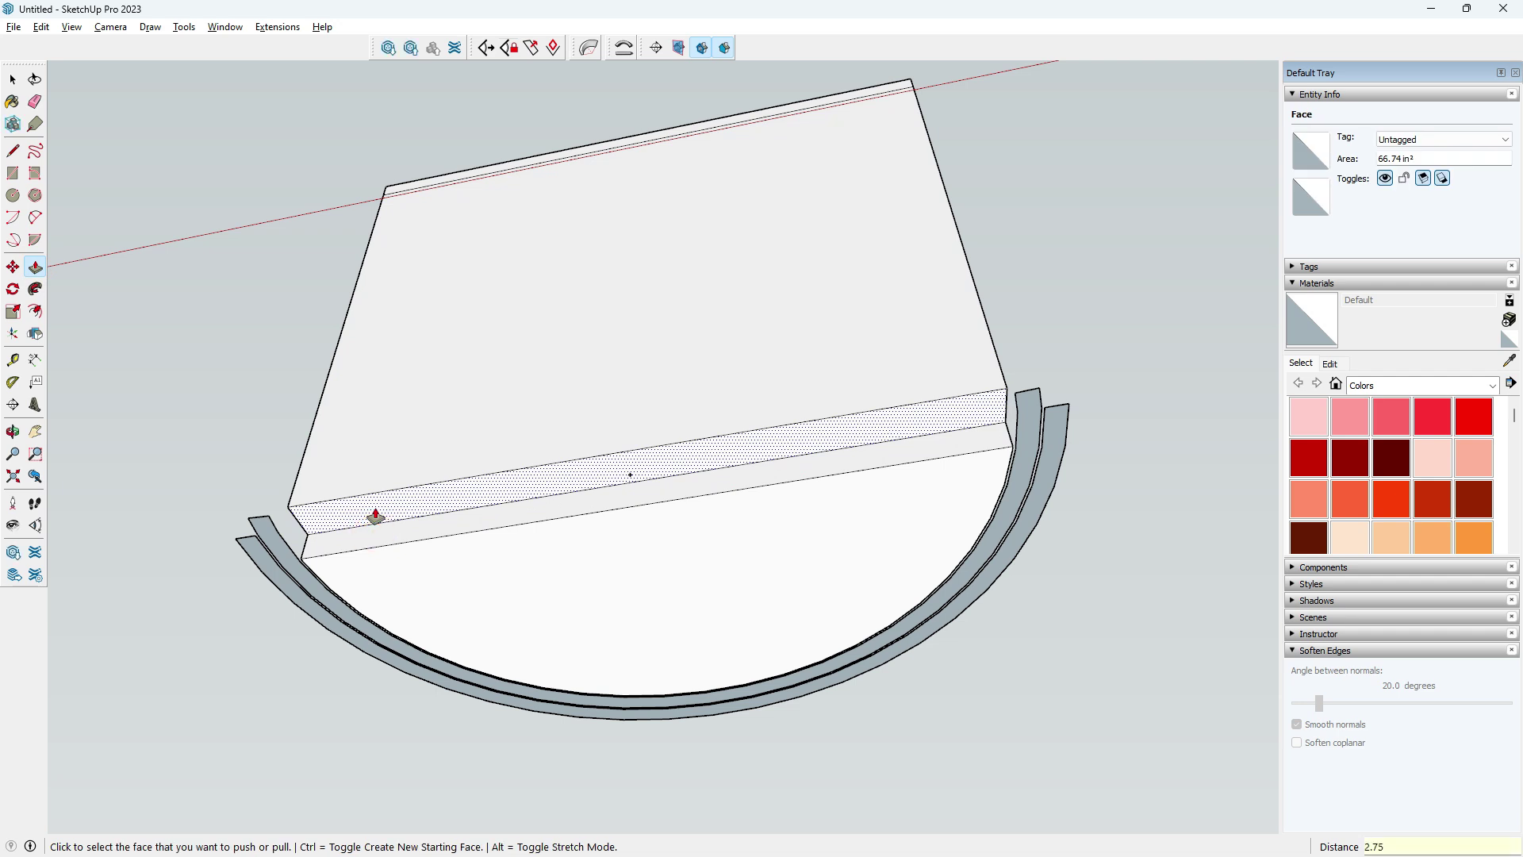
pyautogui.click(375, 517)
pyautogui.moveTo(373, 504); pyautogui.dragTo(465, 827, button='middle')
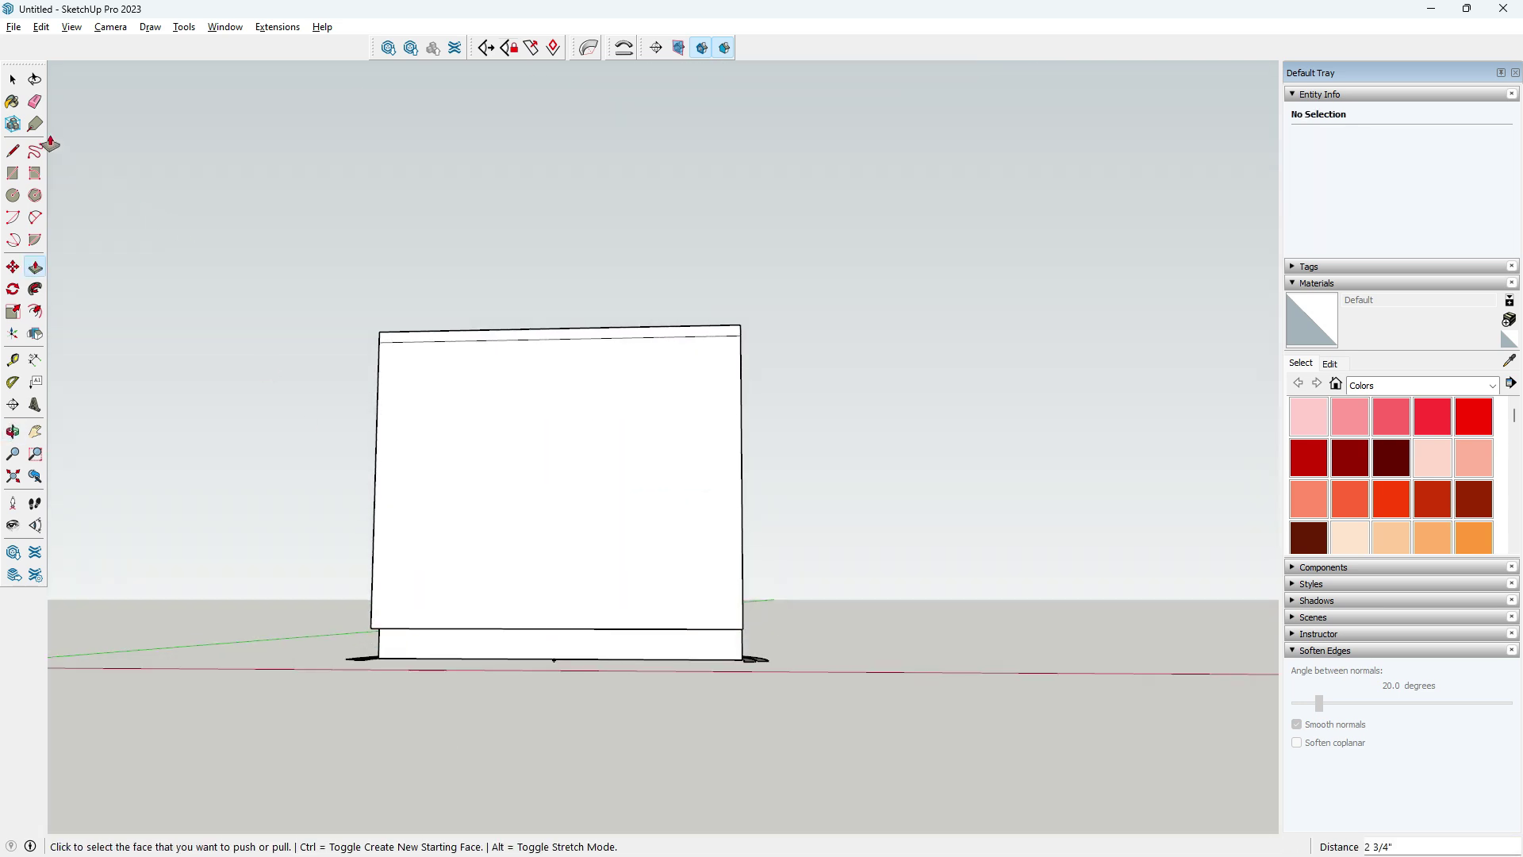
# - Select the cabinet's top edge and bring up its context menu
pyautogui.press('space')
pyautogui.moveTo(571, 626); pyautogui.dragTo(507, 373, button='middle')
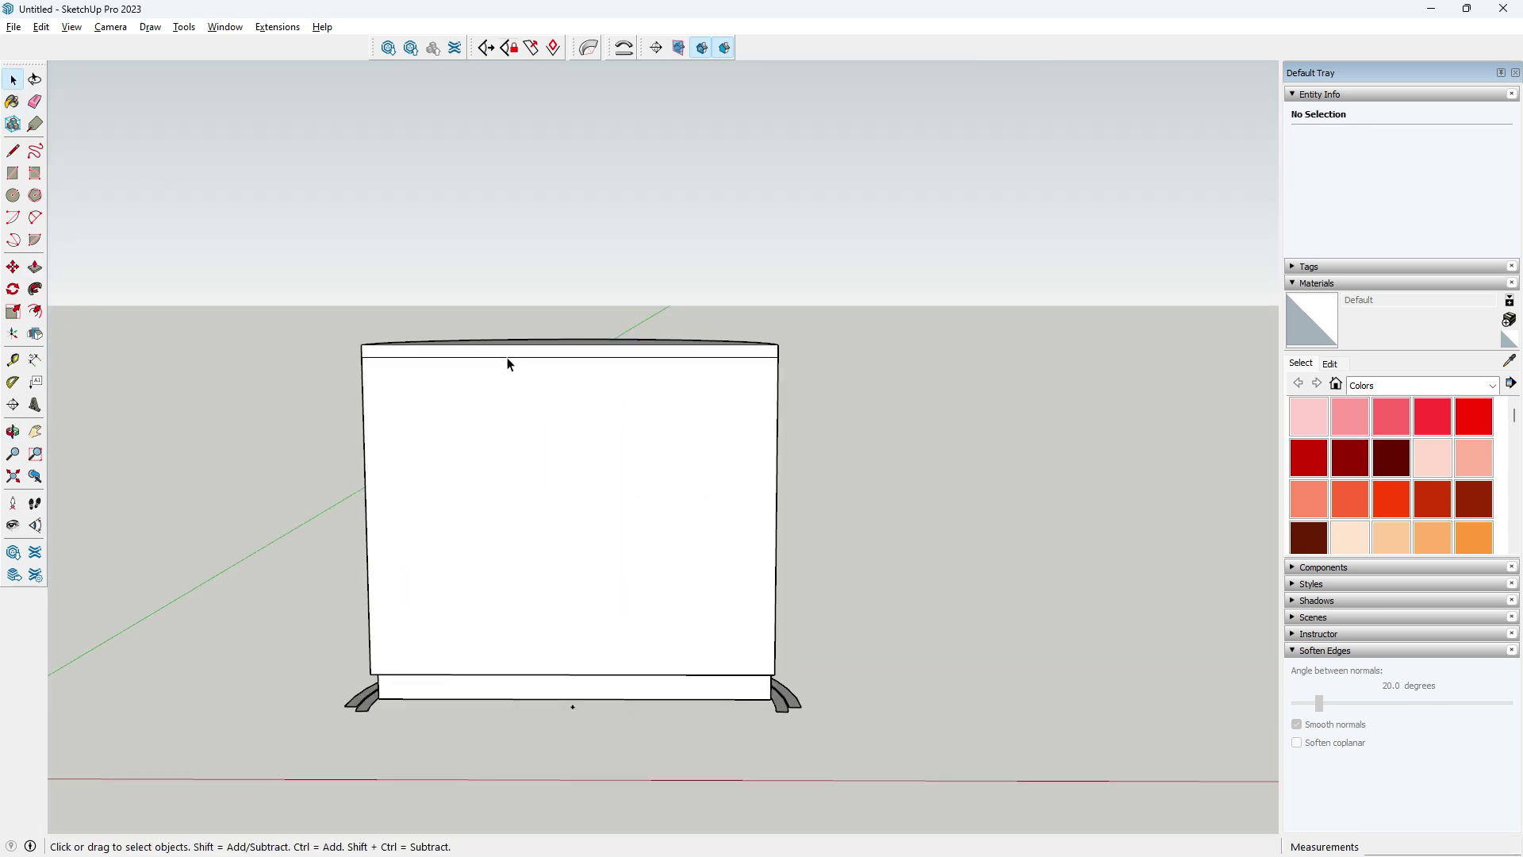
pyautogui.click(506, 356)
pyautogui.rightClick(507, 356)
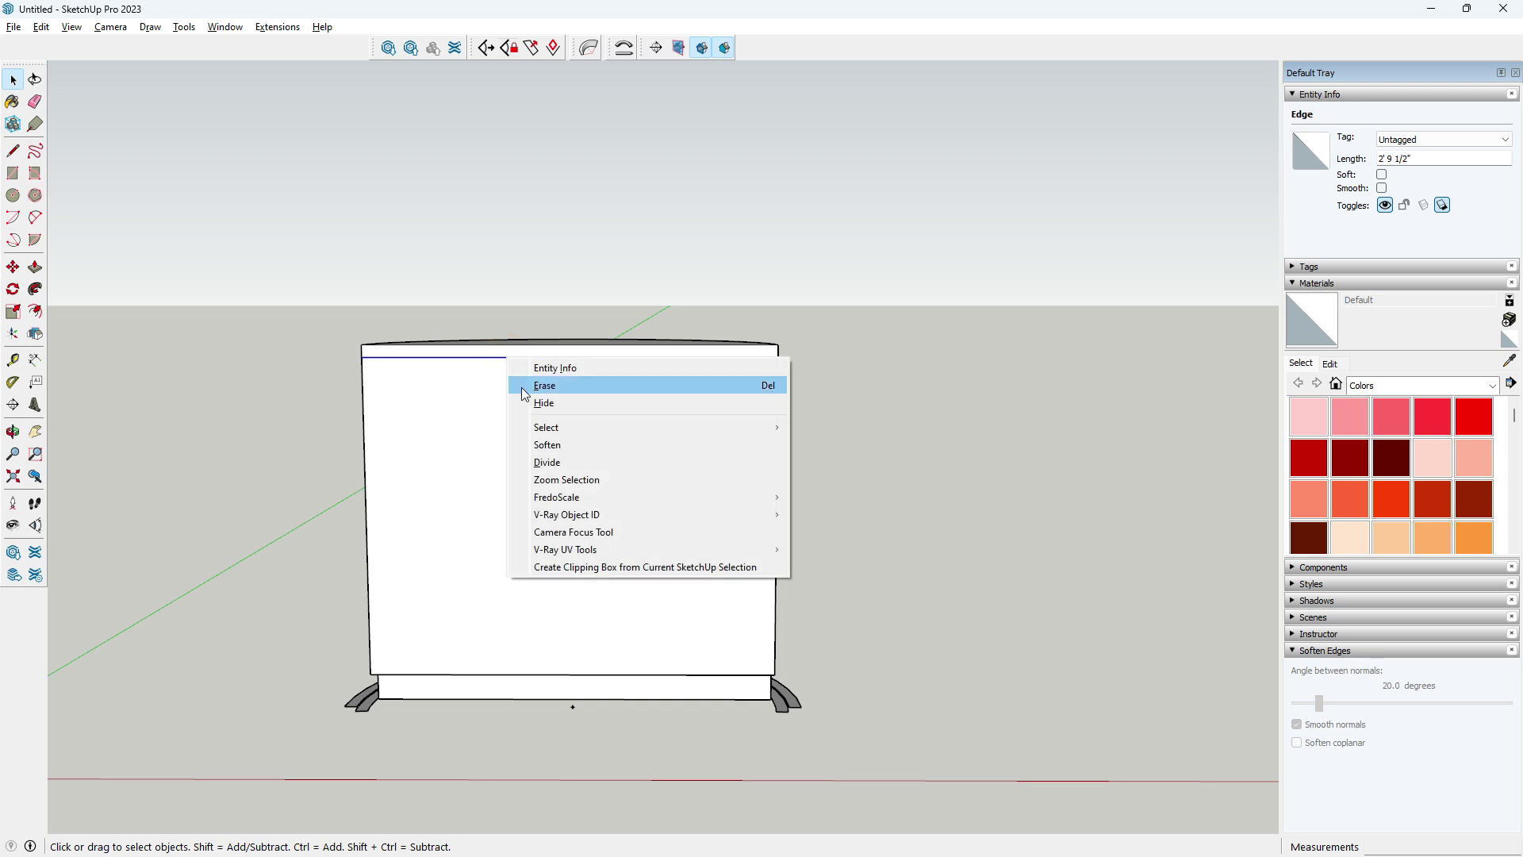
# - Soften the cabinet's top edge and divide it into 4 equal segments
pyautogui.click(549, 446)
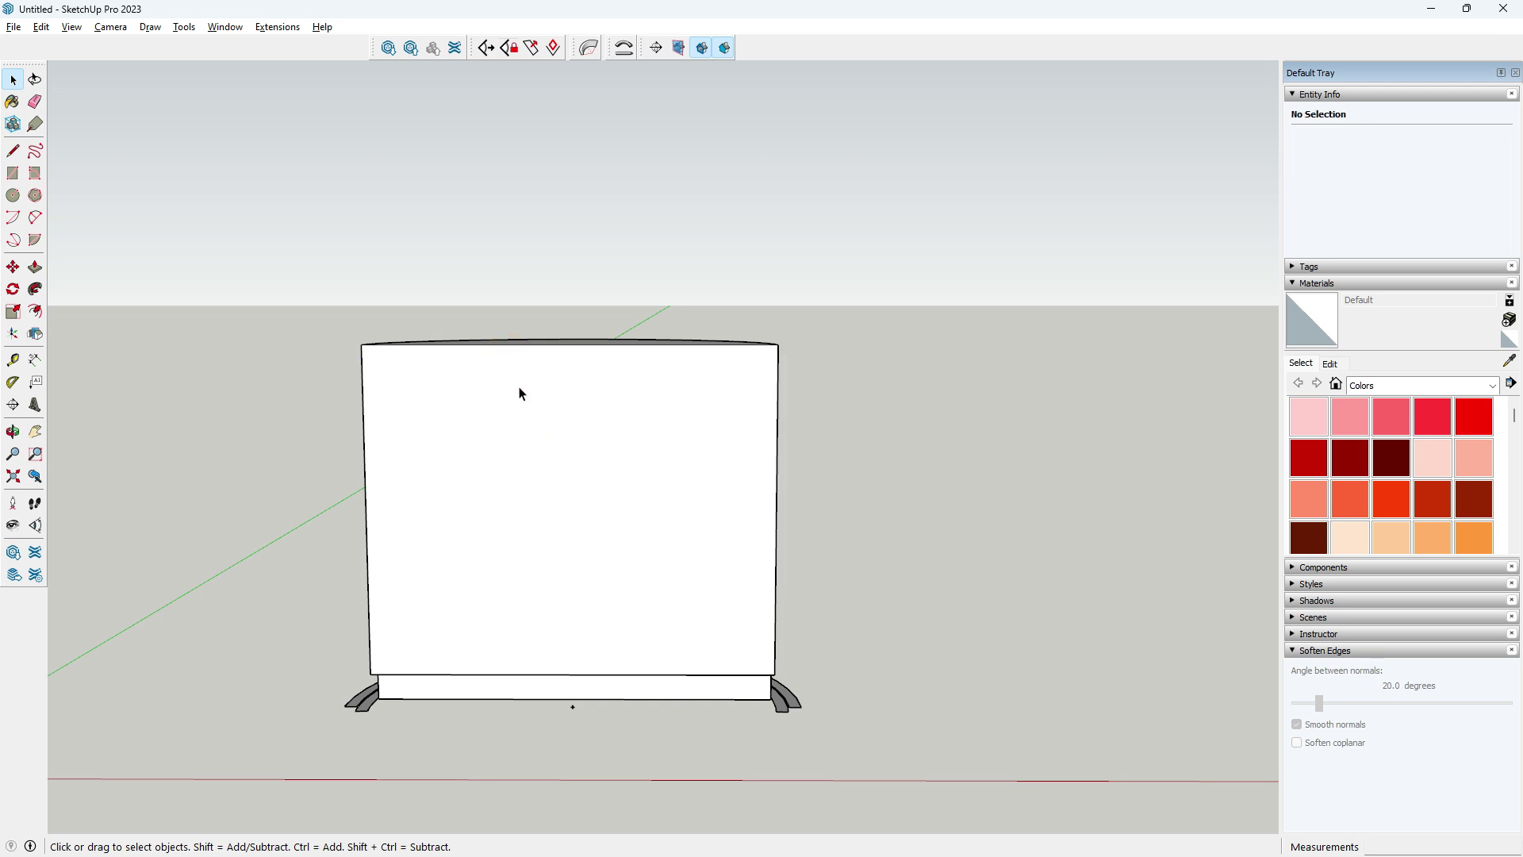
pyautogui.rightClick(522, 357)
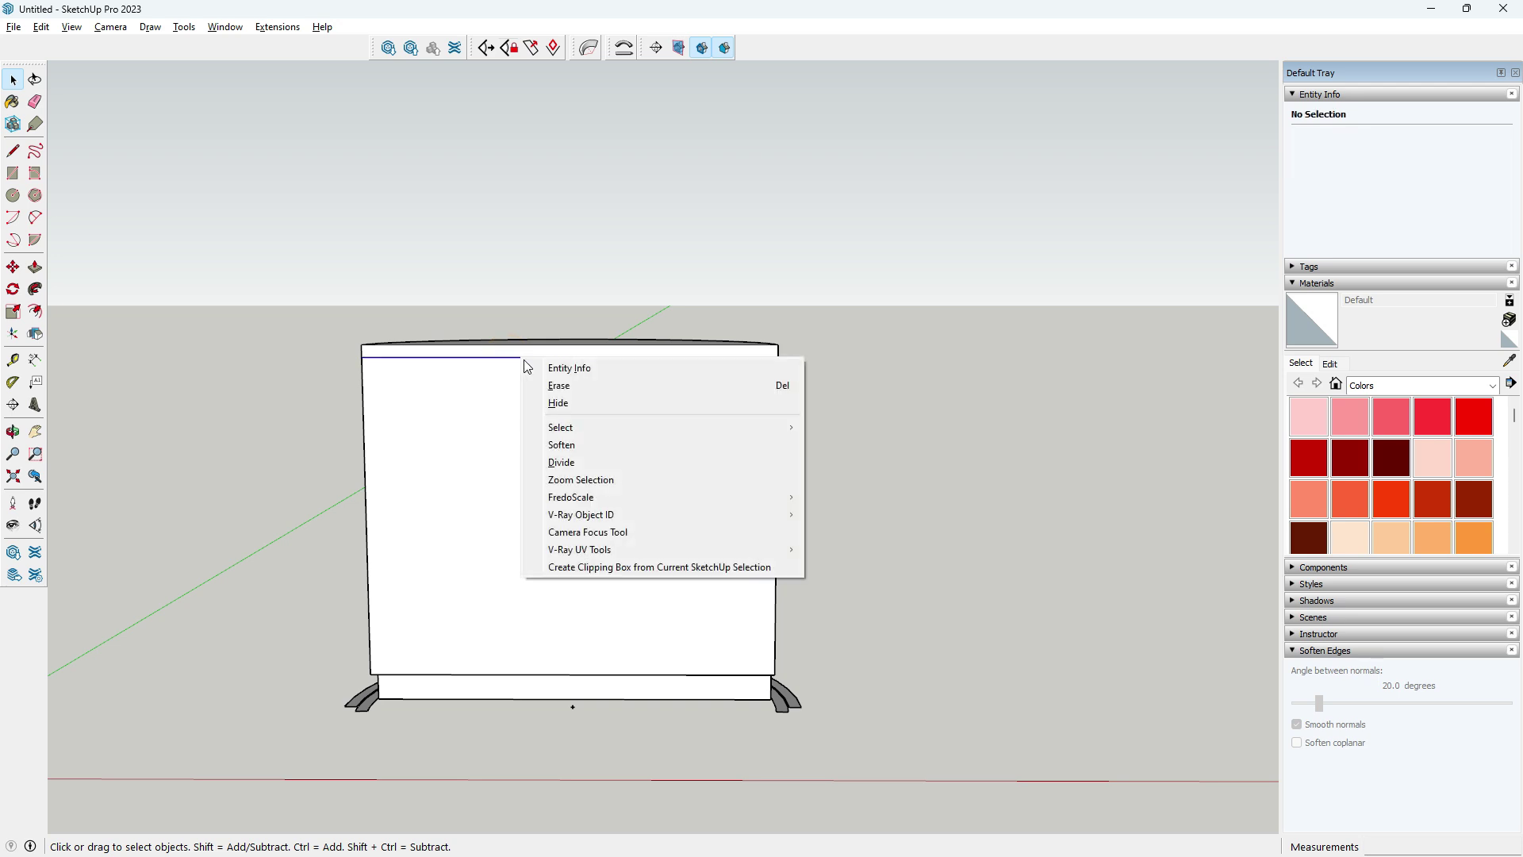
pyautogui.click(547, 459)
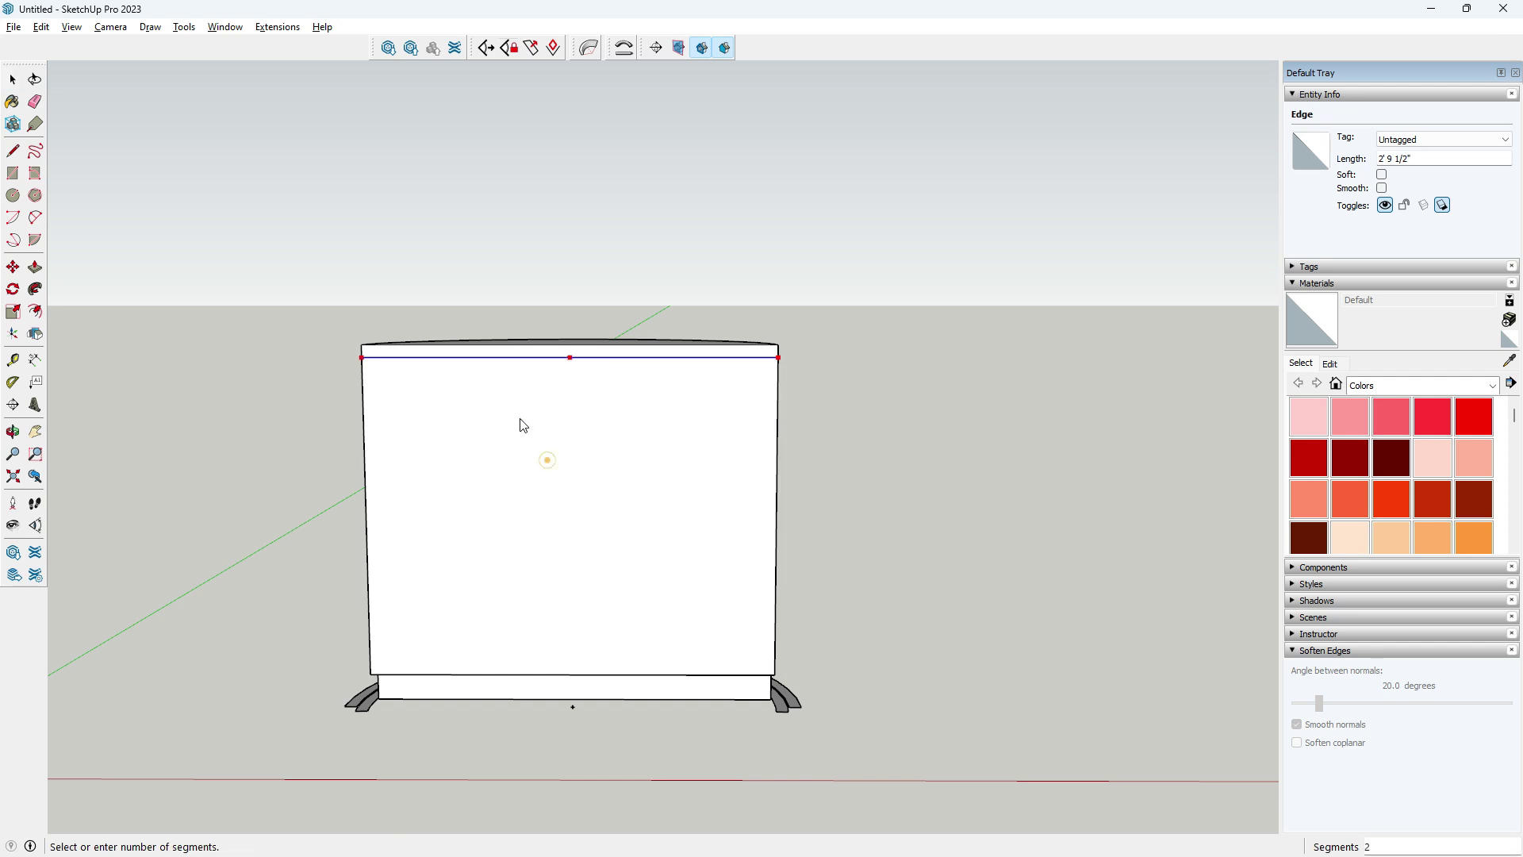
pyautogui.click(481, 388)
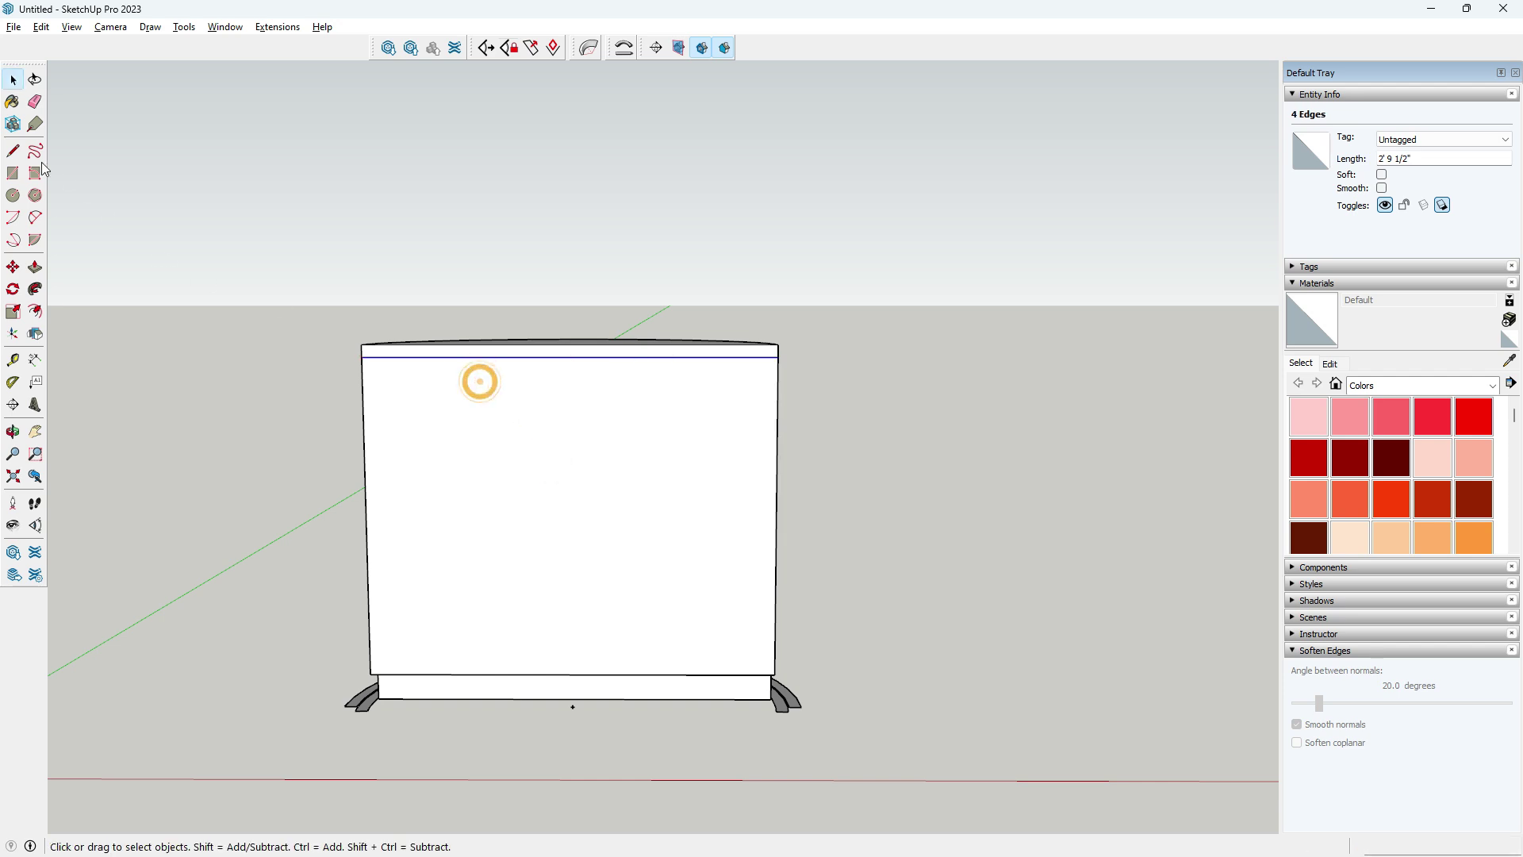
# - Draw two vertical lines from the top-edge division points down to the bottom edge
pyautogui.press('l')
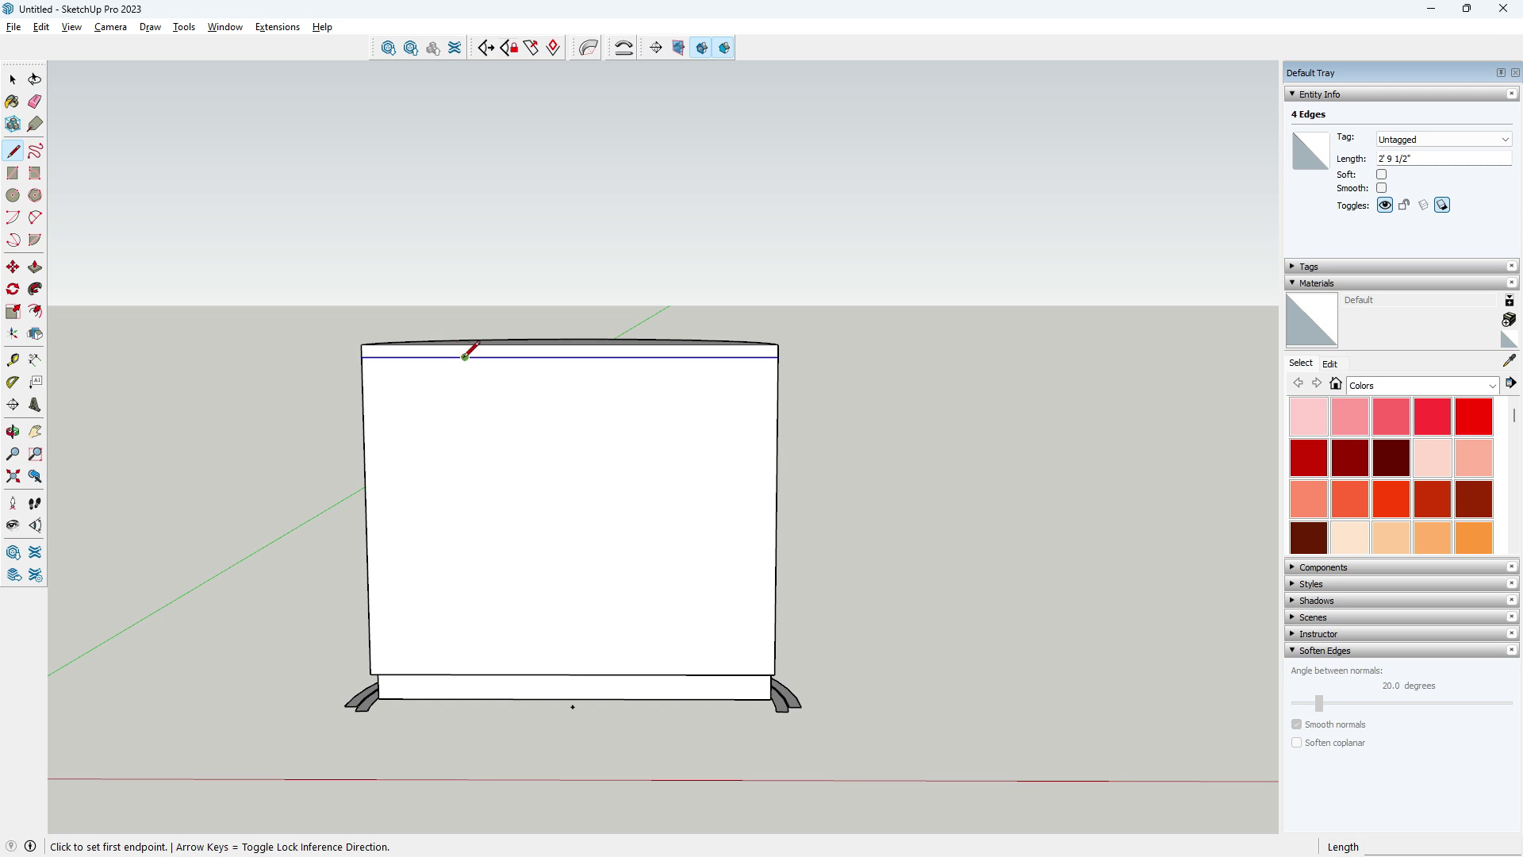
pyautogui.click(466, 356)
pyautogui.click(473, 675)
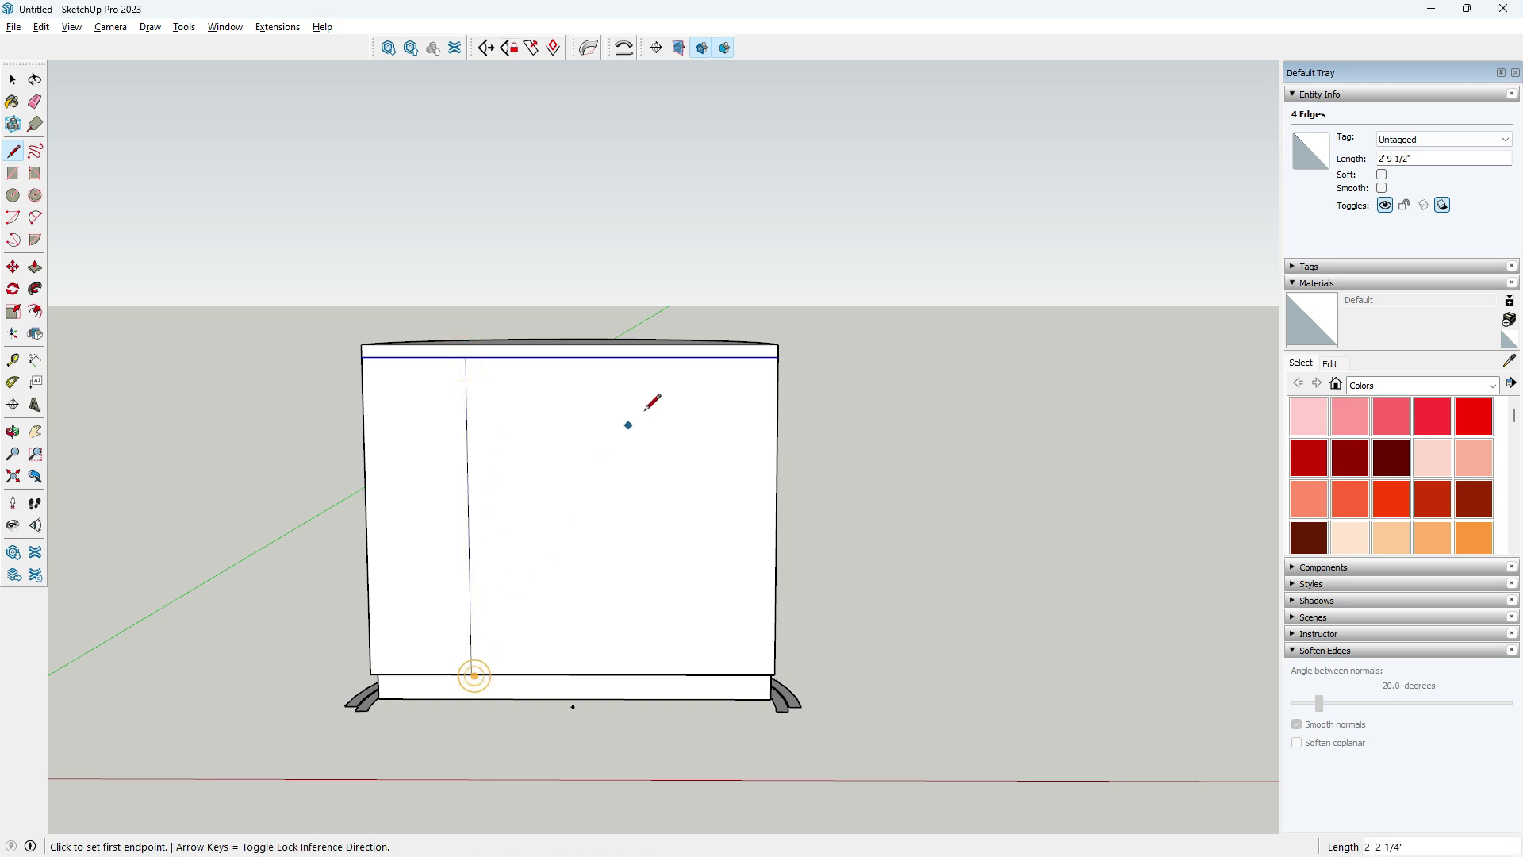
pyautogui.click(673, 356)
pyautogui.click(671, 675)
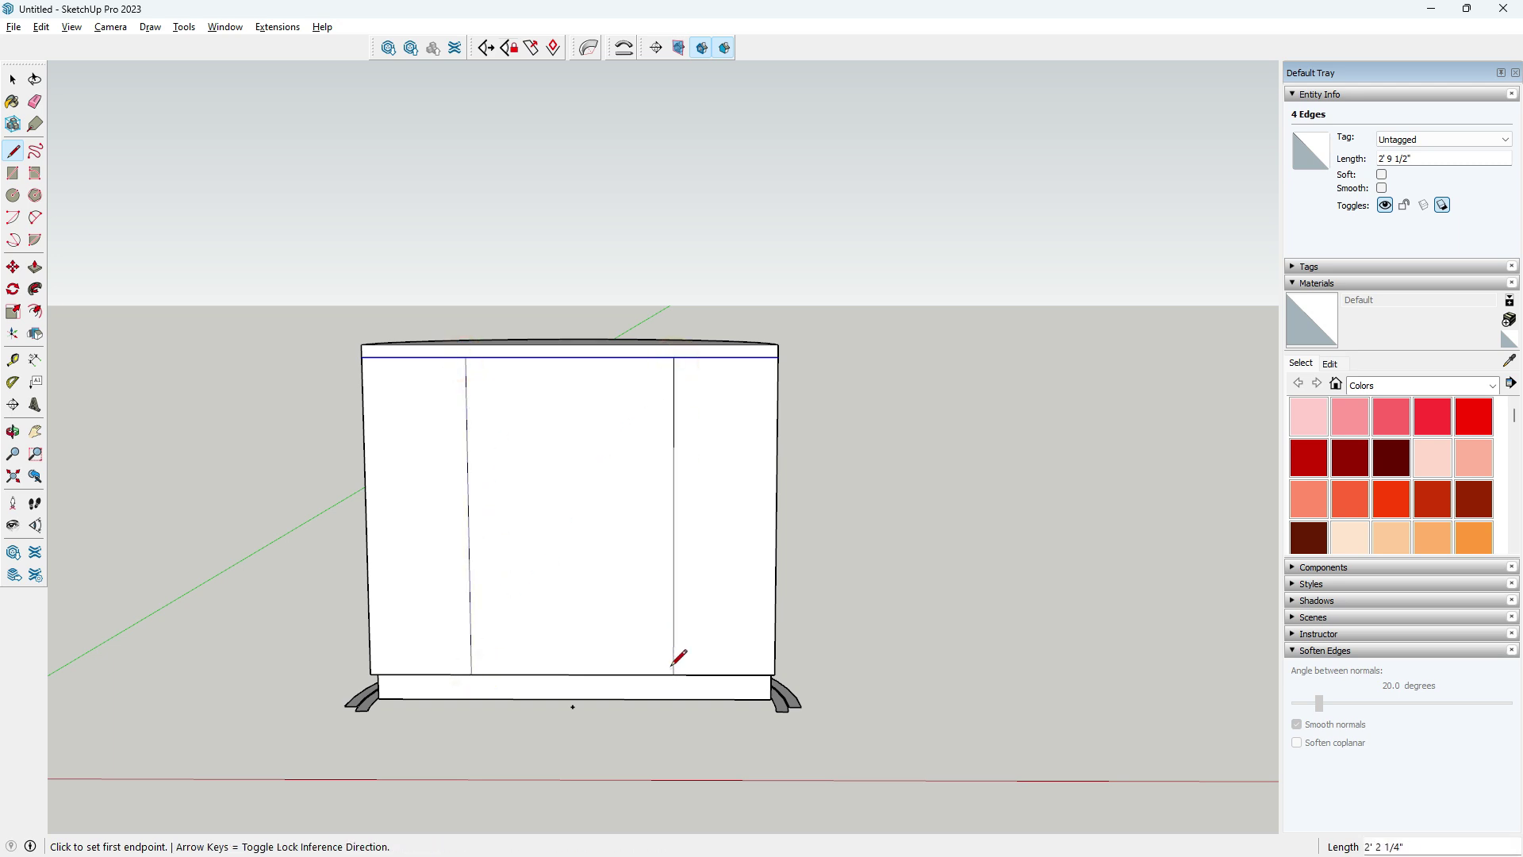
pyautogui.moveTo(671, 671); pyautogui.dragTo(576, 695, button='middle')
pyautogui.moveTo(632, 527); pyautogui.dragTo(665, 456, button='middle')
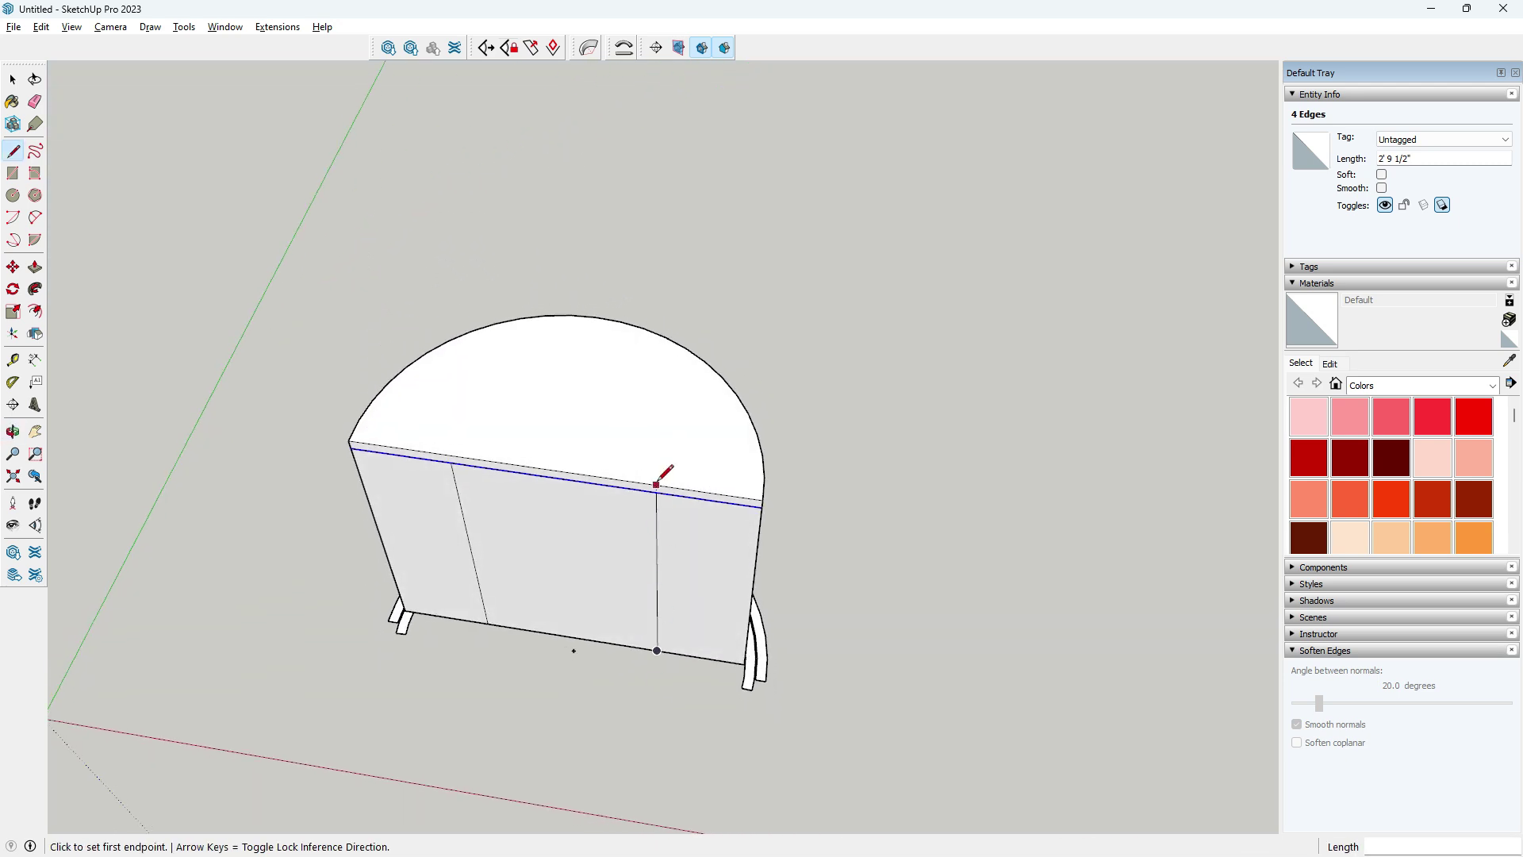
pyautogui.click(656, 484)
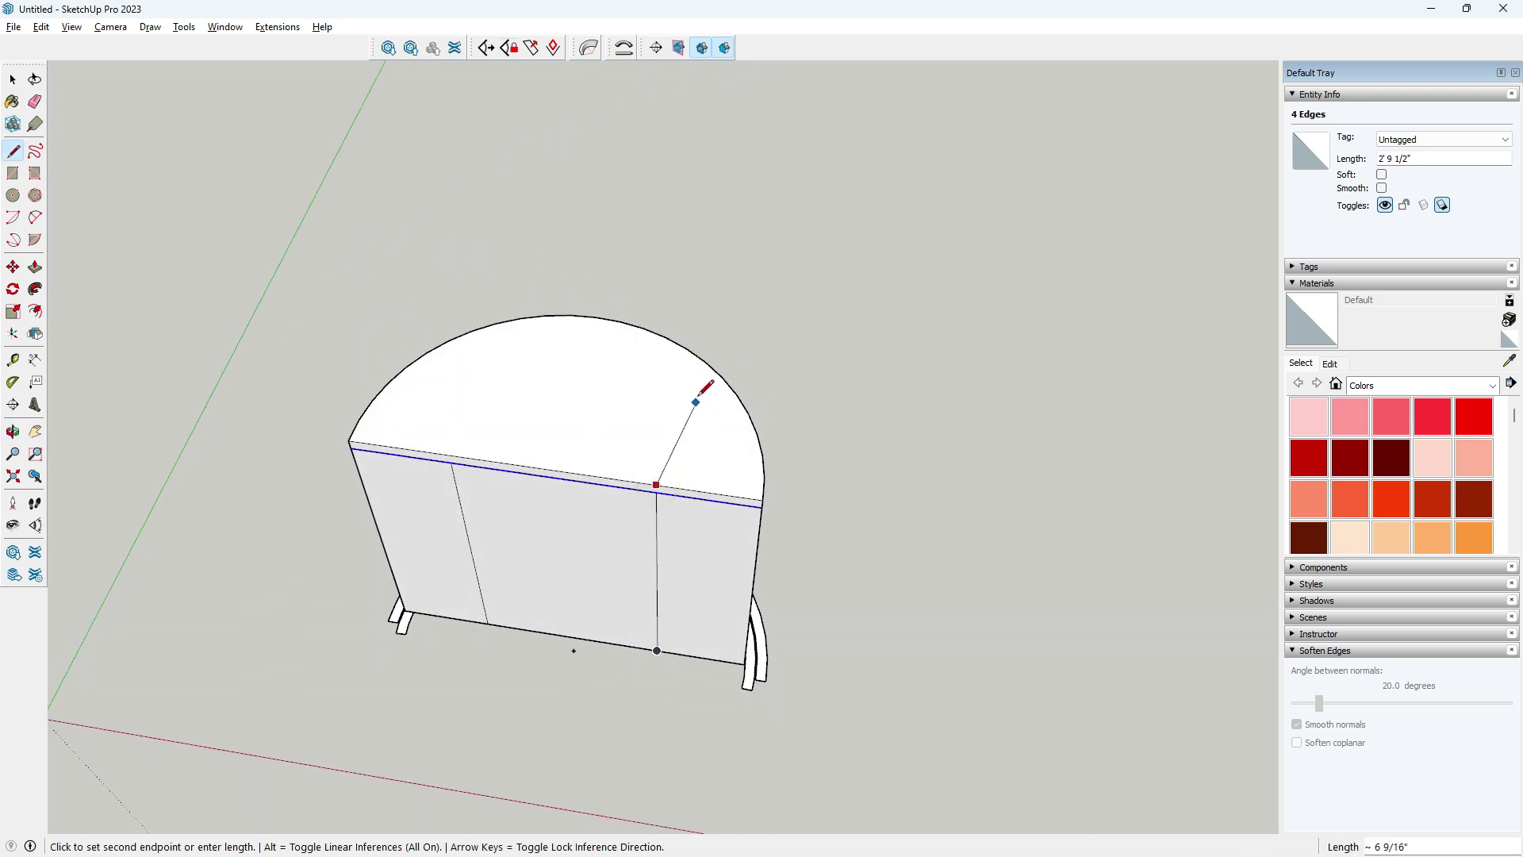
pyautogui.press('Escape')
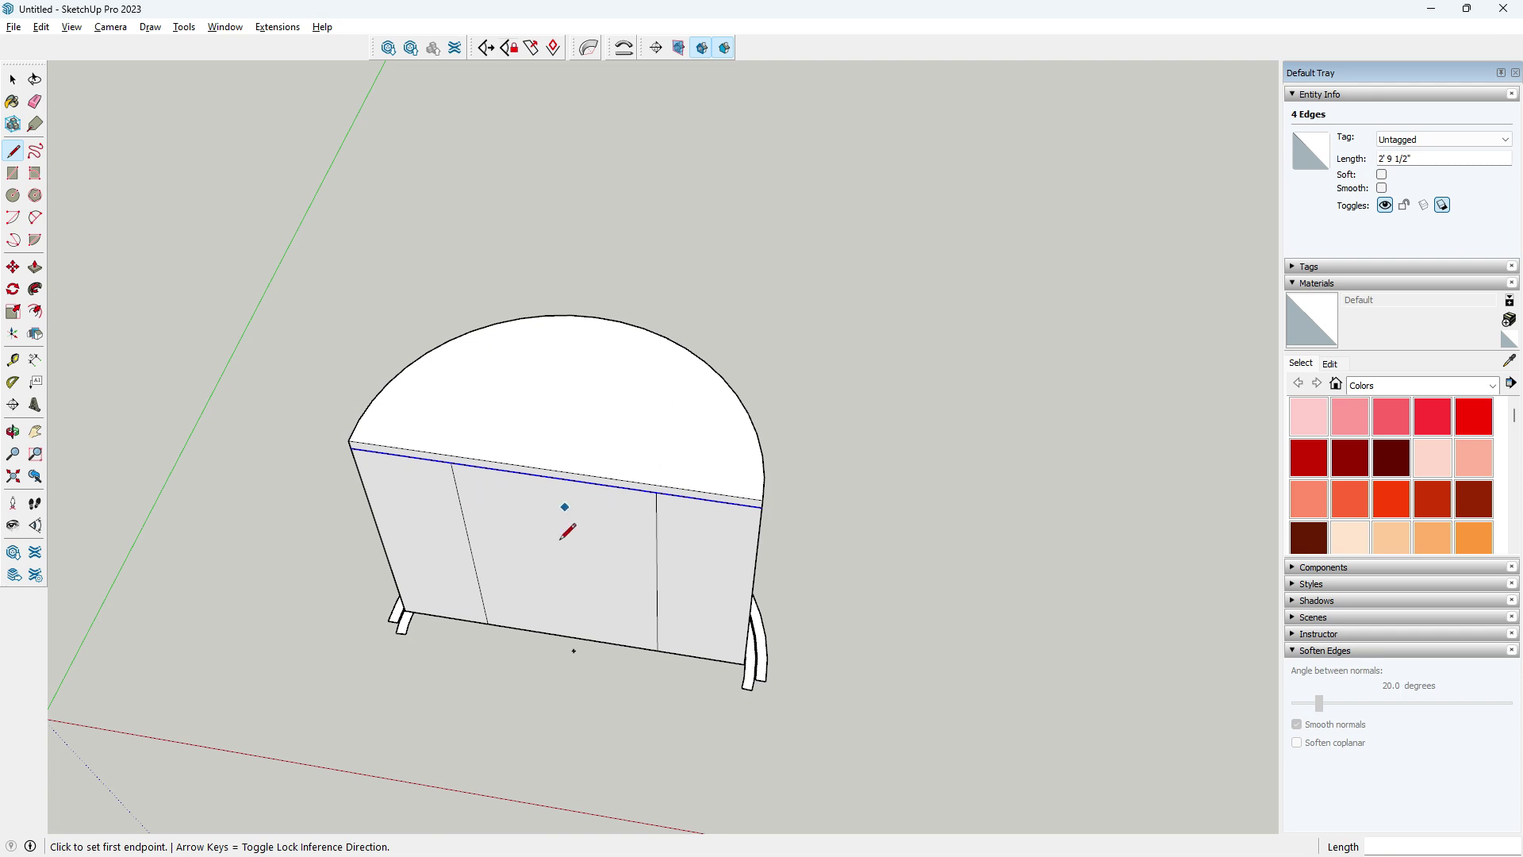
pyautogui.moveTo(561, 539); pyautogui.dragTo(510, 476, button='middle')
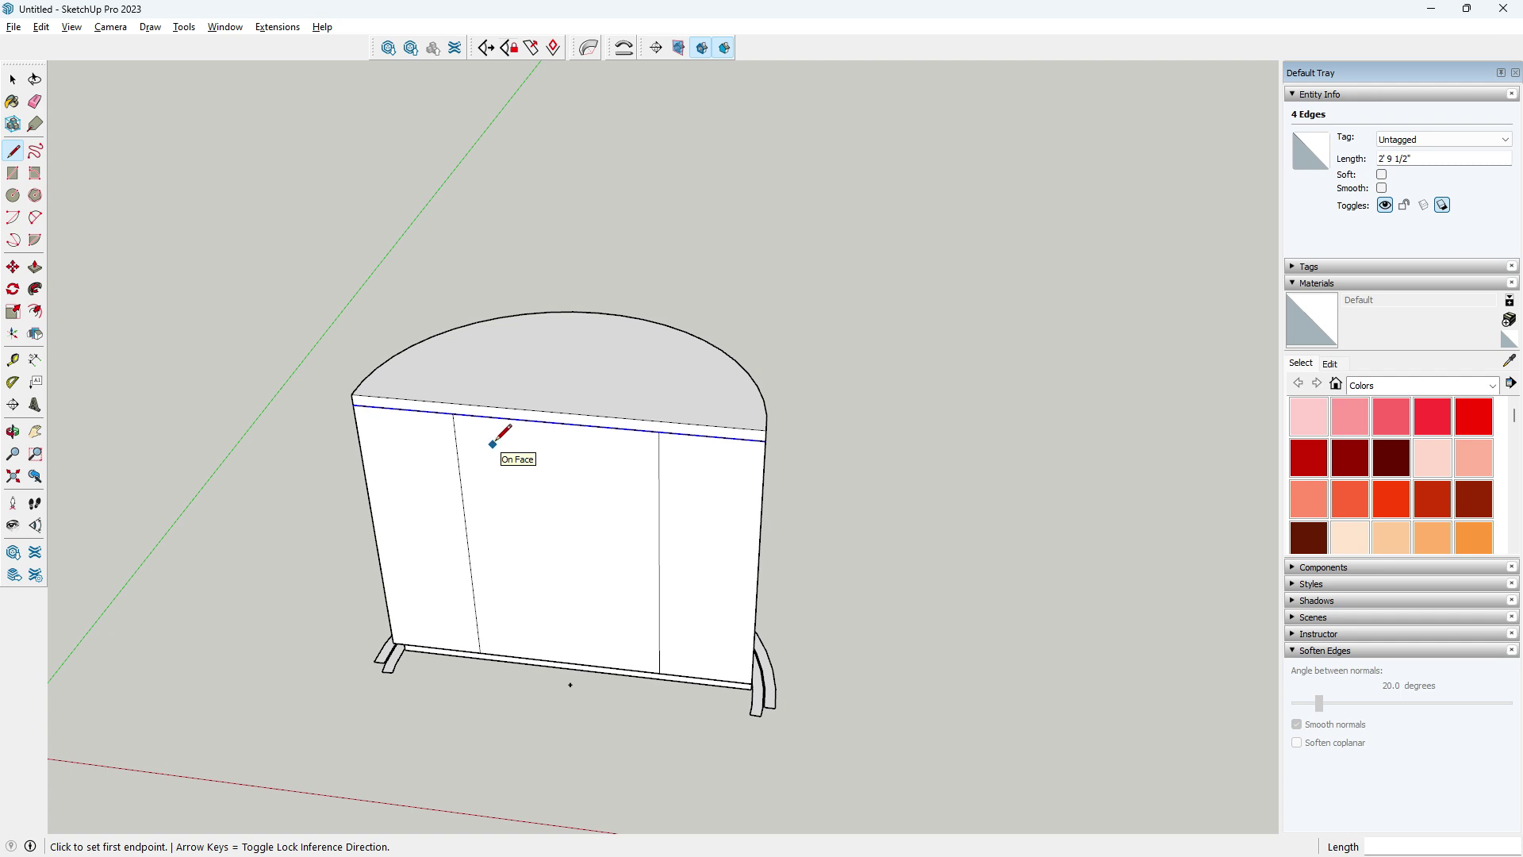
# - Zoom and orbit in on the thin strip near the cabinet's top corner
pyautogui.click(35, 311)
pyautogui.press('space')
pyautogui.scroll(5, 444, 417)
pyautogui.scroll(-5, 389, 341)
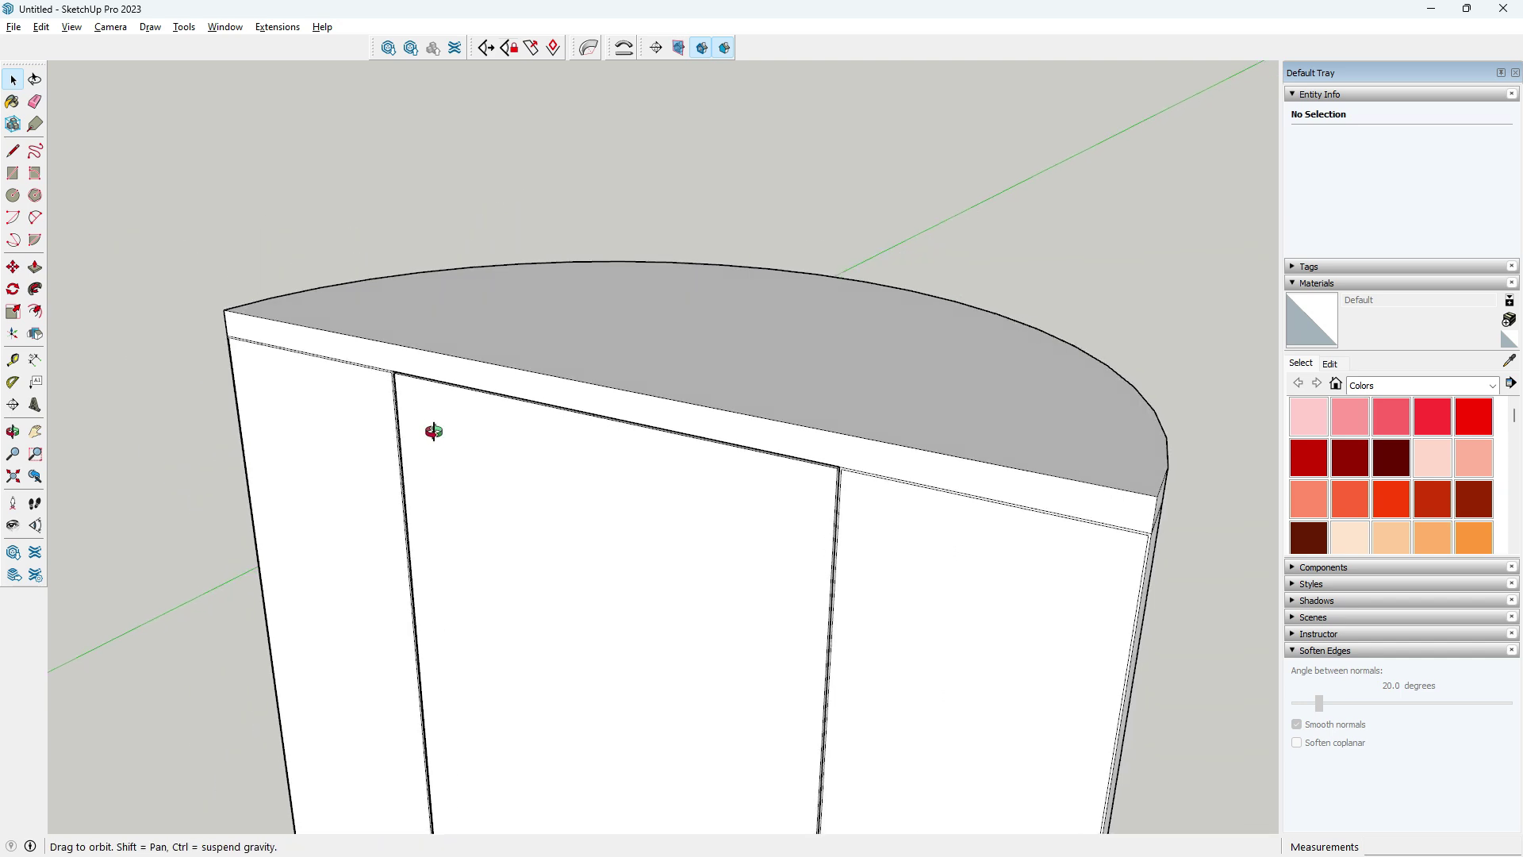
pyautogui.scroll(2, 401, 388)
pyautogui.scroll(3, 368, 381)
pyautogui.click(35, 102)
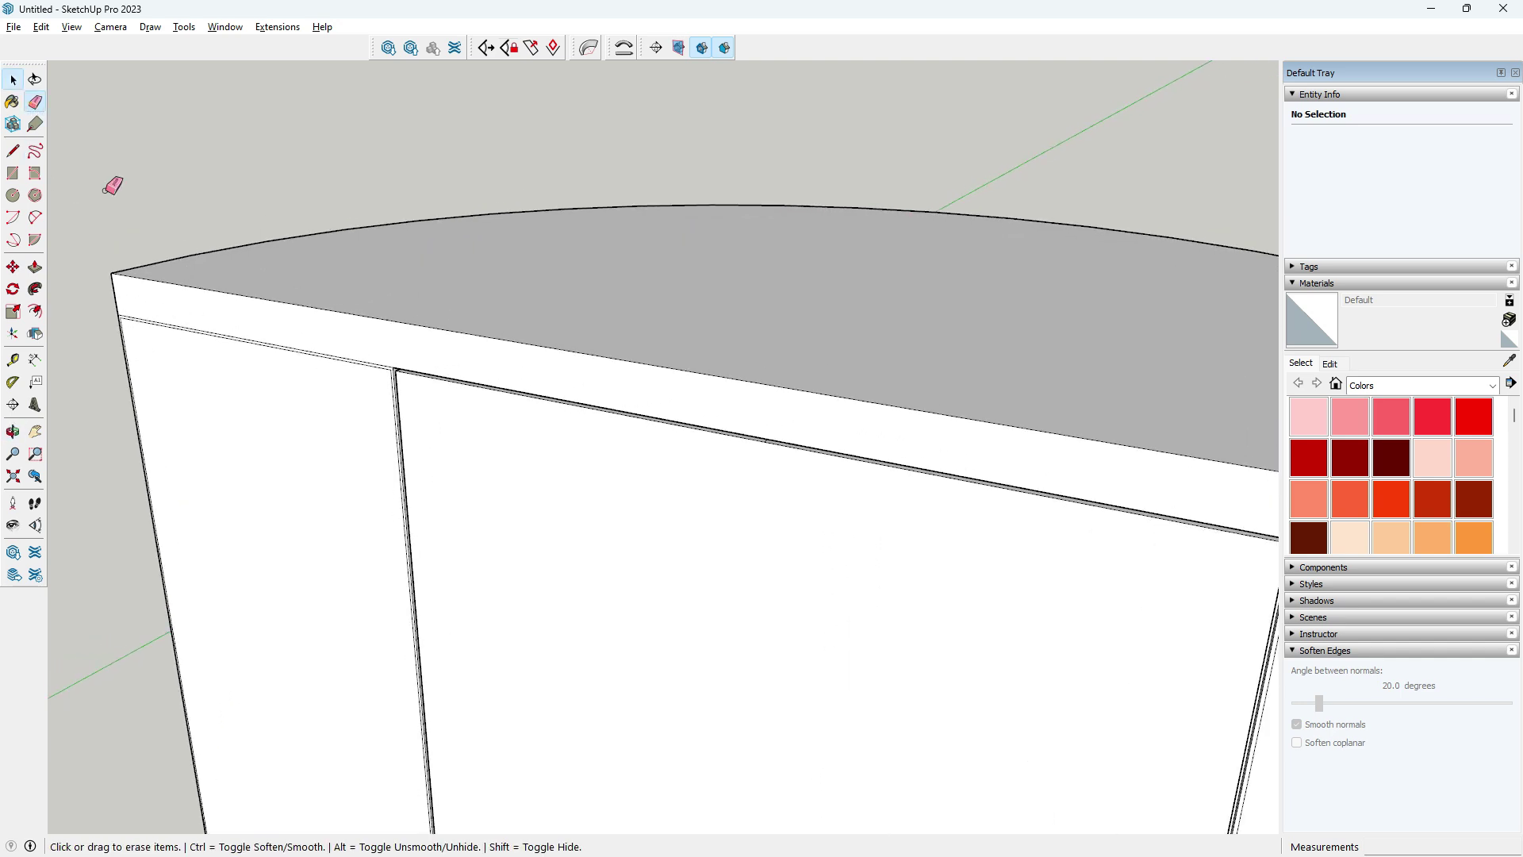
pyautogui.scroll(-1, 277, 349)
pyautogui.press('p')
pyautogui.moveTo(315, 347)
pyautogui.mouseDown(button='middle')
pyautogui.moveTo(765, 392)
pyautogui.moveTo(323, 228)
pyautogui.mouseUp(button='middle')
pyautogui.scroll(3, 721, 408)
pyautogui.scroll(1, 783, 431)
pyautogui.scroll(2, 749, 404)
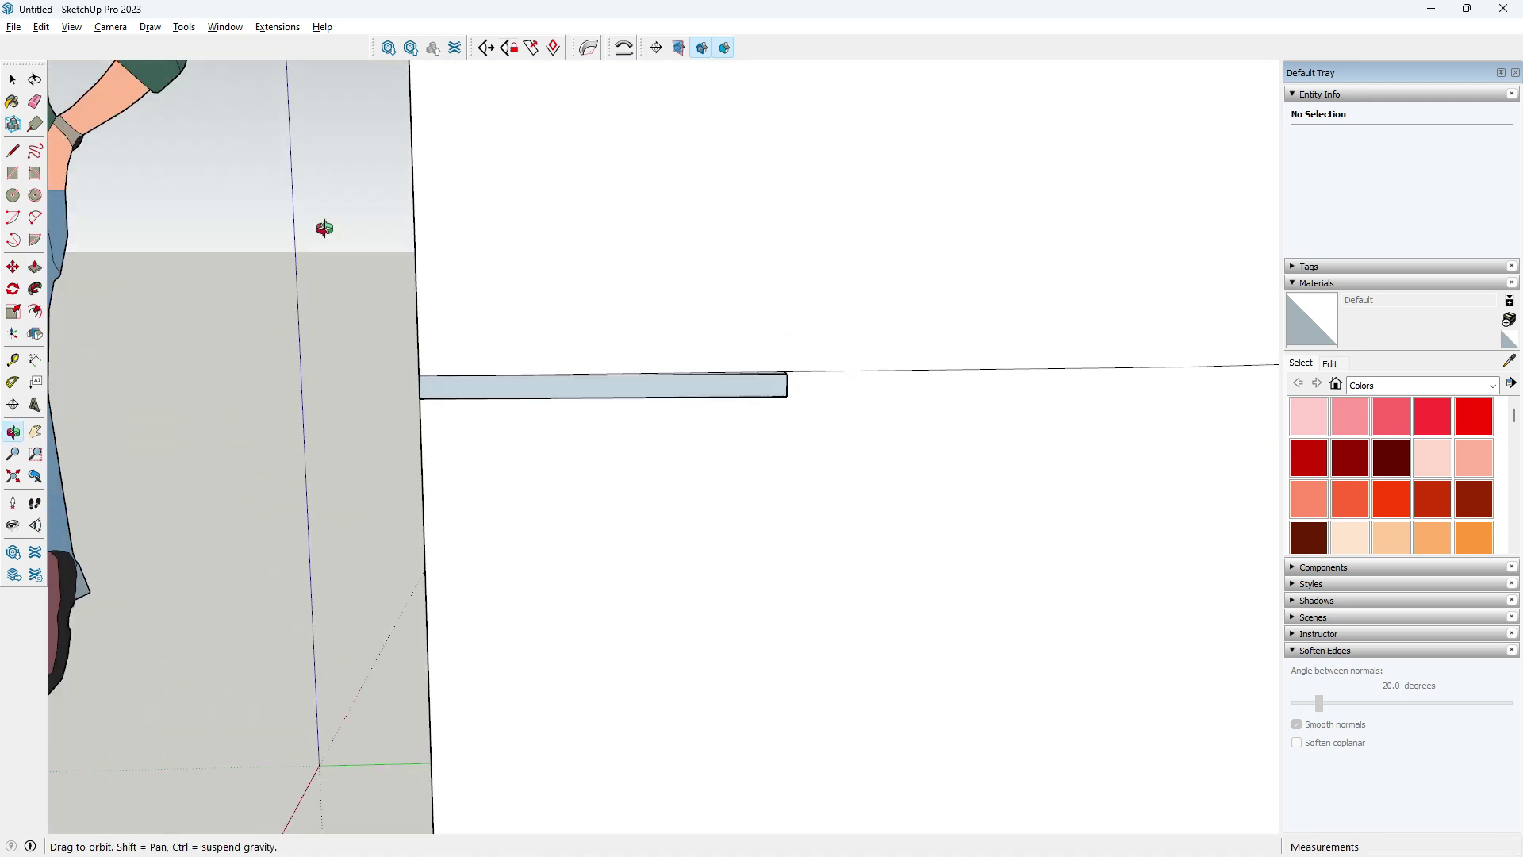
pyautogui.moveTo(710, 429)
pyautogui.mouseDown(button='middle')
pyautogui.moveTo(622, 249)
pyautogui.moveTo(426, 546)
pyautogui.moveTo(609, 670)
pyautogui.moveTo(588, 418)
pyautogui.mouseUp(button='middle')
# - Sketch a trial rotated rectangle on the strip's corner, then erase the strip's edges
pyautogui.click(35, 173)
pyautogui.moveTo(458, 454)
pyautogui.mouseDown(button='middle')
pyautogui.moveTo(662, 429)
pyautogui.moveTo(545, 425)
pyautogui.mouseUp(button='middle')
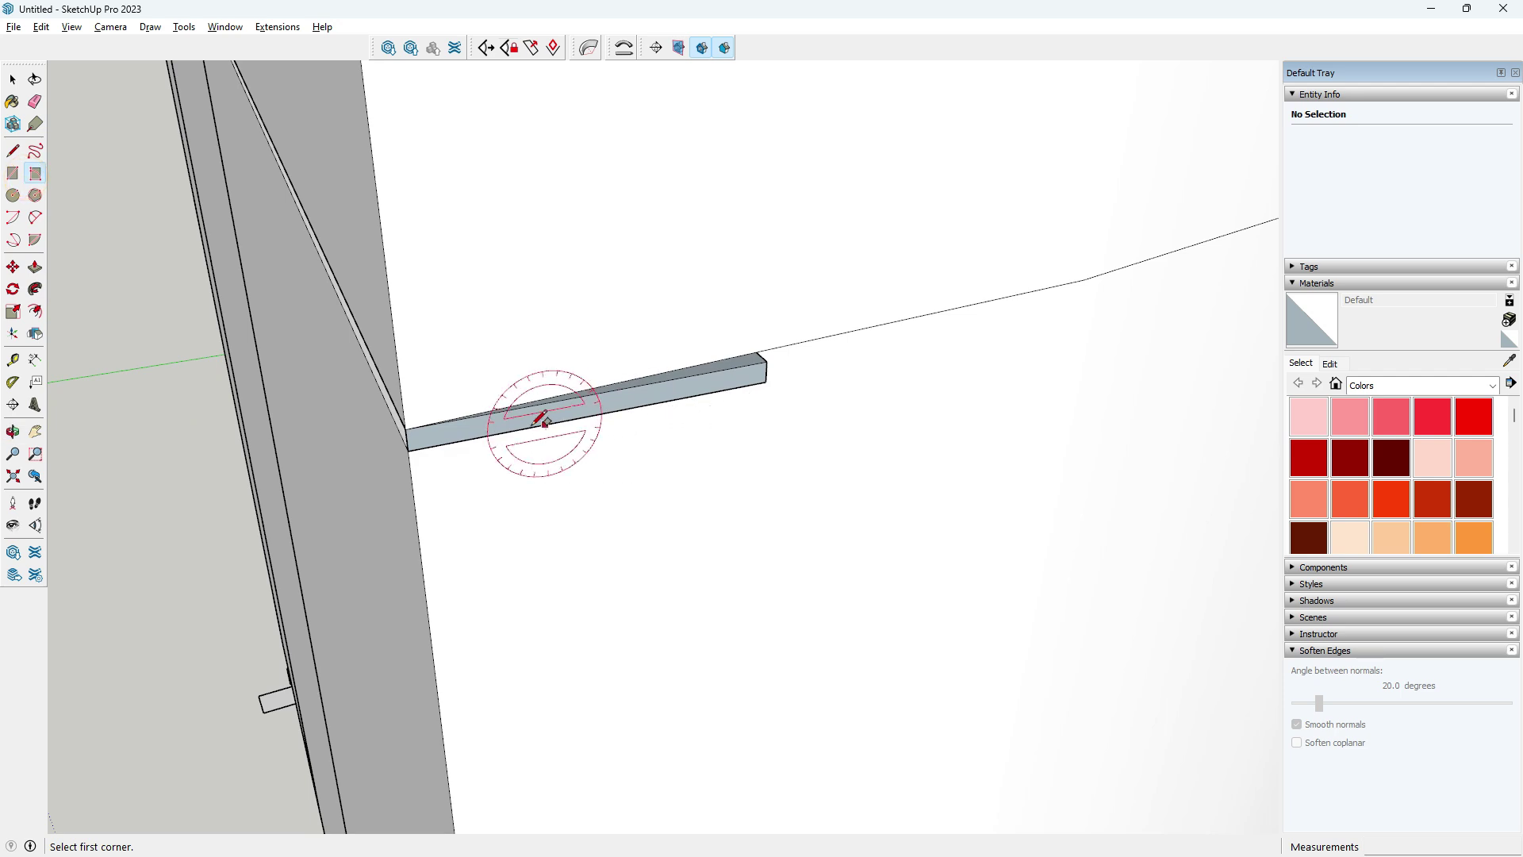
pyautogui.moveTo(425, 442); pyautogui.dragTo(403, 438, button='middle')
pyautogui.click(405, 449)
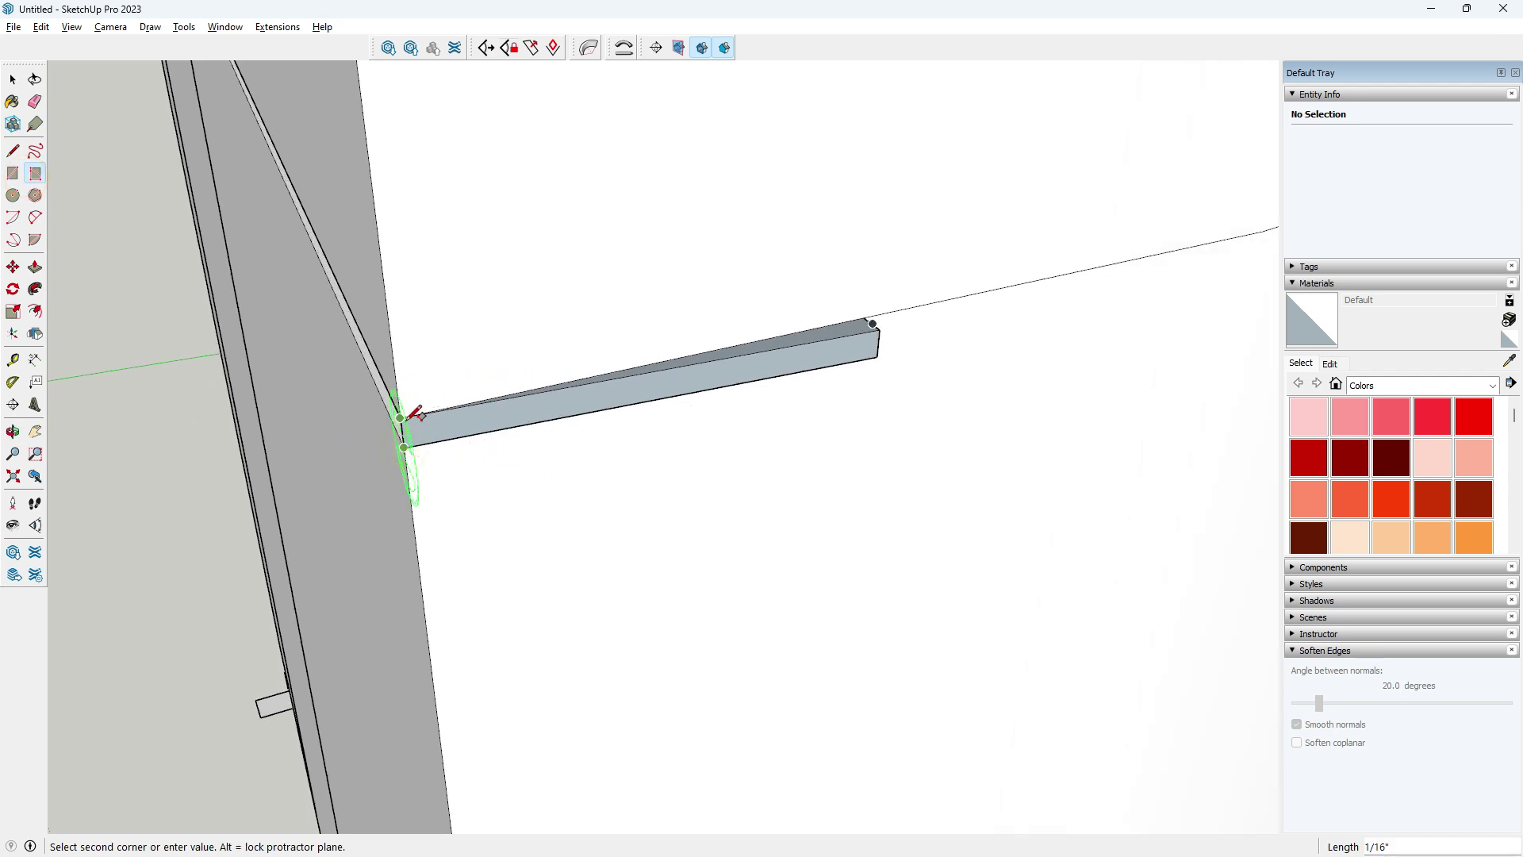
pyautogui.click(403, 419)
pyautogui.scroll(2, 873, 313)
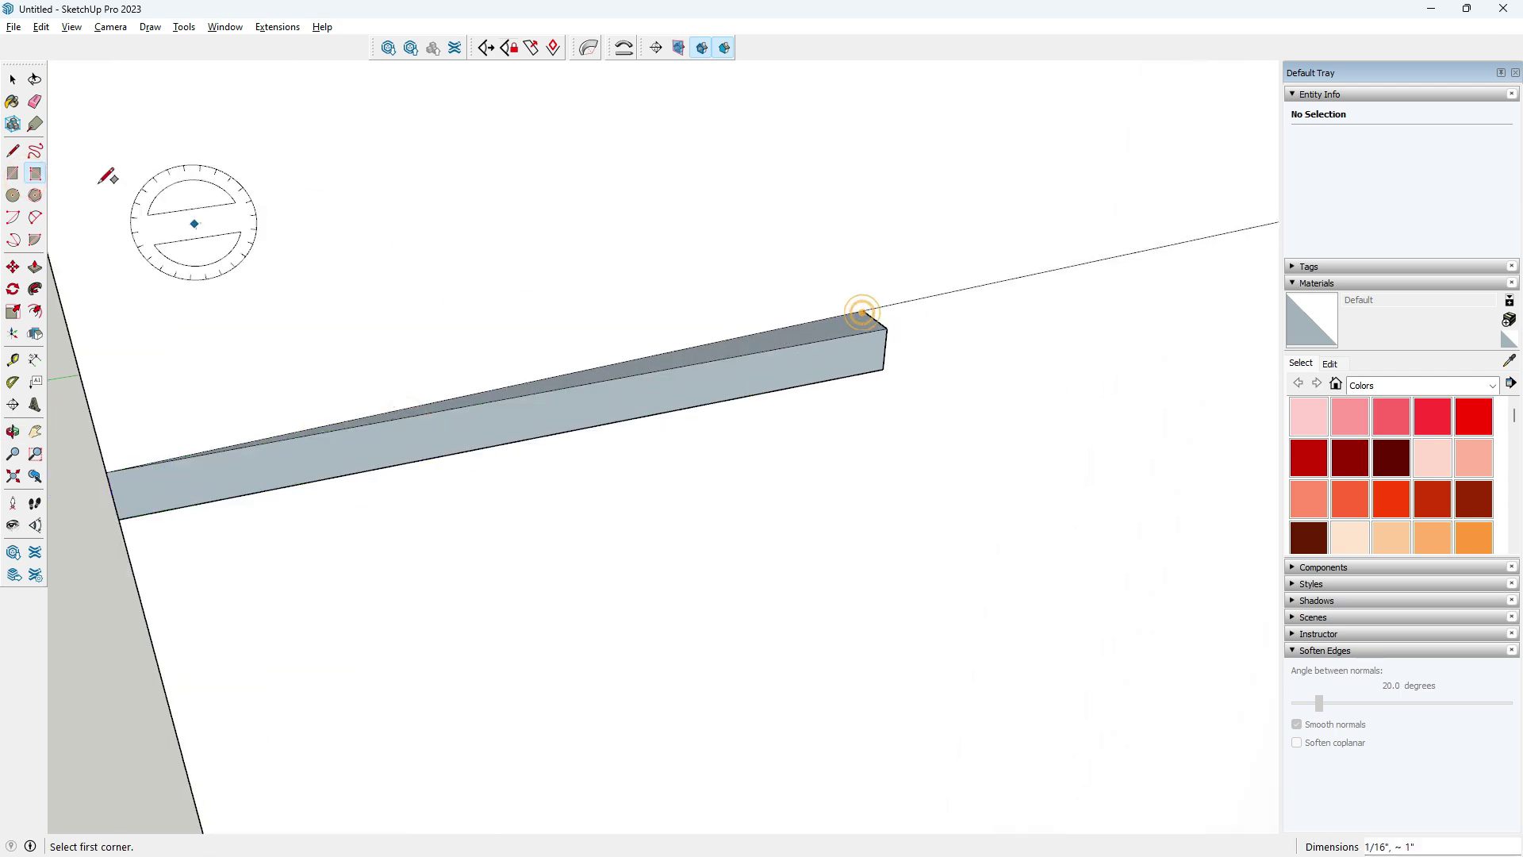
pyautogui.click(35, 101)
pyautogui.moveTo(888, 320); pyautogui.dragTo(887, 357)
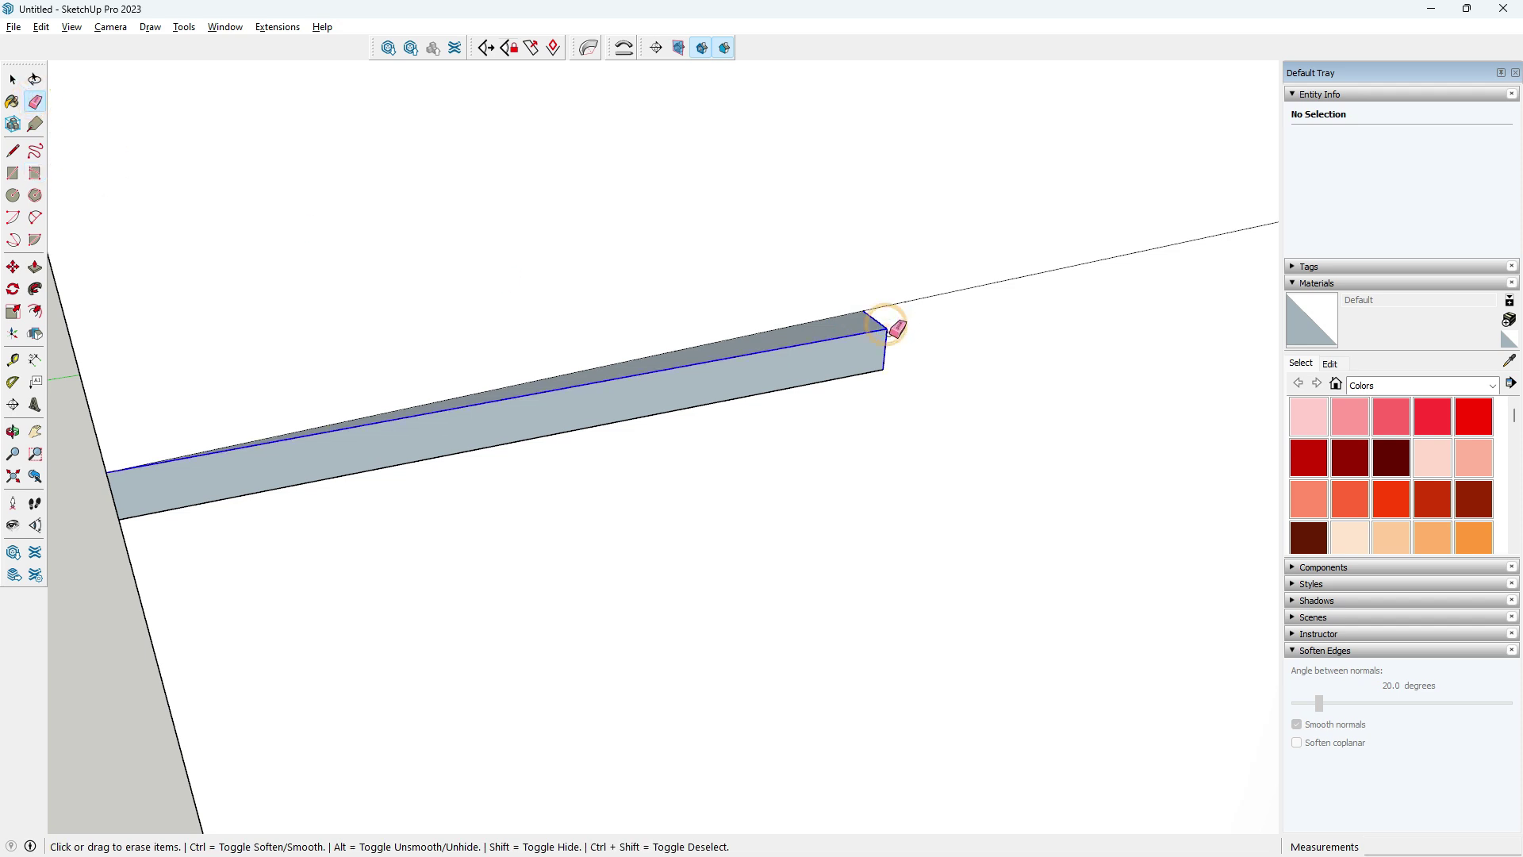
# - Orbit around the strip to inspect its notched corner and top face
pyautogui.moveTo(853, 401); pyautogui.dragTo(975, 334, button='middle')
pyautogui.scroll(-2, 970, 340)
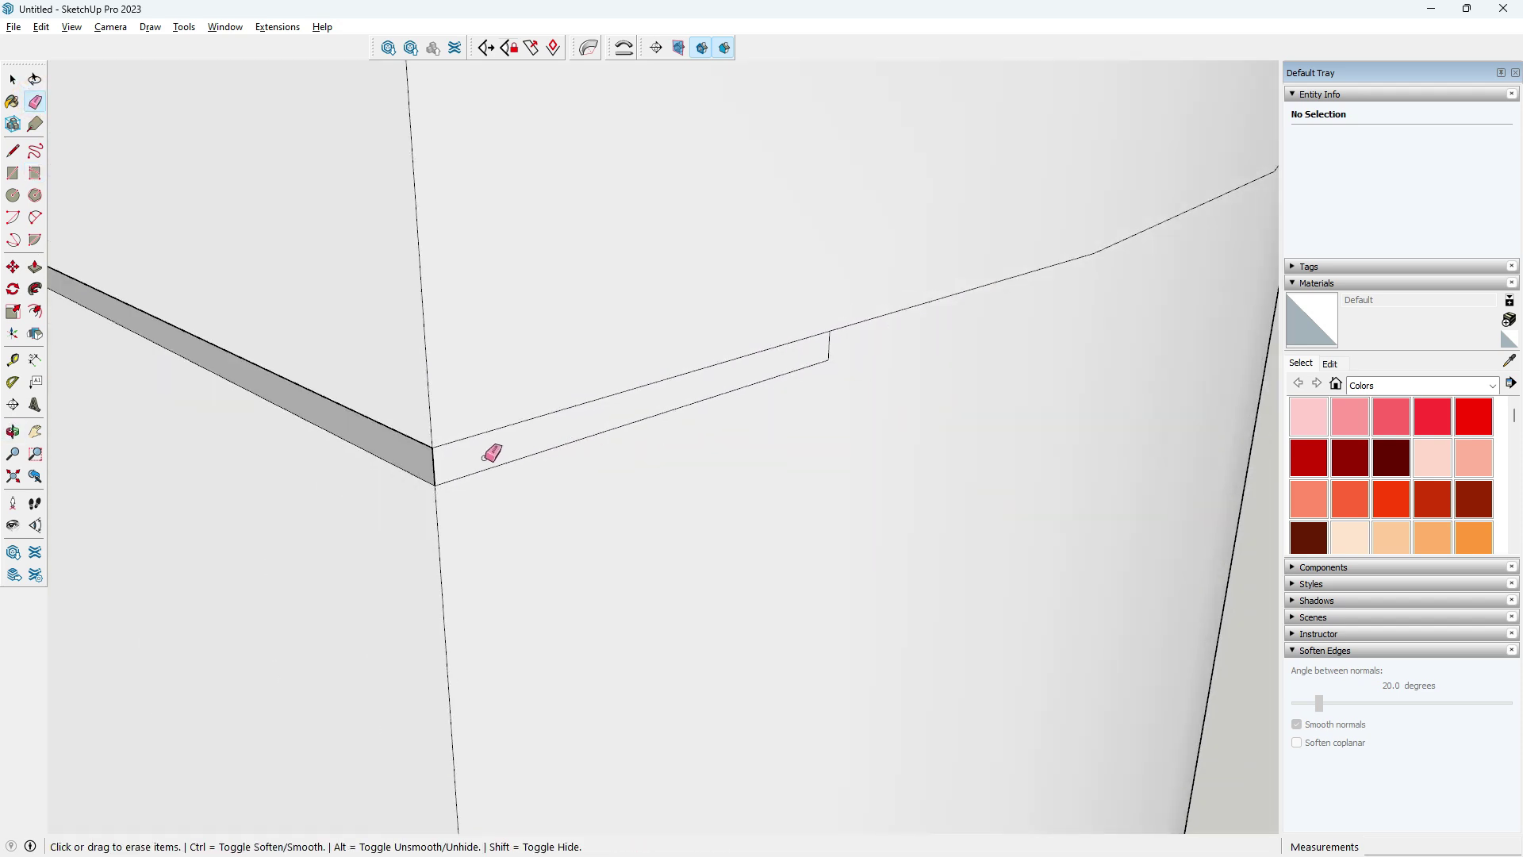
pyautogui.moveTo(431, 458)
pyautogui.mouseDown(button='middle')
pyautogui.moveTo(921, 420)
pyautogui.moveTo(975, 487)
pyautogui.mouseUp(button='middle')
pyautogui.scroll(-3, 881, 428)
pyautogui.scroll(3, 476, 432)
pyautogui.moveTo(476, 431)
pyautogui.mouseDown(button='middle')
pyautogui.moveTo(627, 472)
pyautogui.moveTo(483, 401)
pyautogui.mouseUp(button='middle')
pyautogui.scroll(-3, 623, 444)
pyautogui.scroll(2, 514, 425)
pyautogui.scroll(2, 585, 452)
pyautogui.scroll(2, 666, 486)
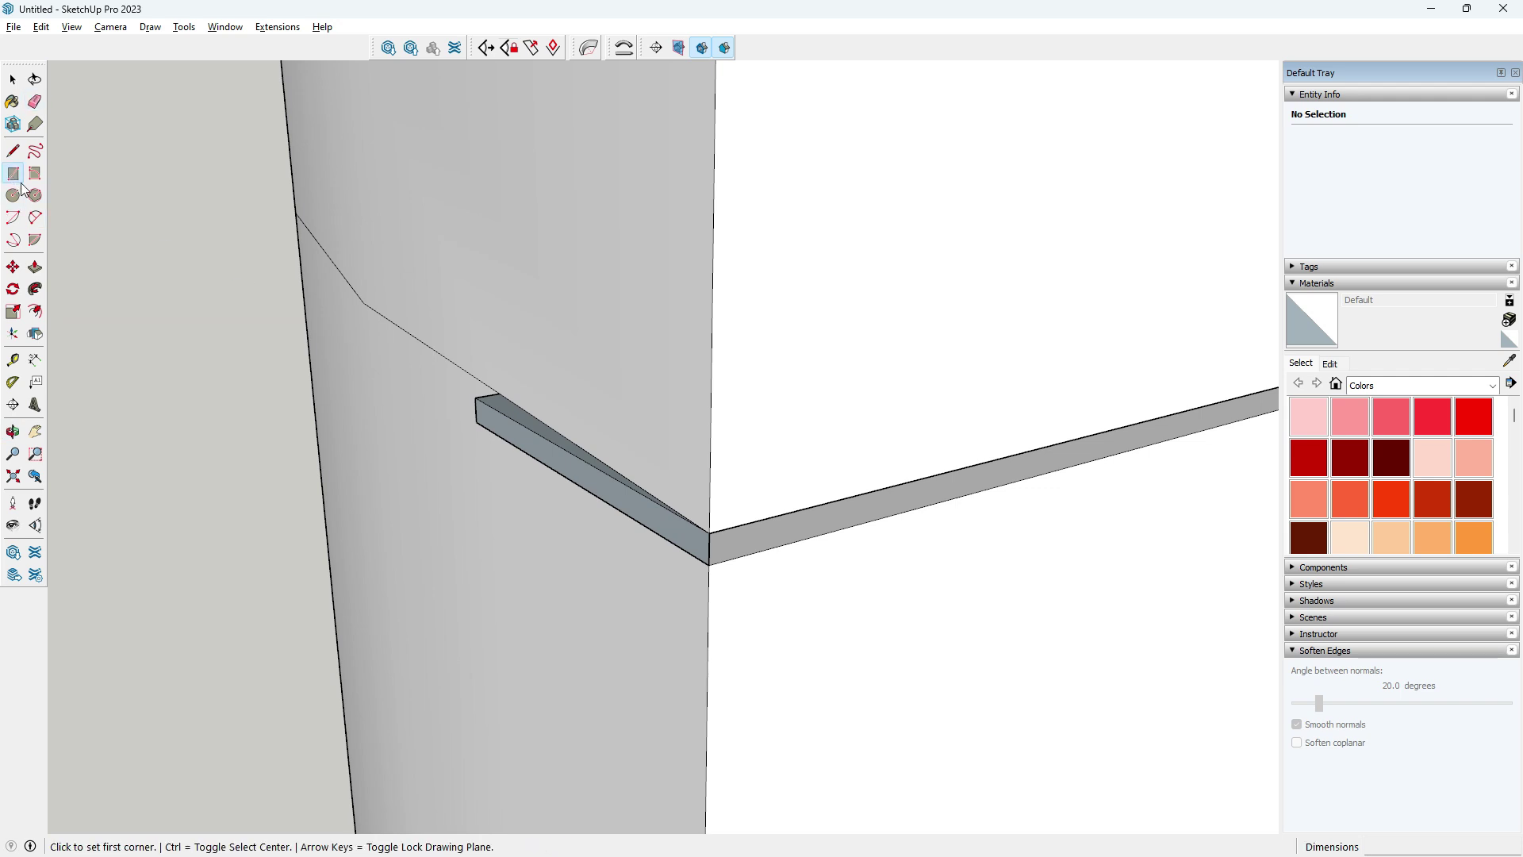
# - Abandon a second rotated rectangle and erase the edge at the strip's end
pyautogui.click(35, 173)
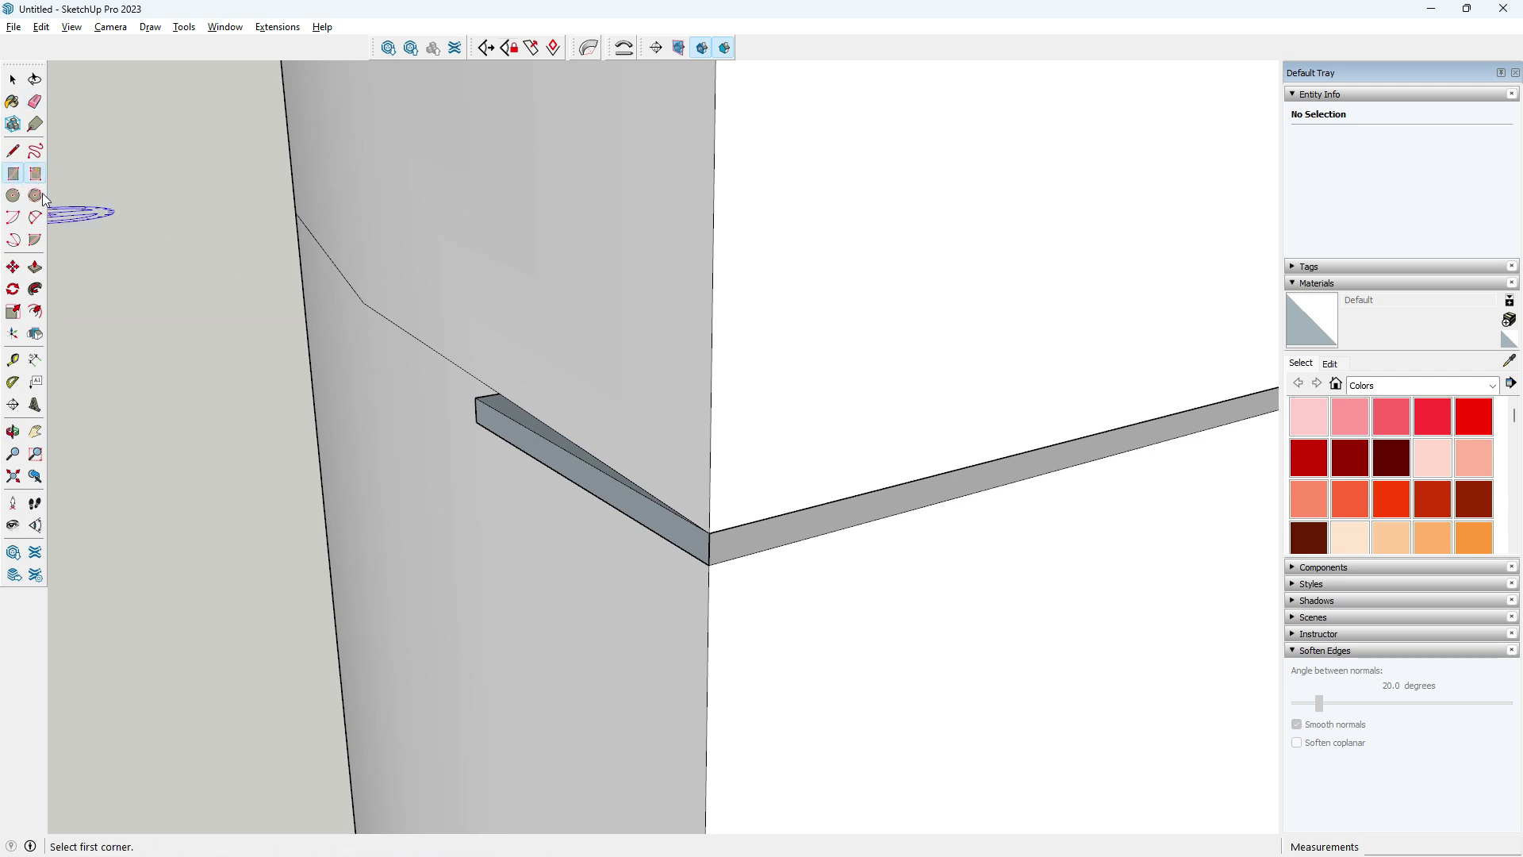
pyautogui.click(708, 533)
pyautogui.click(709, 563)
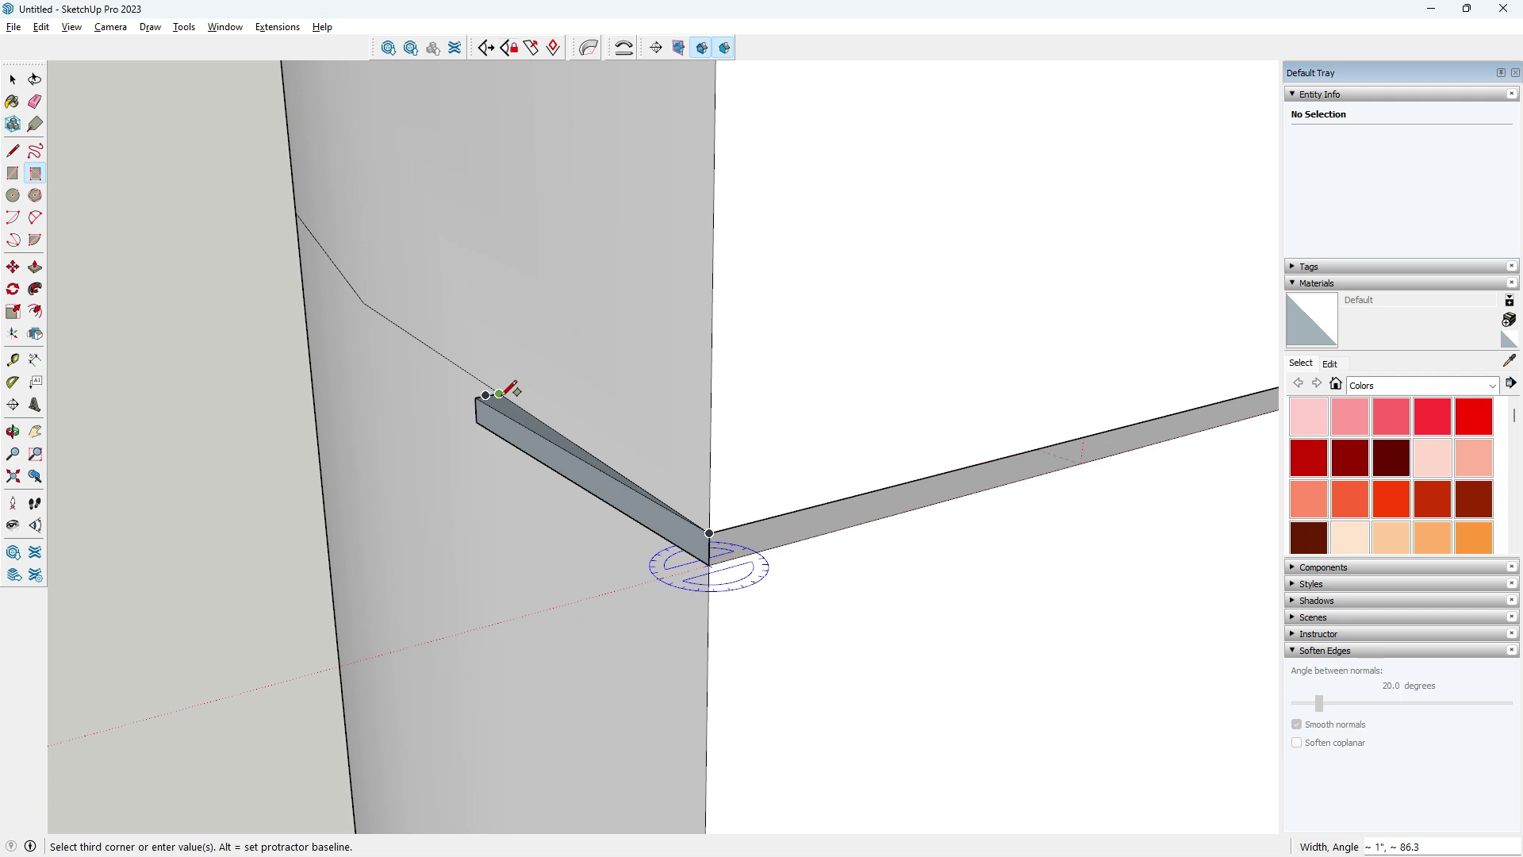
pyautogui.click(35, 102)
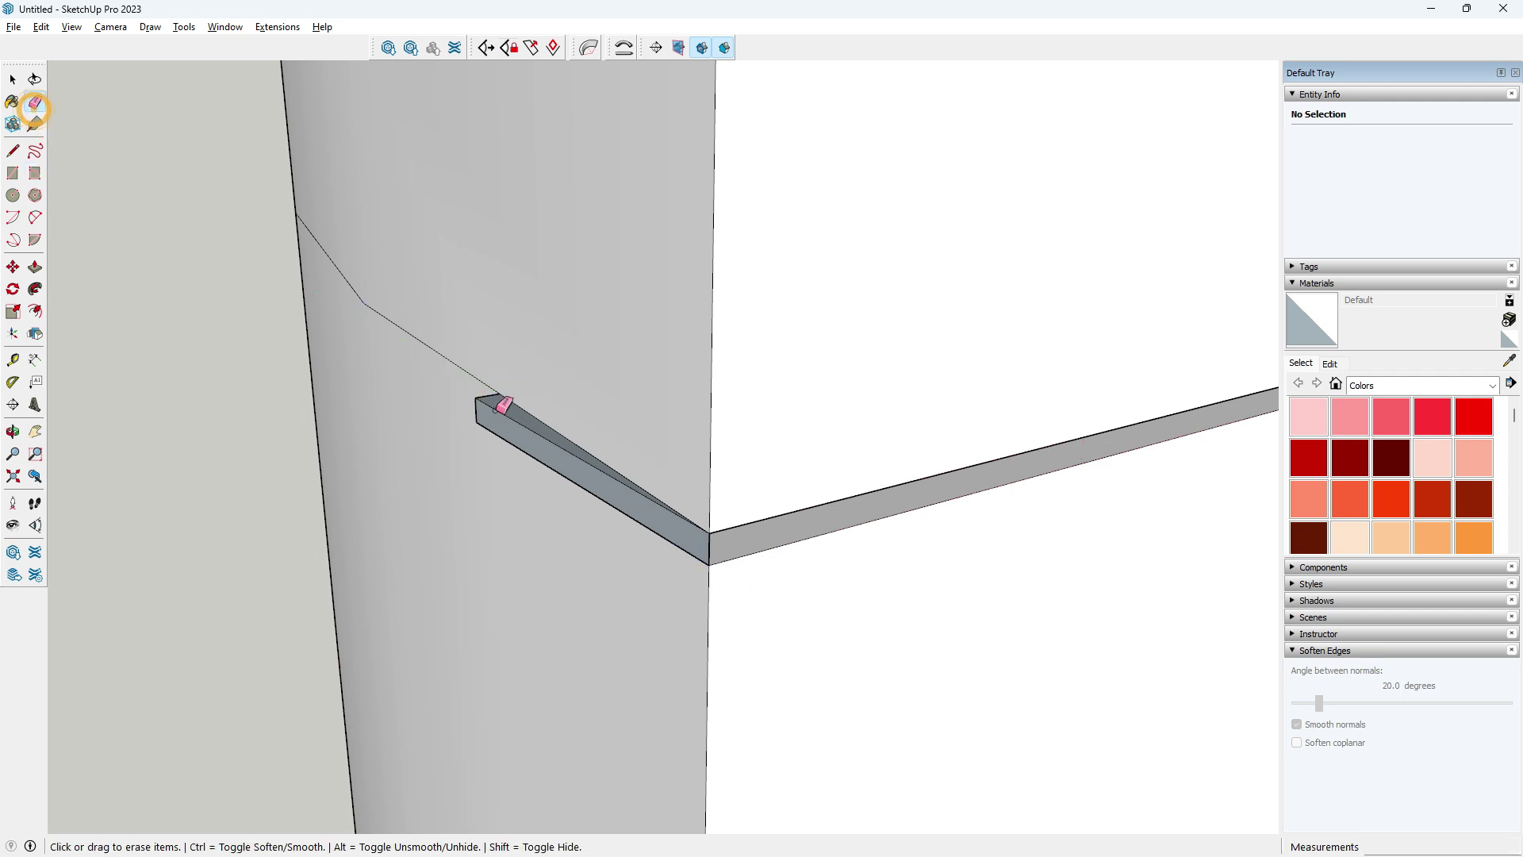
pyautogui.click(476, 408)
# - Orbit and zoom back out to a flatter front view of the whole cabinet
pyautogui.moveTo(716, 542); pyautogui.dragTo(510, 409, button='middle')
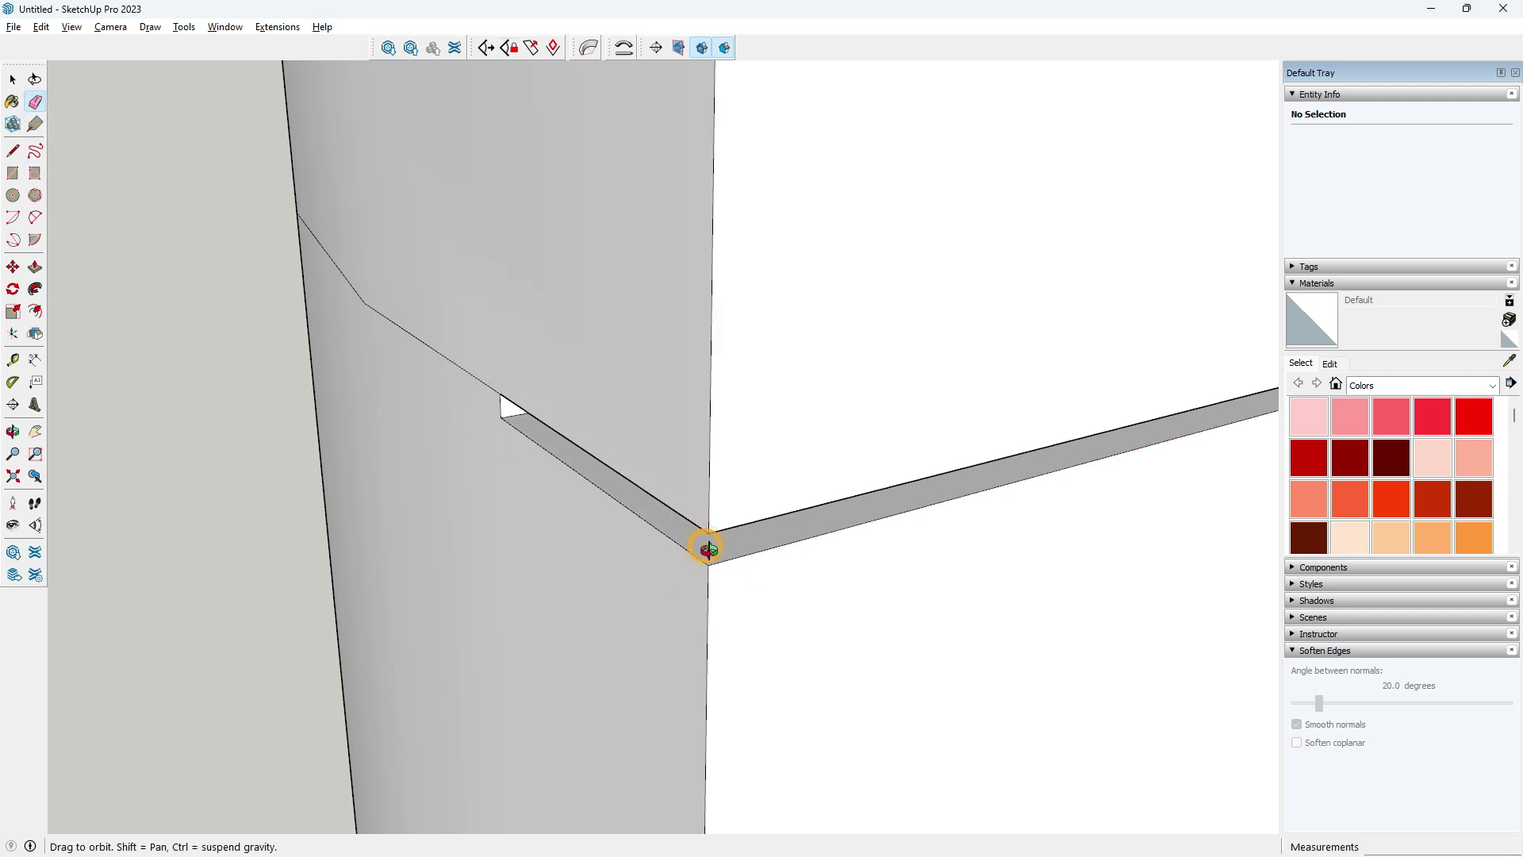
pyautogui.scroll(-5, 422, 480)
pyautogui.scroll(-3, 381, 470)
pyautogui.moveTo(382, 469); pyautogui.dragTo(558, 613, button='middle')
pyautogui.scroll(2, 558, 612)
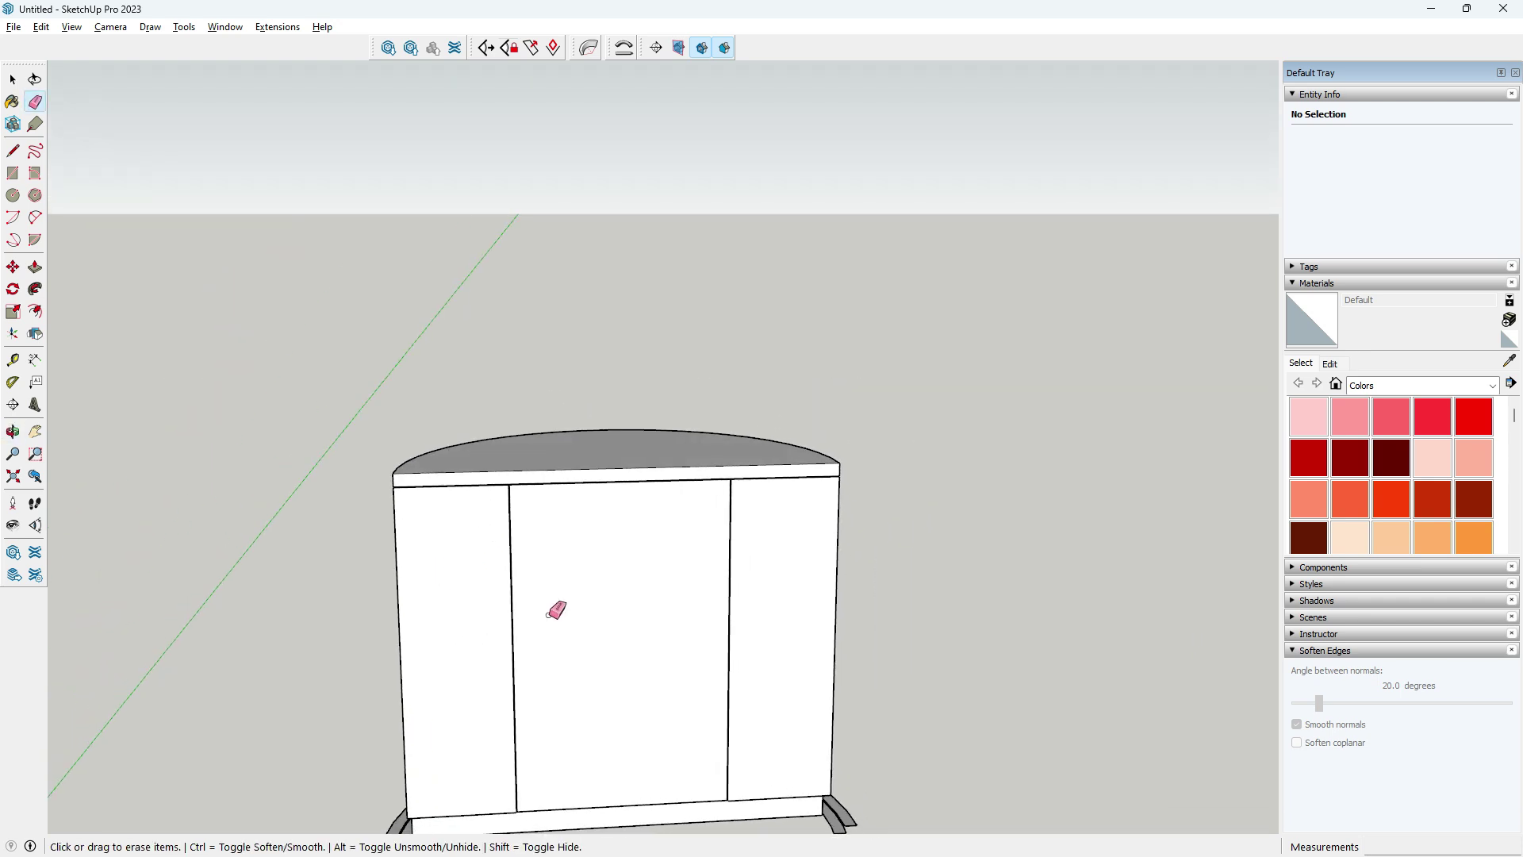
pyautogui.scroll(3, 602, 592)
pyautogui.scroll(1, 443, 504)
pyautogui.scroll(-2, 585, 436)
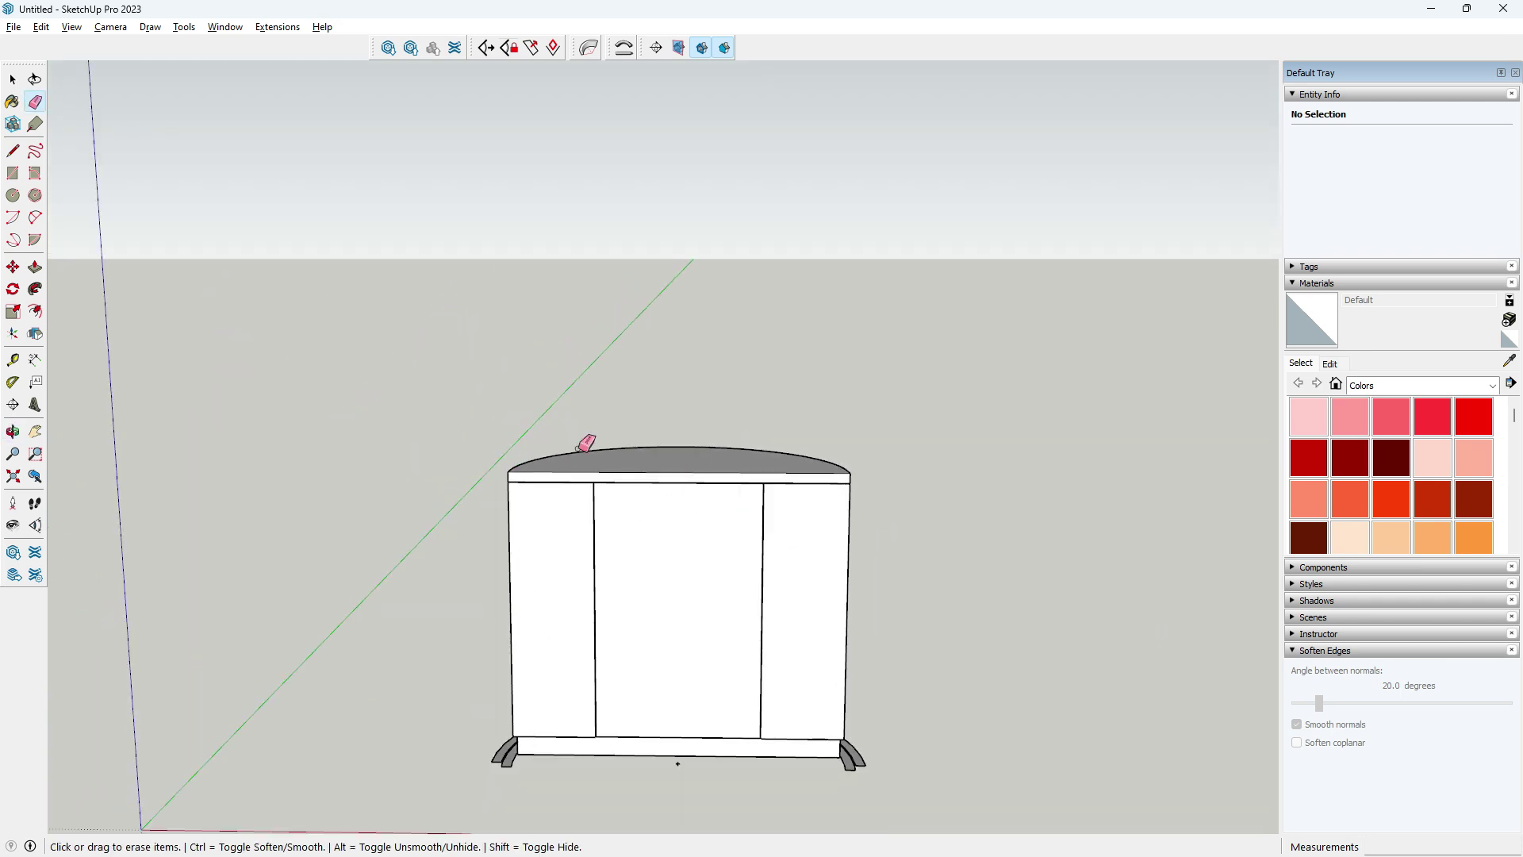
pyautogui.click(13, 79)
pyautogui.scroll(2, 633, 524)
pyautogui.scroll(1, 585, 578)
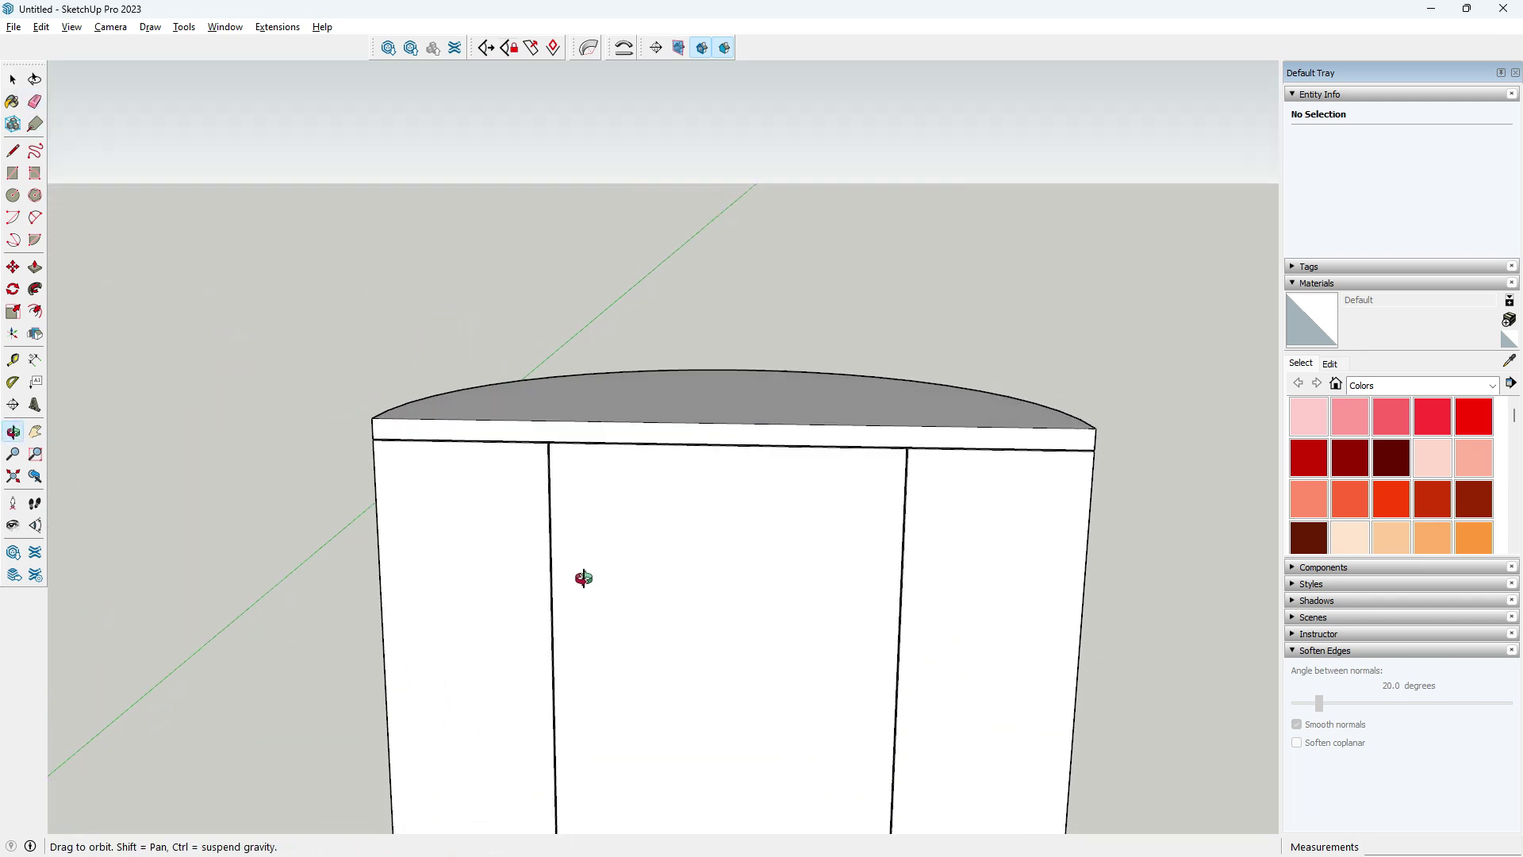
pyautogui.scroll(2, 610, 574)
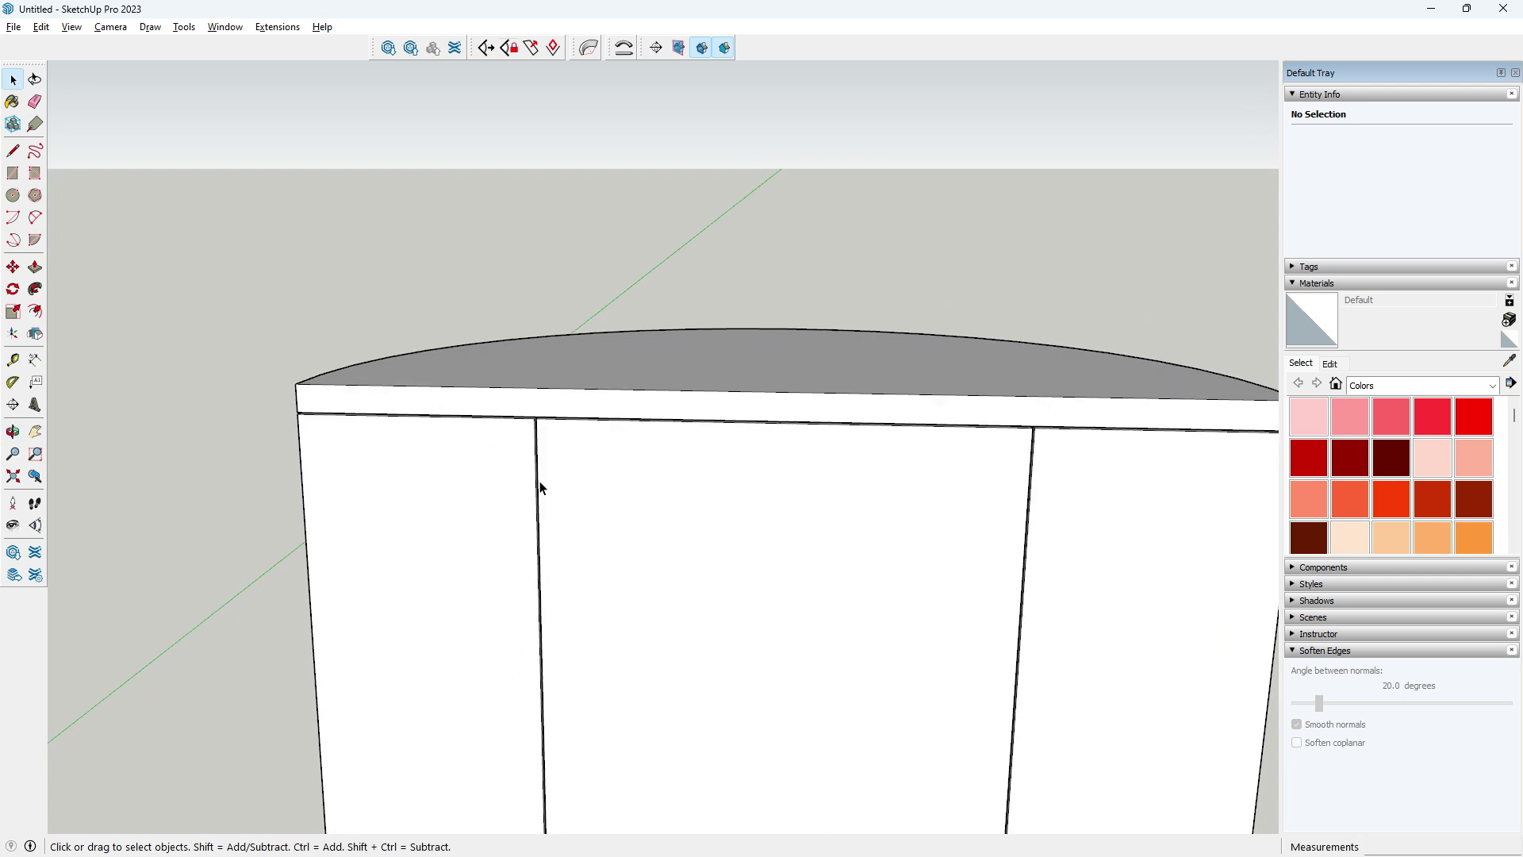
# - Start dividing the left panel's vertical line into segments, then orbit the cabinet
pyautogui.rightClick(541, 487)
pyautogui.click(592, 566)
pyautogui.scroll(-2, 603, 558)
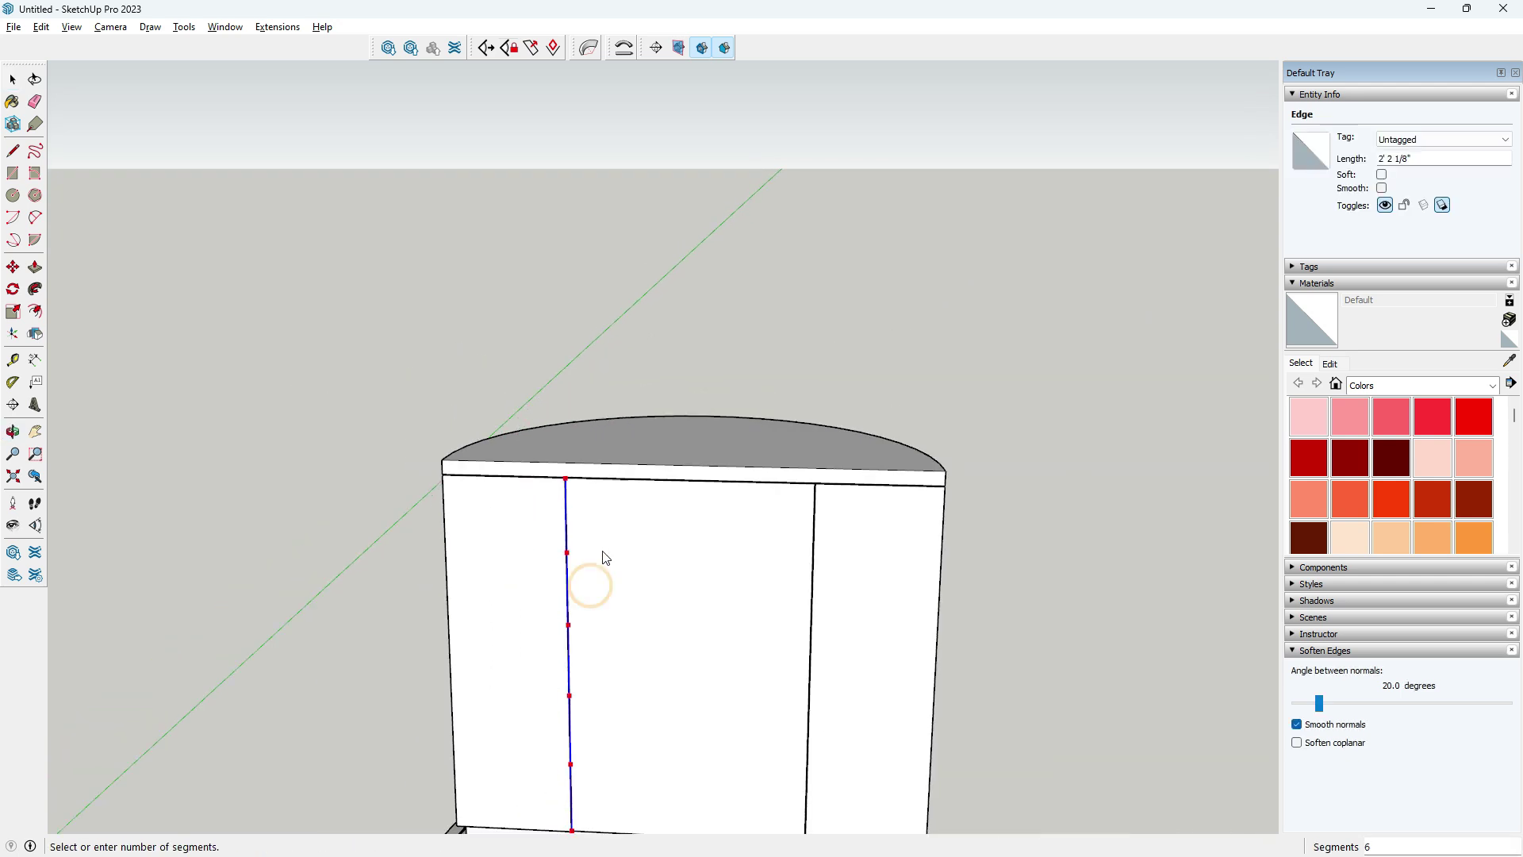
pyautogui.scroll(-2, 603, 558)
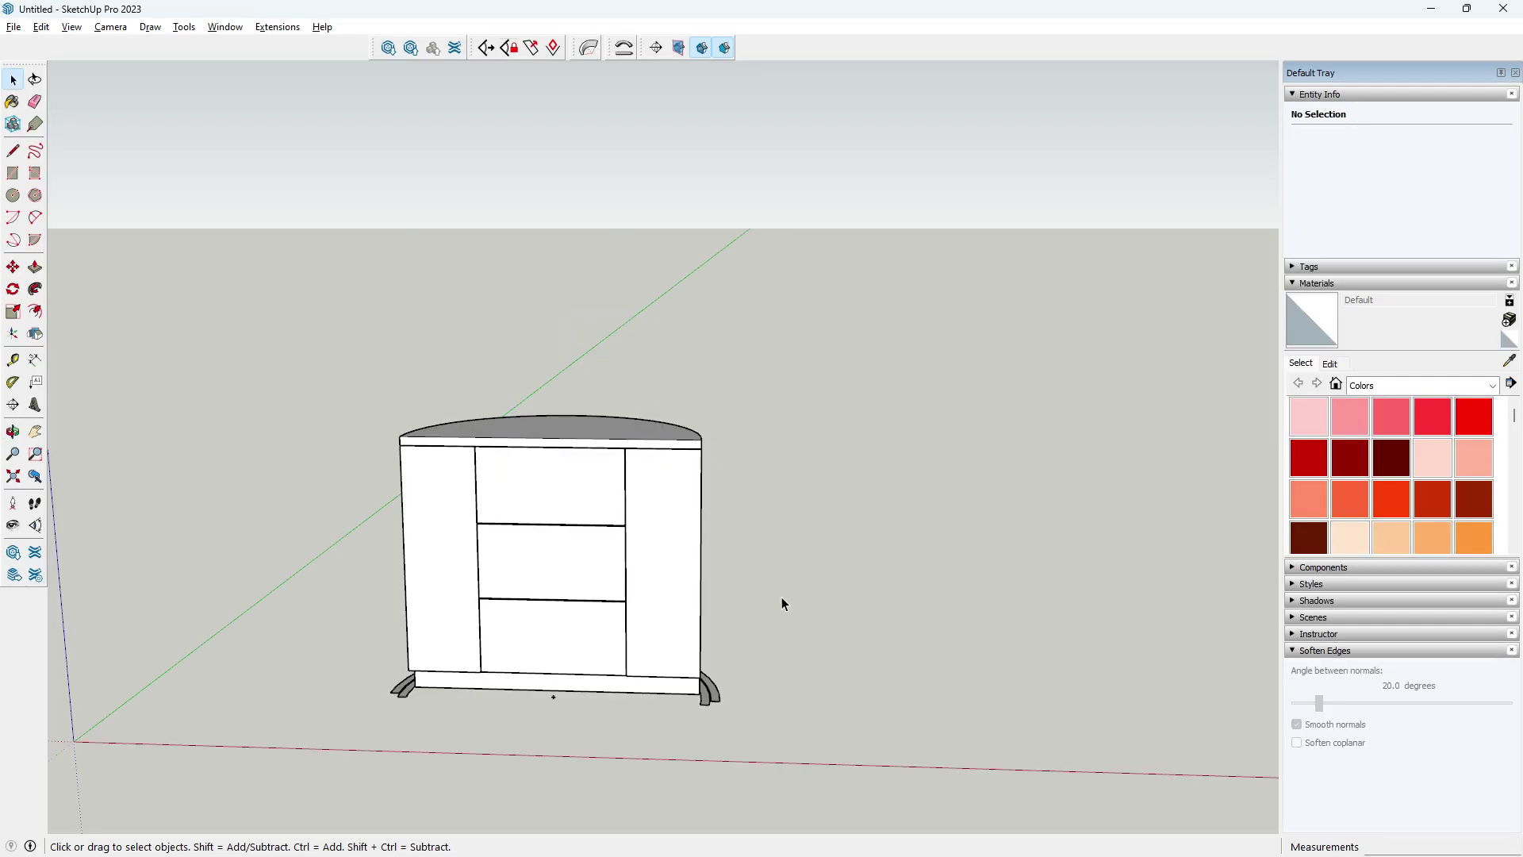
pyautogui.moveTo(782, 596); pyautogui.dragTo(717, 759, button='middle')
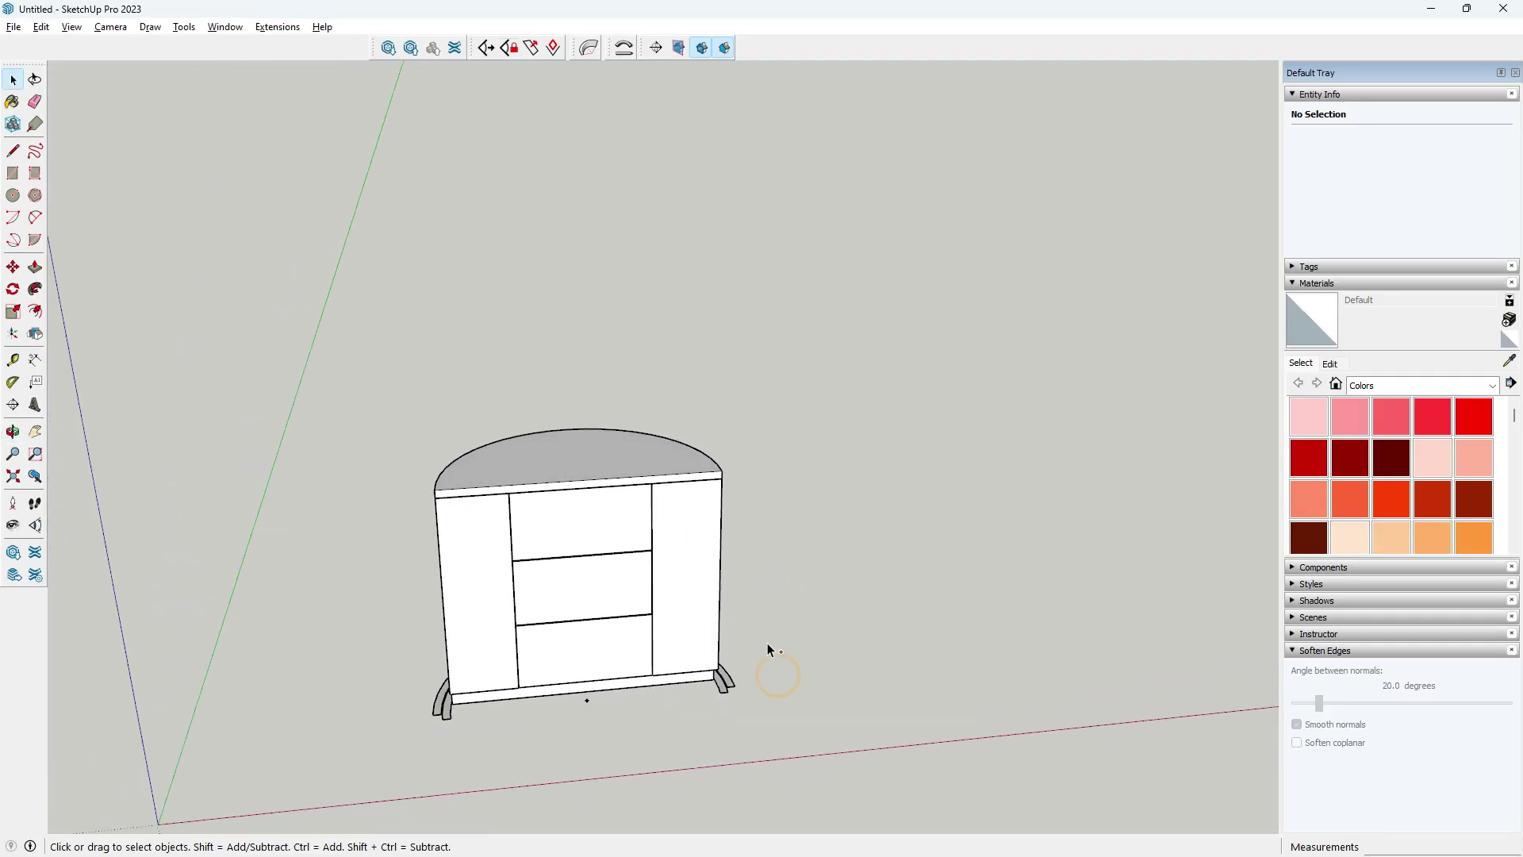
# - Save the cabinet model to the Desktop as 'final video'
pyautogui.hotkey('ctrl', 's')
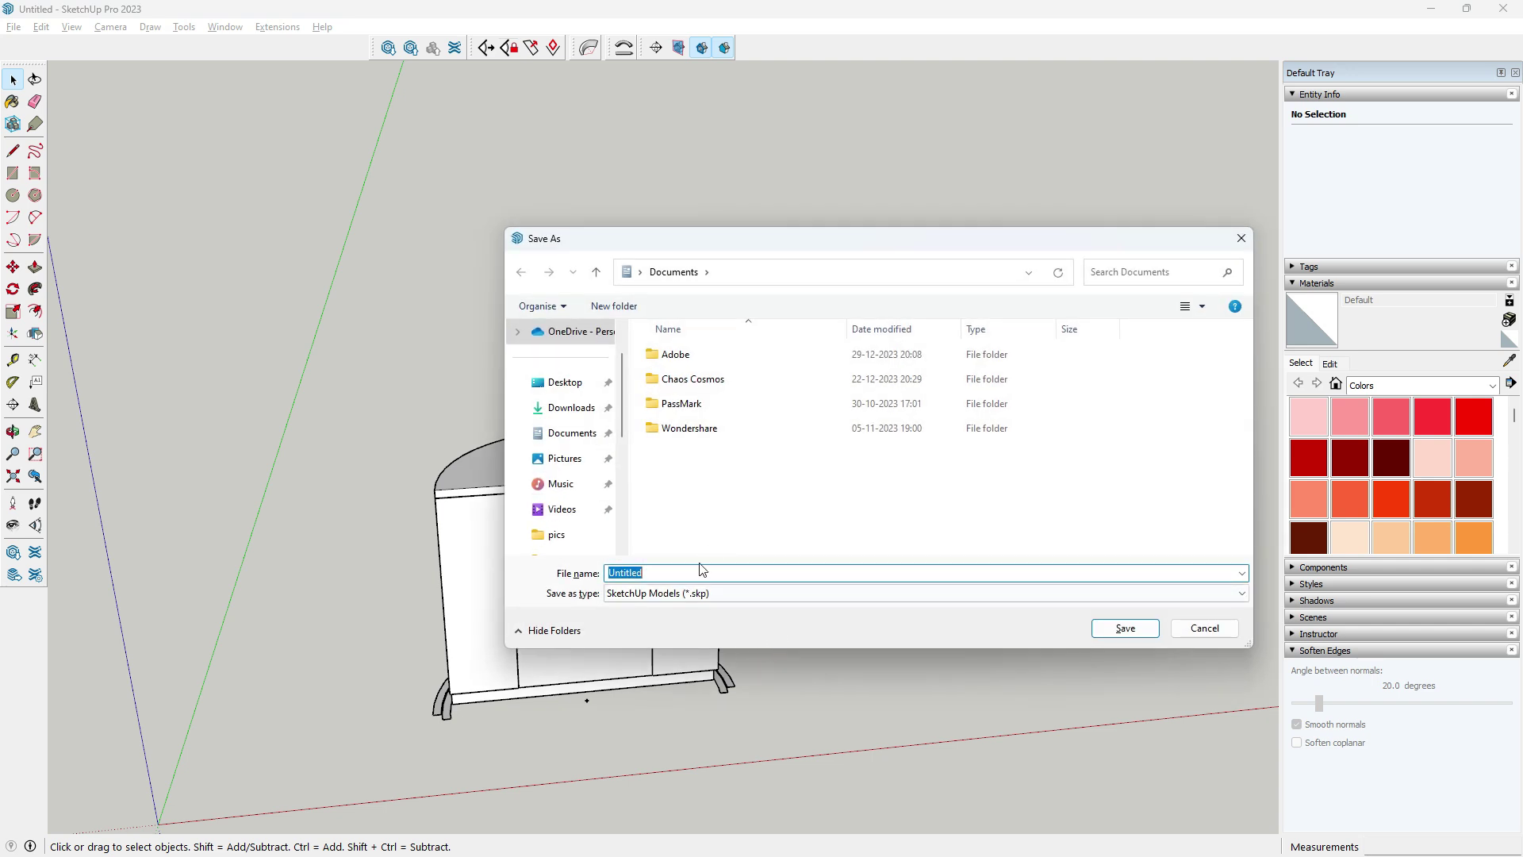
pyautogui.click(565, 382)
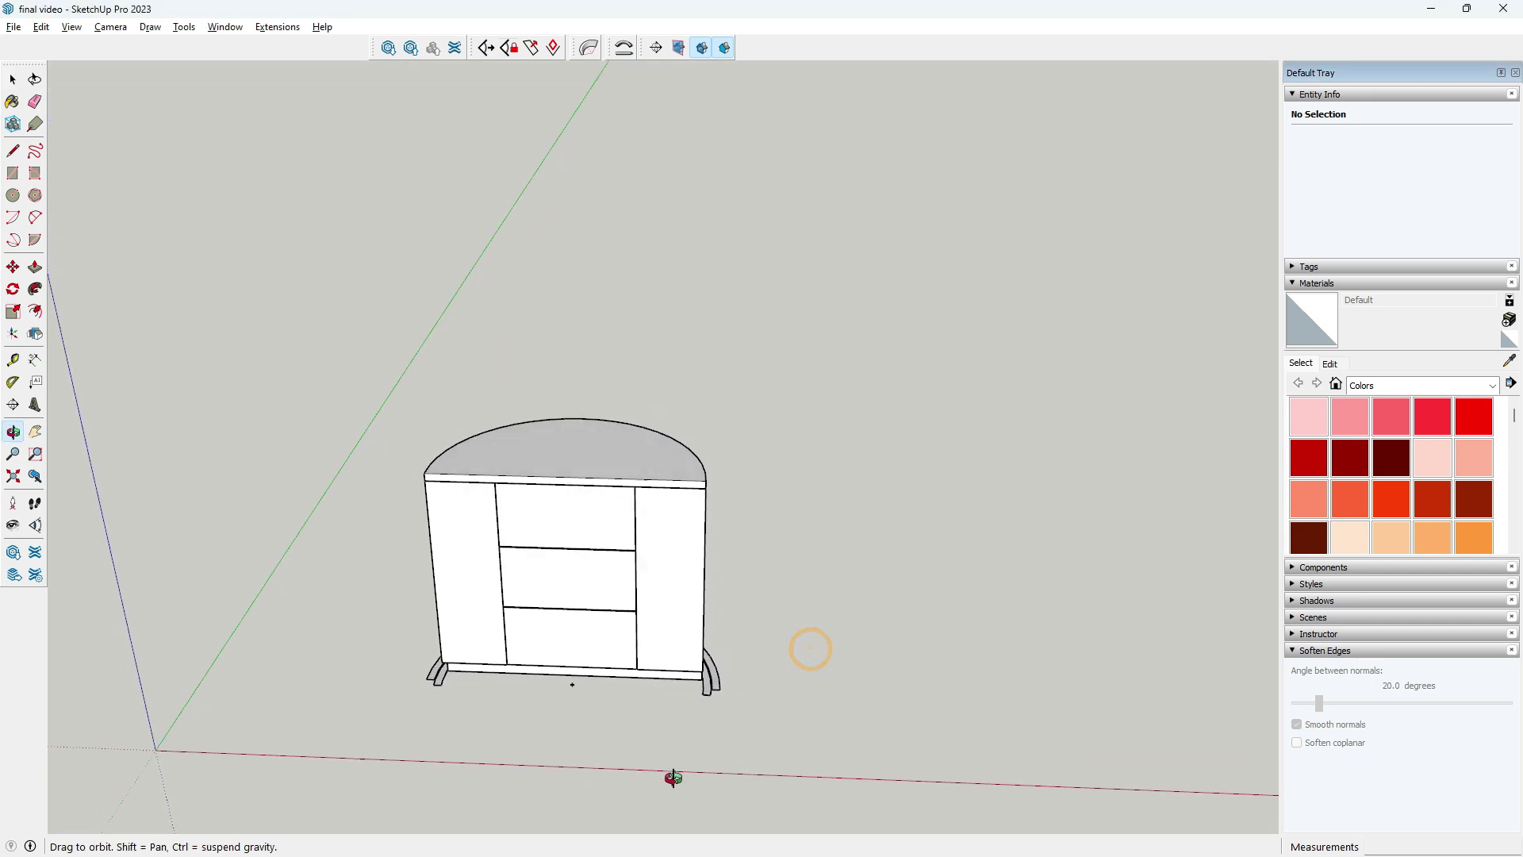
pyautogui.moveTo(809, 645)
pyautogui.mouseDown(button='middle')
pyautogui.moveTo(425, 680)
pyautogui.moveTo(369, 707)
pyautogui.moveTo(418, 525)
pyautogui.mouseUp(button='middle')
pyautogui.scroll(5, 424, 680)
pyautogui.scroll(5, 454, 696)
pyautogui.scroll(-5, 454, 679)
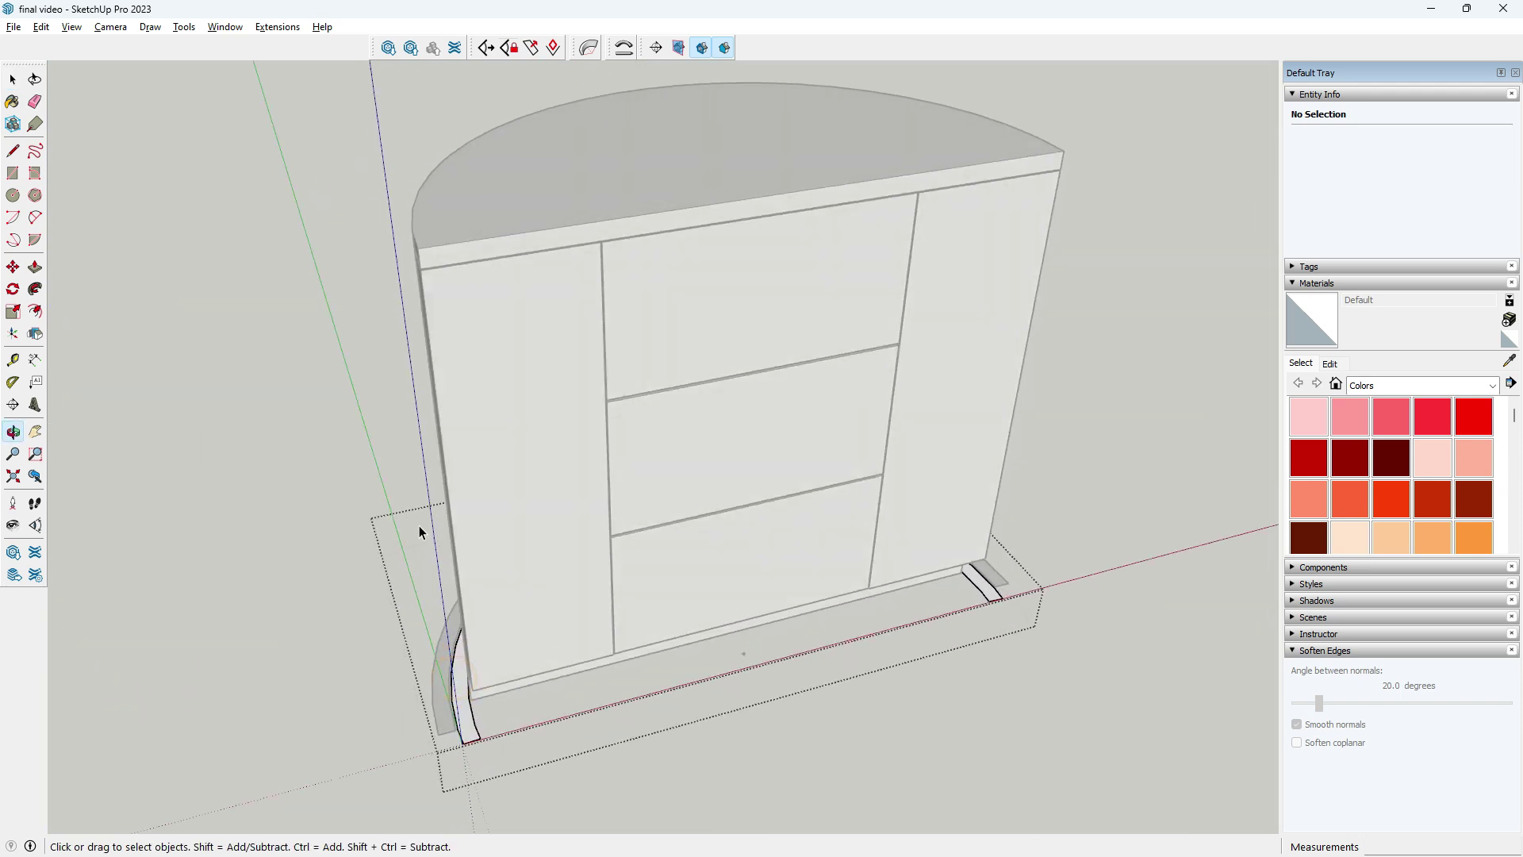
# - Push/pull the curved side face of the base band upward into a tall panel
pyautogui.click(34, 265)
pyautogui.click(437, 675)
pyautogui.scroll(-3, 442, 674)
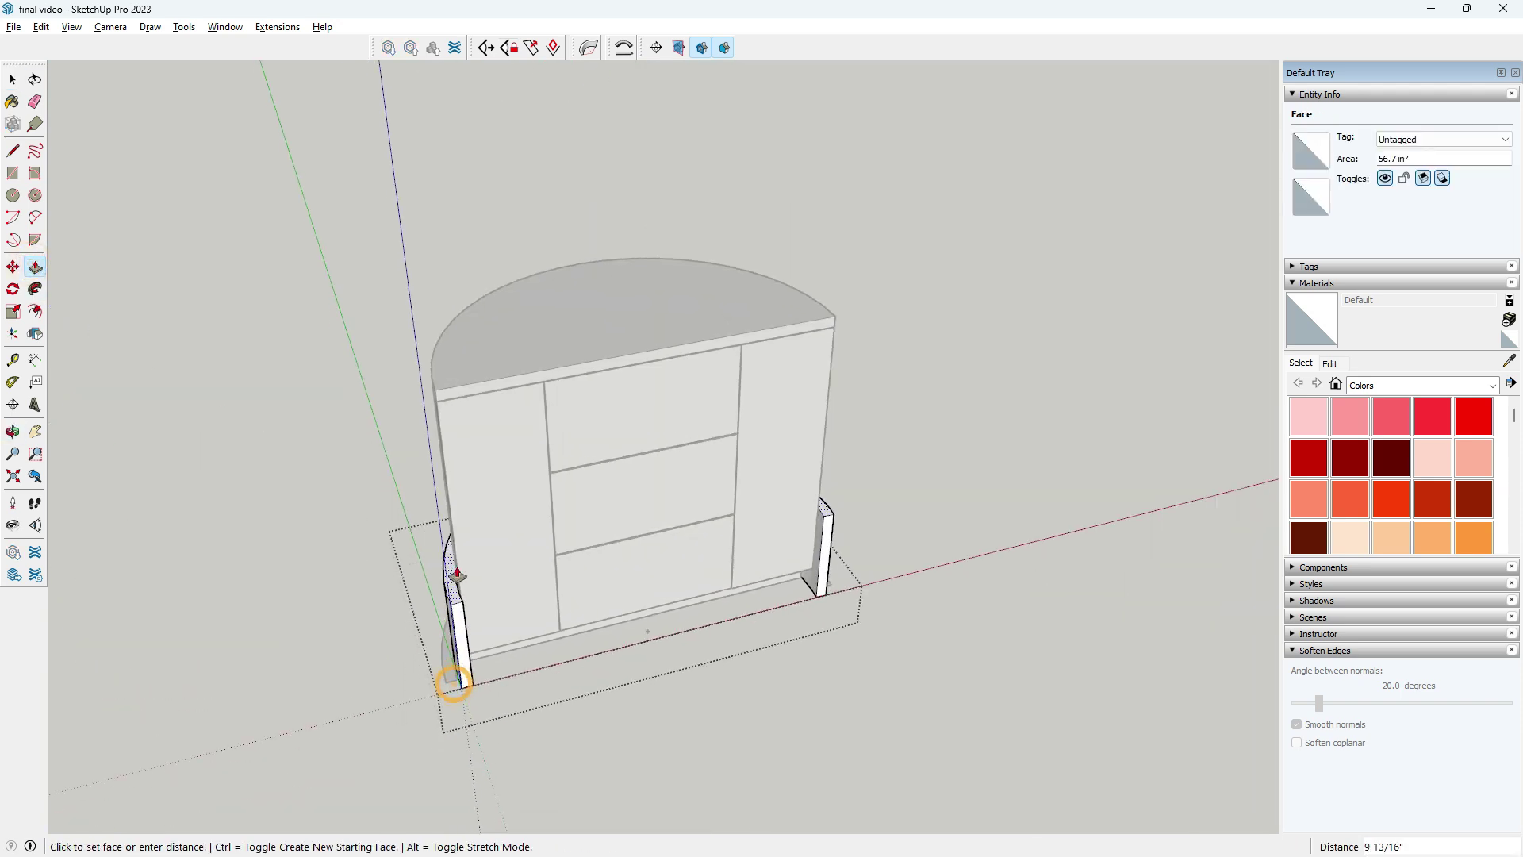
pyautogui.scroll(-3, 442, 658)
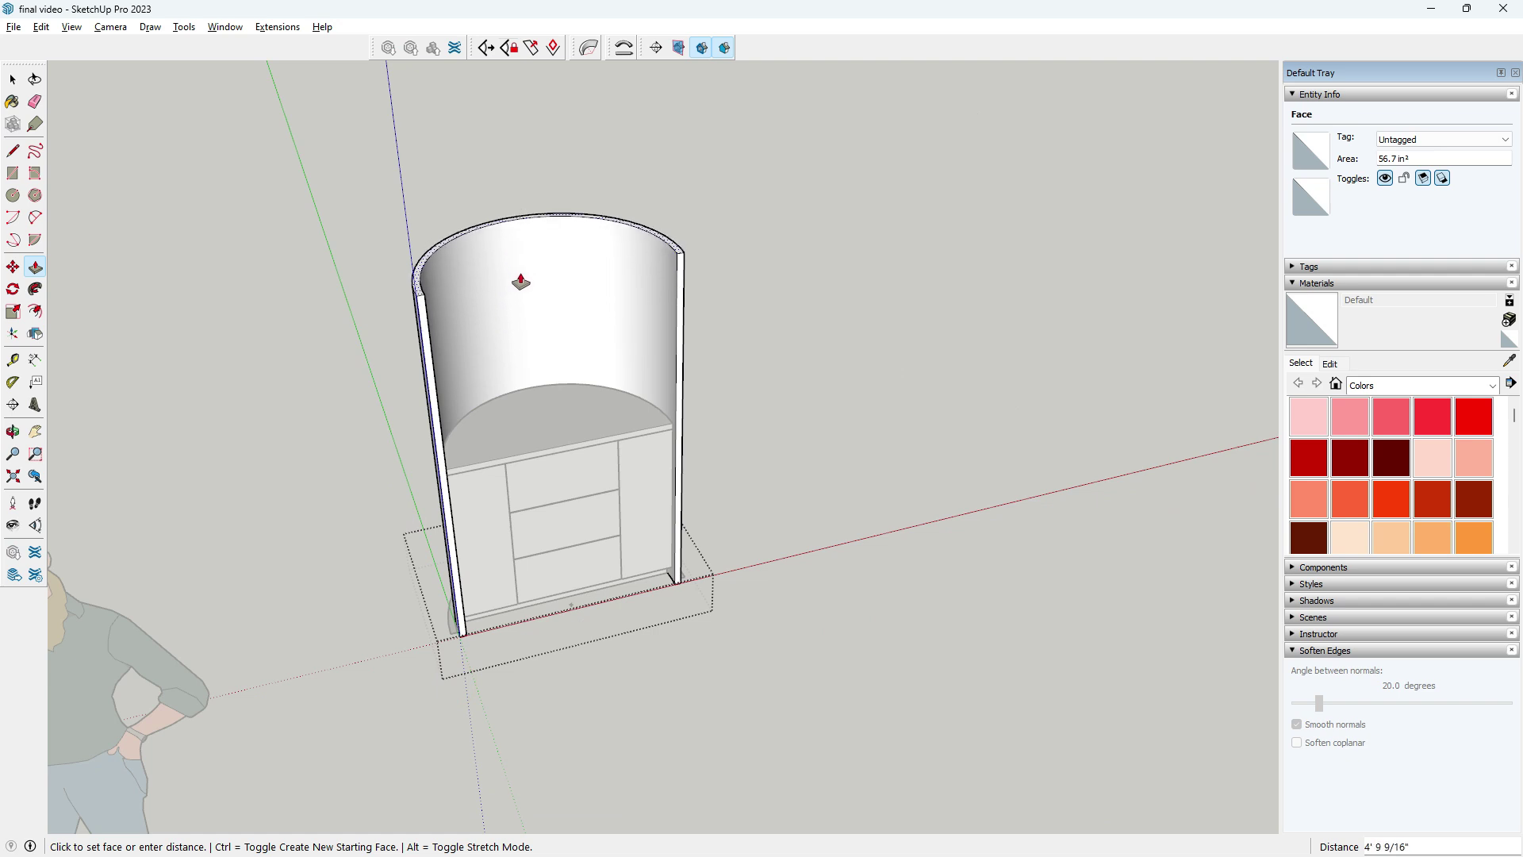
pyautogui.press('Return')
pyautogui.scroll(-3, 577, 544)
pyautogui.moveTo(578, 544)
pyautogui.mouseDown(button='middle')
pyautogui.moveTo(476, 431)
pyautogui.moveTo(681, 663)
pyautogui.moveTo(540, 607)
pyautogui.mouseUp(button='middle')
pyautogui.scroll(2, 535, 609)
pyautogui.scroll(2, 535, 609)
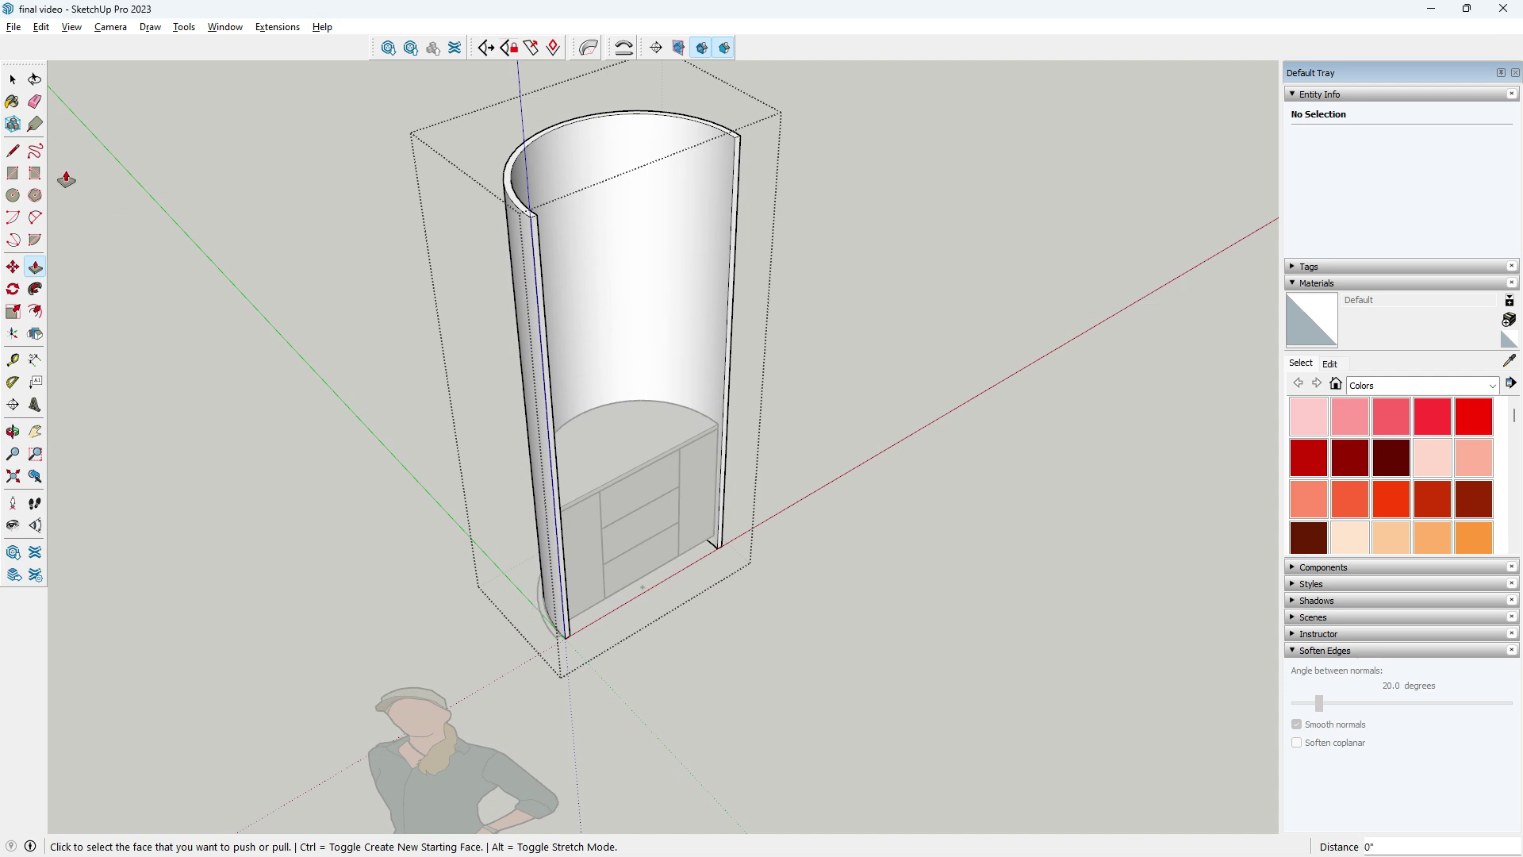
pyautogui.press('space')
# - Inside the curved strip's group, raise its thin face 7' to form the second layer
pyautogui.moveTo(555, 555); pyautogui.dragTo(476, 544, button='middle')
pyautogui.scroll(3, 576, 624)
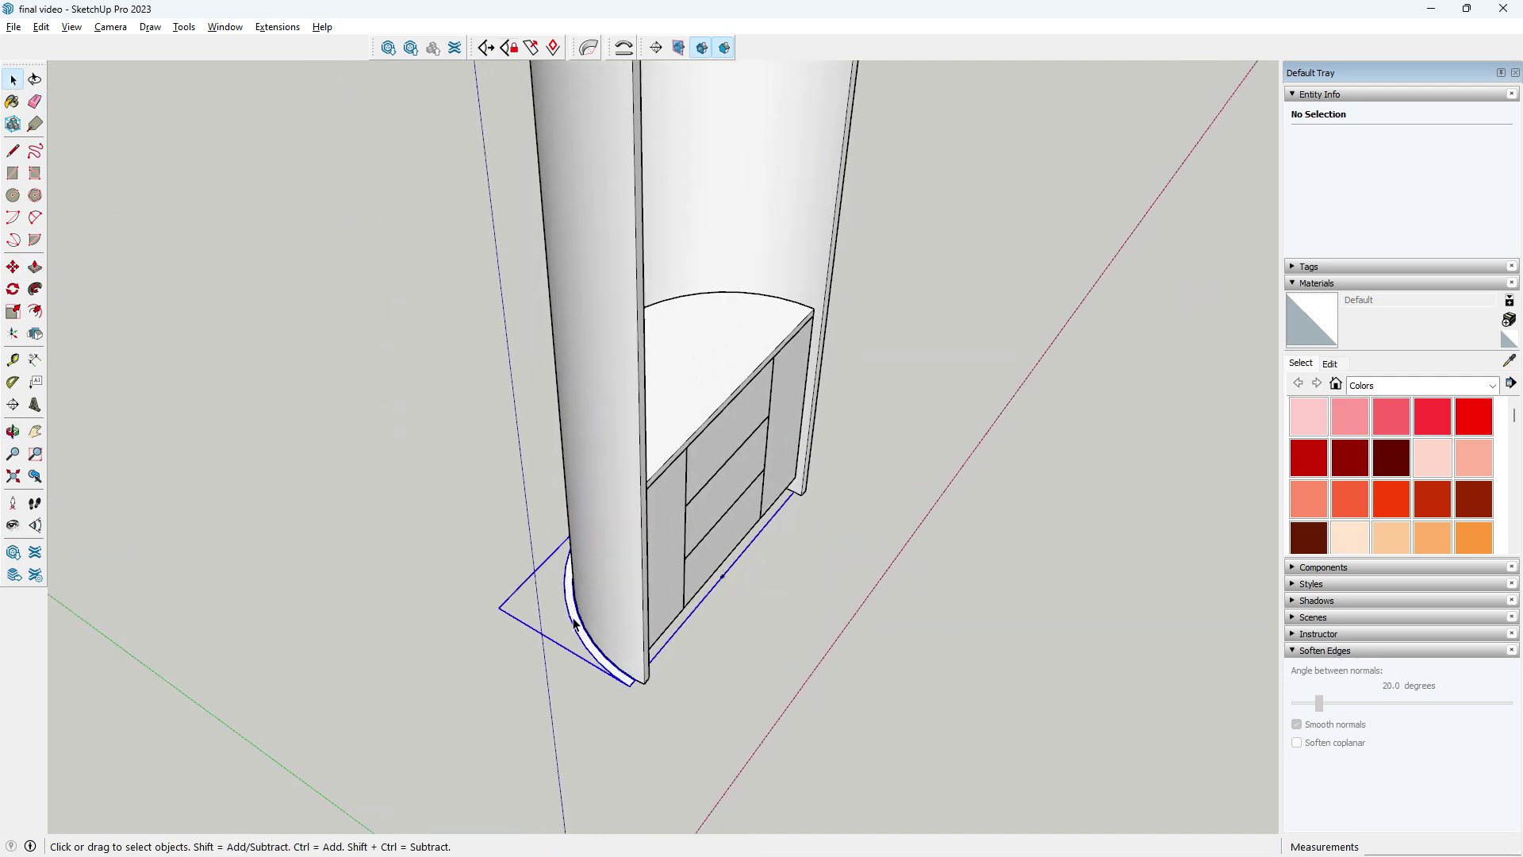
pyautogui.doubleClick(576, 624)
pyautogui.press('p')
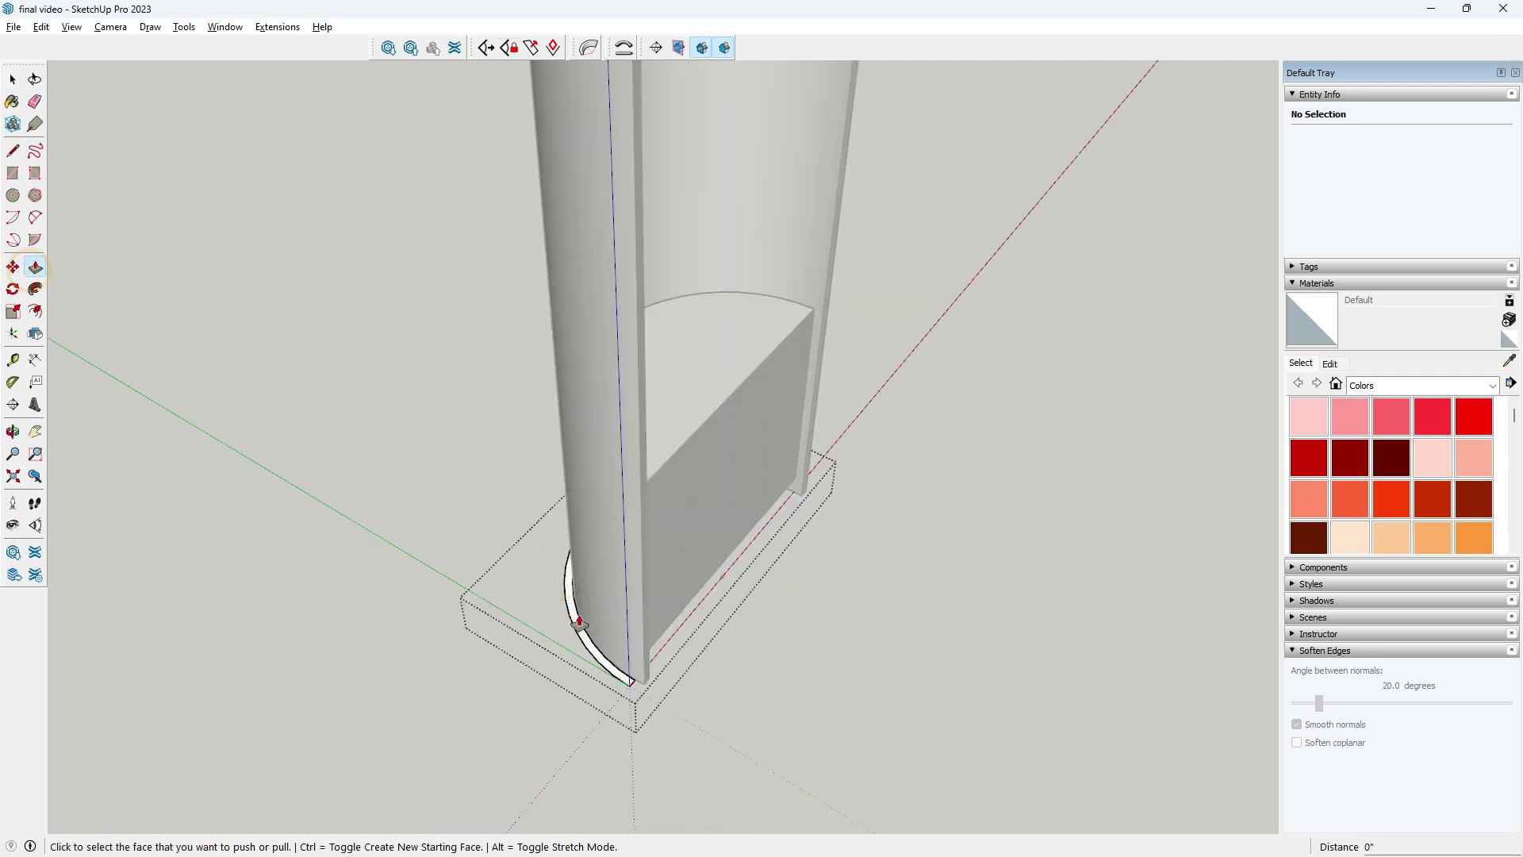
pyautogui.click(579, 625)
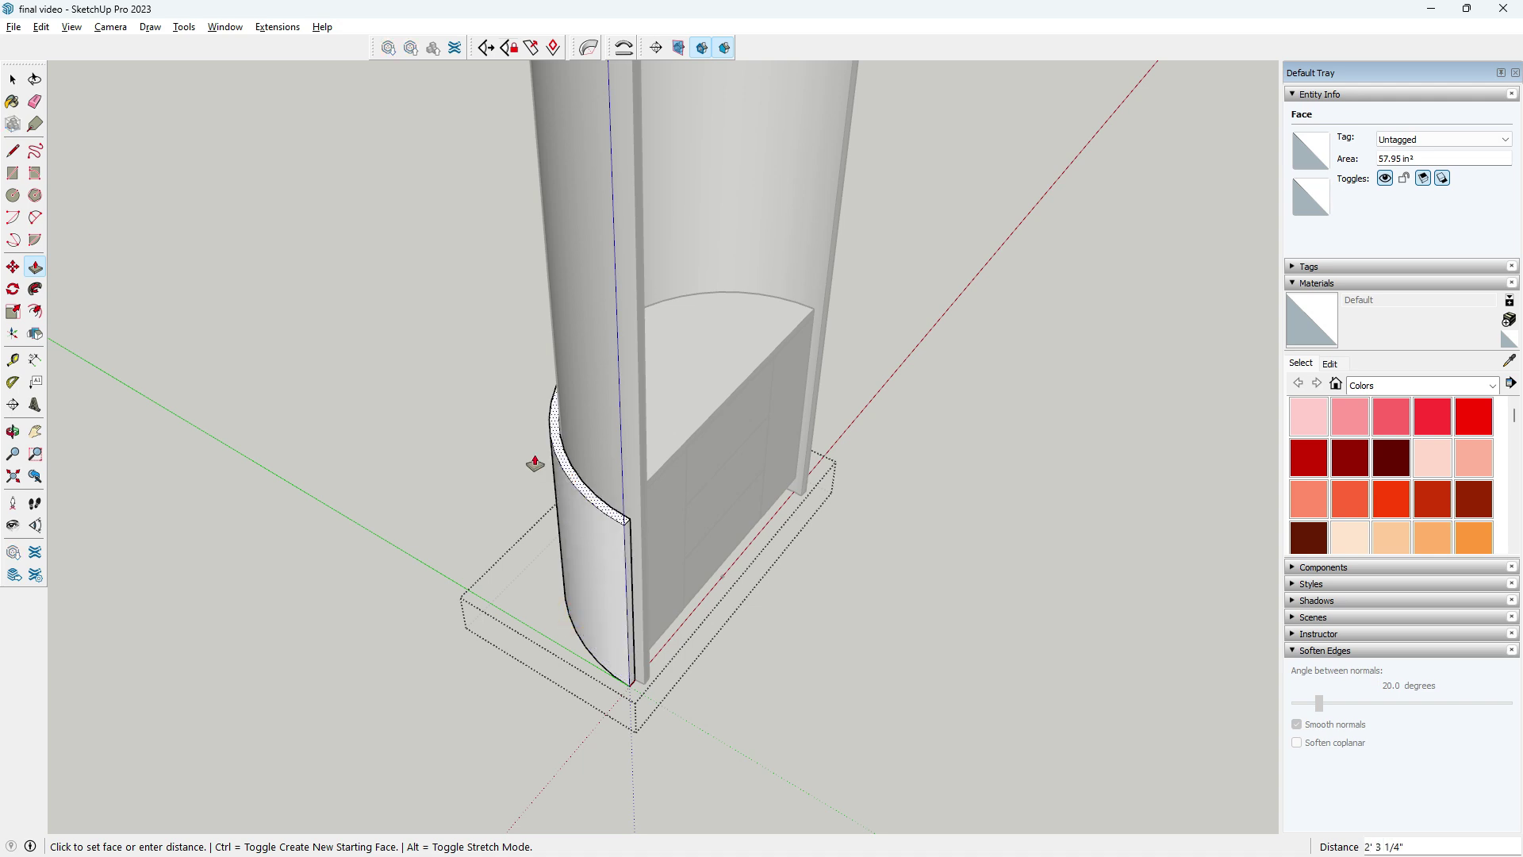
pyautogui.press('Return')
pyautogui.scroll(-5, 479, 568)
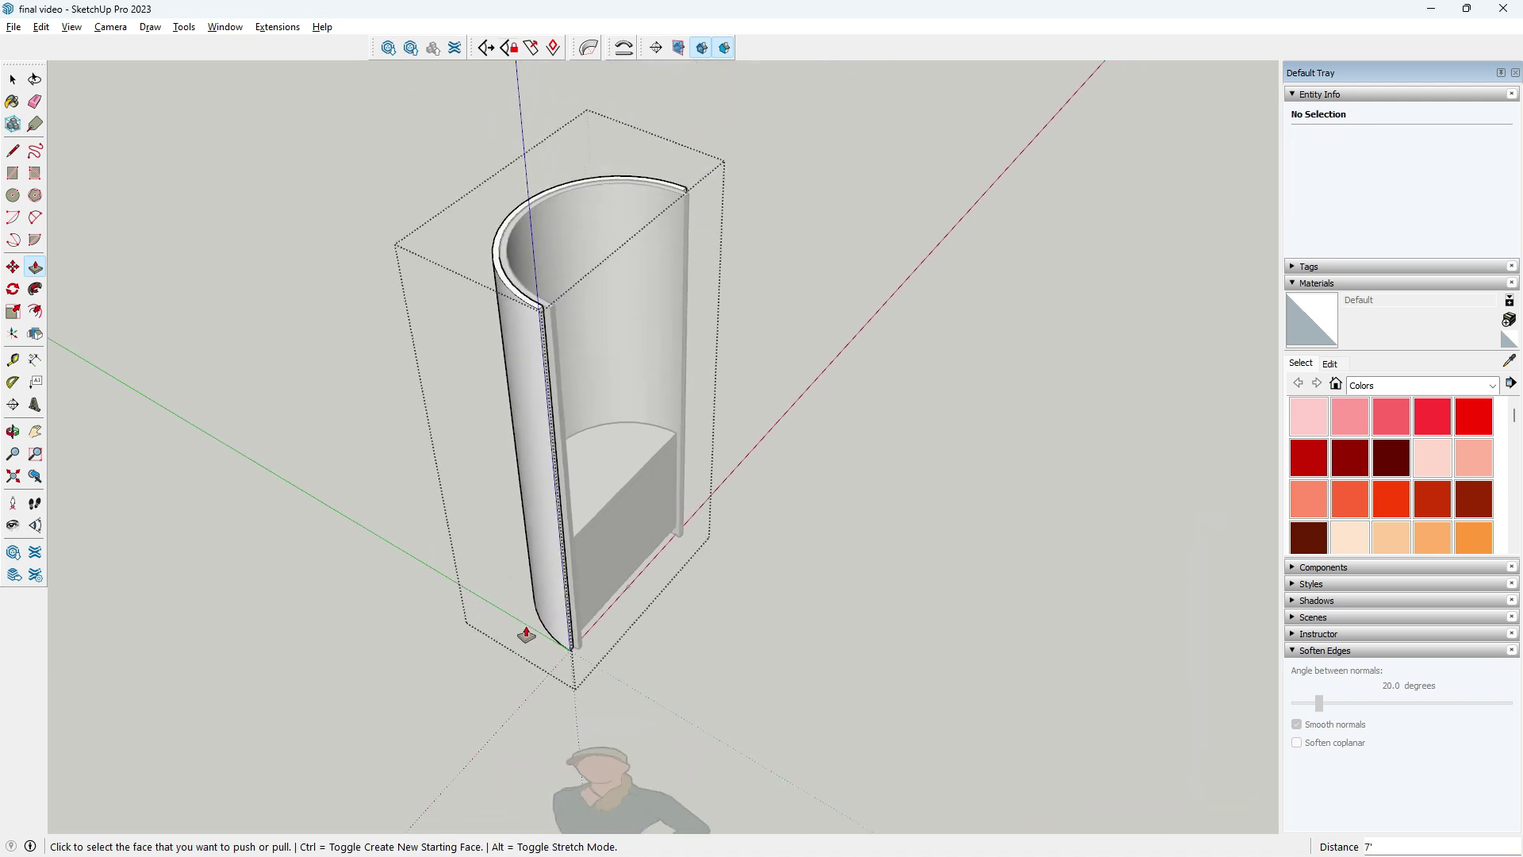
pyautogui.scroll(-2, 520, 636)
# - Orbit around the tall two-layer curved wall to inspect the whole cabinet
pyautogui.click(13, 102)
pyautogui.scroll(5, 508, 635)
pyautogui.scroll(-3, 527, 630)
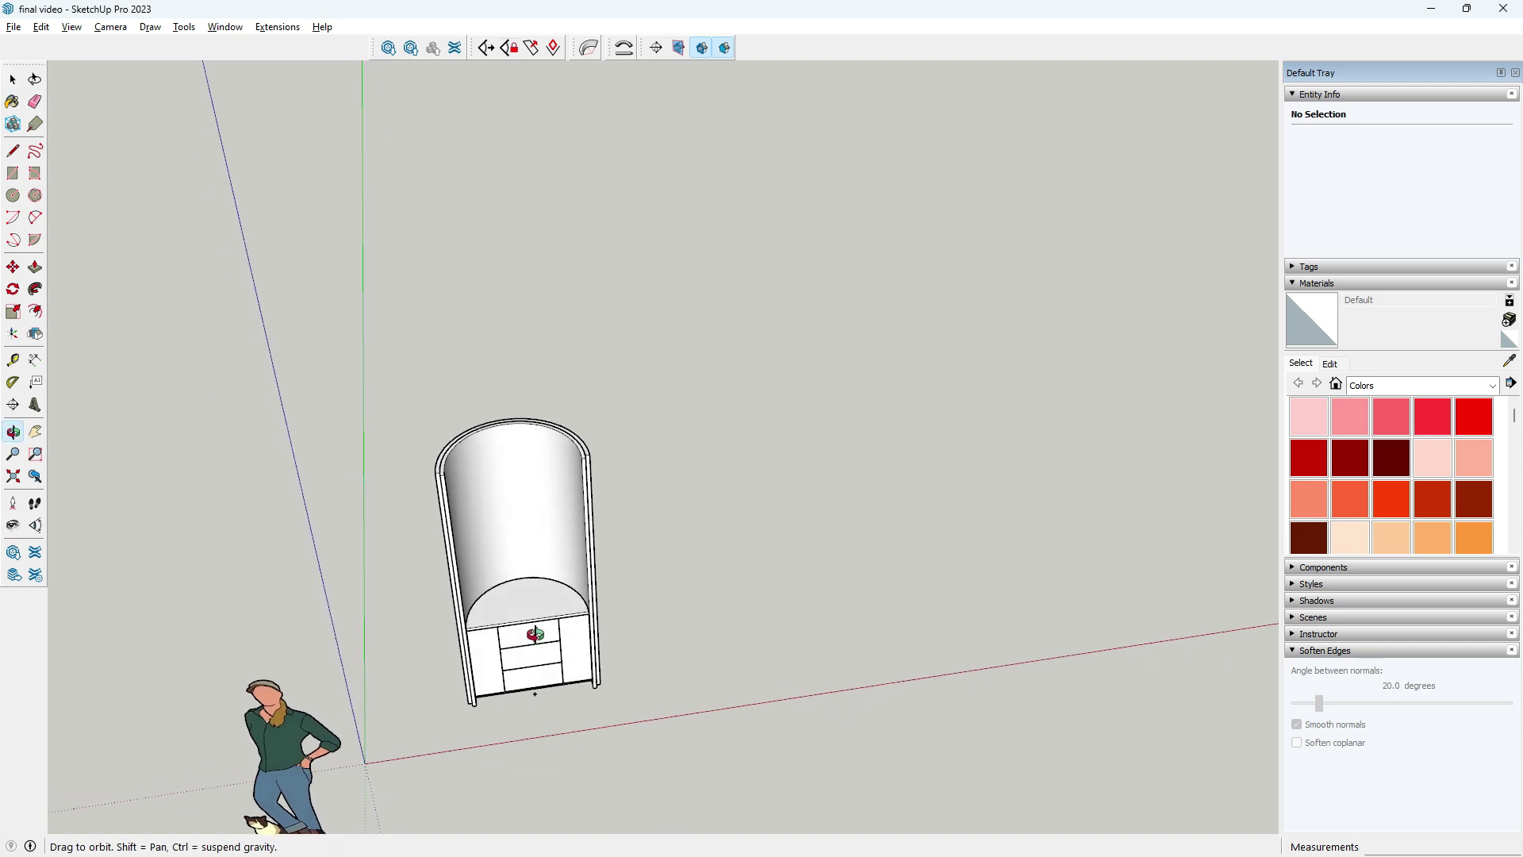
pyautogui.scroll(4, 527, 452)
pyautogui.moveTo(526, 453)
pyautogui.mouseDown(button='middle')
pyautogui.moveTo(563, 432)
pyautogui.moveTo(503, 404)
pyautogui.mouseUp(button='middle')
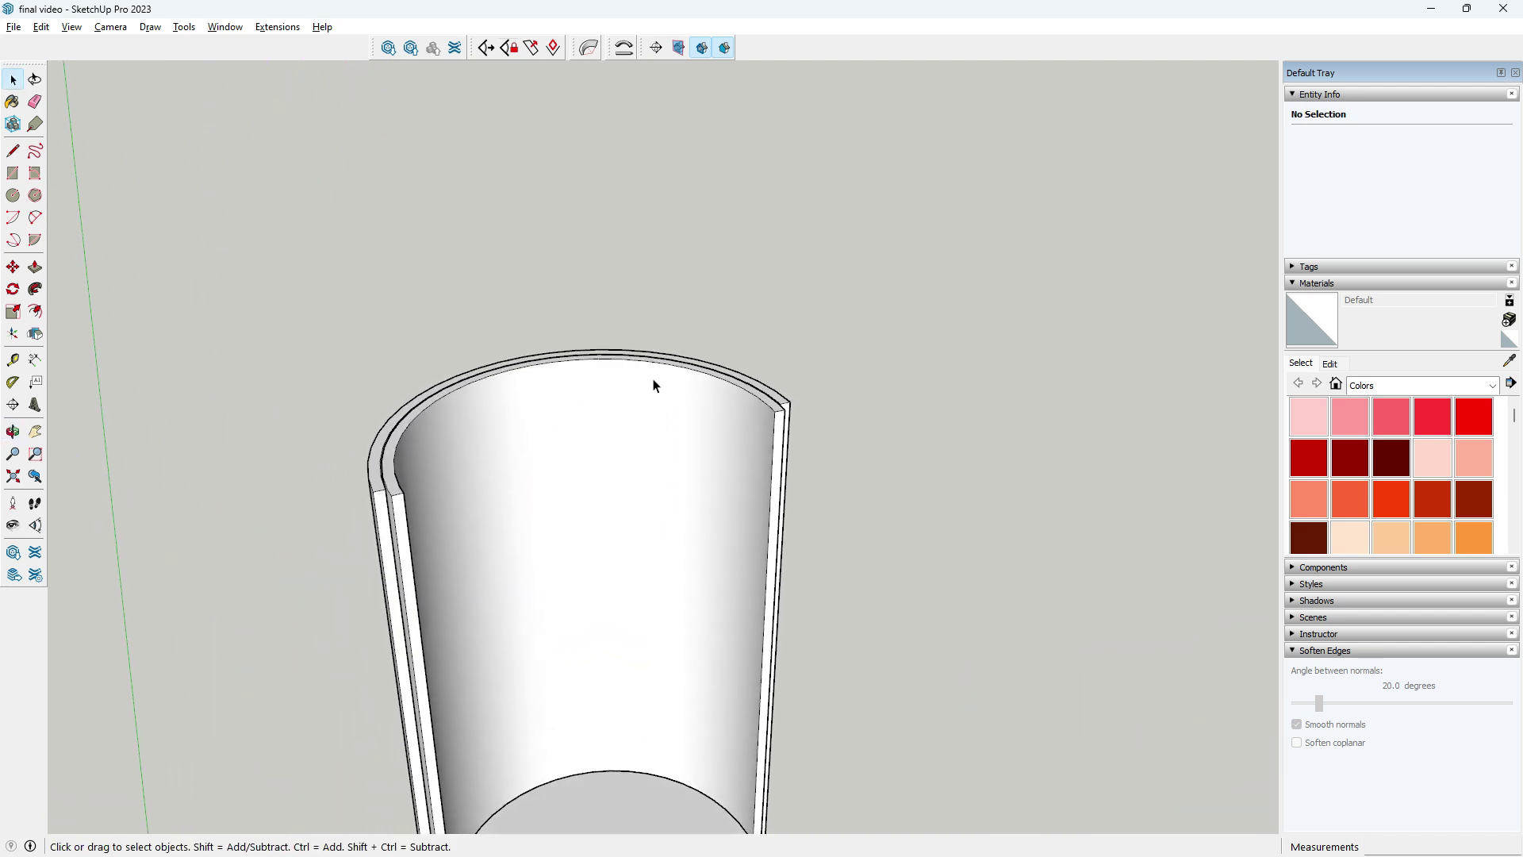
pyautogui.scroll(-3, 626, 373)
pyautogui.moveTo(592, 354); pyautogui.dragTo(537, 405, button='middle')
pyautogui.scroll(-3, 523, 420)
pyautogui.scroll(-2, 562, 687)
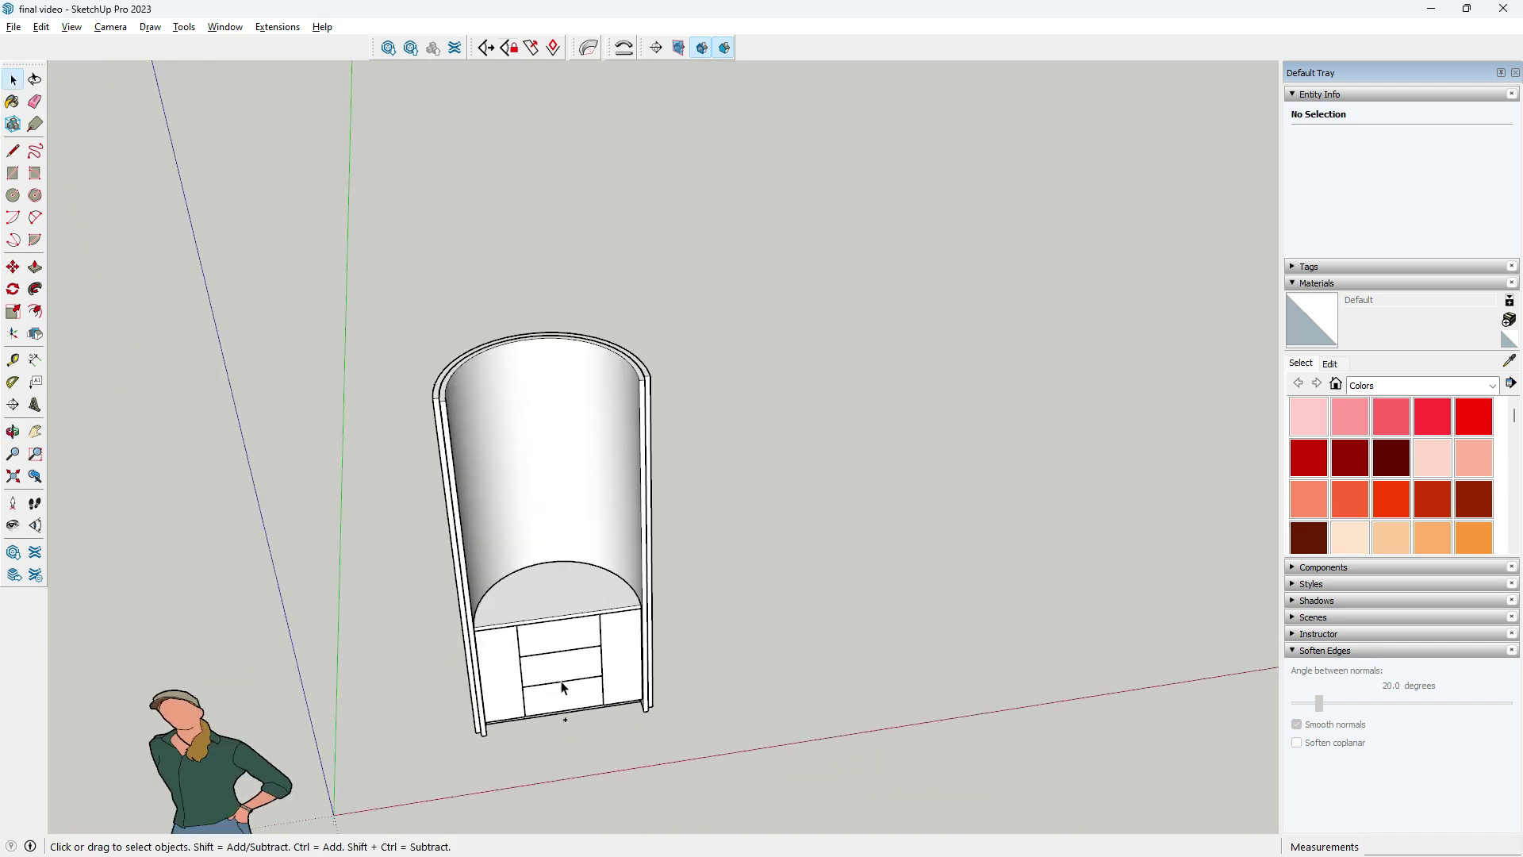
pyautogui.scroll(2, 561, 687)
pyautogui.click(12, 151)
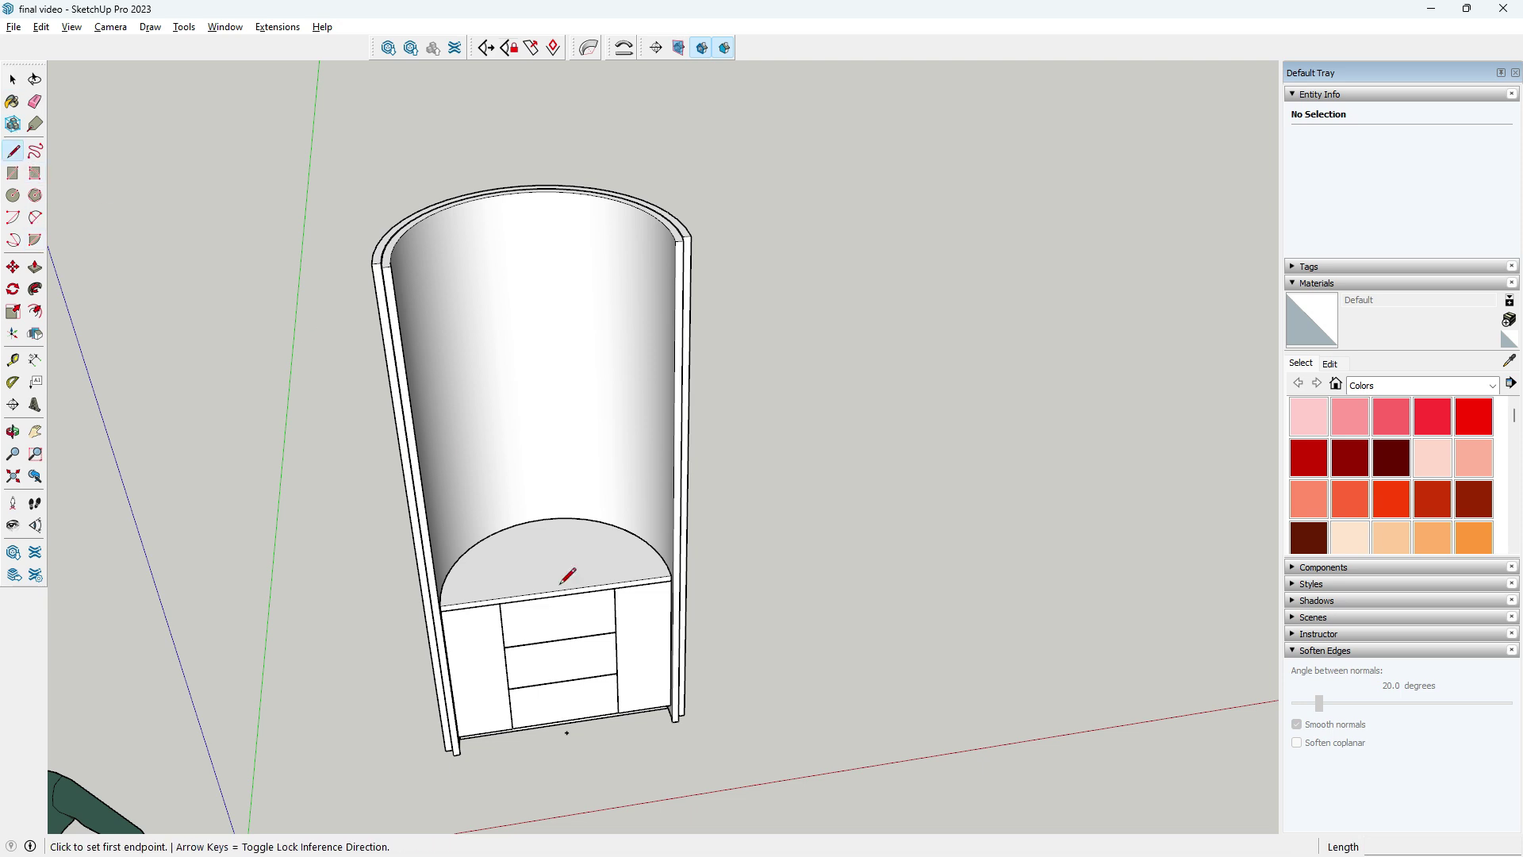
# - Draw a 7' vertical line up from the cabinet base
pyautogui.click(567, 731)
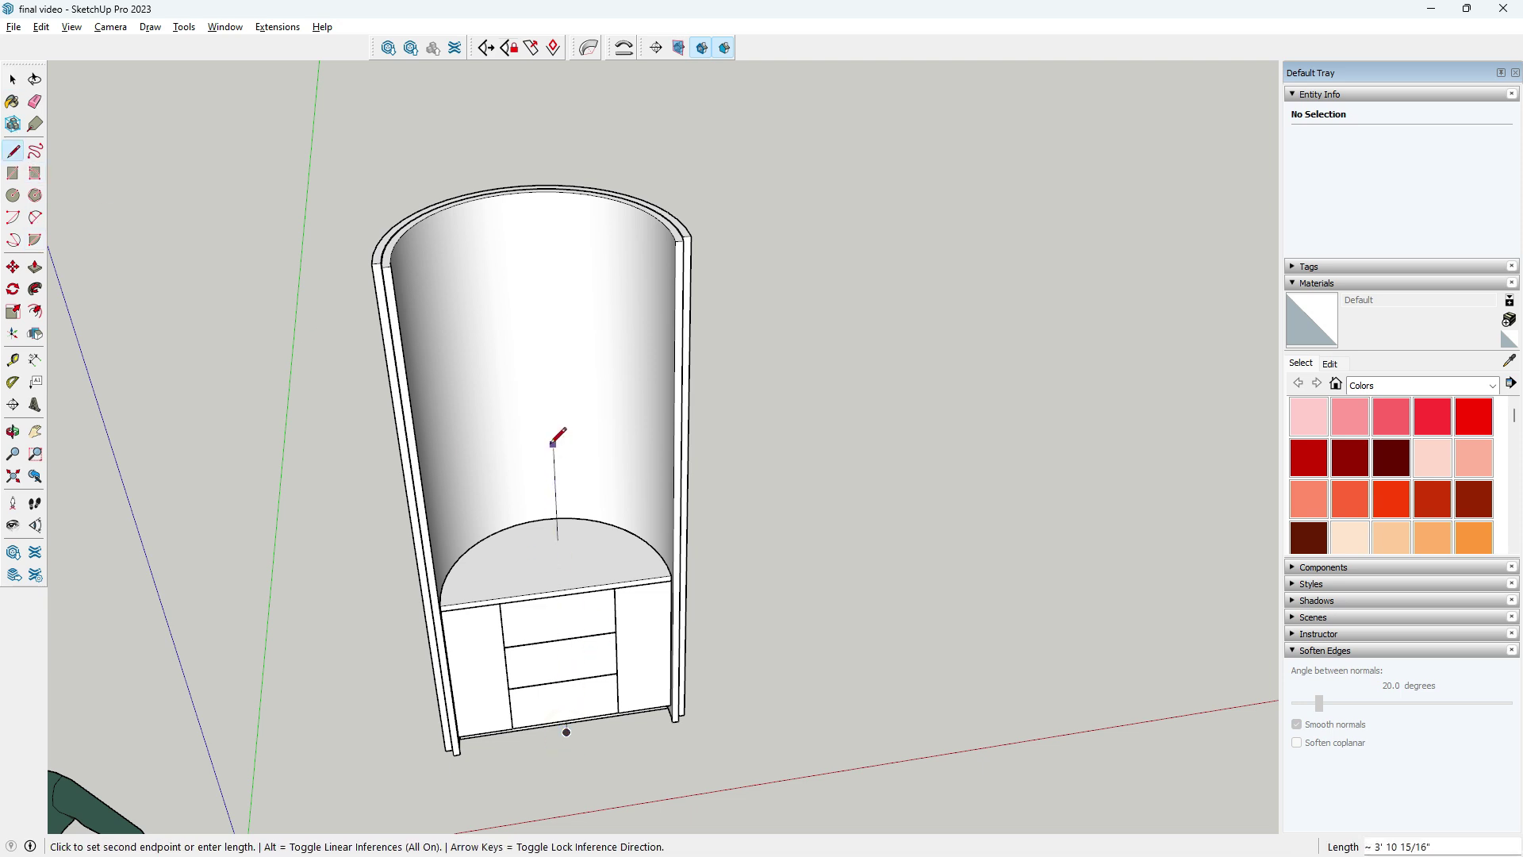
pyautogui.click(533, 248)
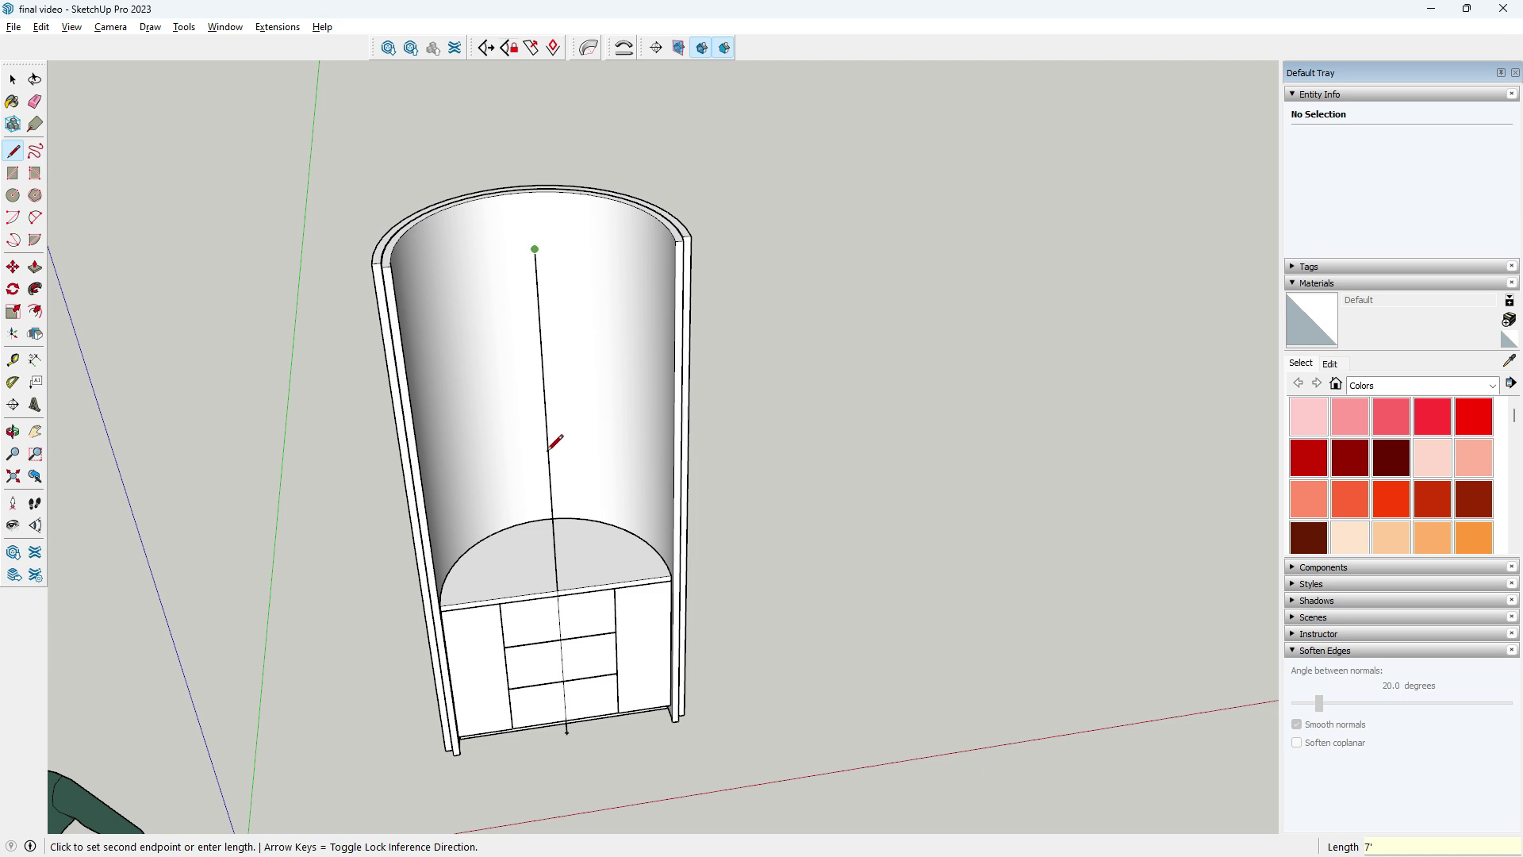
pyautogui.moveTo(537, 452); pyautogui.dragTo(629, 543, button='middle')
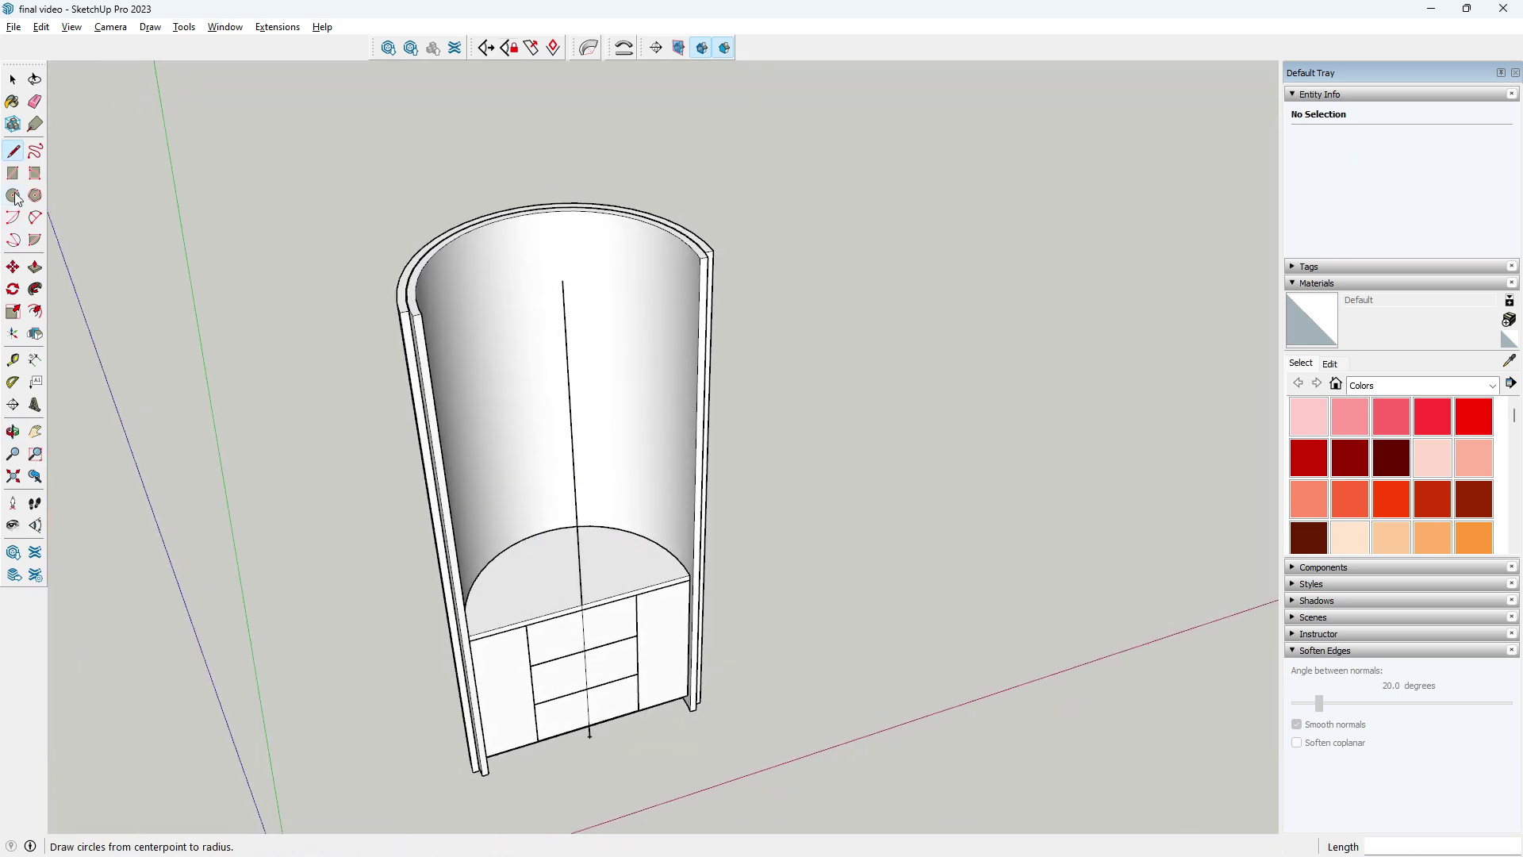
# - Draw a 1'7" radius circle on the line's top, set to 48 segments
pyautogui.click(13, 195)
pyautogui.moveTo(458, 432); pyautogui.dragTo(569, 456, button='middle')
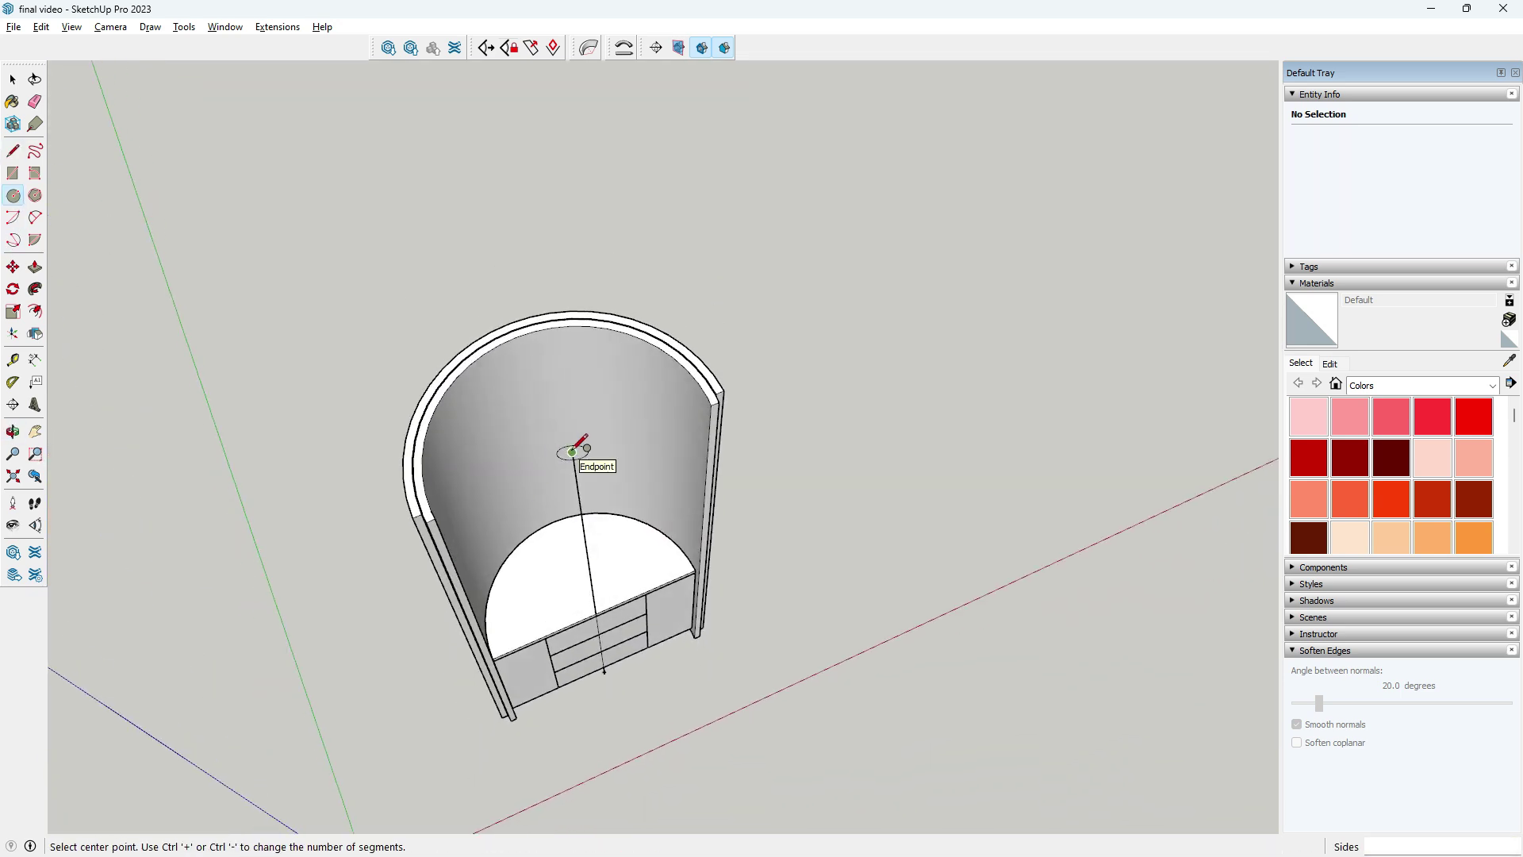
pyautogui.click(572, 452)
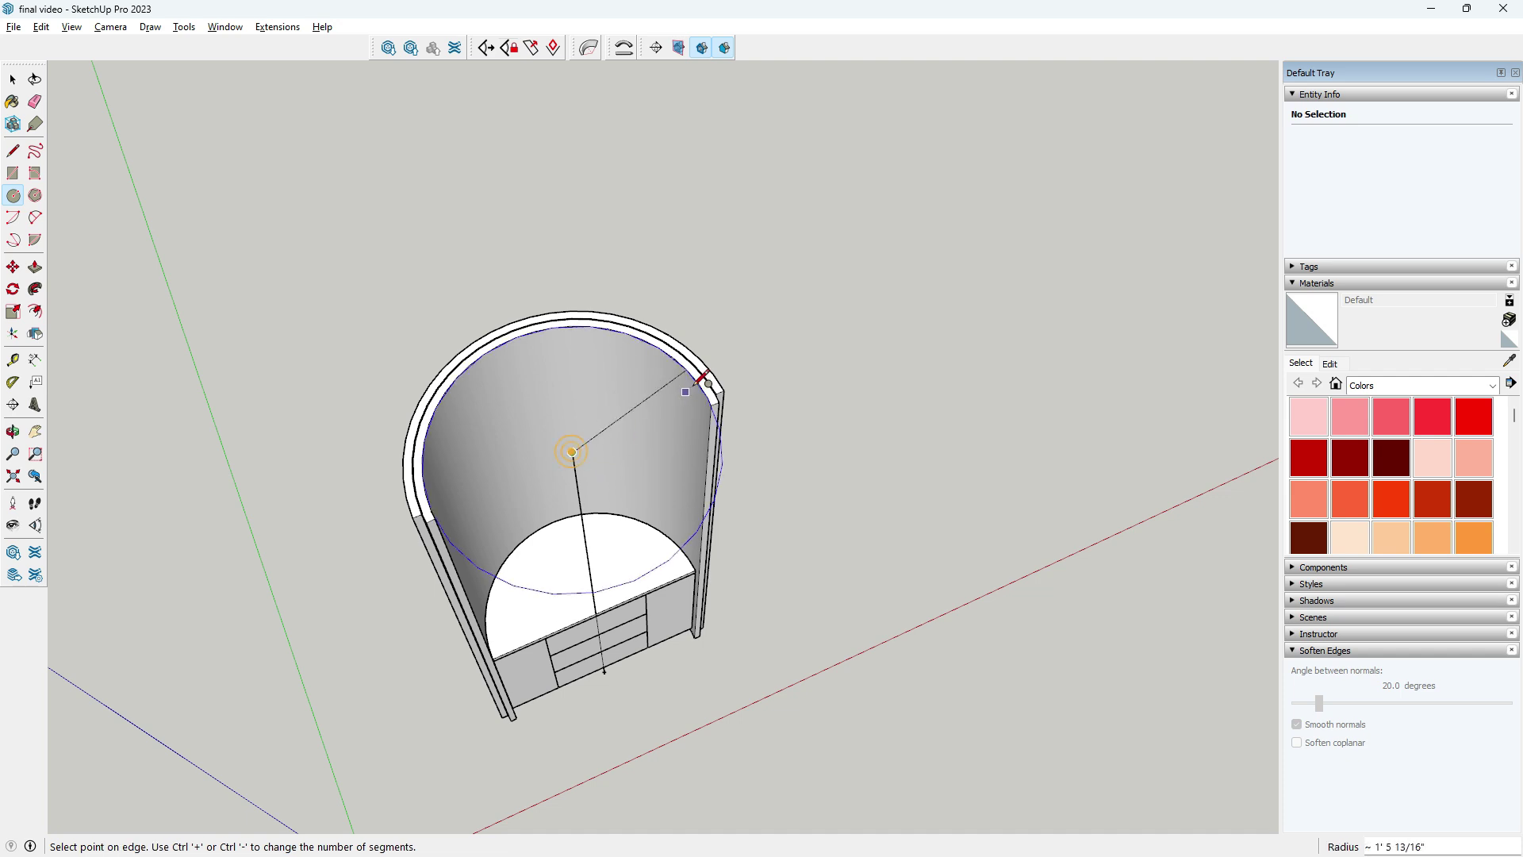
pyautogui.scroll(2, 726, 391)
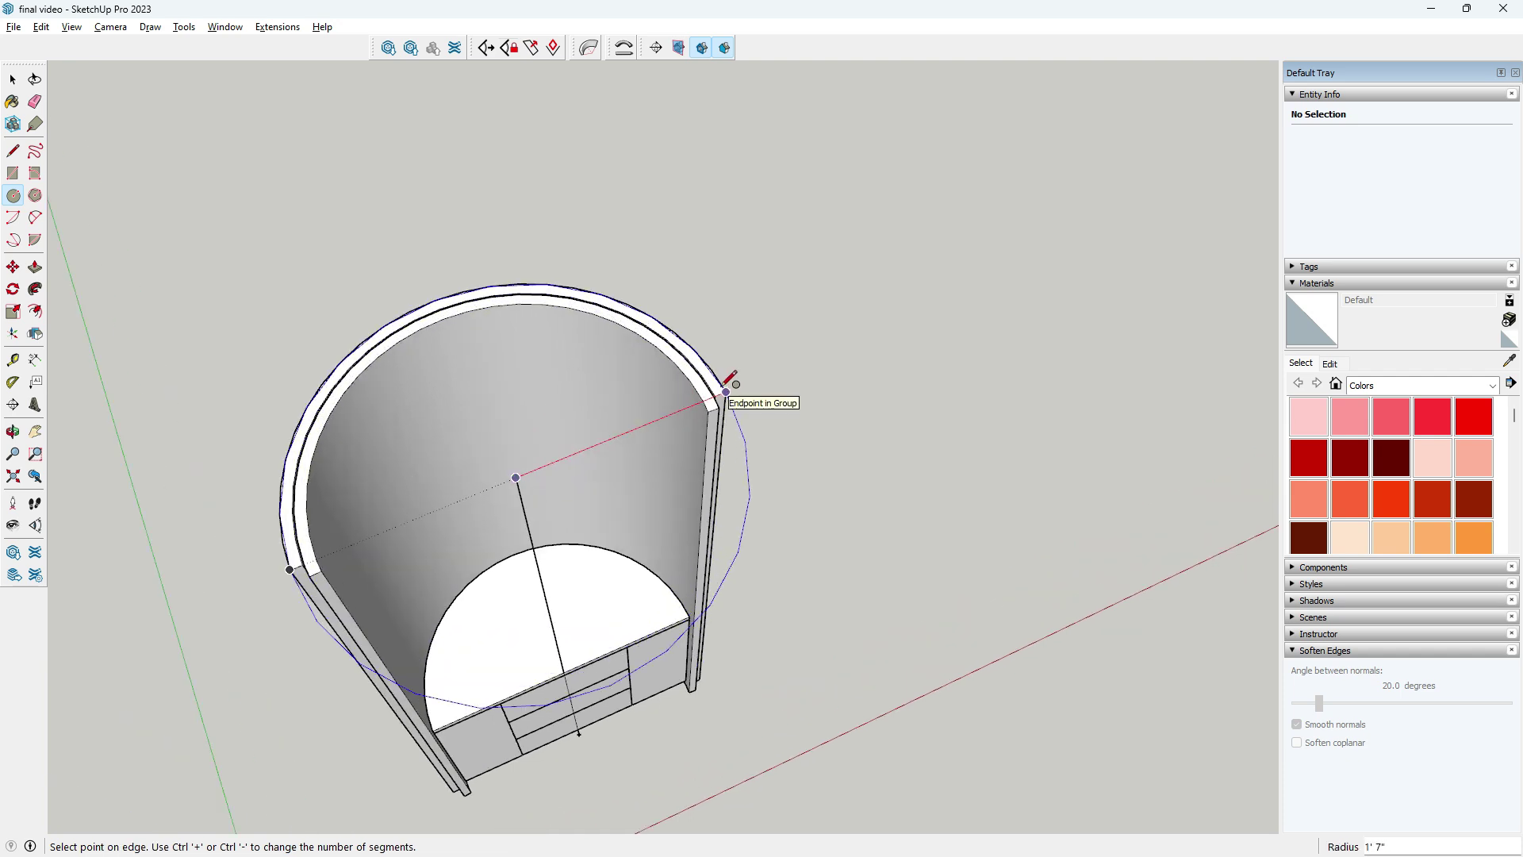
pyautogui.click(726, 388)
pyautogui.press('space')
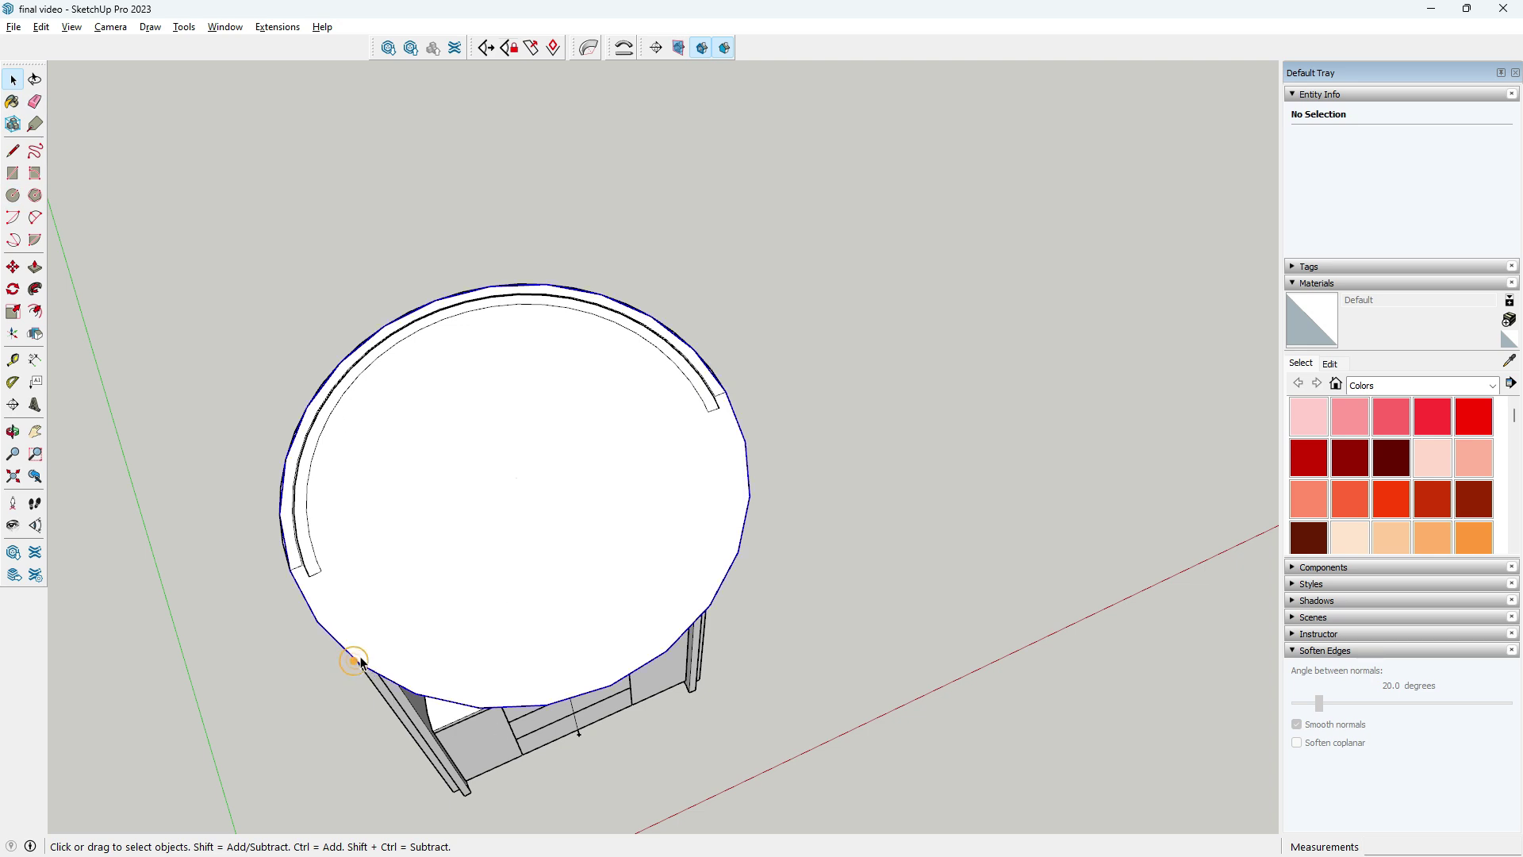
pyautogui.doubleClick(1420, 177)
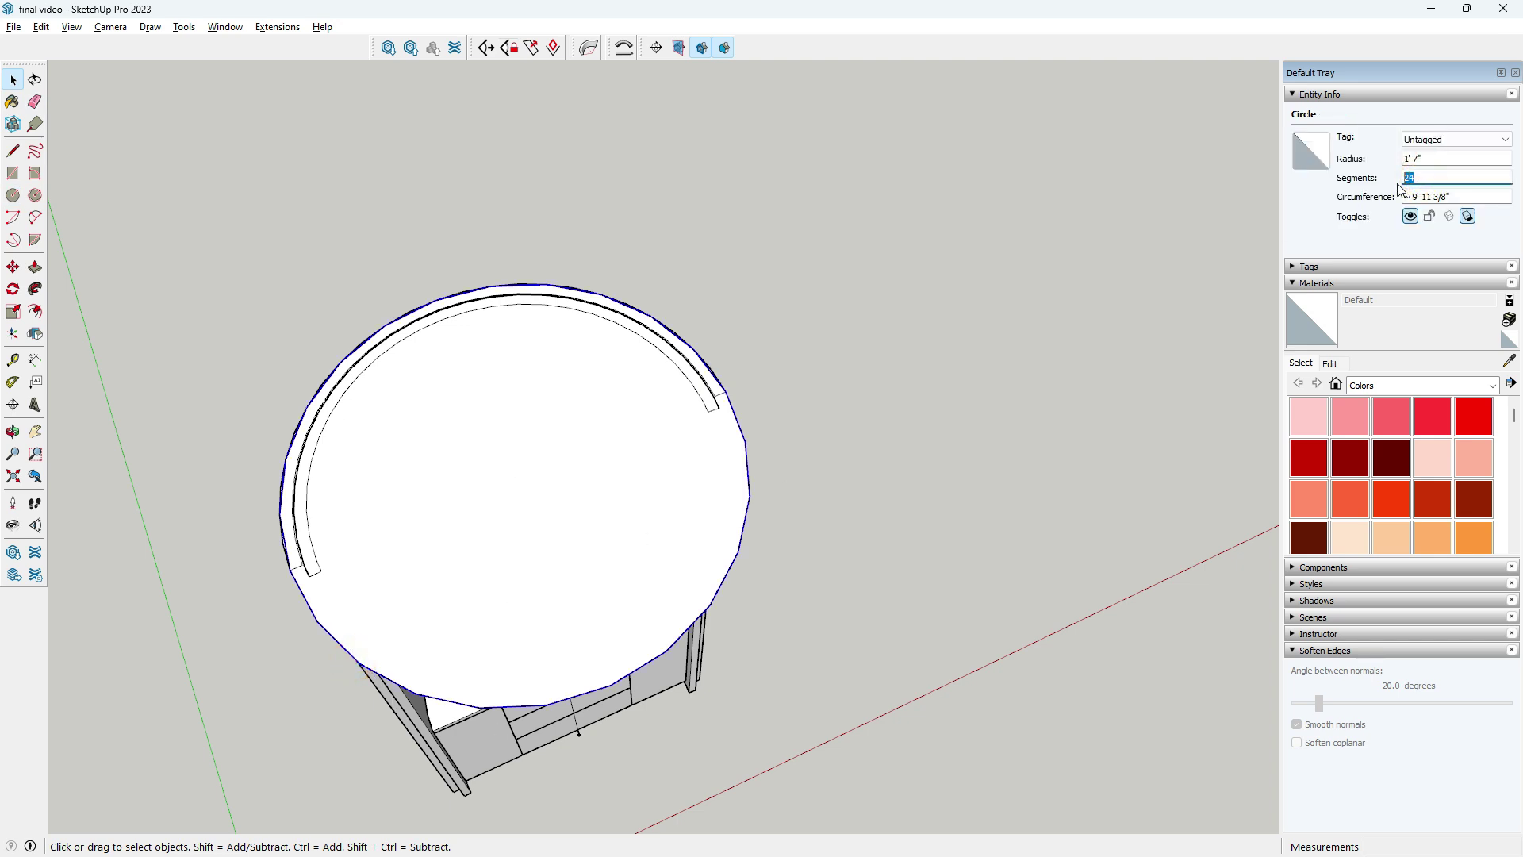
pyautogui.write('48')
pyautogui.press('Return')
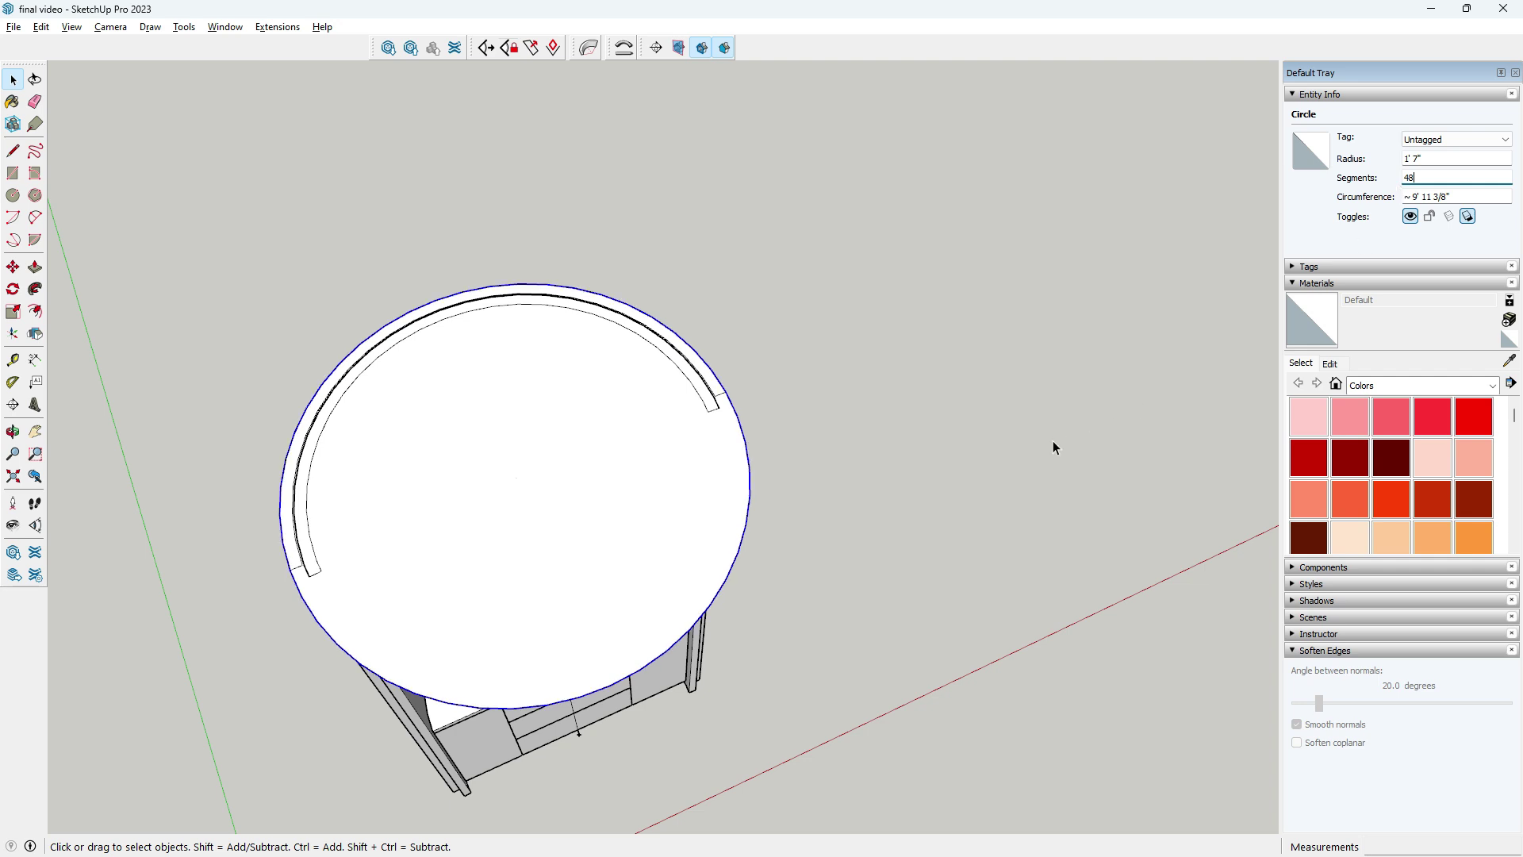
pyautogui.moveTo(857, 623); pyautogui.dragTo(818, 449, button='middle')
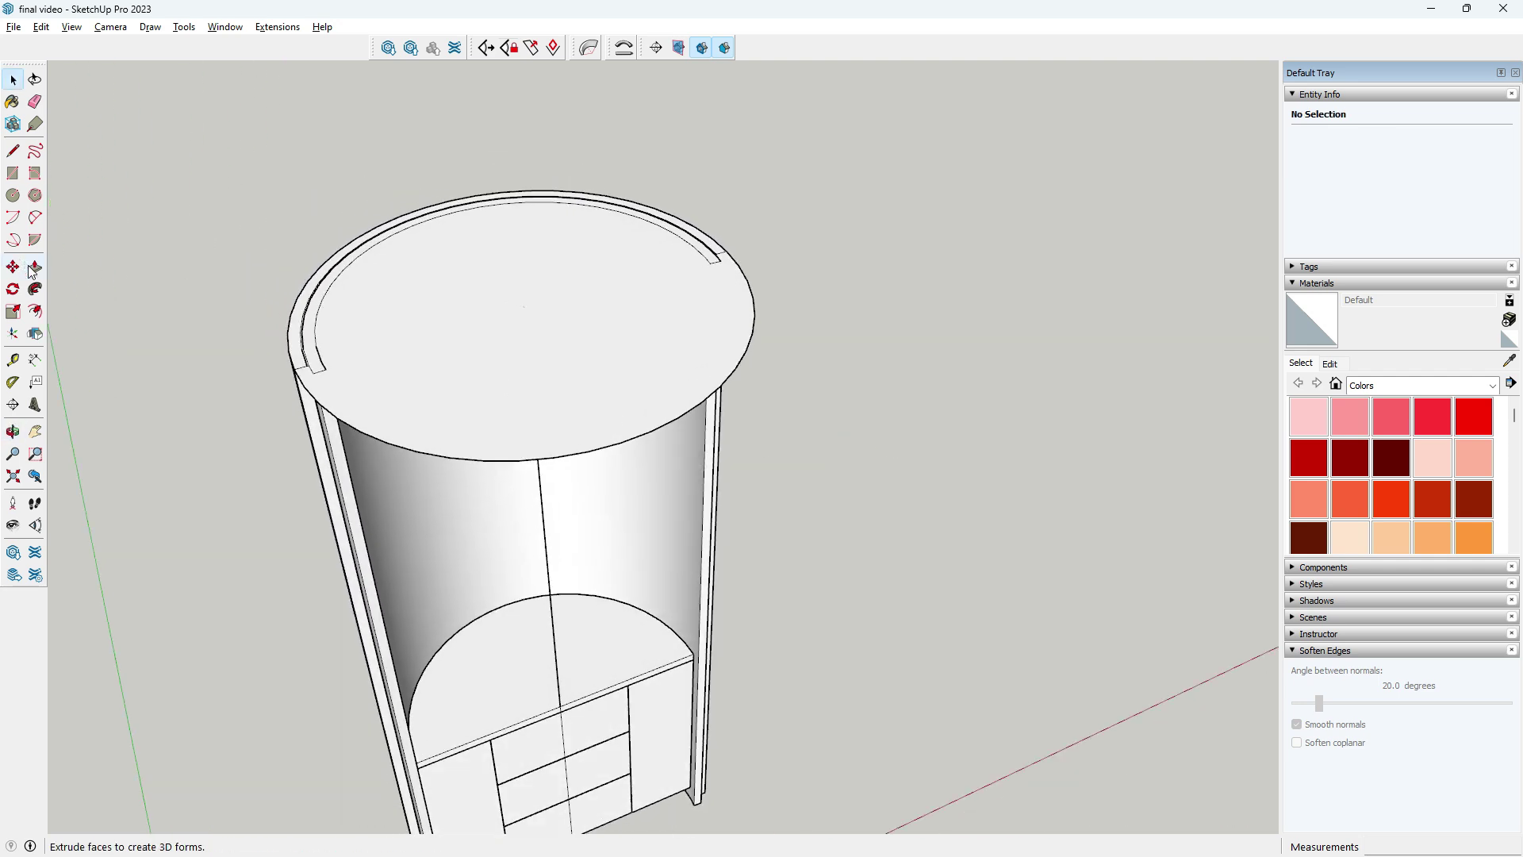
# - Push/pull the circular top disc into a thin solid cap
pyautogui.click(34, 267)
pyautogui.moveTo(355, 383); pyautogui.dragTo(357, 369)
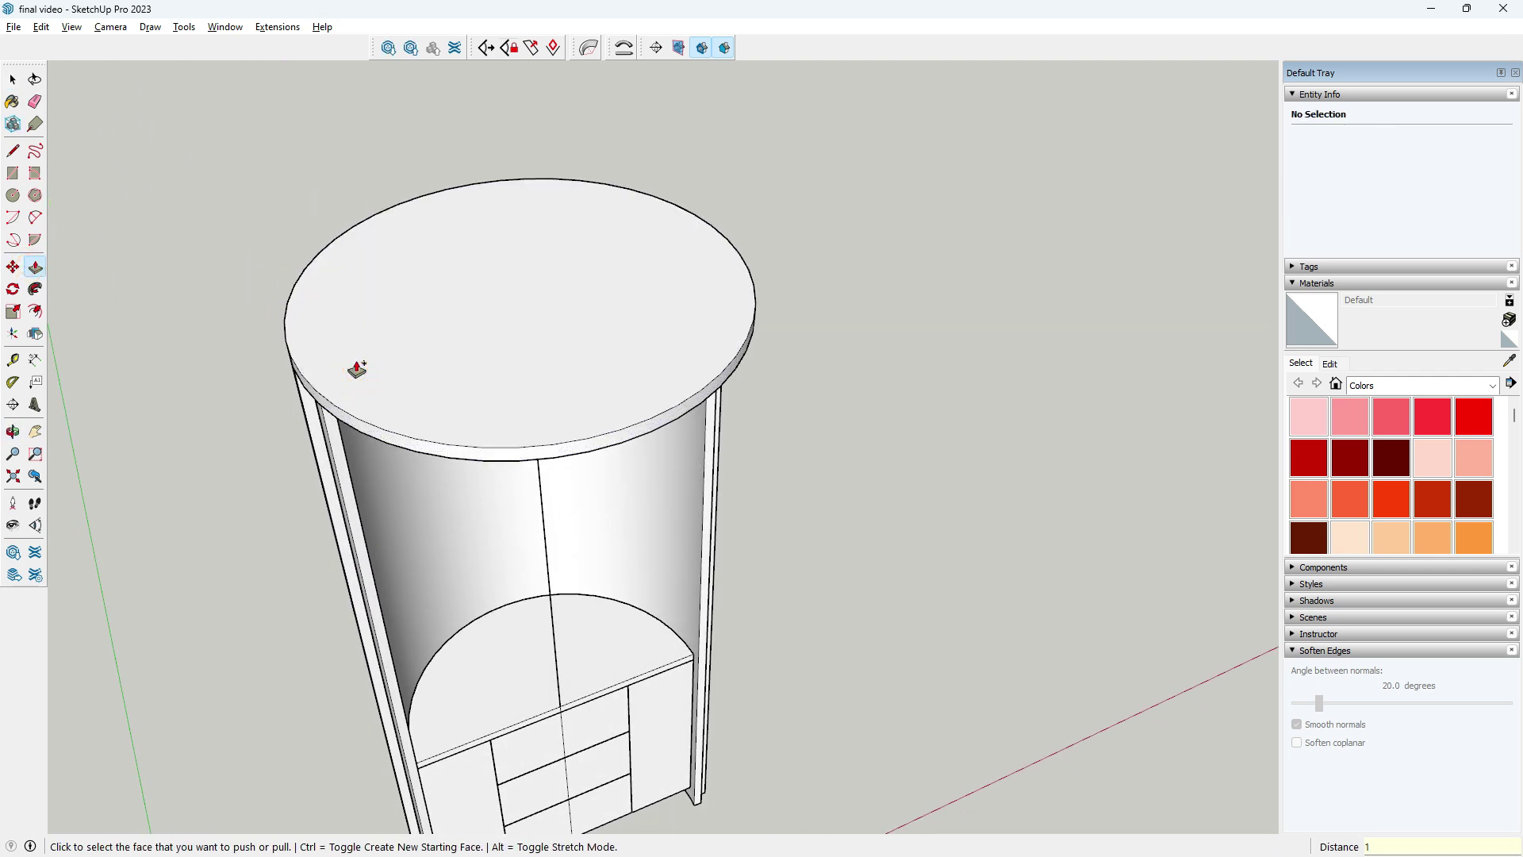
pyautogui.moveTo(384, 397); pyautogui.dragTo(397, 254, button='middle')
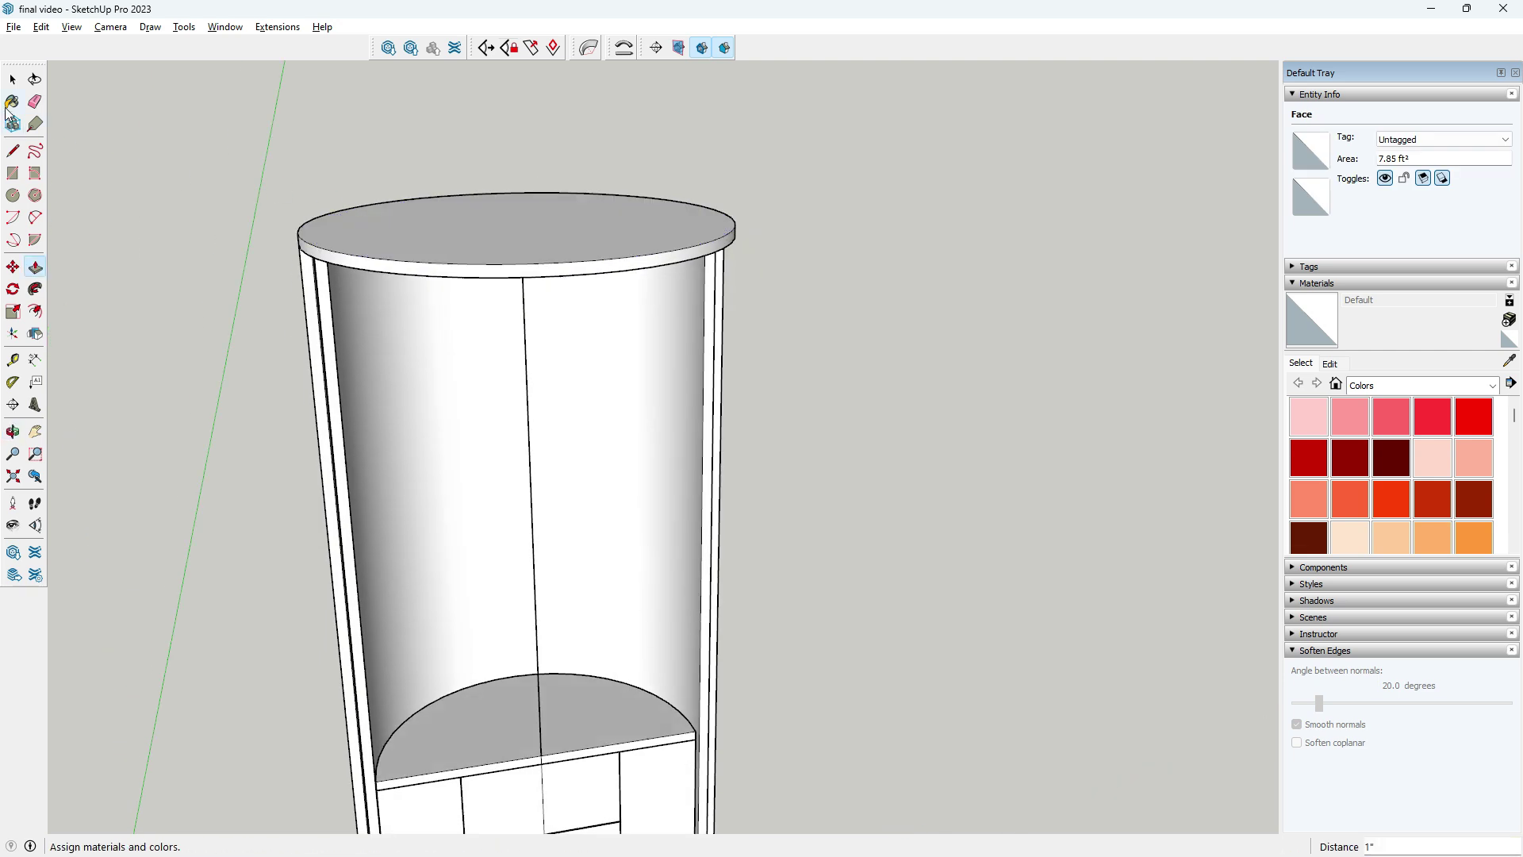
pyautogui.press('space')
# - Erase the stray vertical edge on the rail above the drawers
pyautogui.moveTo(105, 171)
pyautogui.mouseDown(button='middle')
pyautogui.moveTo(402, 421)
pyautogui.moveTo(320, 187)
pyautogui.moveTo(331, 185)
pyautogui.mouseUp(button='middle')
pyautogui.click(376, 335)
pyautogui.scroll(-5, 376, 335)
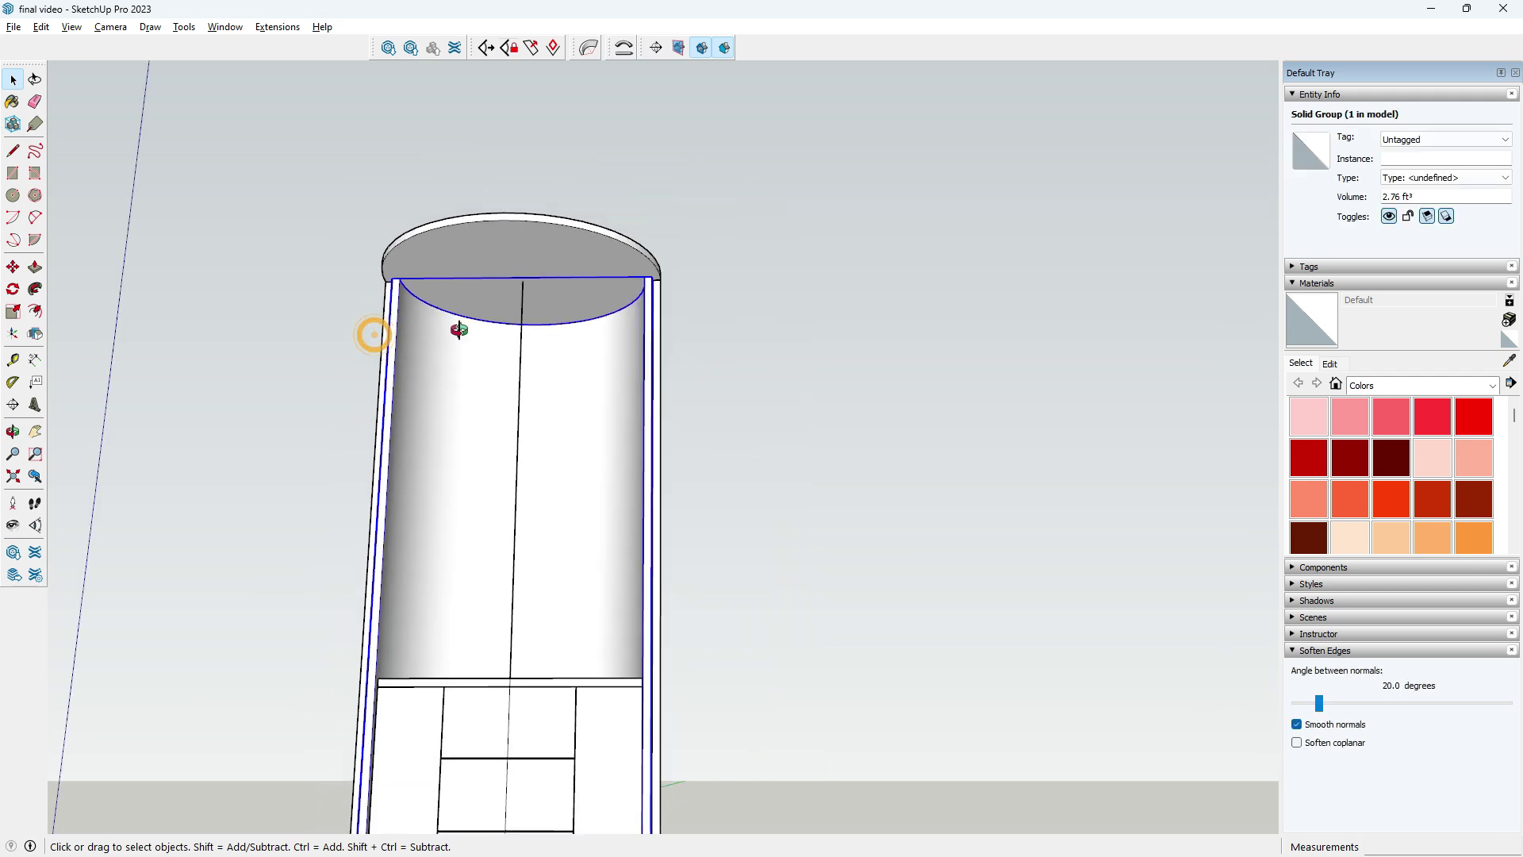
pyautogui.scroll(-3, 505, 448)
pyautogui.scroll(3, 524, 571)
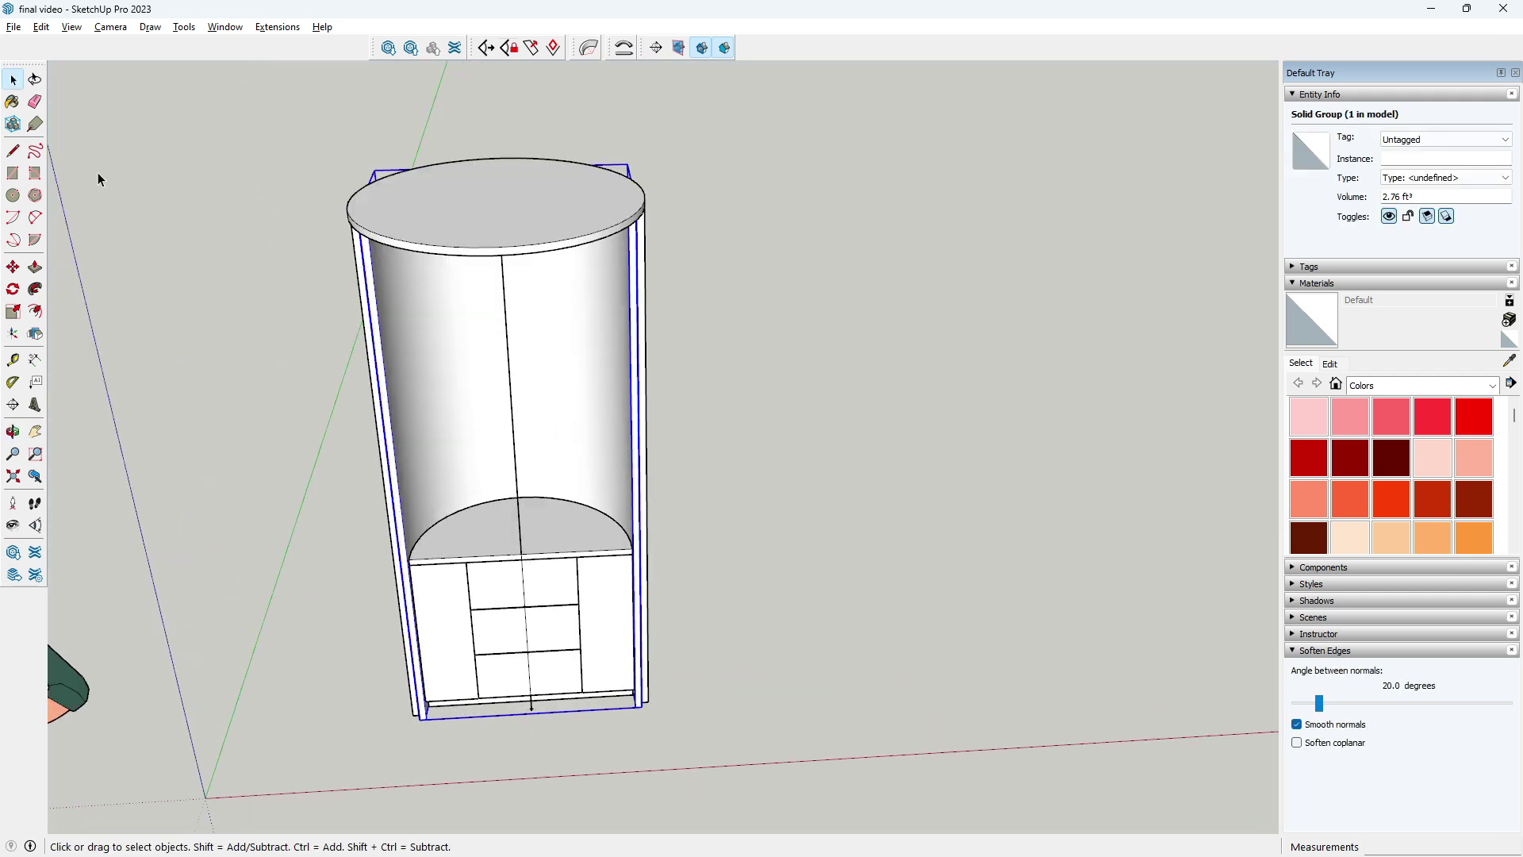
pyautogui.click(35, 101)
pyautogui.scroll(3, 511, 402)
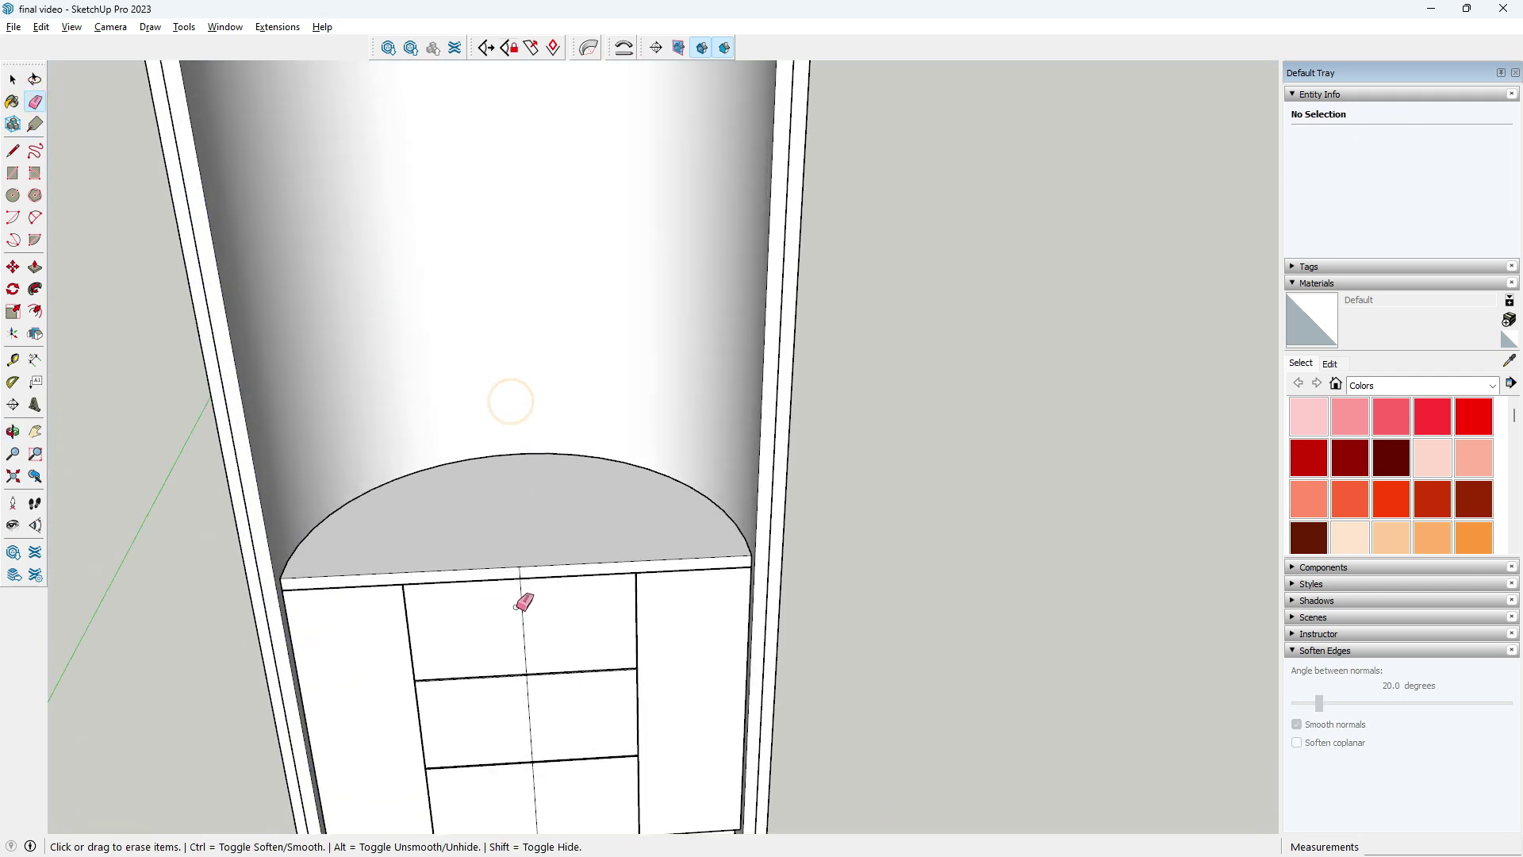
pyautogui.scroll(3, 516, 606)
pyautogui.scroll(3, 527, 568)
pyautogui.scroll(3, 527, 584)
pyautogui.scroll(2, 530, 571)
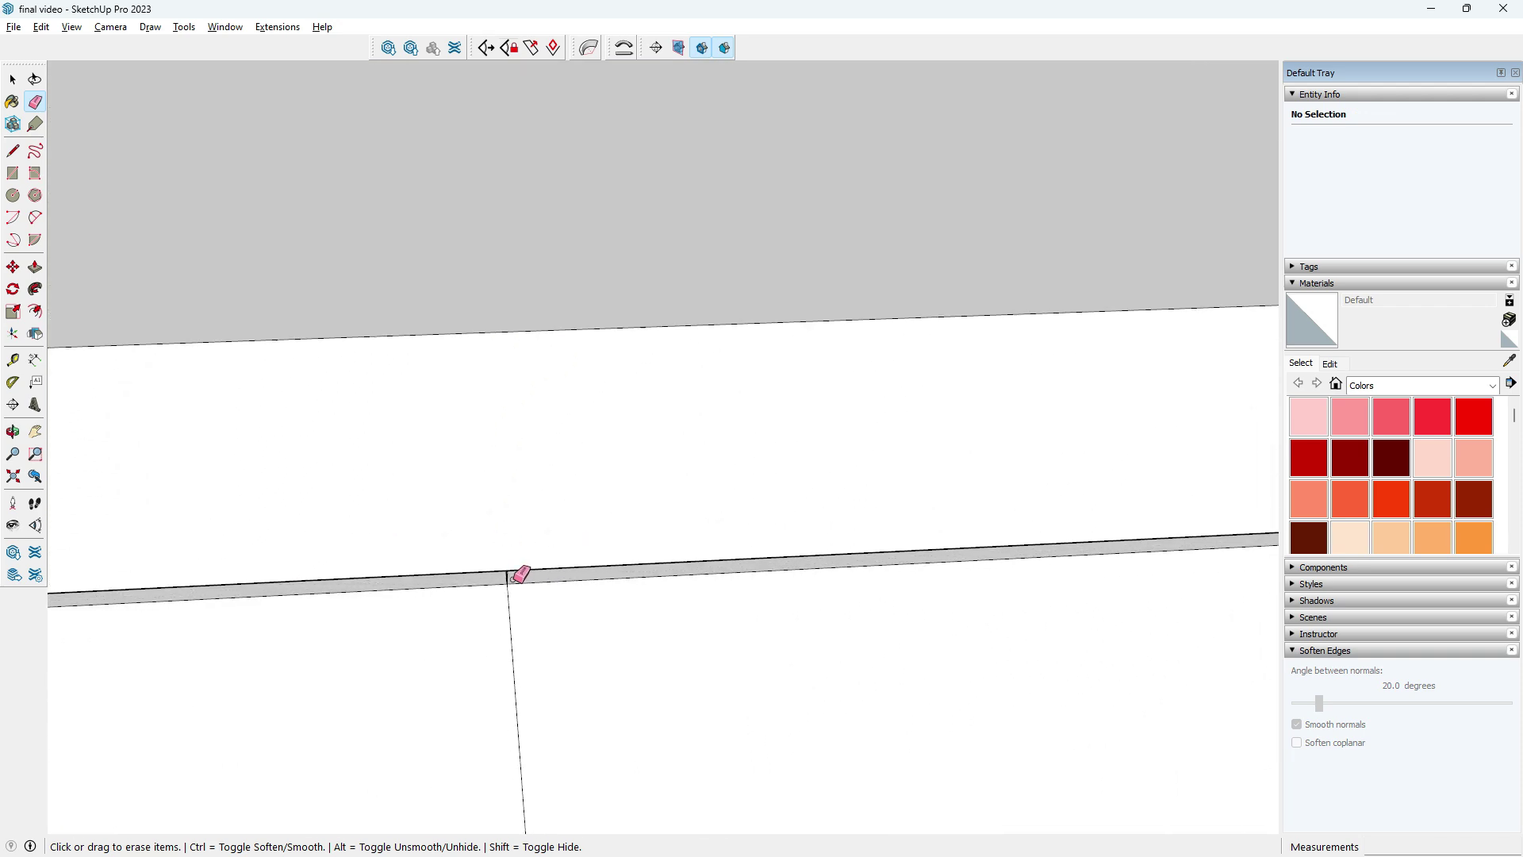
pyautogui.click(510, 617)
pyautogui.scroll(-2, 561, 425)
pyautogui.scroll(-3, 564, 402)
pyautogui.scroll(-3, 574, 432)
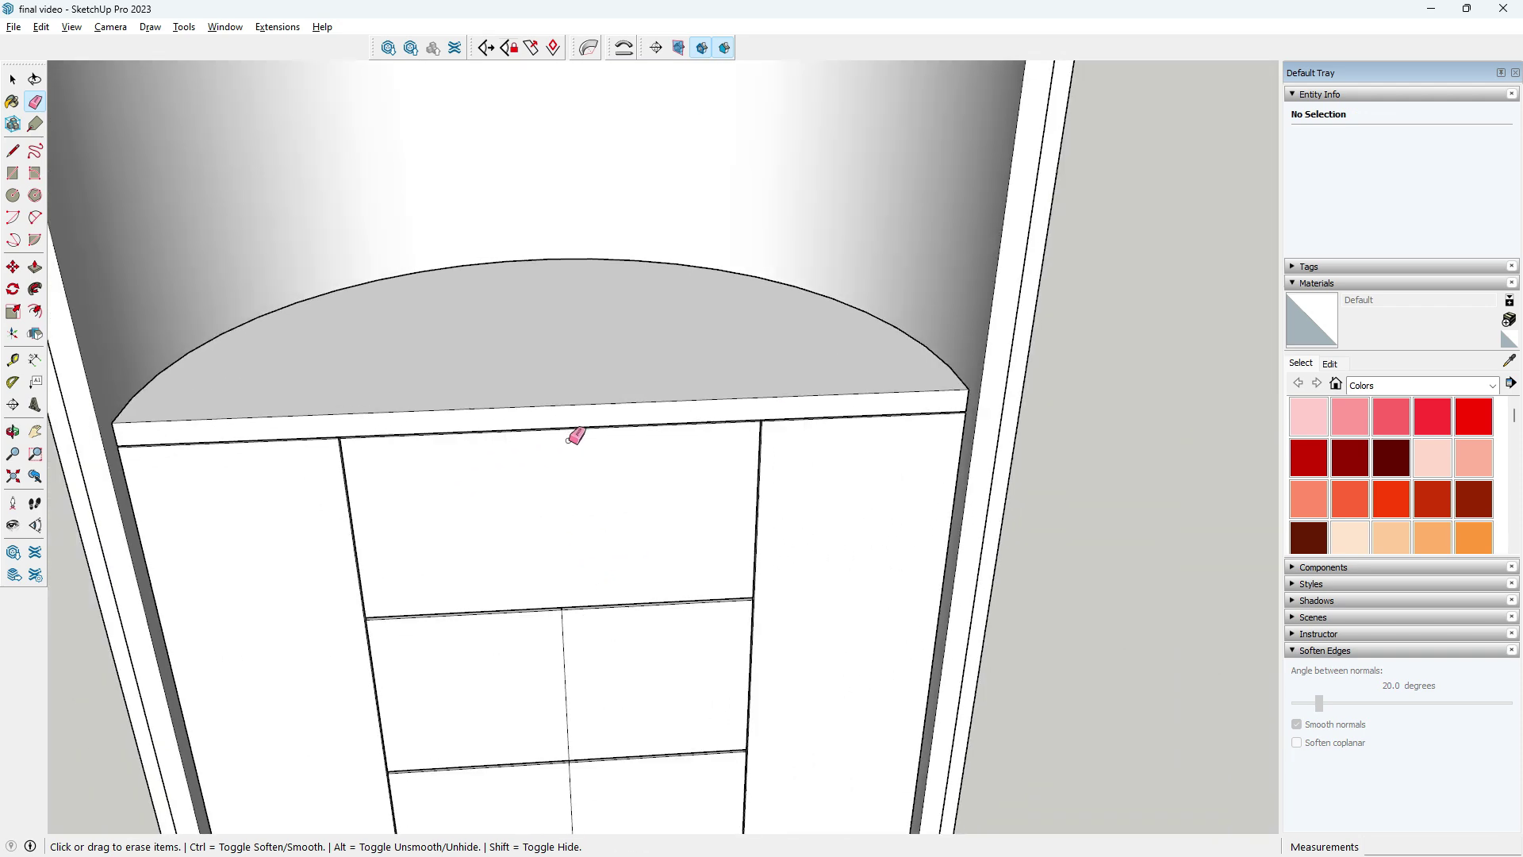
pyautogui.scroll(-4, 690, 624)
pyautogui.moveTo(723, 635)
pyautogui.mouseDown(button='middle')
pyautogui.moveTo(690, 624)
pyautogui.moveTo(606, 530)
pyautogui.mouseUp(button='middle')
pyautogui.scroll(2, 607, 530)
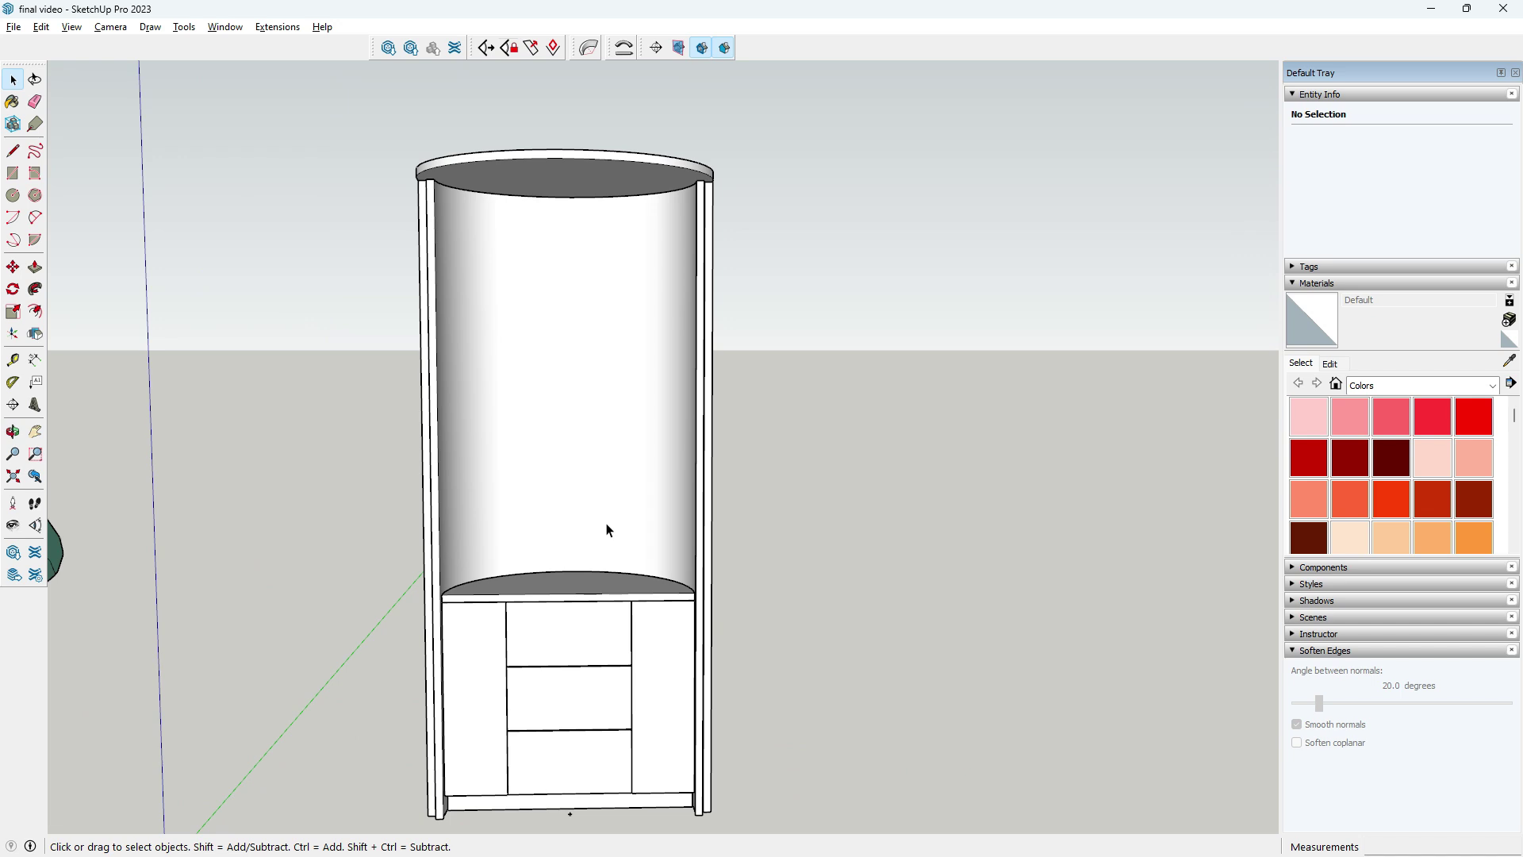
# - Group all the connected cabinet geometry, then enter the group and select the top arc
pyautogui.tripleClick(574, 198)
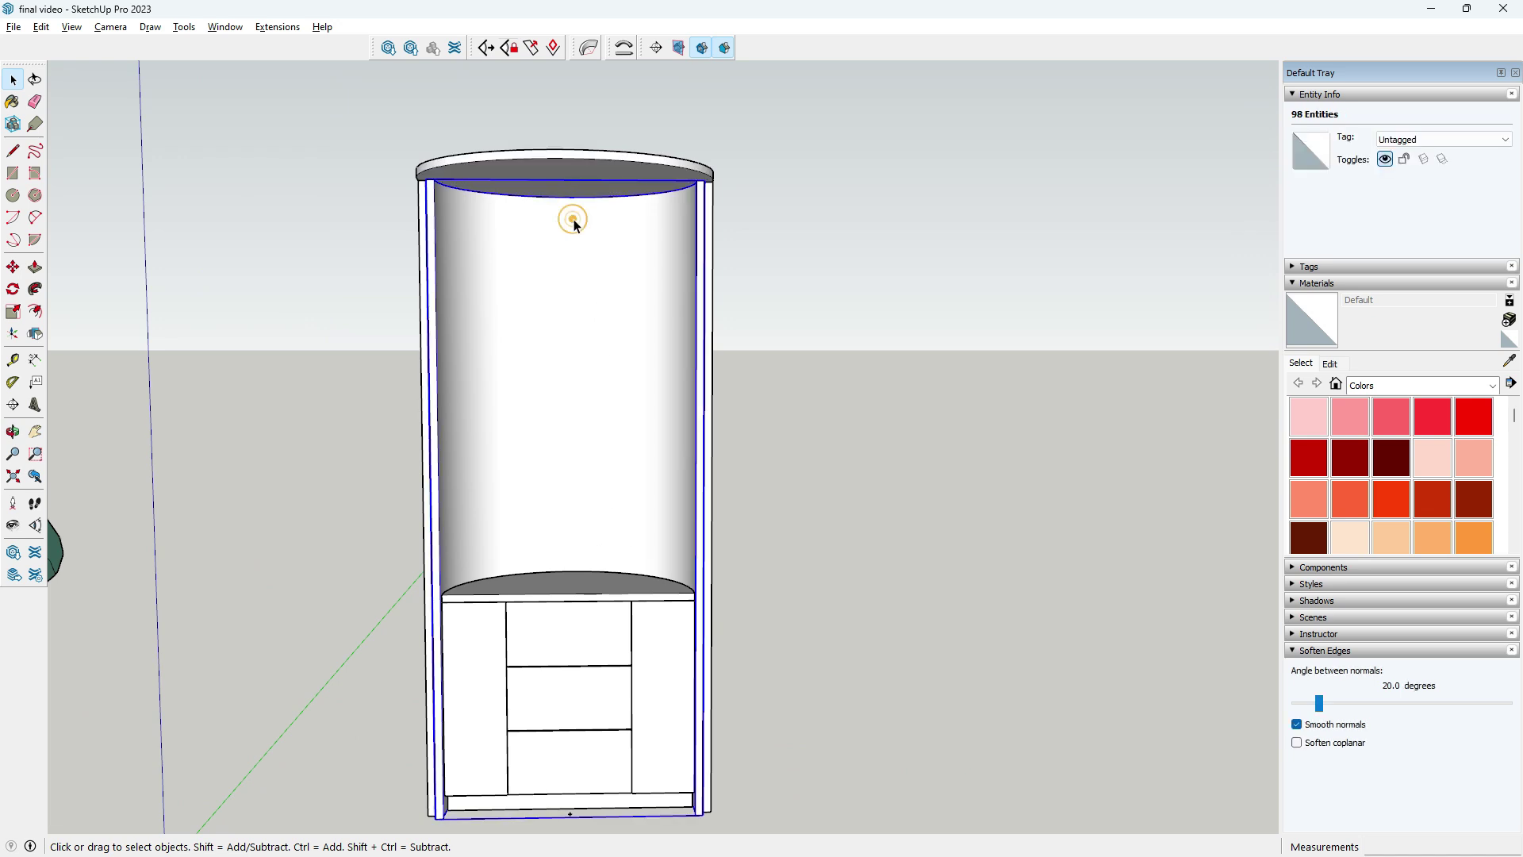
pyautogui.hotkey('ctrl', 'g')
pyautogui.scroll(2, 575, 222)
pyautogui.doubleClick(587, 194)
pyautogui.click(582, 184)
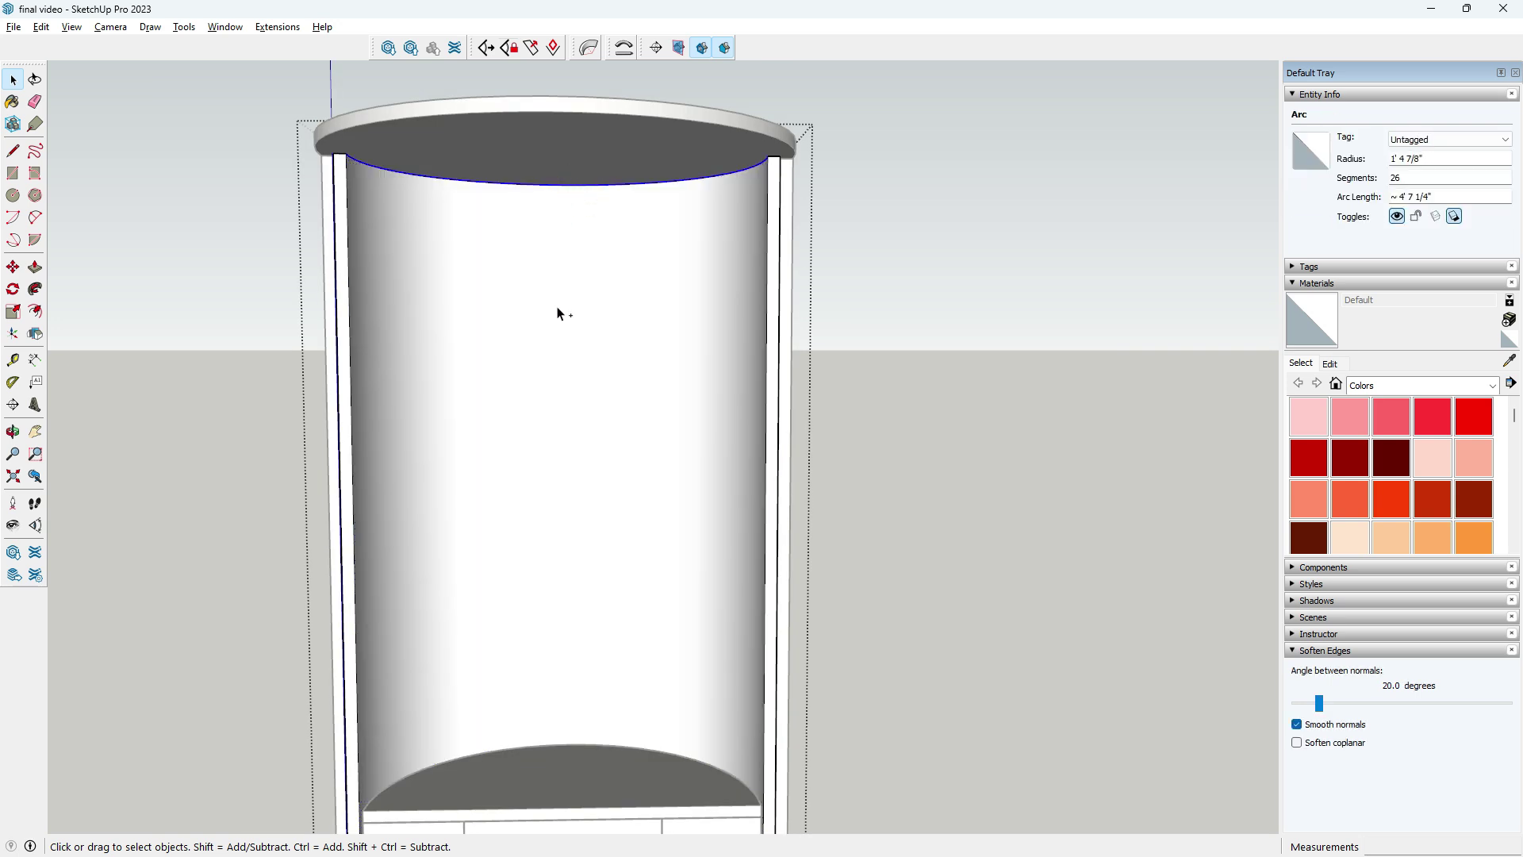
pyautogui.scroll(-2, 558, 313)
pyautogui.scroll(-3, 523, 405)
# - Paste the copied top arc beside the cabinet
pyautogui.click(792, 501)
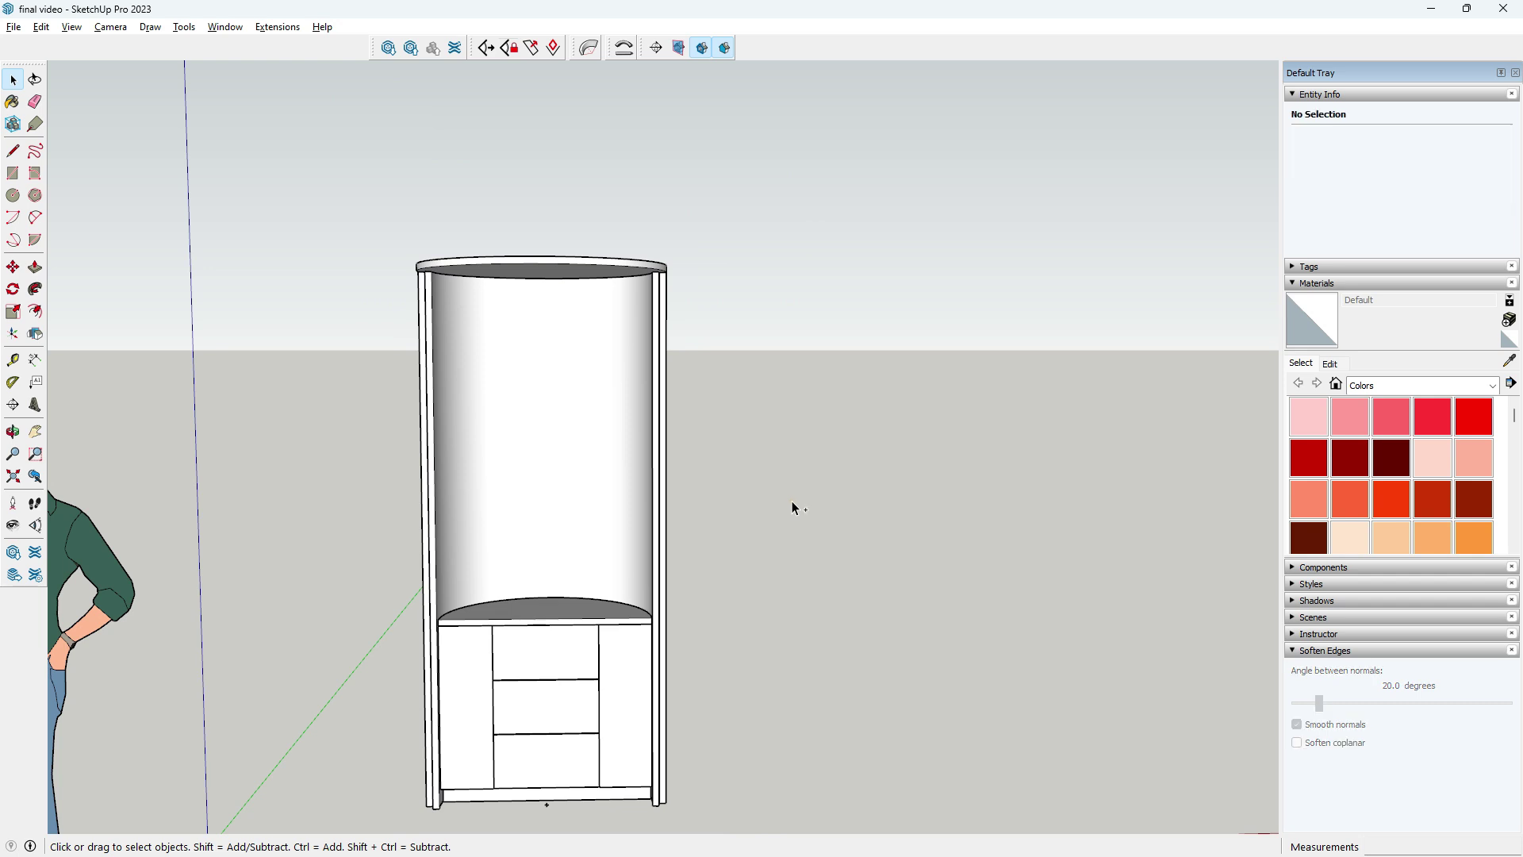
pyautogui.hotkey('ctrl', 'v')
pyautogui.click(862, 532)
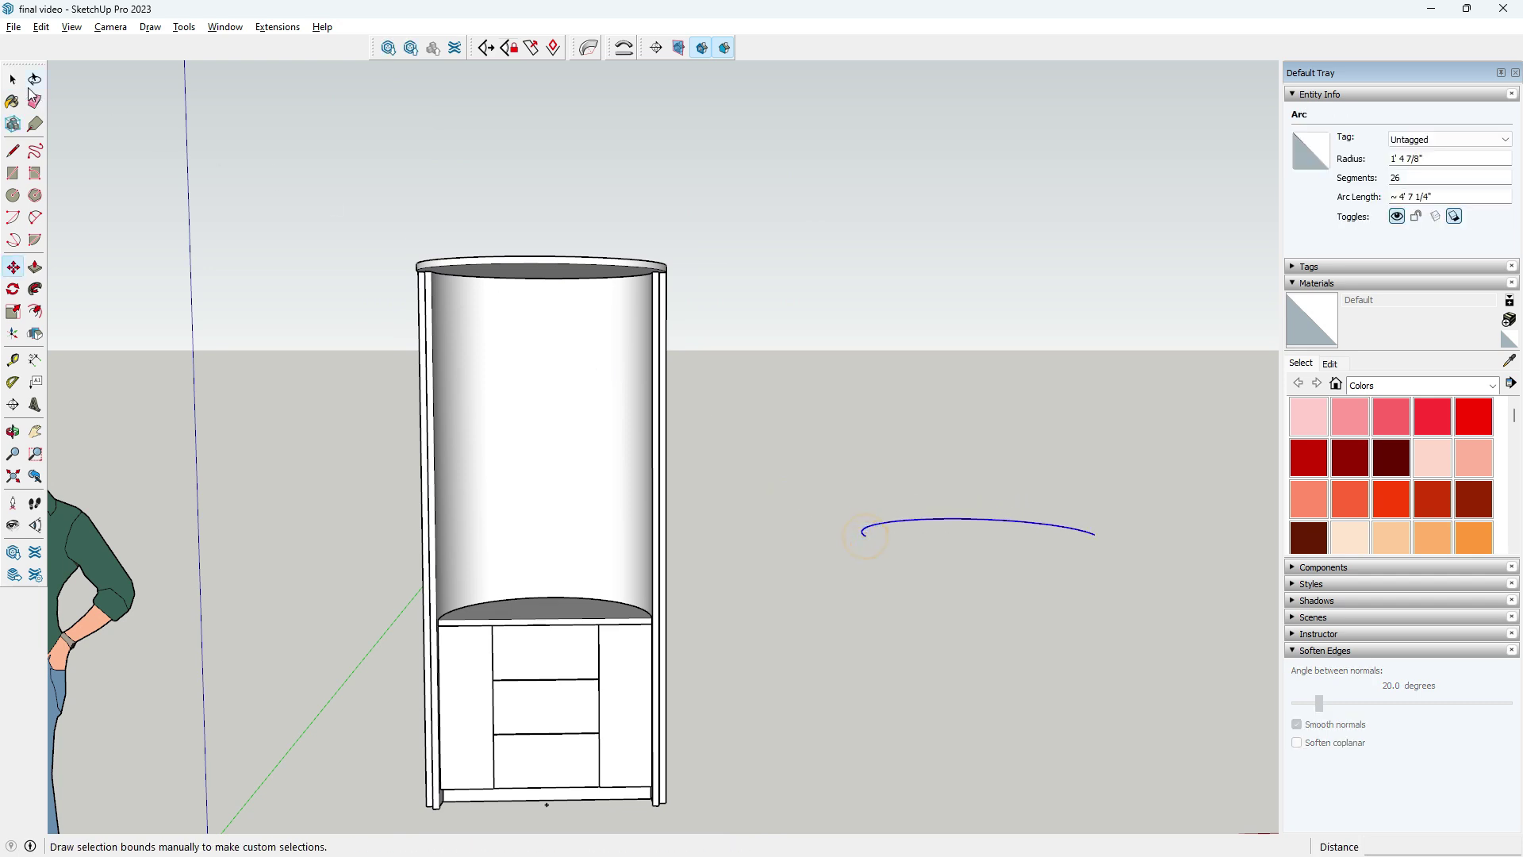
pyautogui.moveTo(307, 193)
pyautogui.mouseDown(button='middle')
pyautogui.moveTo(645, 499)
pyautogui.moveTo(391, 286)
pyautogui.mouseUp(button='middle')
pyautogui.scroll(3, 347, 248)
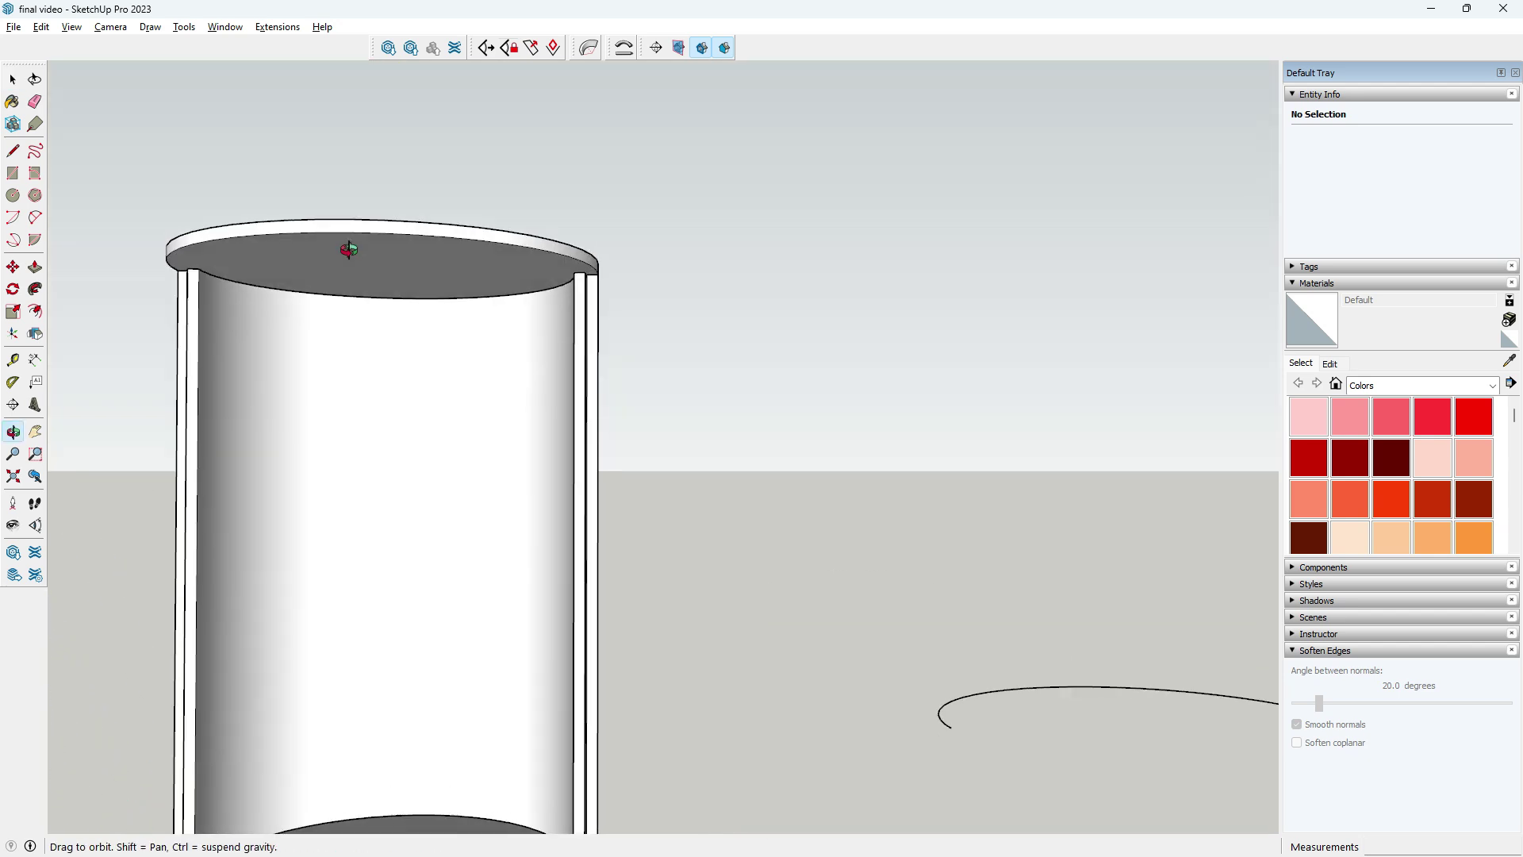
pyautogui.scroll(2, 321, 323)
pyautogui.scroll(2, 316, 317)
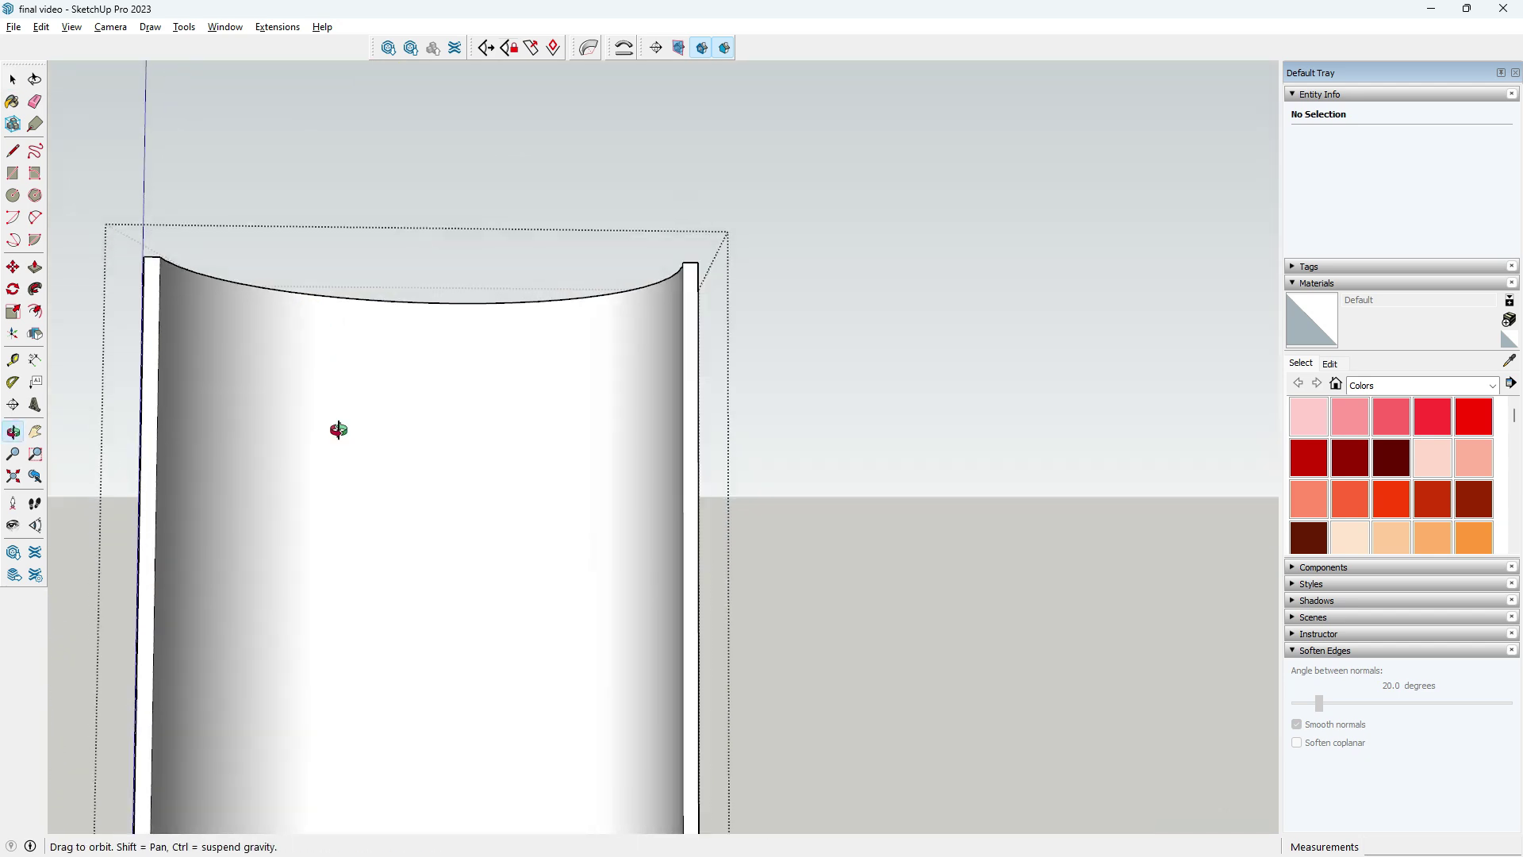
# - Orbit around the cabinet top, then switch to the Gayatri mantra model window
pyautogui.moveTo(315, 326); pyautogui.dragTo(391, 387, button='middle')
pyautogui.moveTo(459, 443); pyautogui.dragTo(731, 470, button='middle')
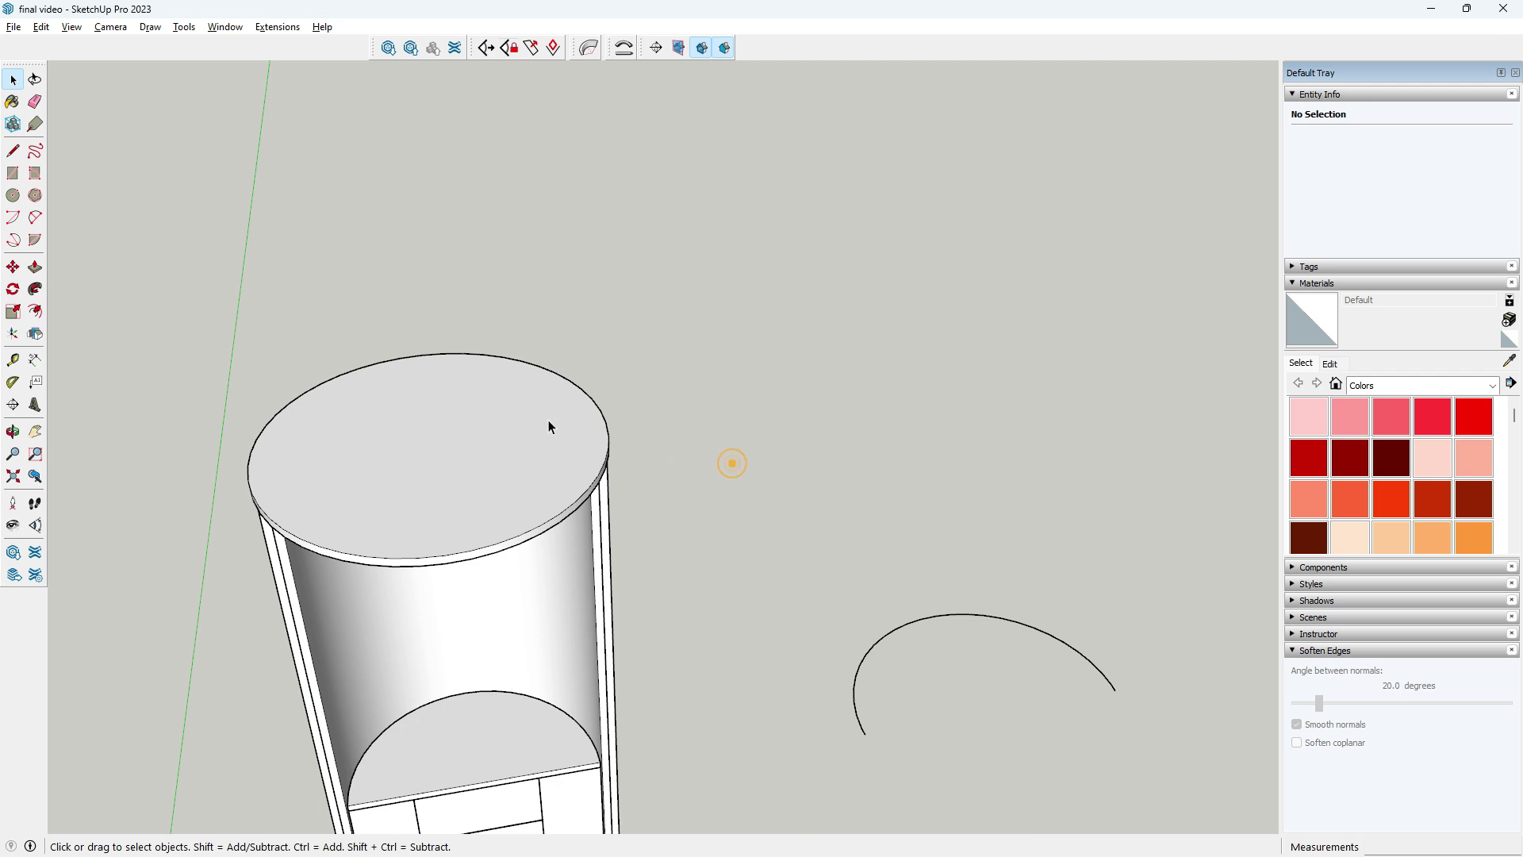
pyautogui.scroll(-3, 620, 473)
pyautogui.moveTo(811, 530); pyautogui.dragTo(849, 575, button='middle')
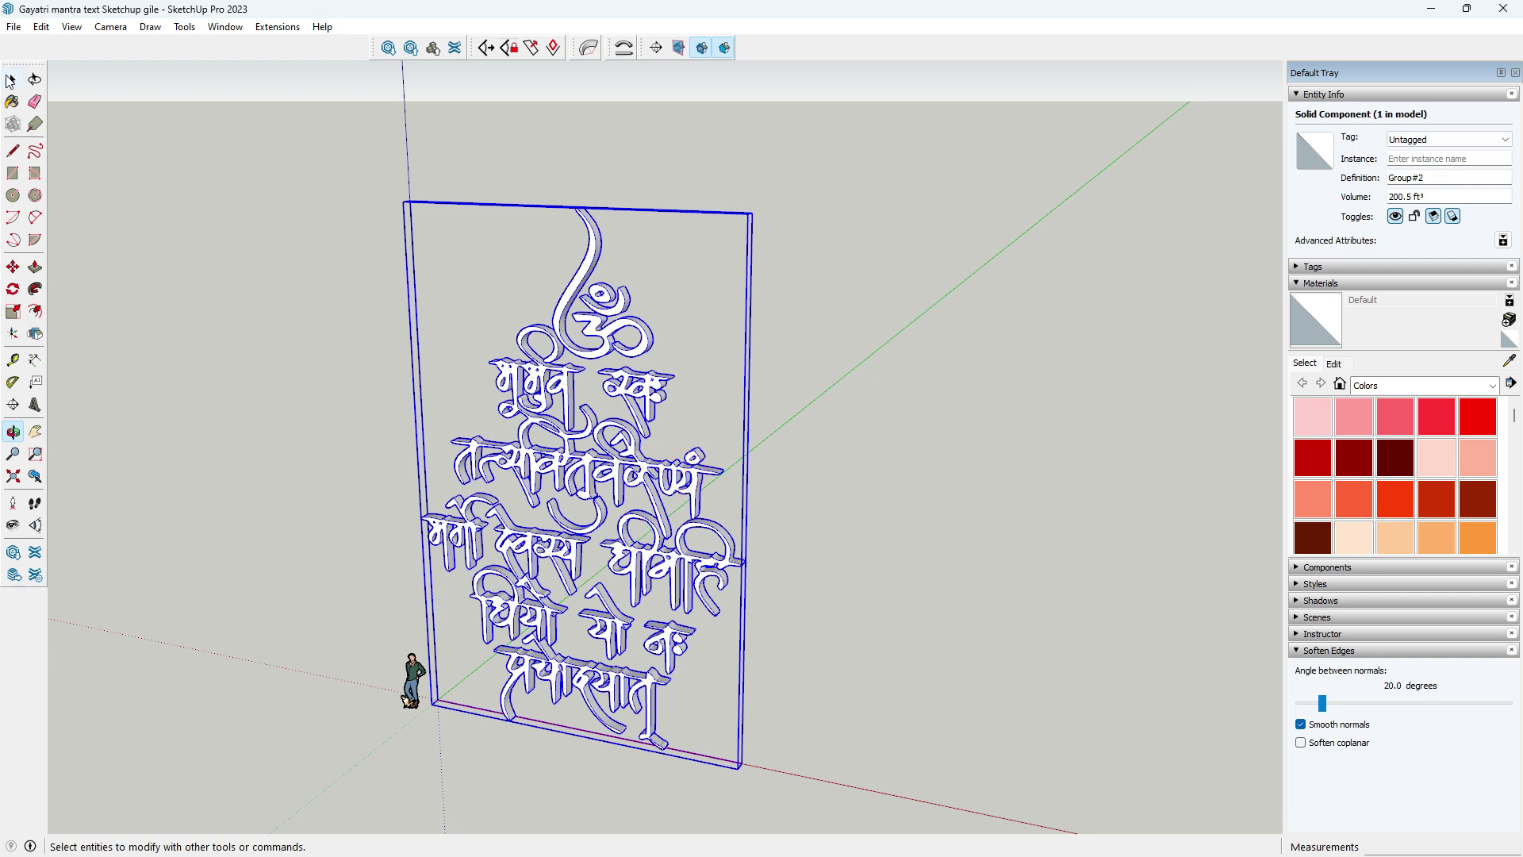
pyautogui.moveTo(555, 444)
pyautogui.mouseDown()
pyautogui.moveTo(681, 476)
pyautogui.moveTo(687, 611)
pyautogui.mouseUp()
pyautogui.press('space')
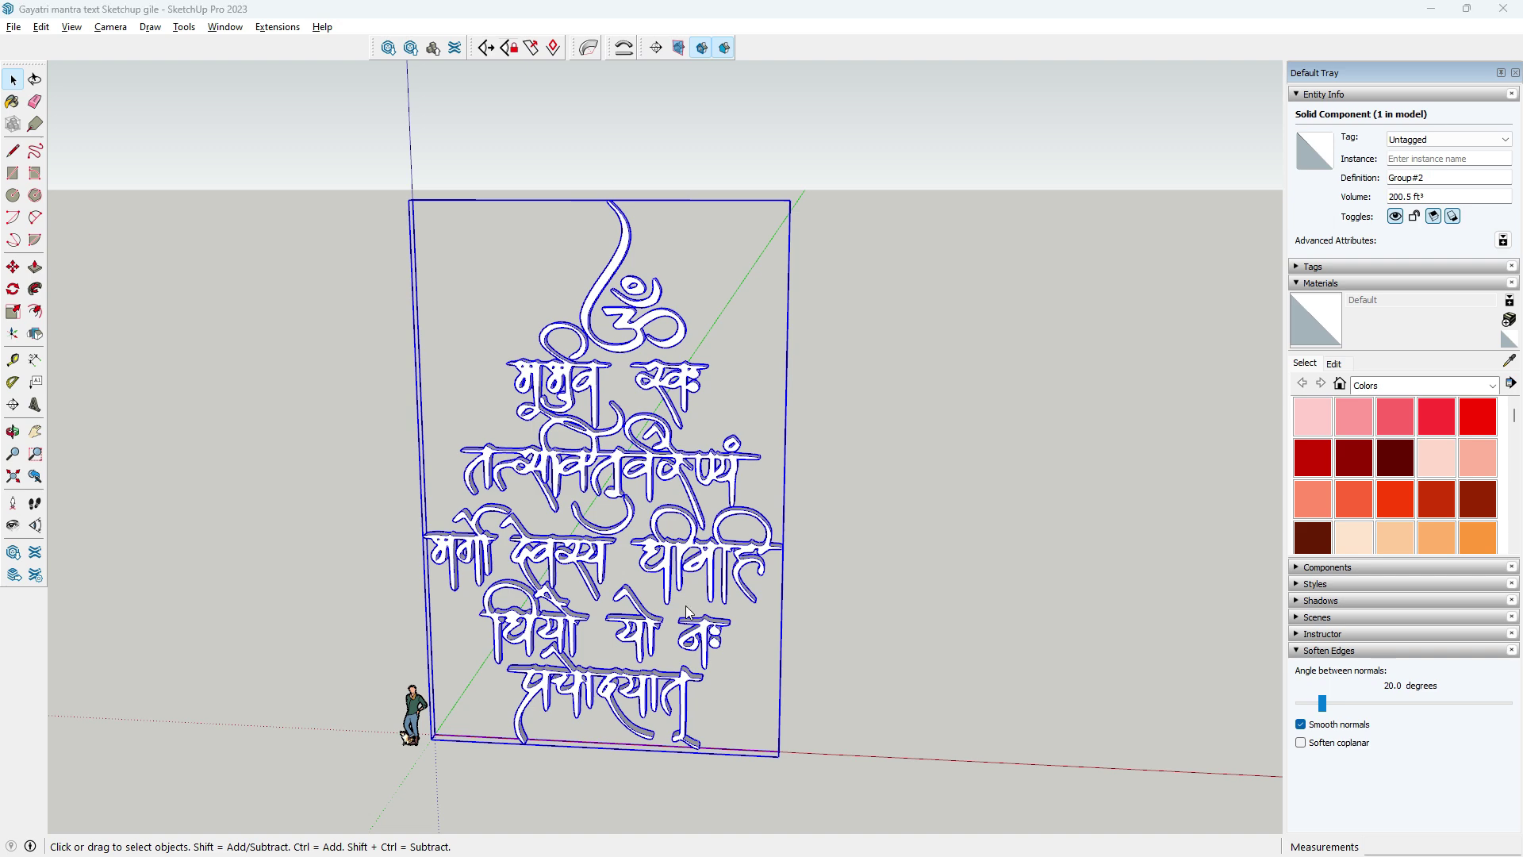
pyautogui.hotkey('alt', 'Tab')
pyautogui.hotkey('alt', 'Tab')
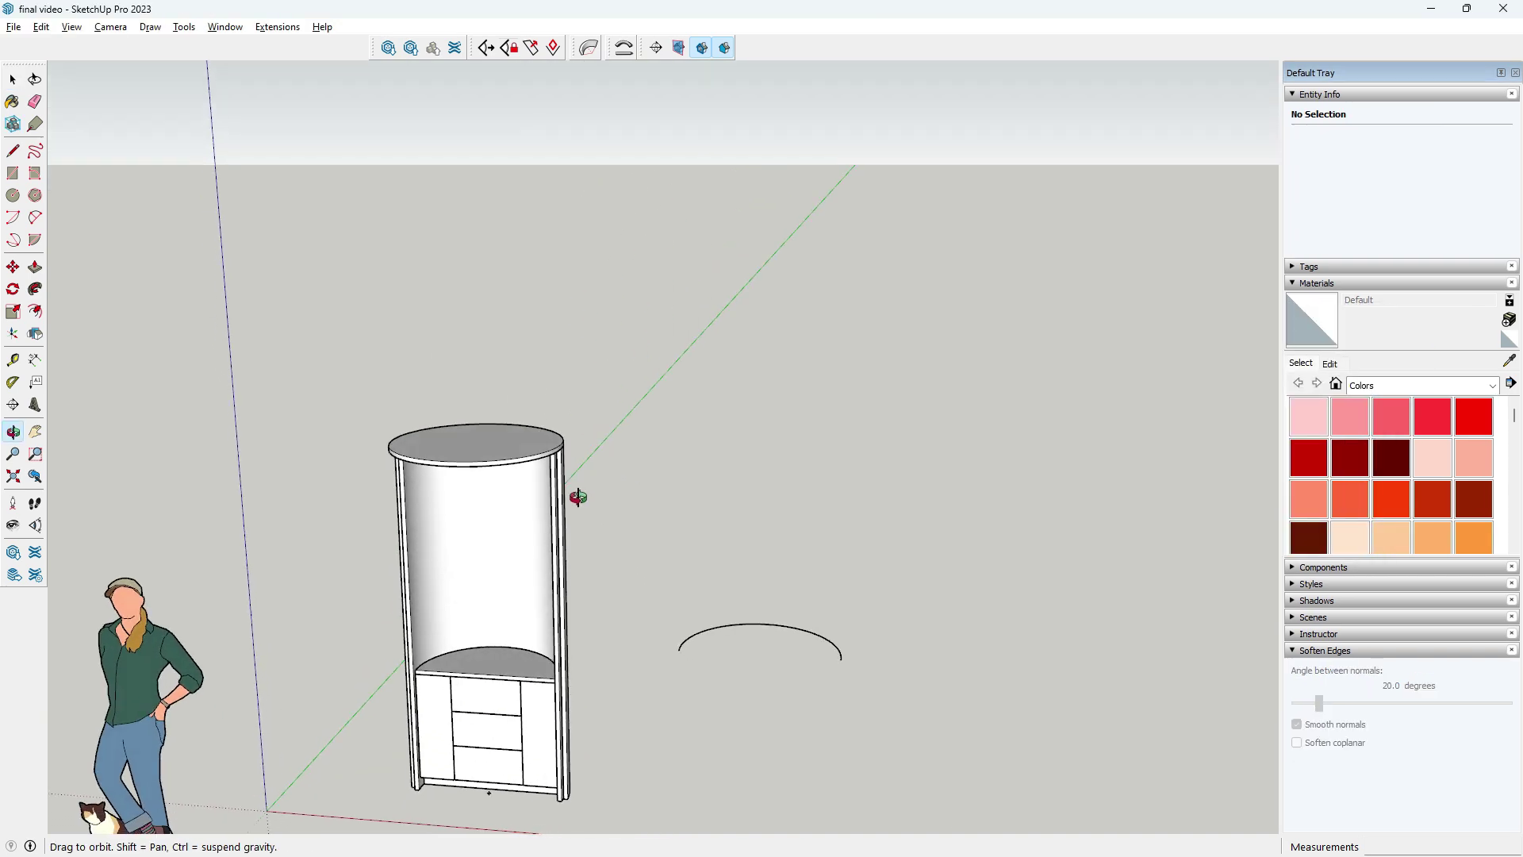
# - Paste the Gayatri mantra panel into the model near the copied arc
pyautogui.scroll(-2, 620, 615)
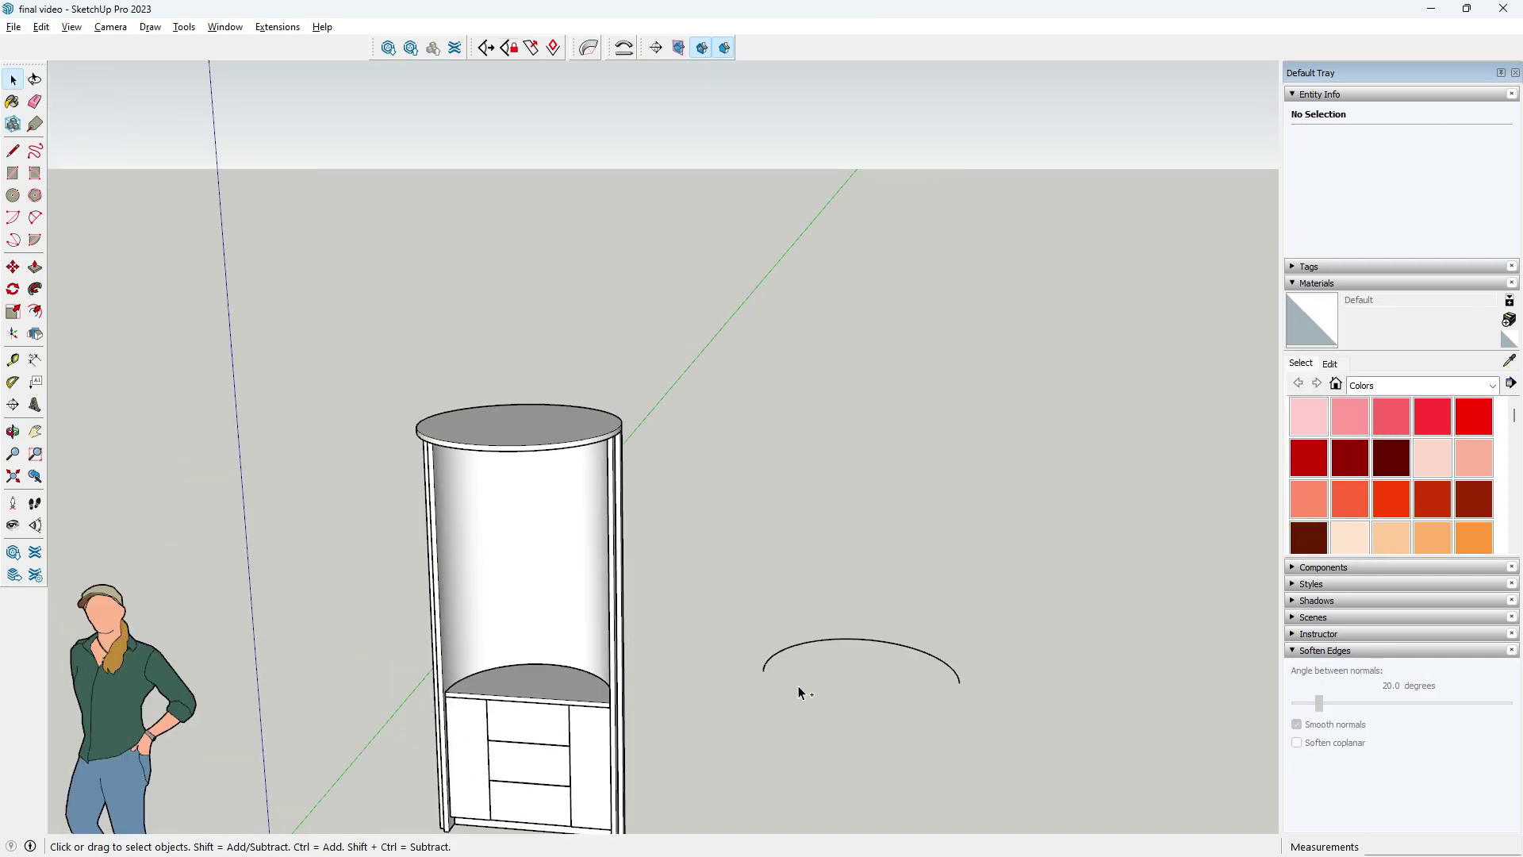
pyautogui.hotkey('ctrl', 'v')
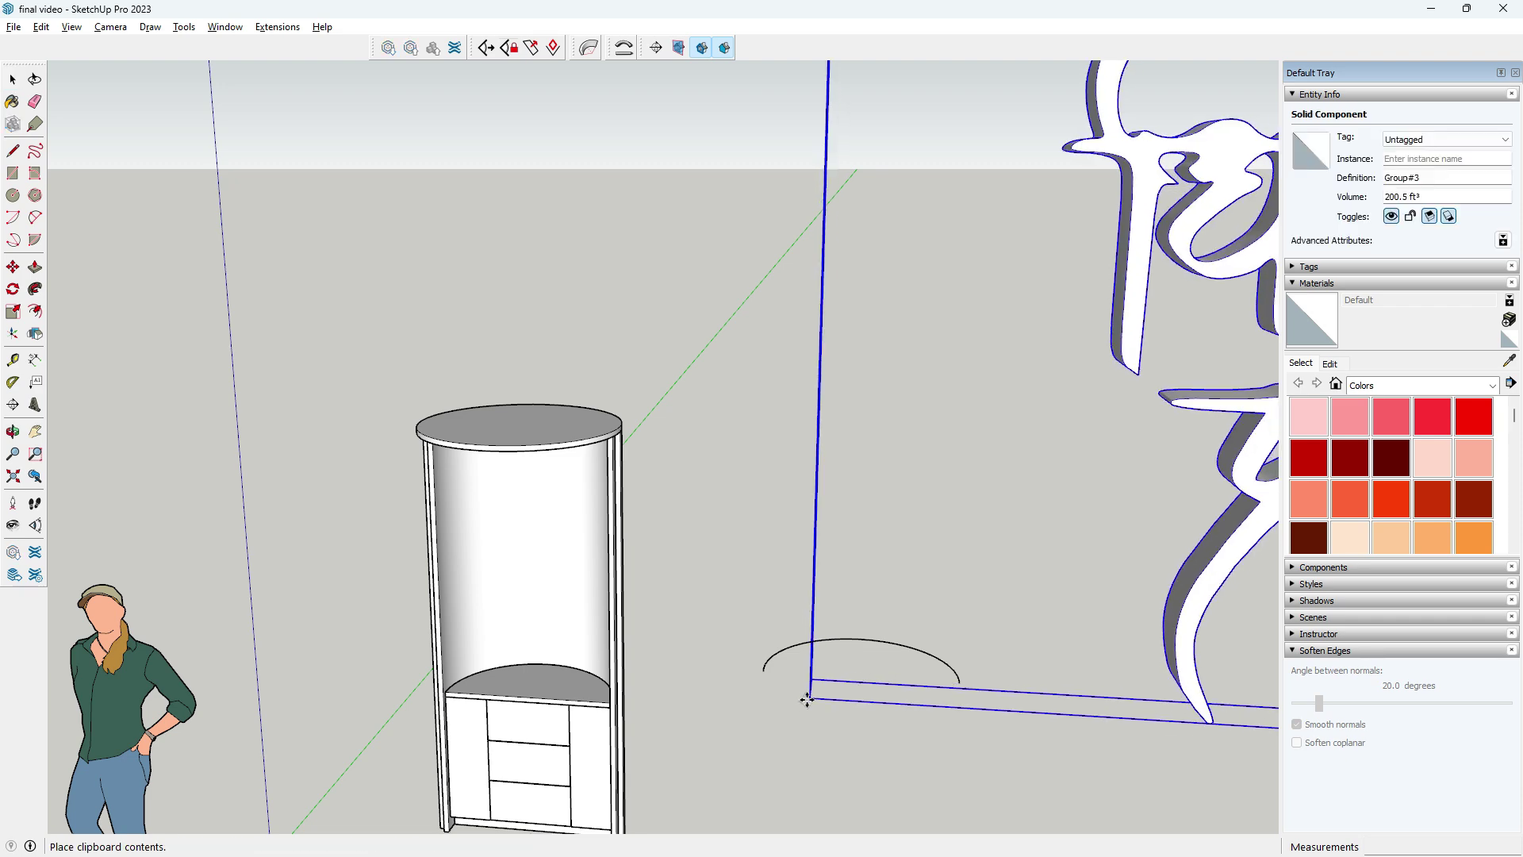
pyautogui.click(802, 700)
pyautogui.scroll(-2, 801, 699)
pyautogui.scroll(-2, 801, 698)
pyautogui.scroll(-2, 801, 698)
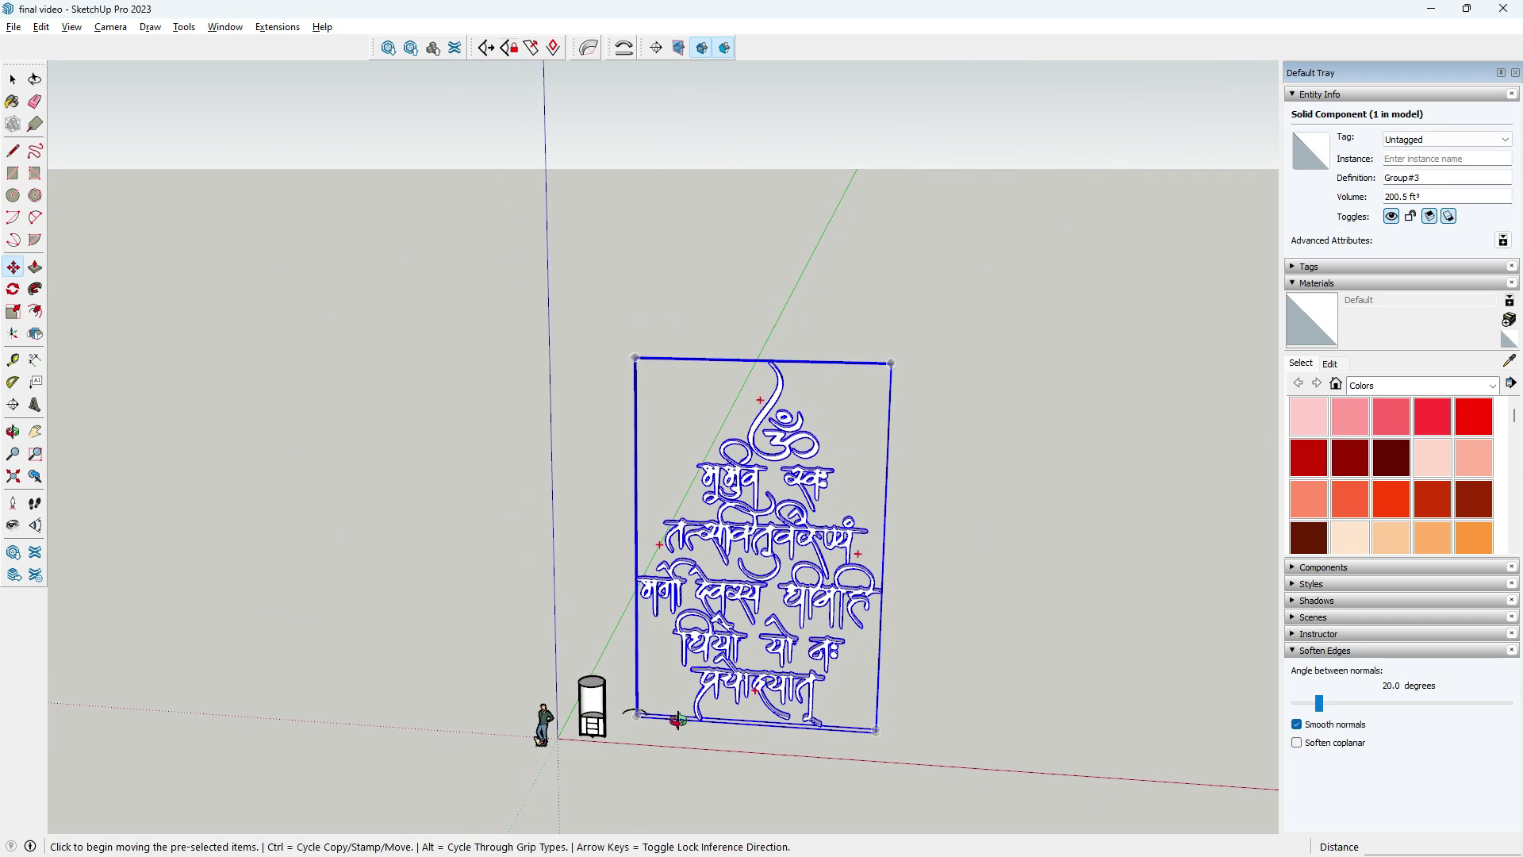
# - Scale the mantra panel uniformly down to 0.21 from a corner grip
pyautogui.click(13, 311)
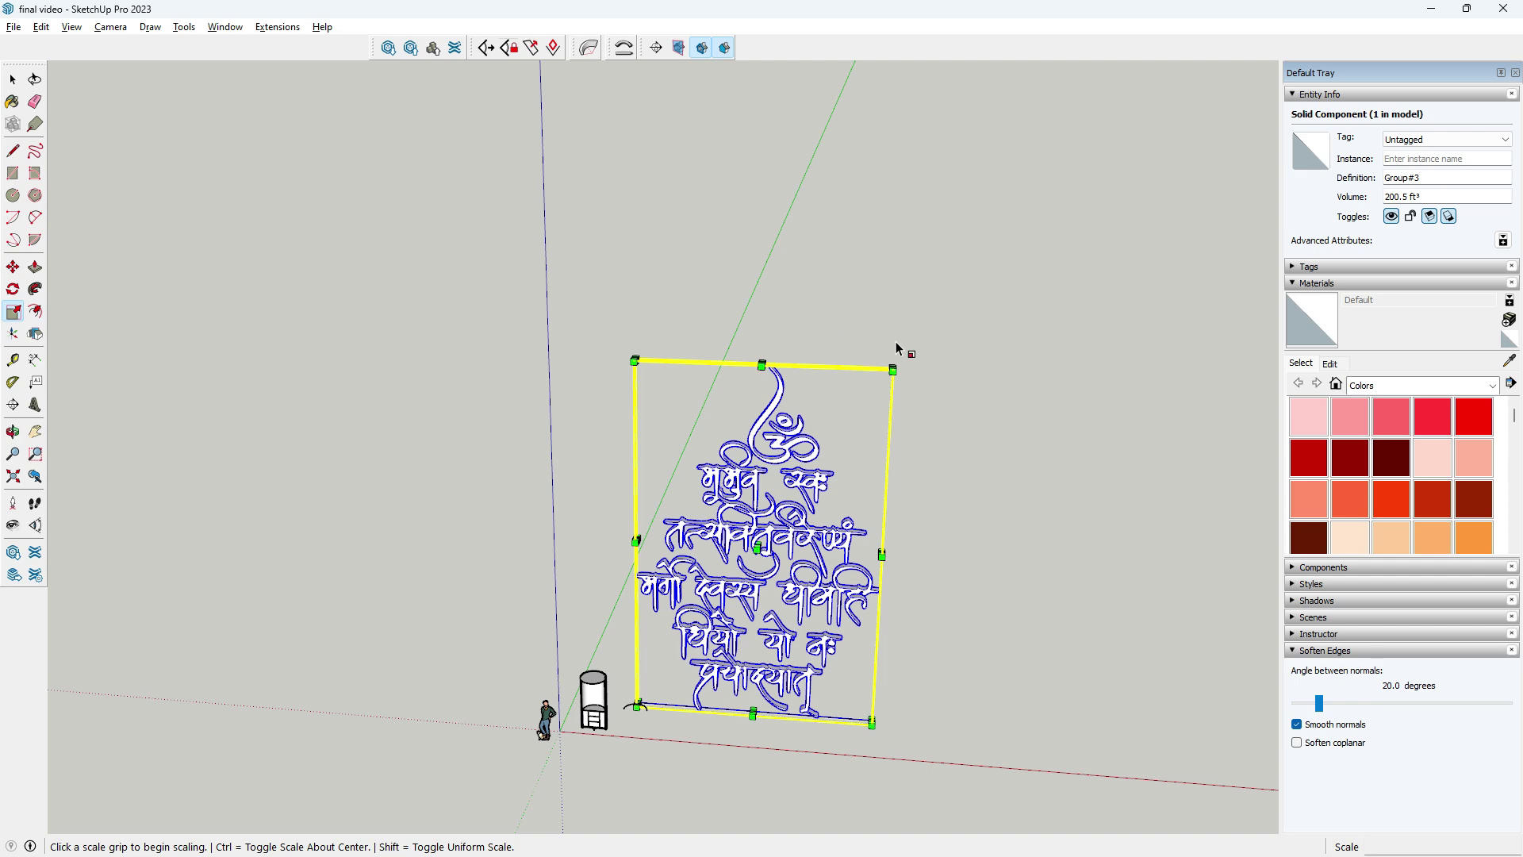
pyautogui.scroll(2, 896, 357)
pyautogui.click(891, 375)
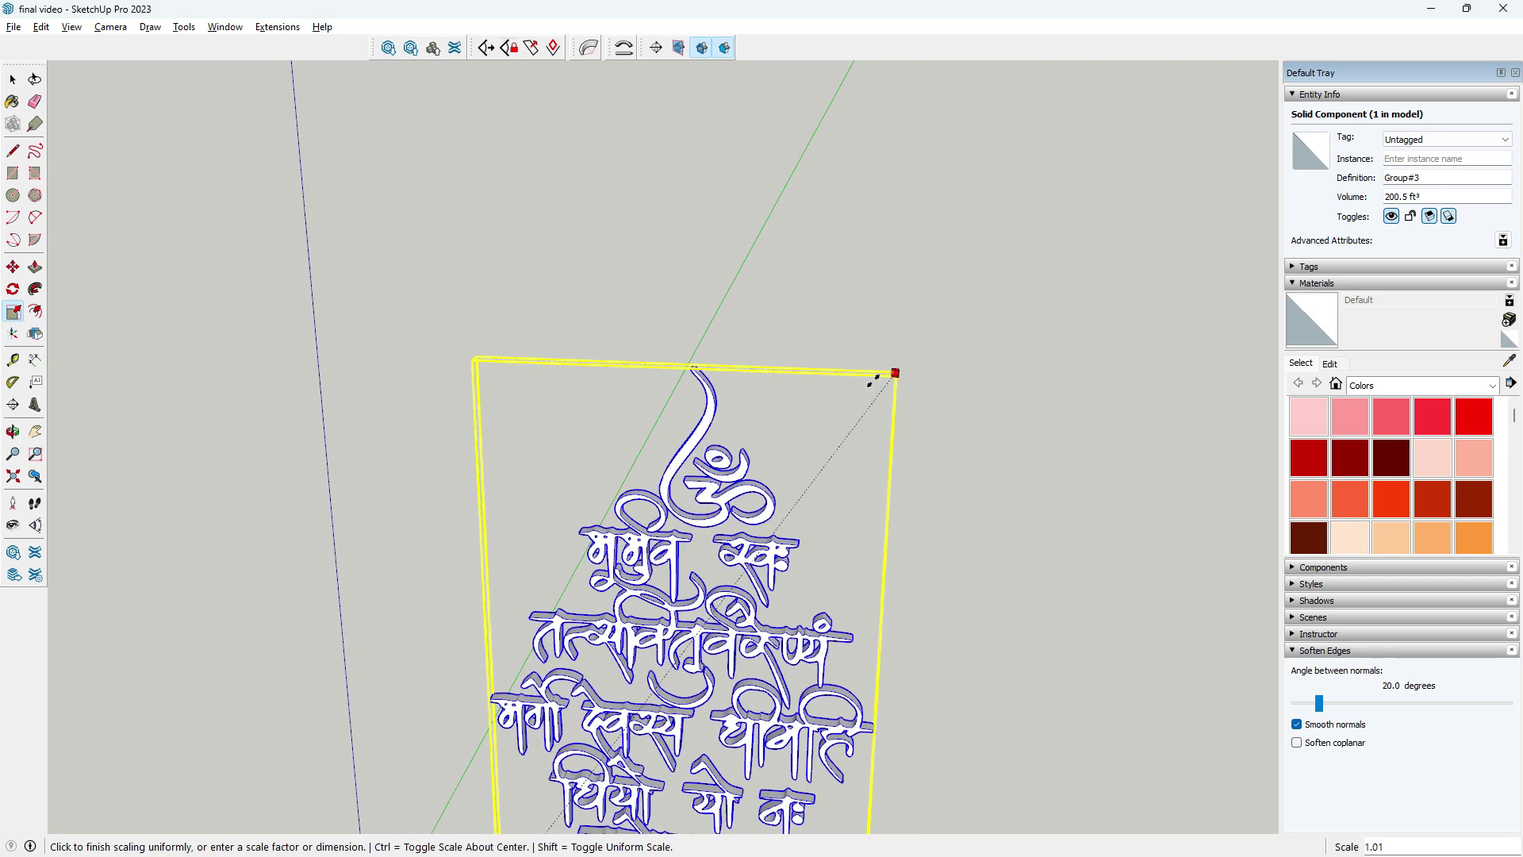
pyautogui.scroll(-3, 892, 371)
pyautogui.click(636, 739)
pyautogui.press('space')
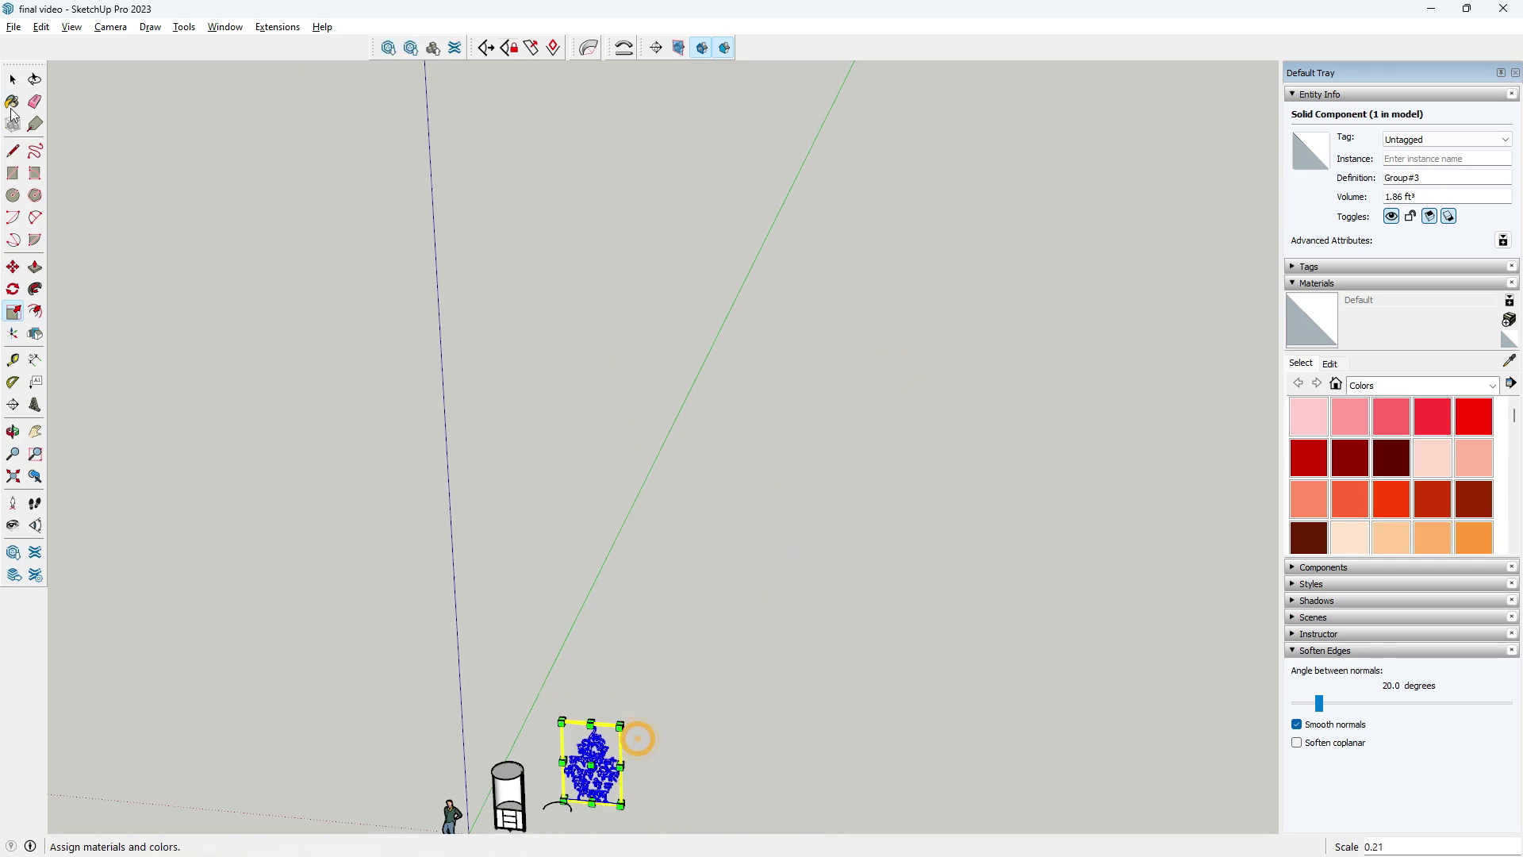
pyautogui.click(182, 185)
pyautogui.scroll(-2, 527, 408)
# - Deselect the arc, check its length value, and orbit to view the text, arc and cabinet
pyautogui.scroll(5, 572, 663)
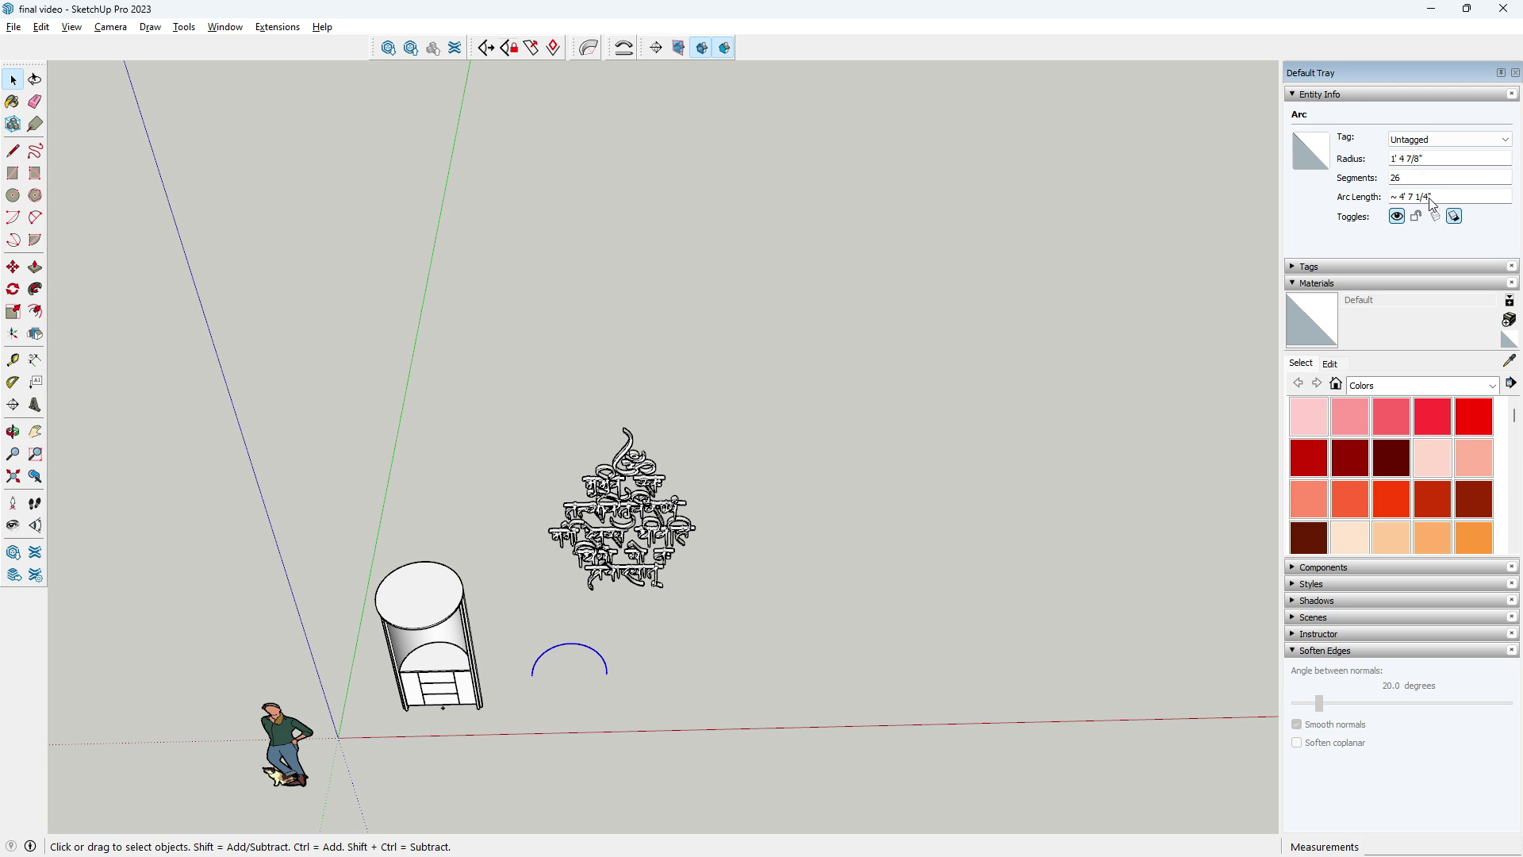
pyautogui.click(1056, 322)
pyautogui.moveTo(1434, 198); pyautogui.dragTo(1401, 206)
pyautogui.scroll(2, 581, 686)
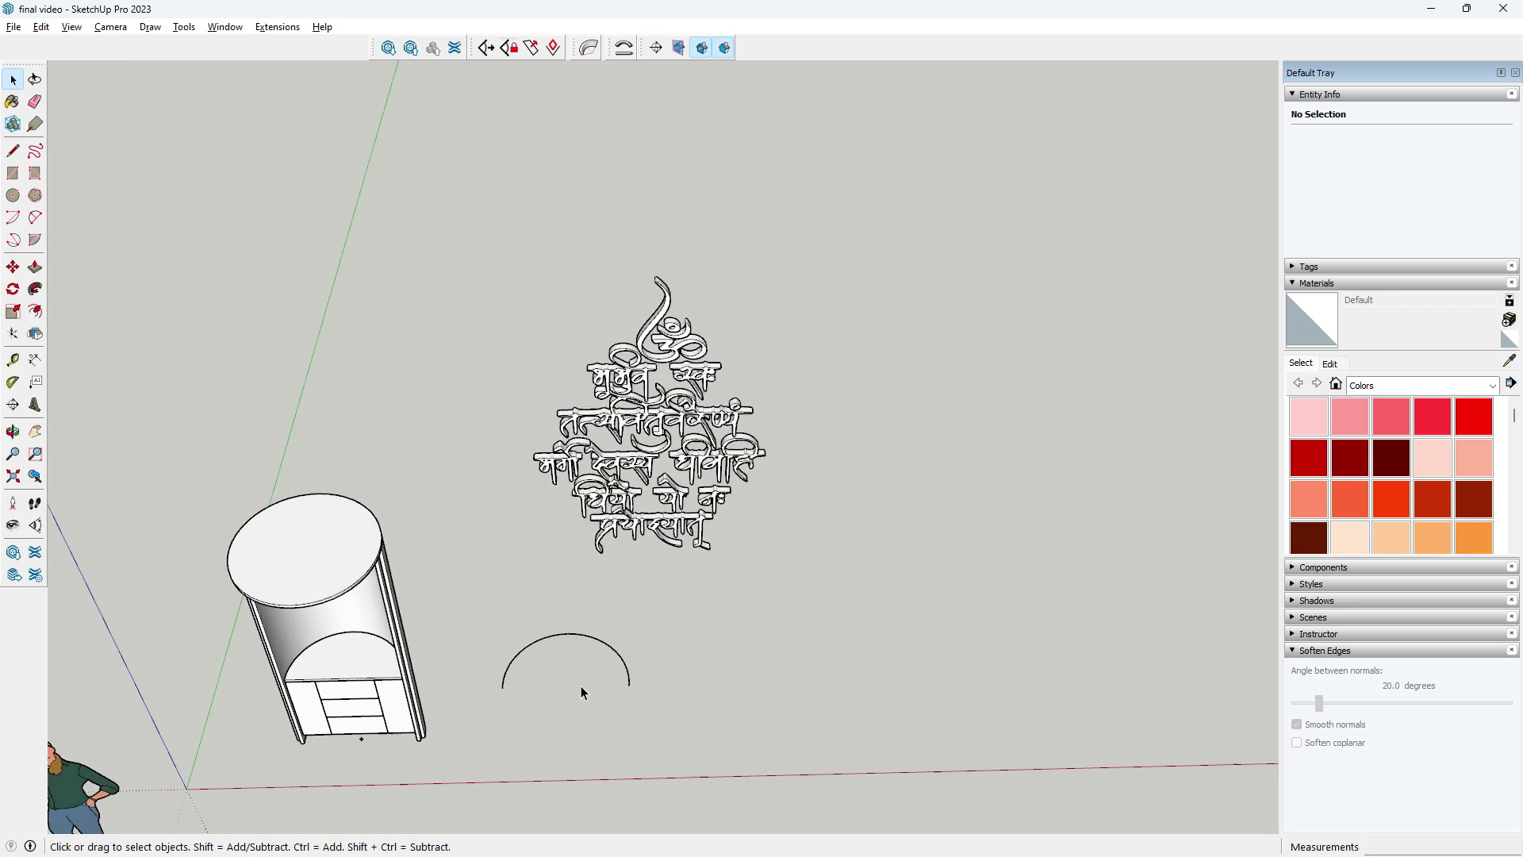
pyautogui.scroll(3, 607, 653)
pyautogui.scroll(3, 606, 646)
pyautogui.scroll(2, 603, 666)
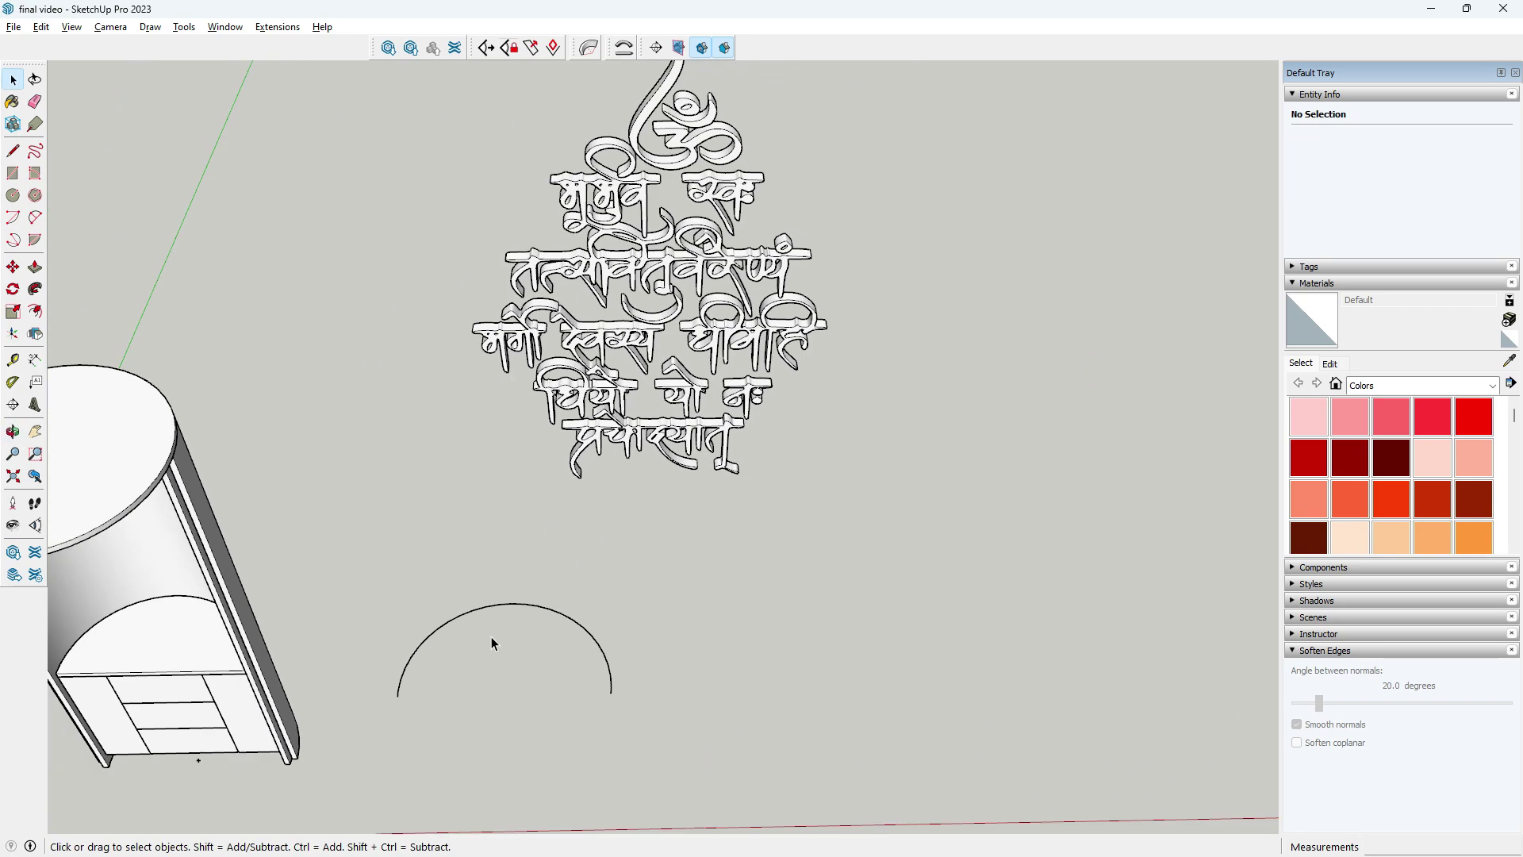
pyautogui.moveTo(603, 671); pyautogui.dragTo(493, 646, button='middle')
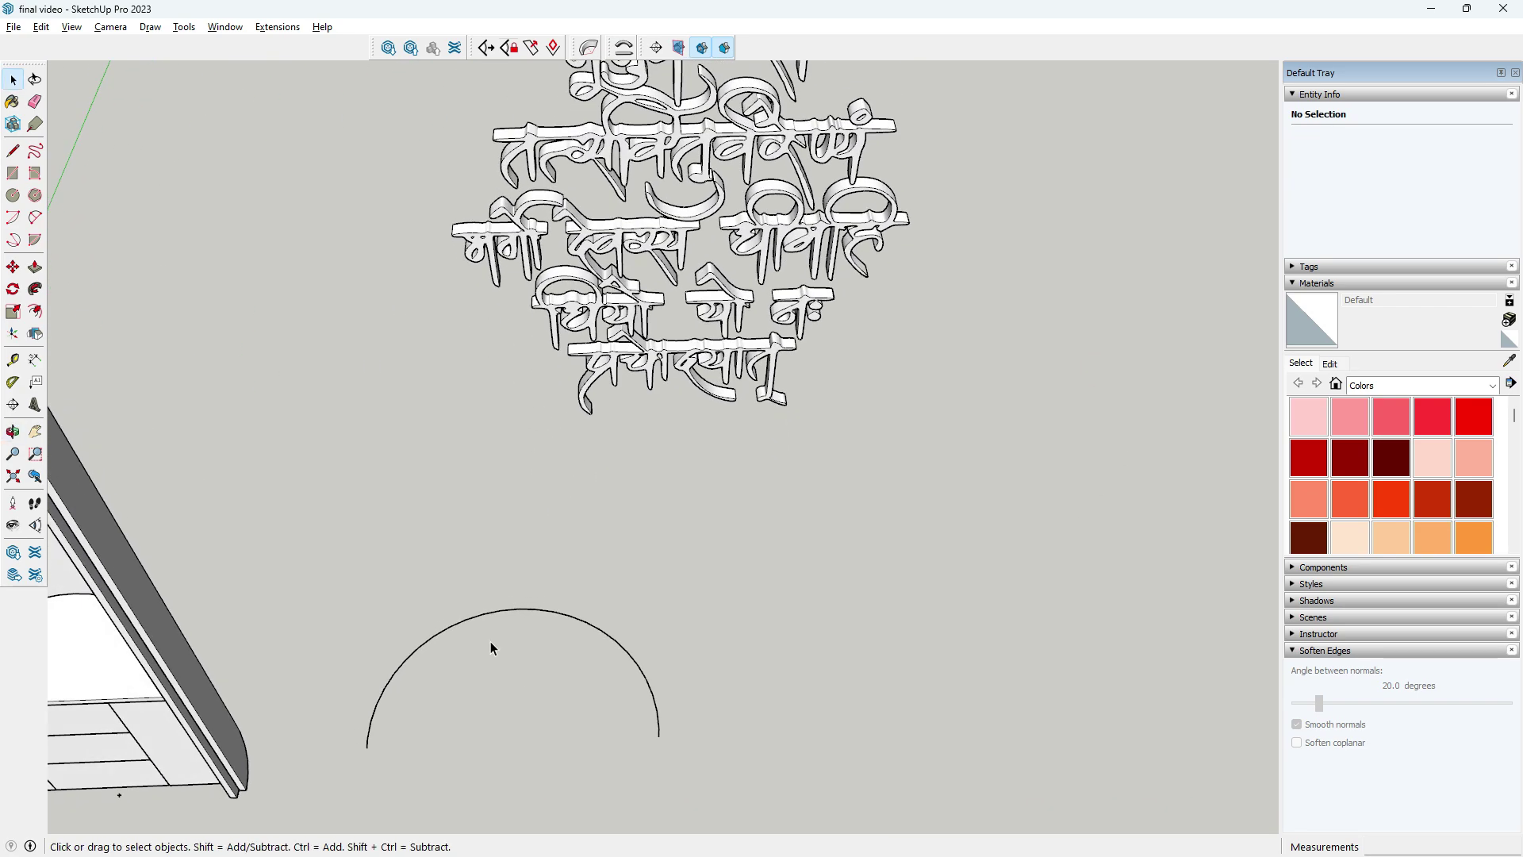
# - Draw a 3-foot straight line from the arc's right end
pyautogui.click(13, 151)
pyautogui.scroll(-2, 468, 527)
pyautogui.scroll(-2, 486, 584)
pyautogui.scroll(-2, 508, 619)
pyautogui.click(580, 554)
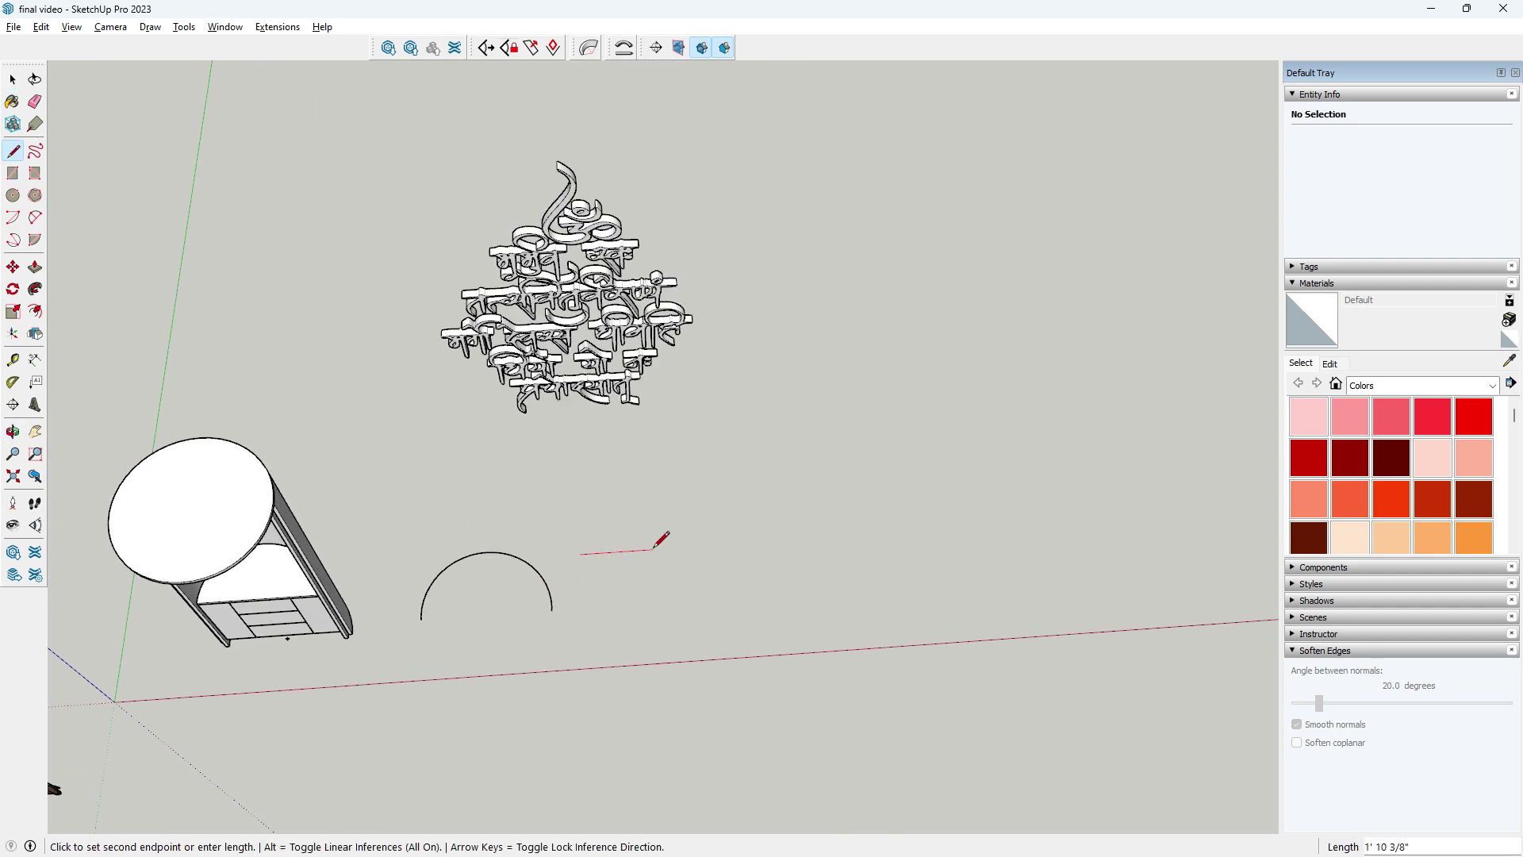
pyautogui.press('Return')
pyautogui.moveTo(656, 553); pyautogui.dragTo(666, 571, button='middle')
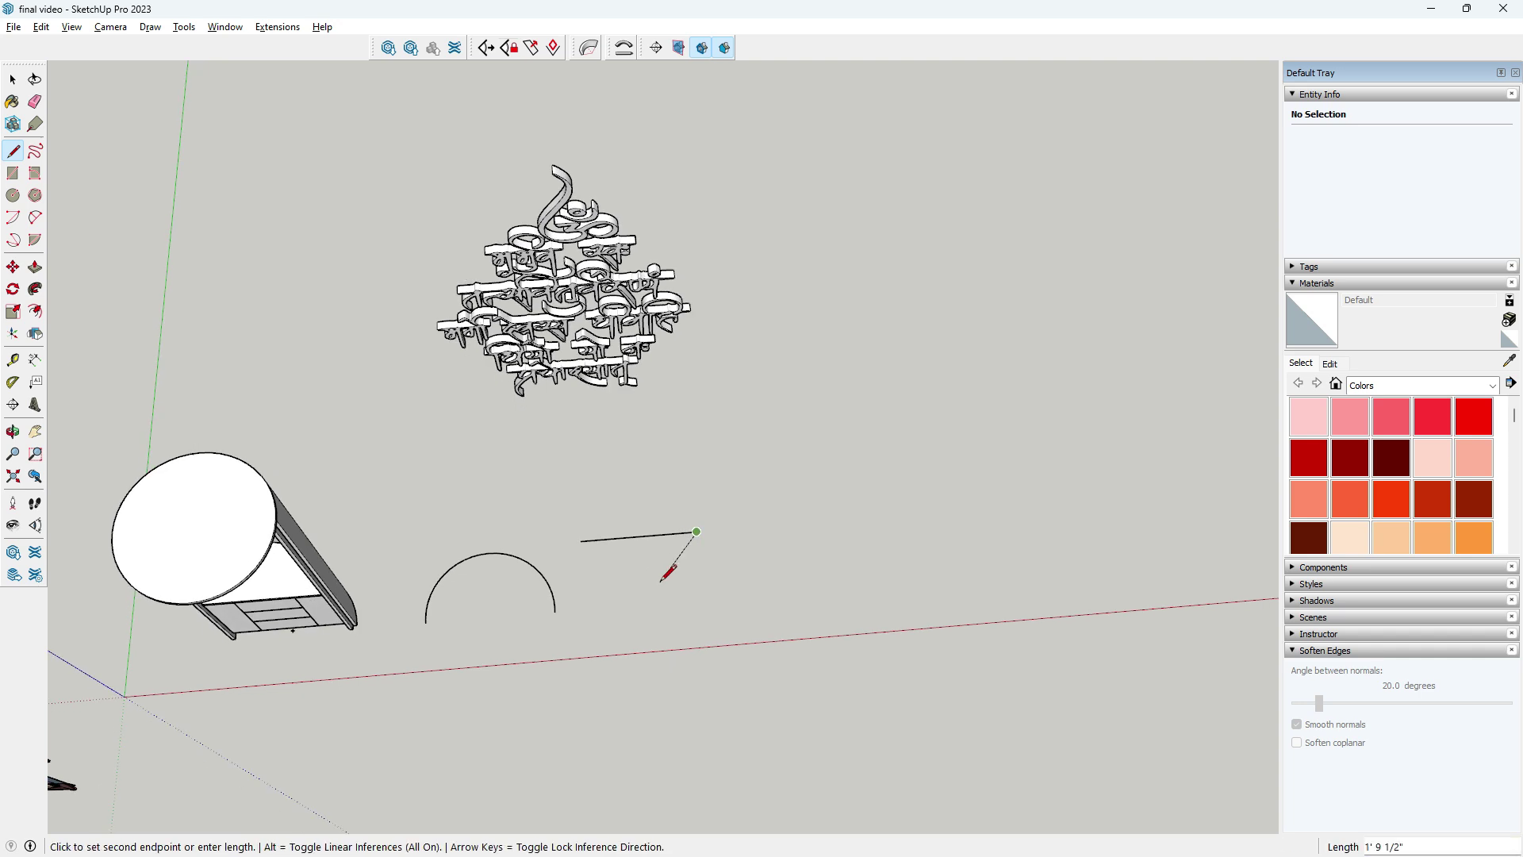
pyautogui.press('Escape')
# - Move the mantra panel to a new spot, picking it up by its bottom corner
pyautogui.click(13, 80)
pyautogui.click(585, 331)
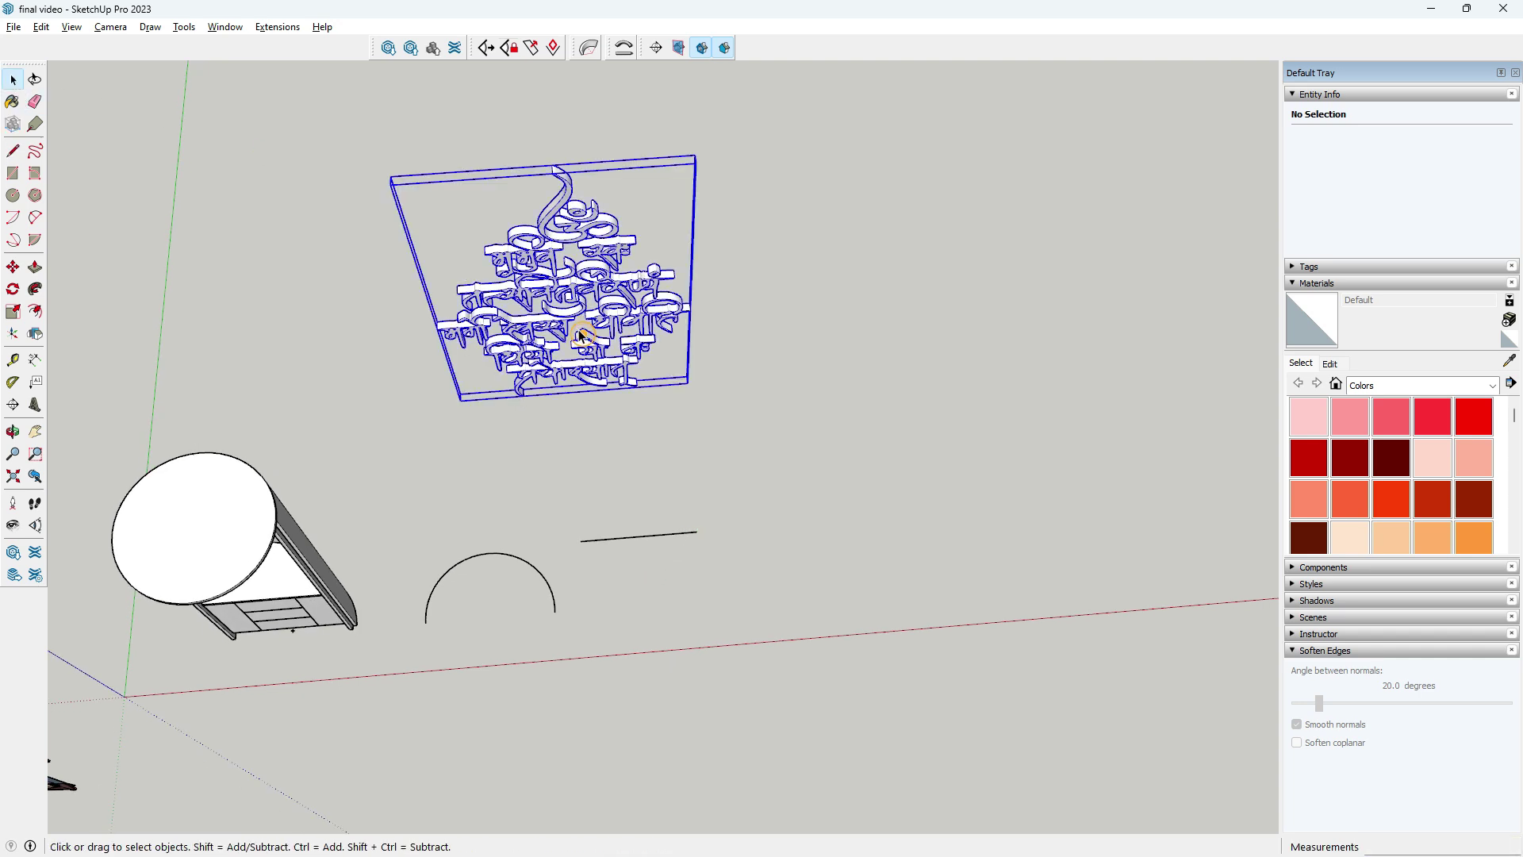
pyautogui.press('m')
pyautogui.scroll(2, 483, 394)
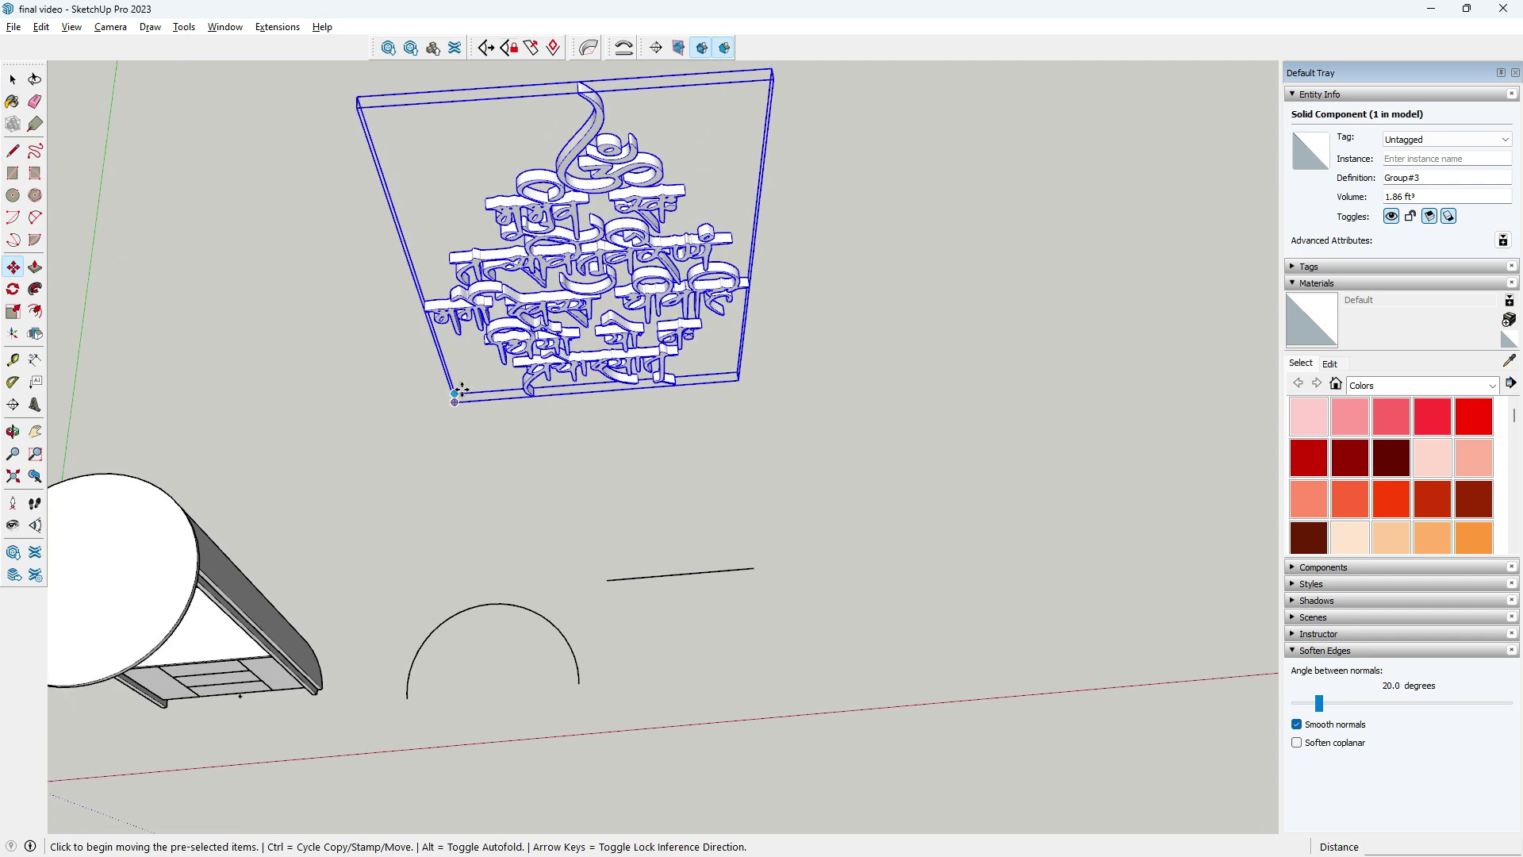
pyautogui.click(482, 397)
pyautogui.click(607, 574)
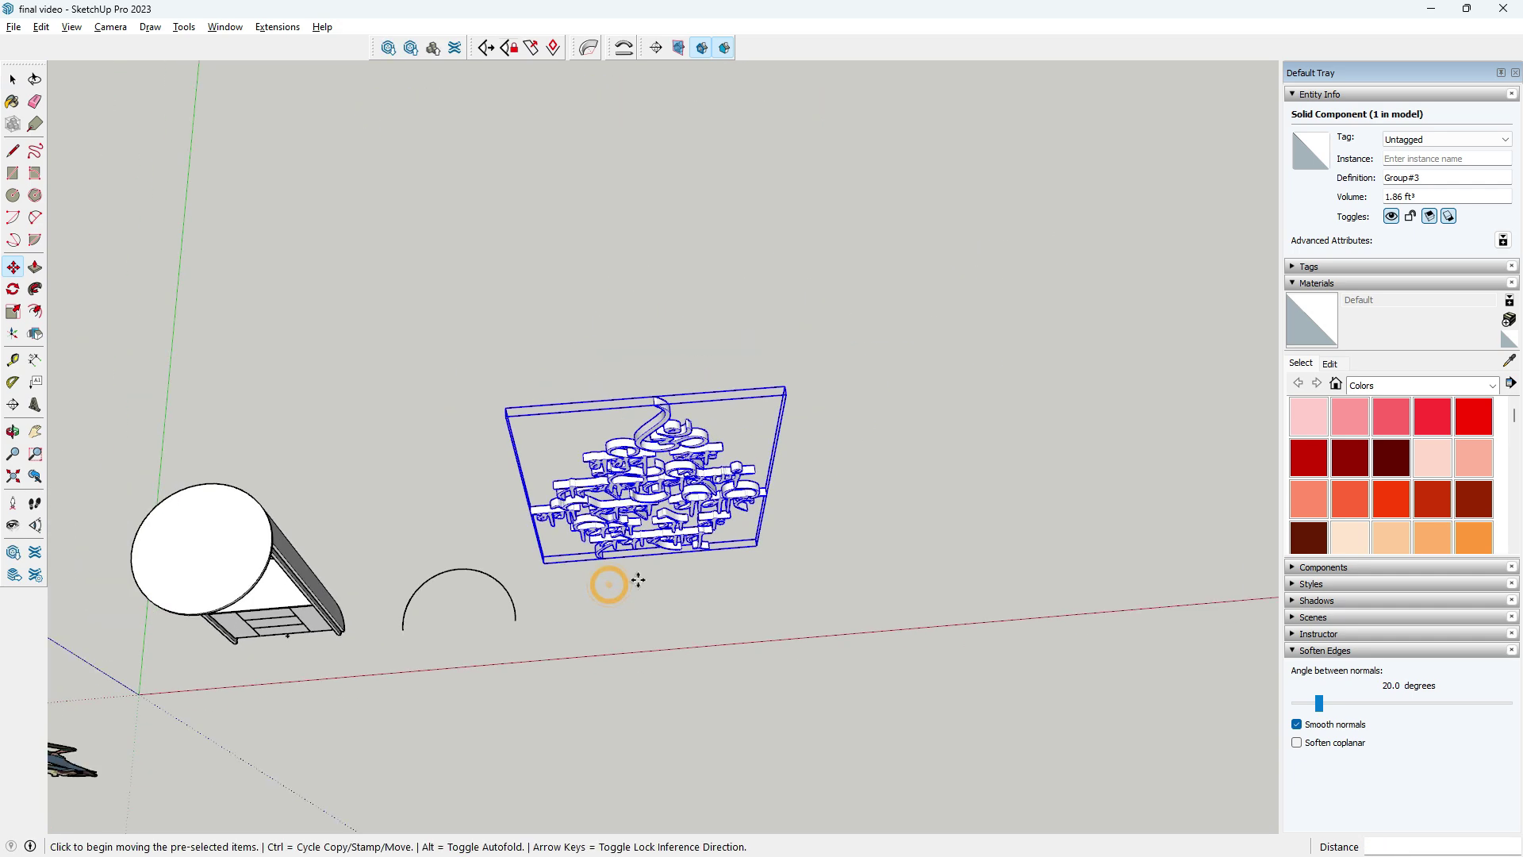
pyautogui.moveTo(636, 581); pyautogui.dragTo(439, 408, button='middle')
# - Try the Scale tool on the mantra panel, then cancel and orbit around the calligraphy
pyautogui.click(14, 311)
pyautogui.scroll(2, 792, 521)
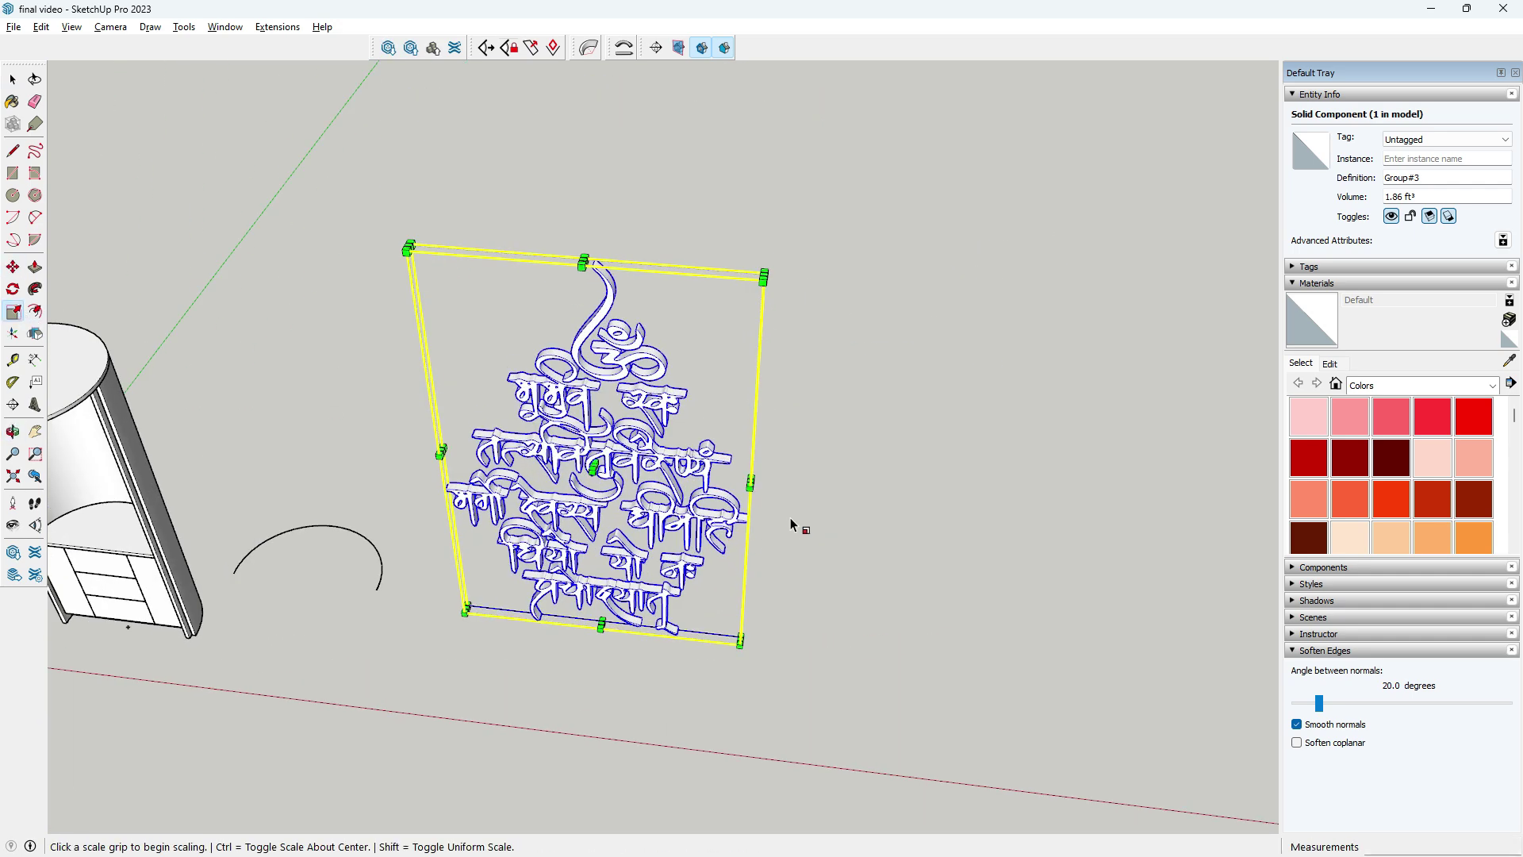
pyautogui.scroll(2, 749, 486)
pyautogui.scroll(2, 751, 476)
pyautogui.scroll(2, 745, 476)
pyautogui.press('space')
pyautogui.scroll(-5, 613, 476)
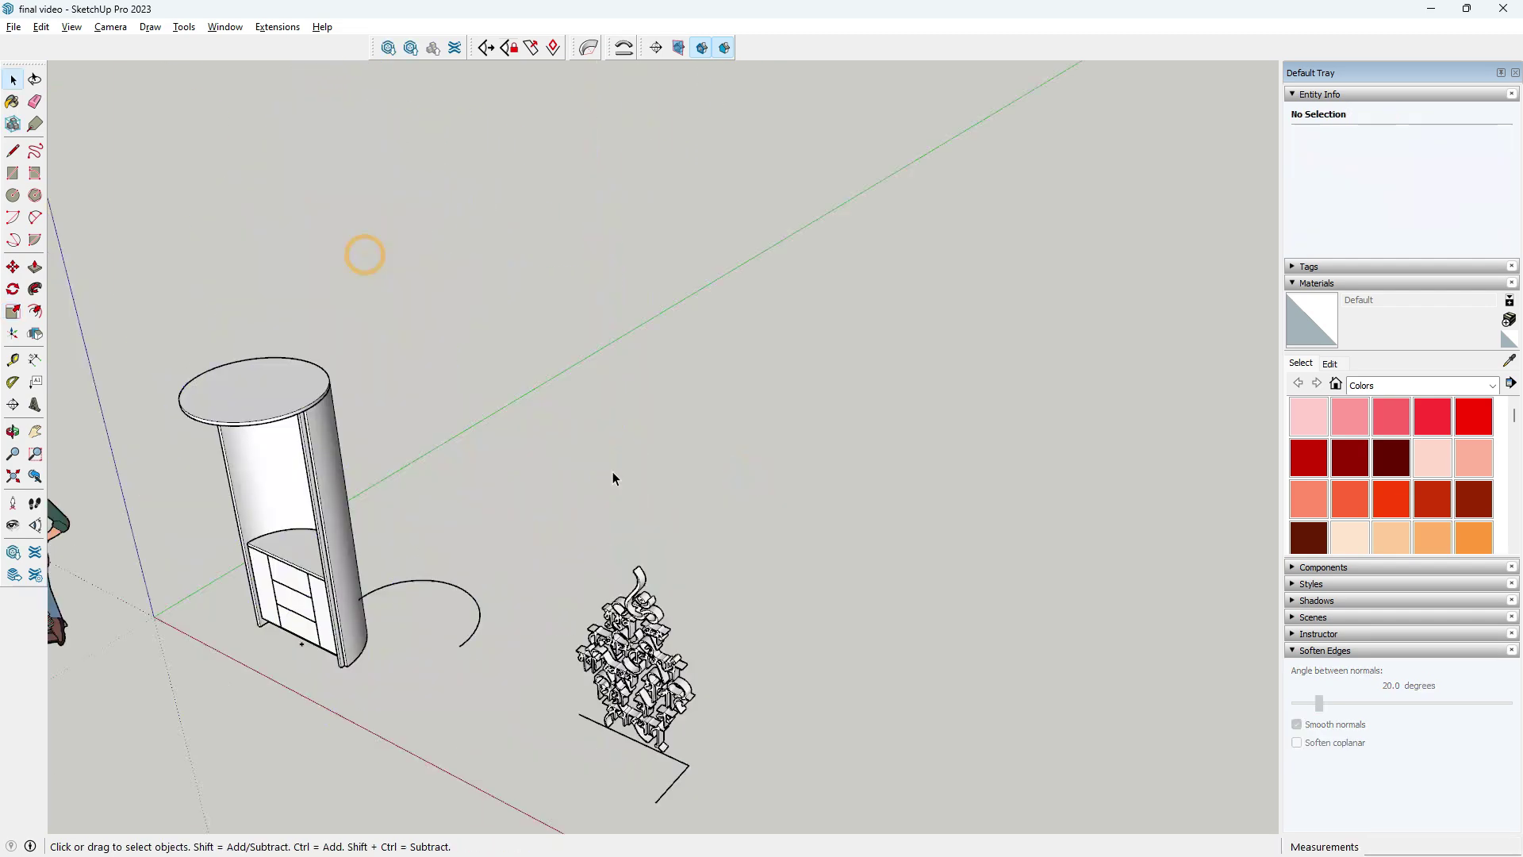
pyautogui.moveTo(612, 476); pyautogui.dragTo(774, 632, button='middle')
pyautogui.scroll(2, 737, 711)
pyautogui.scroll(2, 728, 714)
# - Select the calligraphy component and scale it down once along its depth
pyautogui.click(675, 716)
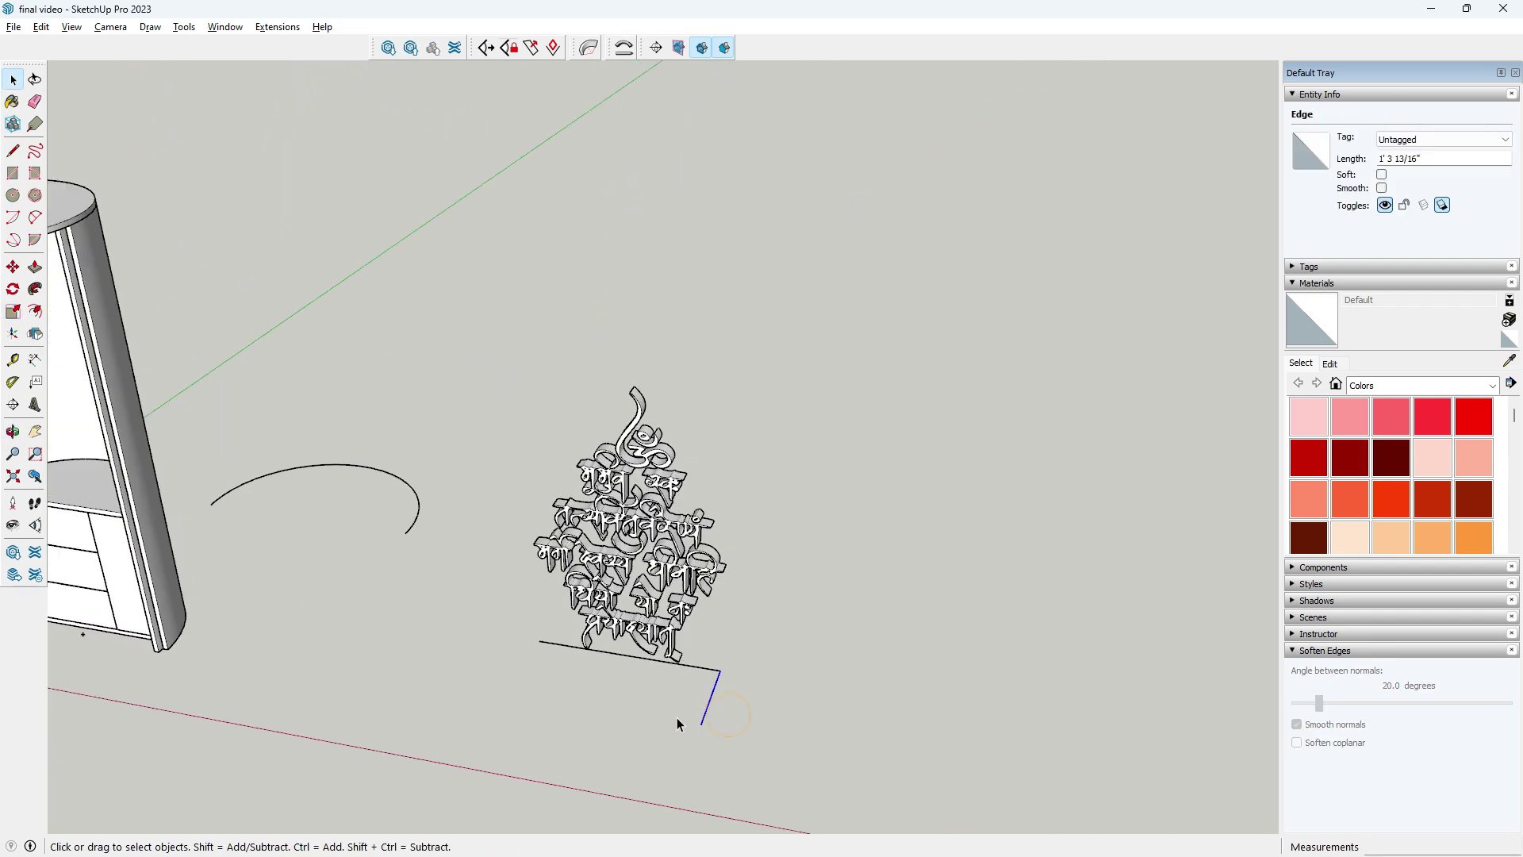
pyautogui.moveTo(678, 717); pyautogui.dragTo(545, 632, button='middle')
pyautogui.scroll(2, 544, 633)
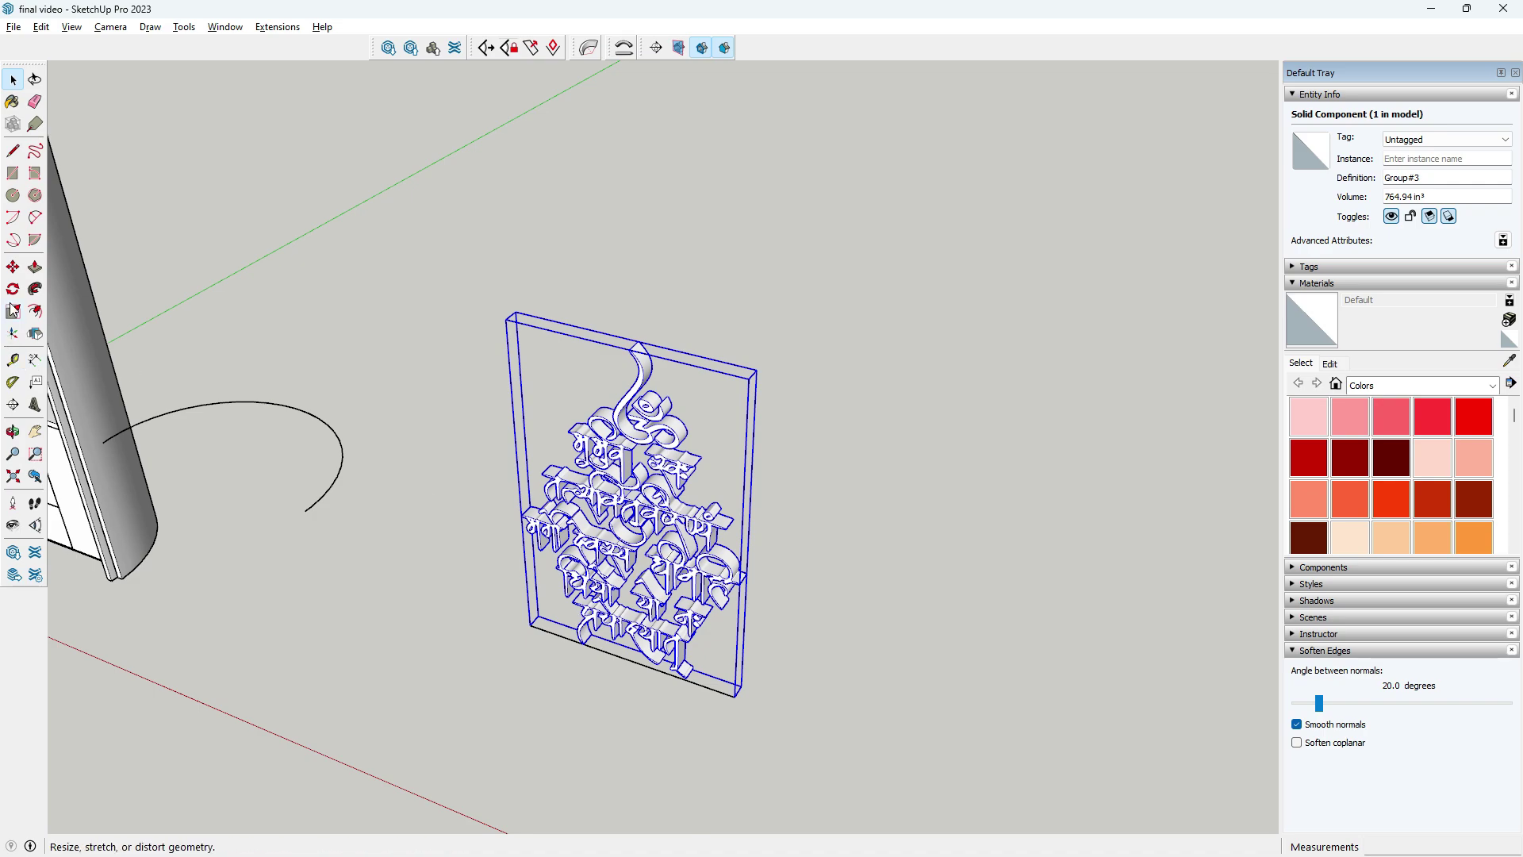
pyautogui.press('s')
pyautogui.scroll(2, 678, 482)
pyautogui.scroll(2, 678, 482)
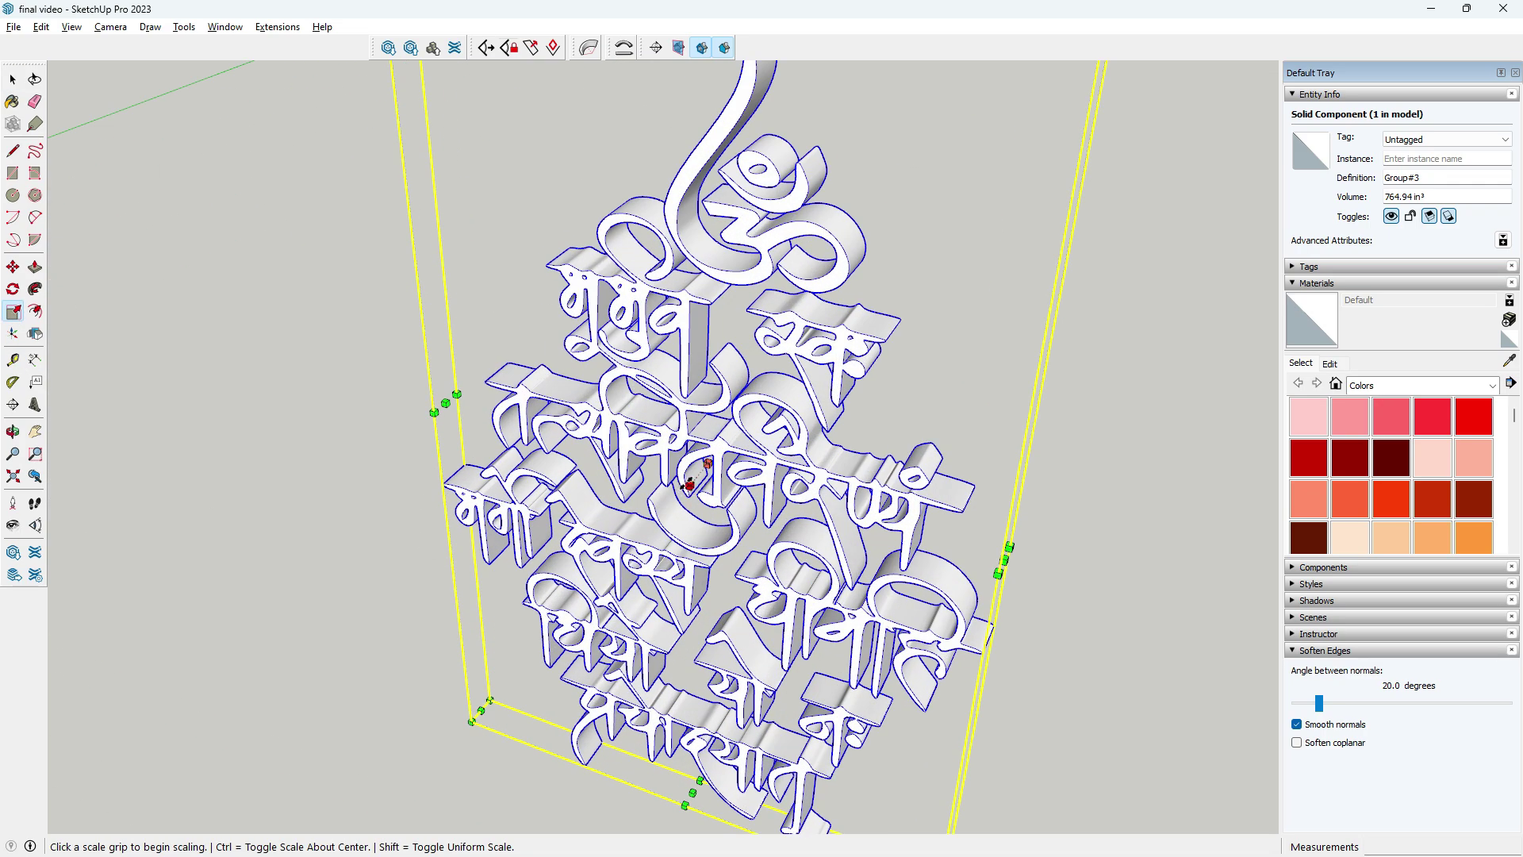
pyautogui.click(689, 484)
pyautogui.rightClick(700, 468)
pyautogui.press('Escape')
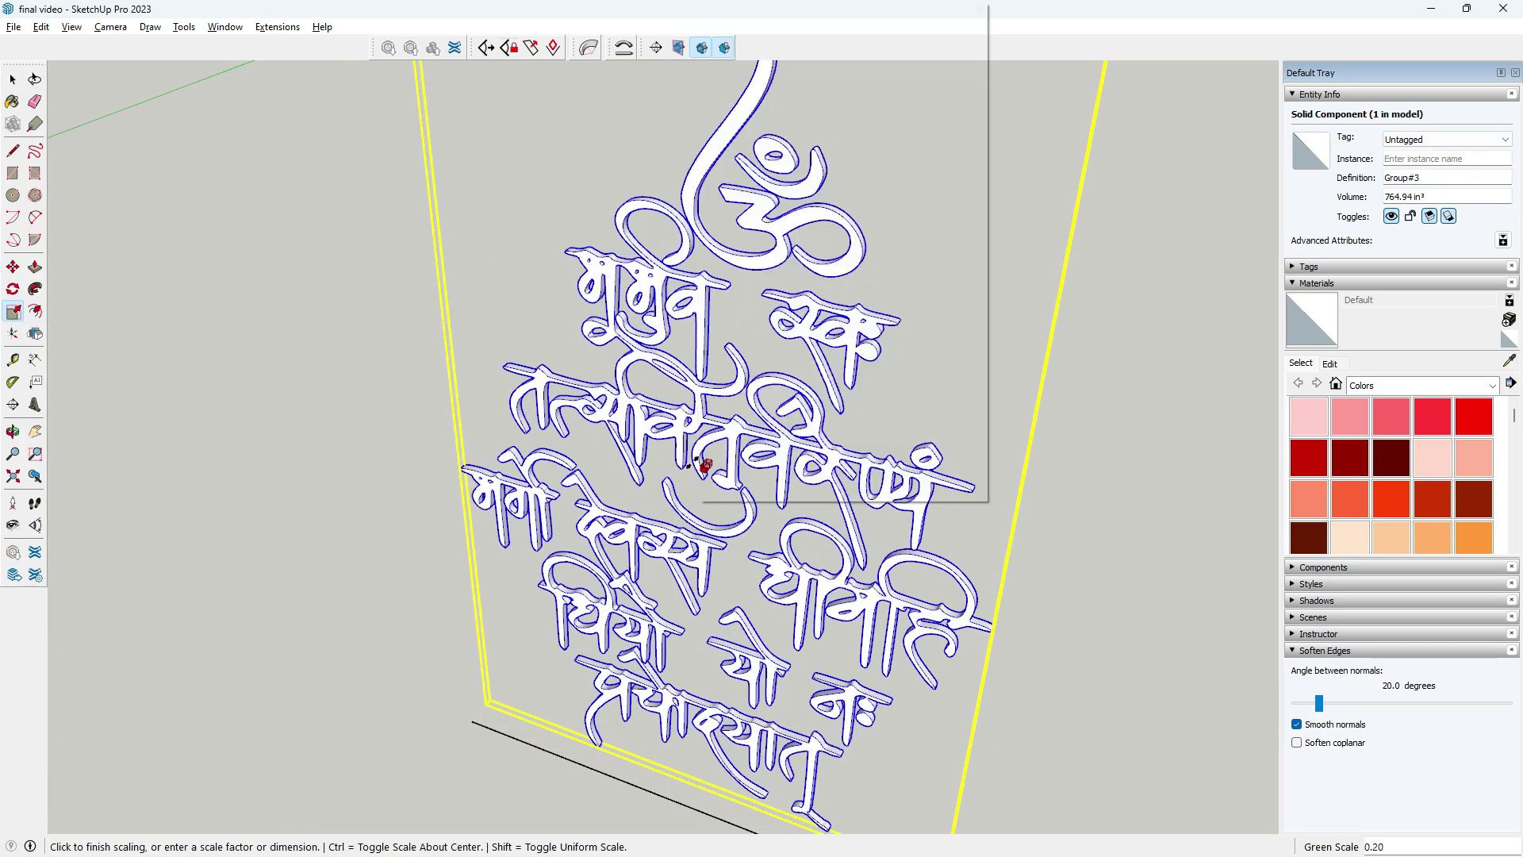
pyautogui.click(702, 468)
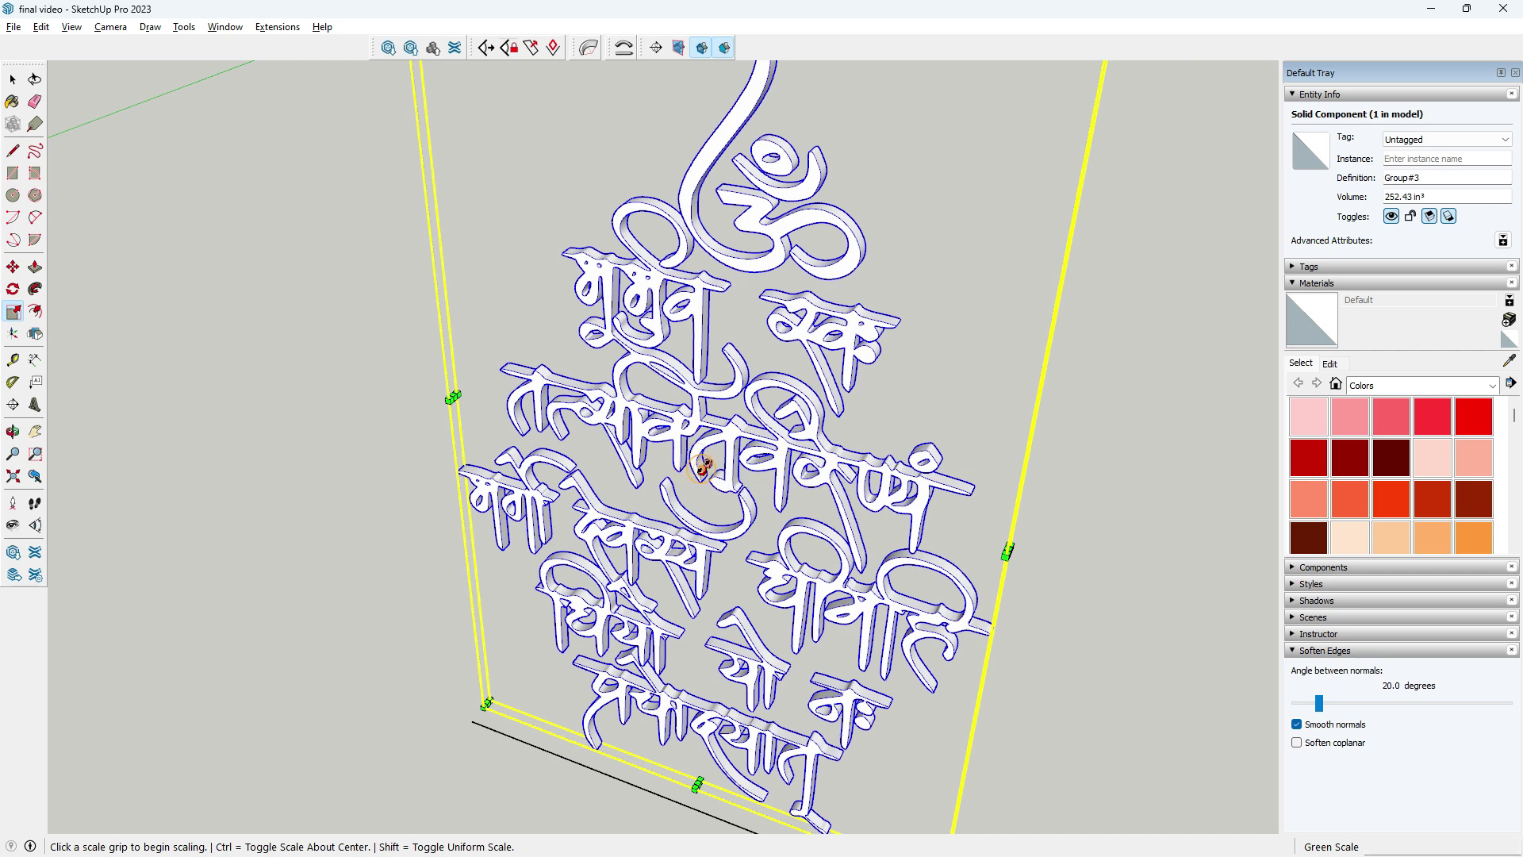
# - Flatten the calligraphy further along its depth to 78.25 in³, then deselect it
pyautogui.click(704, 467)
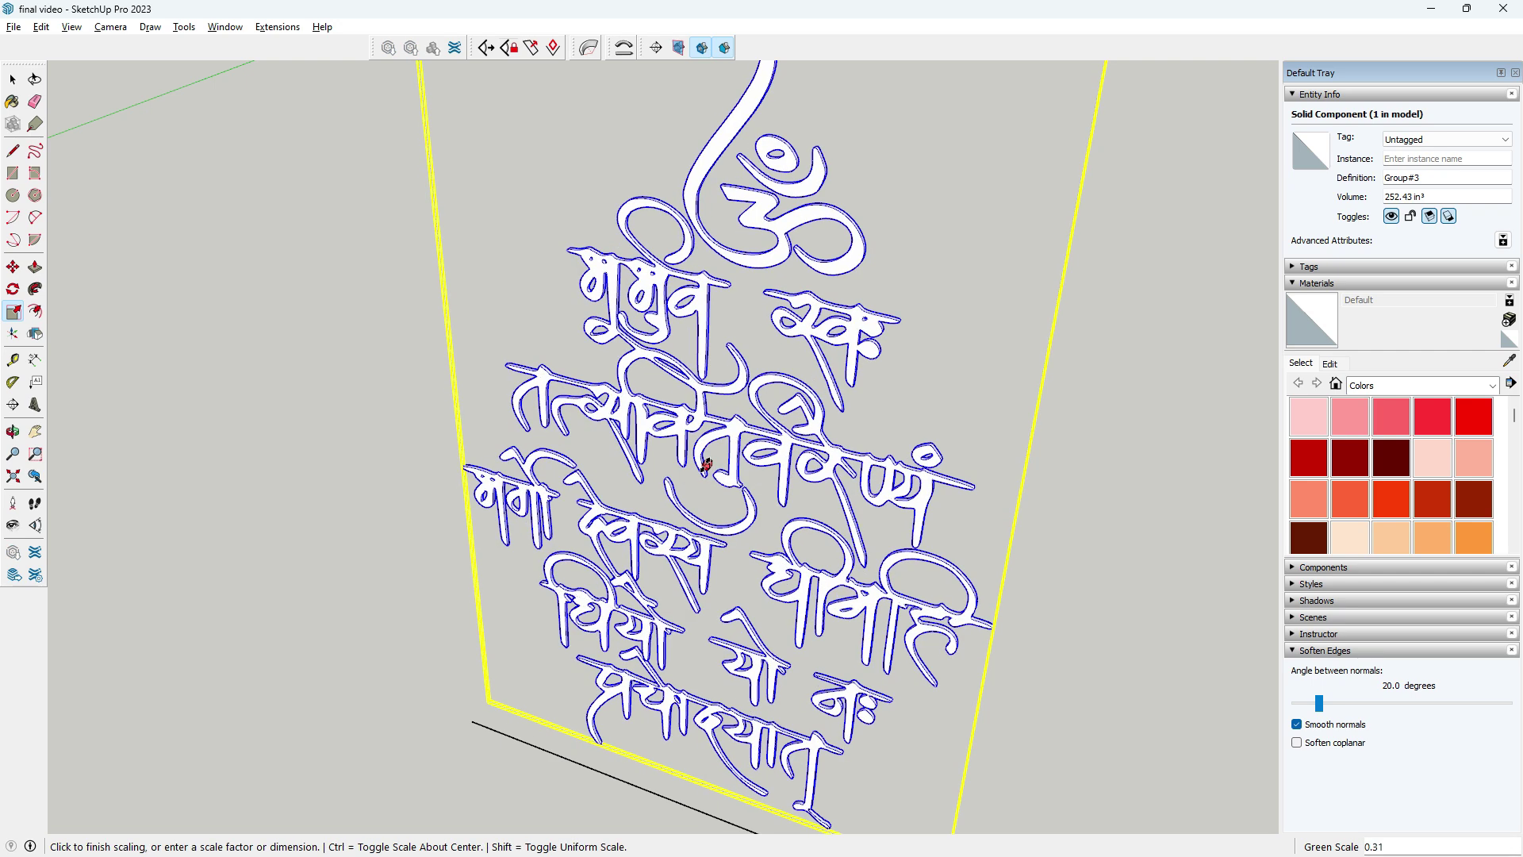
pyautogui.press('Escape')
pyautogui.press('space')
pyautogui.click(229, 296)
pyautogui.scroll(-3, 469, 495)
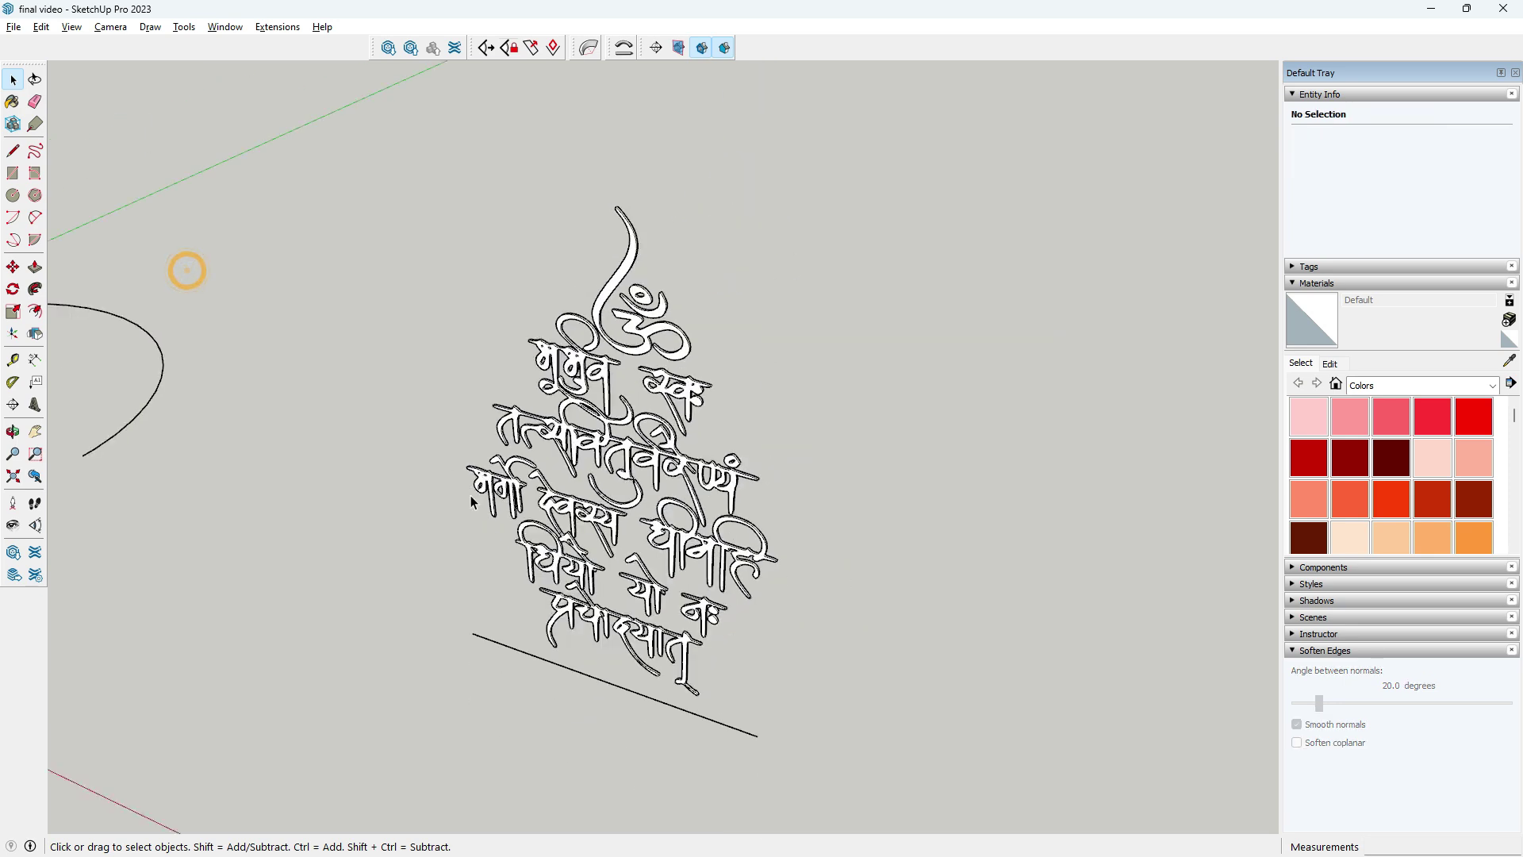
pyautogui.scroll(-3, 635, 548)
pyautogui.scroll(-3, 671, 548)
pyautogui.scroll(2, 659, 554)
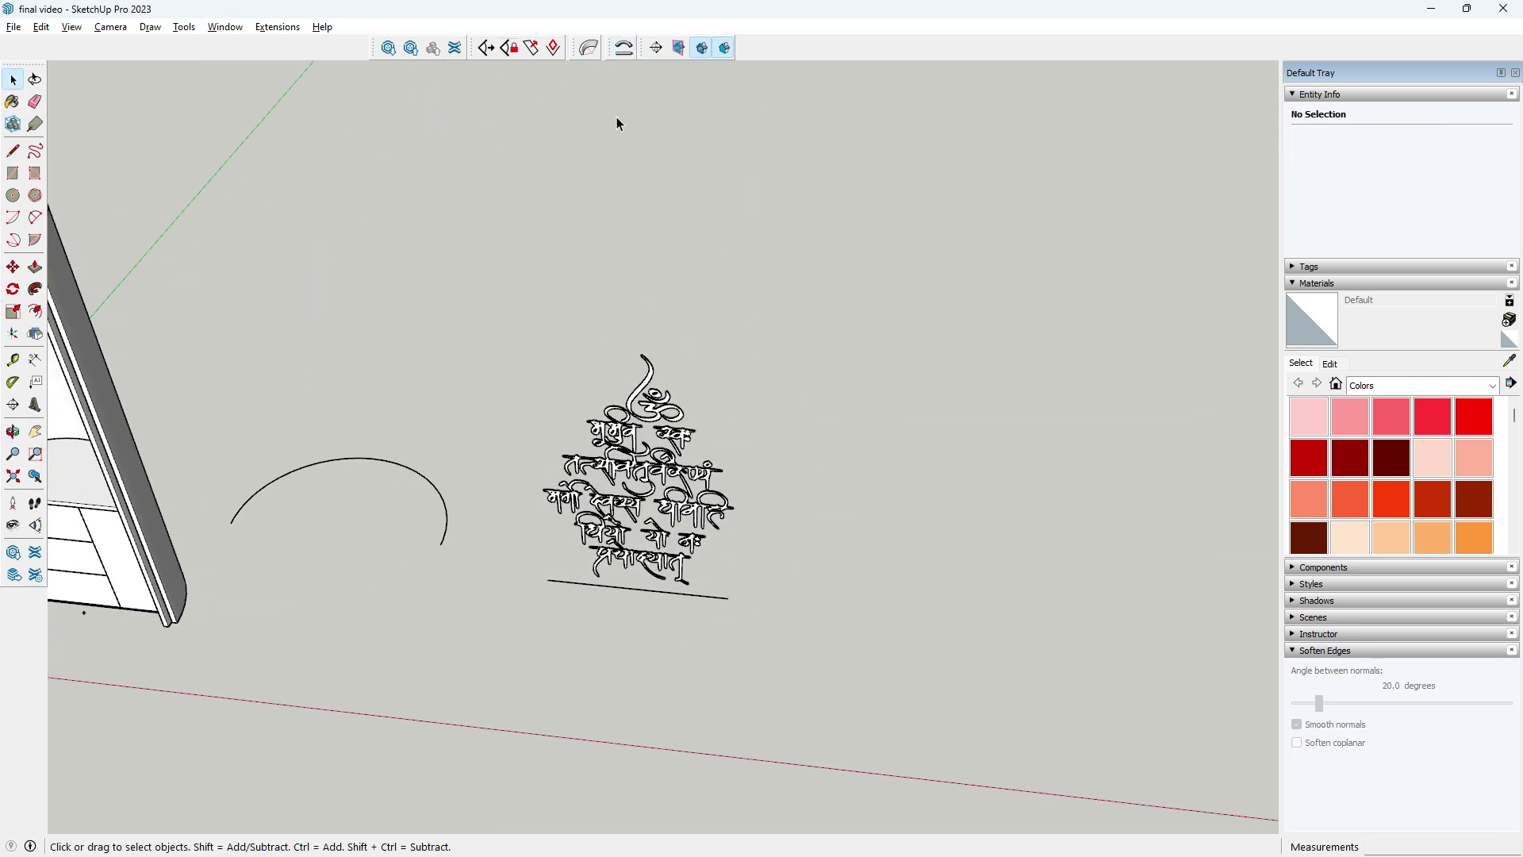
pyautogui.scroll(-2, 649, 507)
# - Float the Shape Bender toolbar beside the model and orbit to inspect the panel
pyautogui.scroll(-2, 649, 507)
pyautogui.click(649, 507)
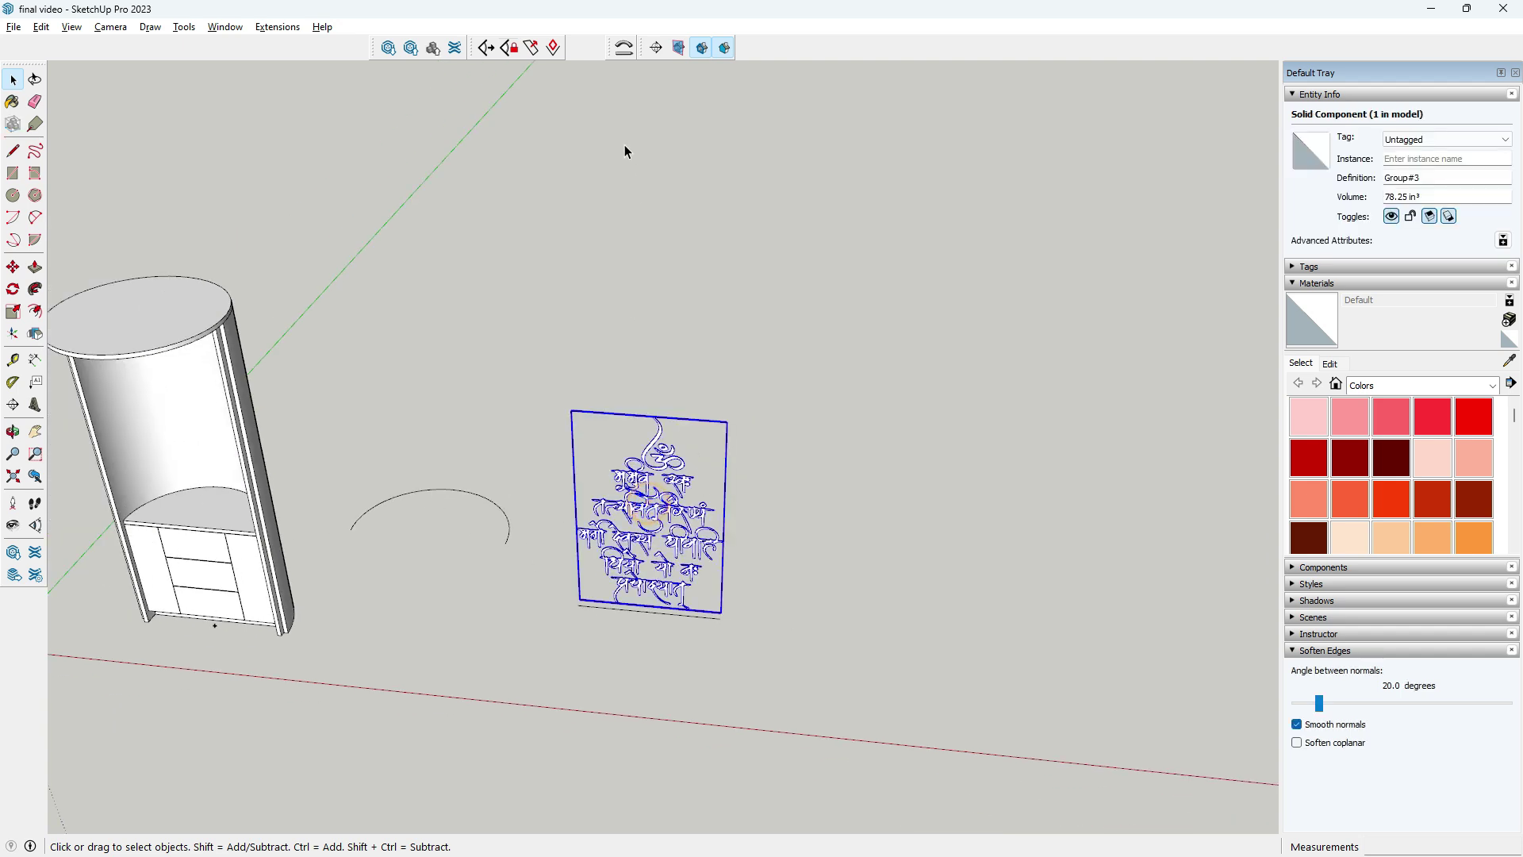
pyautogui.moveTo(607, 48); pyautogui.dragTo(579, 342)
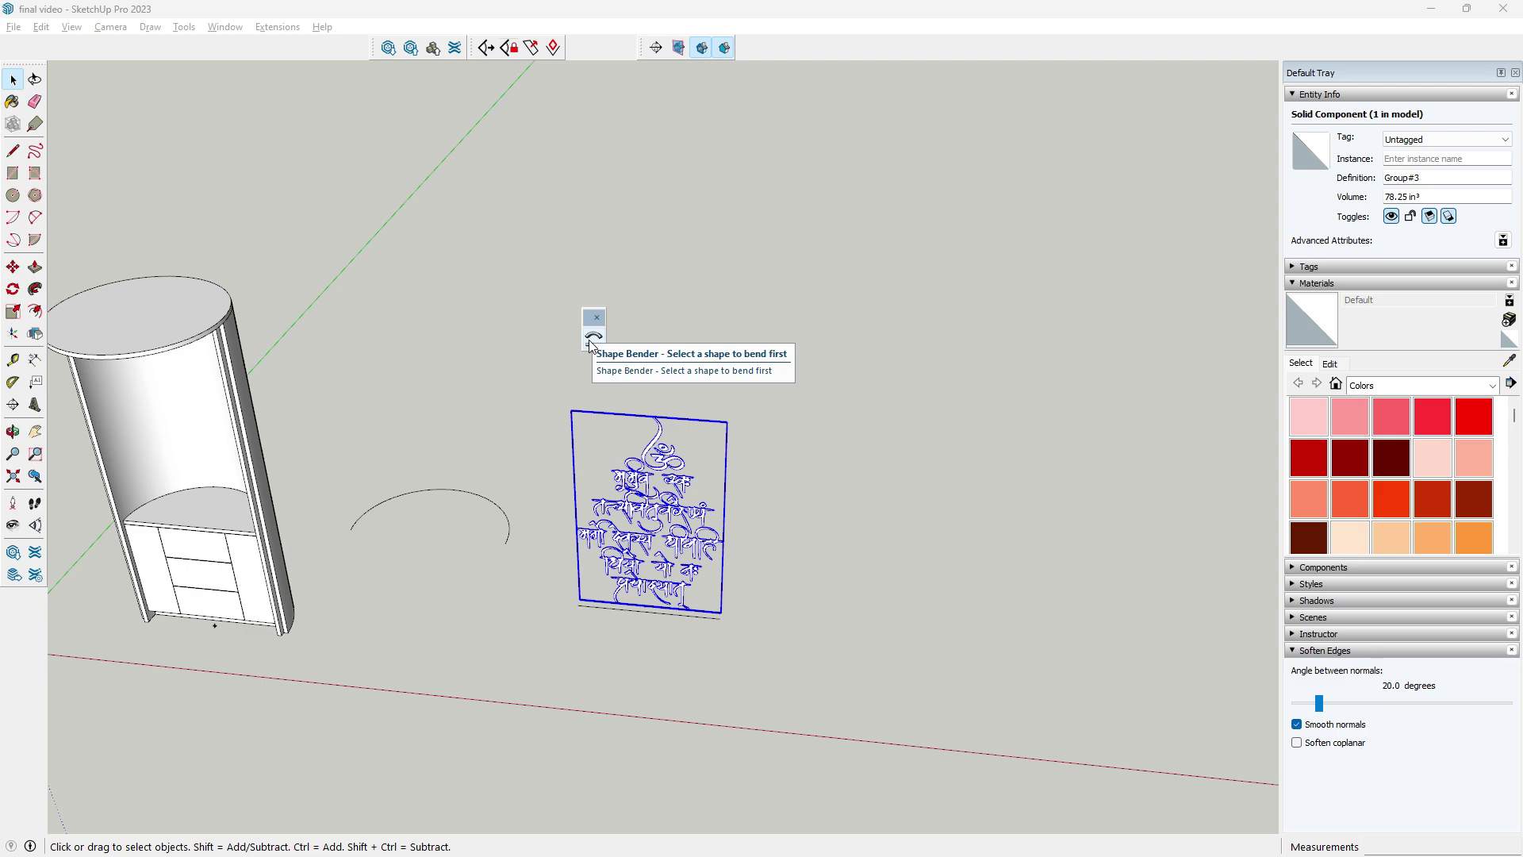
pyautogui.scroll(3, 627, 587)
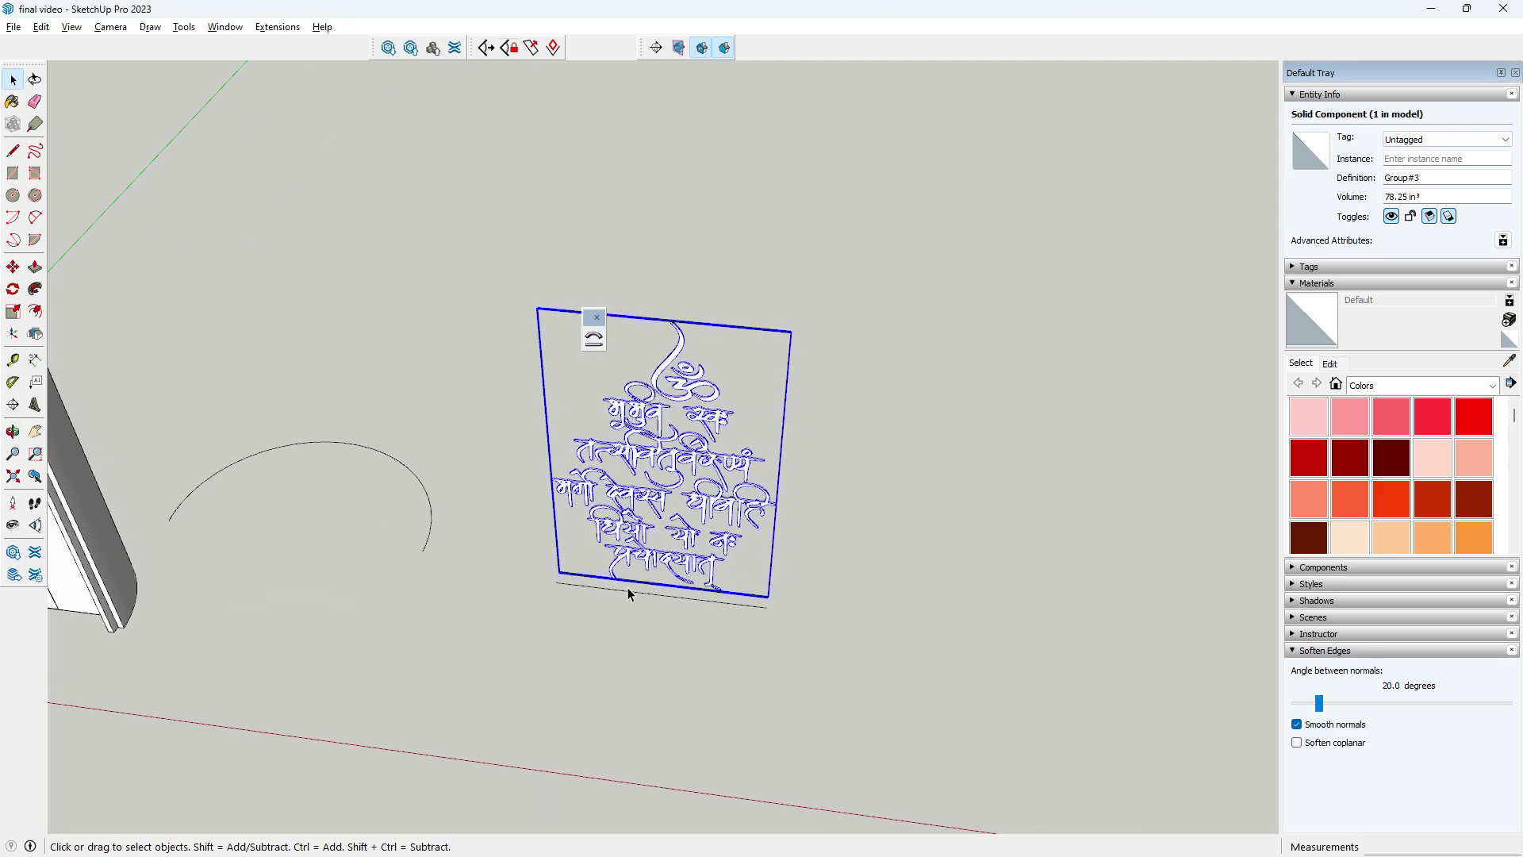
pyautogui.scroll(3, 631, 593)
pyautogui.moveTo(631, 593); pyautogui.dragTo(556, 516, button='middle')
# - Select the calligraphy panel for moving, then cancel and orbit back to its front
pyautogui.click(607, 584)
pyautogui.press('m')
pyautogui.scroll(3, 515, 515)
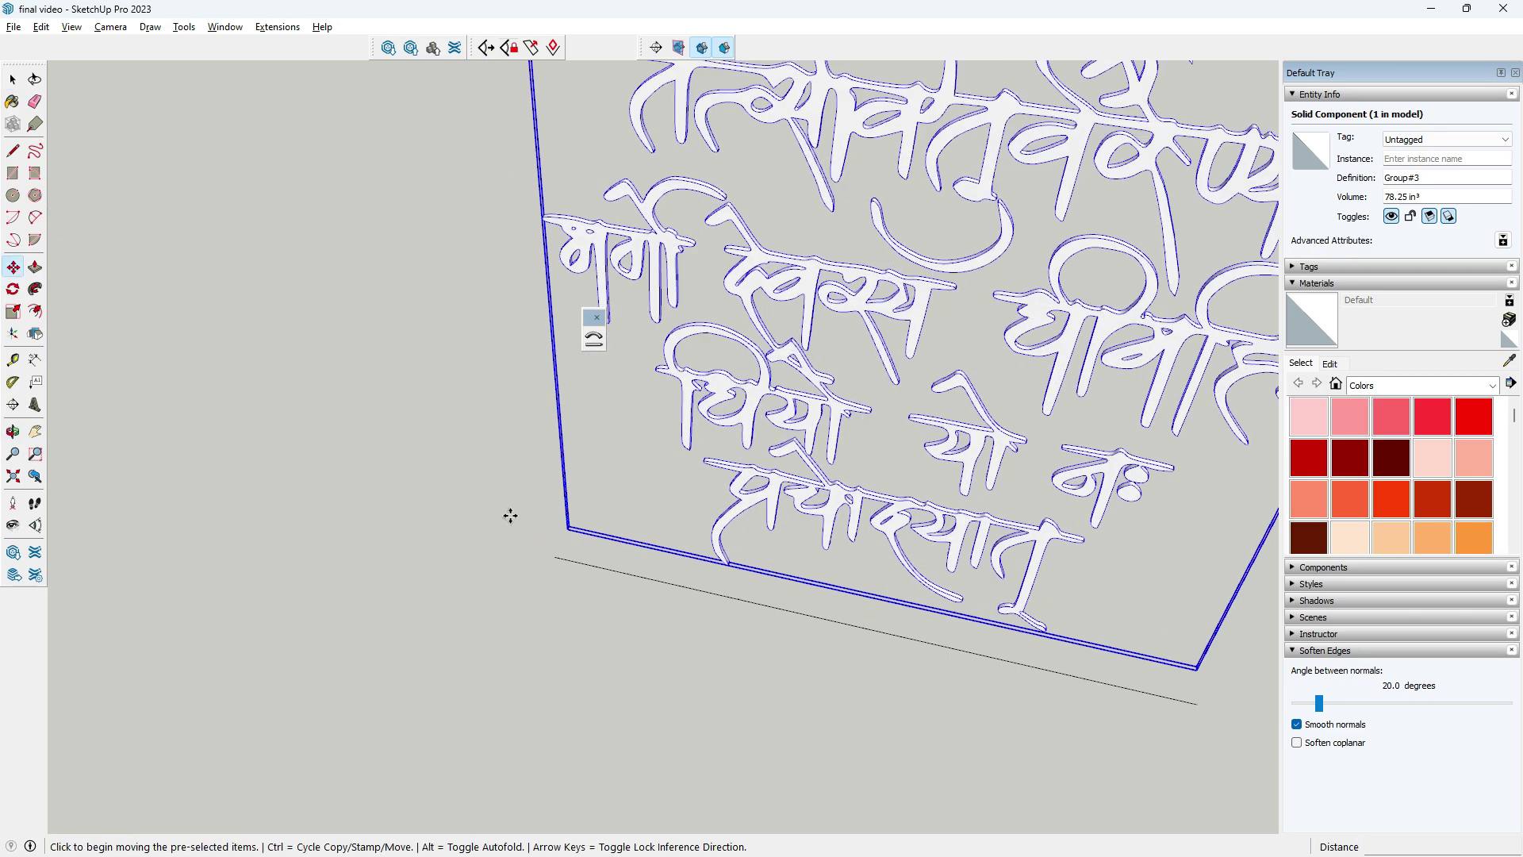
pyautogui.scroll(3, 563, 525)
pyautogui.scroll(-3, 564, 526)
pyautogui.press('space')
pyautogui.click(511, 570)
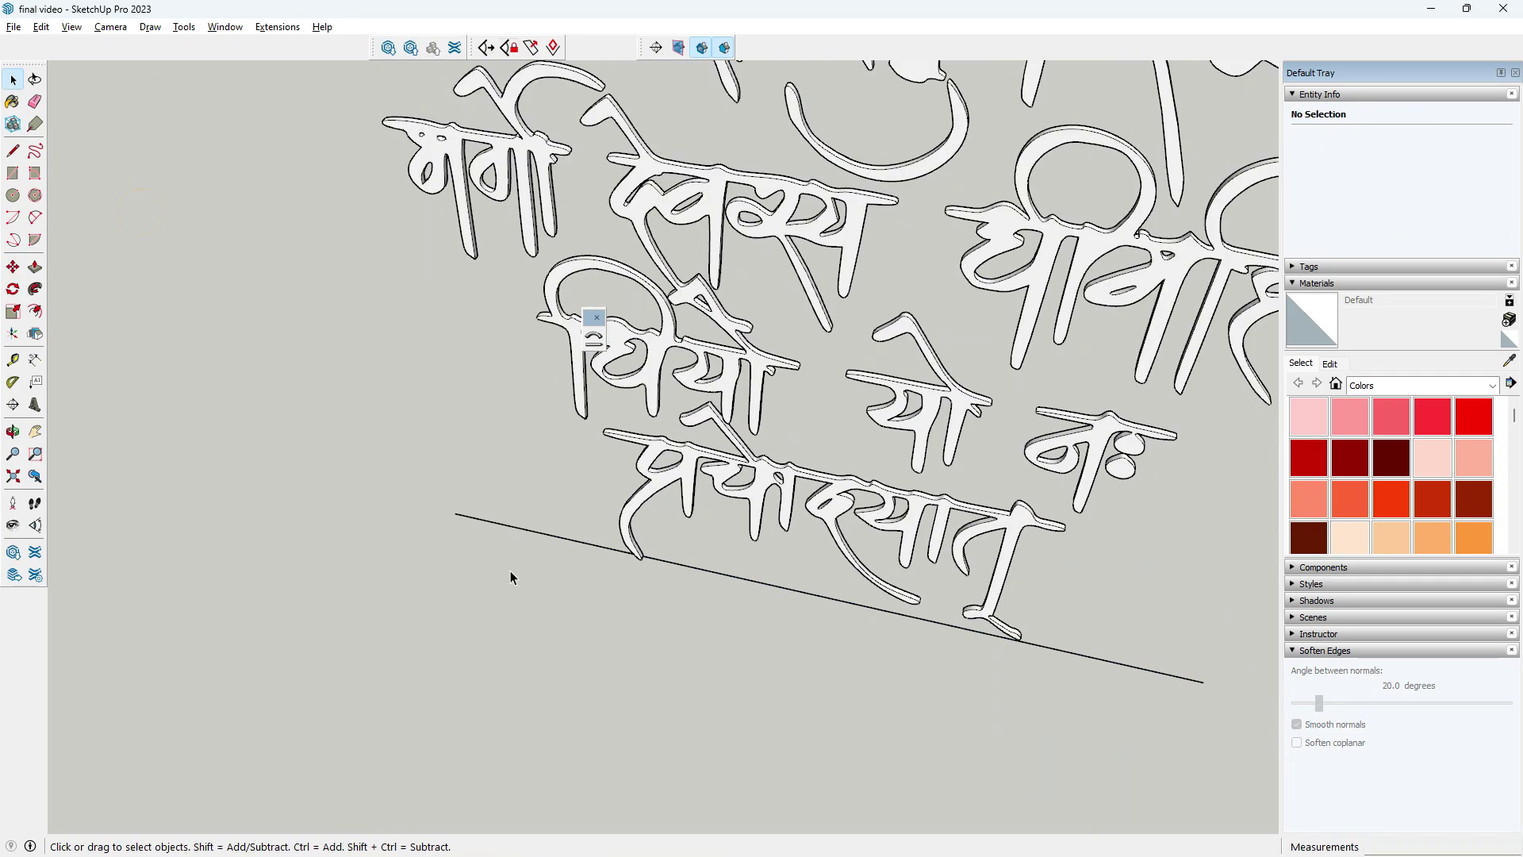
pyautogui.scroll(-3, 511, 570)
pyautogui.moveTo(511, 569)
pyautogui.mouseDown(button='middle')
pyautogui.moveTo(602, 606)
pyautogui.moveTo(627, 492)
pyautogui.mouseUp(button='middle')
# - Bend the panel onto the arc with Shape Bender using its baseline, then undo the bend
pyautogui.click(630, 475)
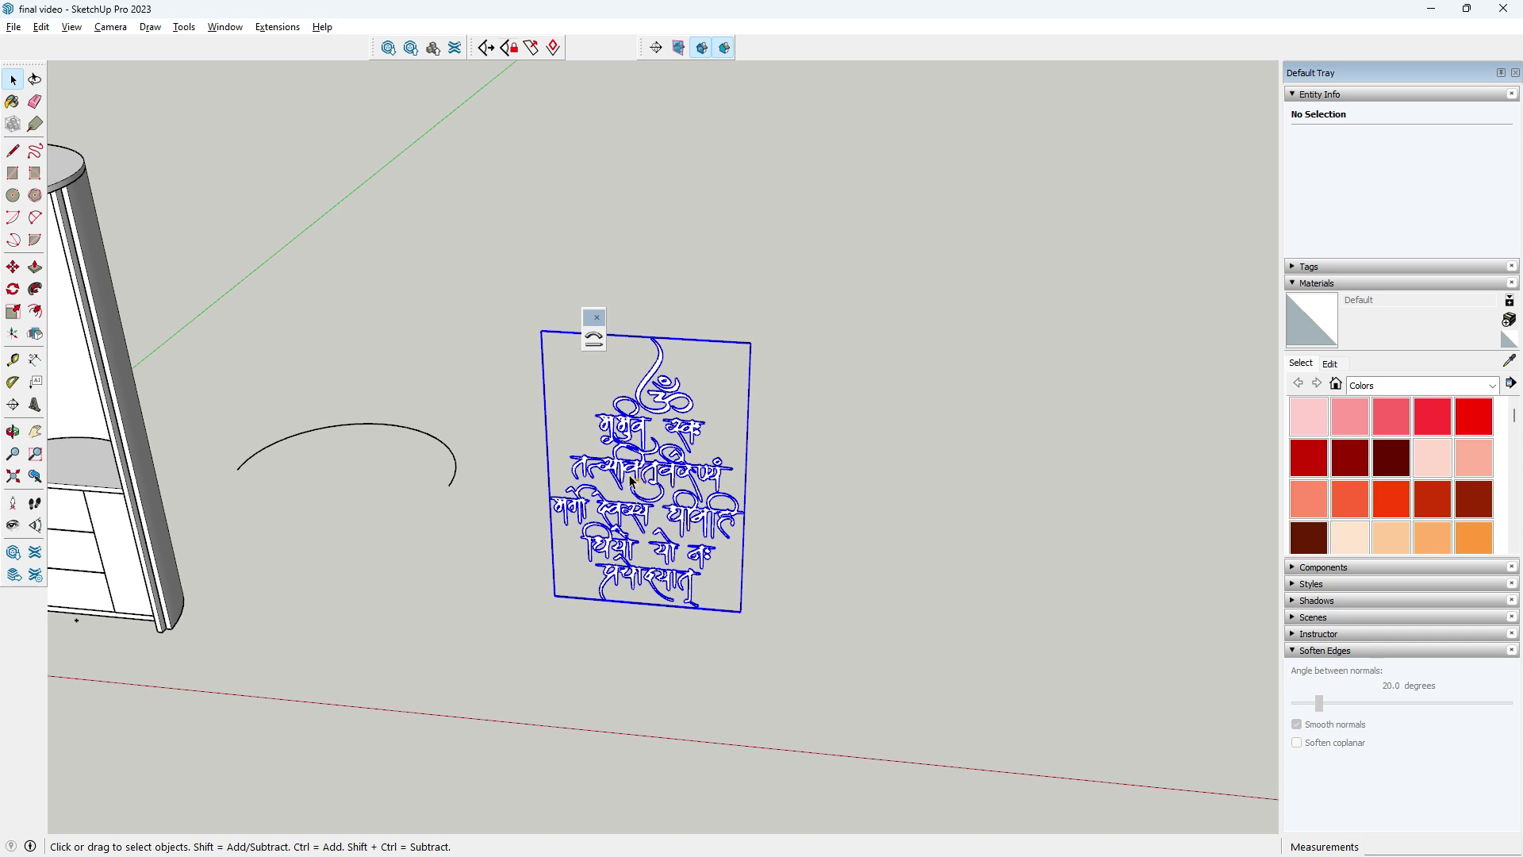
pyautogui.click(593, 339)
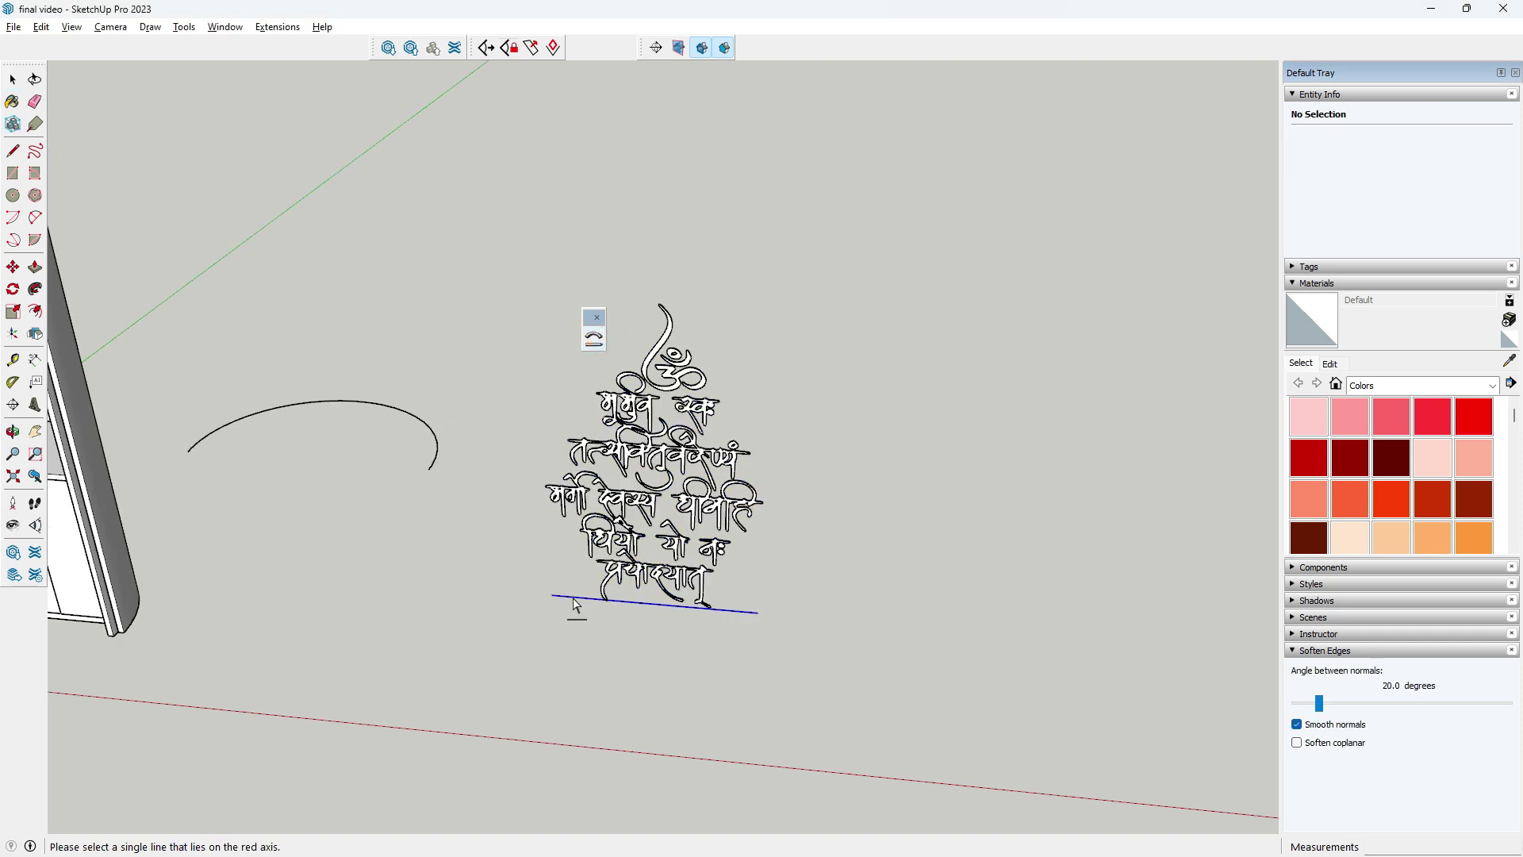
pyautogui.click(574, 600)
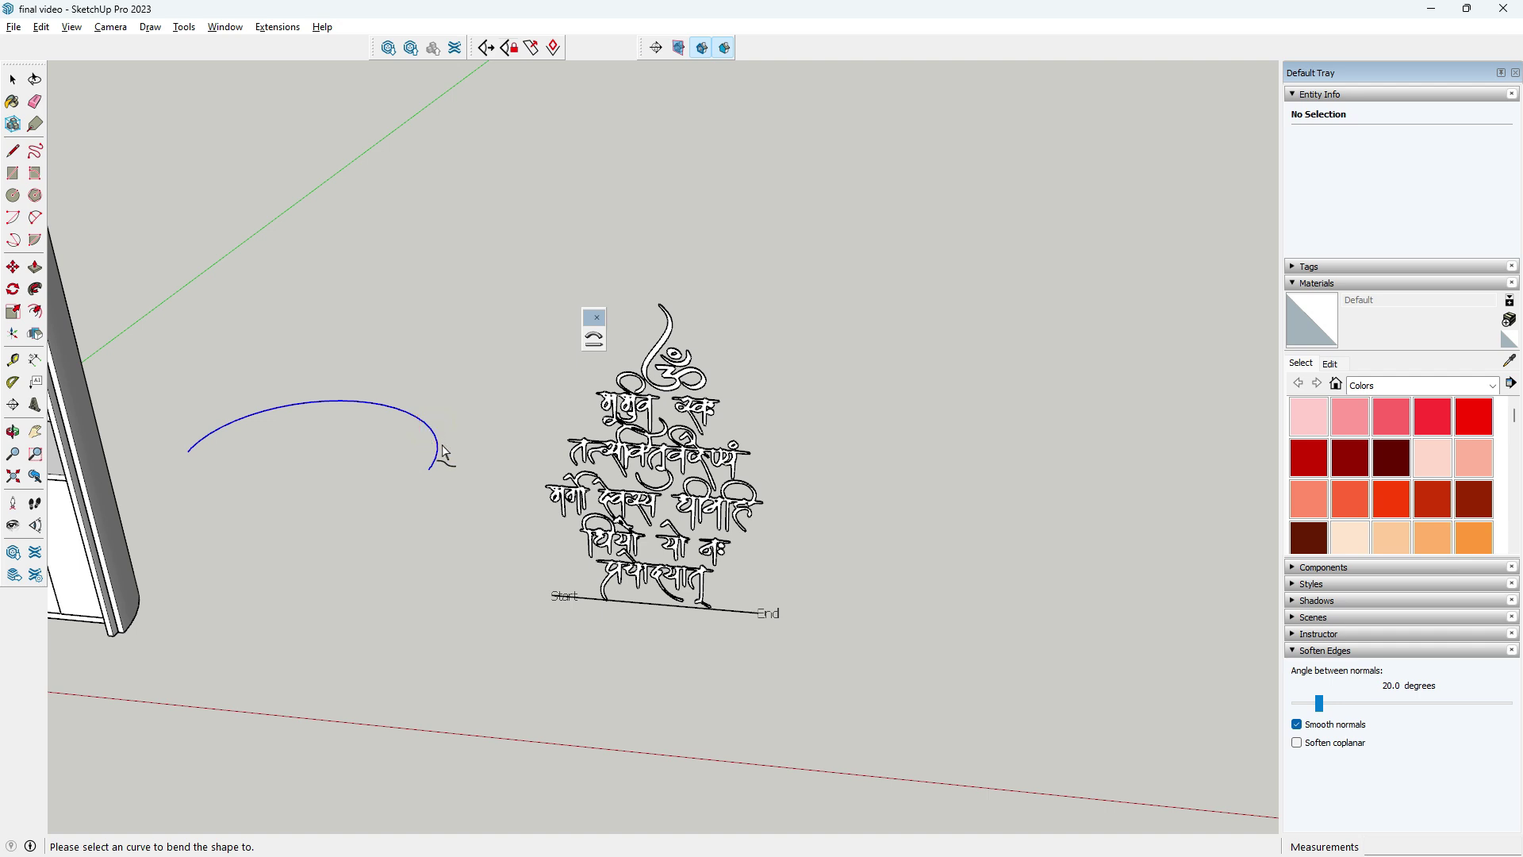
pyautogui.click(438, 452)
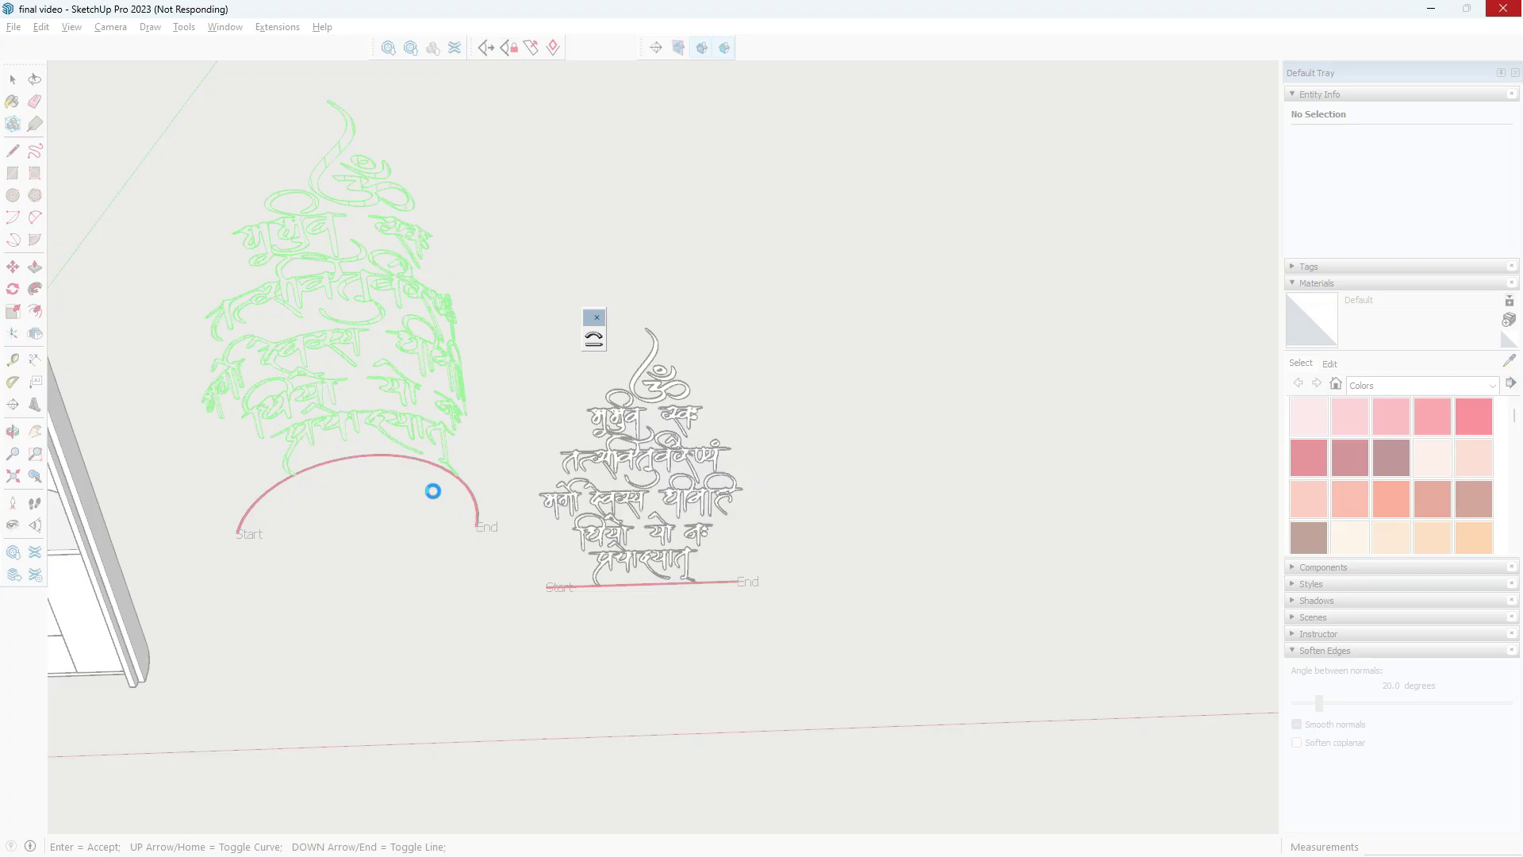
pyautogui.press('Return')
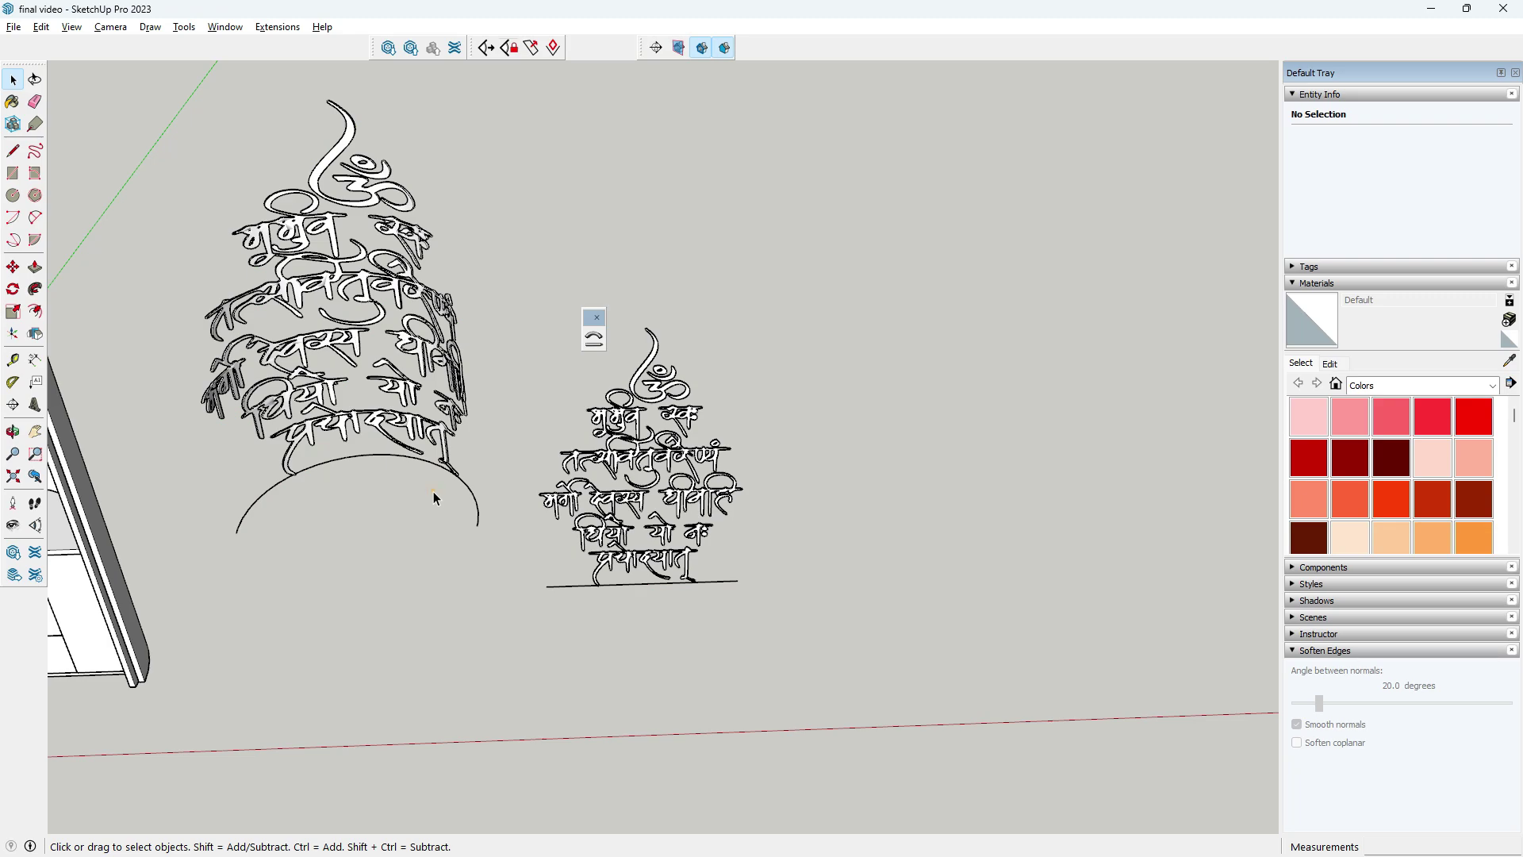
pyautogui.moveTo(434, 492)
pyautogui.mouseDown(button='middle')
pyautogui.moveTo(379, 478)
pyautogui.moveTo(438, 431)
pyautogui.moveTo(576, 647)
pyautogui.moveTo(488, 522)
pyautogui.moveTo(505, 601)
pyautogui.mouseUp(button='middle')
pyautogui.scroll(2, 438, 431)
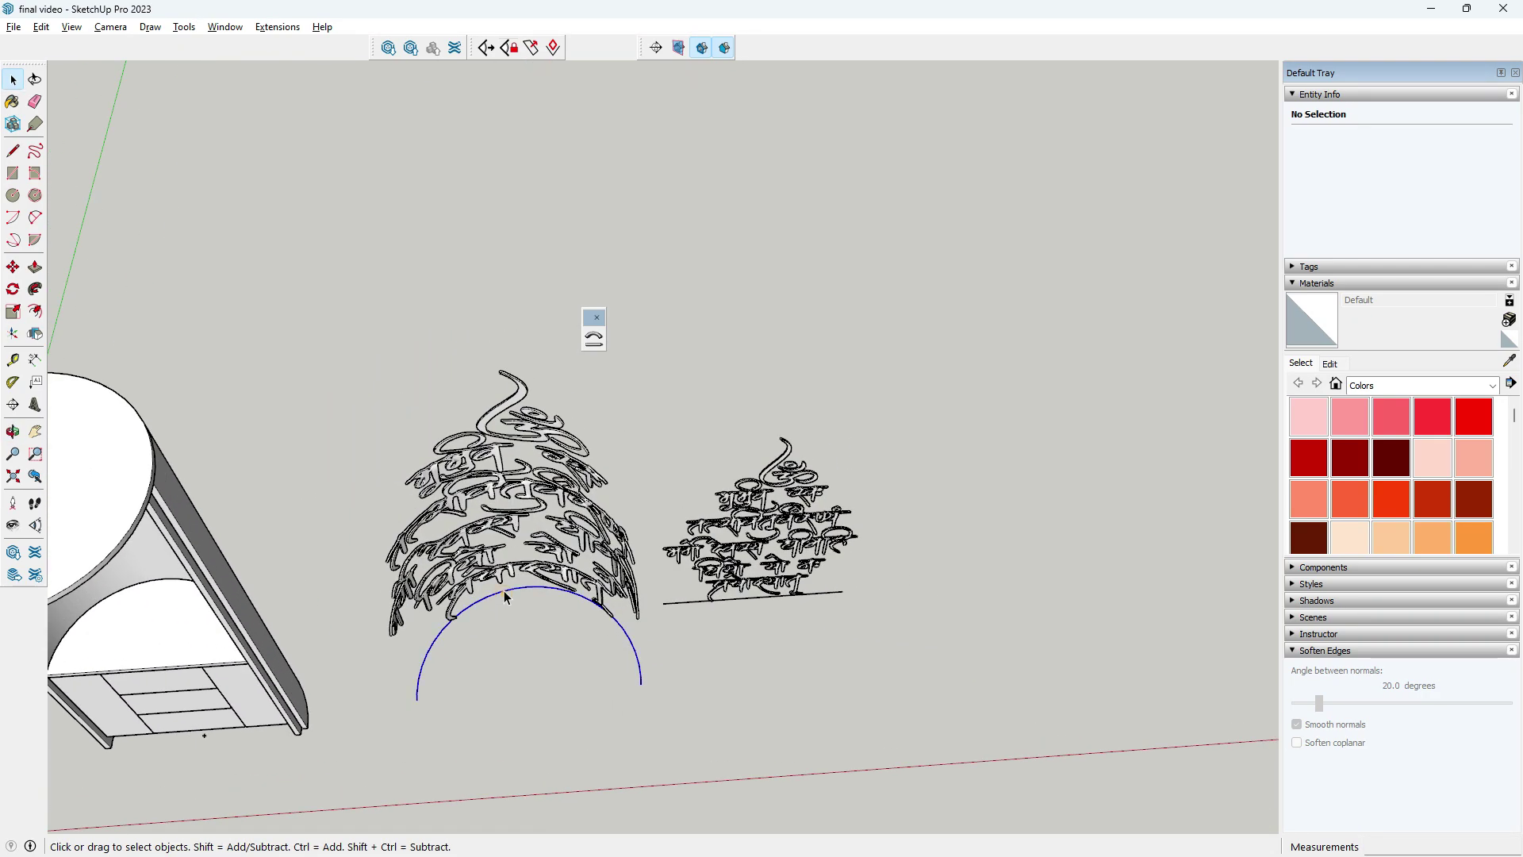
pyautogui.click(505, 596)
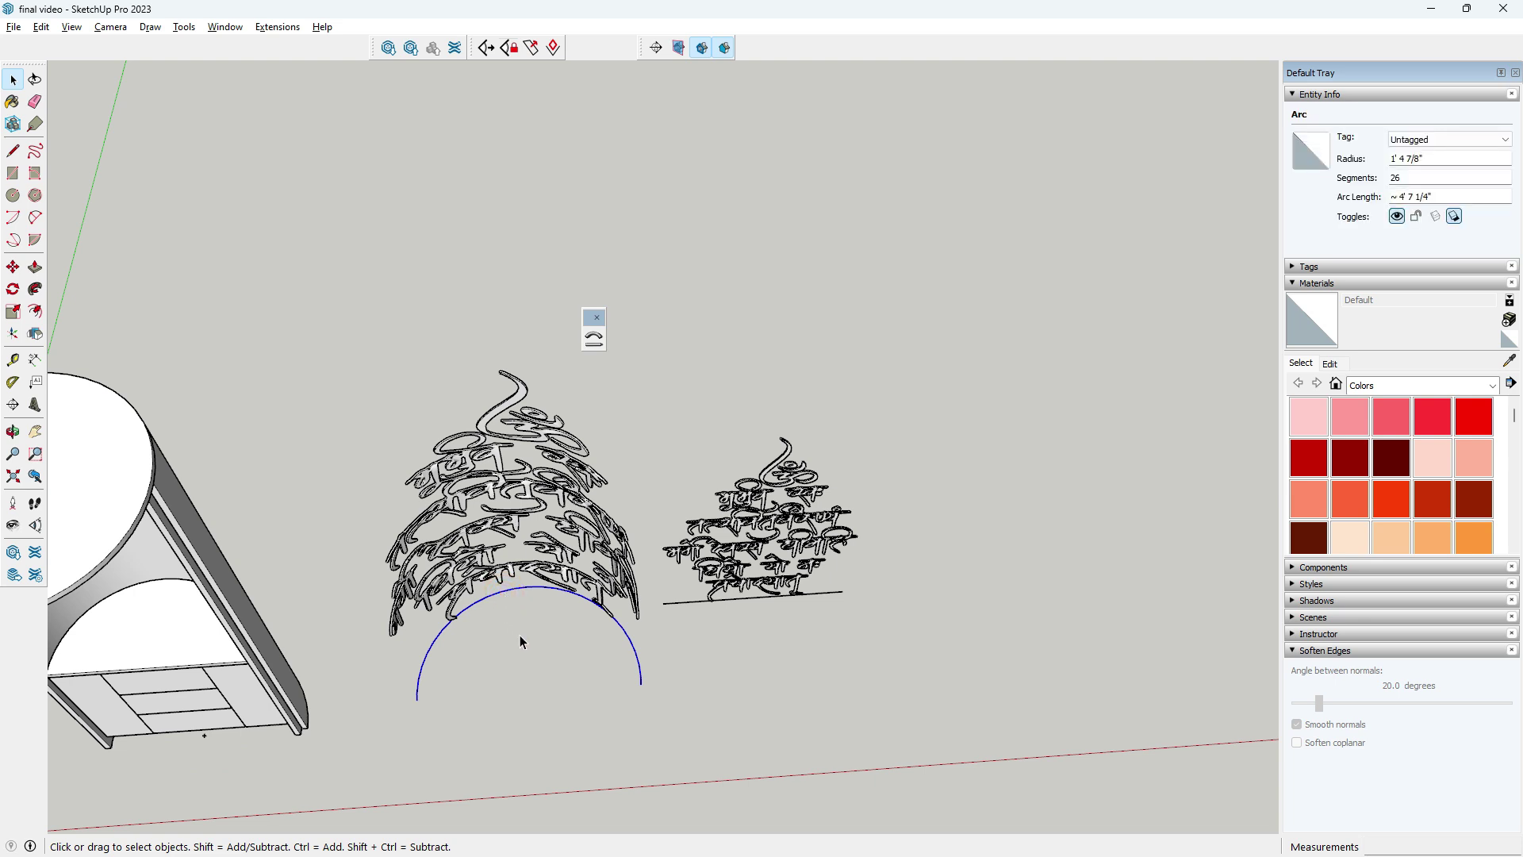
pyautogui.hotkey('ctrl', 'z')
pyautogui.click(525, 619)
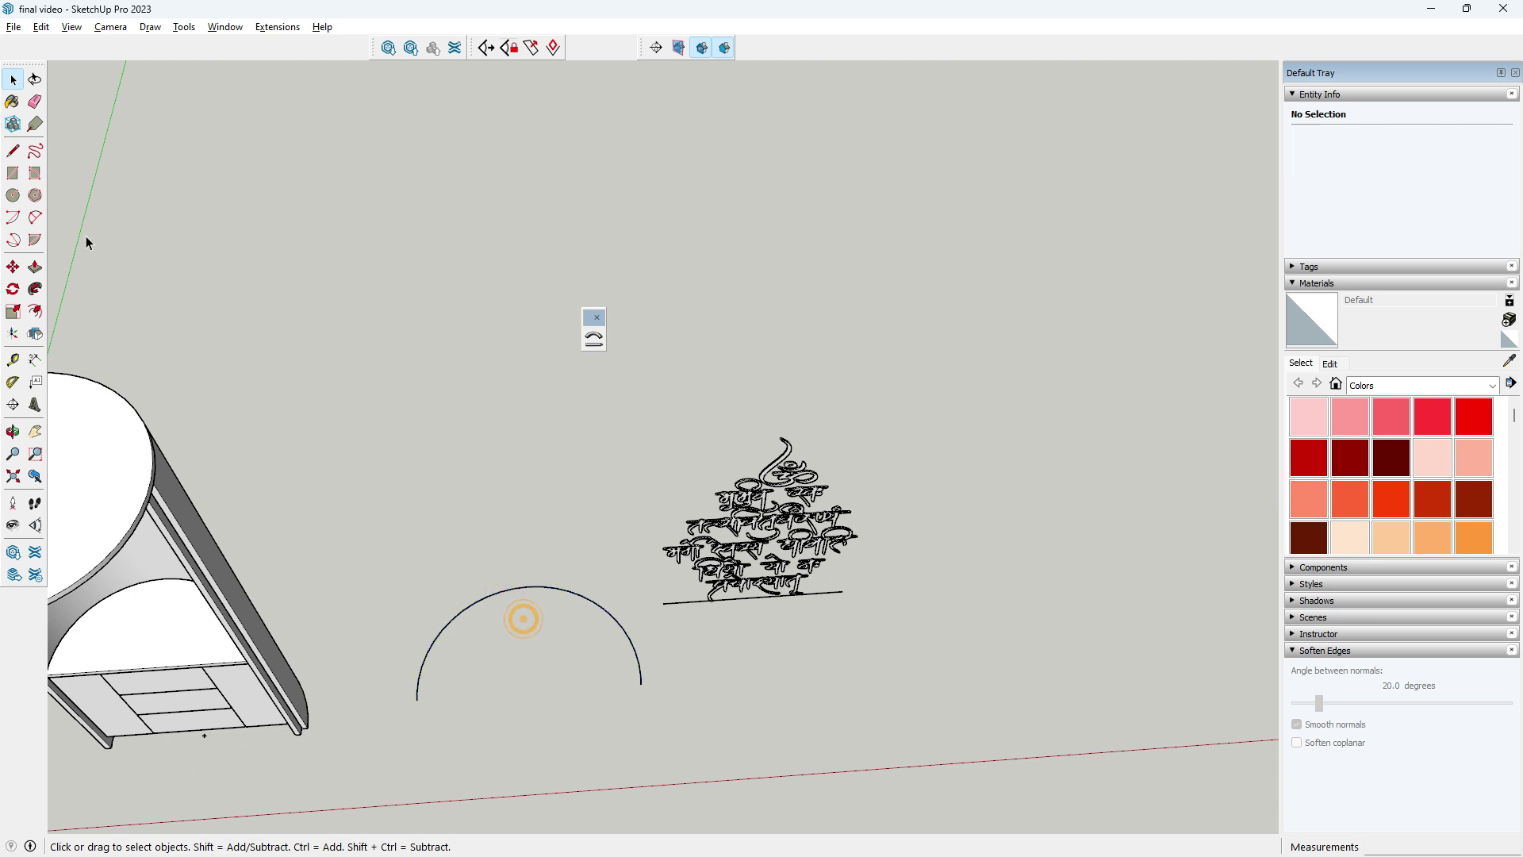
# - Mark the arc's centre and draw lines closing the half-circle back to it
pyautogui.rightClick(470, 612)
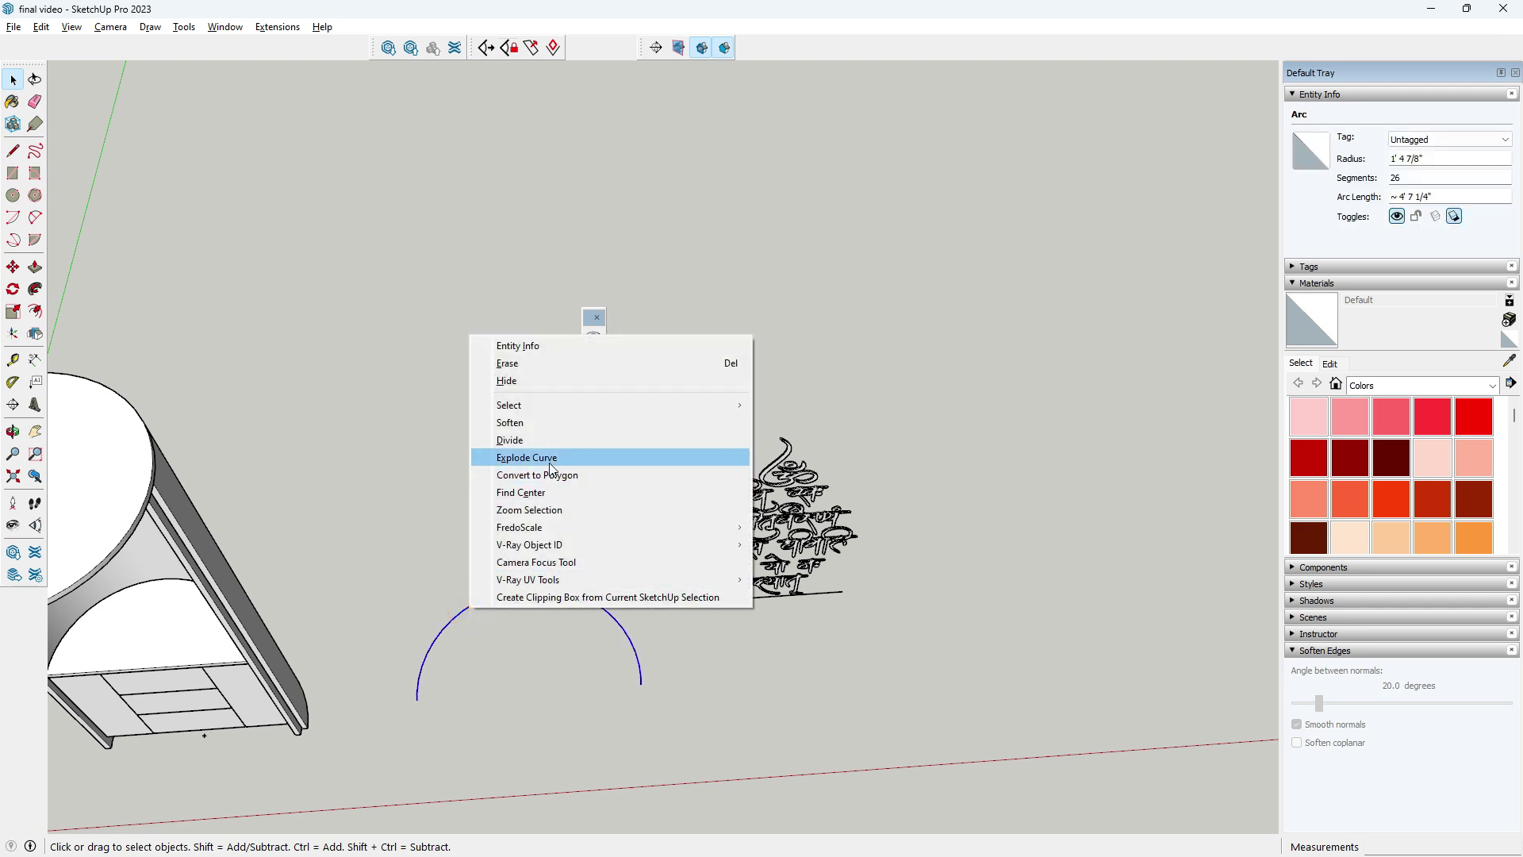
pyautogui.click(539, 493)
pyautogui.moveTo(537, 497); pyautogui.dragTo(473, 617, button='middle')
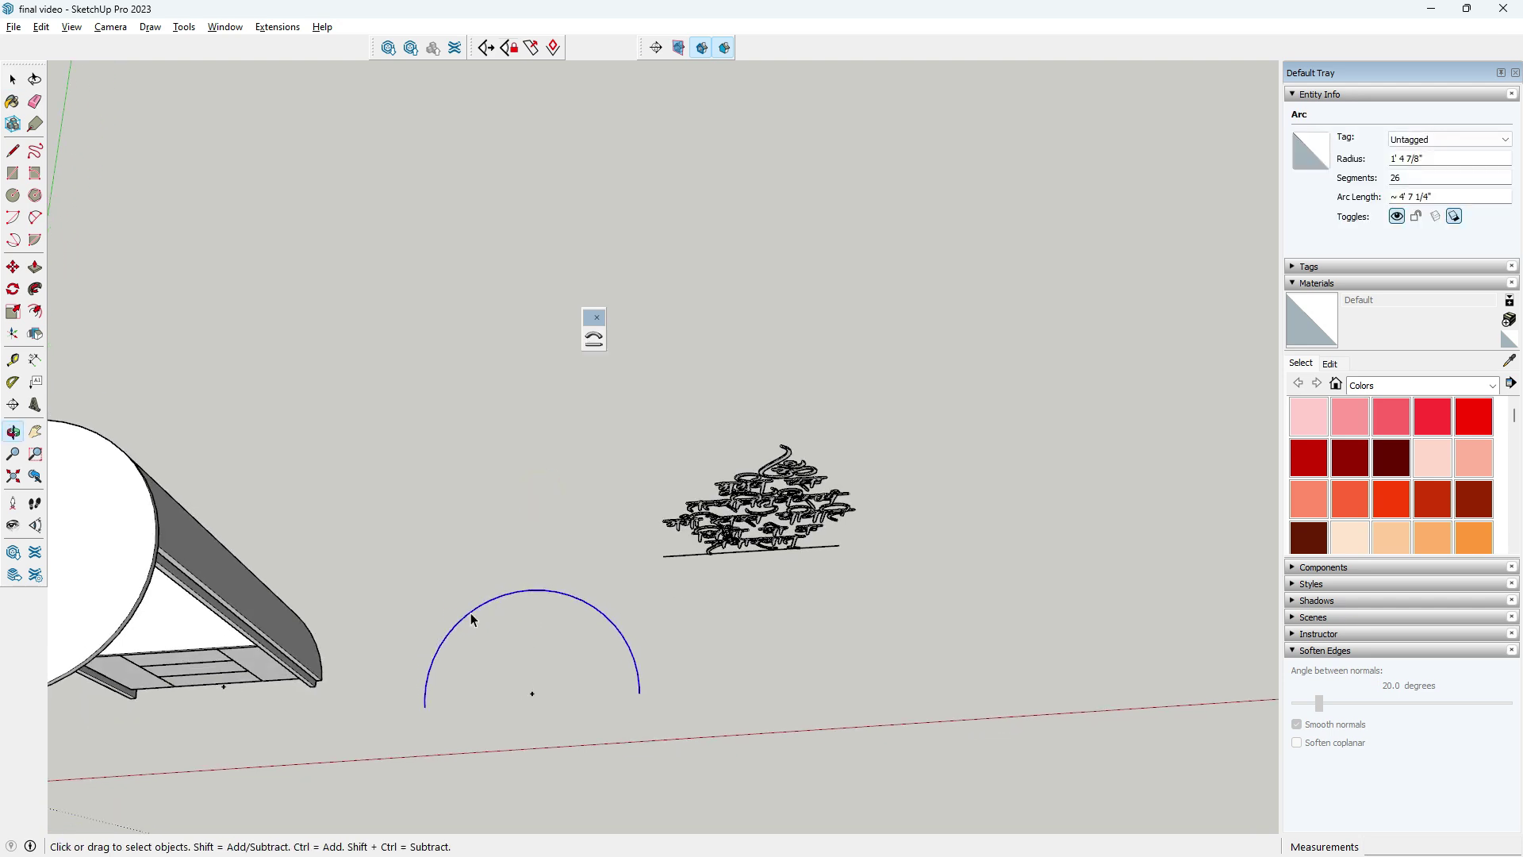
pyautogui.click(13, 151)
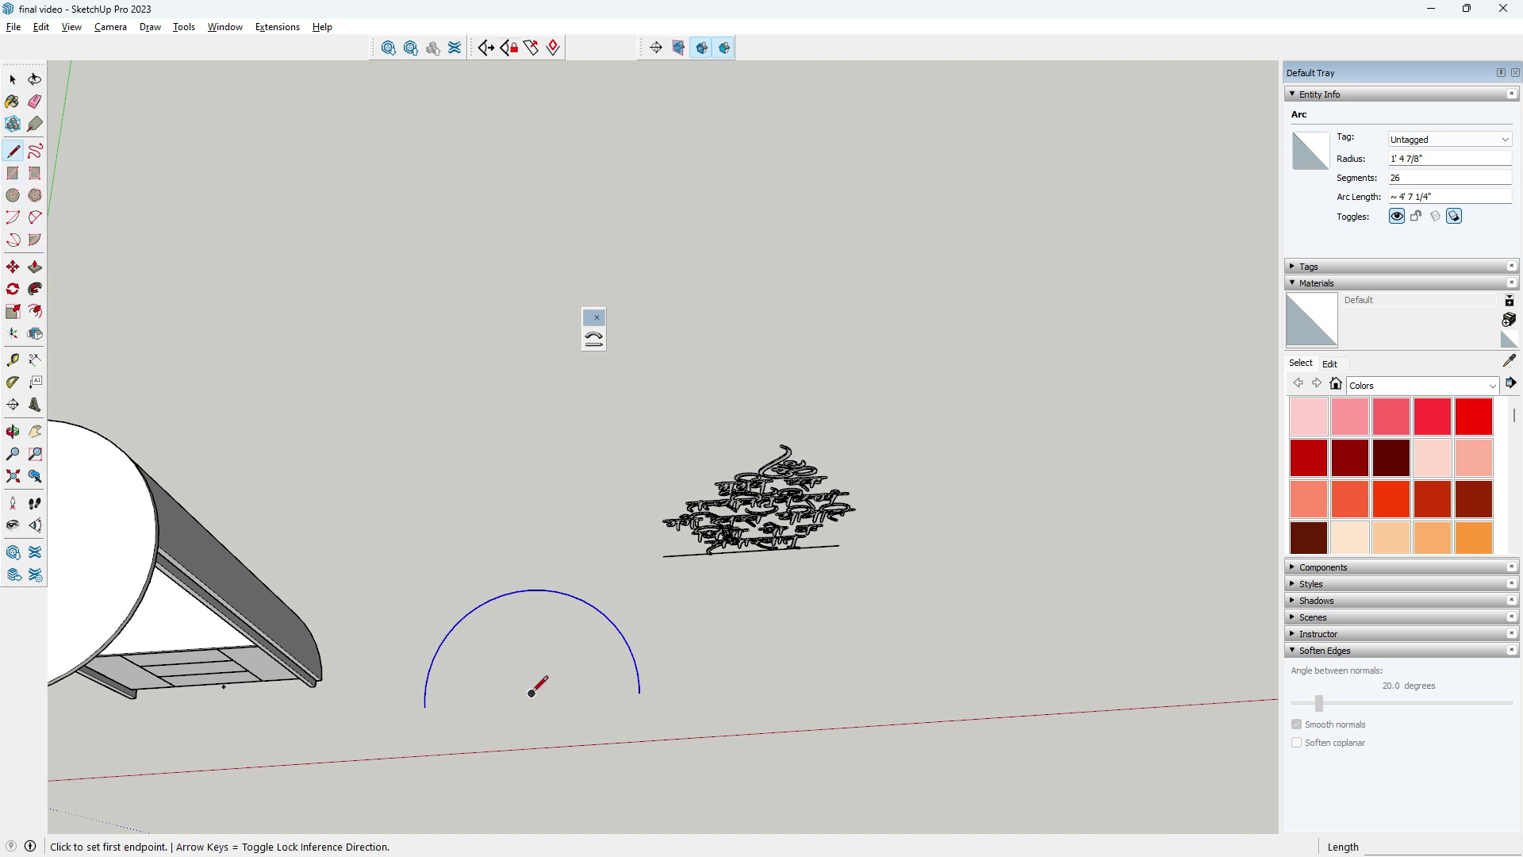
pyautogui.click(531, 693)
pyautogui.click(405, 702)
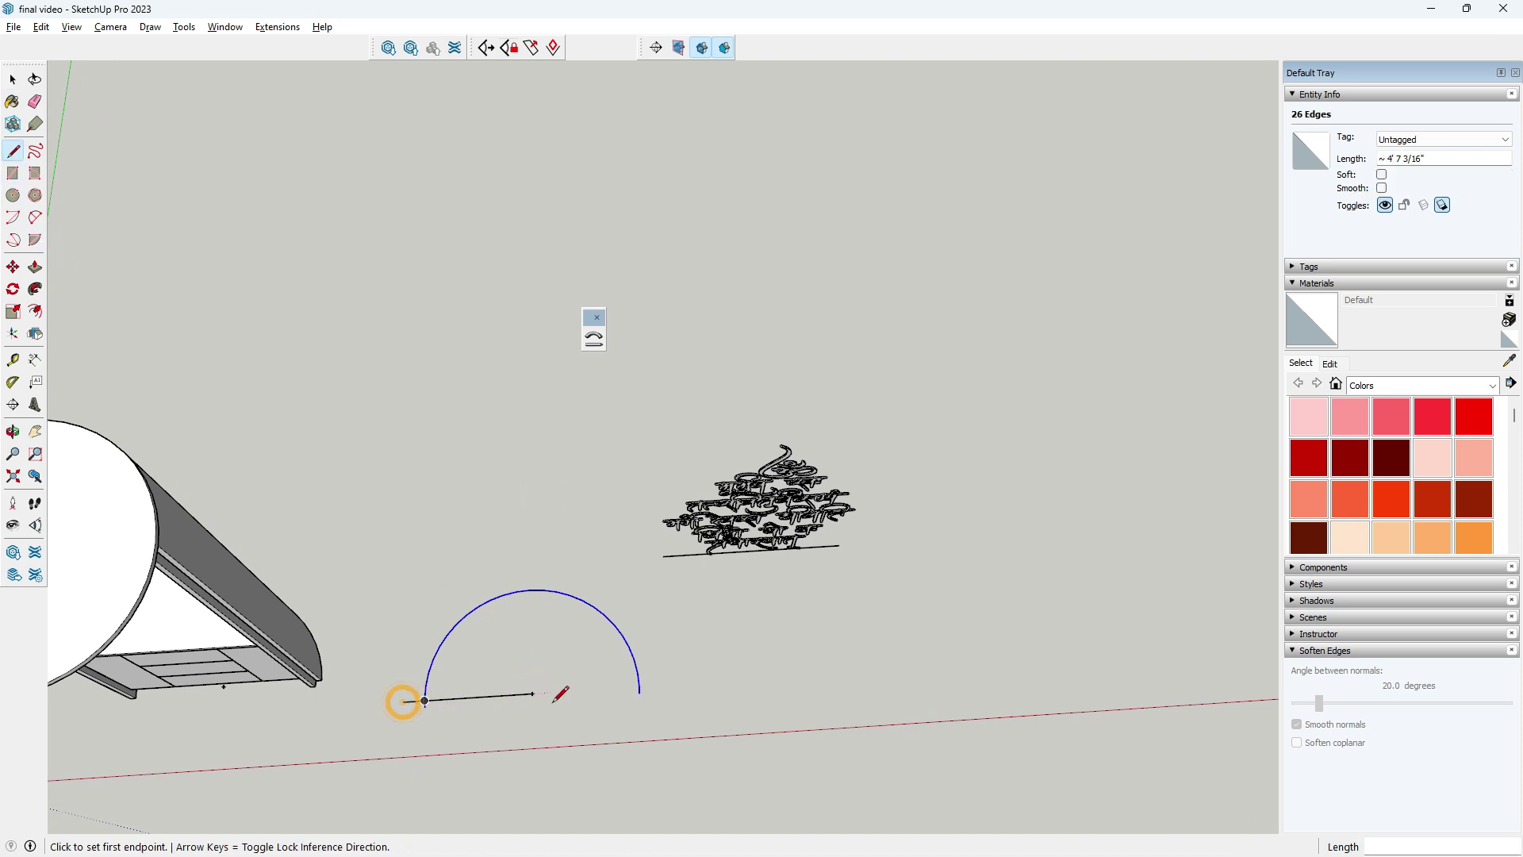
pyautogui.click(533, 694)
pyautogui.click(640, 692)
pyautogui.press('space')
pyautogui.scroll(2, 404, 698)
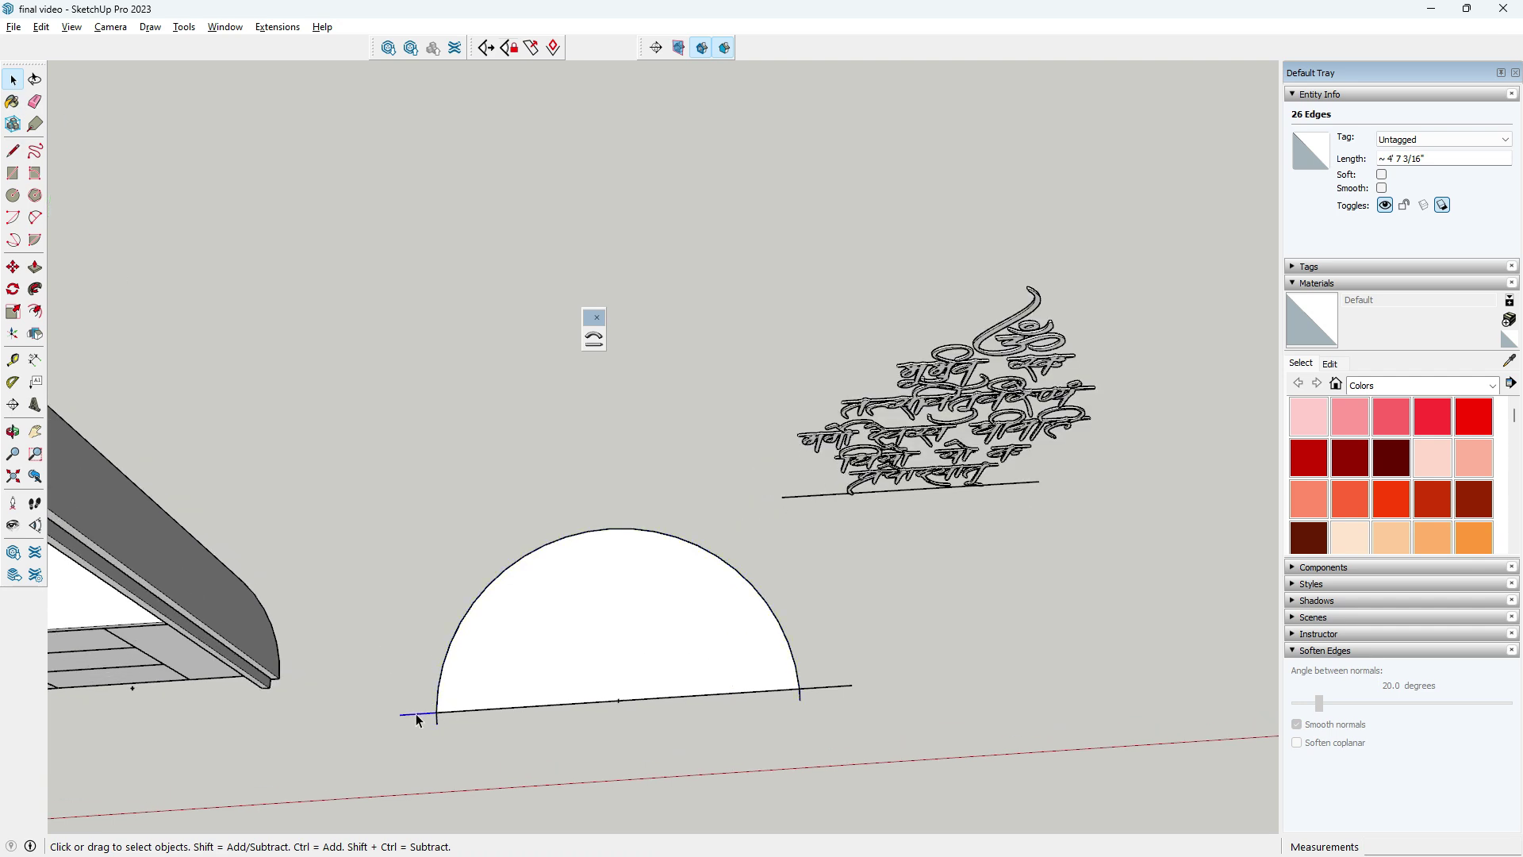
# - Rotate-copy the base edge twice about the arc centre, the first copy at 22.5°
pyautogui.click(483, 714)
pyautogui.press('q')
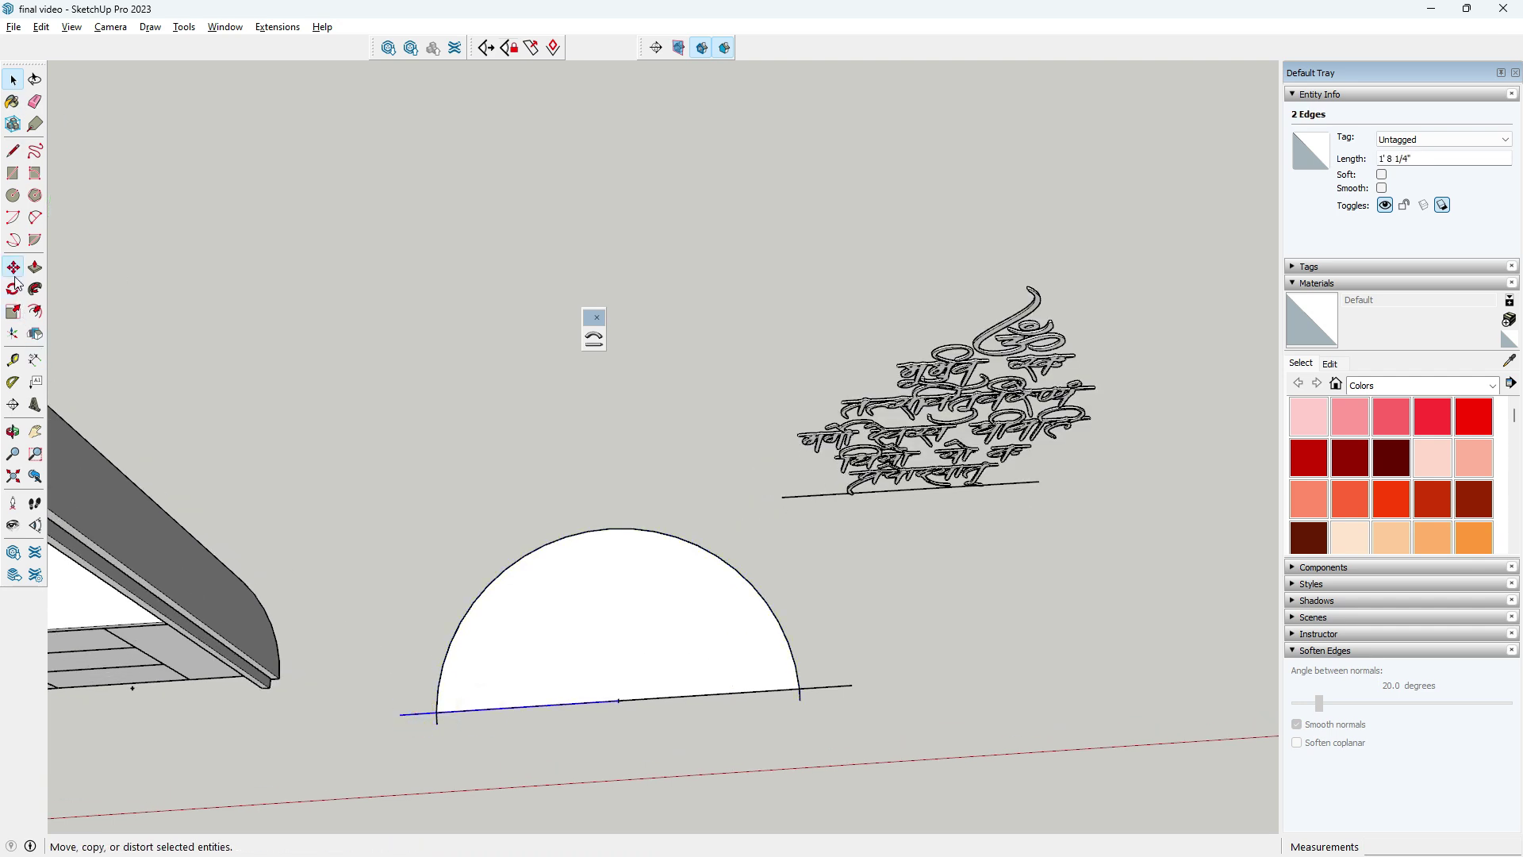
pyautogui.click(618, 700)
pyautogui.click(474, 710)
pyautogui.press('ctrl')
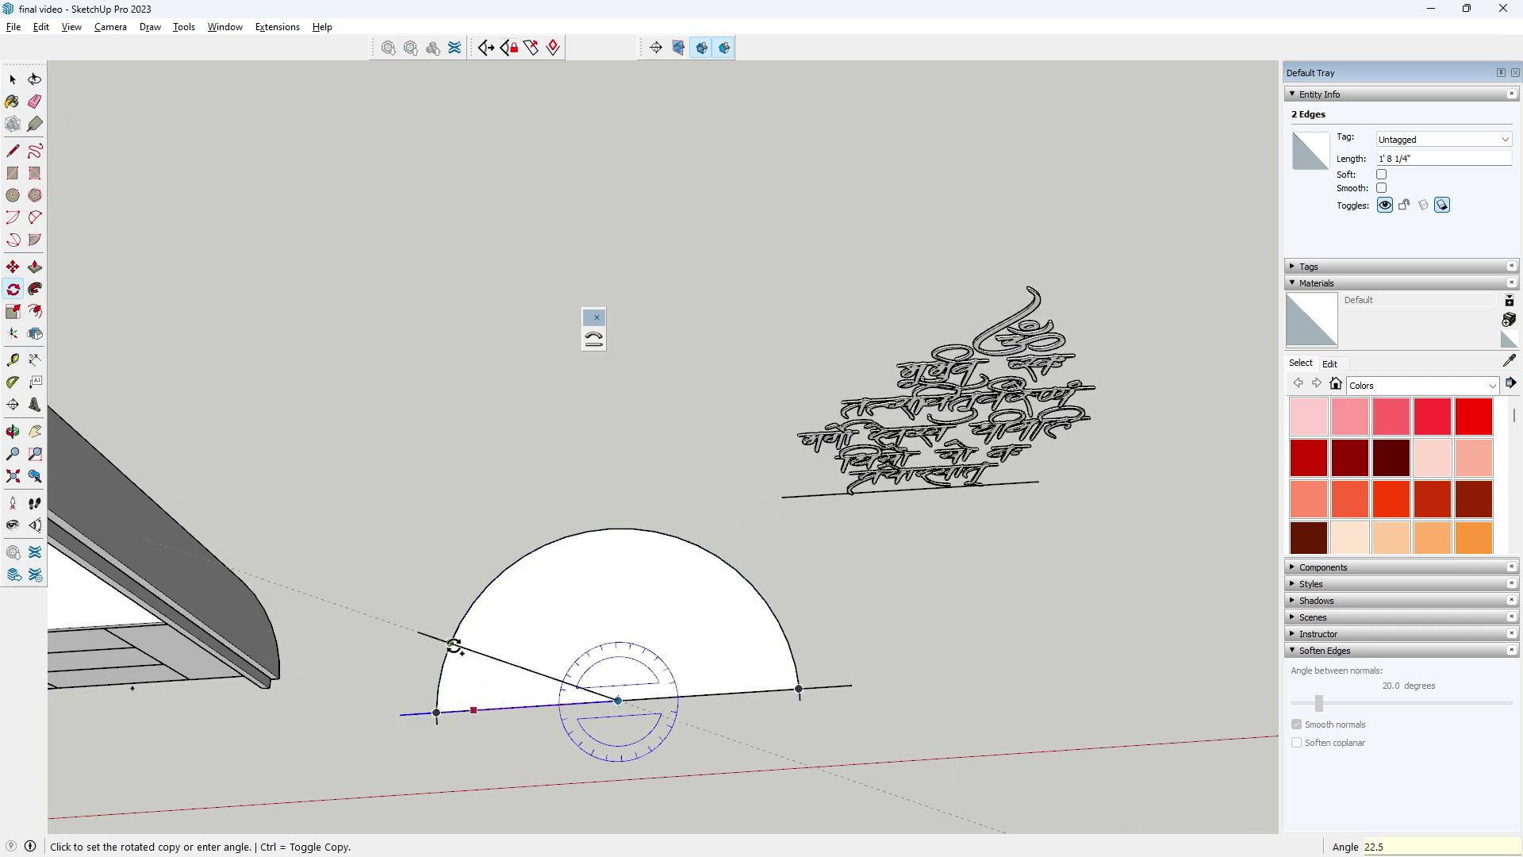
pyautogui.click(445, 639)
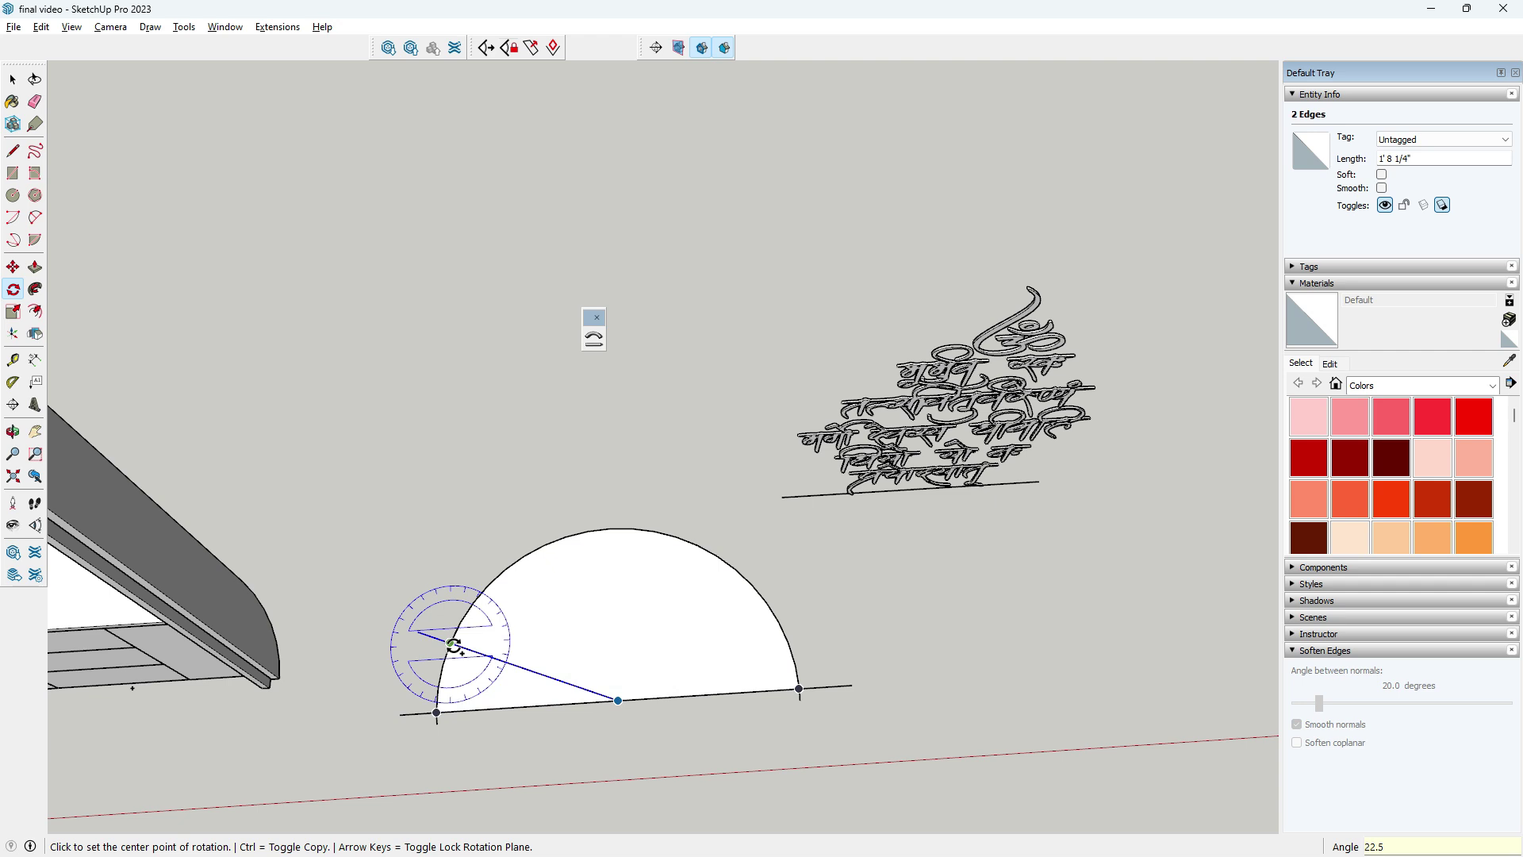
pyautogui.click(618, 700)
pyautogui.click(514, 665)
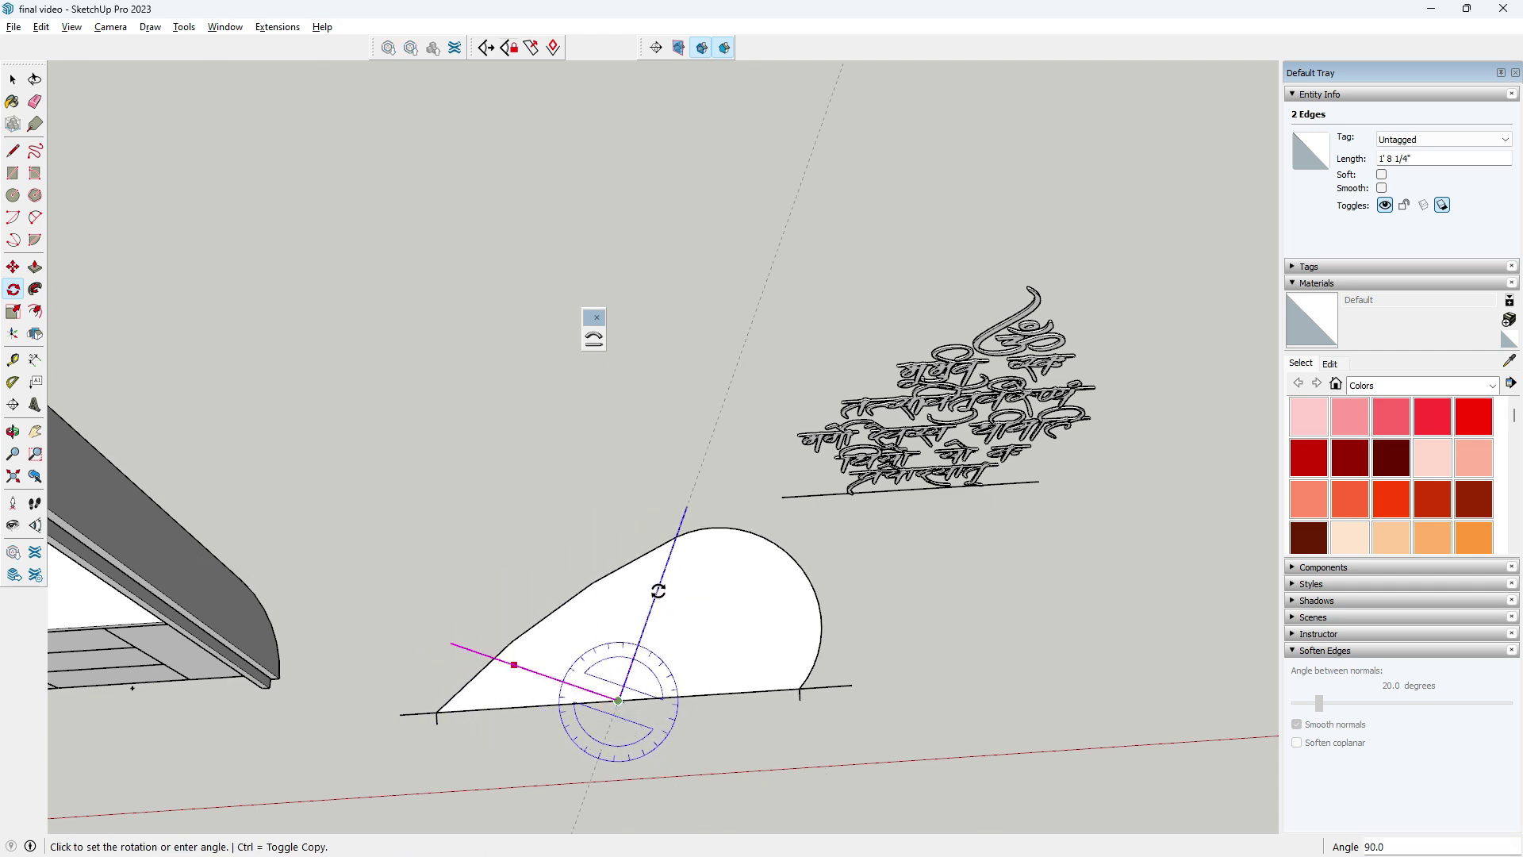
pyautogui.press('ctrl')
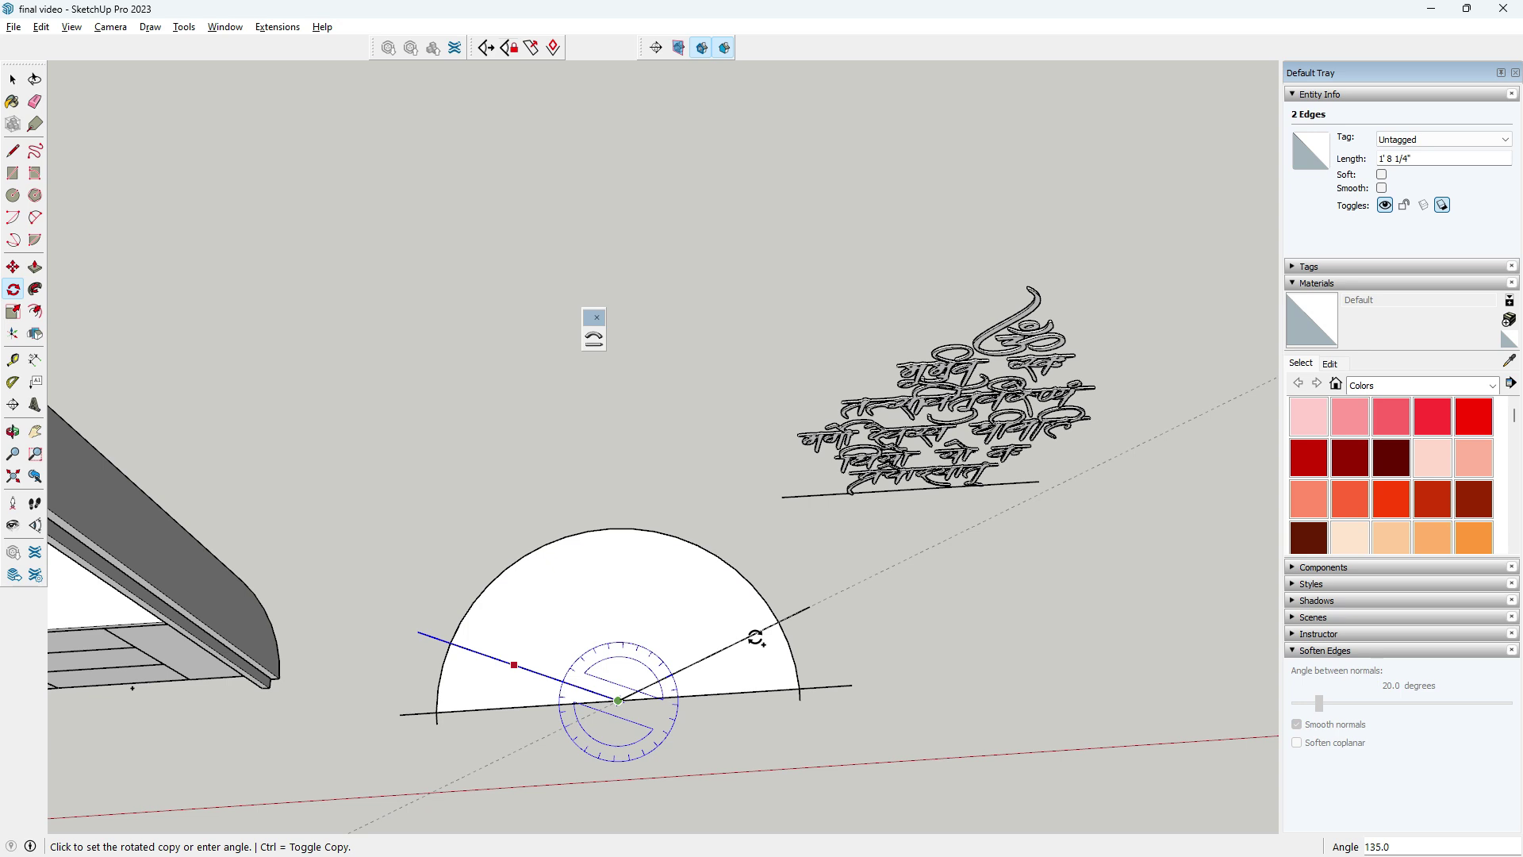
pyautogui.click(756, 637)
# - Erase the half-disc face, straight edges and leftover segment, leaving only the arc
pyautogui.press('e')
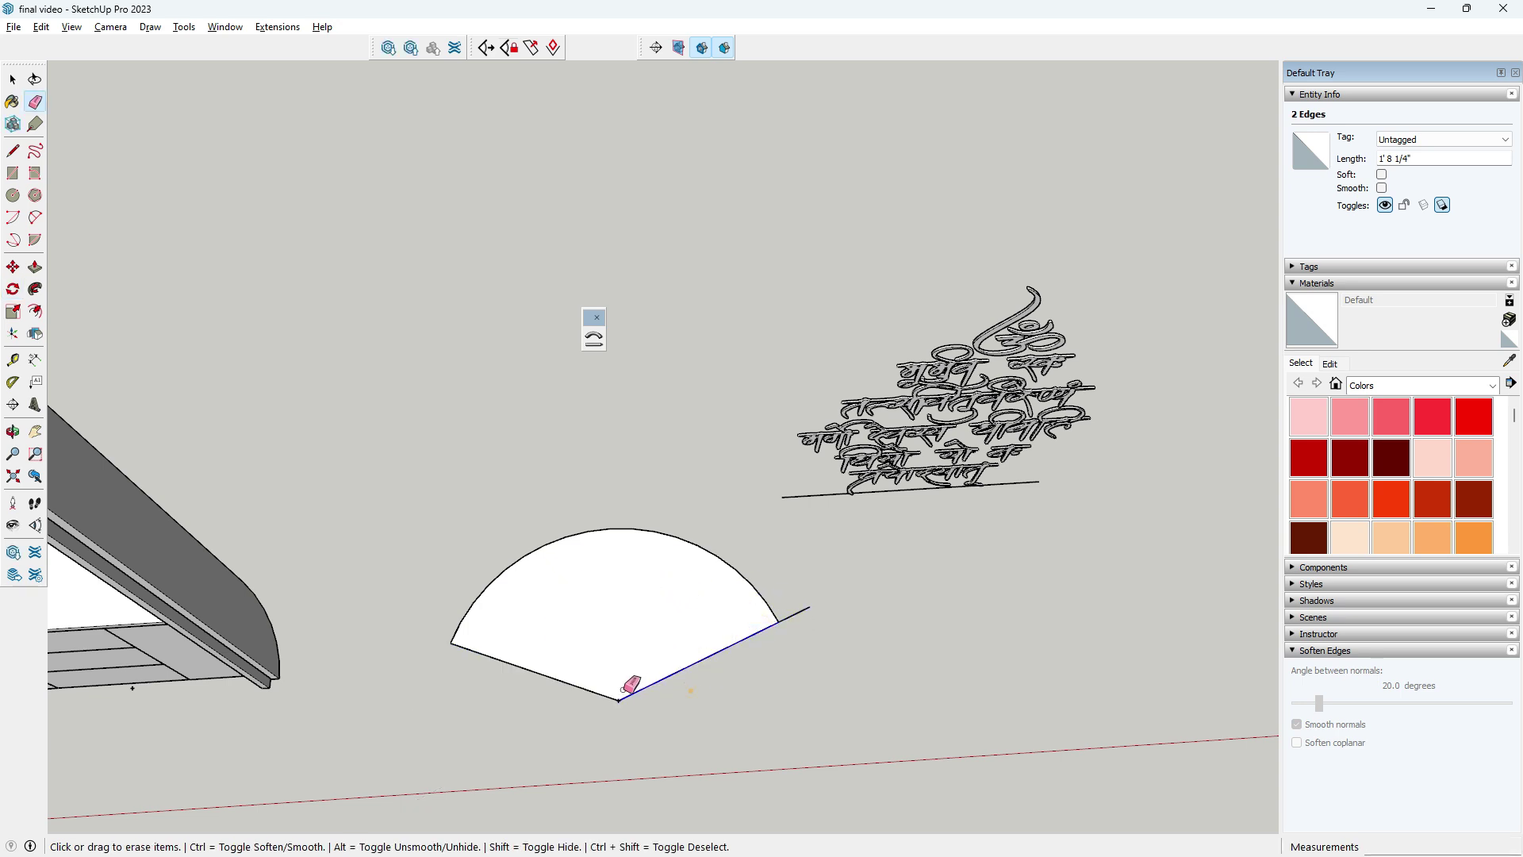
pyautogui.moveTo(691, 692); pyautogui.dragTo(621, 684)
pyautogui.click(799, 610)
pyautogui.moveTo(736, 695)
pyautogui.mouseDown(button='middle')
pyautogui.moveTo(559, 508)
pyautogui.moveTo(603, 591)
pyautogui.mouseUp(button='middle')
pyautogui.press('space')
# - Bend a copy of the mantra text panel onto the arc with Shape Bender and select it
pyautogui.click(858, 463)
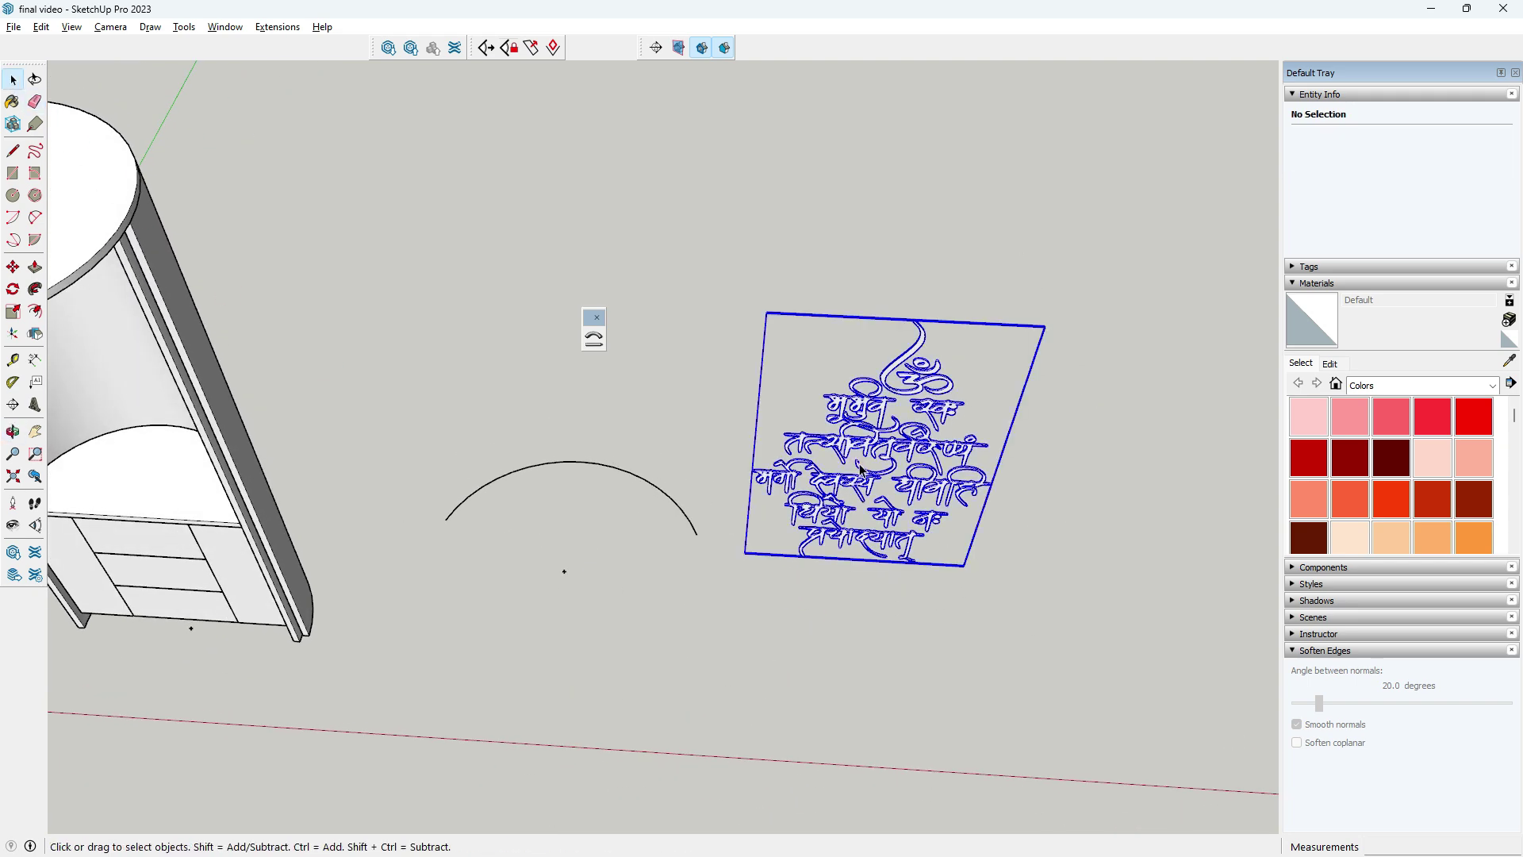
pyautogui.click(593, 339)
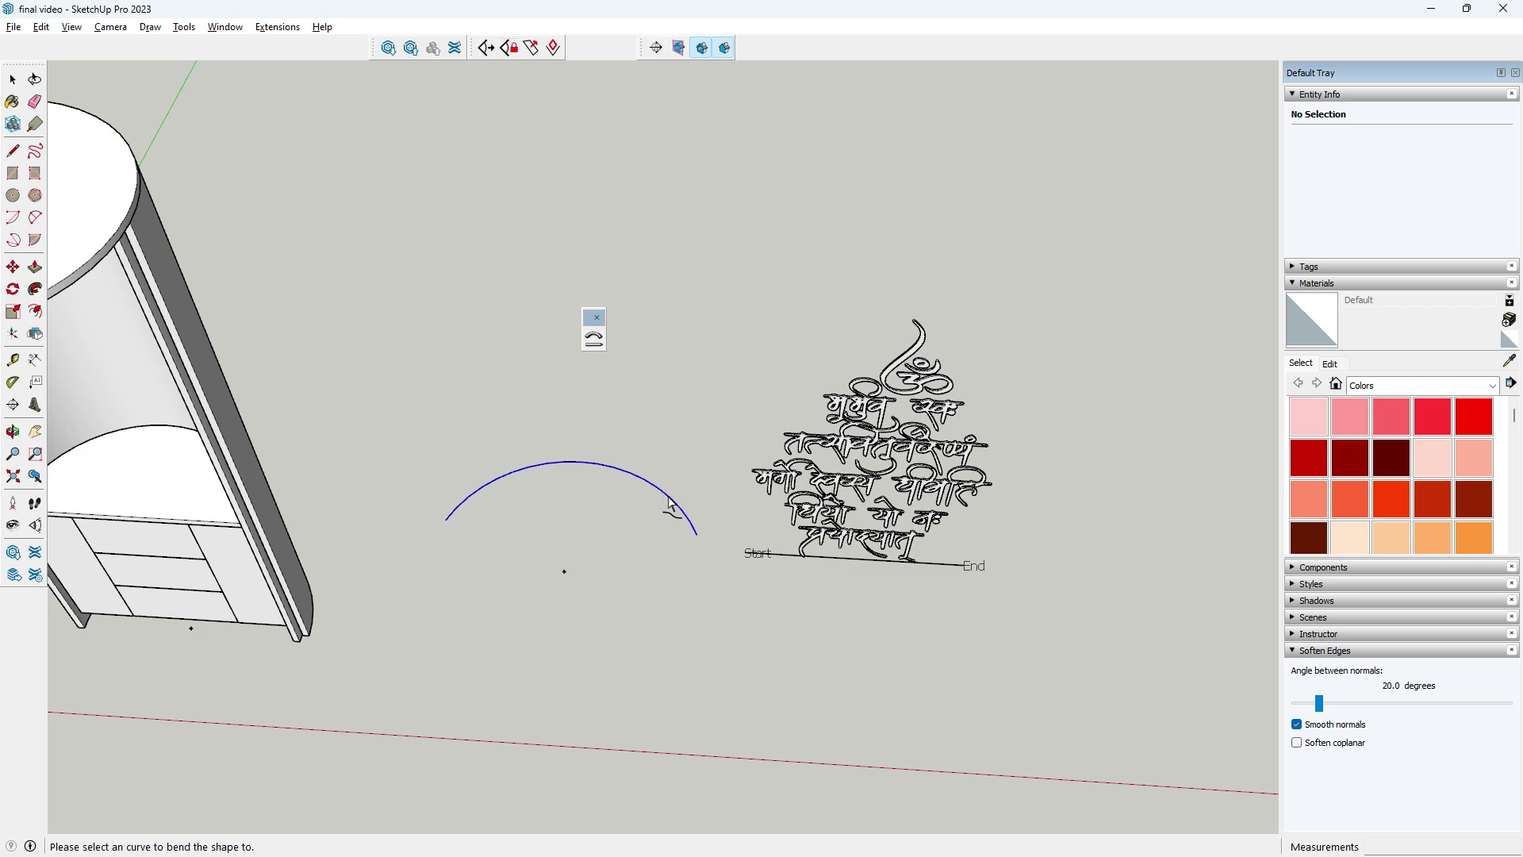
pyautogui.click(669, 504)
pyautogui.moveTo(646, 546)
pyautogui.mouseDown(button='middle')
pyautogui.moveTo(631, 643)
pyautogui.moveTo(599, 571)
pyautogui.moveTo(585, 639)
pyautogui.mouseUp(button='middle')
pyautogui.scroll(5, 603, 524)
pyautogui.click(601, 522)
pyautogui.scroll(-5, 600, 528)
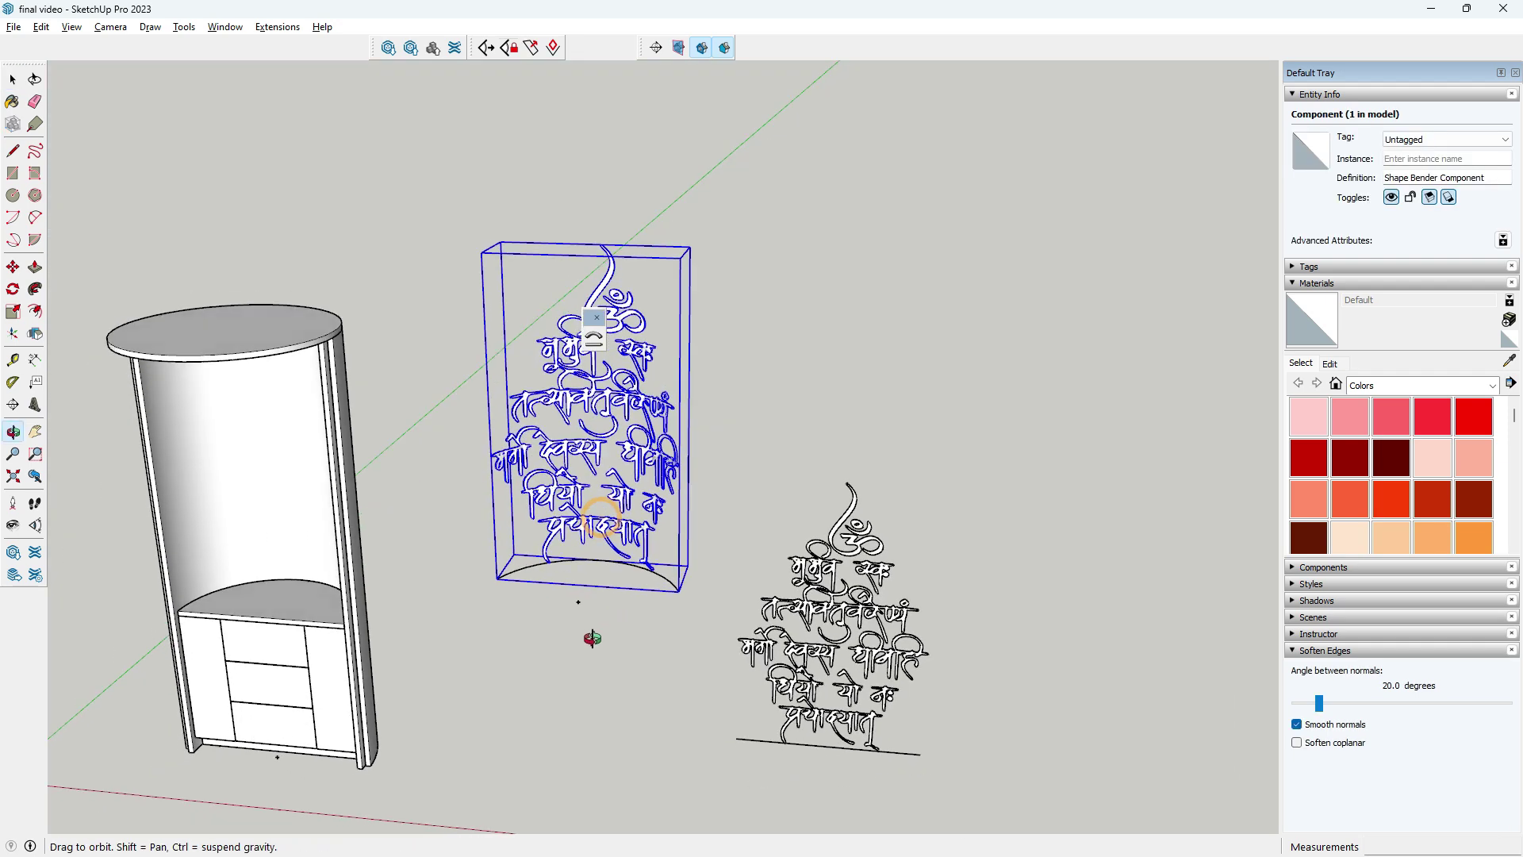
# - Move the bent mantra panel into the cabinet's curved back niche
pyautogui.click(14, 273)
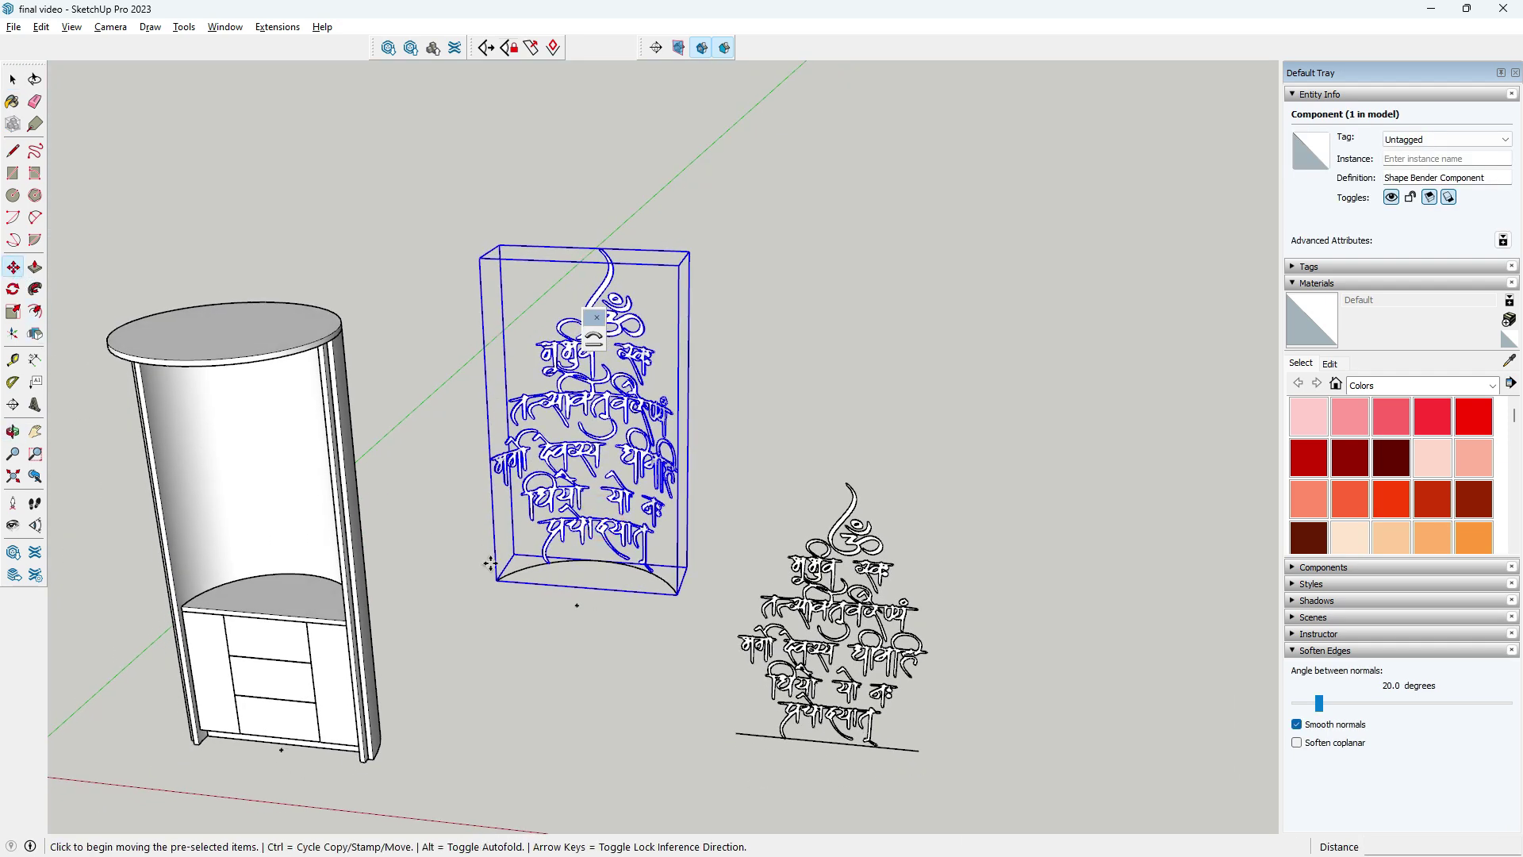
pyautogui.click(578, 605)
pyautogui.scroll(-3, 587, 607)
pyautogui.scroll(3, 477, 651)
pyautogui.scroll(2, 381, 714)
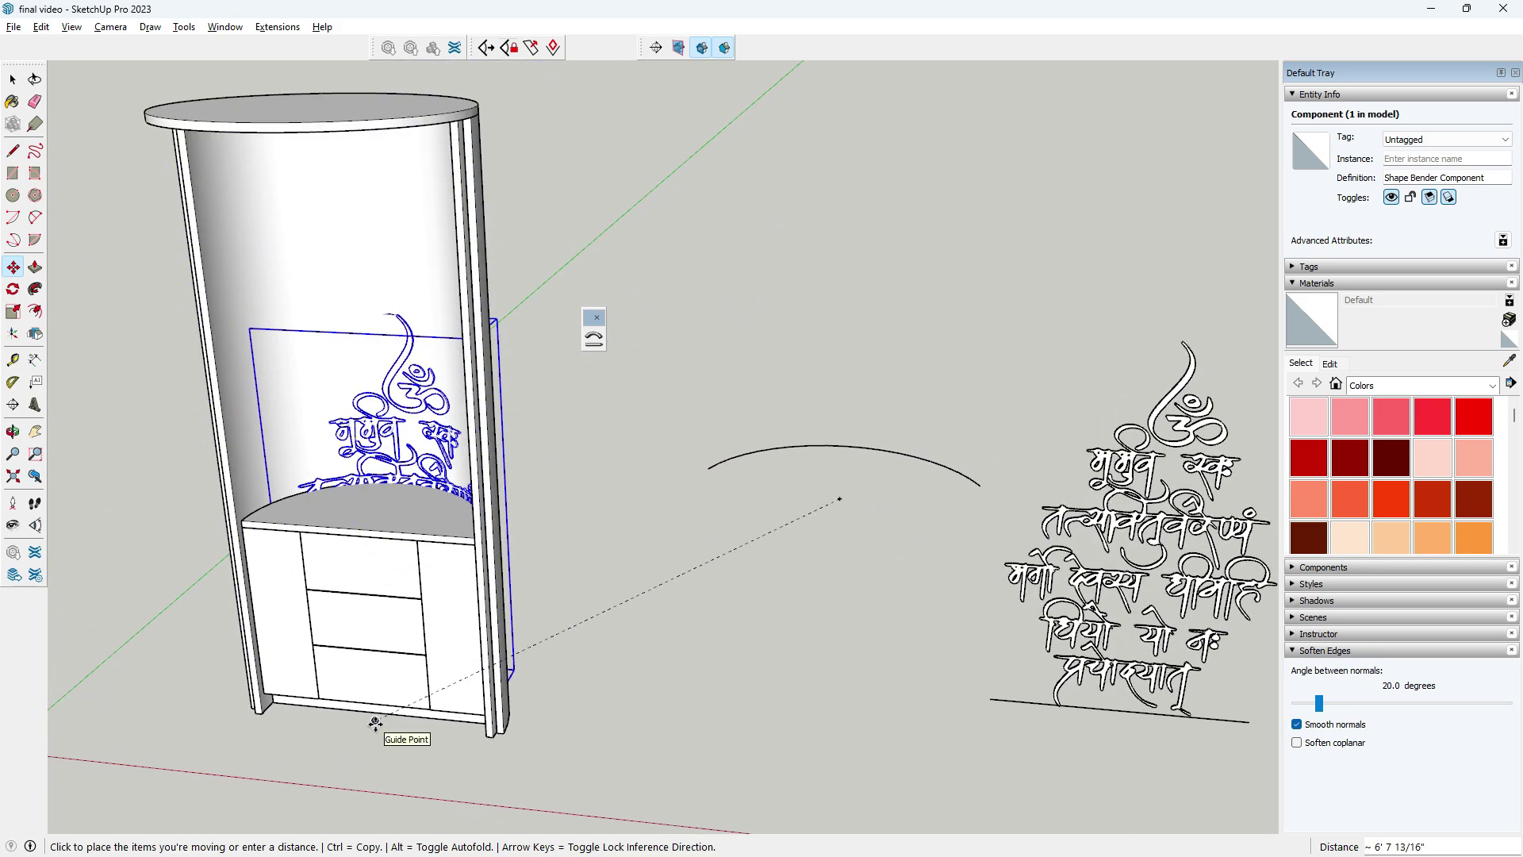
pyautogui.moveTo(376, 723); pyautogui.dragTo(397, 658, button='middle')
pyautogui.scroll(-2, 476, 539)
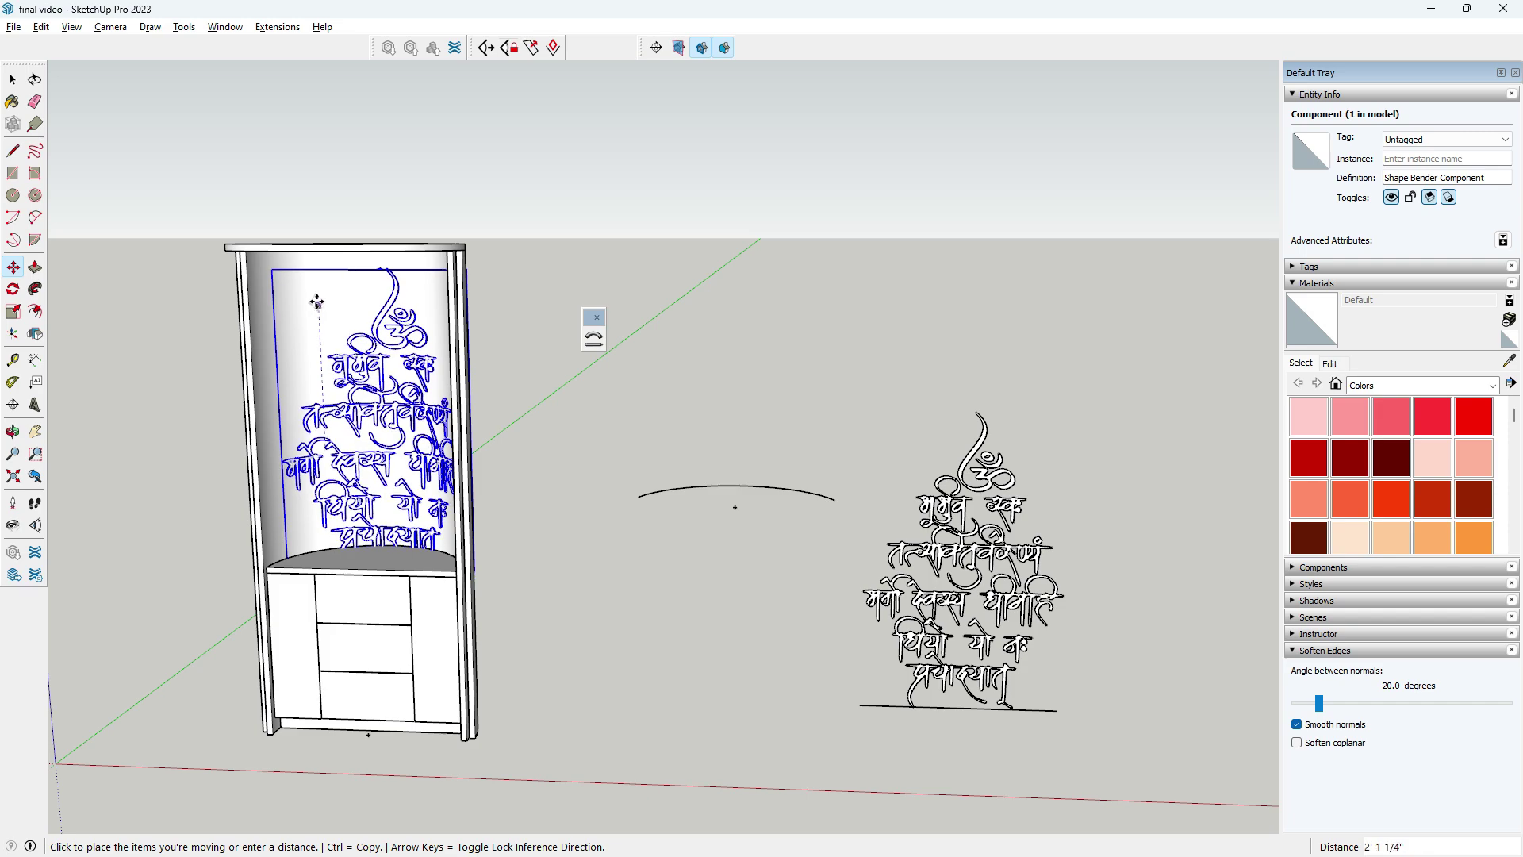
pyautogui.click(316, 294)
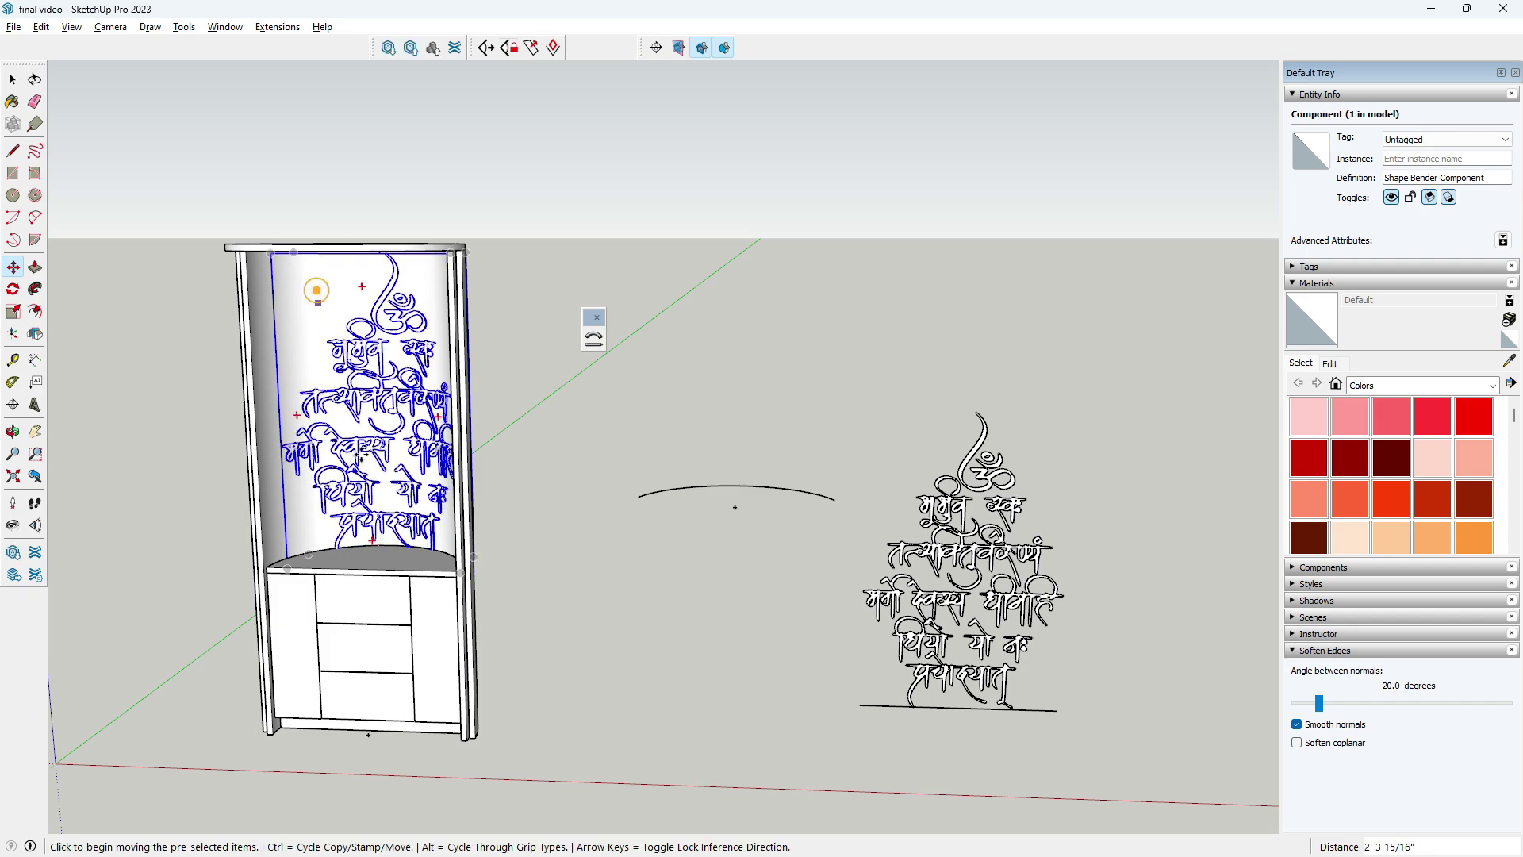
pyautogui.scroll(-2, 367, 480)
pyautogui.scroll(4, 367, 480)
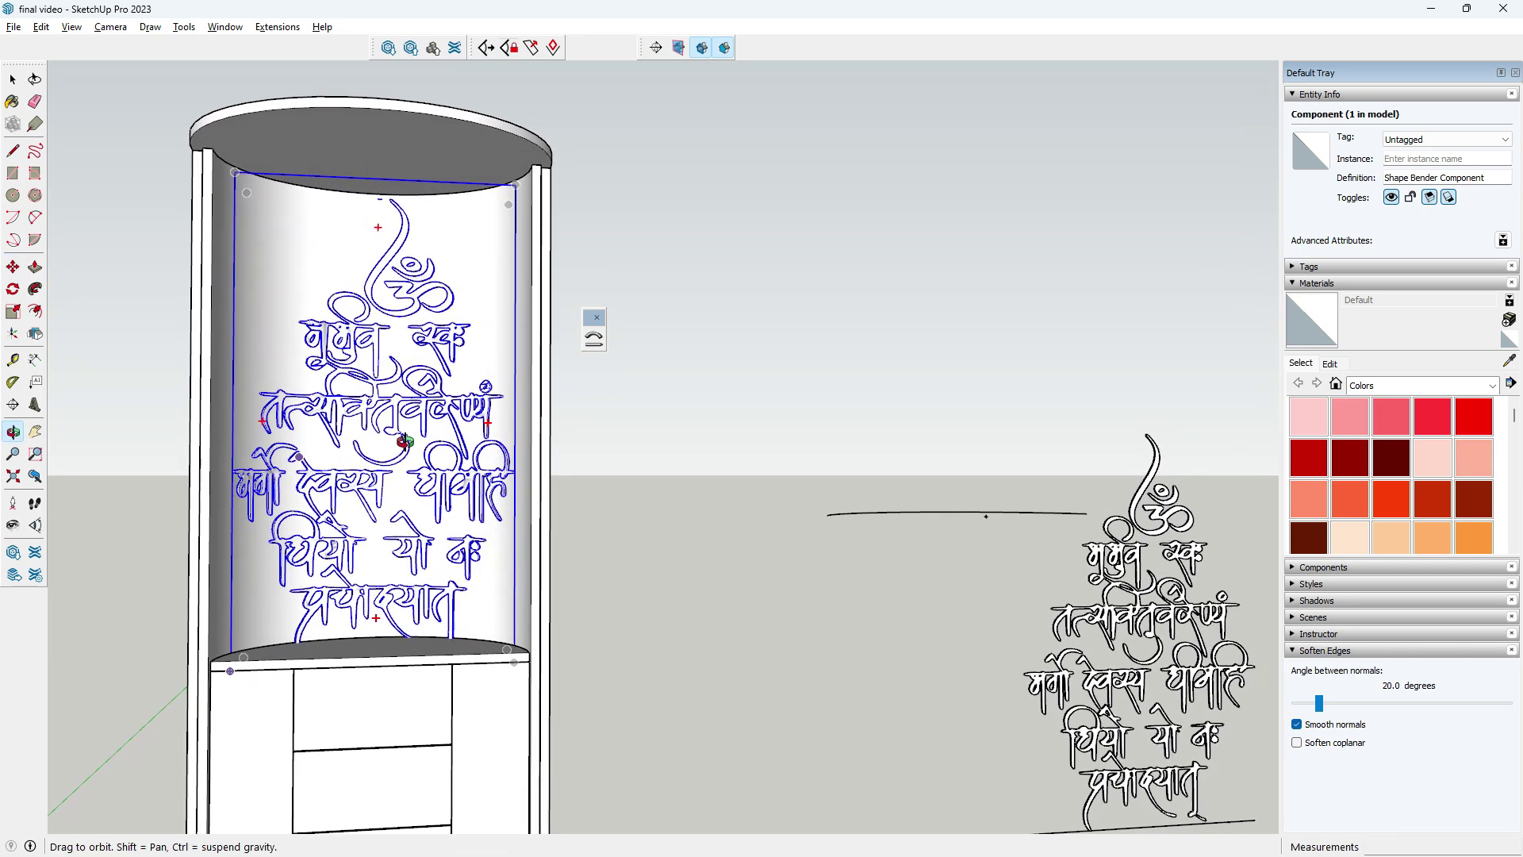
pyautogui.moveTo(367, 480); pyautogui.dragTo(415, 476, button='middle')
# - Scale the panel's height to 0.83 from its top grip so it fits above the shelf
pyautogui.press('m')
pyautogui.scroll(3, 486, 225)
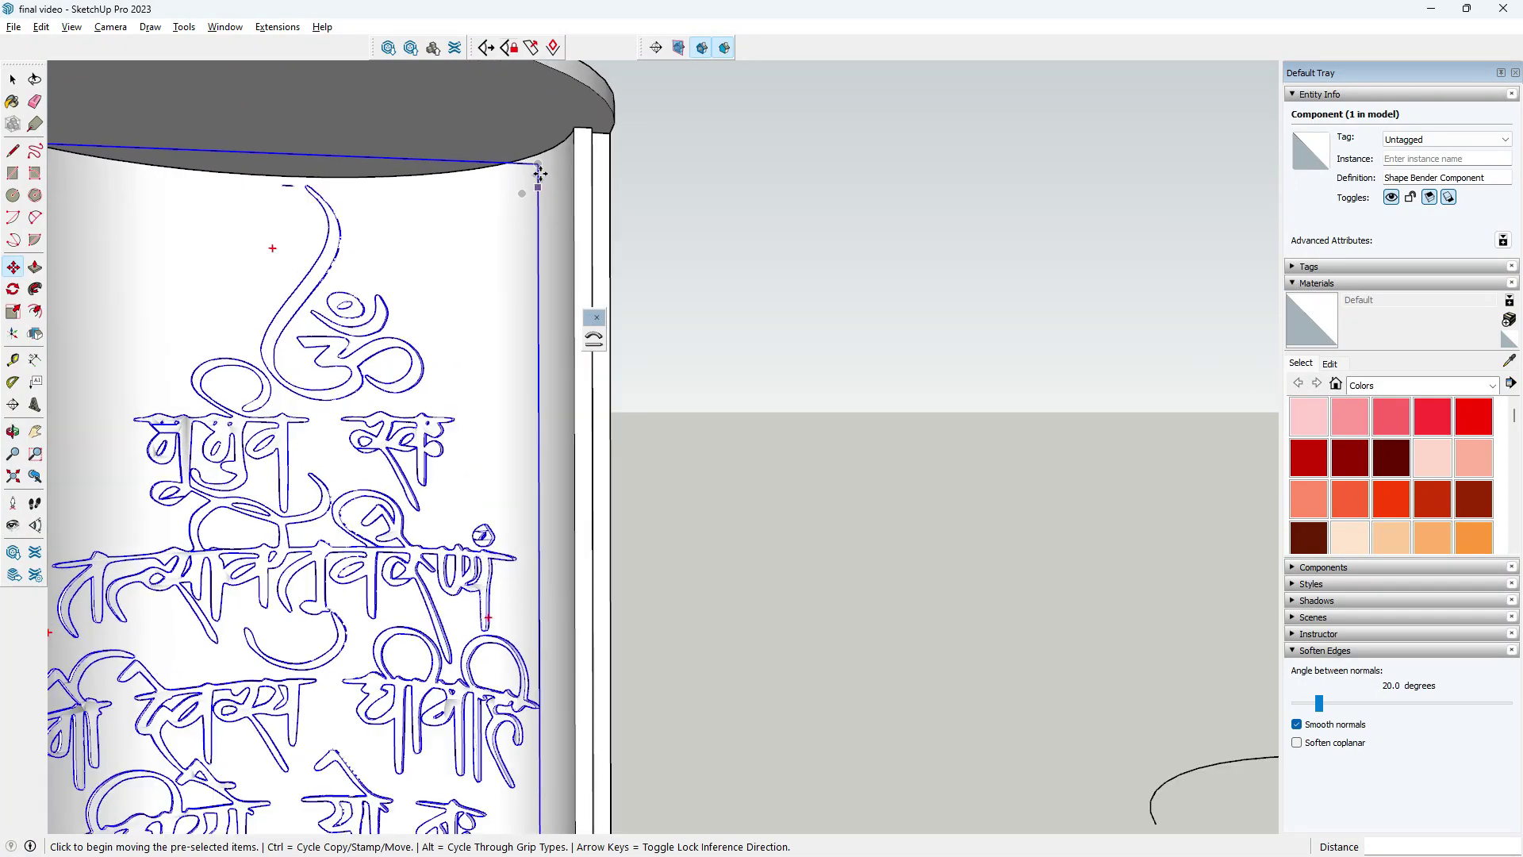
pyautogui.scroll(-6, 487, 225)
pyautogui.click(13, 313)
pyautogui.scroll(2, 396, 327)
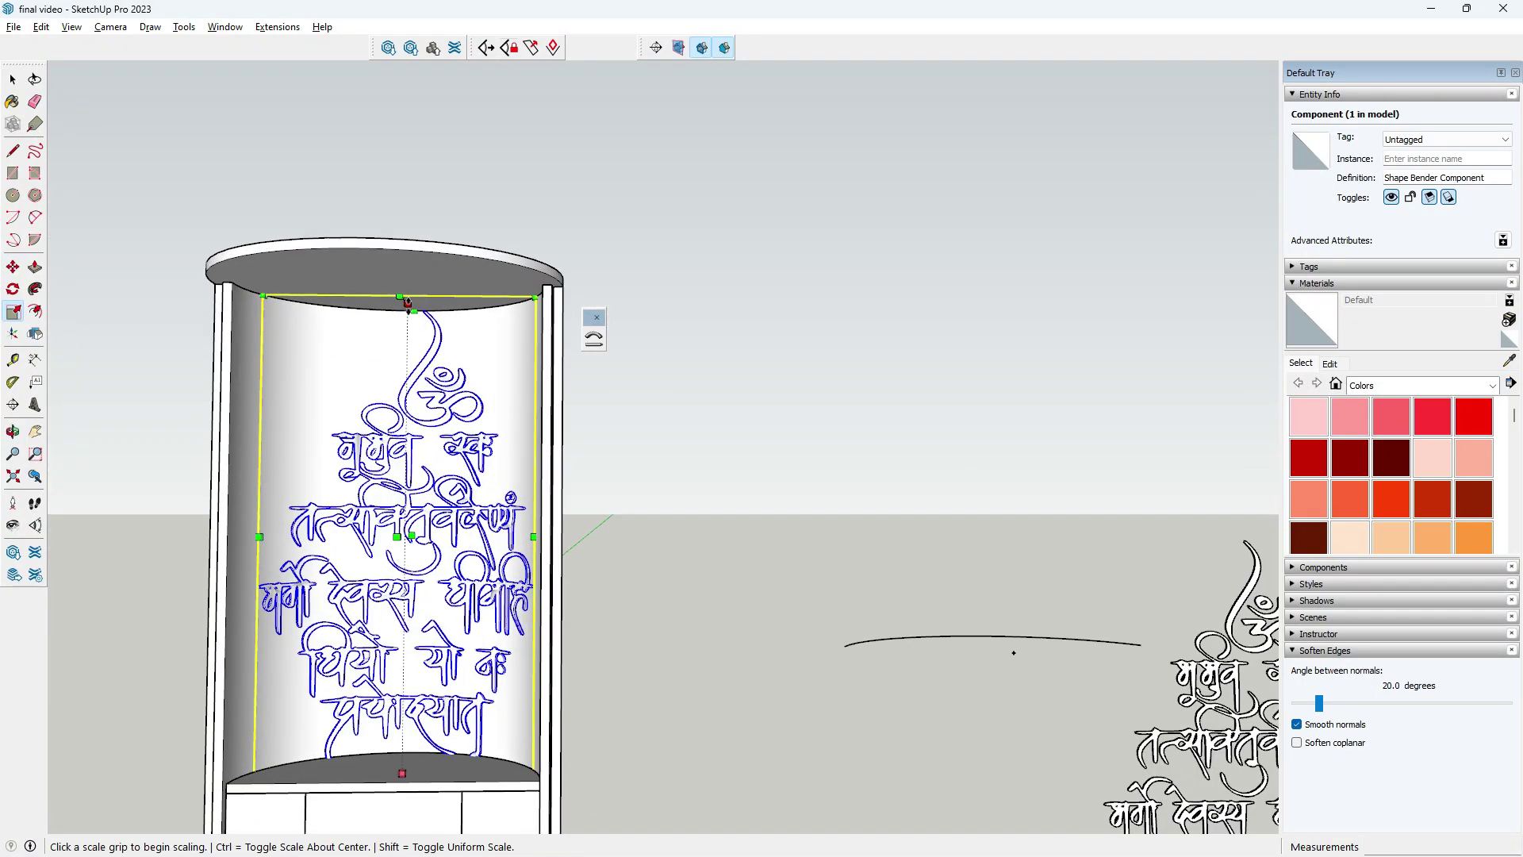
pyautogui.click(408, 302)
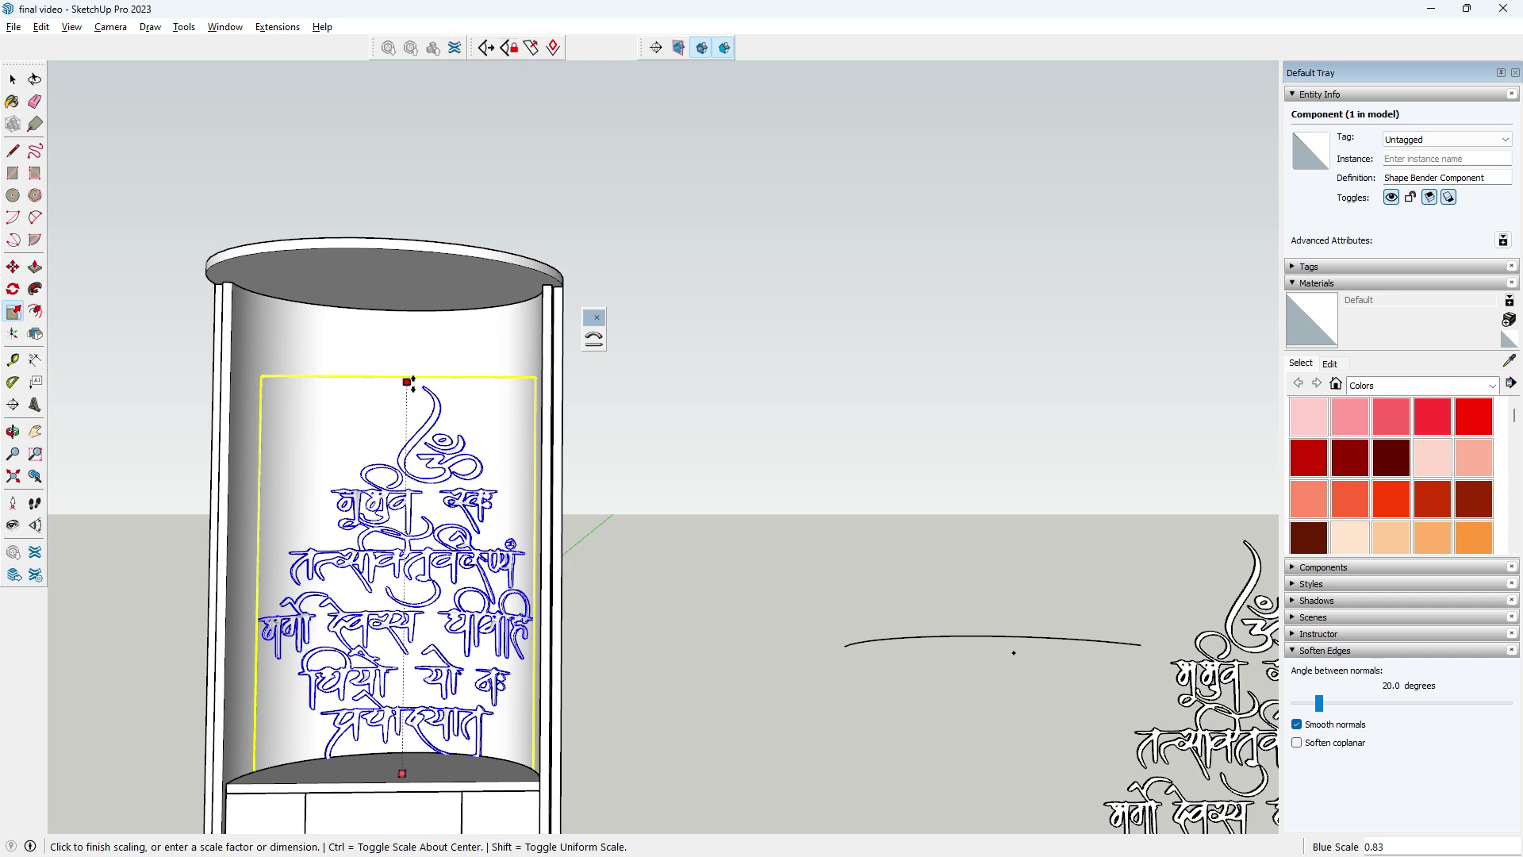
pyautogui.click(414, 389)
pyautogui.press('space')
pyautogui.click(121, 181)
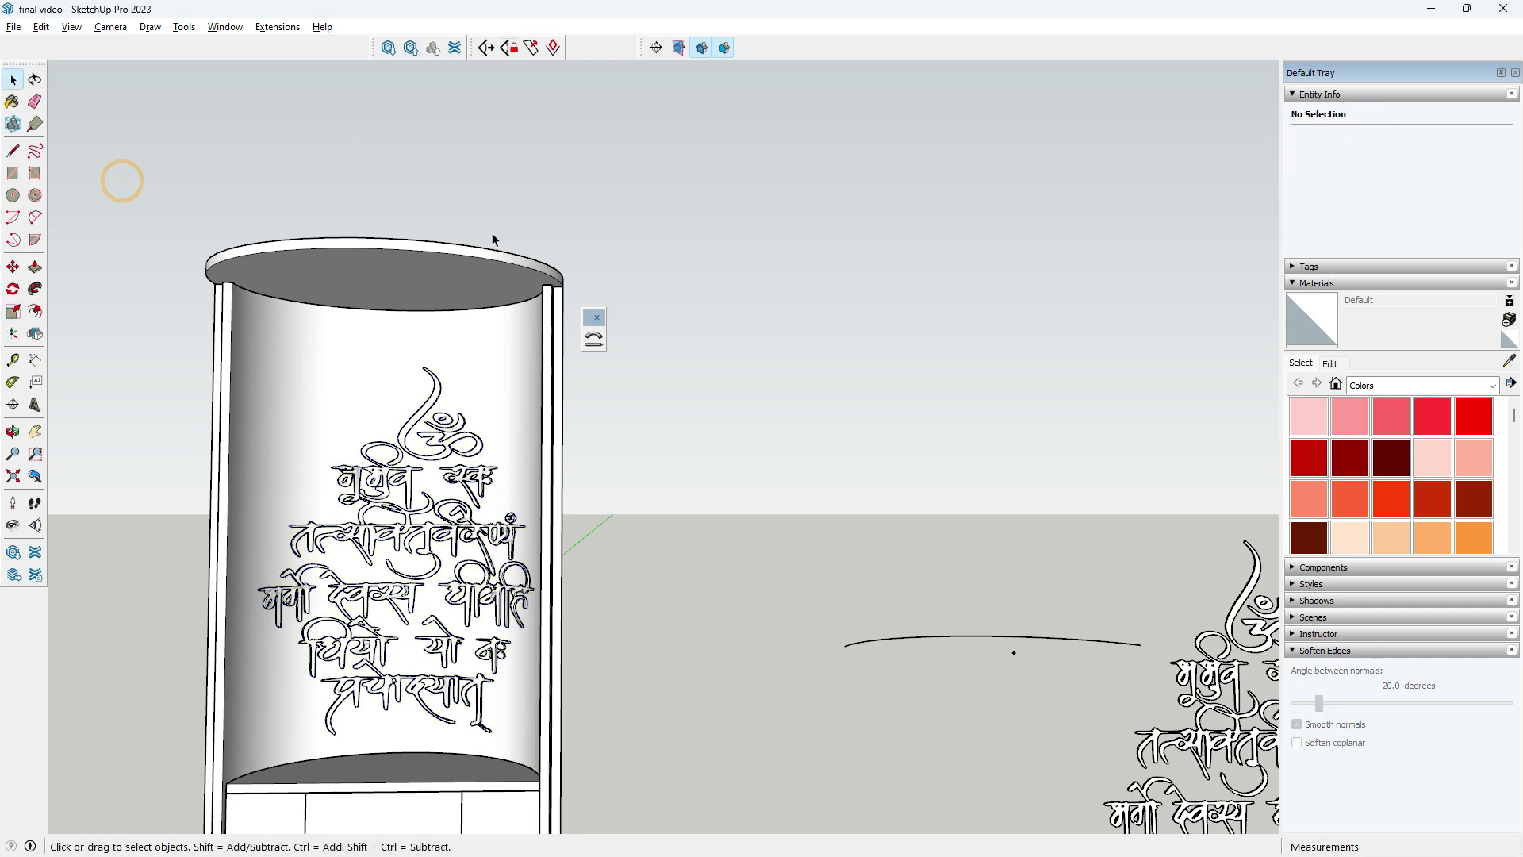
# - Group the curved back wall together with its mantra inscription
pyautogui.click(487, 50)
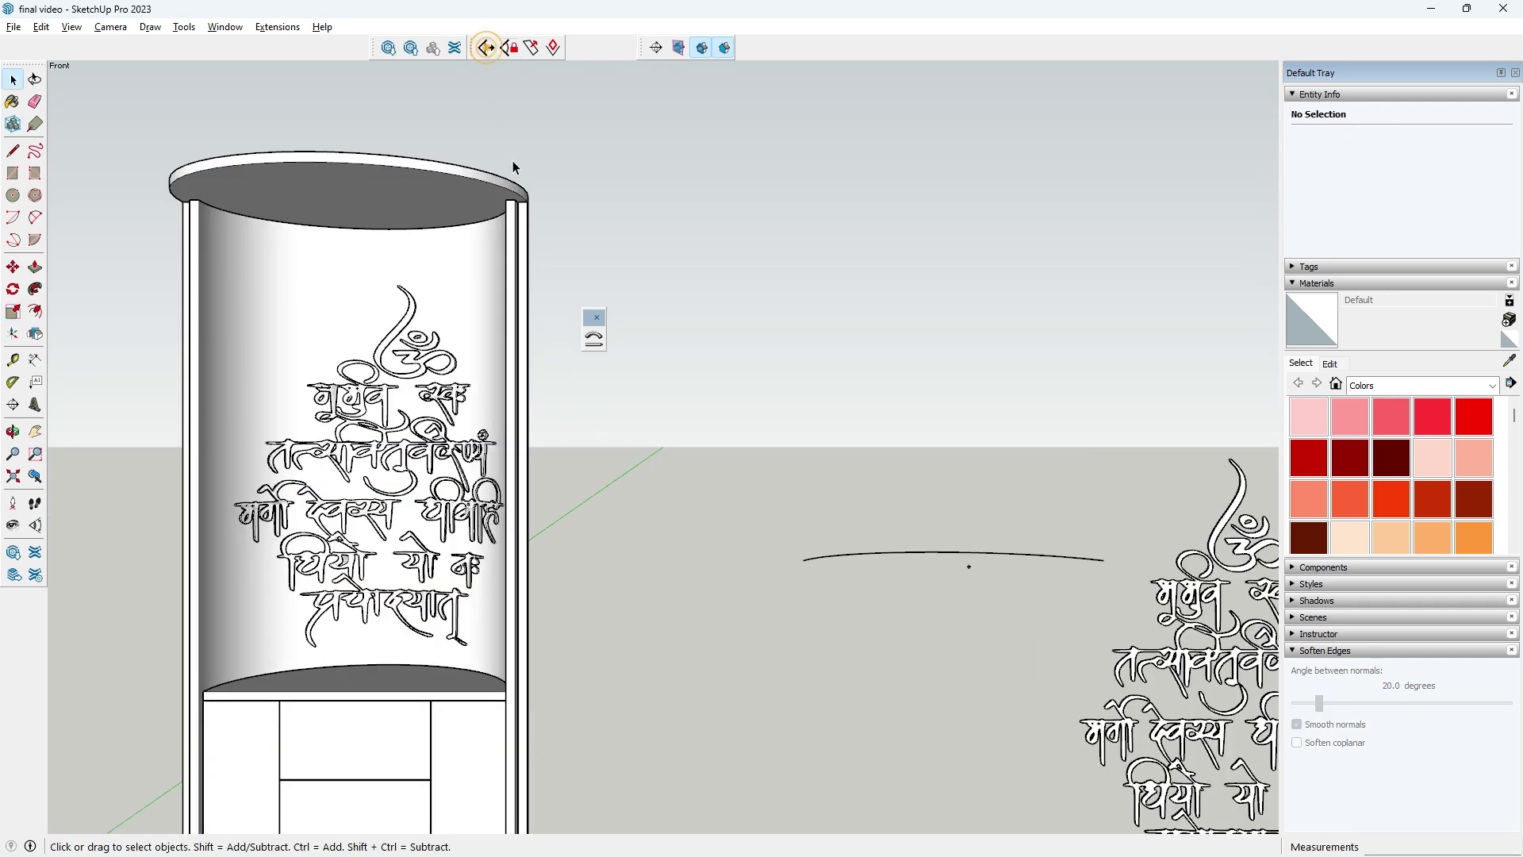
pyautogui.scroll(-2, 735, 370)
pyautogui.scroll(5, 445, 666)
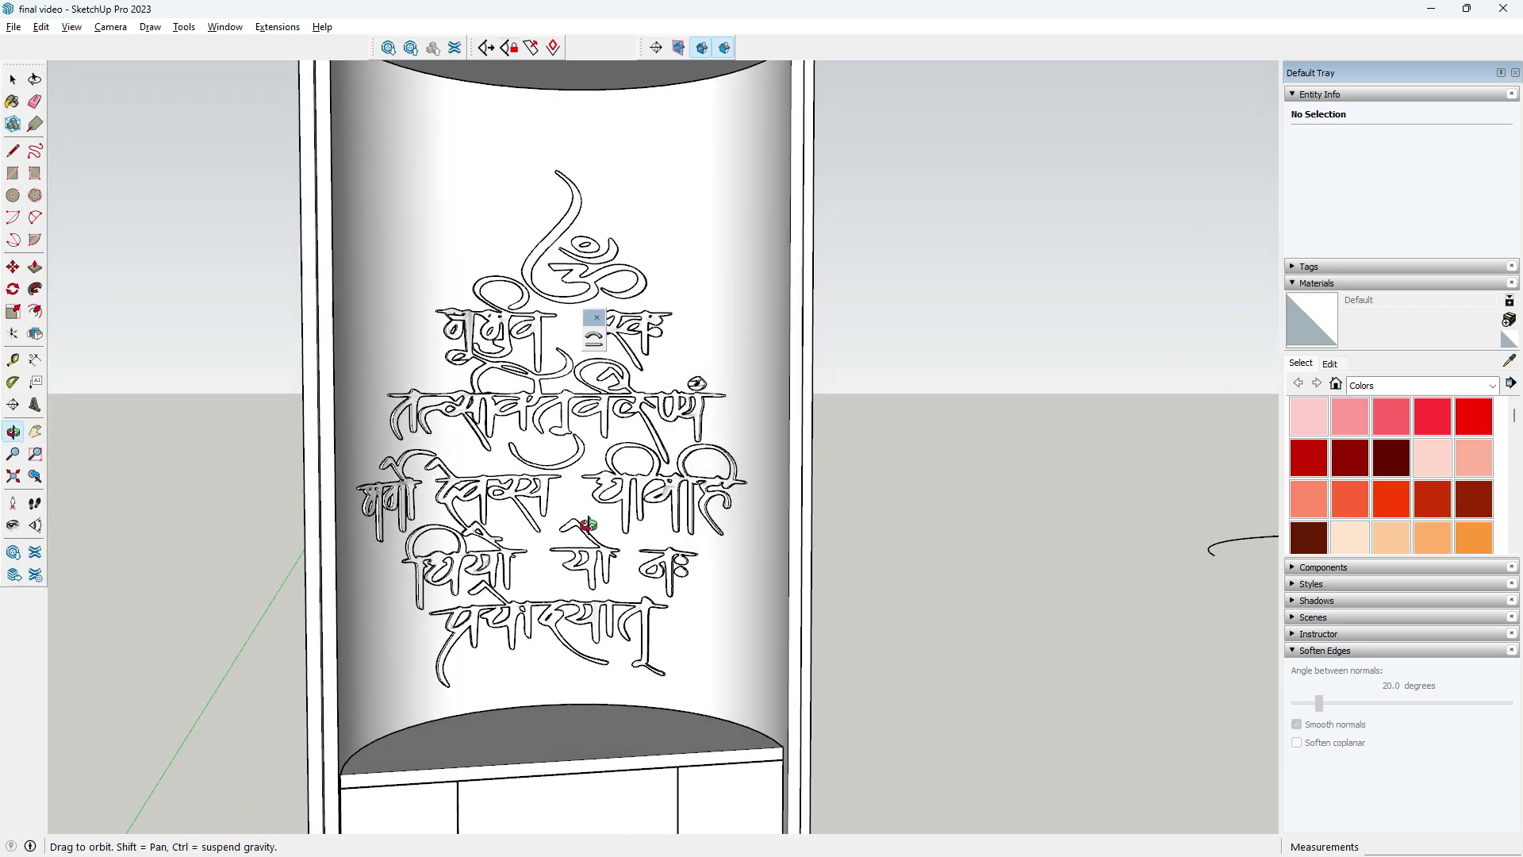
pyautogui.moveTo(508, 547); pyautogui.dragTo(504, 533, button='middle')
pyautogui.scroll(-2, 498, 468)
pyautogui.click(498, 468)
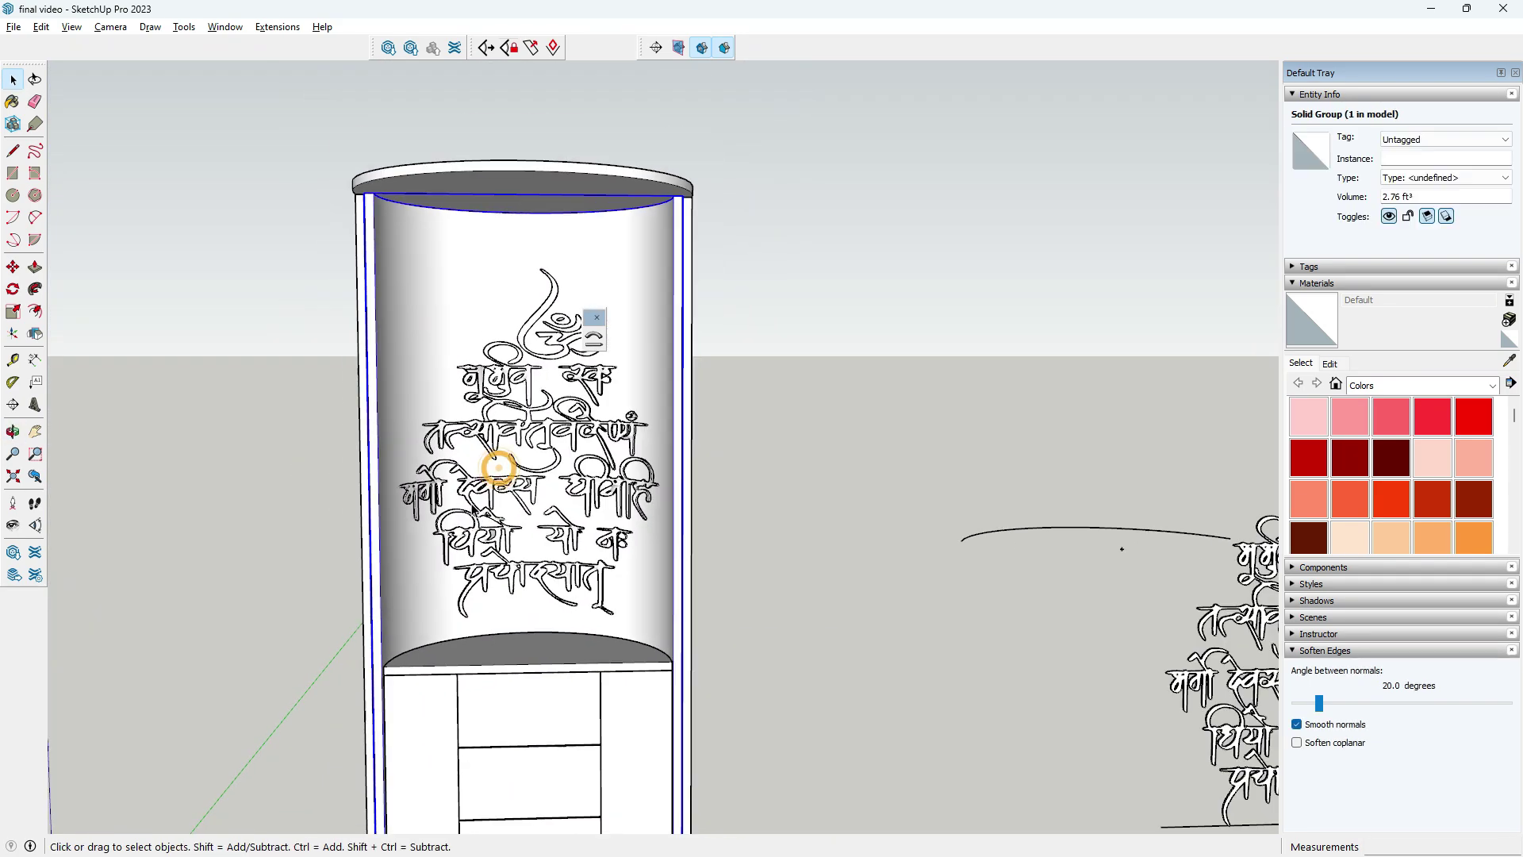
pyautogui.keyDown('shift'); pyautogui.click(450, 498); pyautogui.keyUp('shift')
pyautogui.rightClick(421, 474)
pyautogui.click(496, 644)
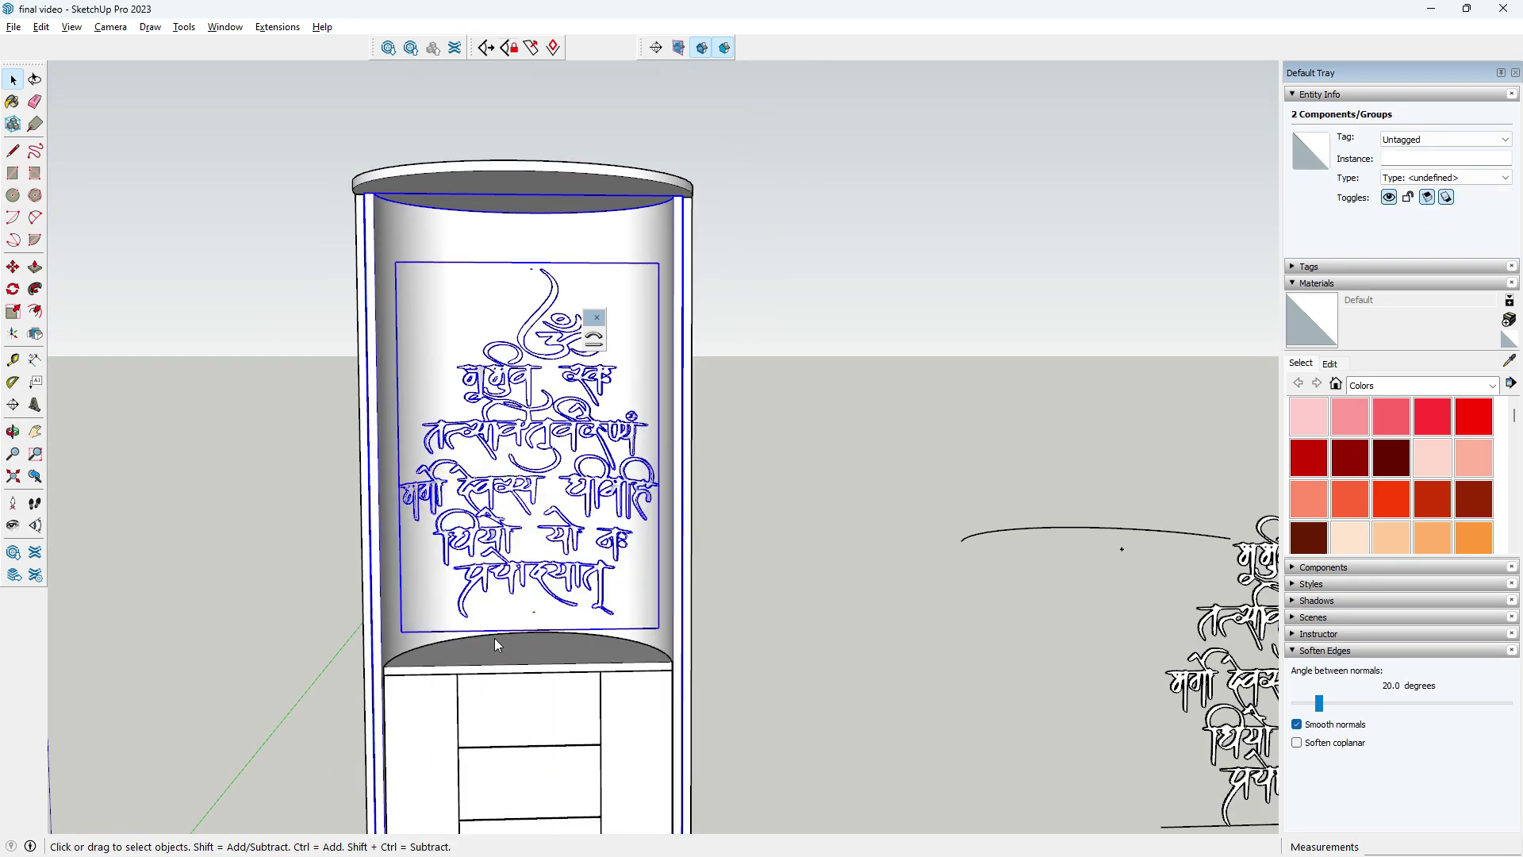
pyautogui.scroll(-2, 496, 645)
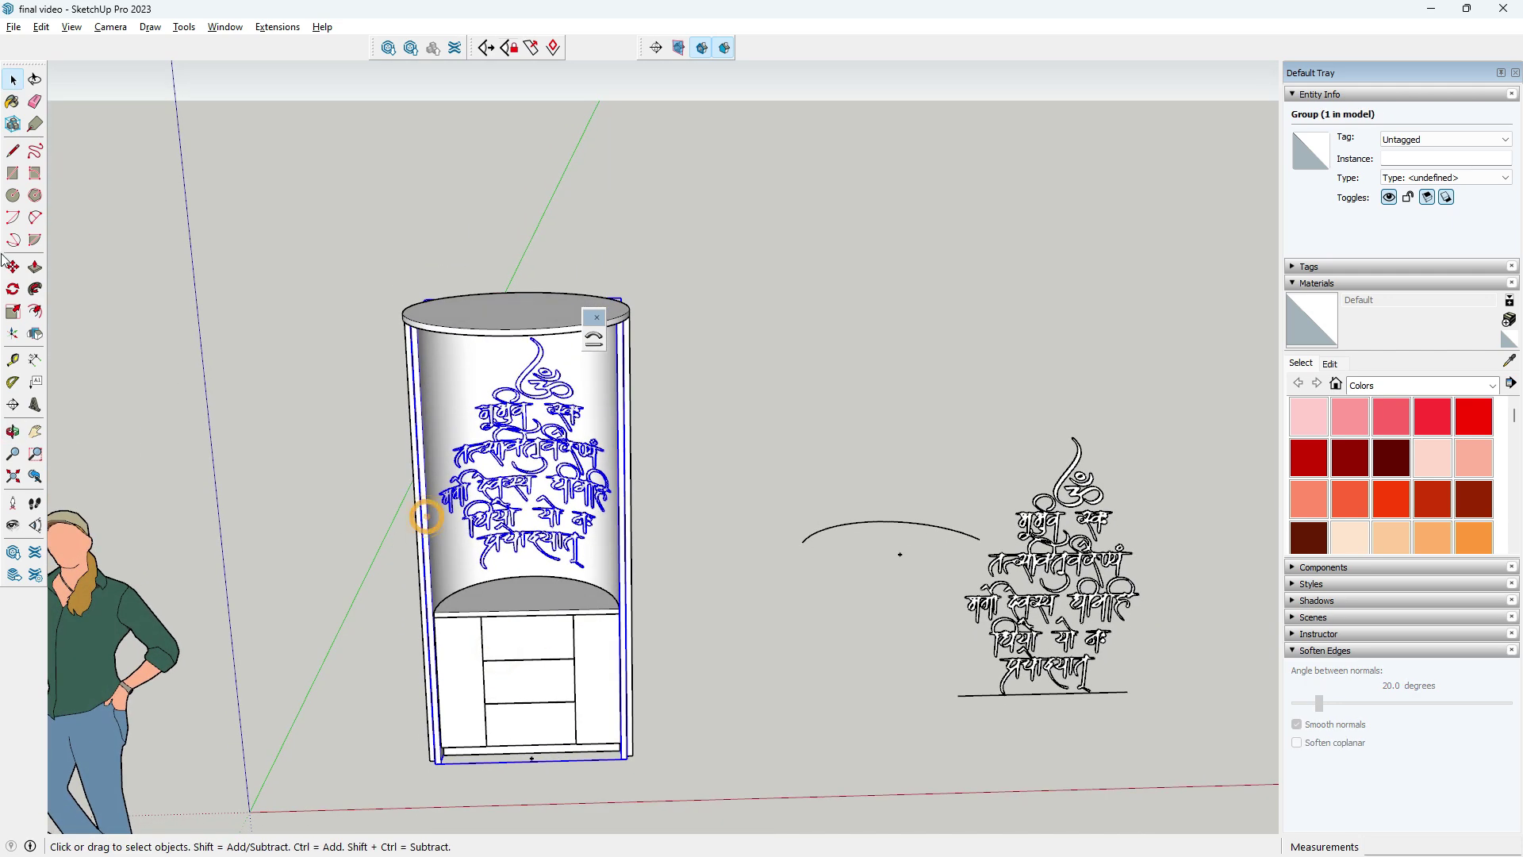
# - Rotate the grouped back wall about the cabinet base so the inscription faces front
pyautogui.click(13, 289)
pyautogui.click(533, 760)
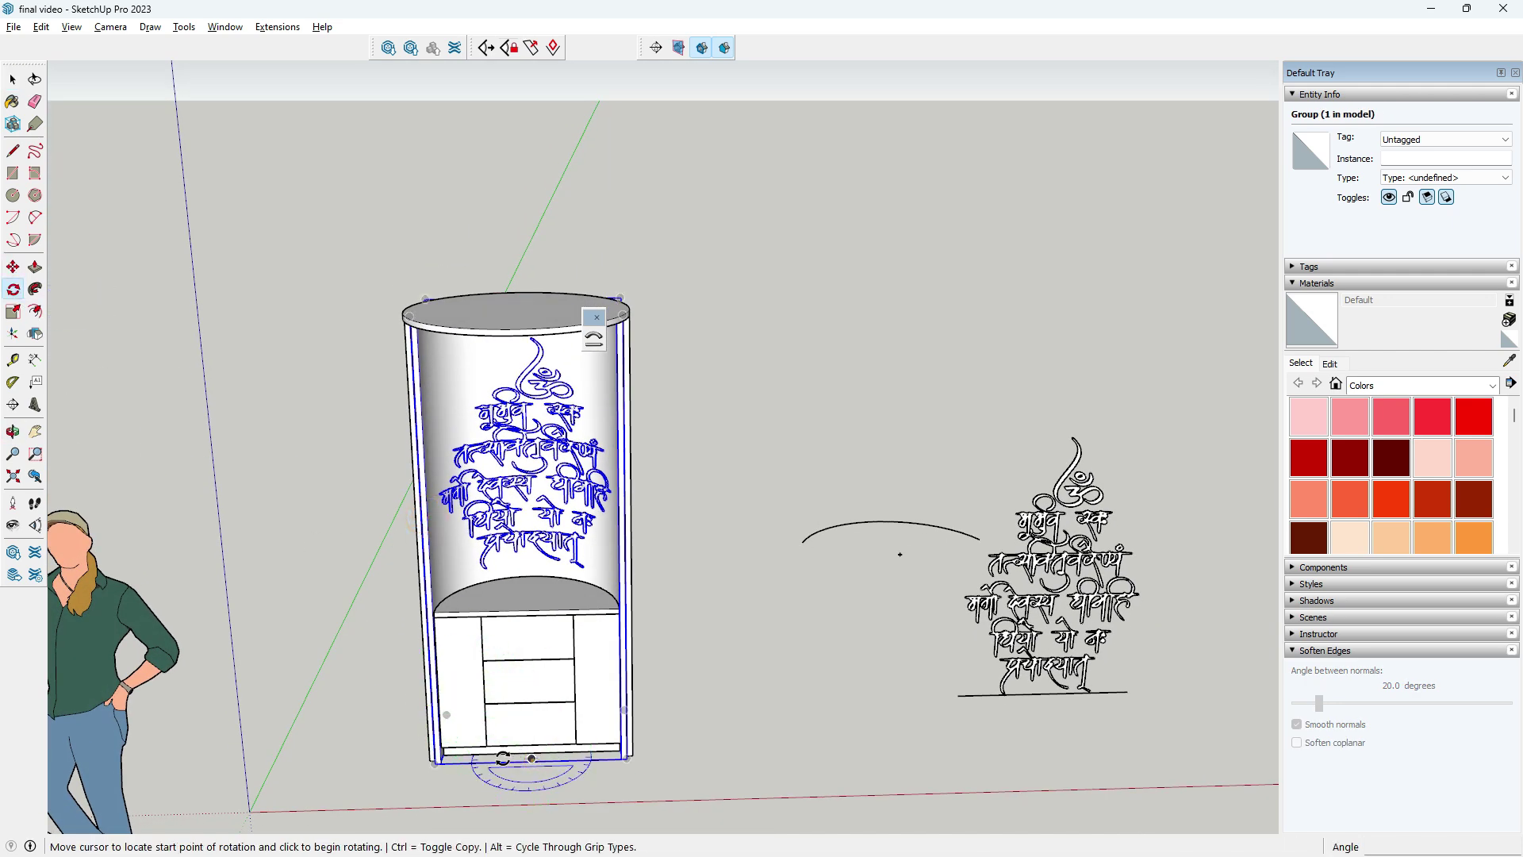
pyautogui.click(396, 764)
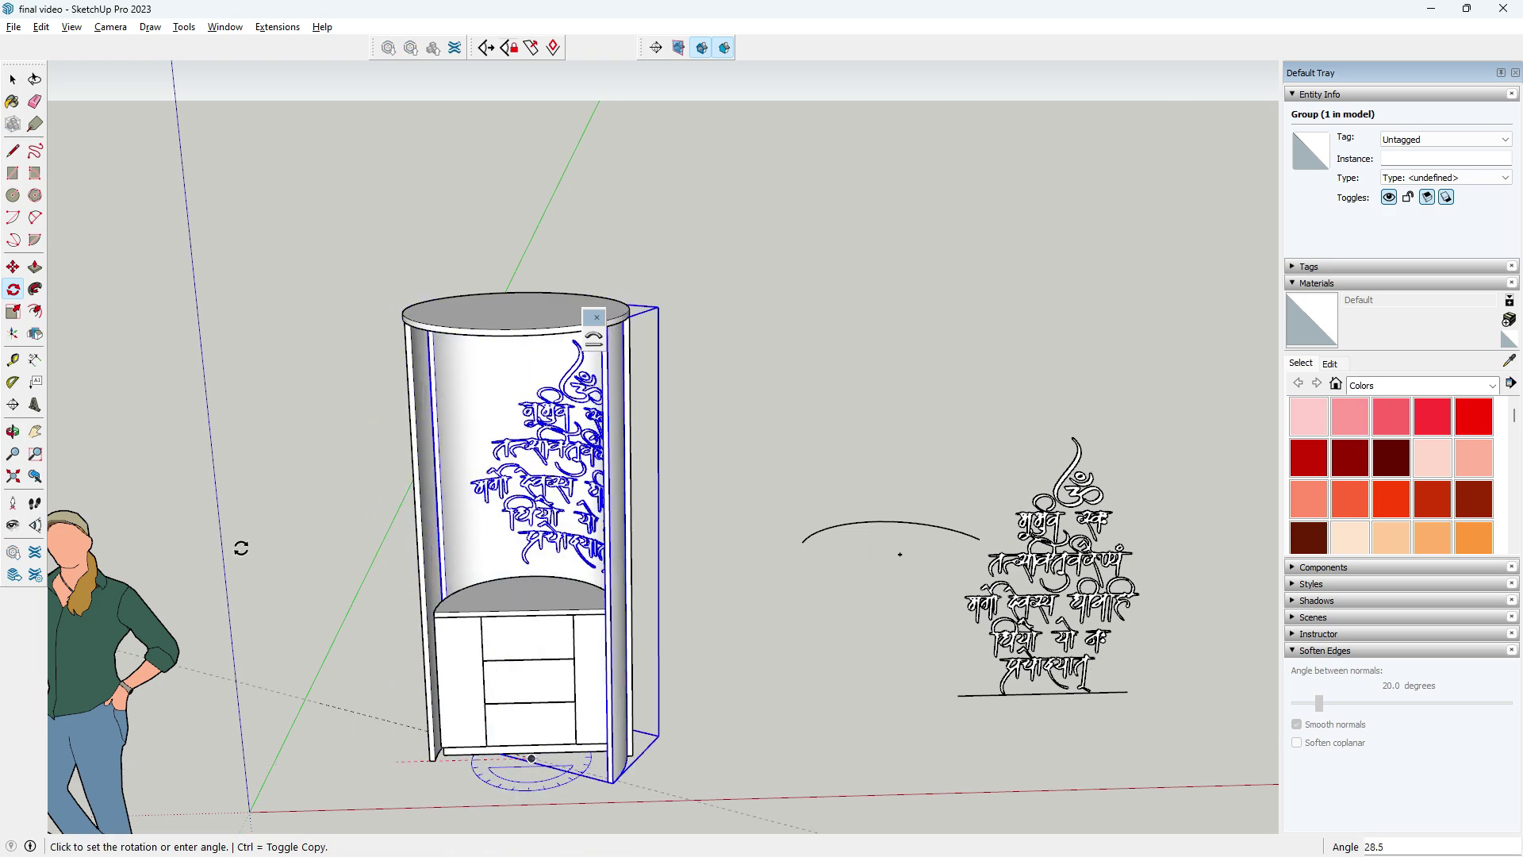
pyautogui.click(143, 234)
pyautogui.press('space')
pyautogui.scroll(-1, 398, 543)
# - Look down into the curved shell and select the inner arc edge of its rim
pyautogui.click(398, 543)
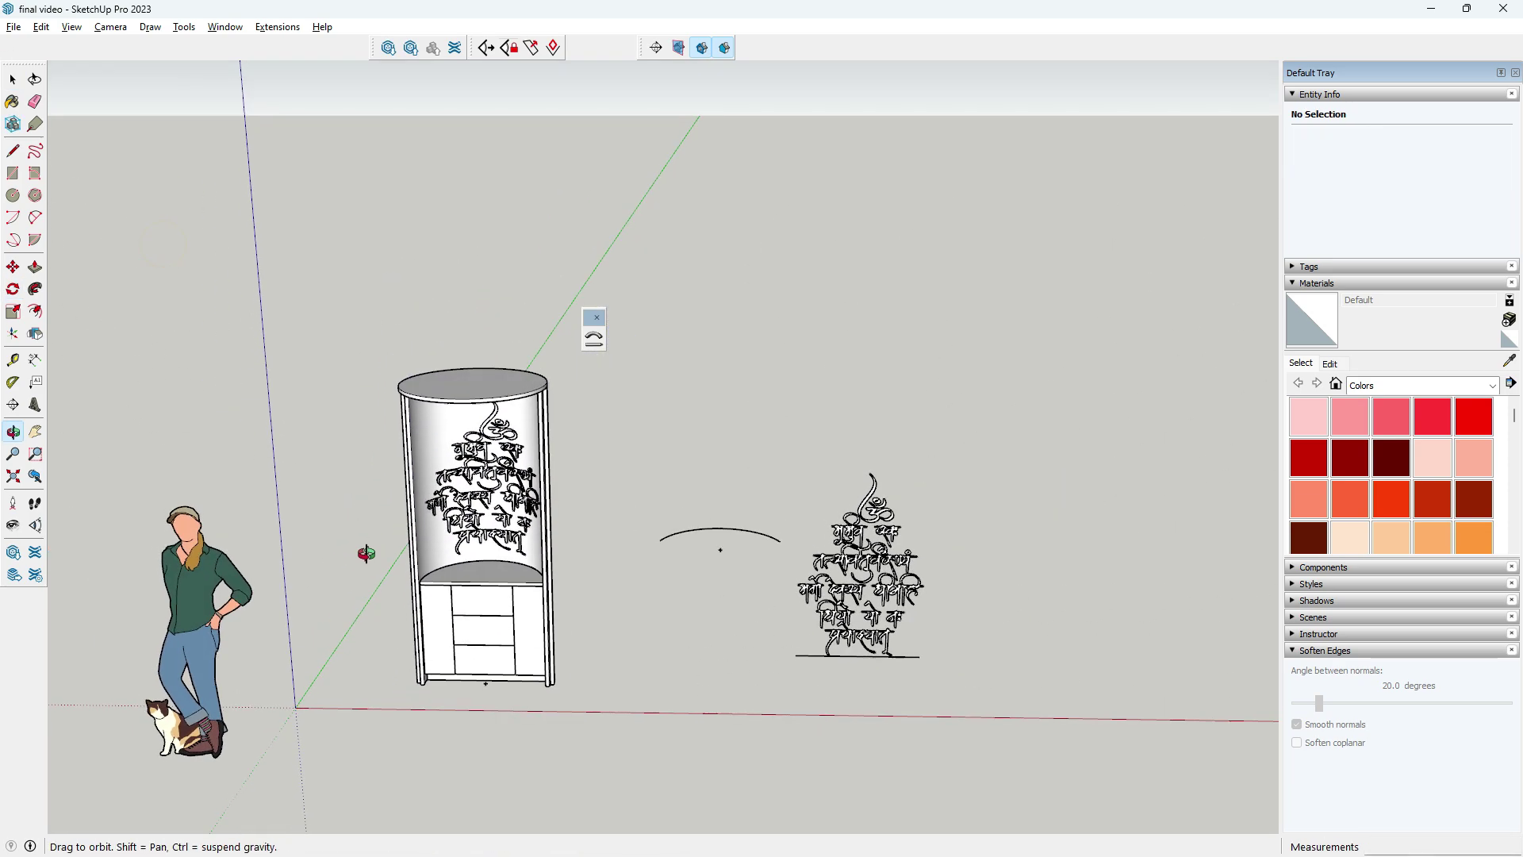
pyautogui.moveTo(398, 542)
pyautogui.mouseDown(button='middle')
pyautogui.moveTo(394, 573)
pyautogui.moveTo(391, 421)
pyautogui.mouseUp(button='middle')
pyautogui.scroll(5, 393, 574)
pyautogui.scroll(-5, 392, 569)
pyautogui.scroll(3, 392, 421)
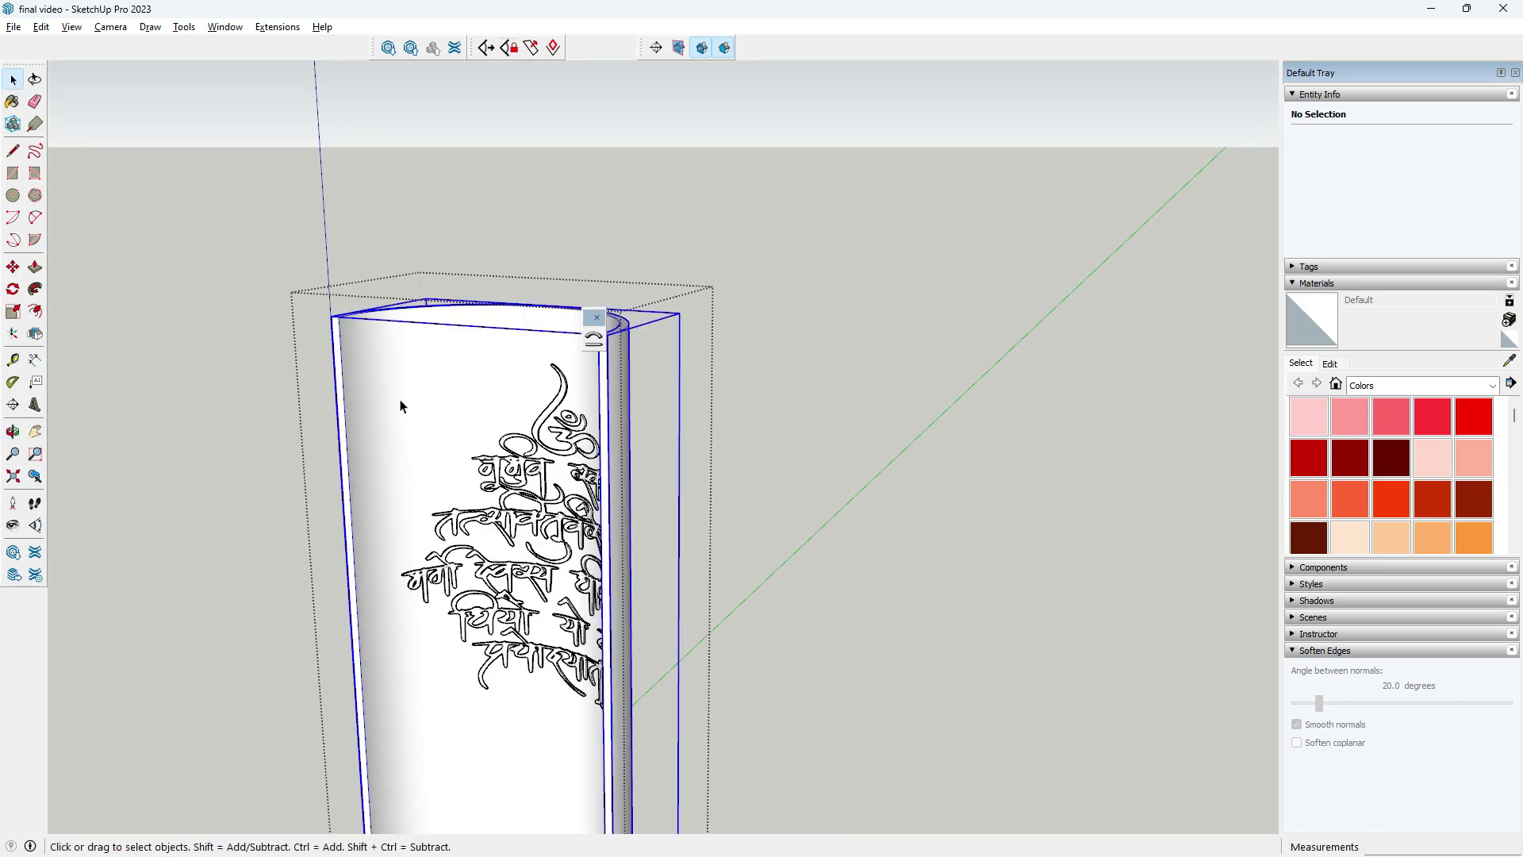
pyautogui.moveTo(351, 561)
pyautogui.mouseDown(button='middle')
pyautogui.moveTo(383, 407)
pyautogui.moveTo(311, 270)
pyautogui.mouseUp(button='middle')
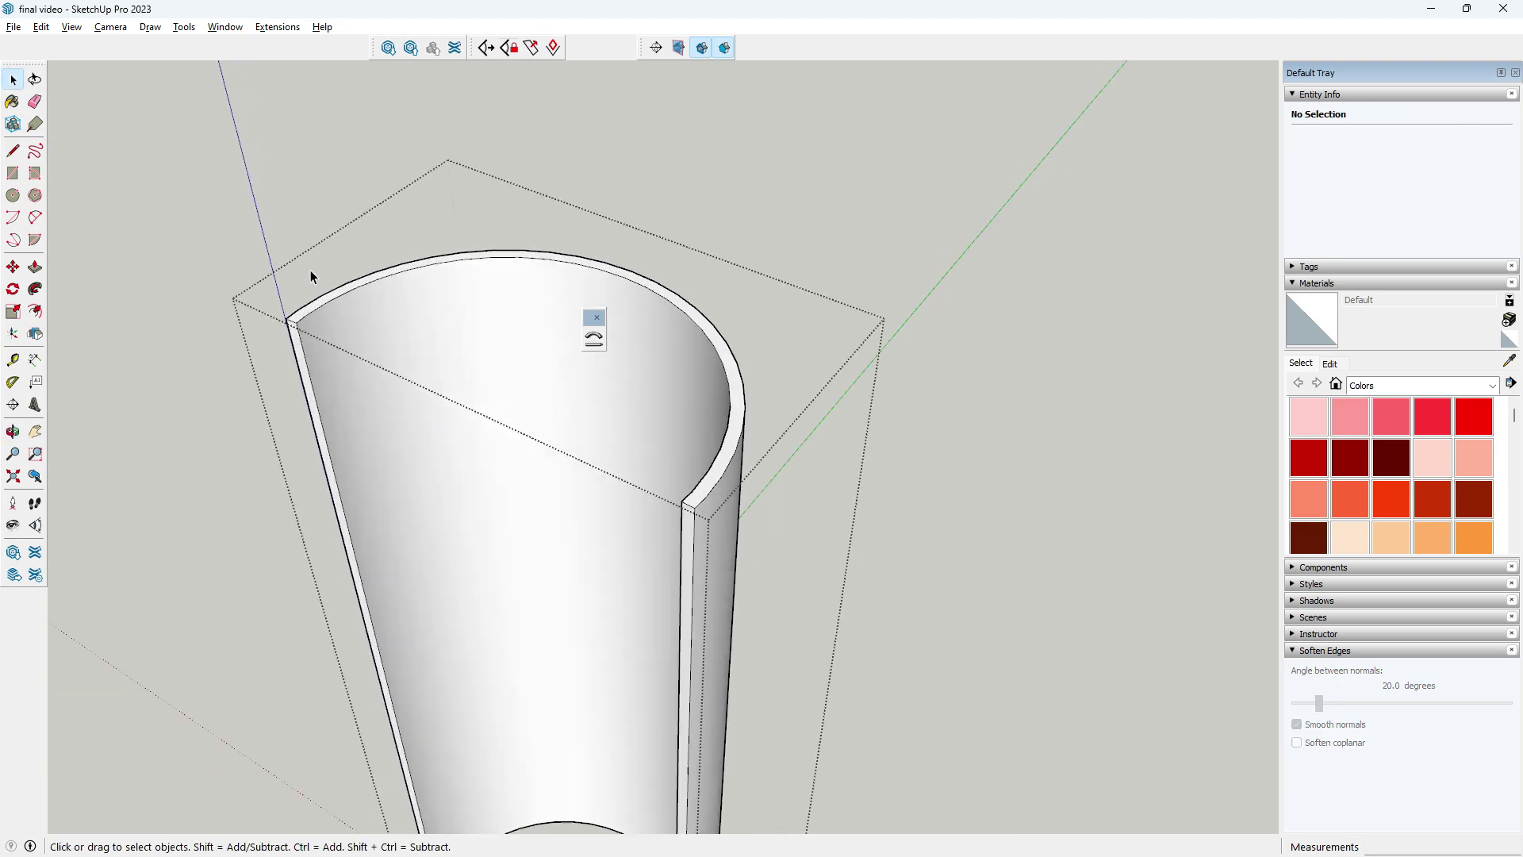
pyautogui.scroll(3, 331, 346)
pyautogui.click(333, 349)
pyautogui.moveTo(298, 392); pyautogui.dragTo(340, 317, button='middle')
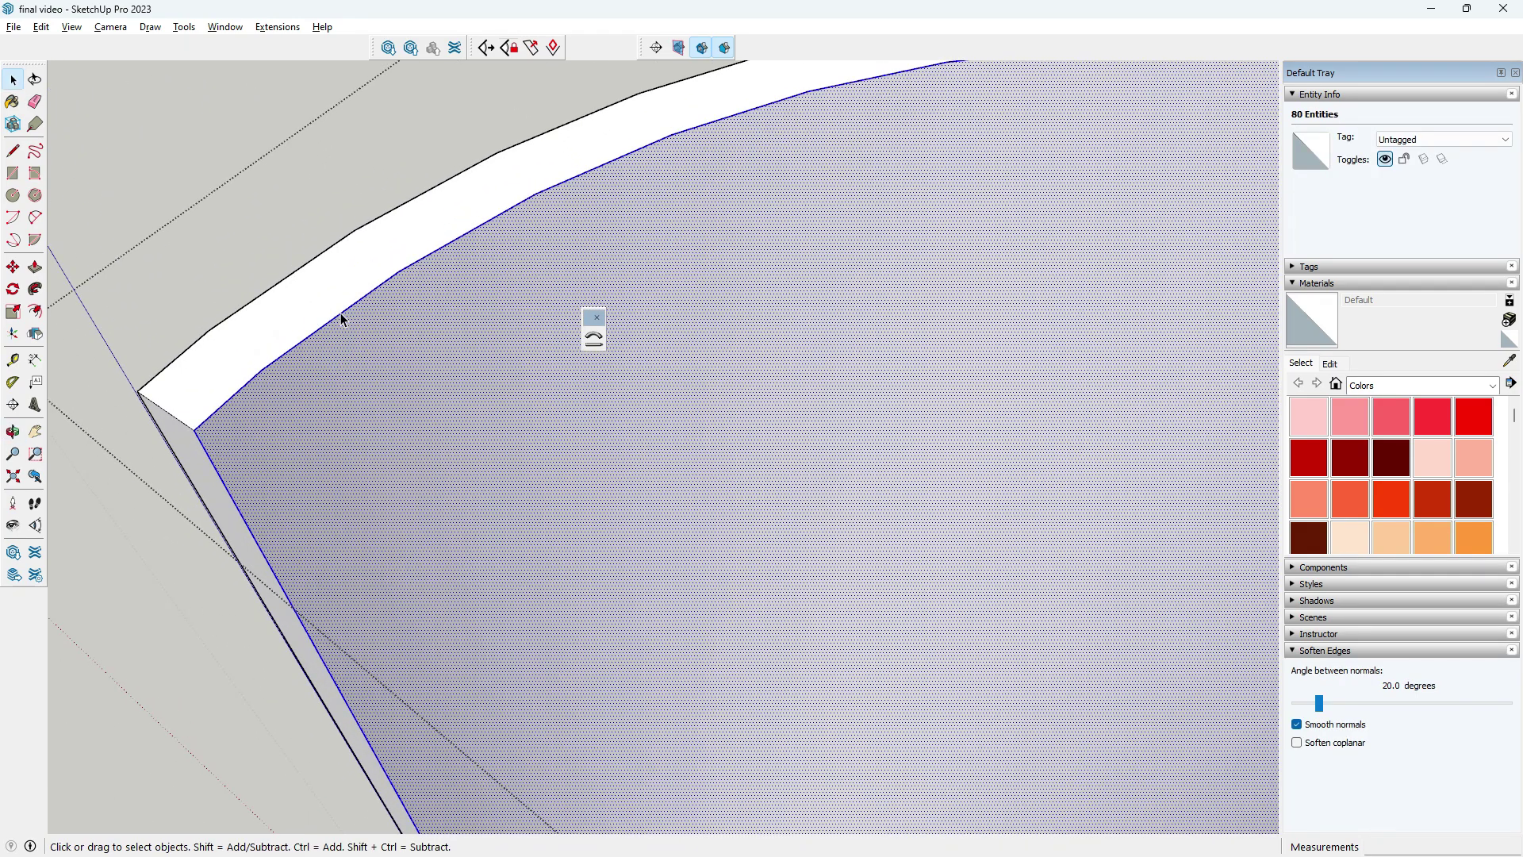
pyautogui.click(339, 311)
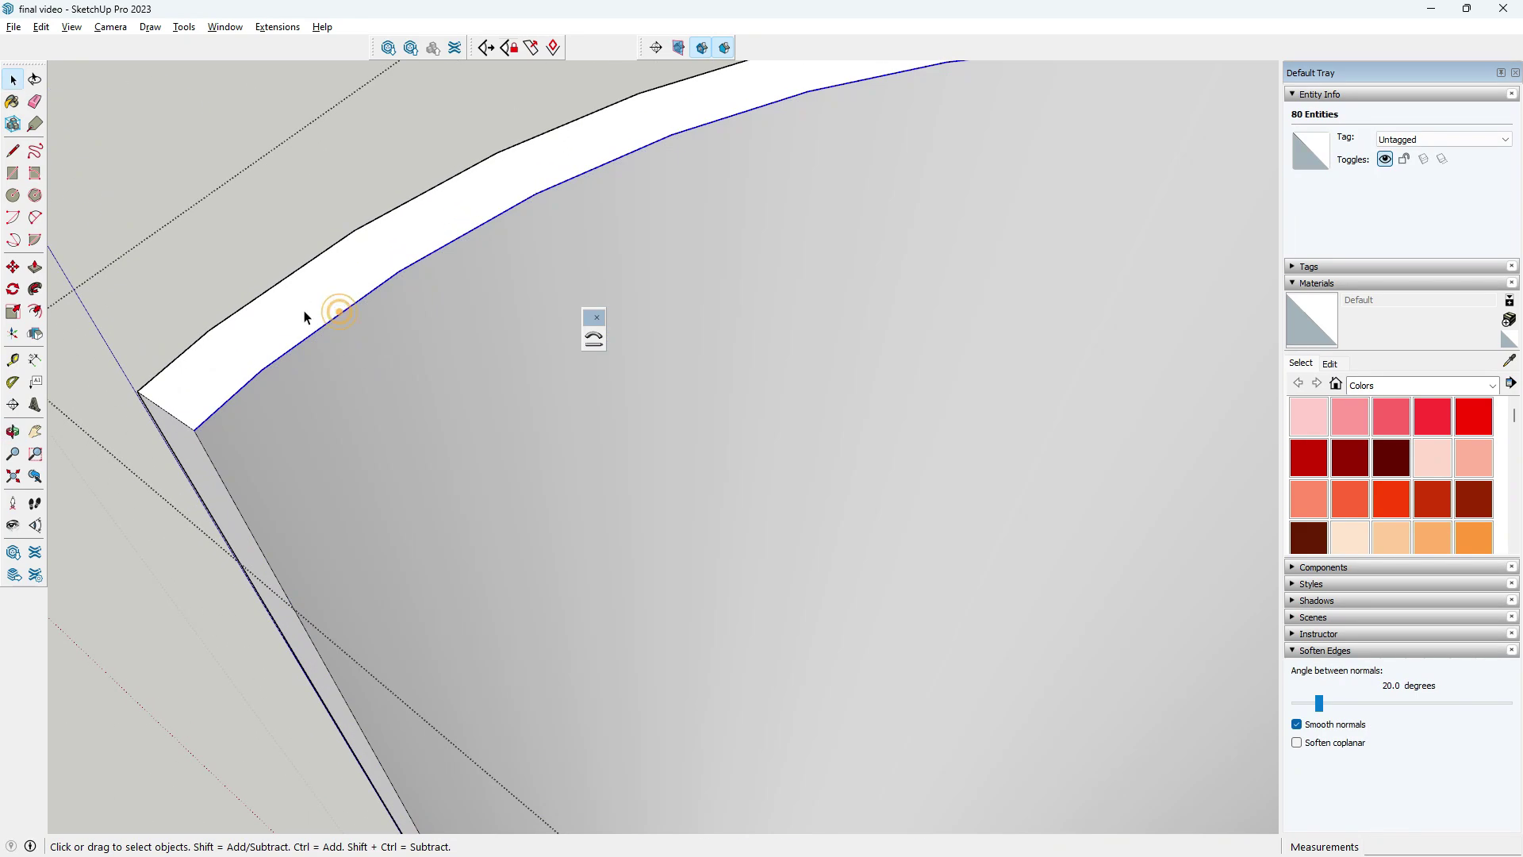
# - Start a line from a point on the rim arc, then cancel it
pyautogui.click(276, 357)
pyautogui.scroll(-5, 270, 334)
pyautogui.scroll(-2, 301, 357)
pyautogui.scroll(1, 320, 420)
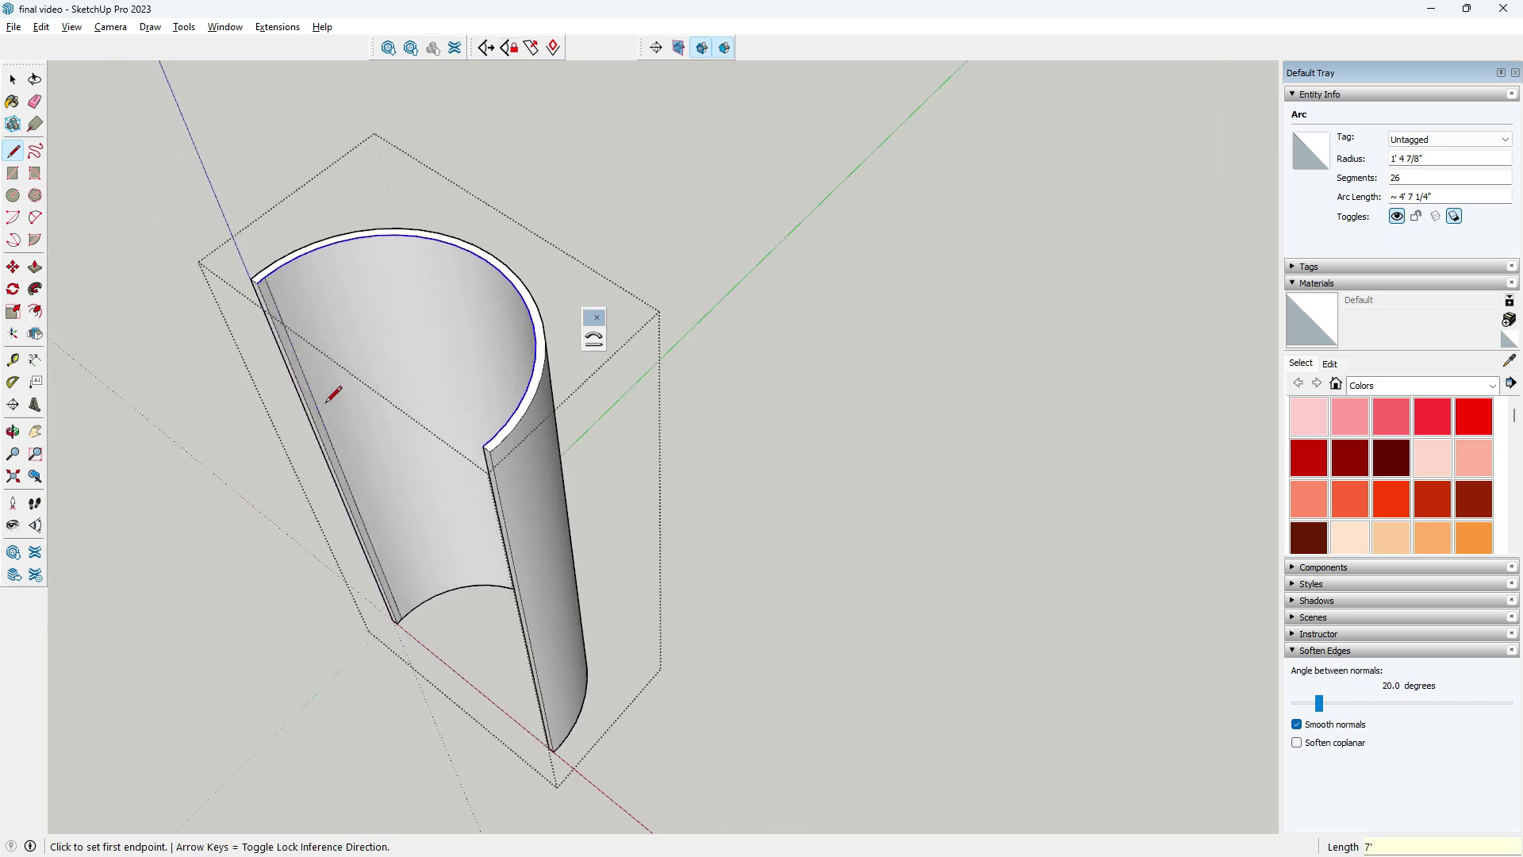
pyautogui.scroll(2, 299, 250)
pyautogui.scroll(1, 298, 253)
pyautogui.click(281, 269)
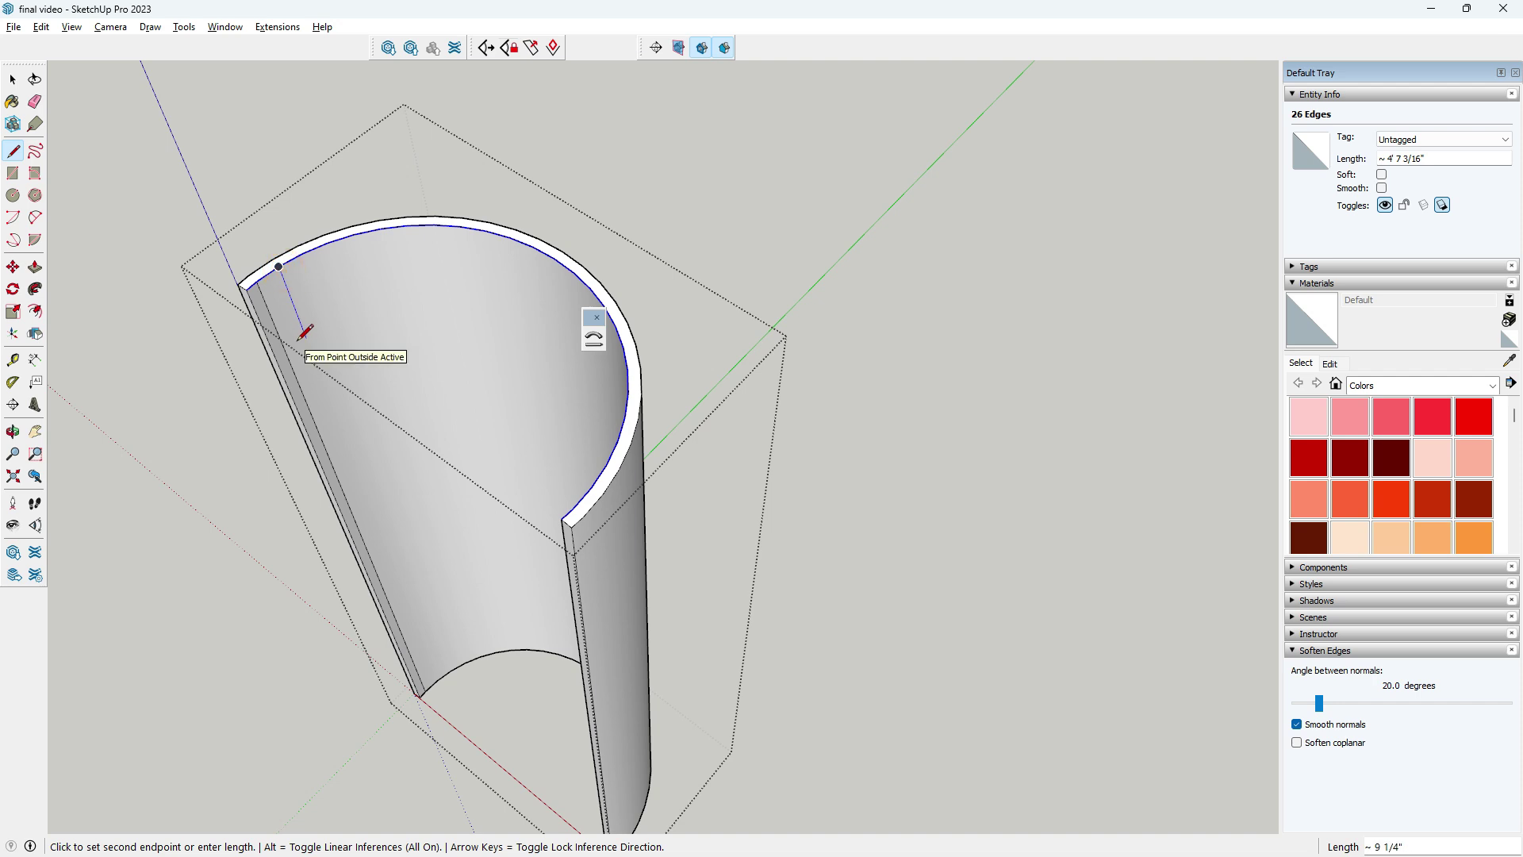
pyautogui.press('Escape')
# - Draw two 7-foot lines down the shell's outer face from rim points
pyautogui.moveTo(305, 329); pyautogui.dragTo(647, 285, button='middle')
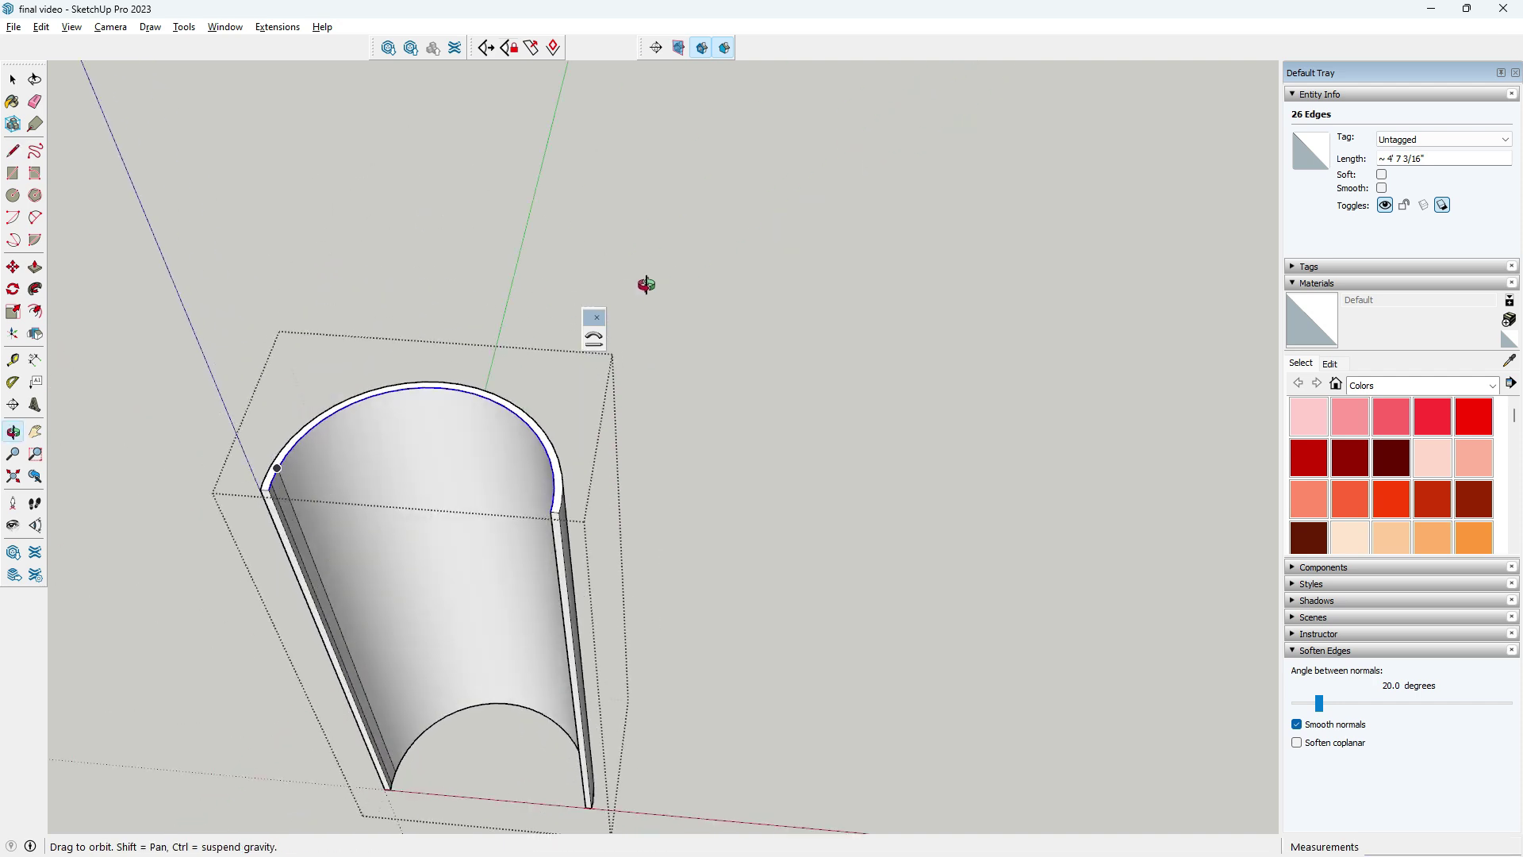
pyautogui.scroll(-2, 357, 482)
pyautogui.moveTo(357, 482)
pyautogui.mouseDown(button='middle')
pyautogui.moveTo(610, 413)
pyautogui.moveTo(754, 585)
pyautogui.mouseUp(button='middle')
pyautogui.scroll(2, 545, 622)
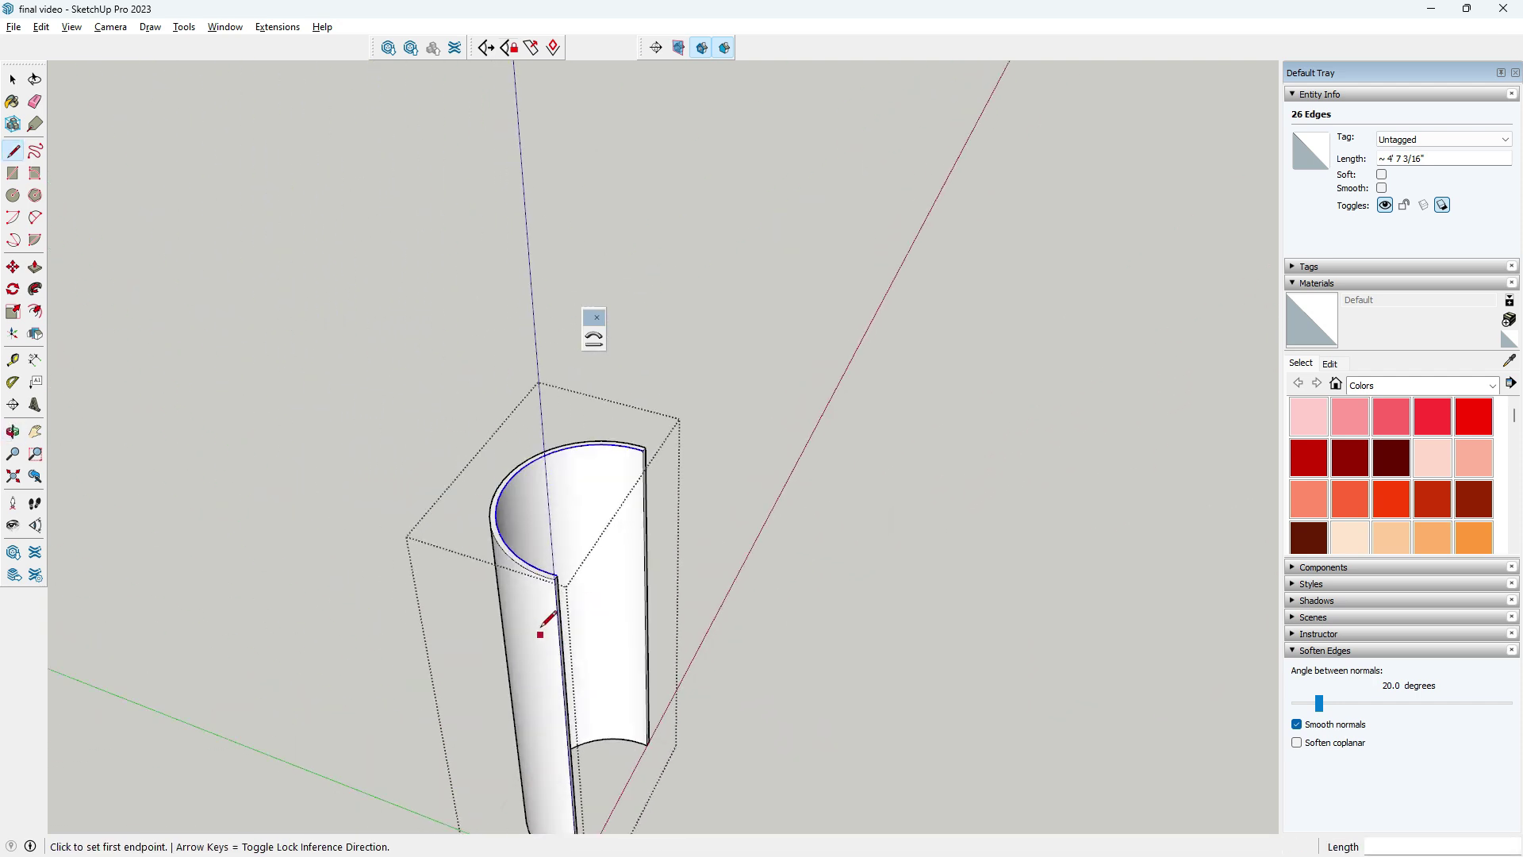
pyautogui.scroll(3, 537, 606)
pyautogui.scroll(3, 573, 568)
pyautogui.scroll(2, 571, 569)
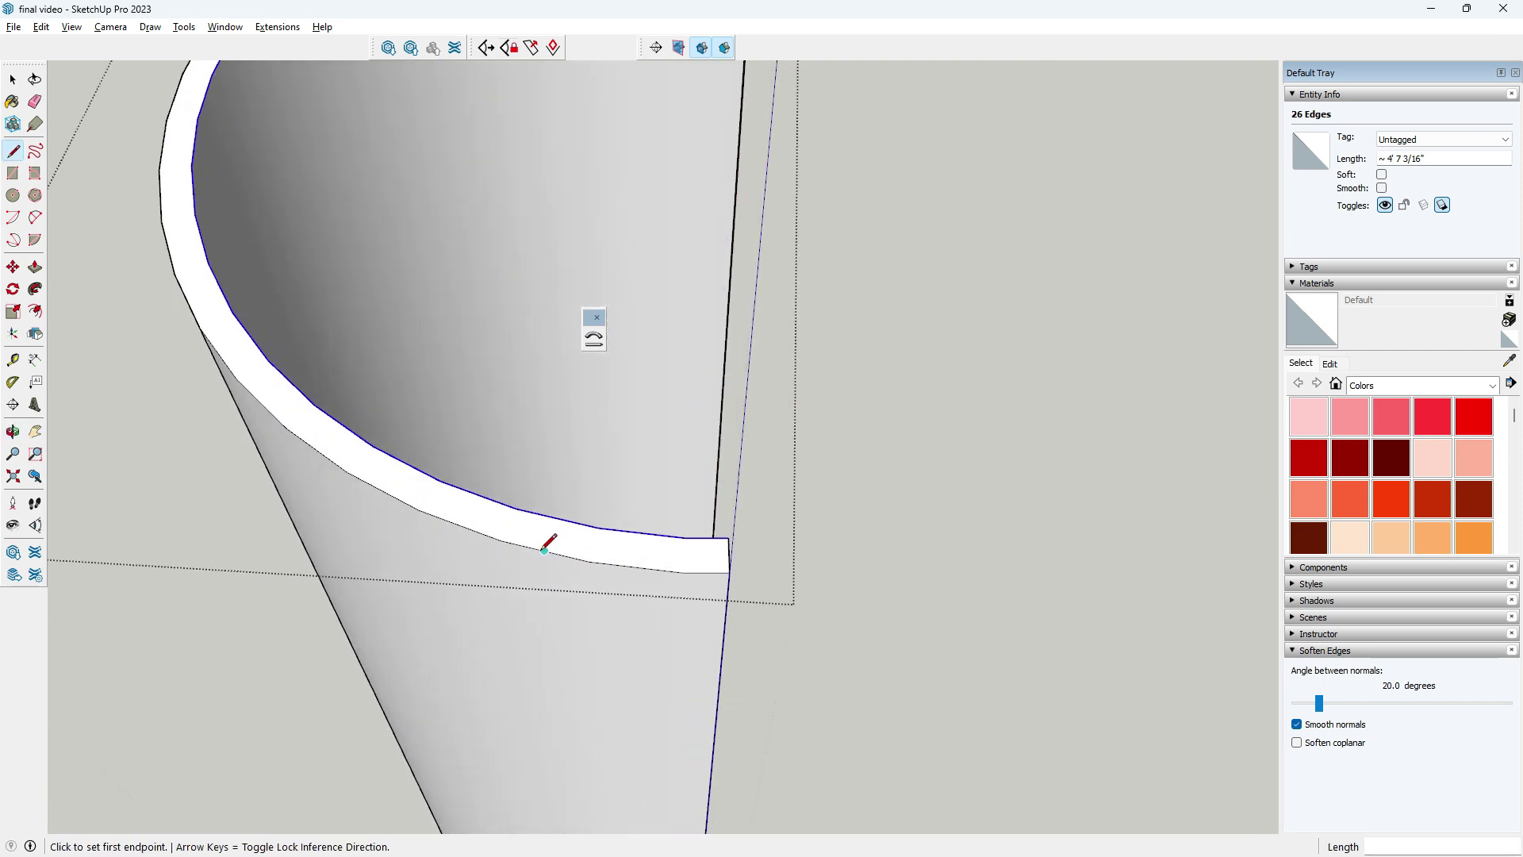
pyautogui.click(501, 540)
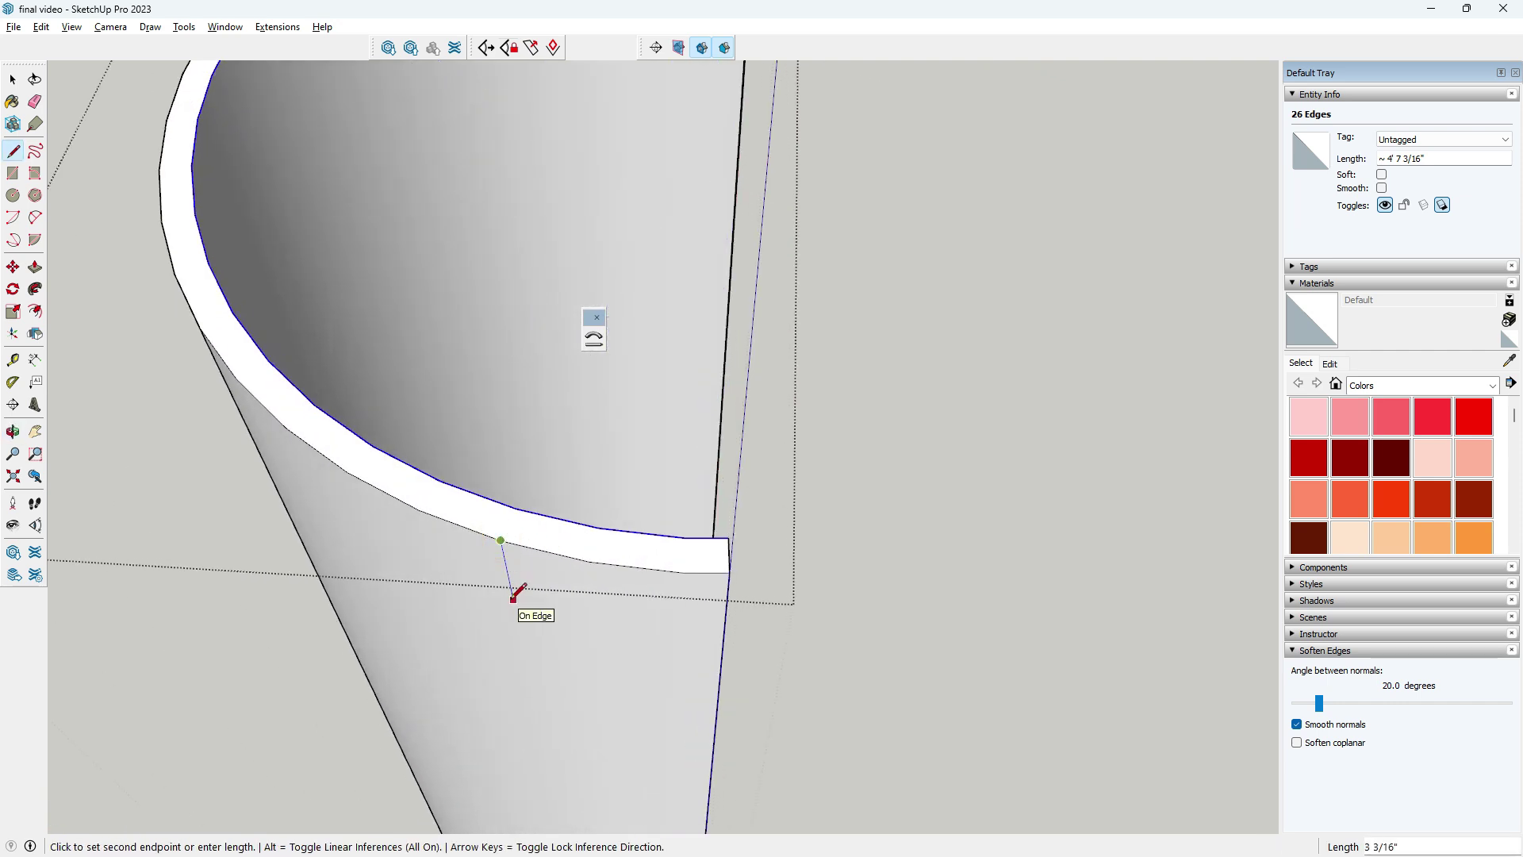
pyautogui.write("7'")
pyautogui.press('Return')
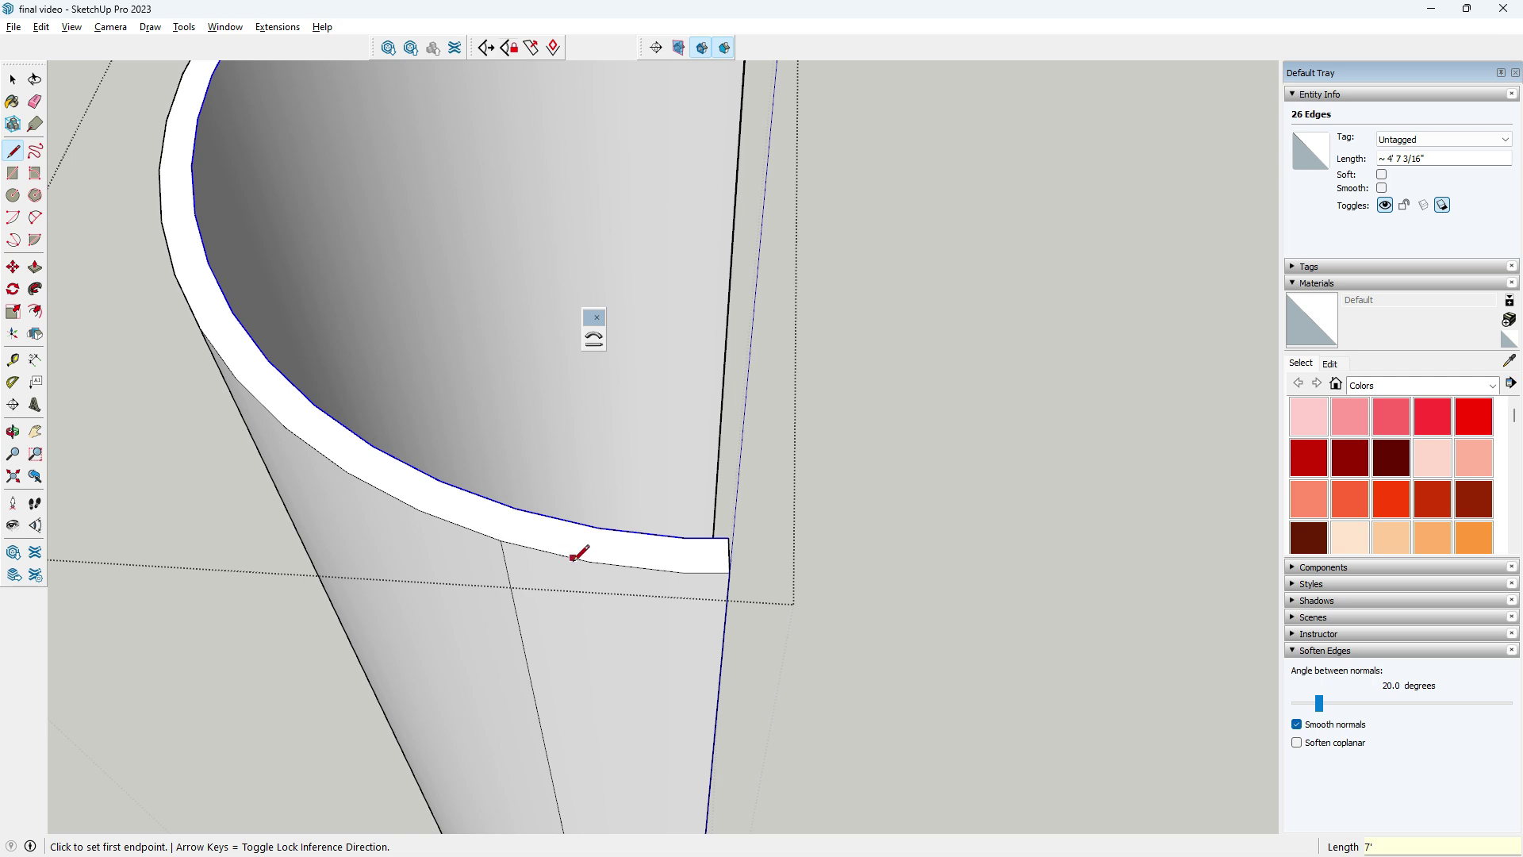
pyautogui.click(588, 562)
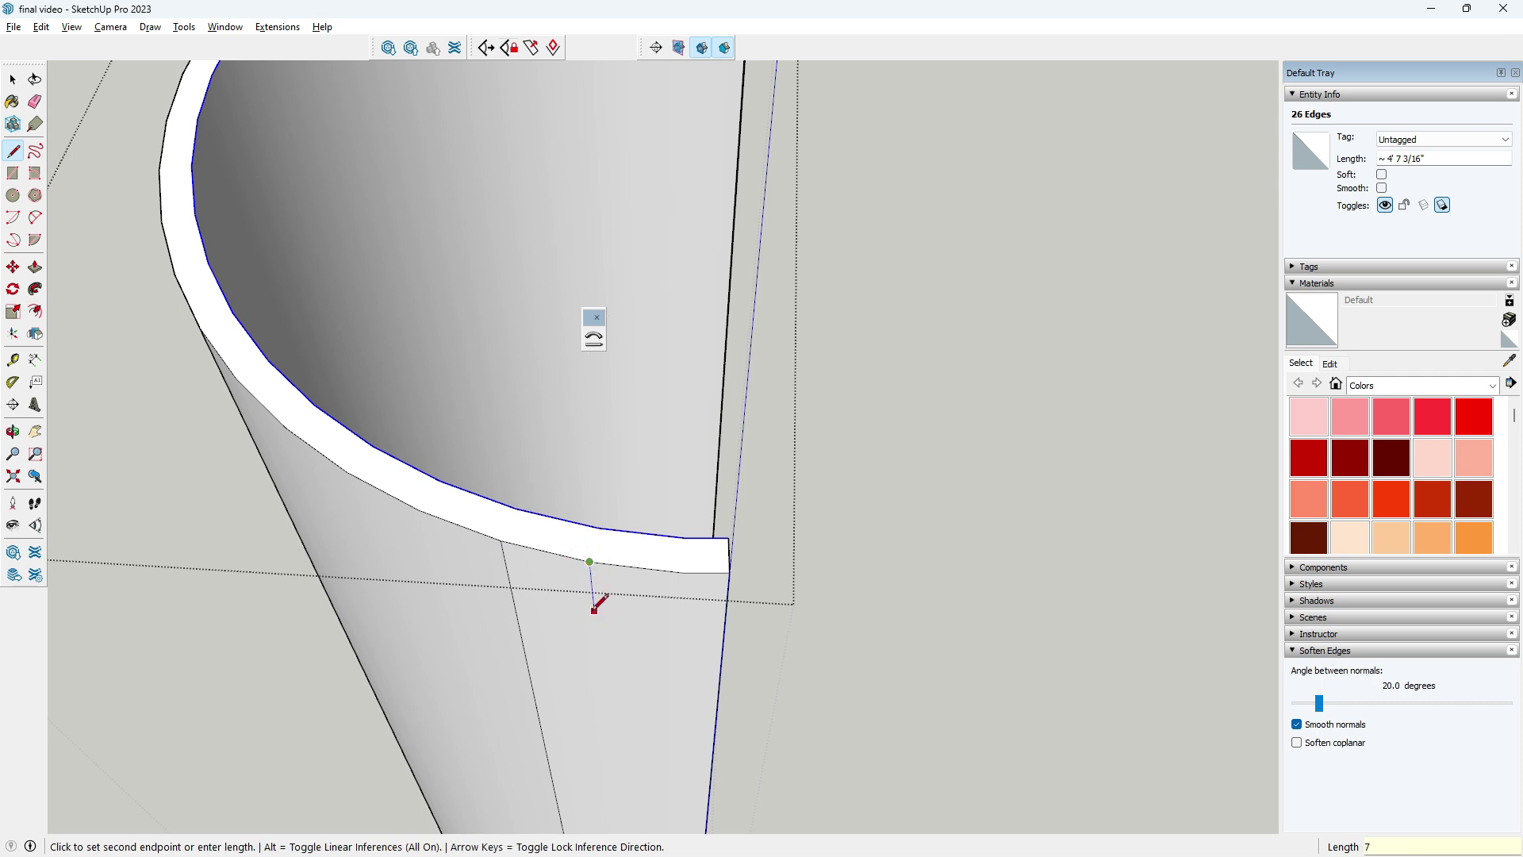
pyautogui.press('Return')
pyautogui.scroll(-3, 500, 517)
pyautogui.scroll(-2, 476, 555)
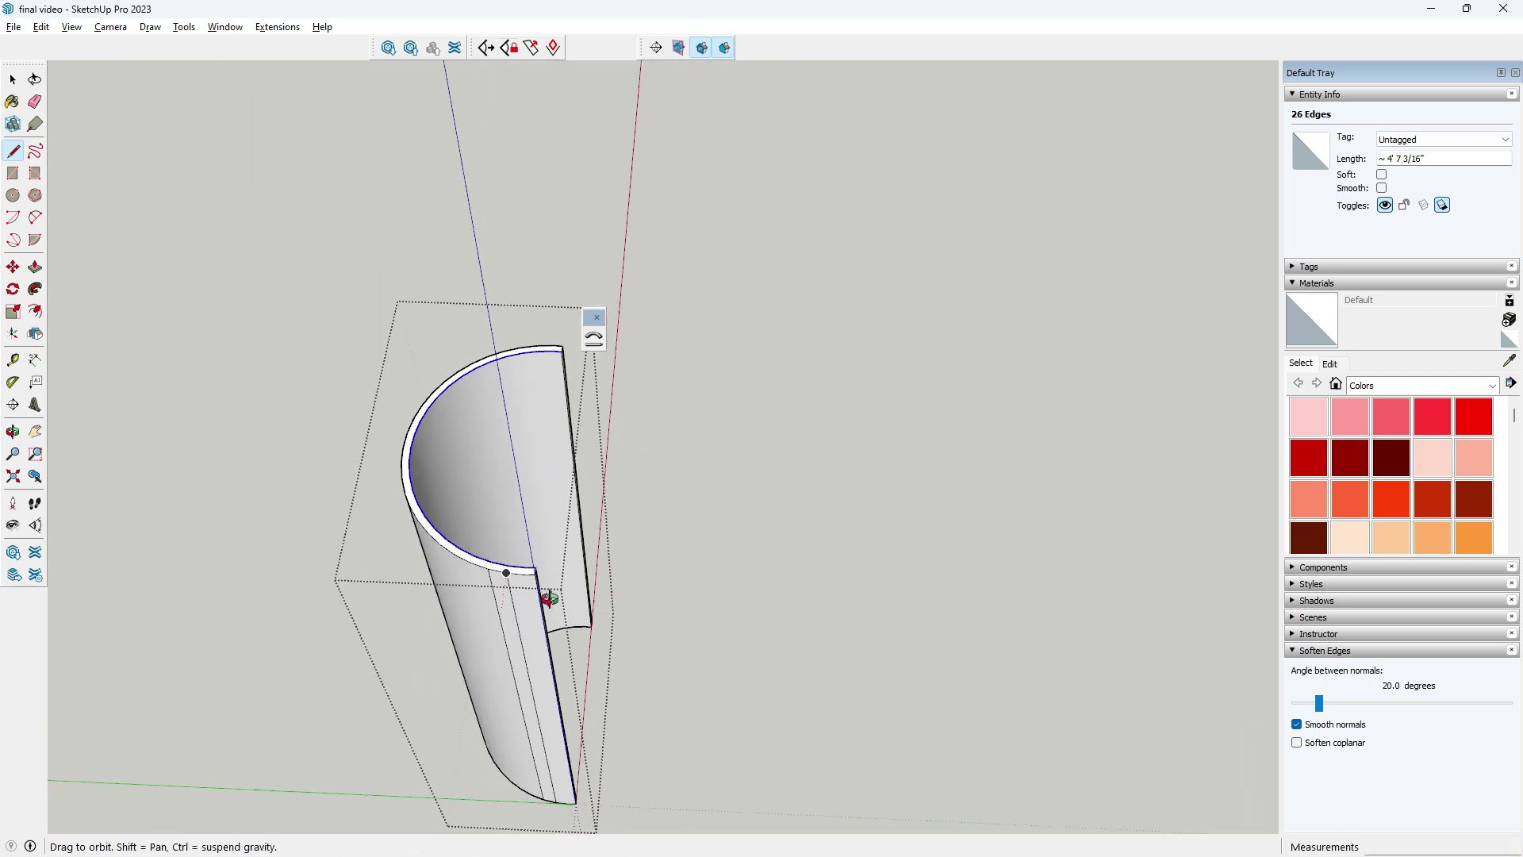
pyautogui.scroll(-2, 544, 595)
pyautogui.scroll(1, 517, 639)
pyautogui.scroll(2, 680, 554)
# - Draw a 7-foot line down the shell from the rim's far end
pyautogui.scroll(3, 657, 570)
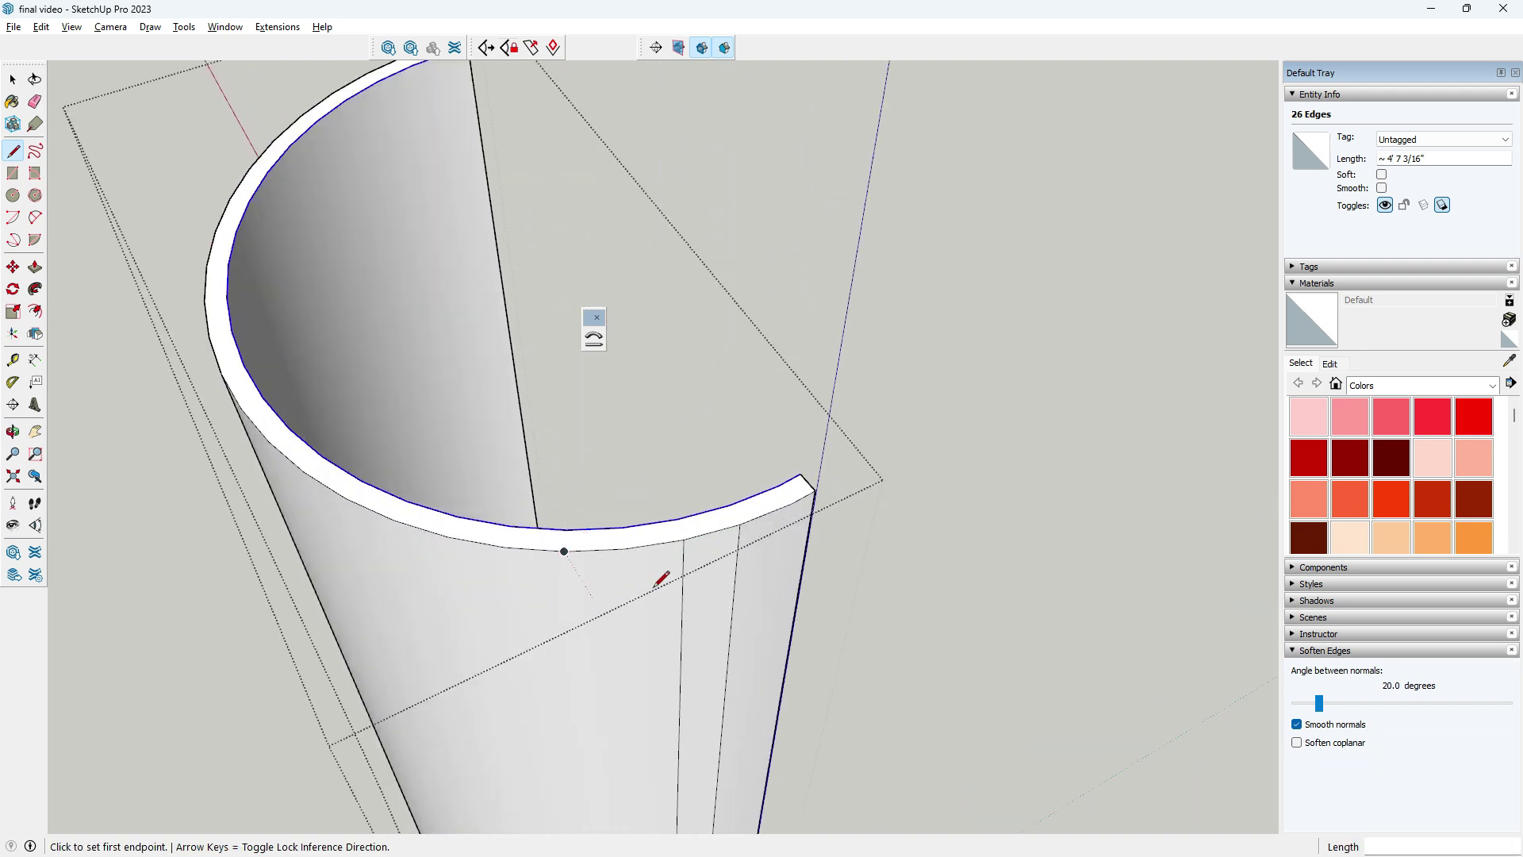
pyautogui.scroll(-5, 661, 579)
pyautogui.moveTo(289, 626)
pyautogui.mouseDown(button='middle')
pyautogui.moveTo(102, 595)
pyautogui.moveTo(300, 616)
pyautogui.moveTo(482, 437)
pyautogui.mouseUp(button='middle')
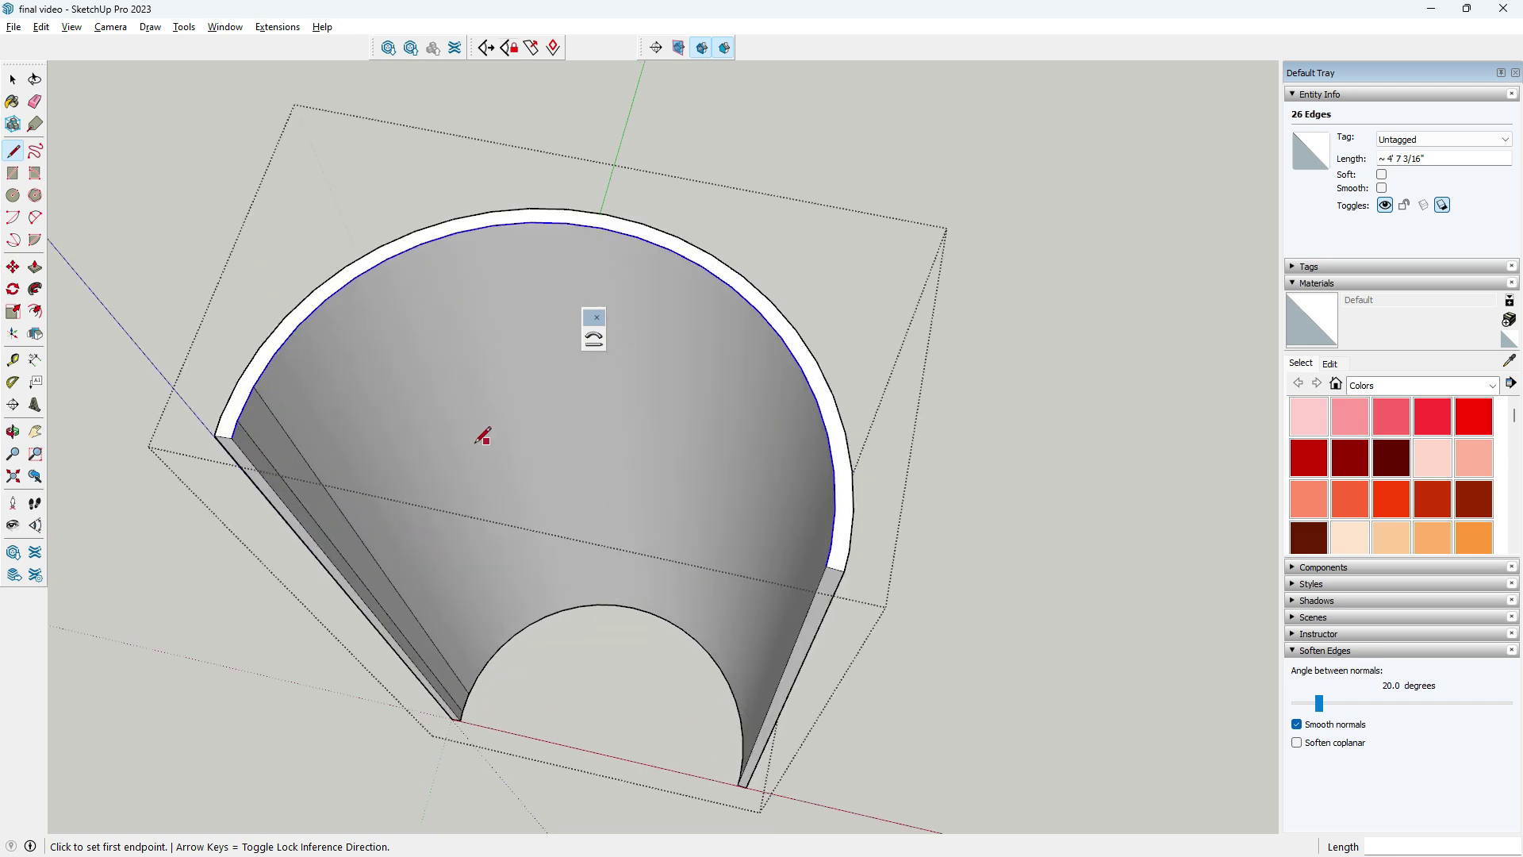
pyautogui.scroll(2, 482, 437)
pyautogui.scroll(-3, 452, 459)
pyautogui.scroll(-1, 341, 534)
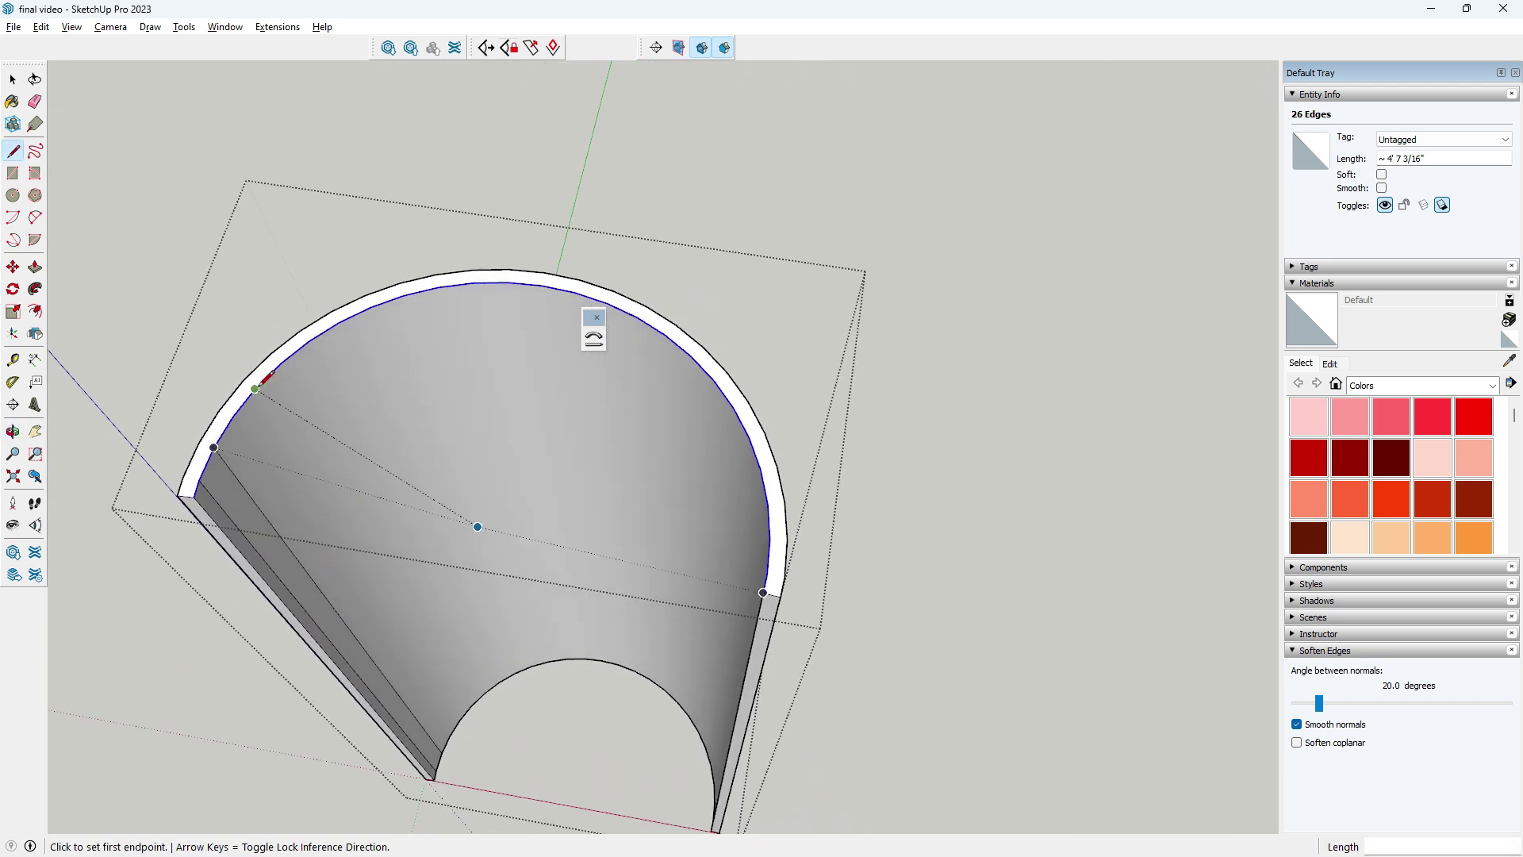
pyautogui.click(255, 389)
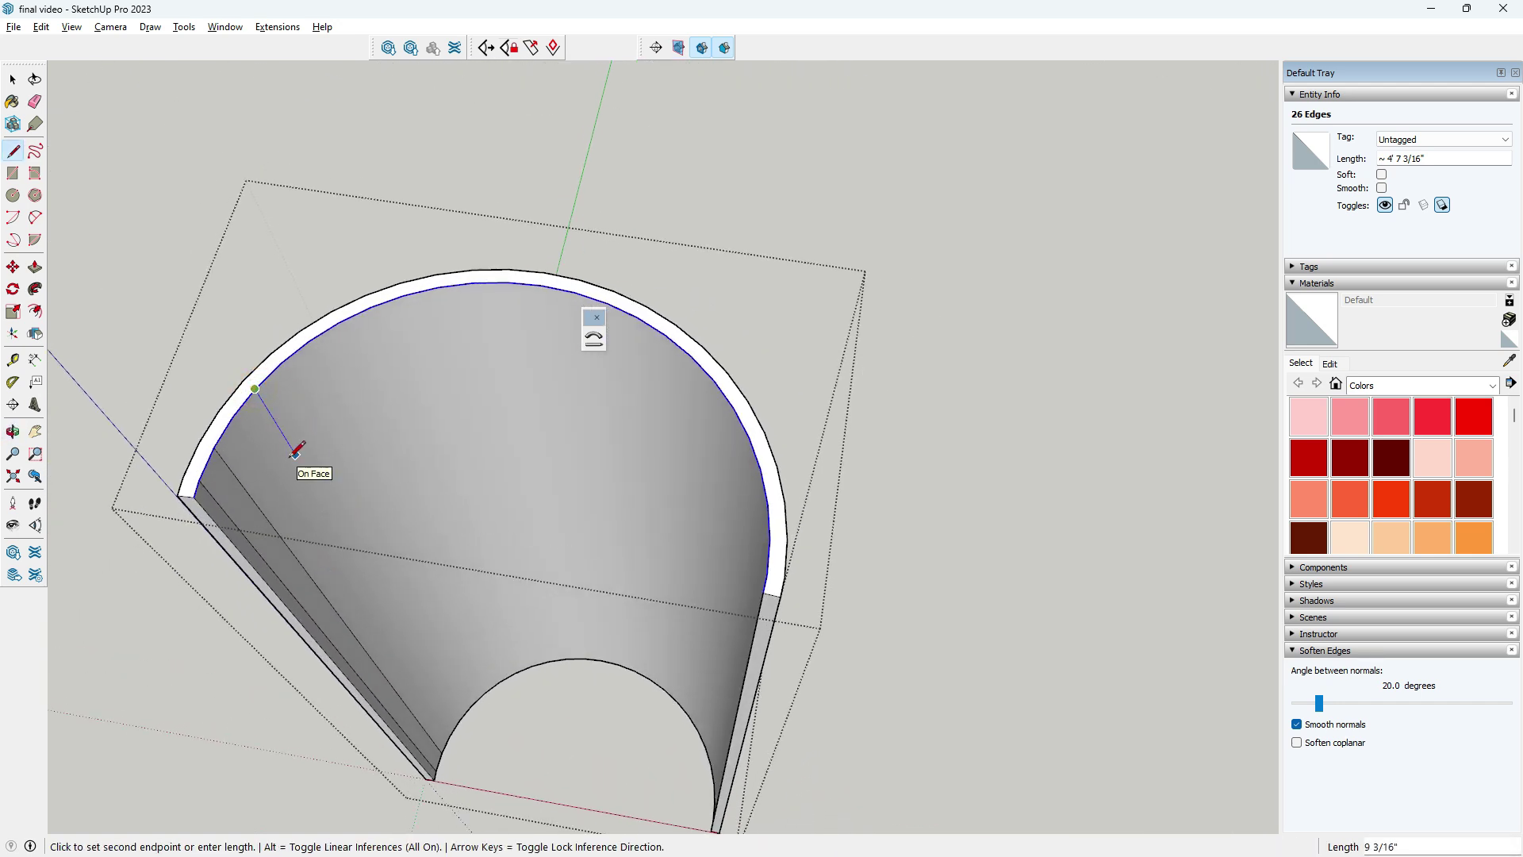
pyautogui.write("'")
pyautogui.press('Return')
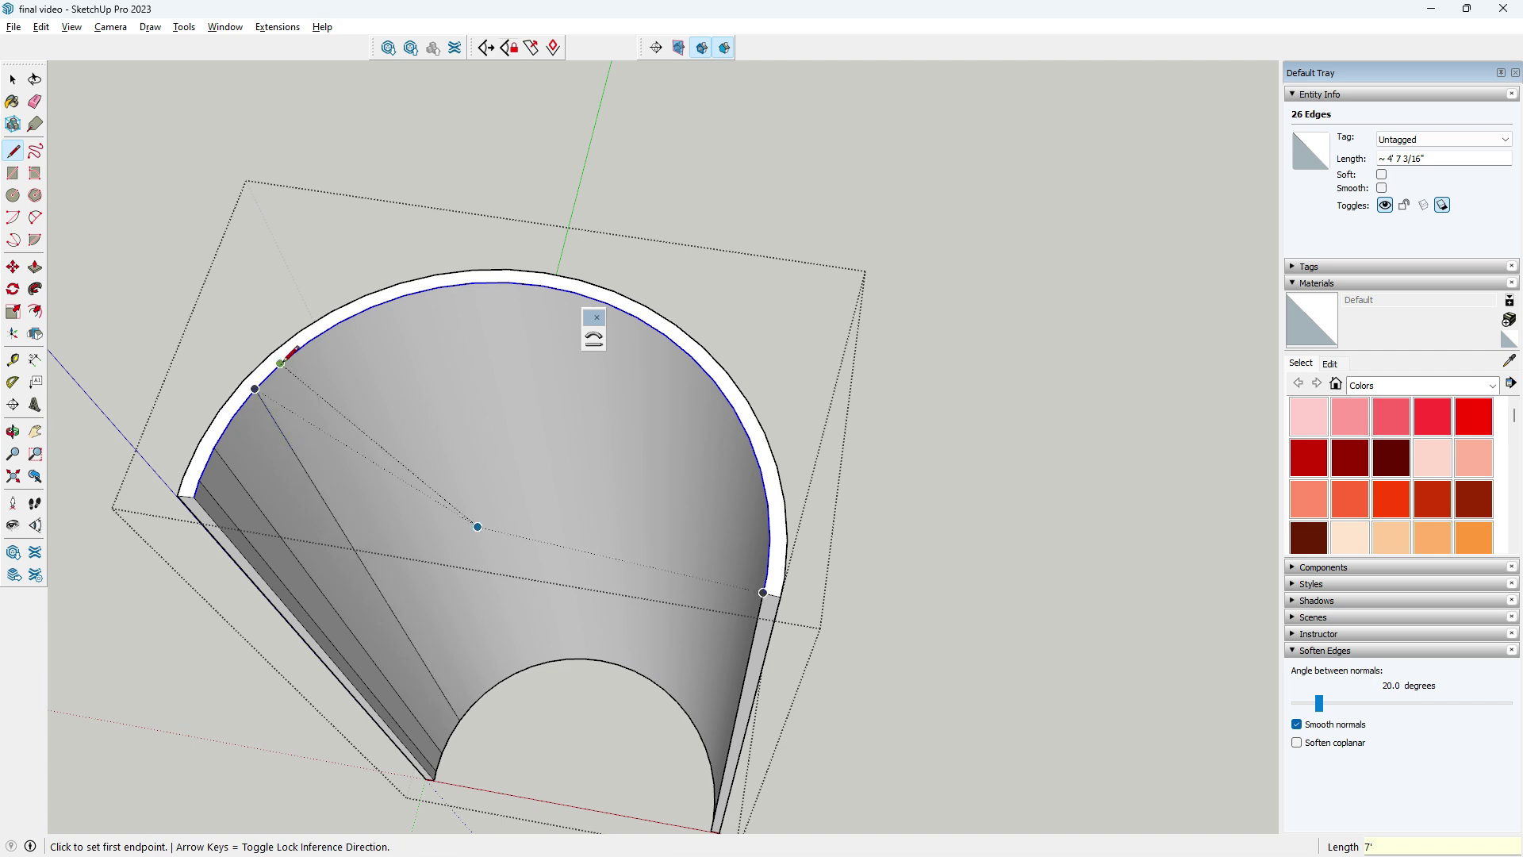
# - Cancel the next line and return to a frontal view of the whole cabinet
pyautogui.click(281, 363)
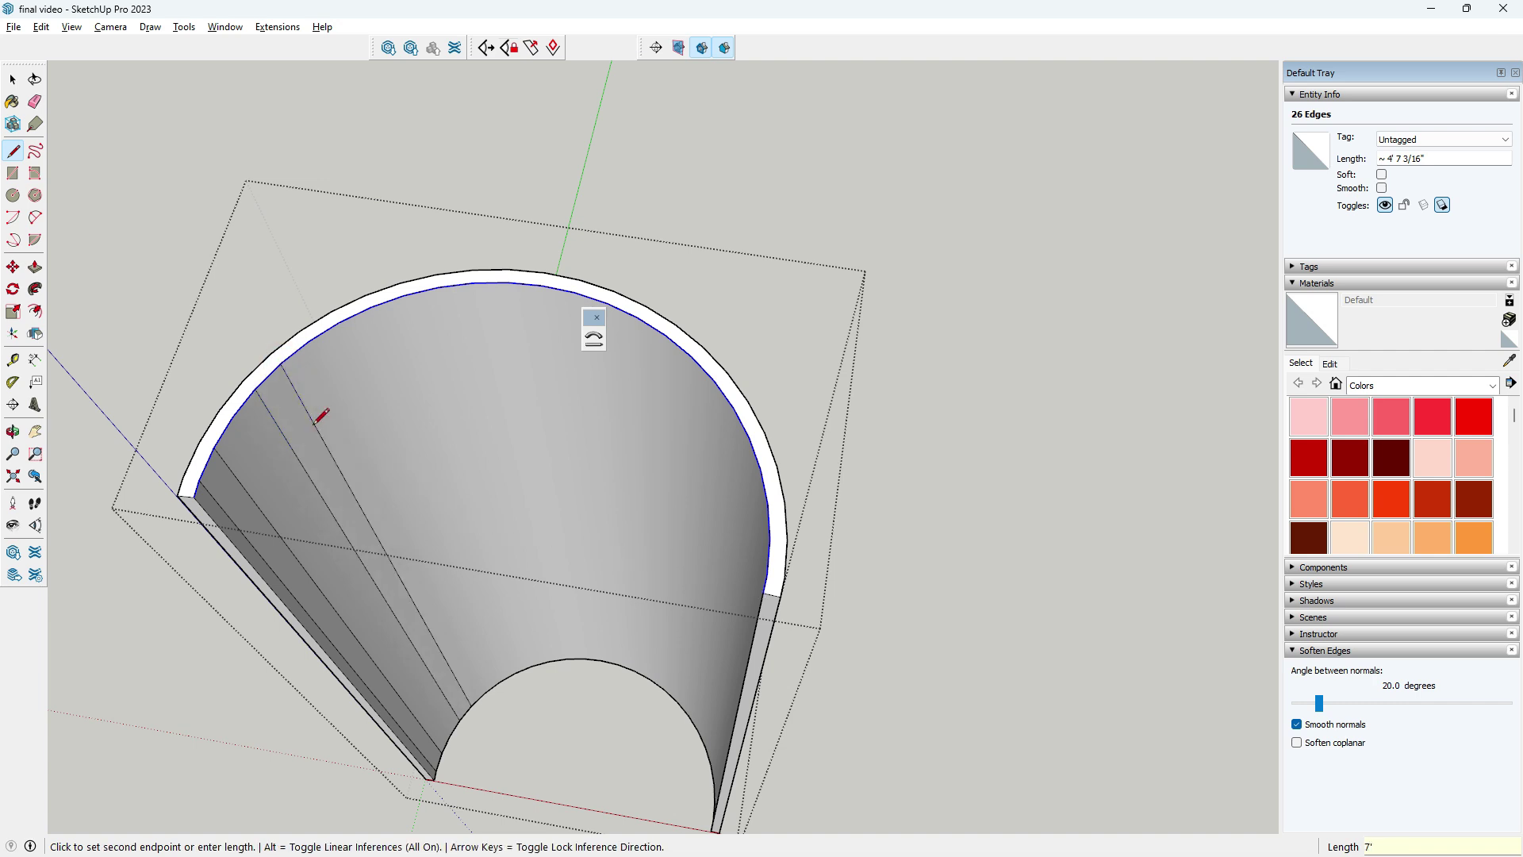
pyautogui.press('Escape')
pyautogui.moveTo(313, 513); pyautogui.dragTo(516, 571, button='middle')
pyautogui.scroll(3, 714, 492)
pyautogui.scroll(3, 708, 471)
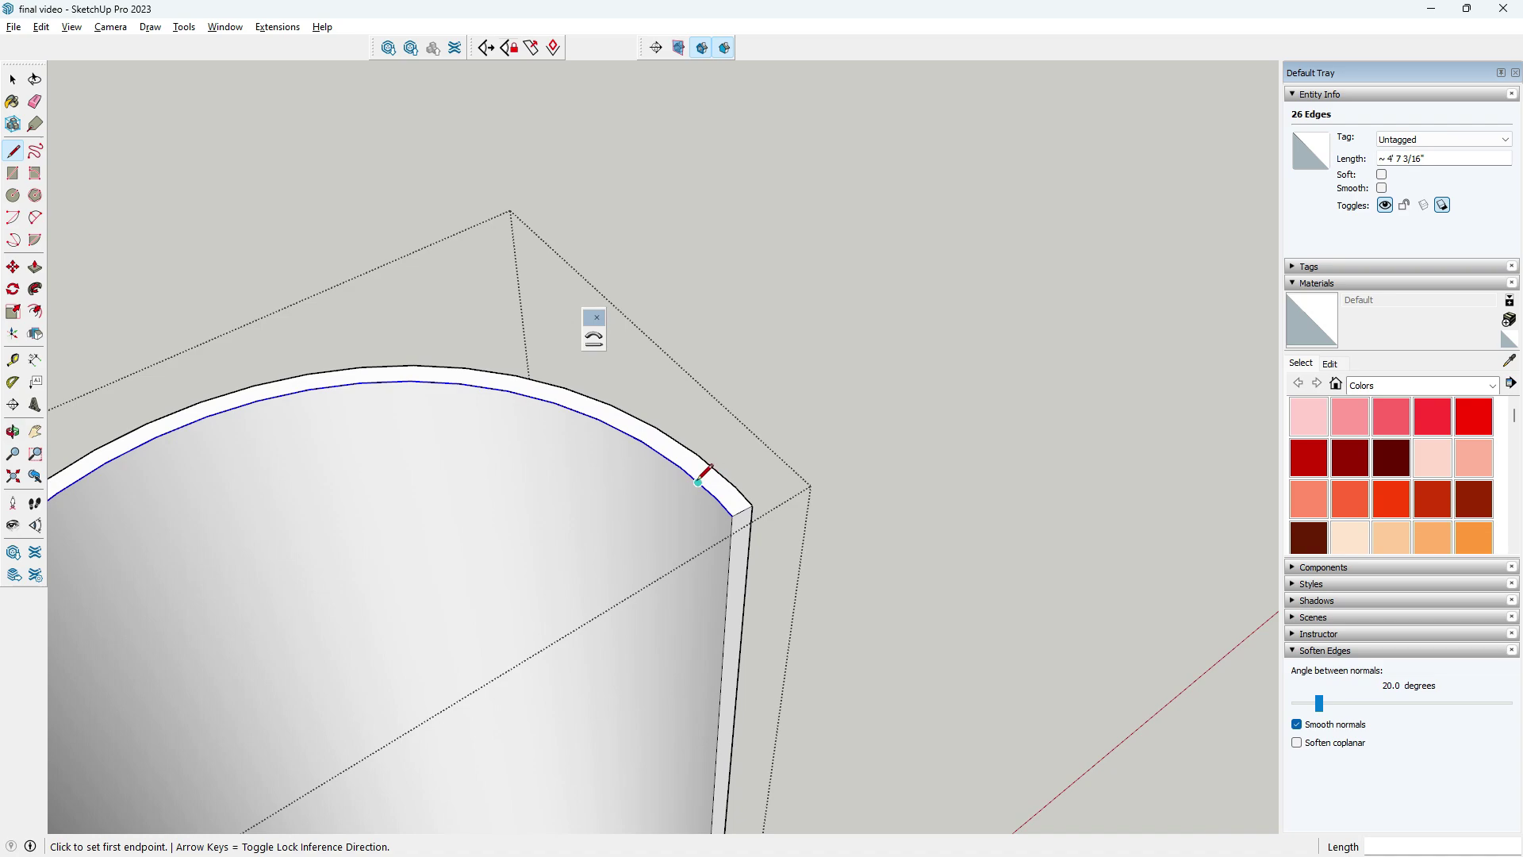
pyautogui.scroll(-3, 711, 480)
pyautogui.scroll(-3, 724, 493)
pyautogui.moveTo(697, 452)
pyautogui.mouseDown(button='middle')
pyautogui.moveTo(527, 554)
pyautogui.moveTo(776, 518)
pyautogui.moveTo(653, 554)
pyautogui.moveTo(477, 562)
pyautogui.moveTo(363, 384)
pyautogui.moveTo(336, 455)
pyautogui.moveTo(392, 498)
pyautogui.mouseUp(button='middle')
pyautogui.press('space')
pyautogui.scroll(3, 542, 530)
pyautogui.scroll(-2, 396, 425)
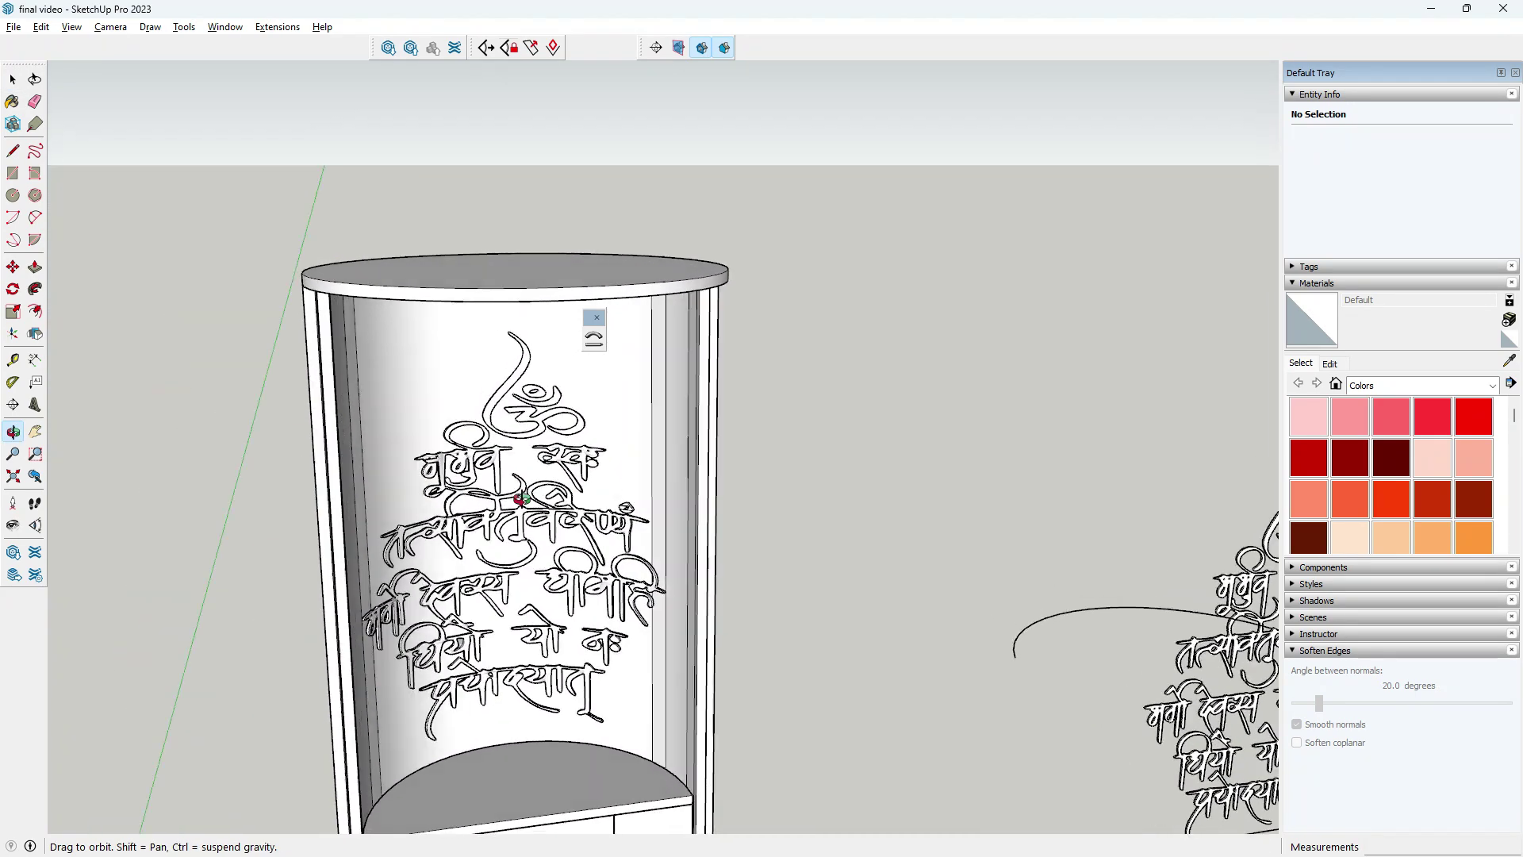
# - Rotate the whole cabinet group 180° about its base
pyautogui.click(392, 497)
pyautogui.scroll(-3, 381, 499)
pyautogui.scroll(-2, 381, 500)
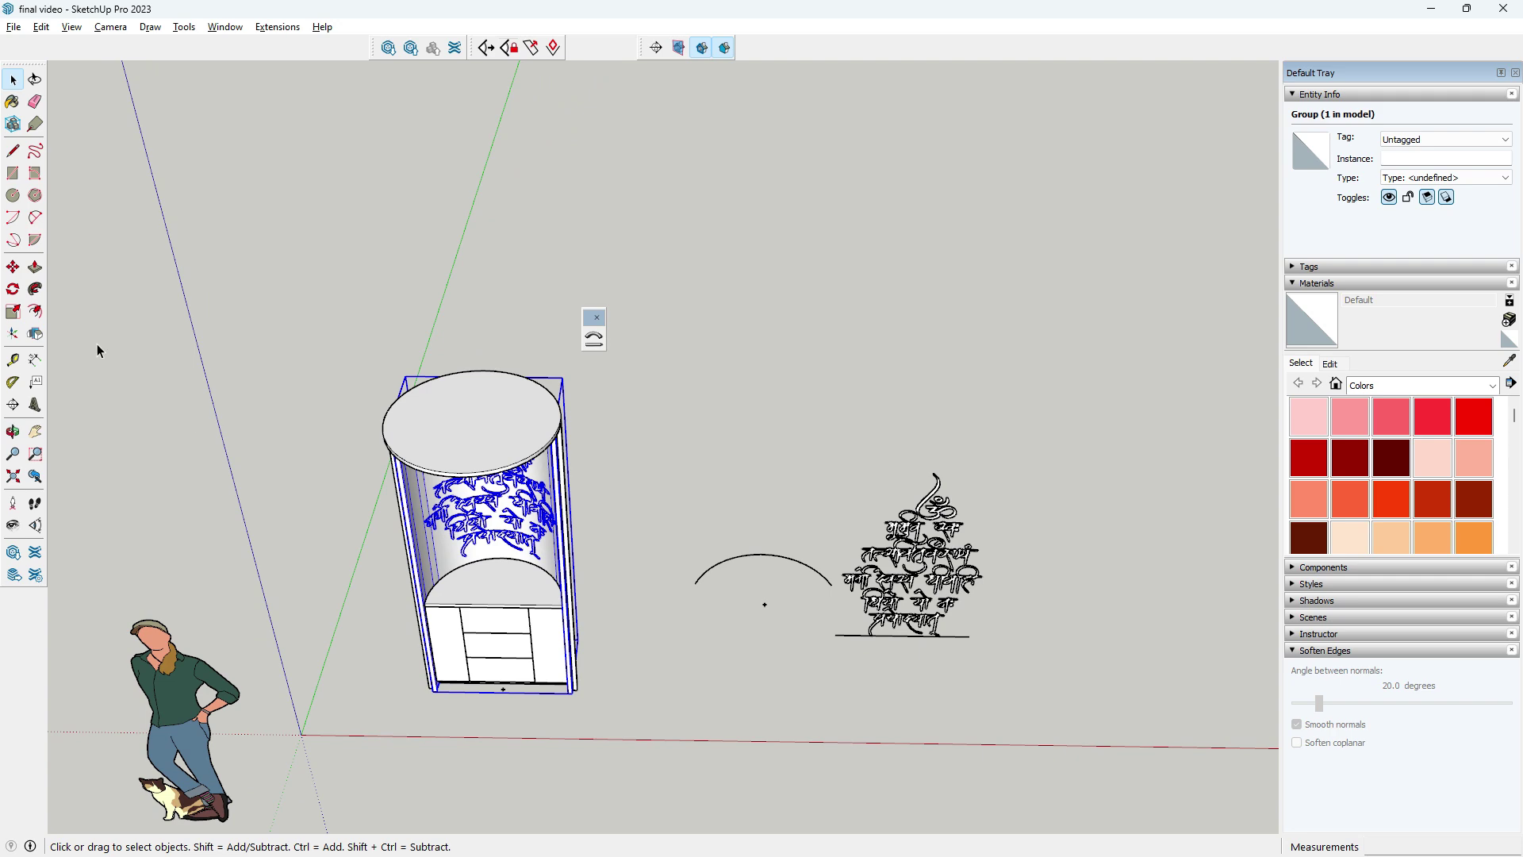
pyautogui.click(12, 288)
pyautogui.scroll(1, 492, 690)
pyautogui.scroll(1, 506, 684)
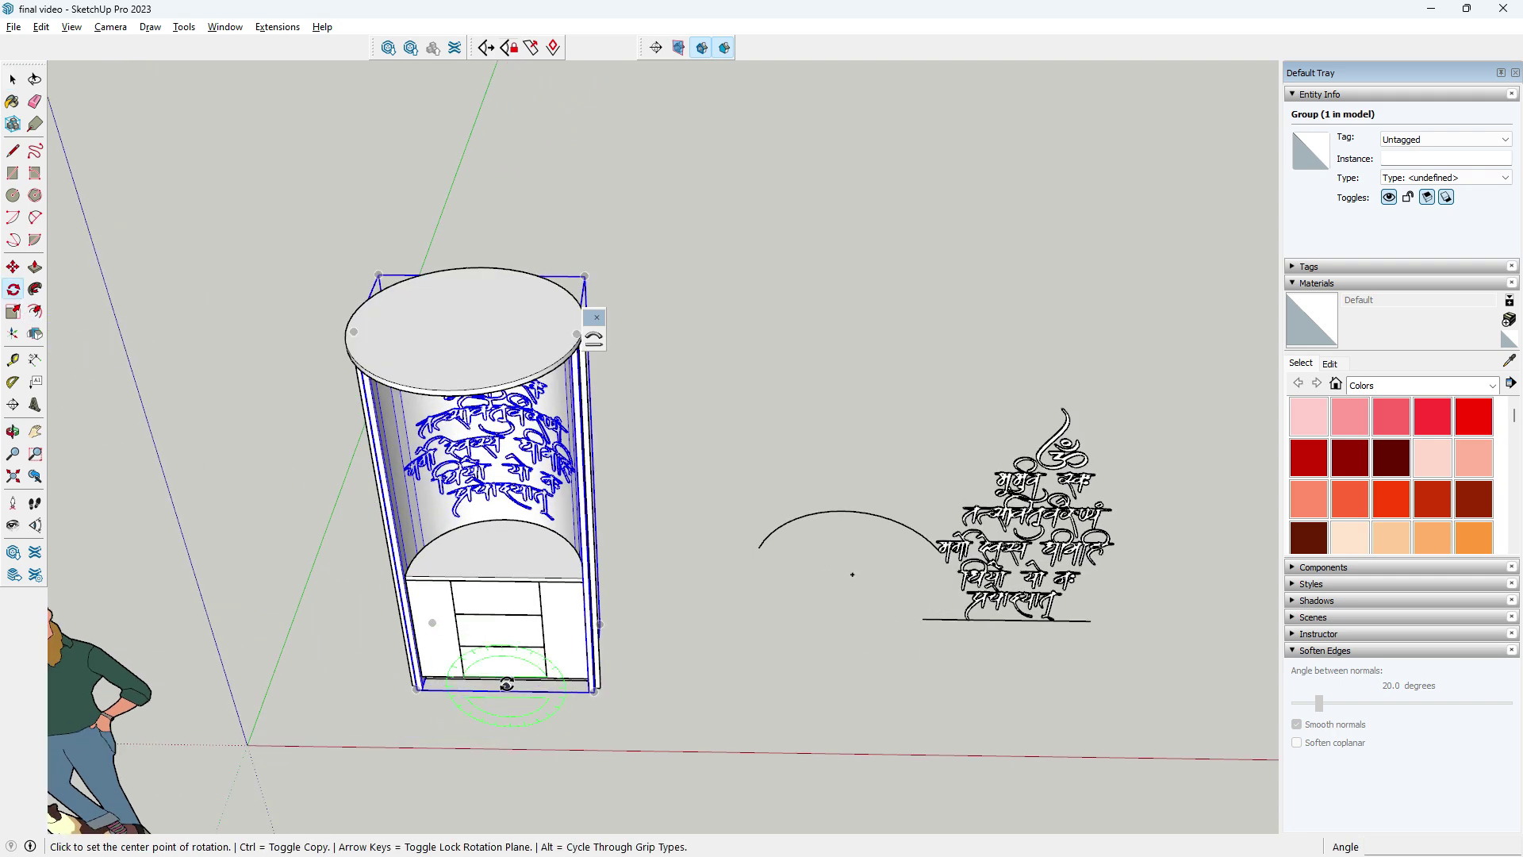
pyautogui.click(508, 686)
pyautogui.click(386, 687)
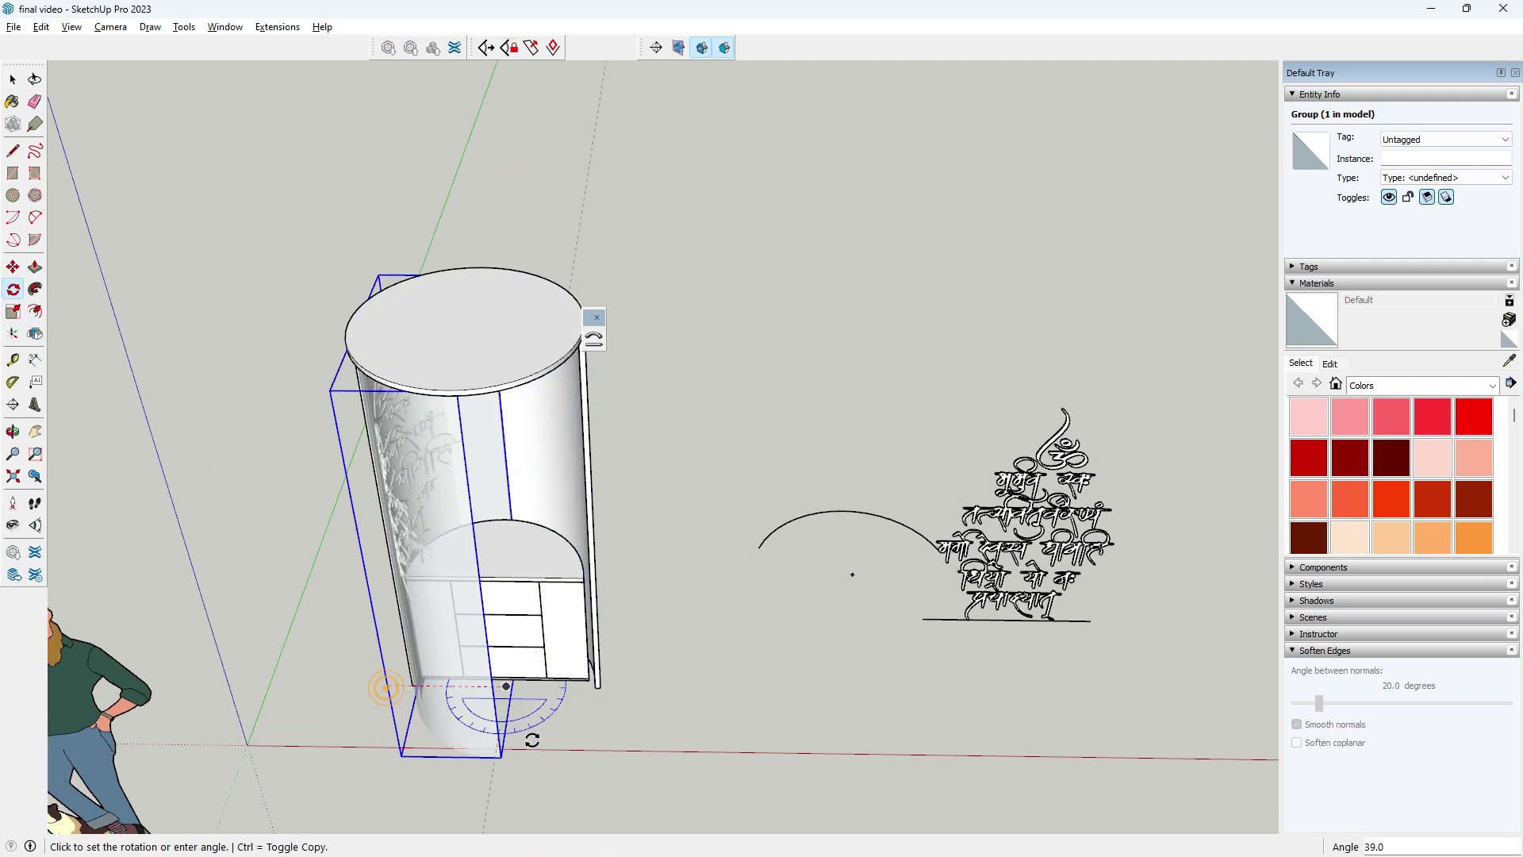
pyautogui.click(668, 690)
# - Undo the last change, deselect the cabinet, and orbit to a level front view
pyautogui.moveTo(668, 689)
pyautogui.mouseDown(button='middle')
pyautogui.moveTo(609, 556)
pyautogui.moveTo(384, 568)
pyautogui.moveTo(272, 630)
pyautogui.moveTo(306, 674)
pyautogui.mouseUp(button='middle')
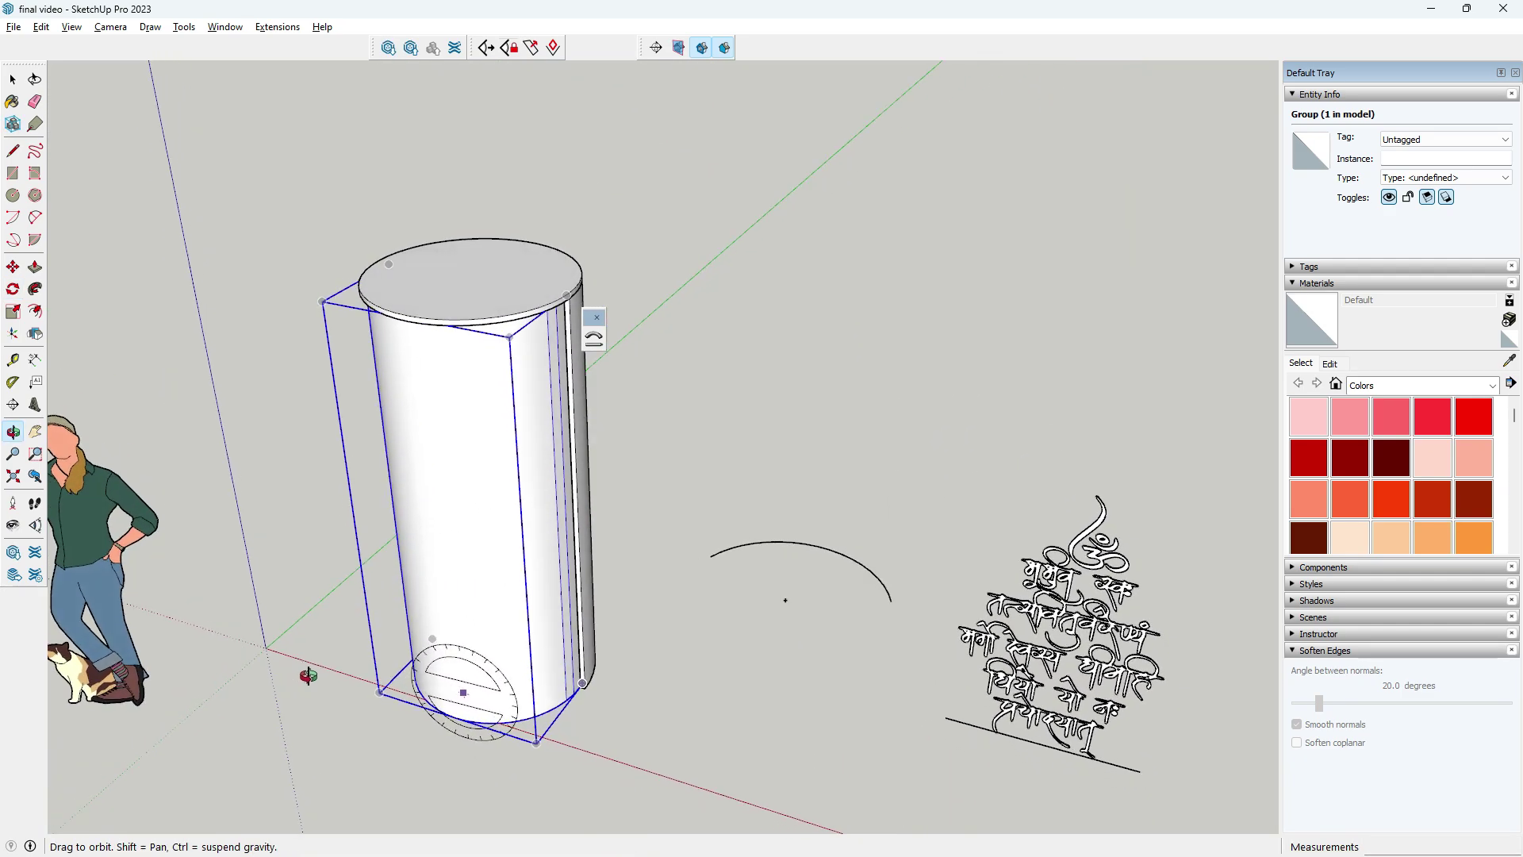
pyautogui.hotkey('ctrl', 'z')
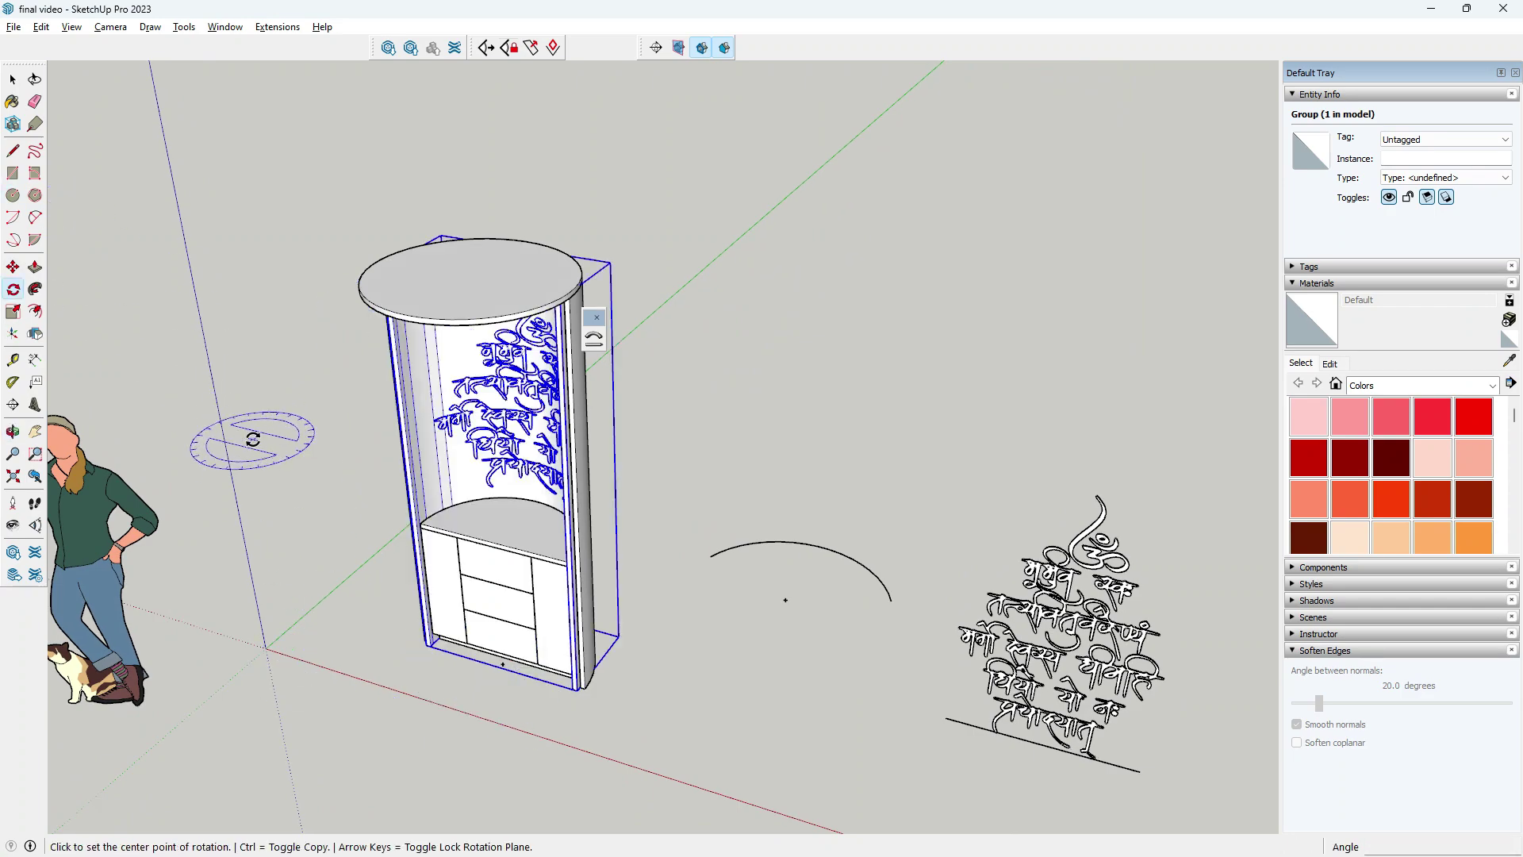
pyautogui.press('space')
pyautogui.click(334, 555)
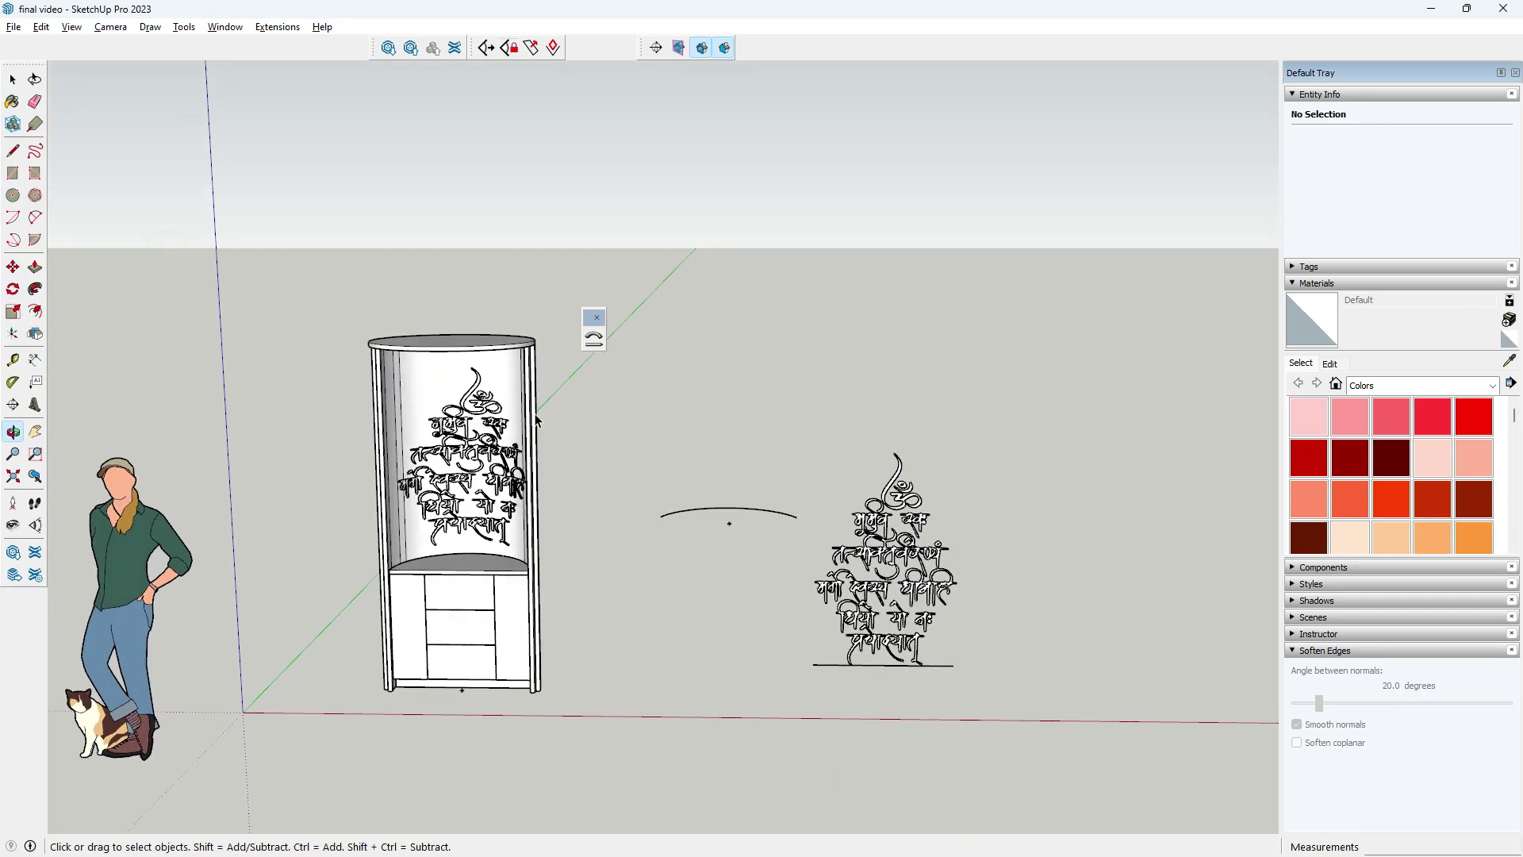
pyautogui.moveTo(334, 554)
pyautogui.mouseDown(button='middle')
pyautogui.moveTo(457, 581)
pyautogui.moveTo(541, 627)
pyautogui.mouseUp(button='middle')
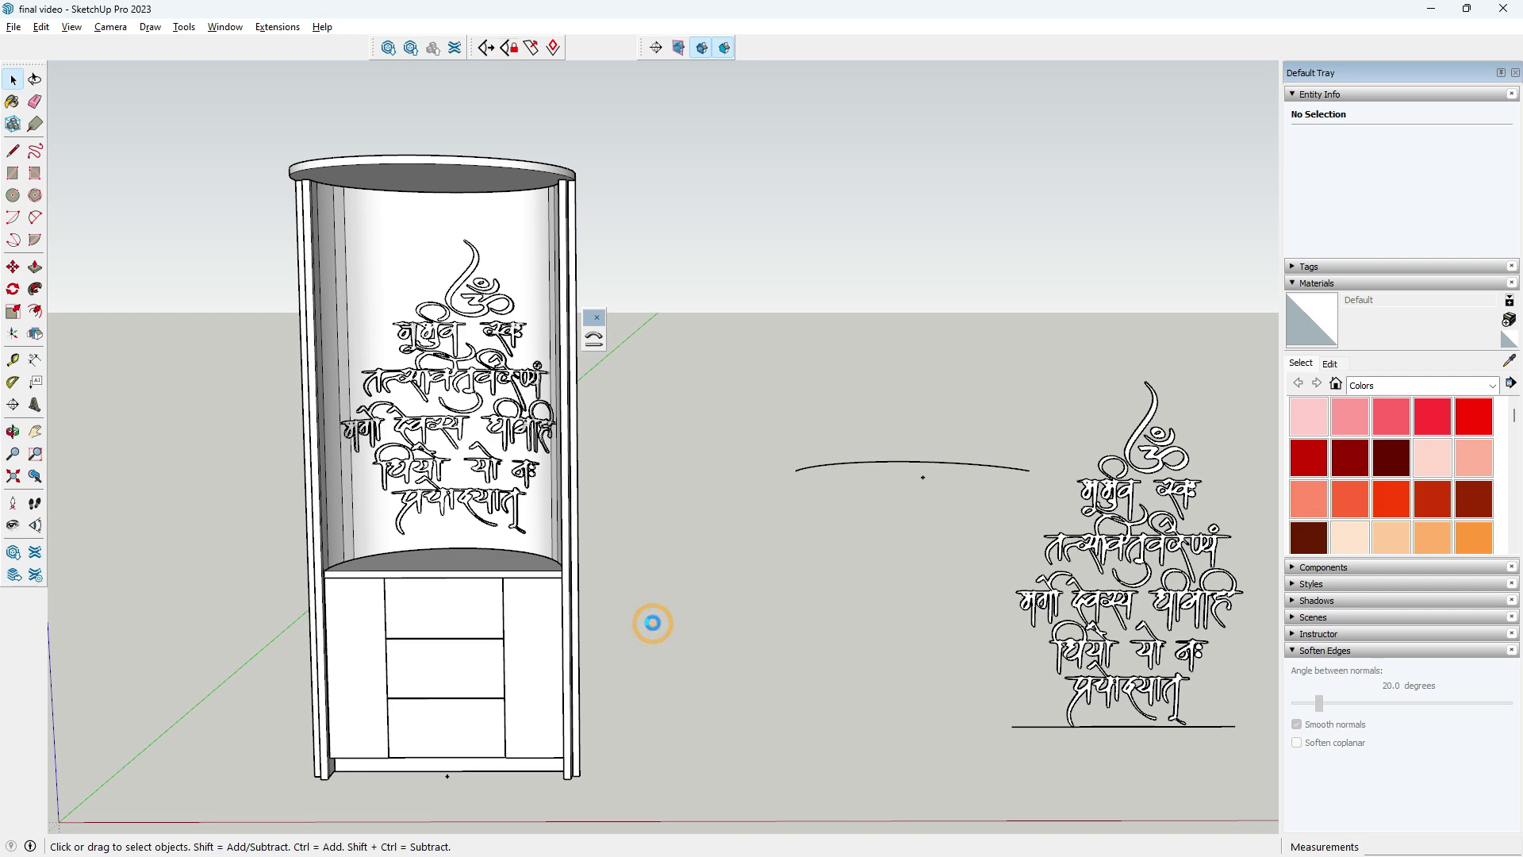
pyautogui.moveTo(654, 630); pyautogui.dragTo(540, 663, button='middle')
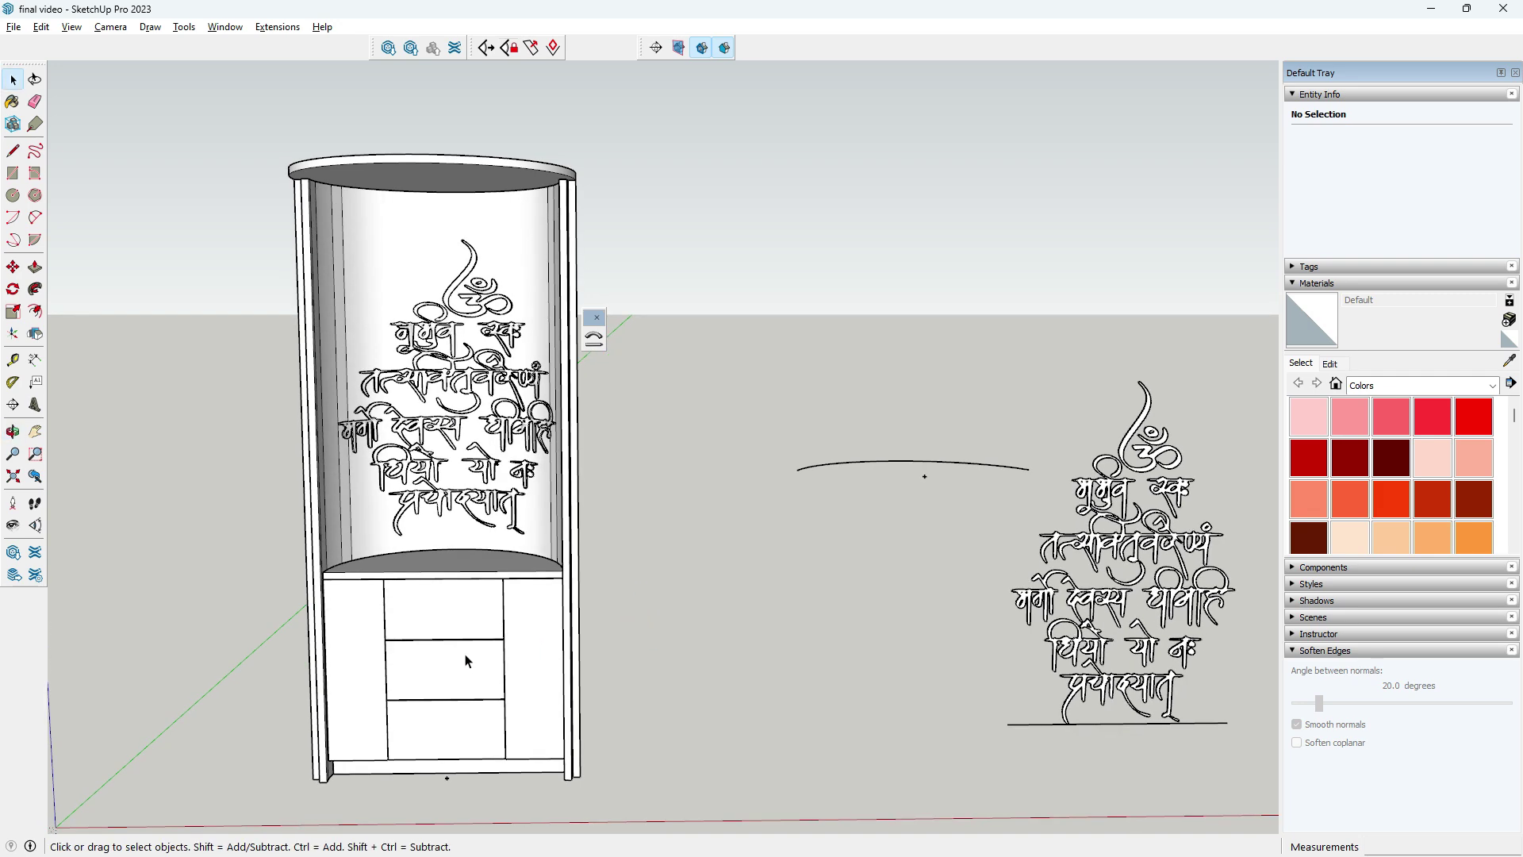
pyautogui.scroll(2, 441, 620)
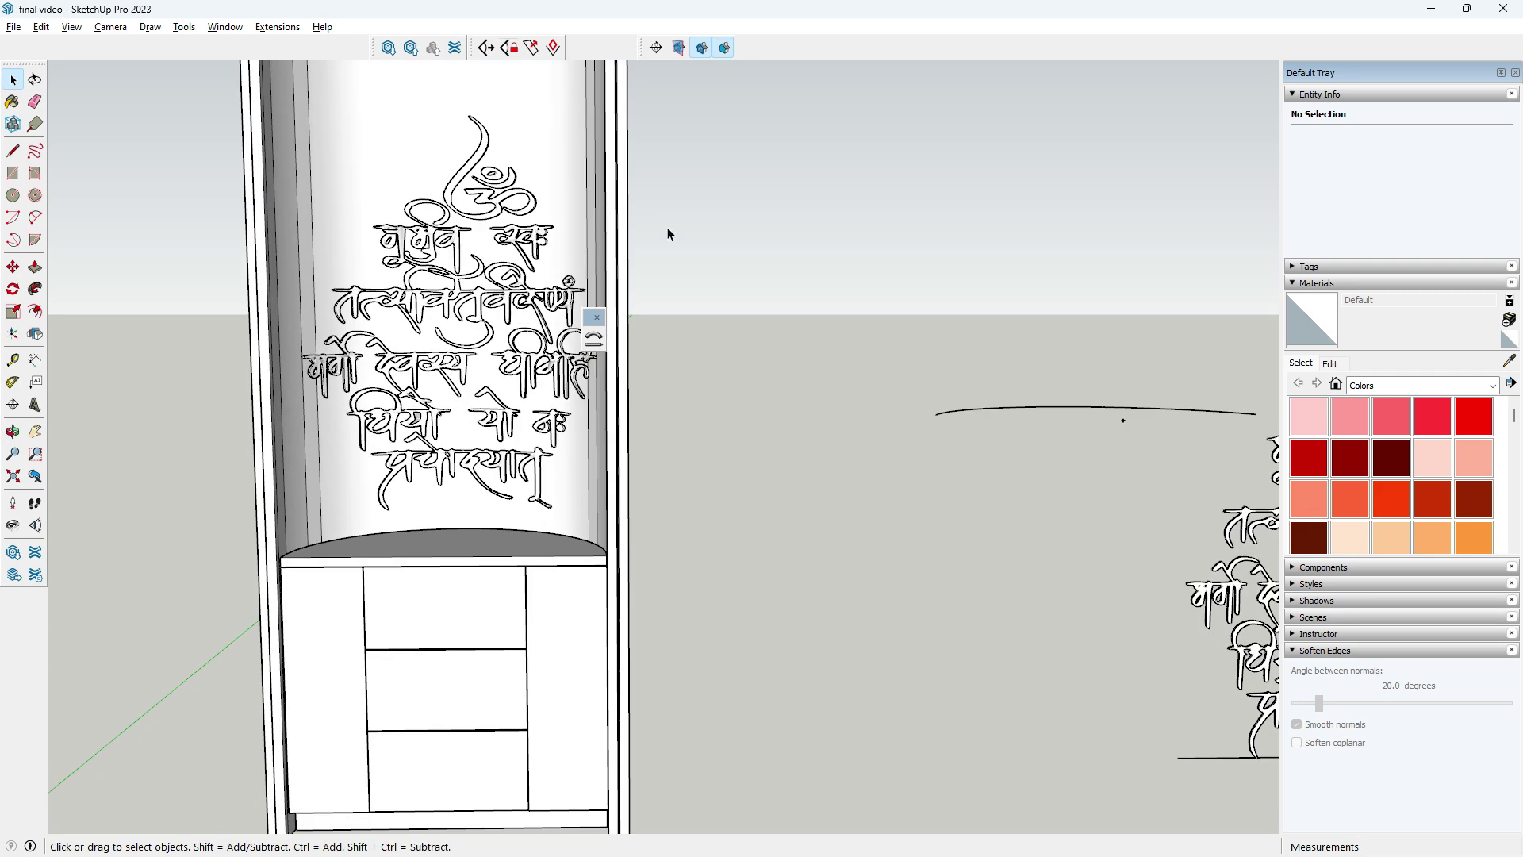
# - Enable the Click-Change 2 - Kitchen equipment toolbar and place a 1-POIGNEE CLC2 handle on the top drawer
pyautogui.rightClick(771, 51)
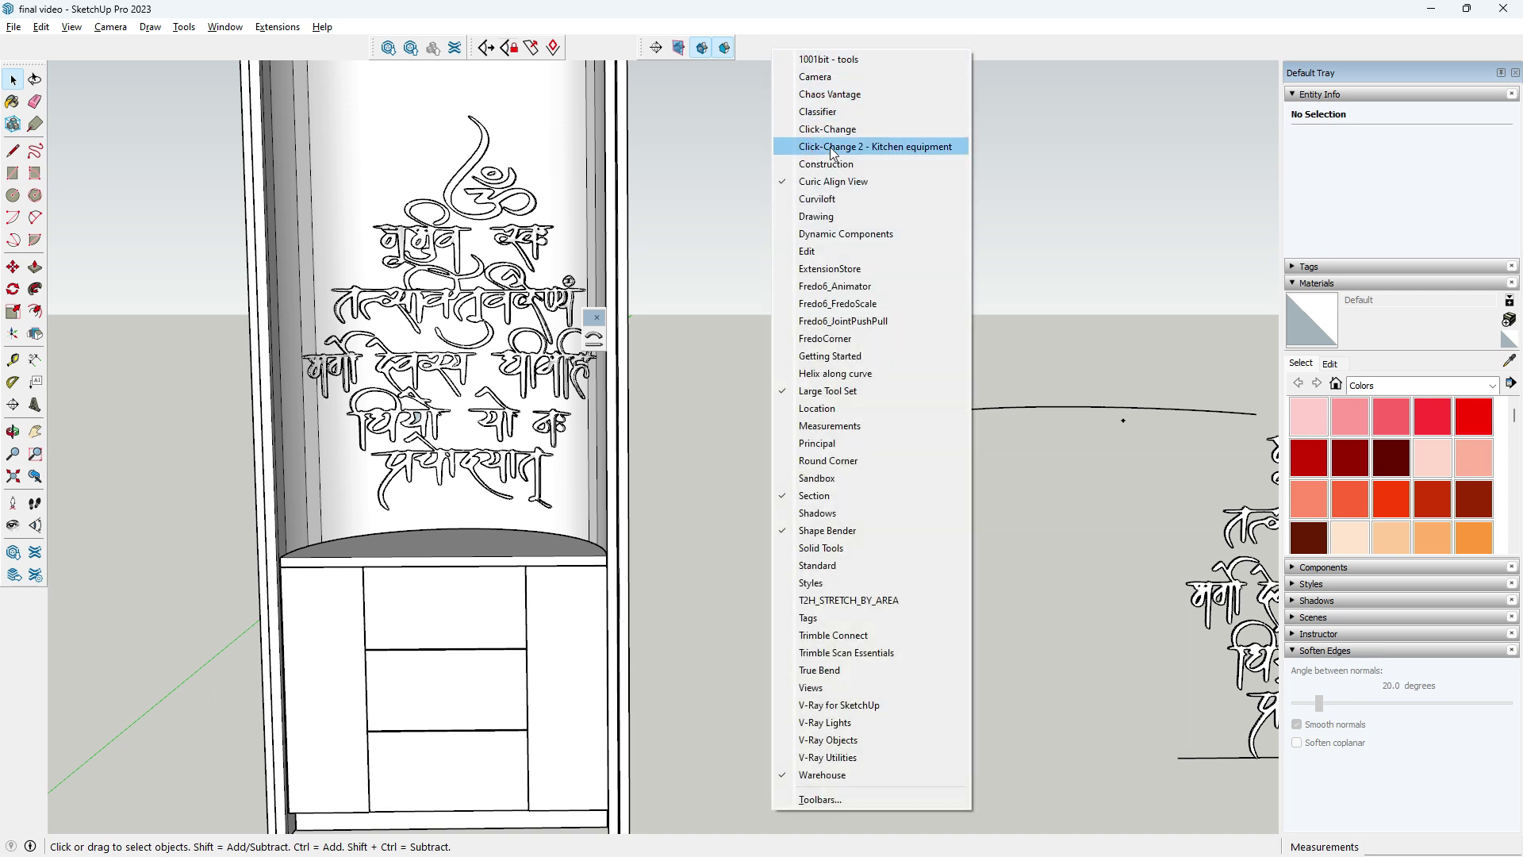
pyautogui.click(831, 148)
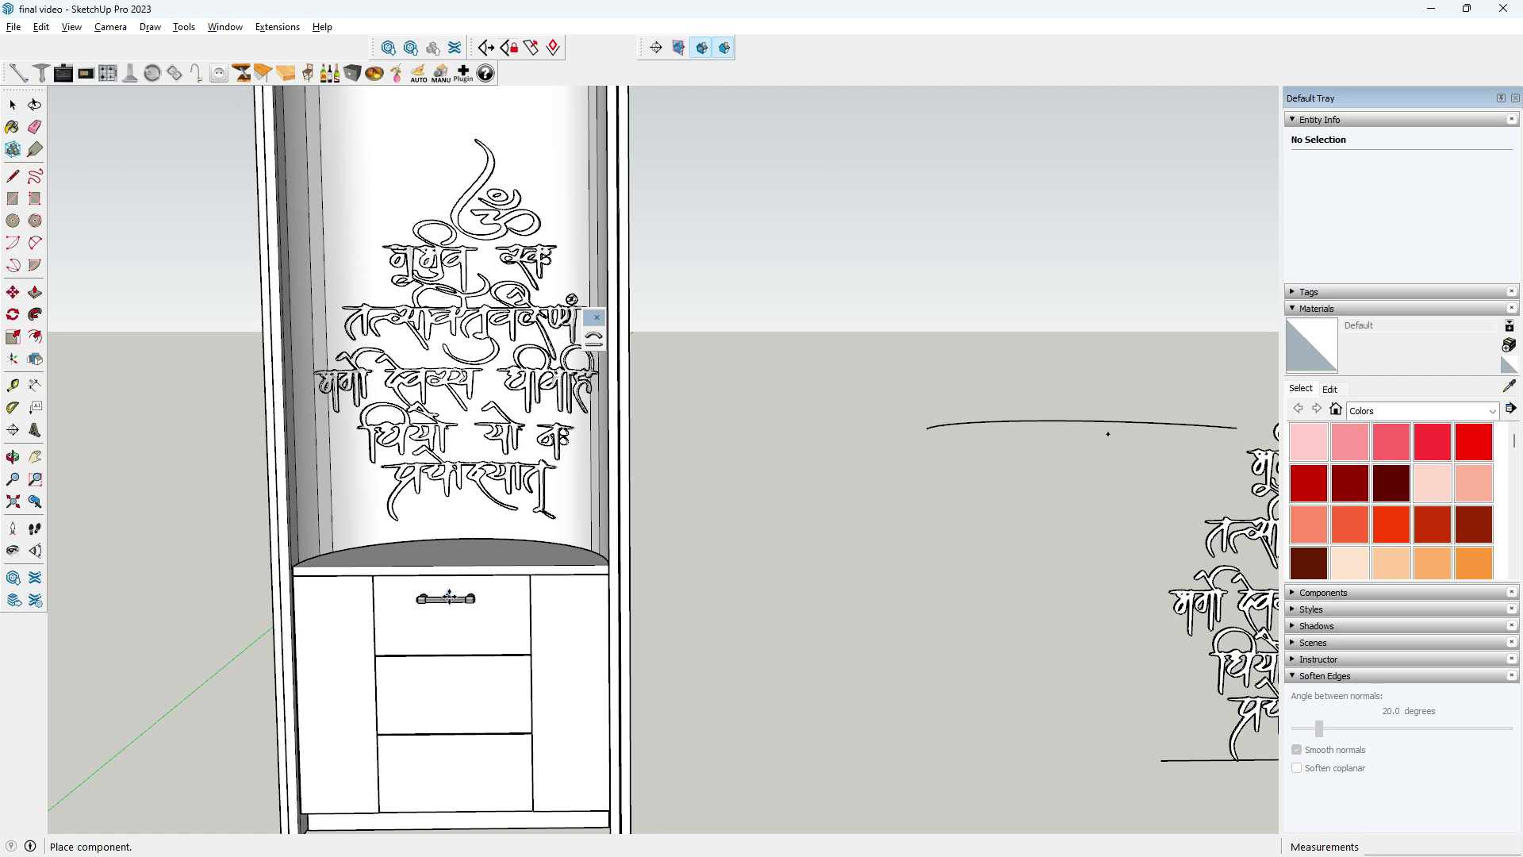
pyautogui.click(449, 595)
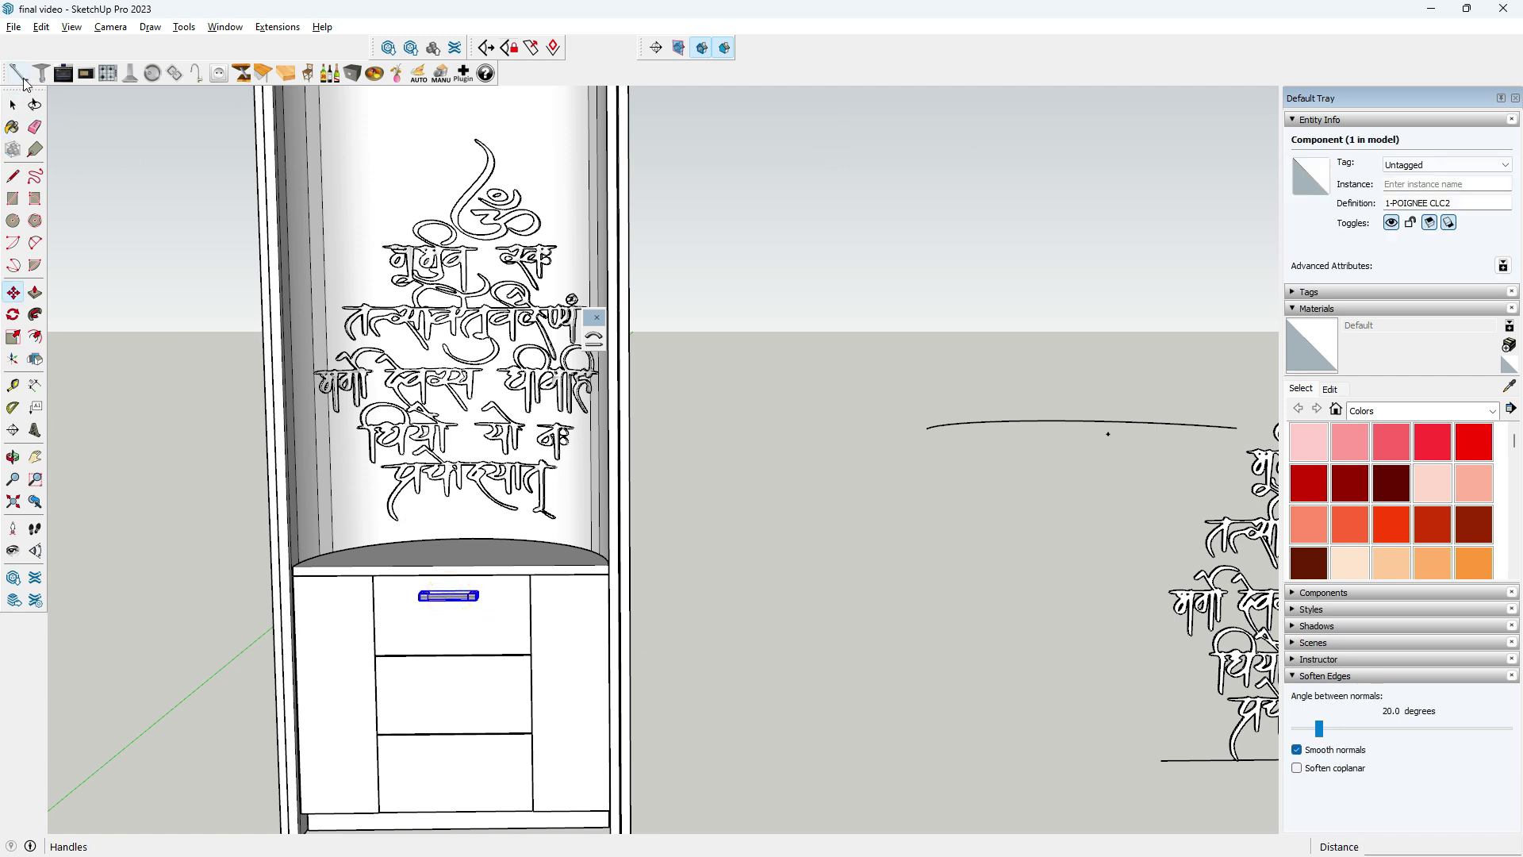
pyautogui.click(17, 74)
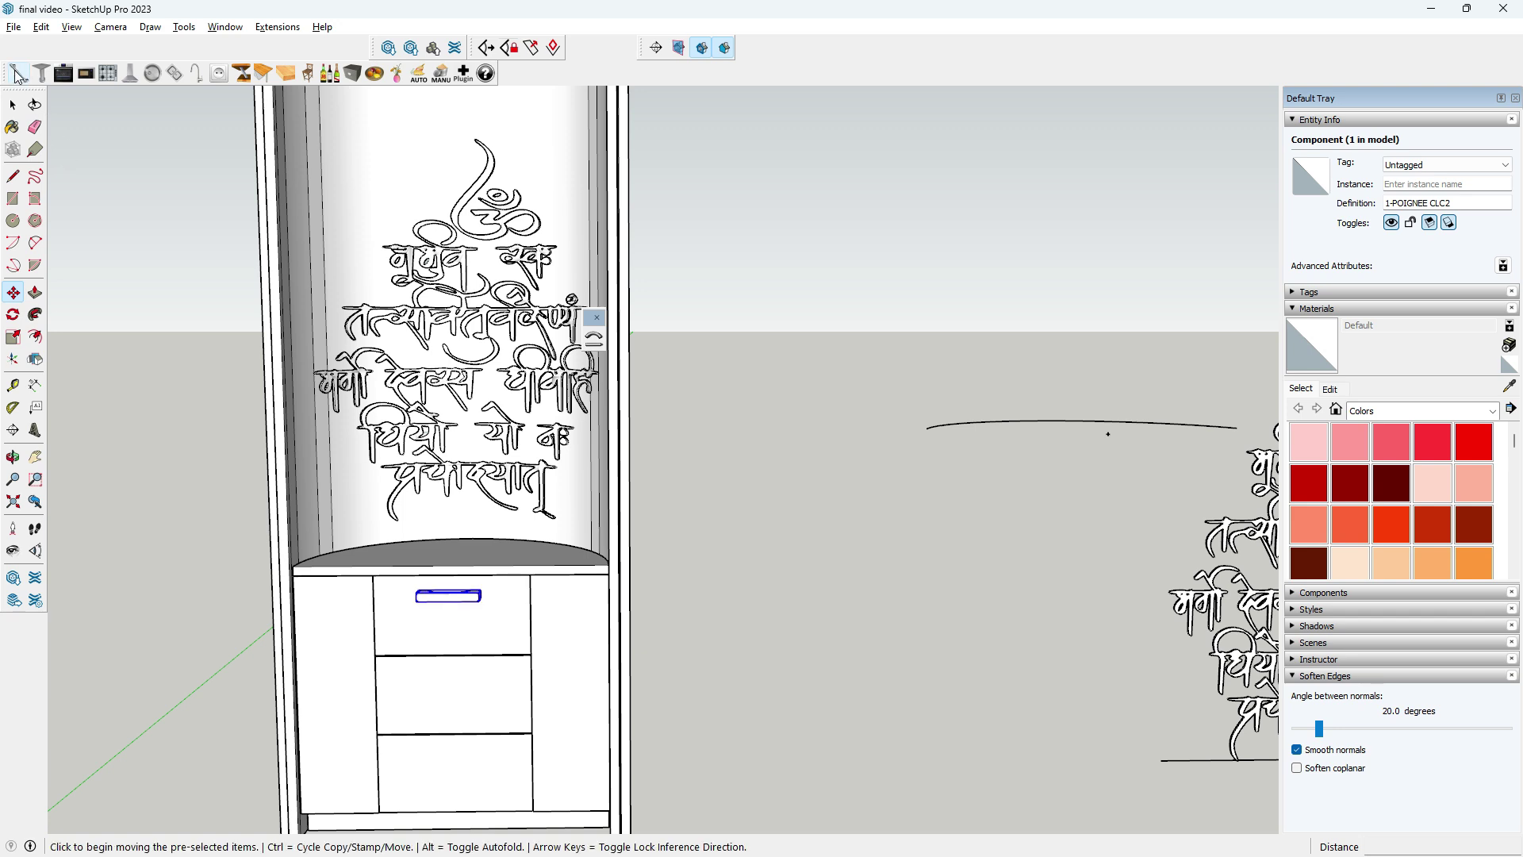
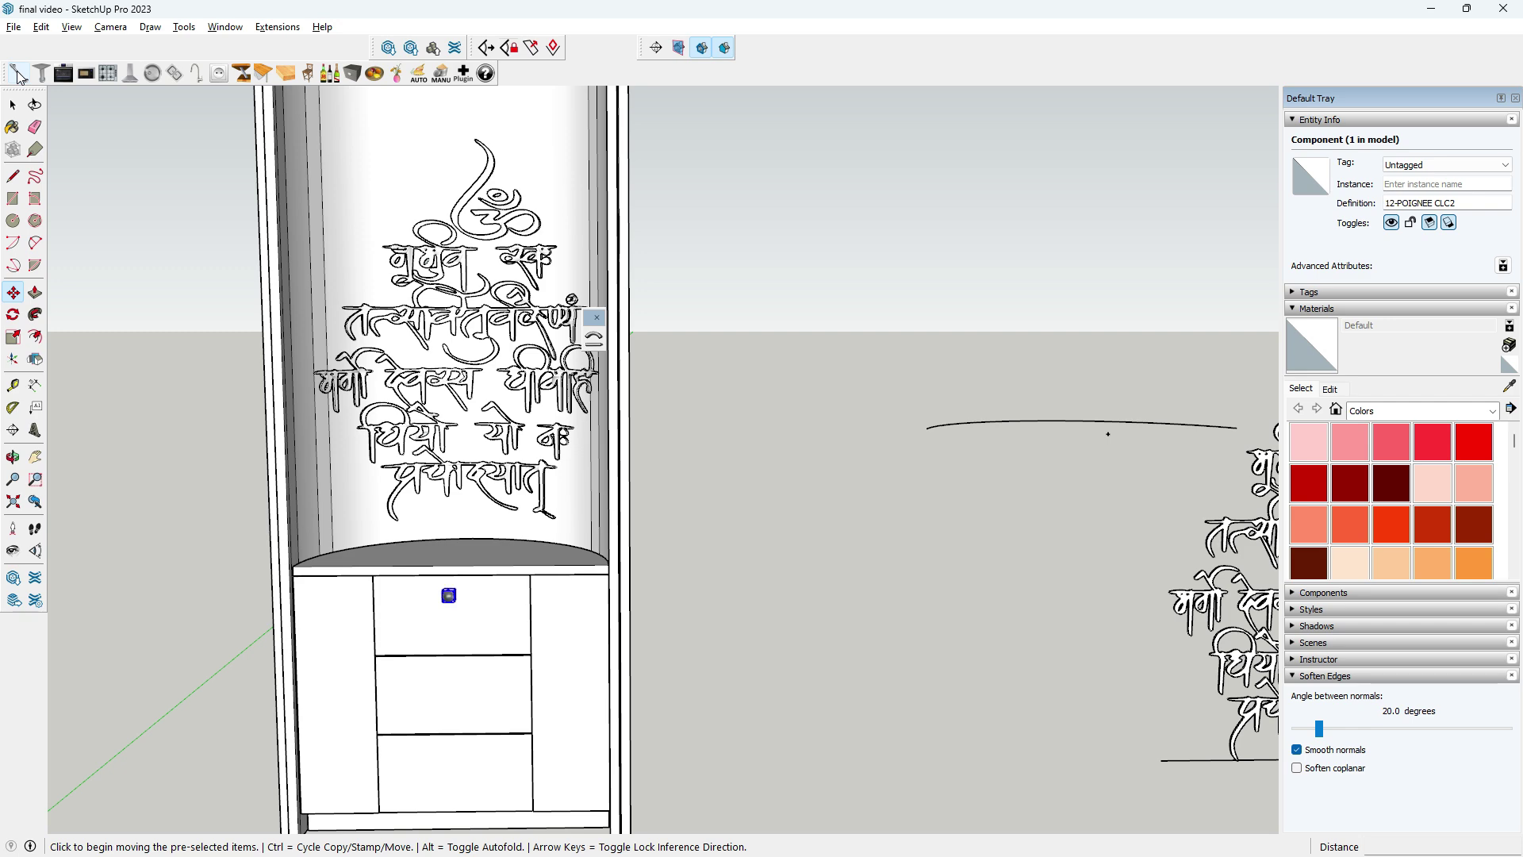
# - Move the drawer knob to a spot near the top of the upper drawer
pyautogui.scroll(3, 507, 590)
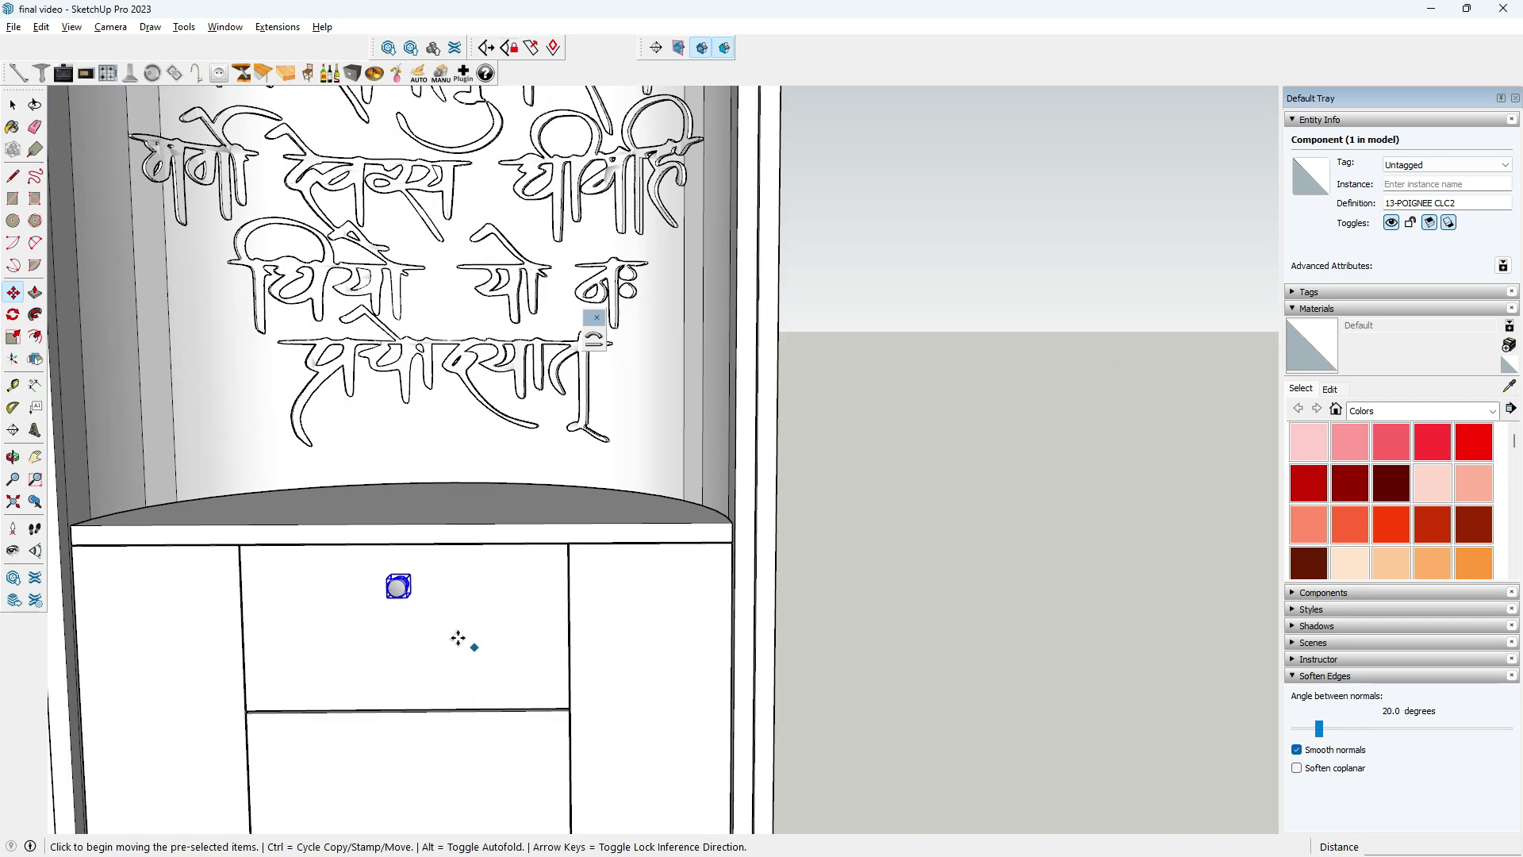
pyautogui.click(19, 78)
pyautogui.scroll(1, 572, 622)
pyautogui.scroll(2, 330, 578)
pyautogui.scroll(3, 265, 534)
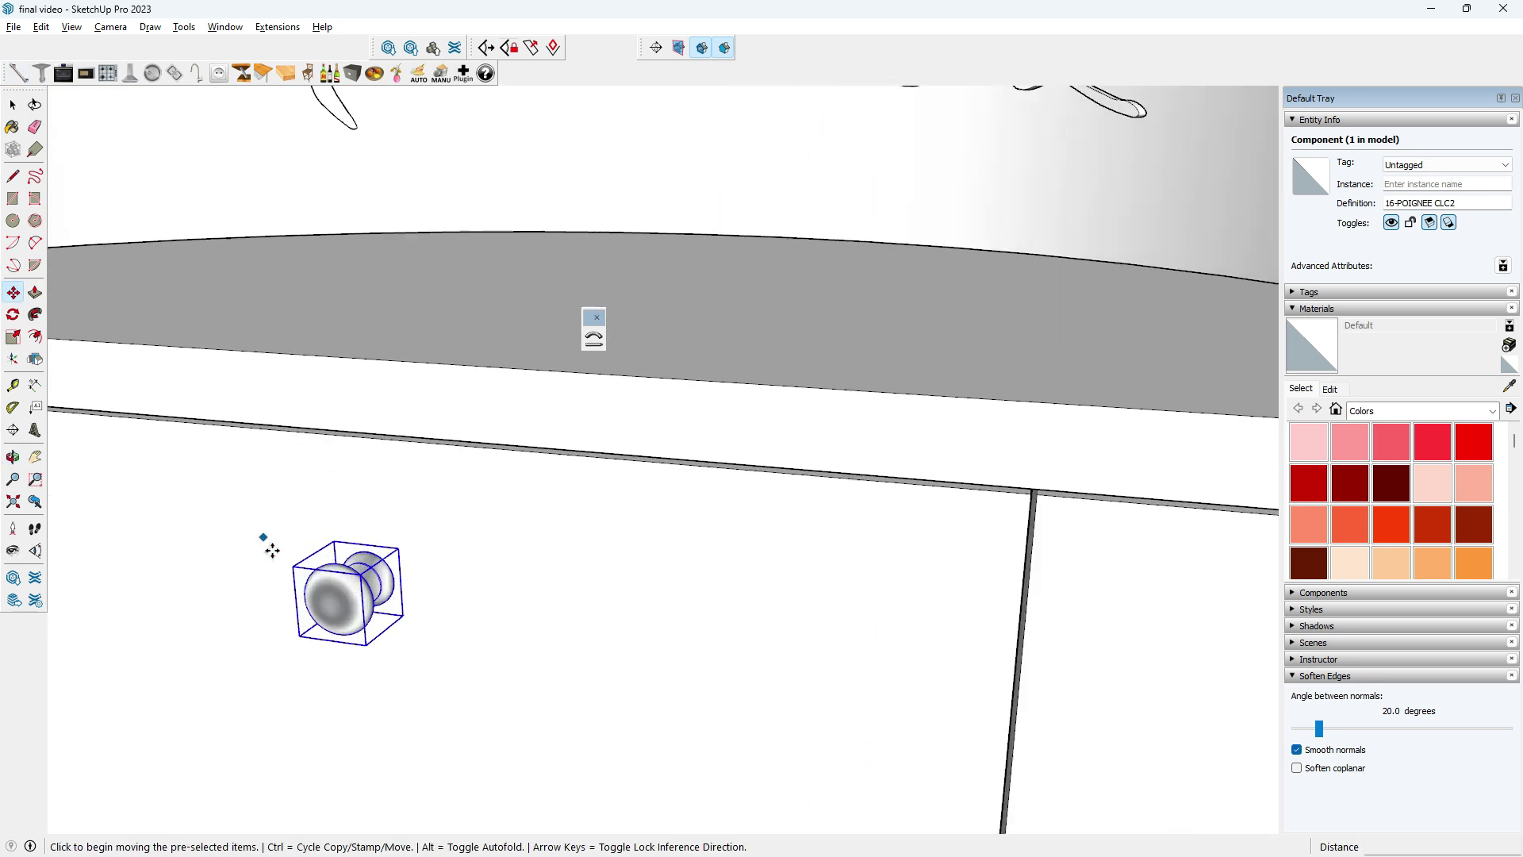
pyautogui.scroll(2, 368, 524)
pyautogui.click(404, 541)
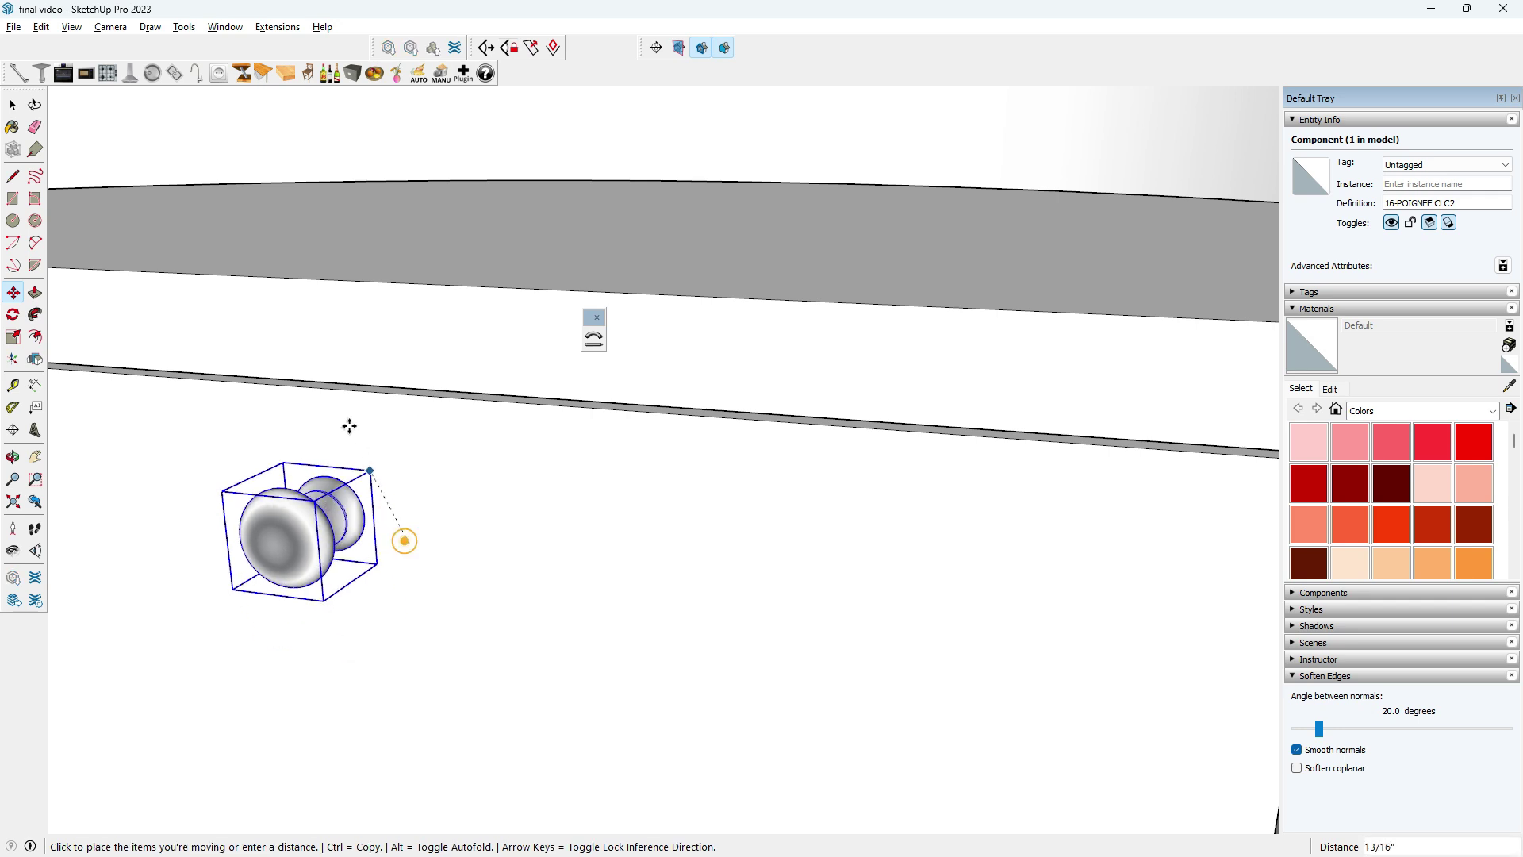
pyautogui.click(357, 387)
pyautogui.moveTo(373, 395)
pyautogui.mouseDown(button='middle')
pyautogui.moveTo(463, 521)
pyautogui.moveTo(320, 445)
pyautogui.mouseUp(button='middle')
pyautogui.click(320, 445)
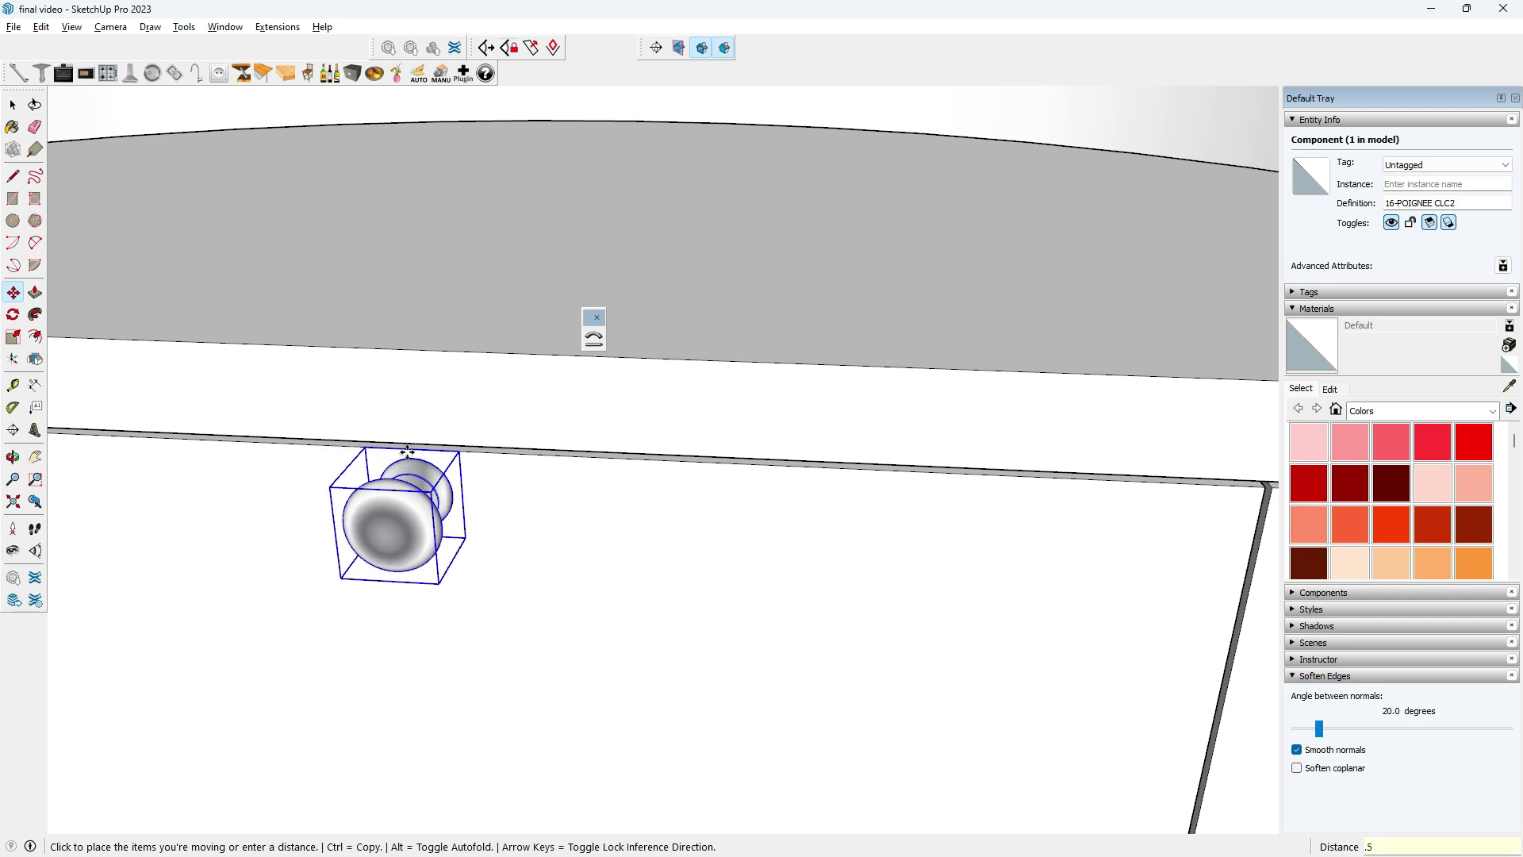
pyautogui.moveTo(420, 507)
pyautogui.mouseDown(button='middle')
pyautogui.moveTo(519, 588)
pyautogui.moveTo(473, 392)
pyautogui.mouseUp(button='middle')
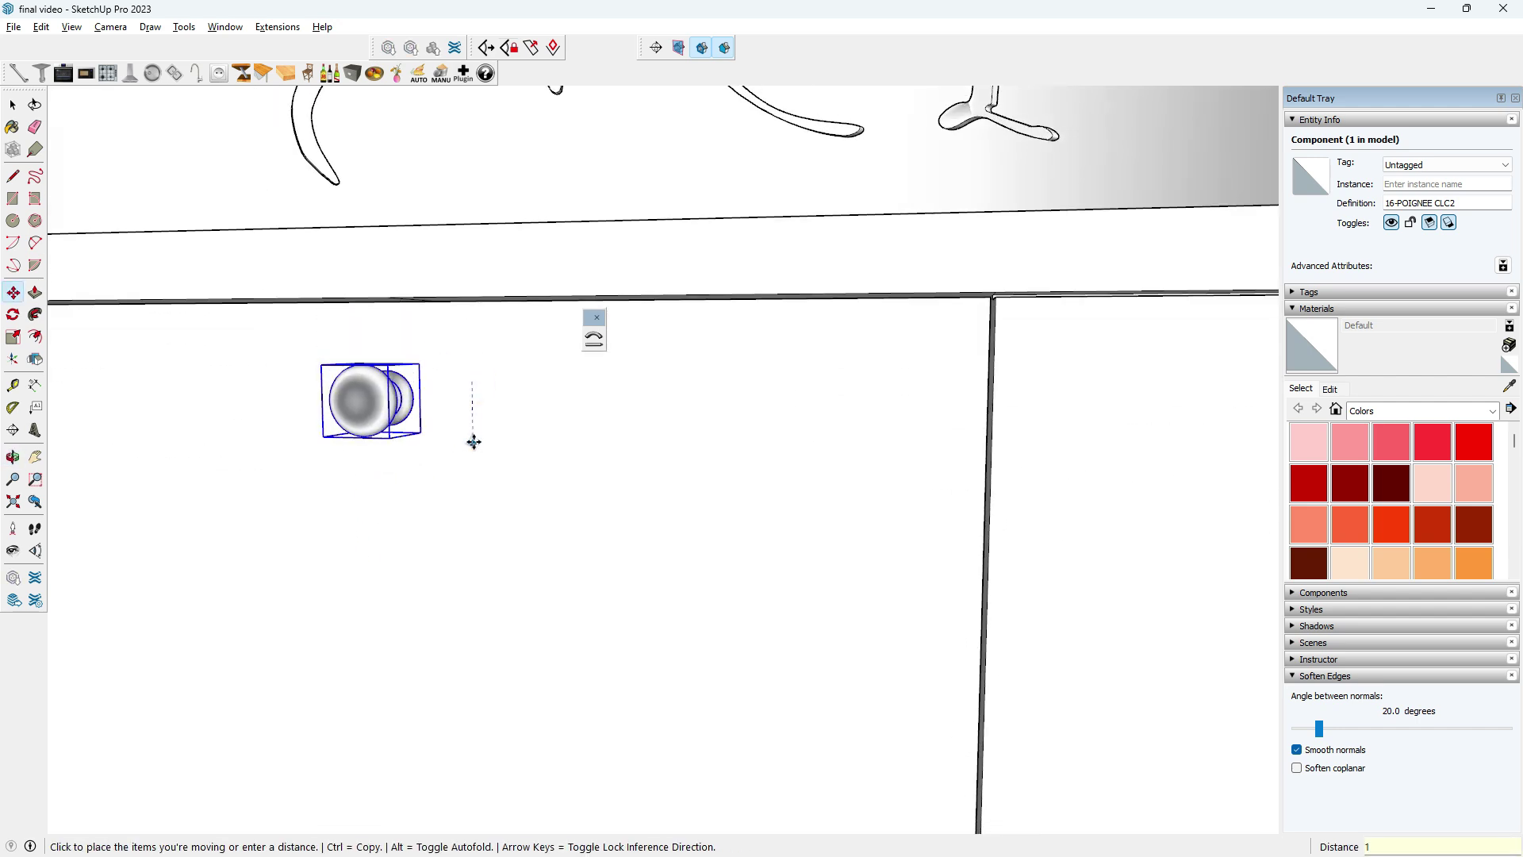
pyautogui.click(474, 441)
pyautogui.moveTo(472, 438); pyautogui.dragTo(418, 350, button='middle')
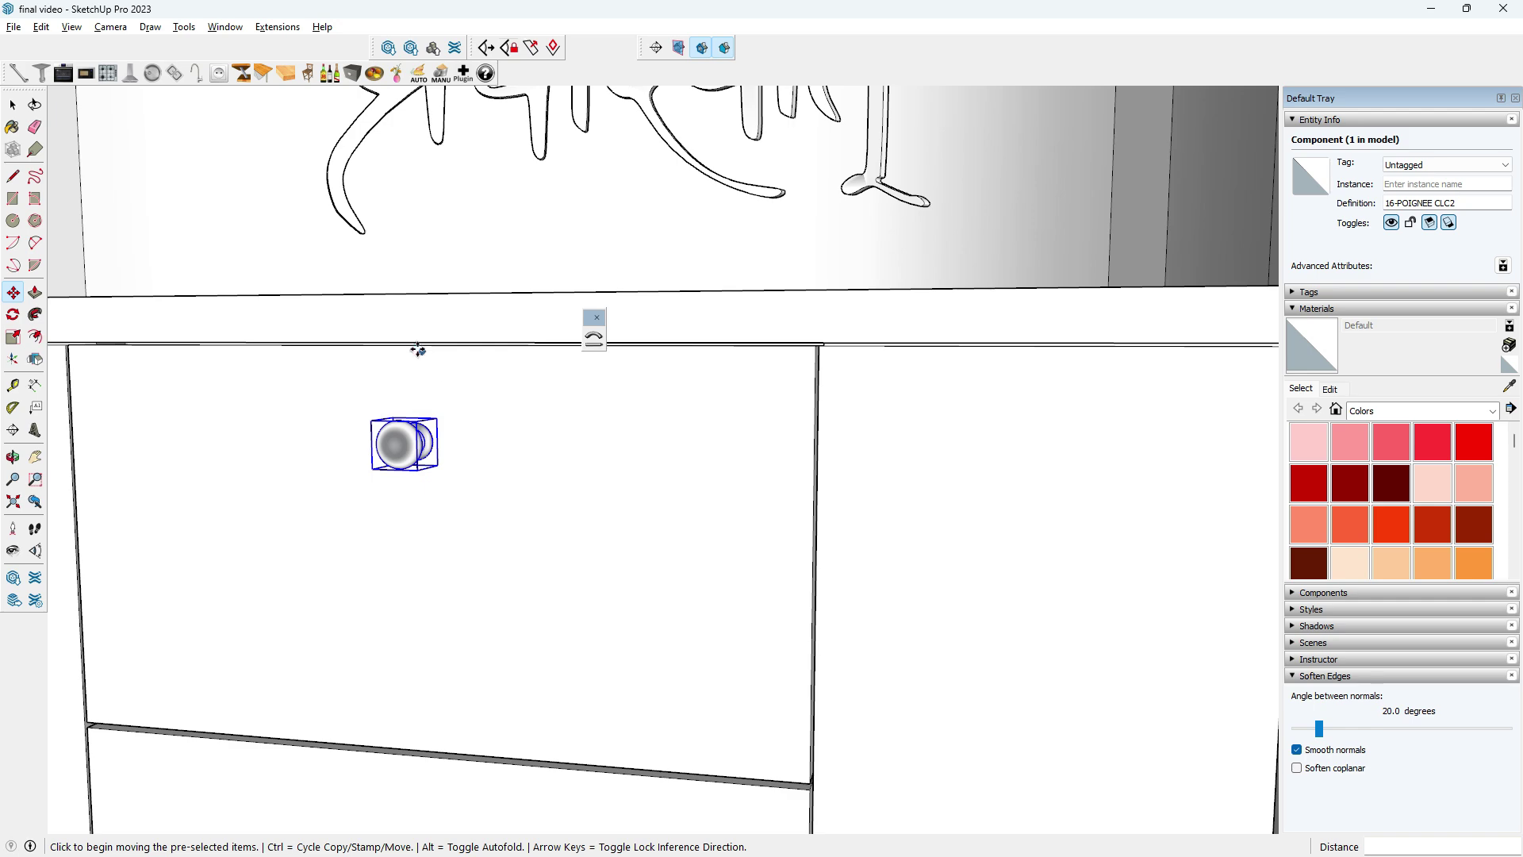
# - Copy the knob onto the middle drawer and array it to the bottom drawer
pyautogui.press('ctrl')
pyautogui.click(408, 347)
pyautogui.scroll(-1, 444, 504)
pyautogui.scroll(-1, 433, 504)
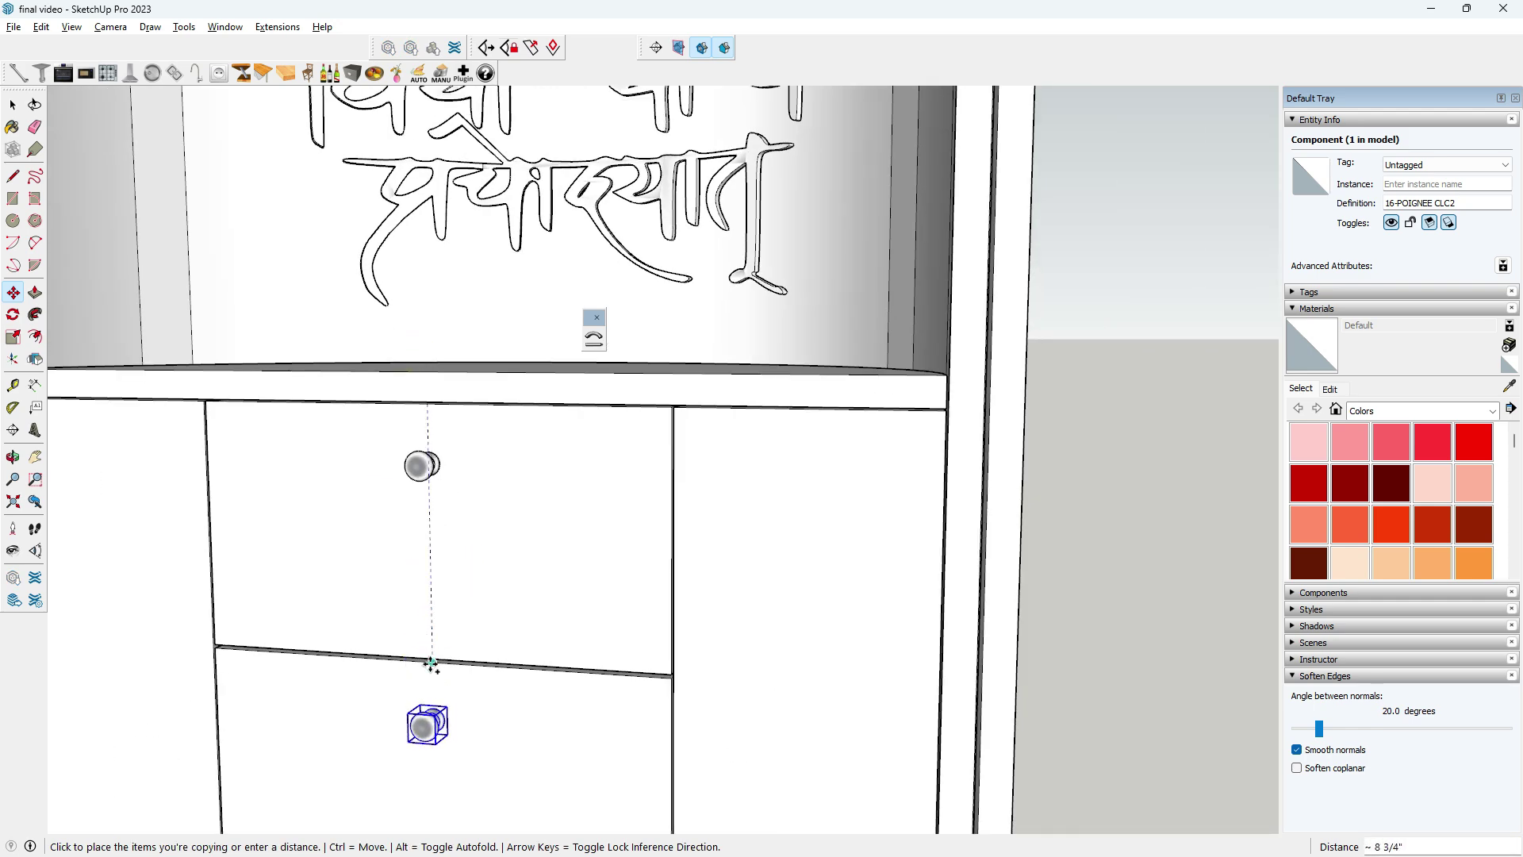
pyautogui.click(431, 665)
pyautogui.scroll(-2, 432, 663)
pyautogui.scroll(-2, 459, 516)
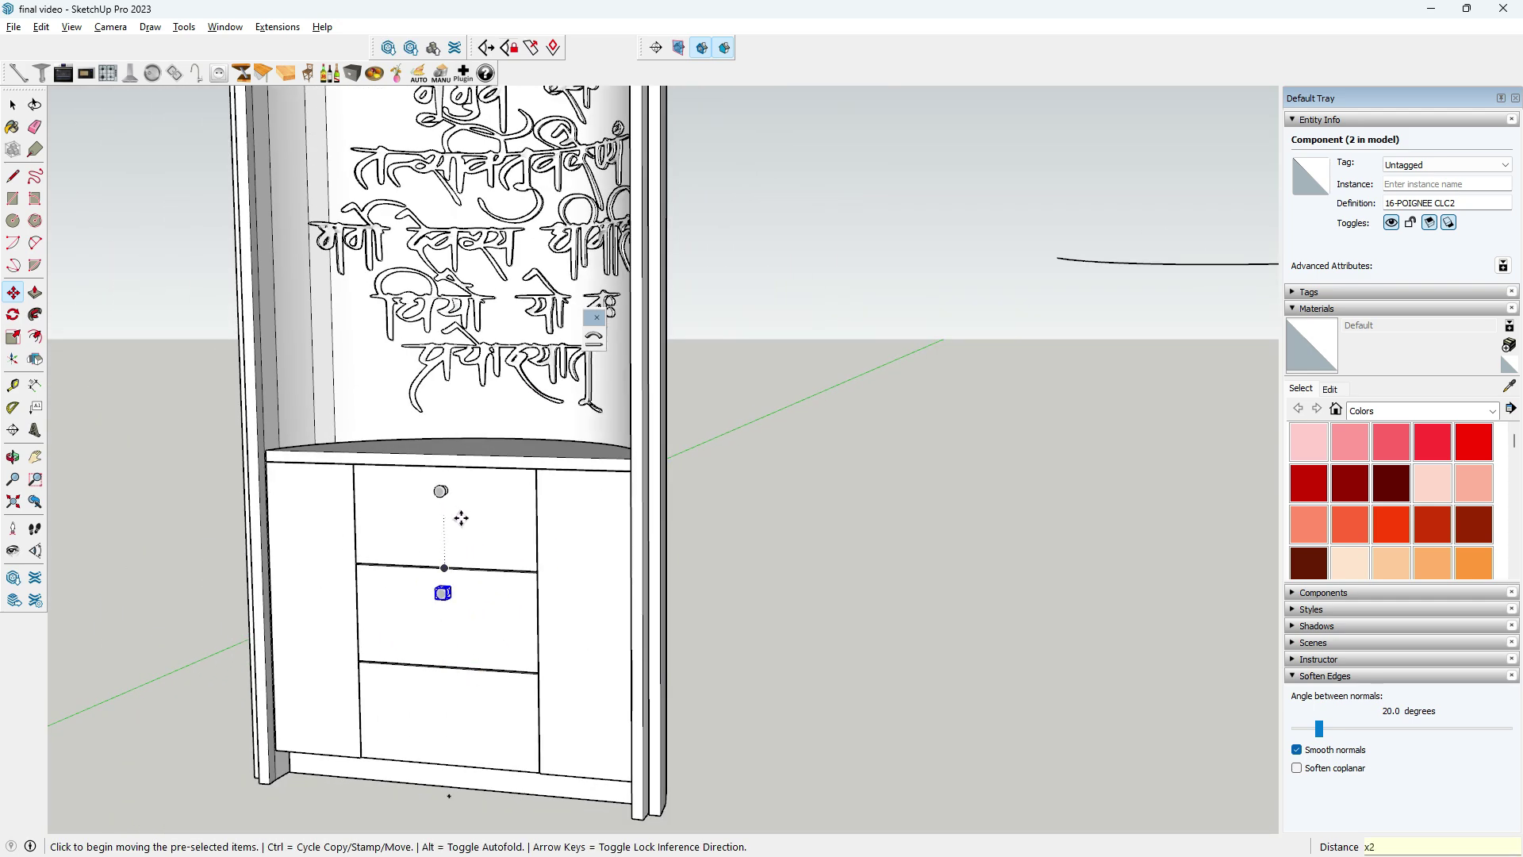
pyautogui.moveTo(461, 518); pyautogui.dragTo(430, 504, button='middle')
pyautogui.press('space')
# - Copy the top drawer knob onto the left door's inner top corner
pyautogui.scroll(2, 431, 505)
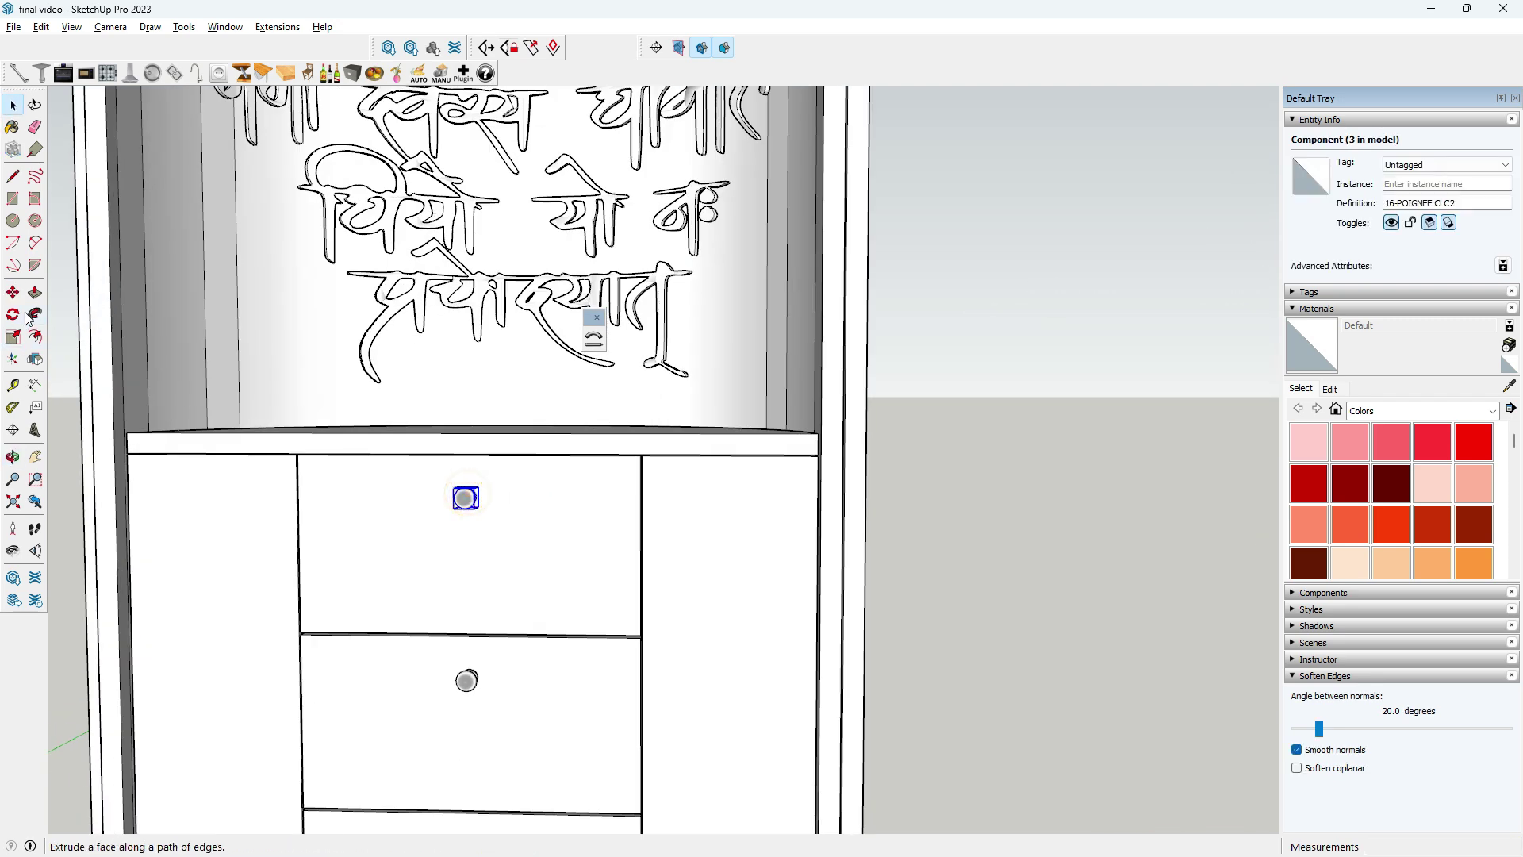
pyautogui.scroll(3, 444, 476)
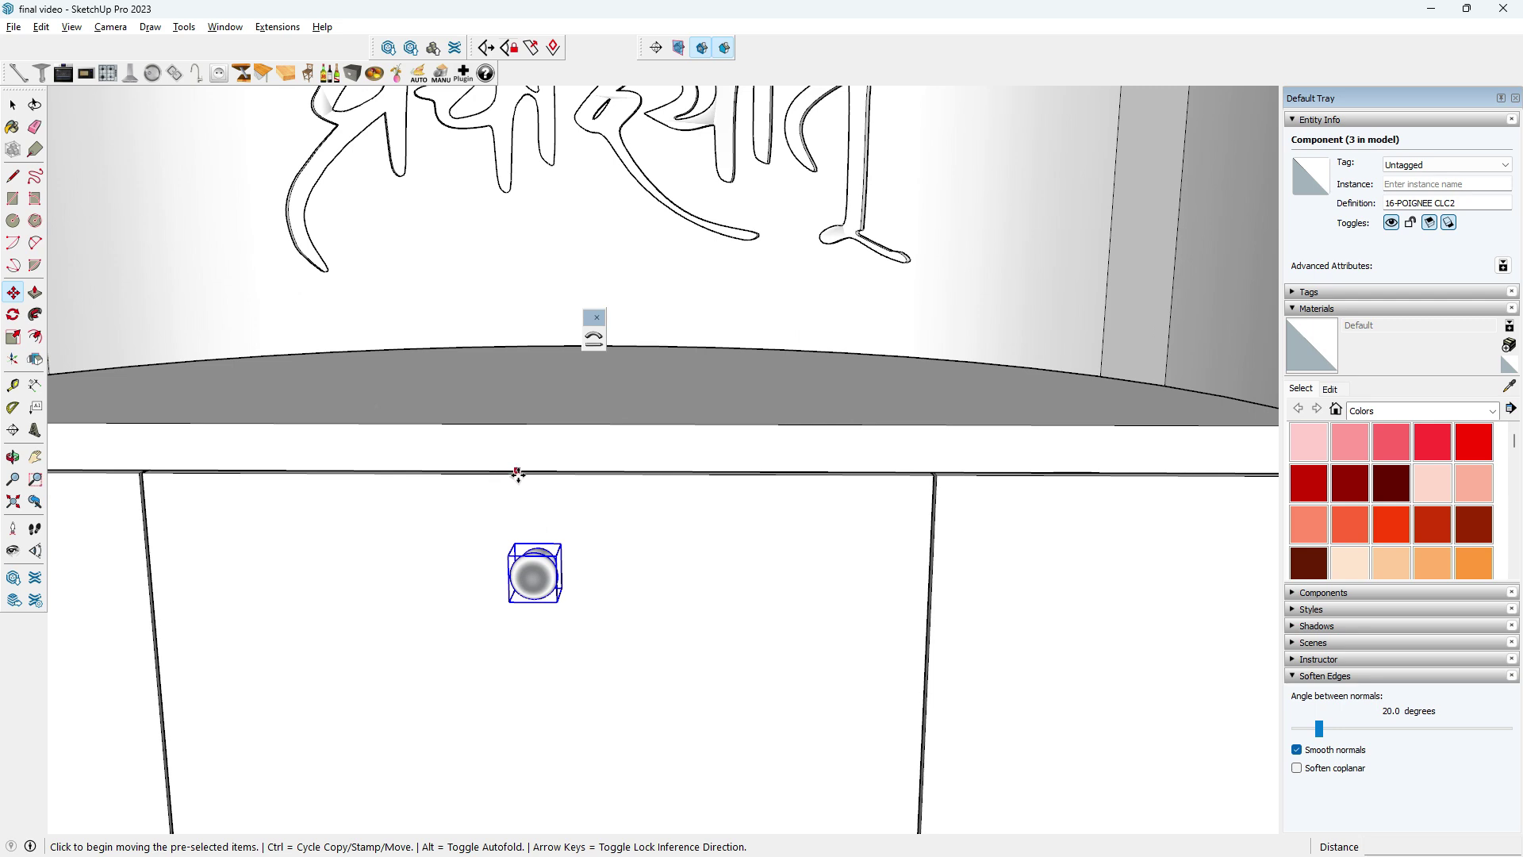
pyautogui.click(535, 480)
pyautogui.press('ctrl')
pyautogui.scroll(-1, 413, 500)
pyautogui.scroll(2, 225, 486)
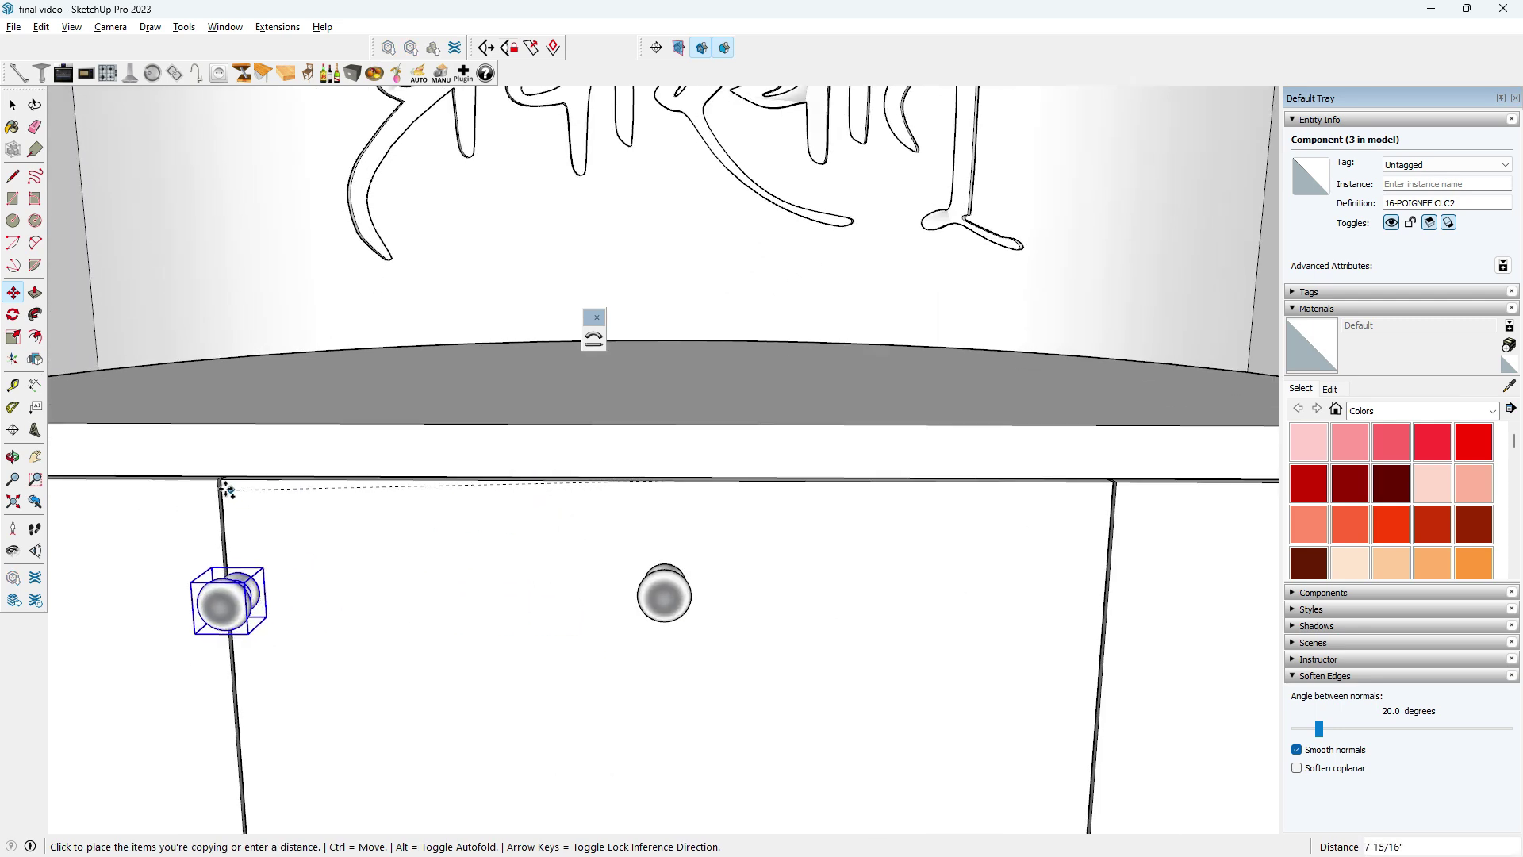
pyautogui.click(211, 483)
pyautogui.click(356, 531)
pyautogui.write('1.5')
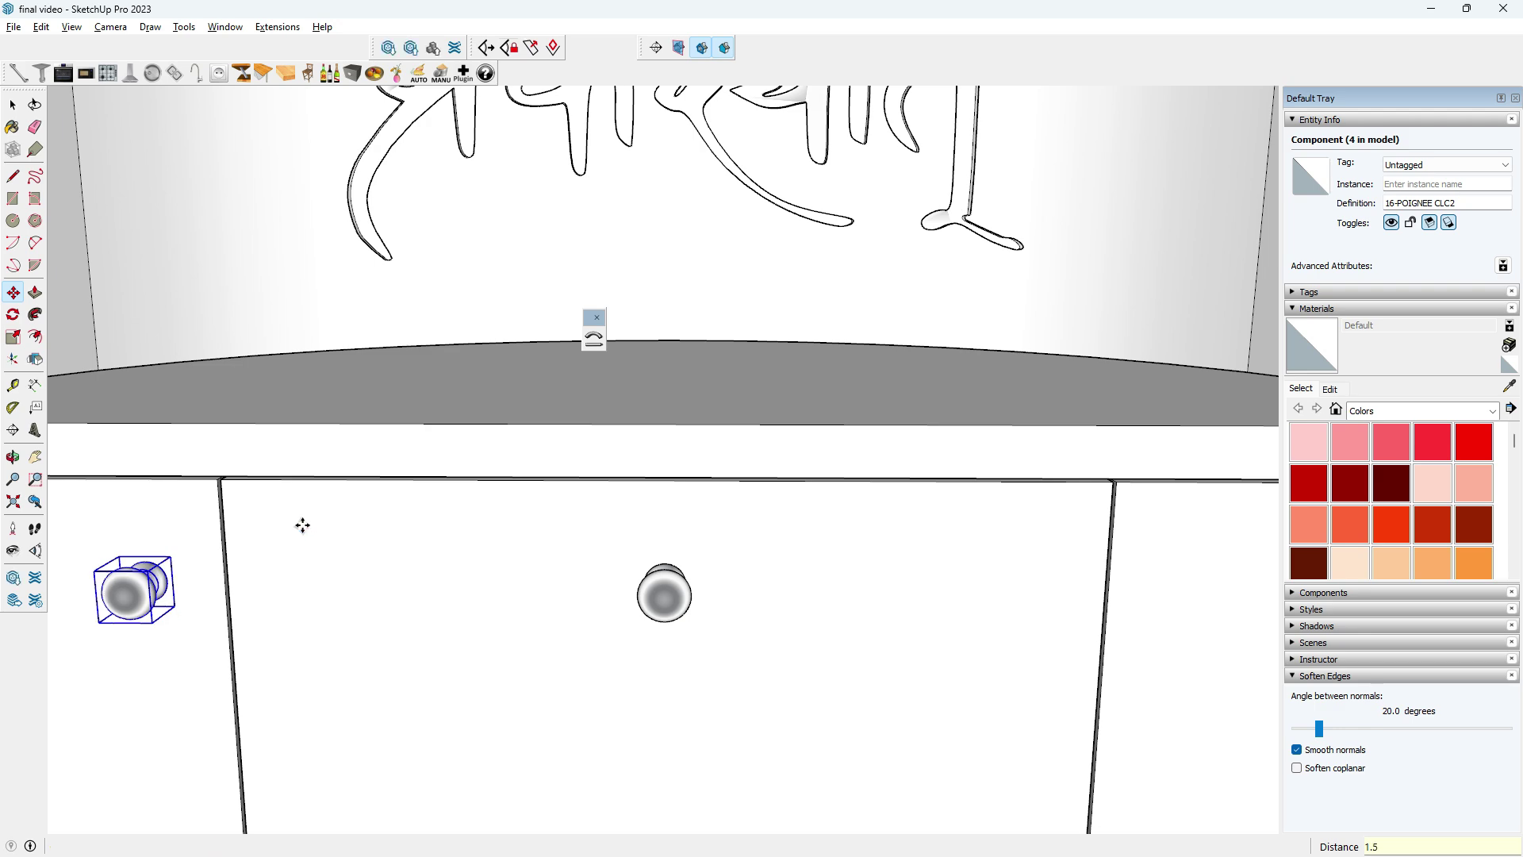
pyautogui.moveTo(302, 527)
pyautogui.mouseDown(button='middle')
pyautogui.moveTo(365, 520)
pyautogui.moveTo(270, 520)
pyautogui.mouseUp(button='middle')
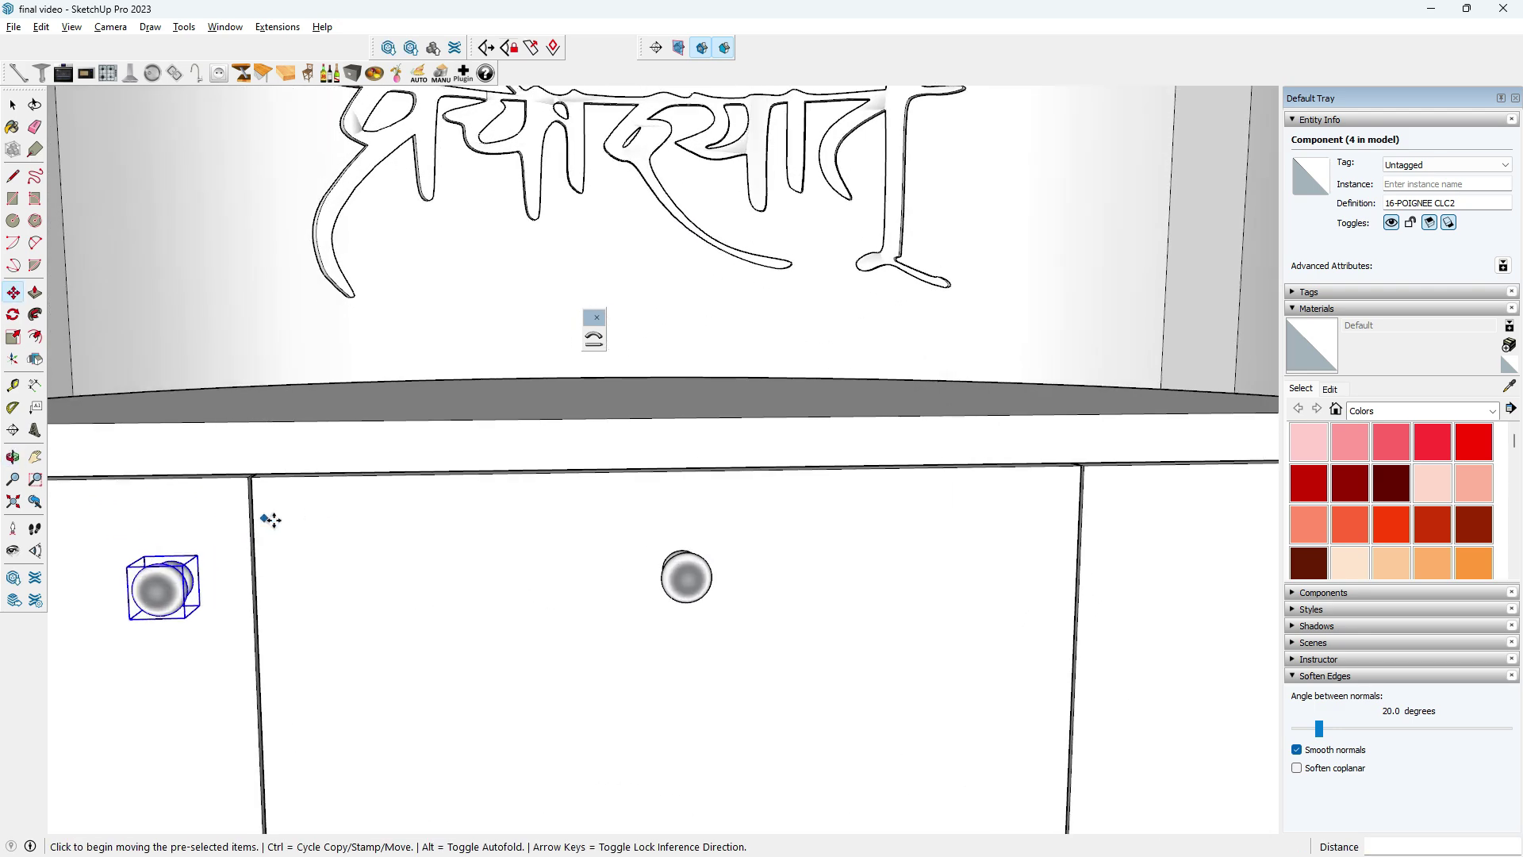
# - Copy another knob onto the right door, offset to its inner top corner
pyautogui.click(246, 478)
pyautogui.press('ctrl')
pyautogui.scroll(-2, 214, 611)
pyautogui.scroll(3, 714, 523)
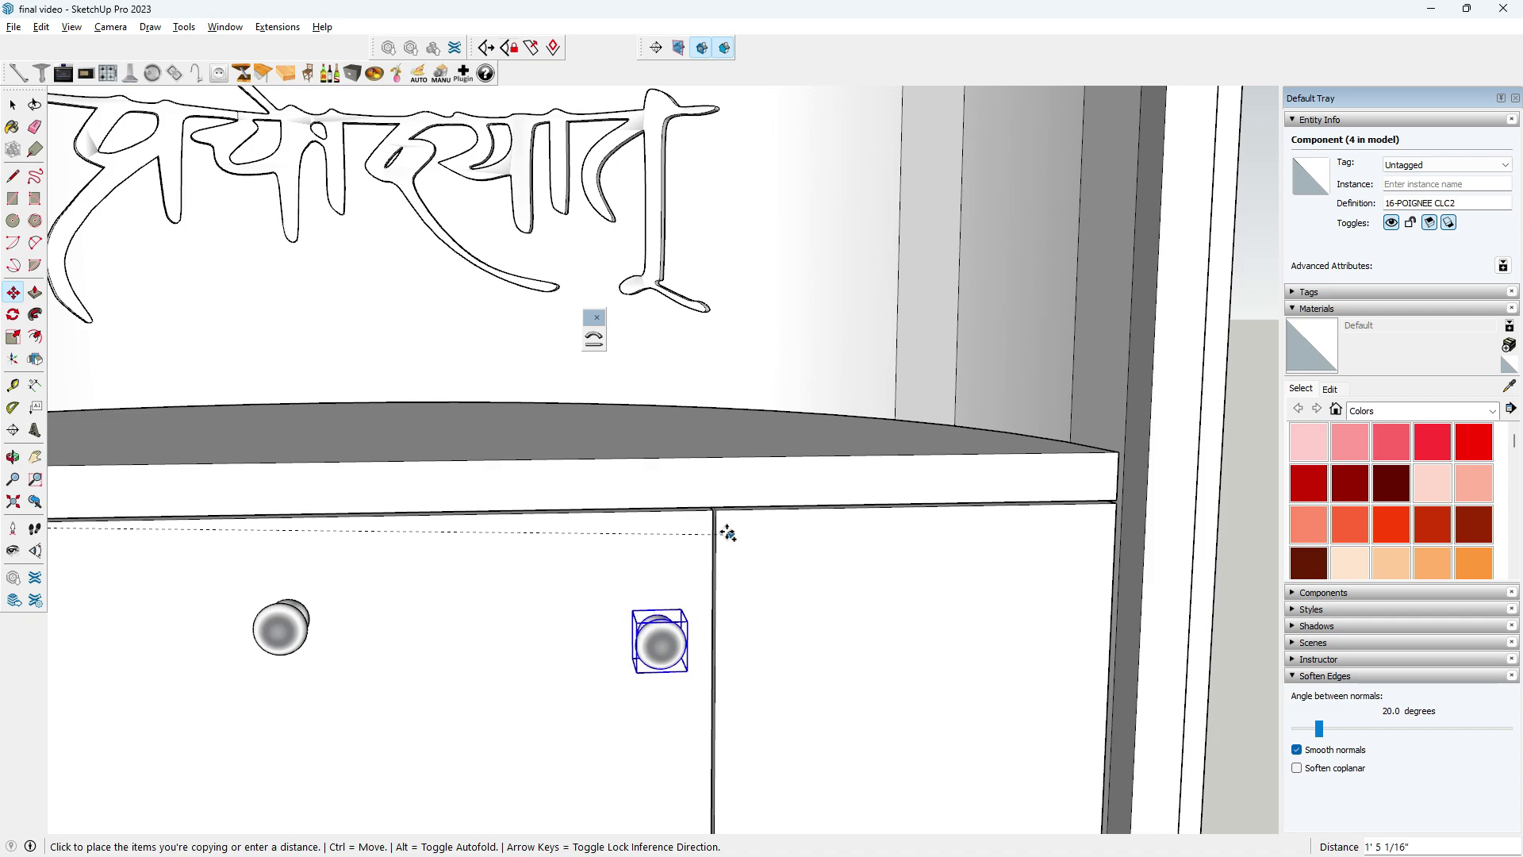
pyautogui.click(716, 514)
pyautogui.click(746, 545)
pyautogui.write('3')
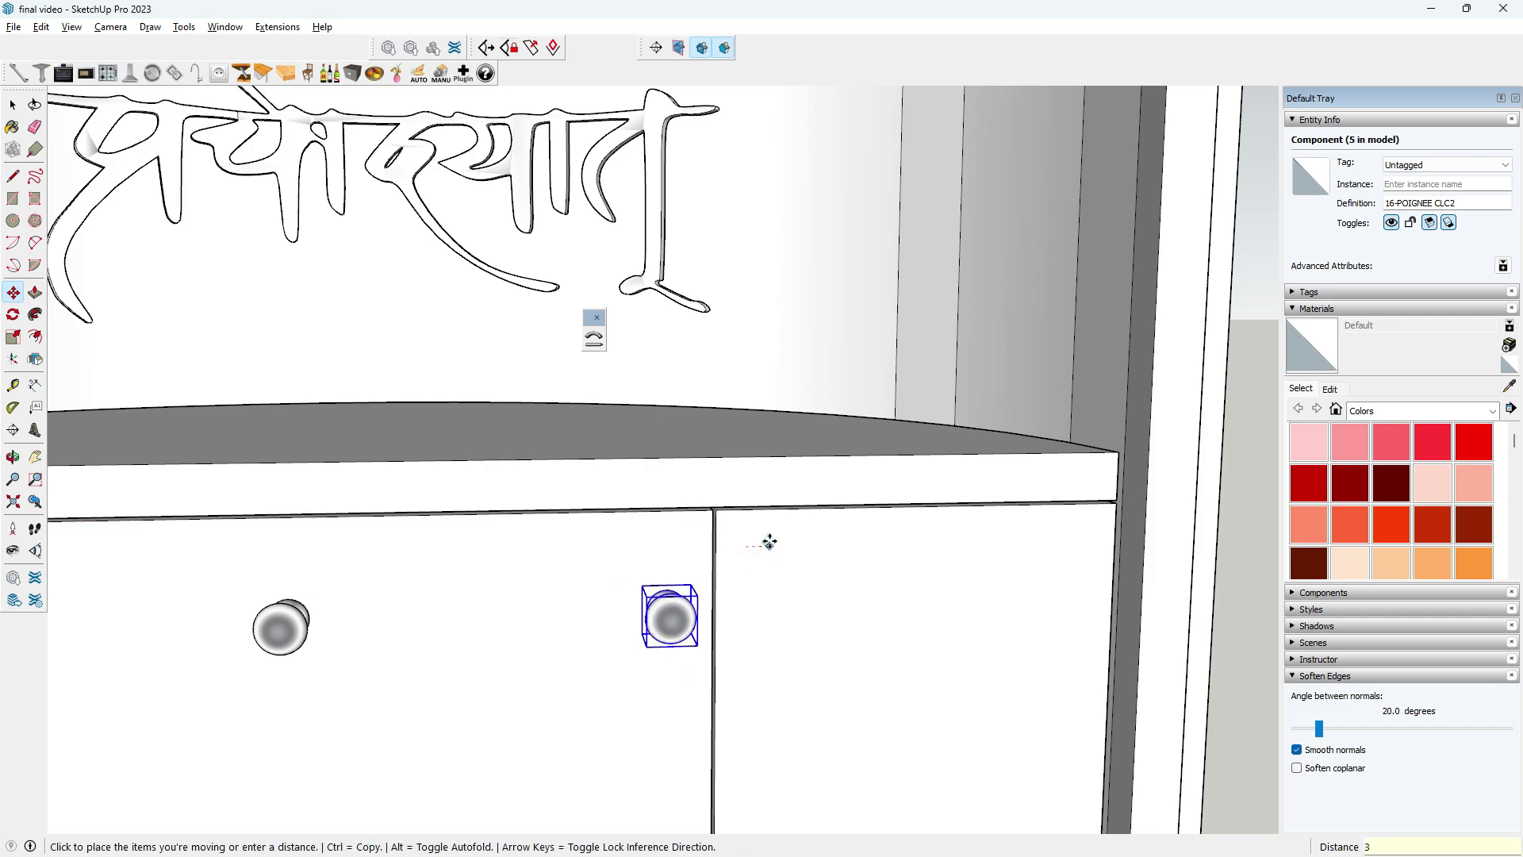
pyautogui.press('Return')
pyautogui.scroll(-2, 528, 578)
pyautogui.scroll(-2, 616, 538)
pyautogui.scroll(-2, 672, 600)
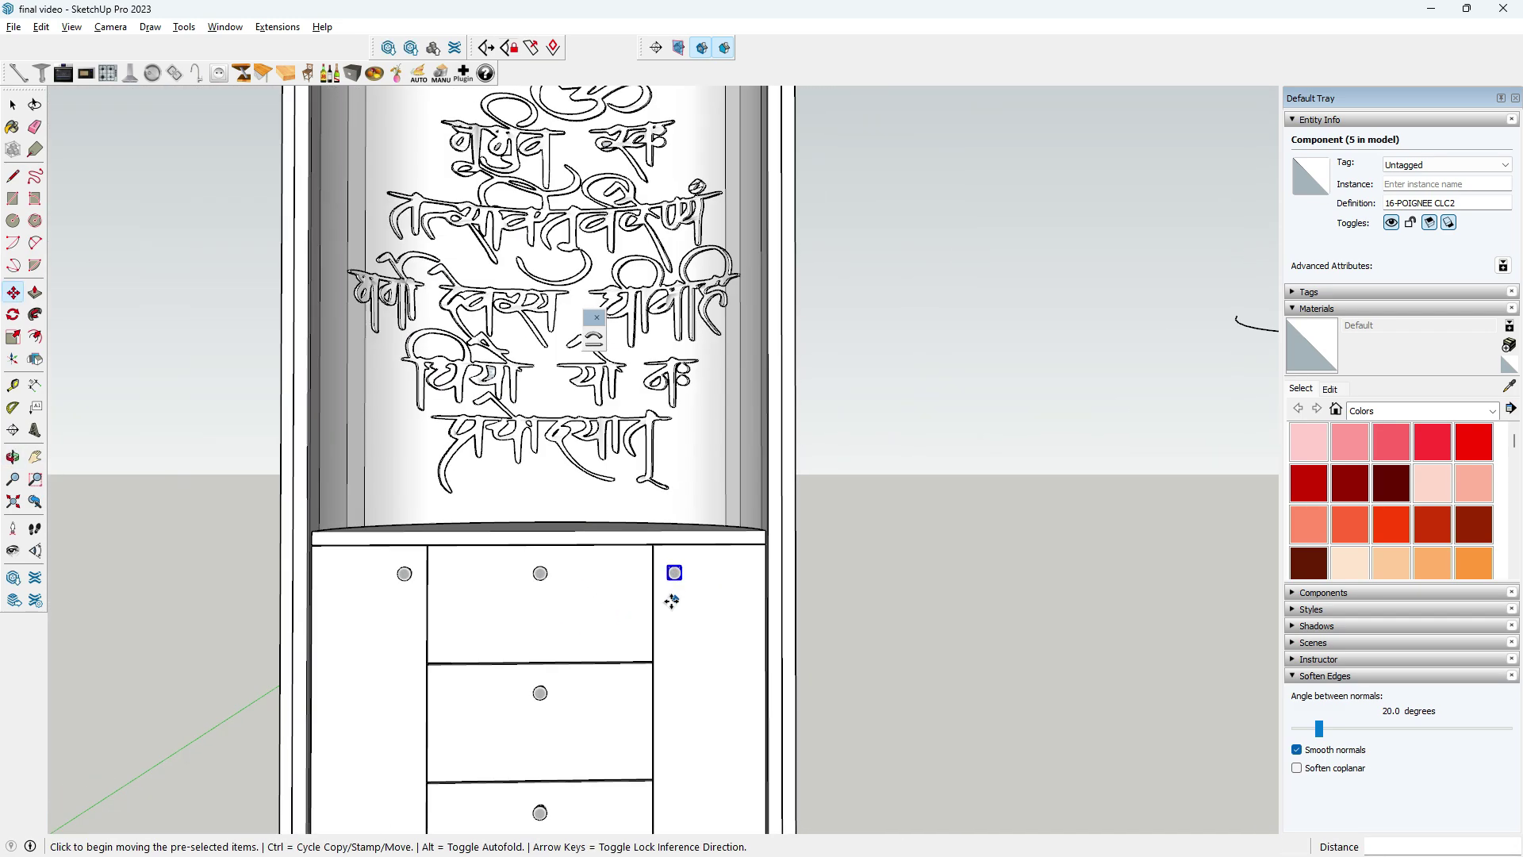
pyautogui.scroll(-3, 672, 601)
pyautogui.press('space')
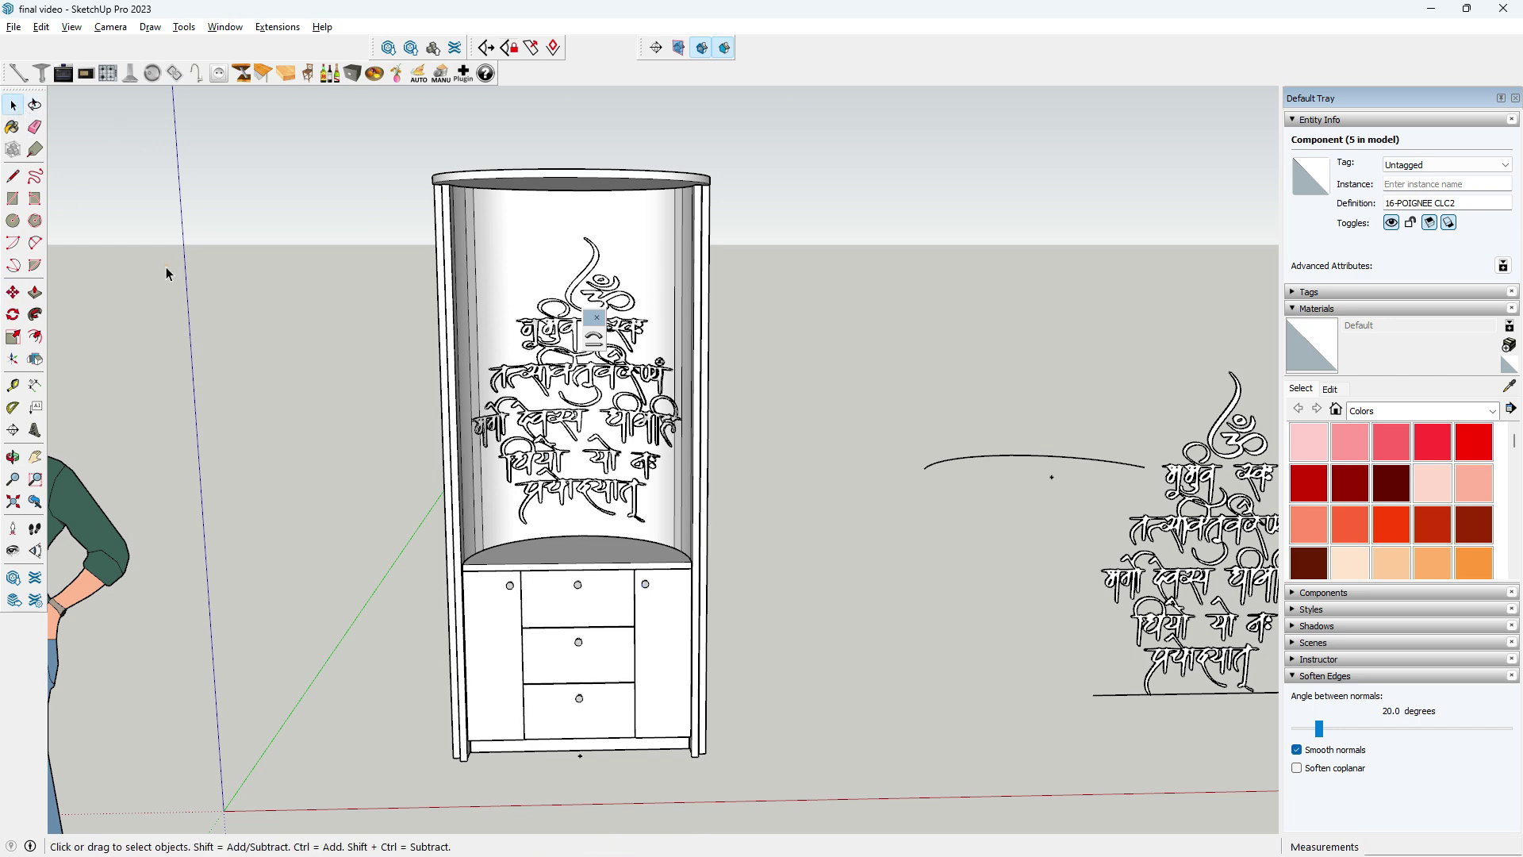
pyautogui.click(166, 273)
pyautogui.scroll(2, 591, 376)
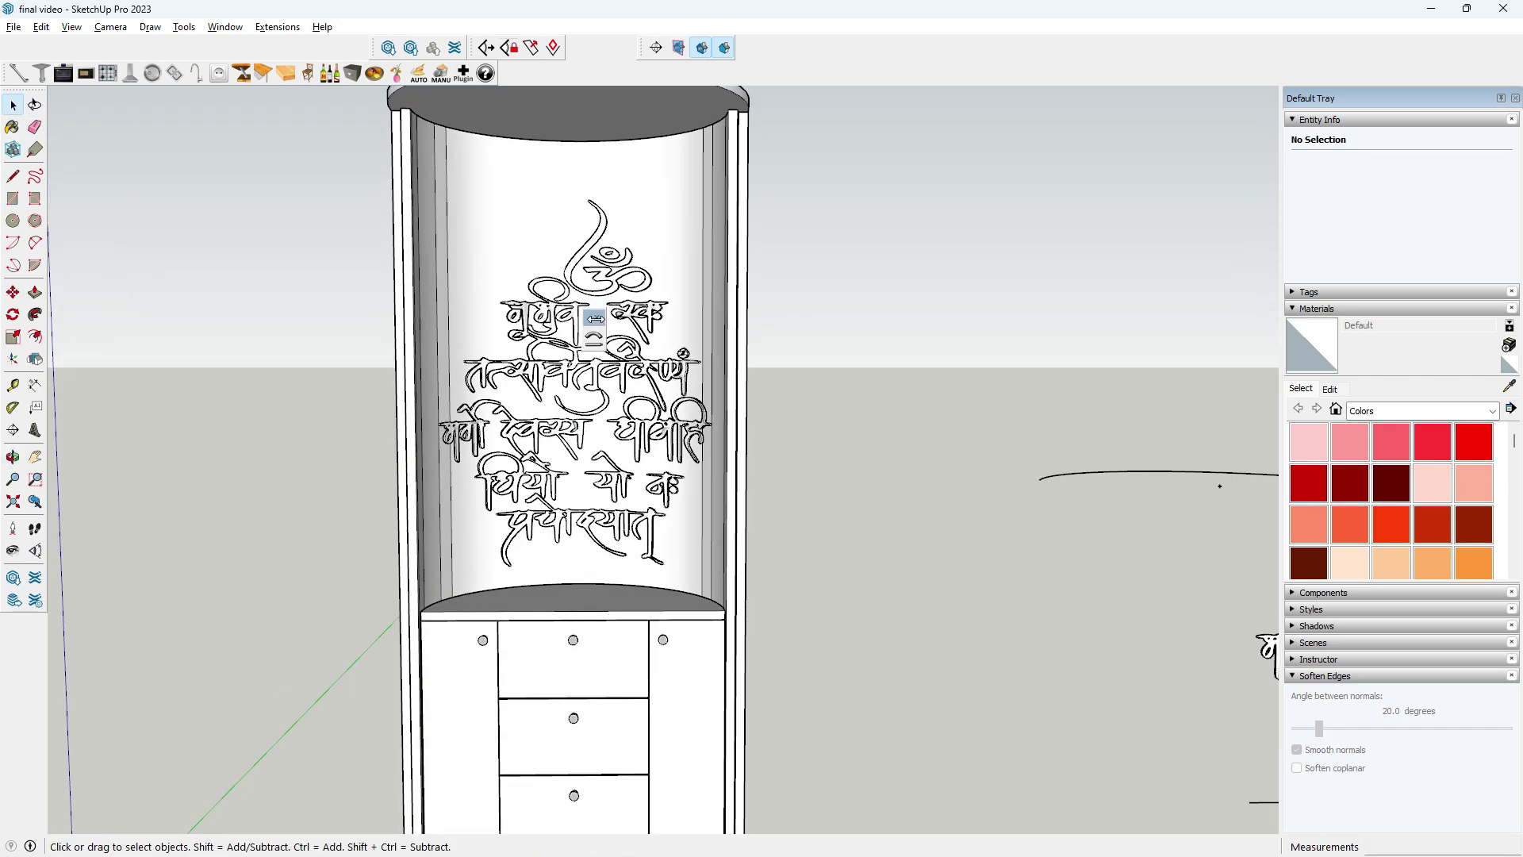
pyautogui.scroll(-3, 488, 602)
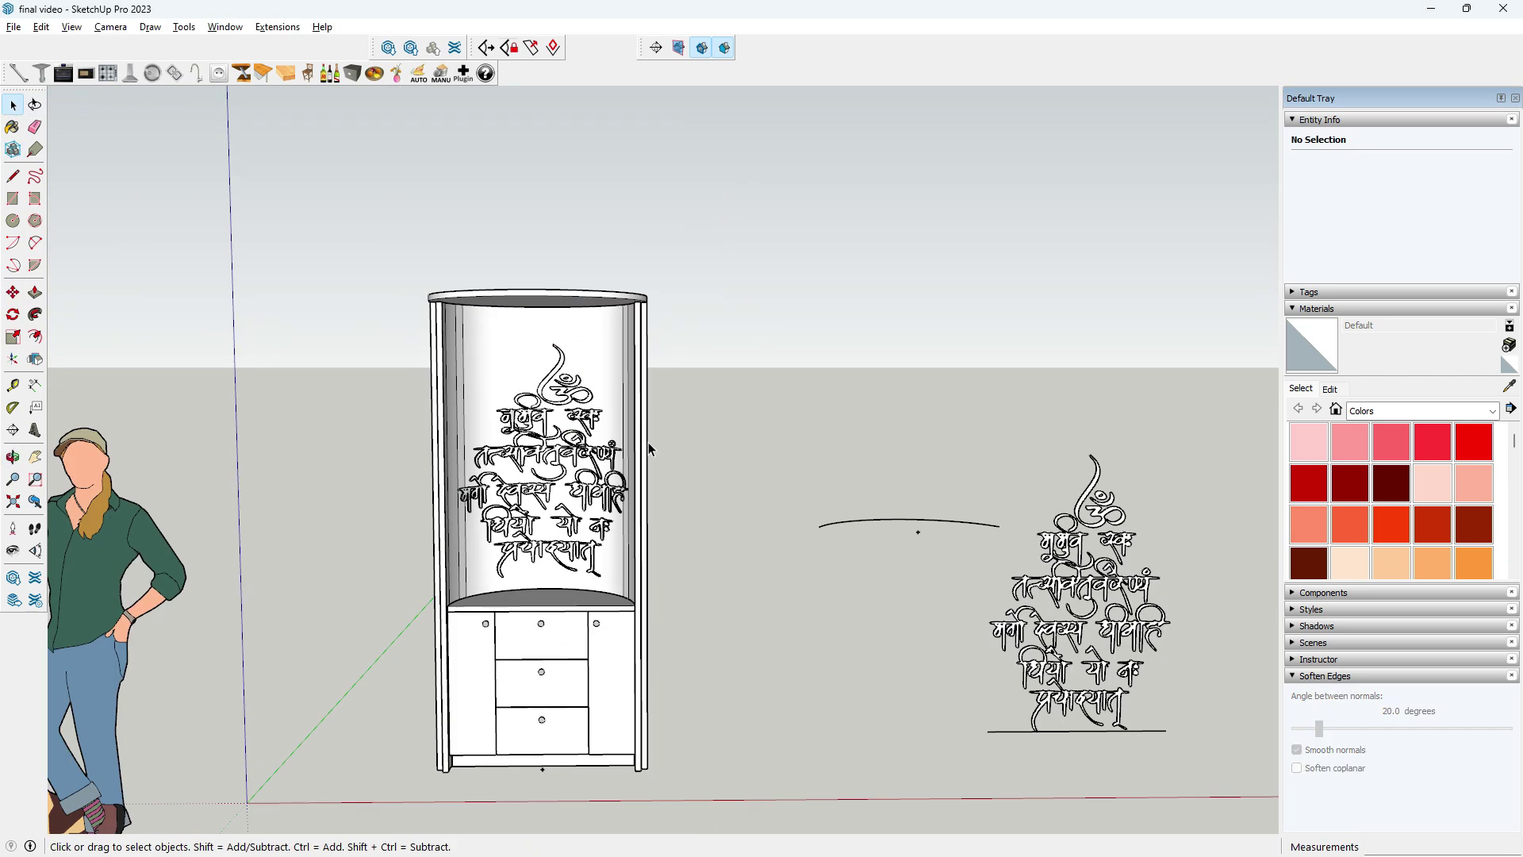
pyautogui.click(718, 431)
pyautogui.moveTo(699, 616)
pyautogui.mouseDown(button='middle')
pyautogui.moveTo(639, 530)
pyautogui.moveTo(645, 554)
pyautogui.moveTo(706, 571)
pyautogui.mouseUp(button='middle')
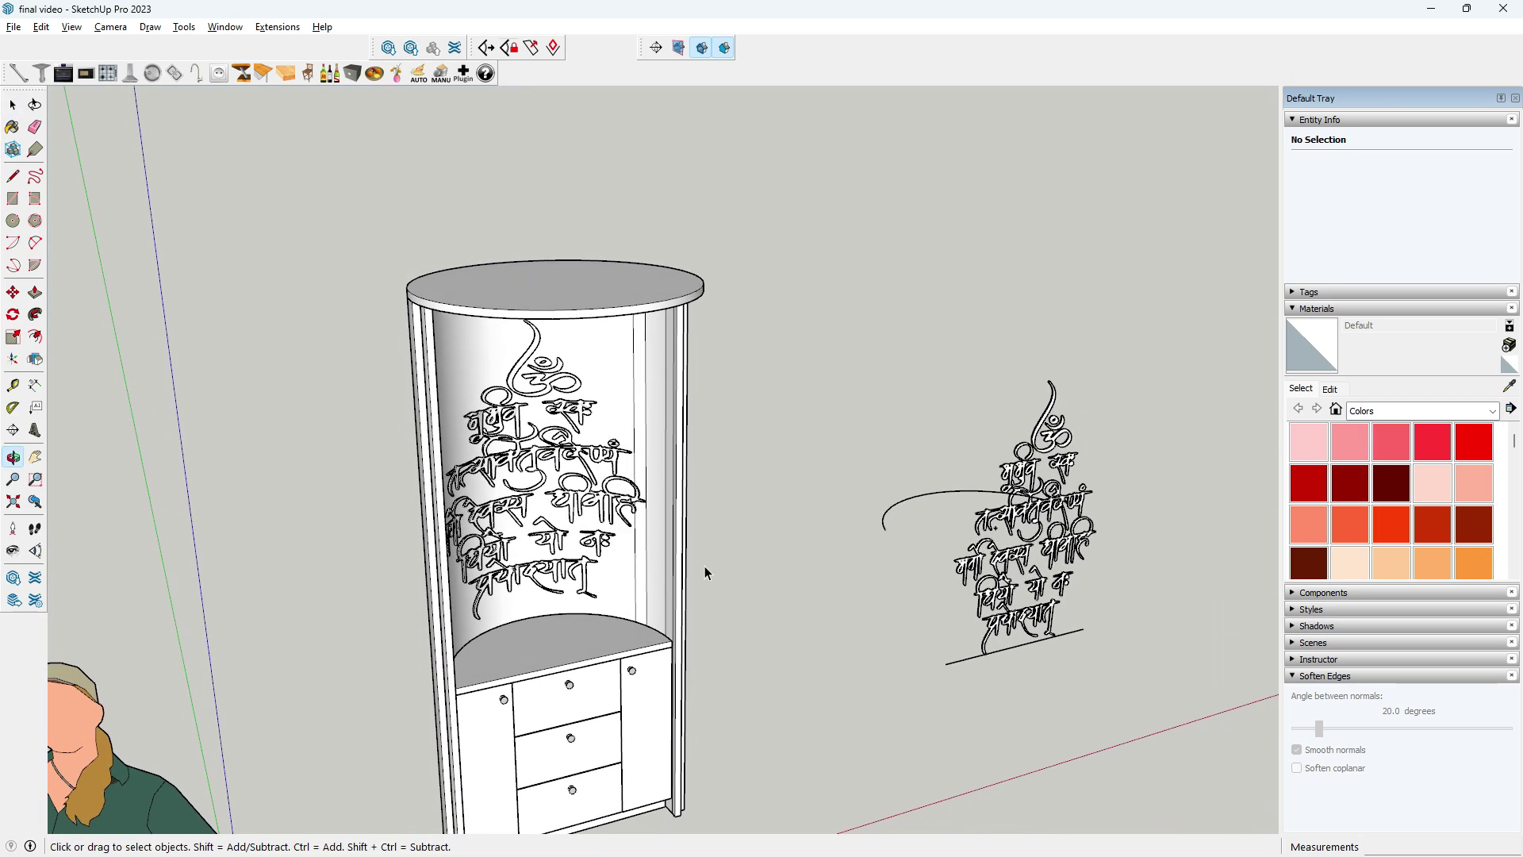
pyautogui.scroll(5, 614, 572)
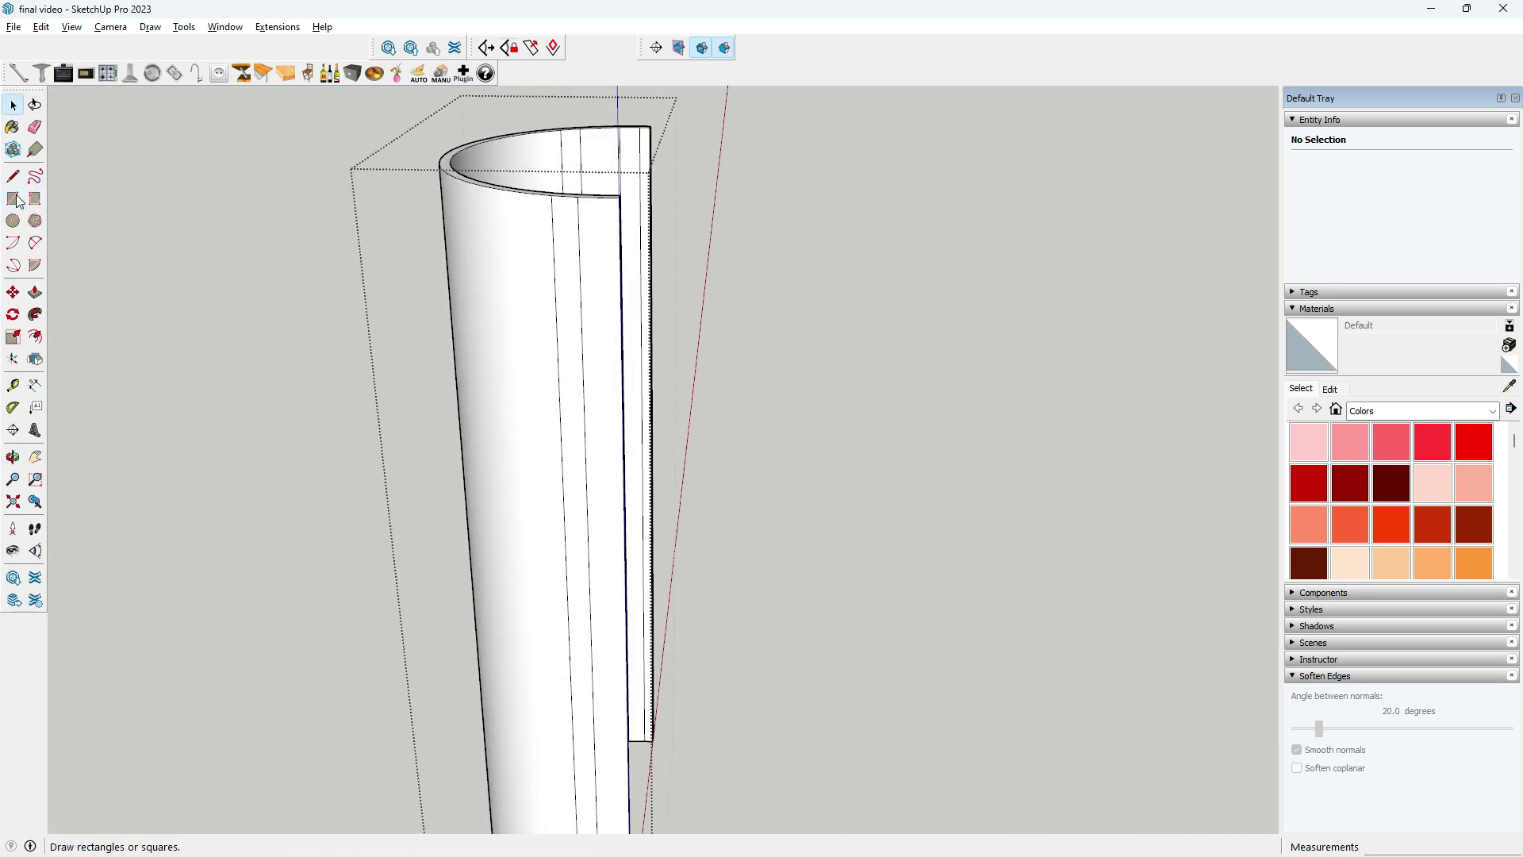
# - Inset the narrow strip face's outline and try moving the inset's top edge
pyautogui.press('f')
pyautogui.click(554, 309)
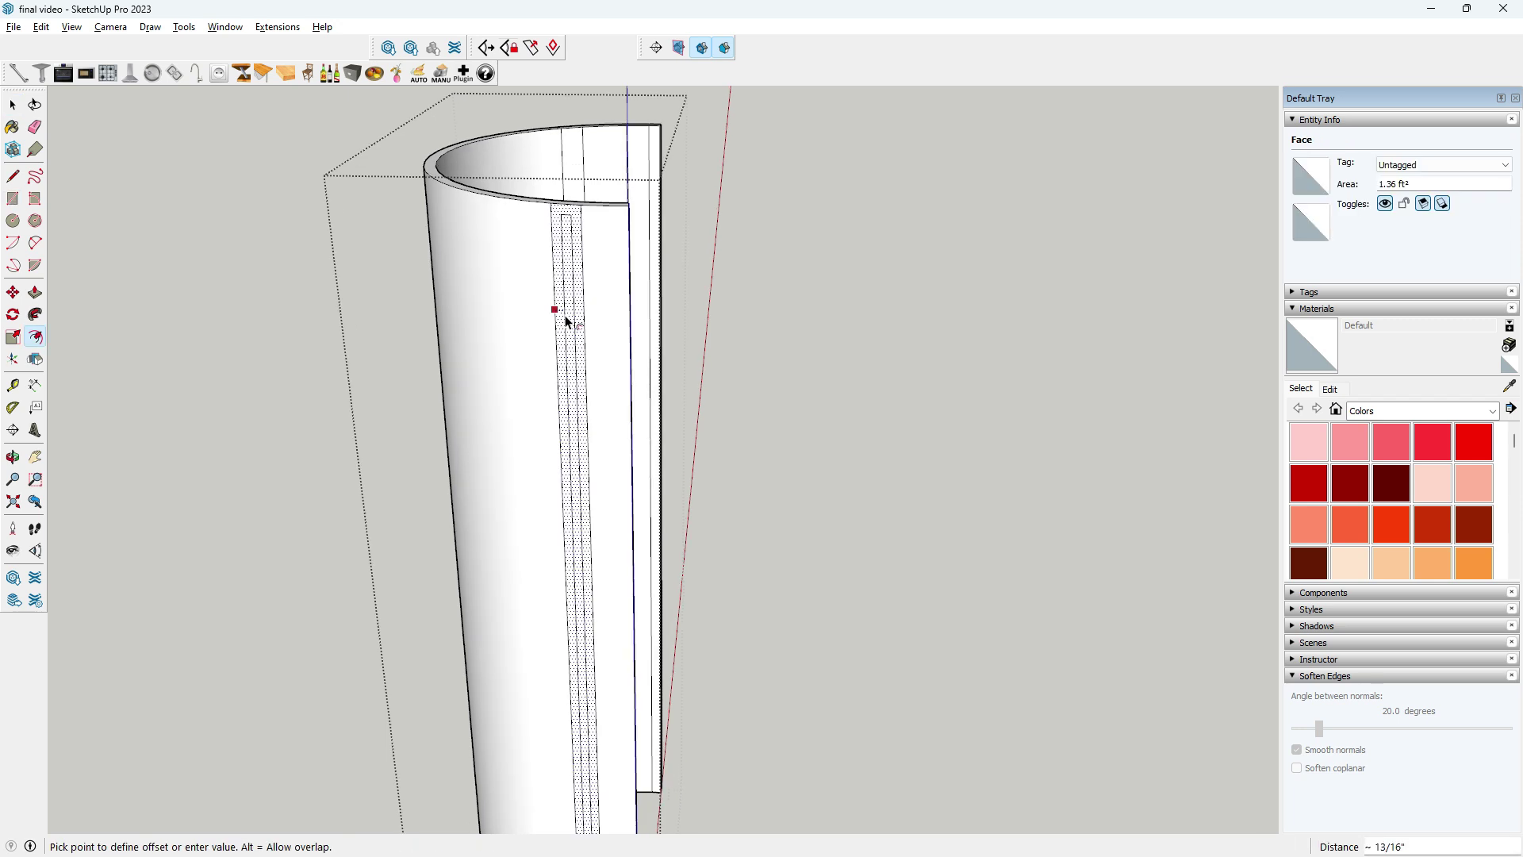
pyautogui.click(566, 319)
pyautogui.click(13, 104)
pyautogui.scroll(2, 589, 214)
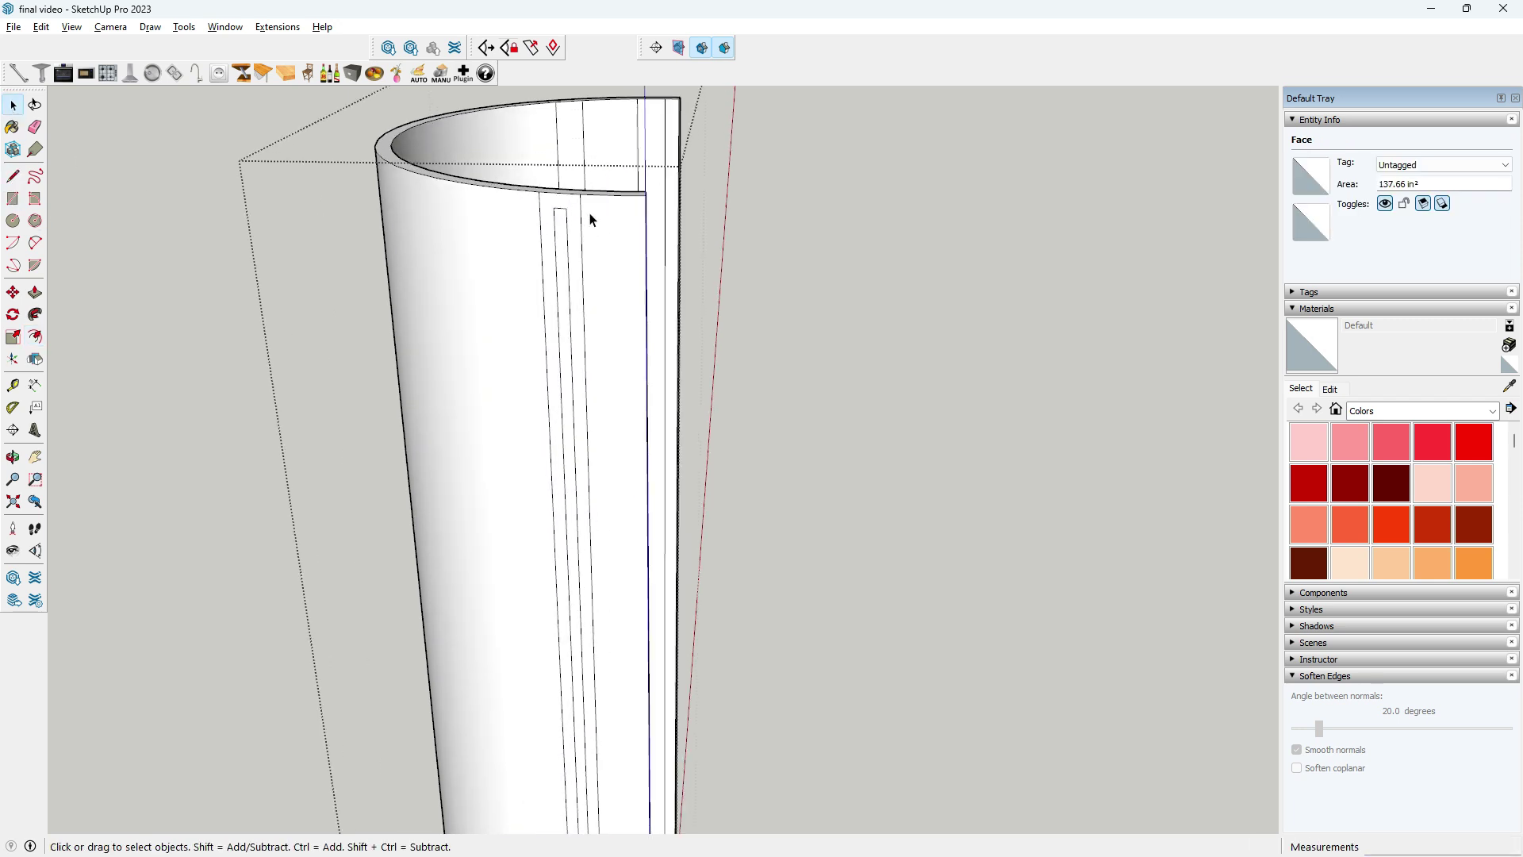
pyautogui.scroll(2, 555, 220)
pyautogui.click(556, 213)
pyautogui.press('m')
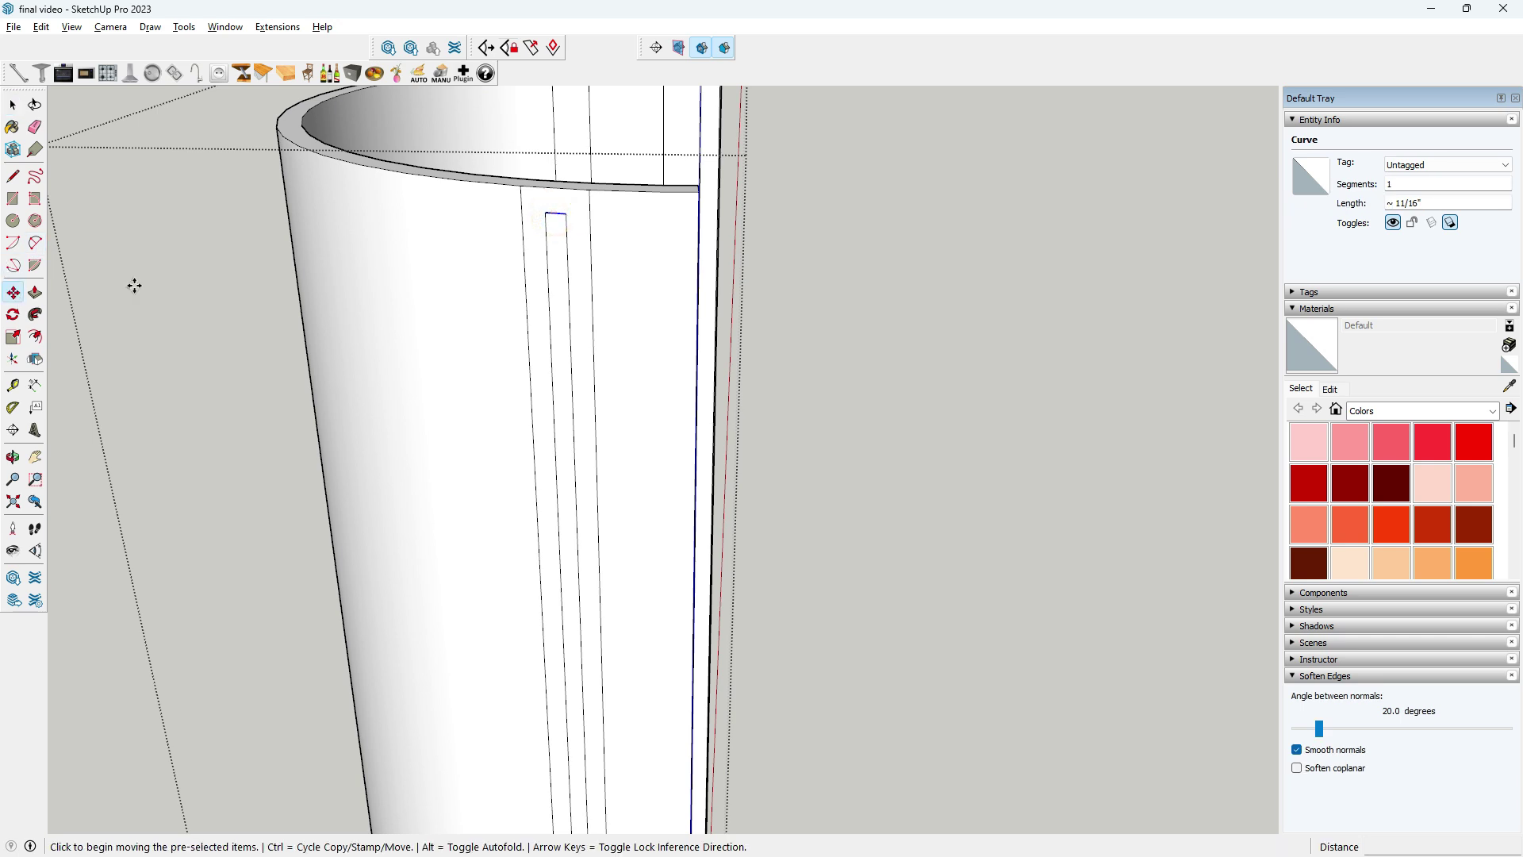
pyautogui.click(595, 234)
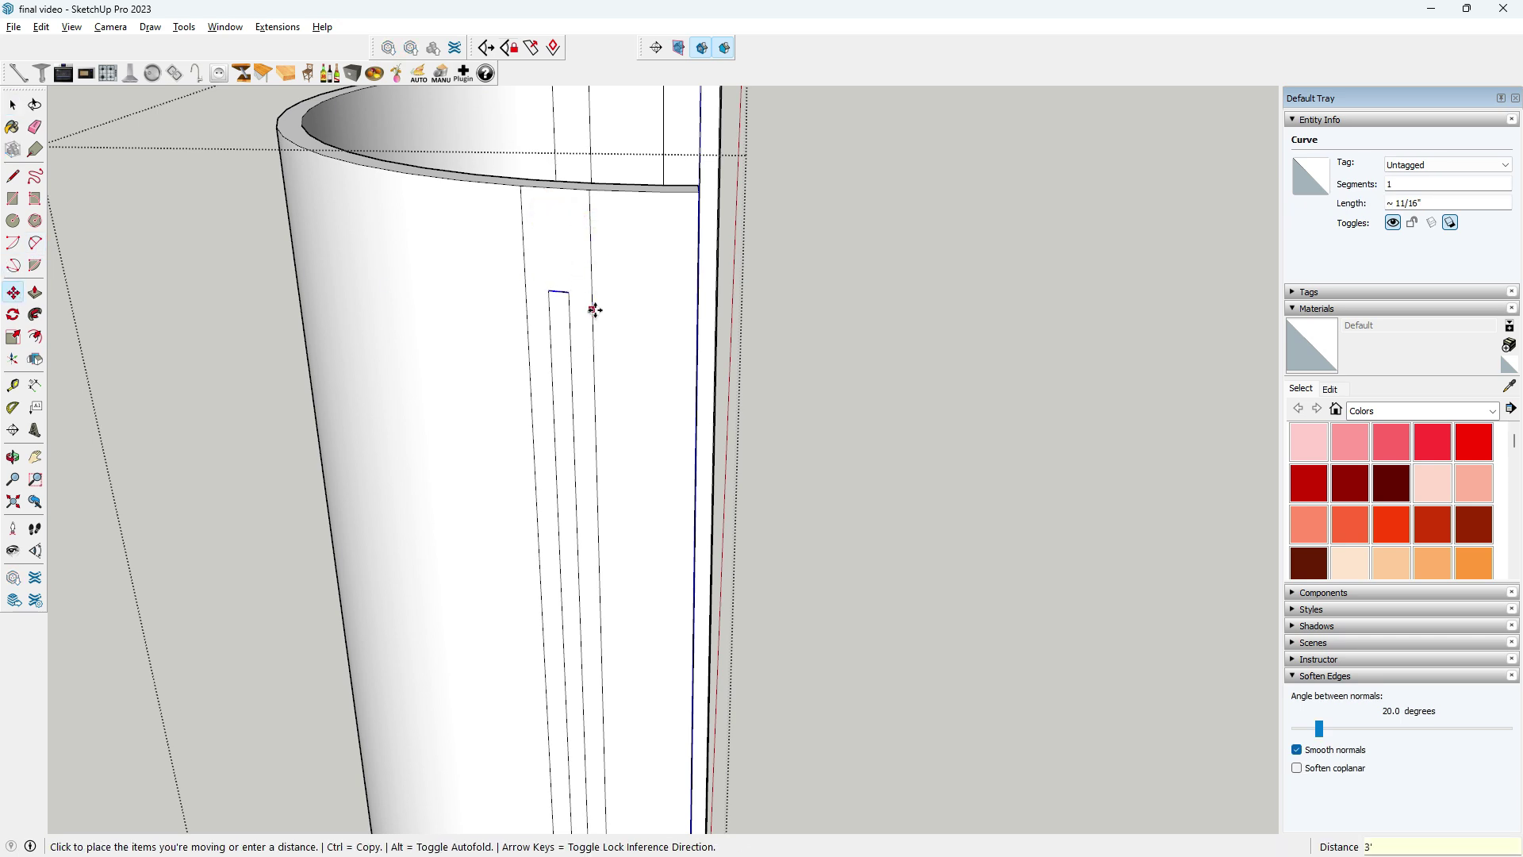
pyautogui.press('Escape')
# - Shift the inset slot's end edge by a typed distance, then clear the selection
pyautogui.scroll(-3, 497, 249)
pyautogui.scroll(-2, 511, 299)
pyautogui.scroll(1, 538, 540)
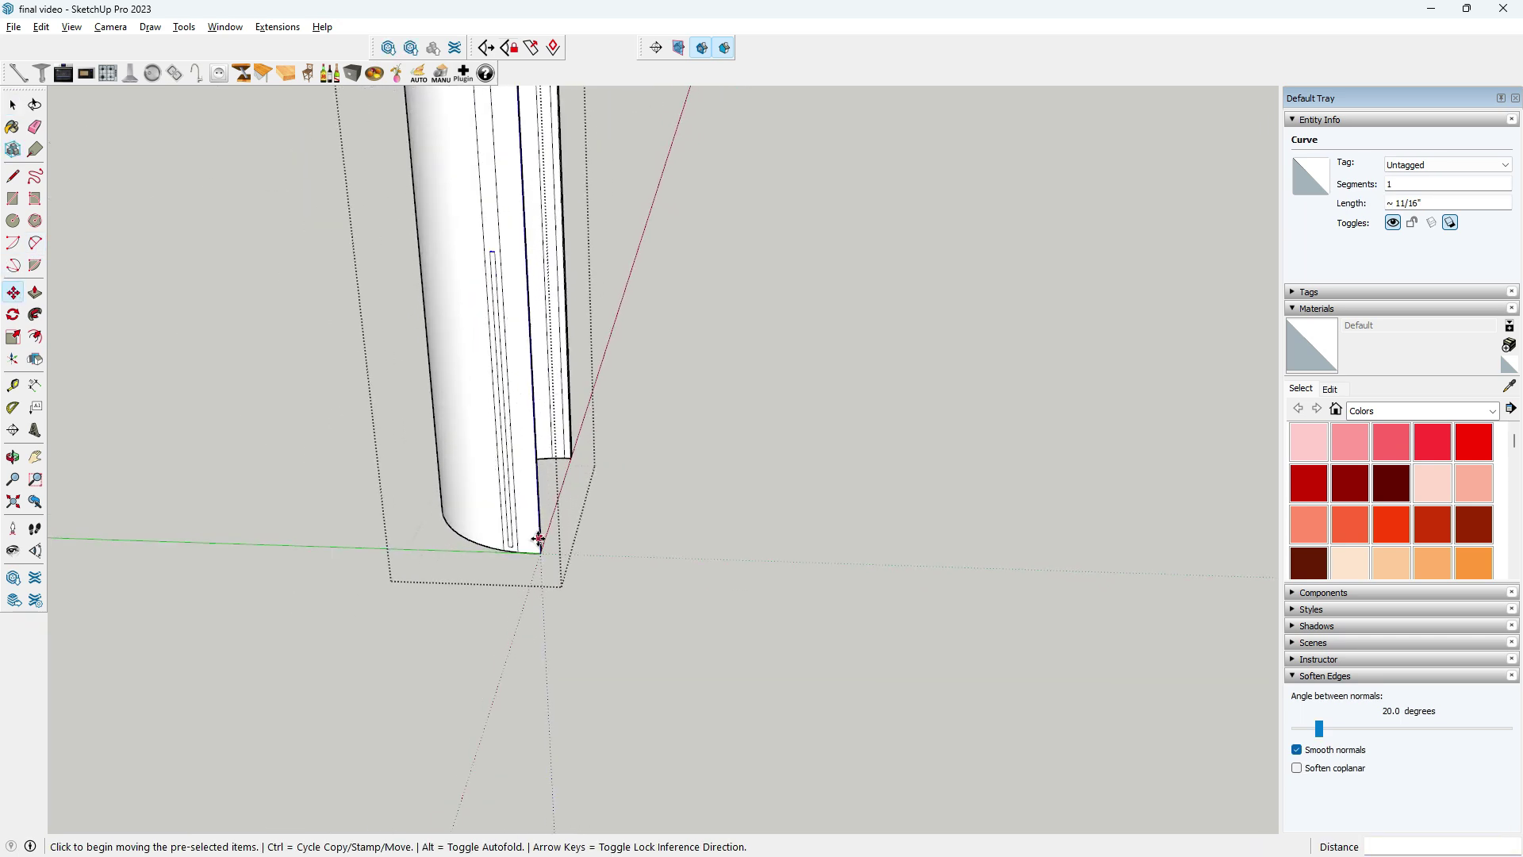
pyautogui.scroll(2, 539, 539)
pyautogui.scroll(2, 486, 551)
pyautogui.scroll(2, 480, 551)
pyautogui.click(490, 552)
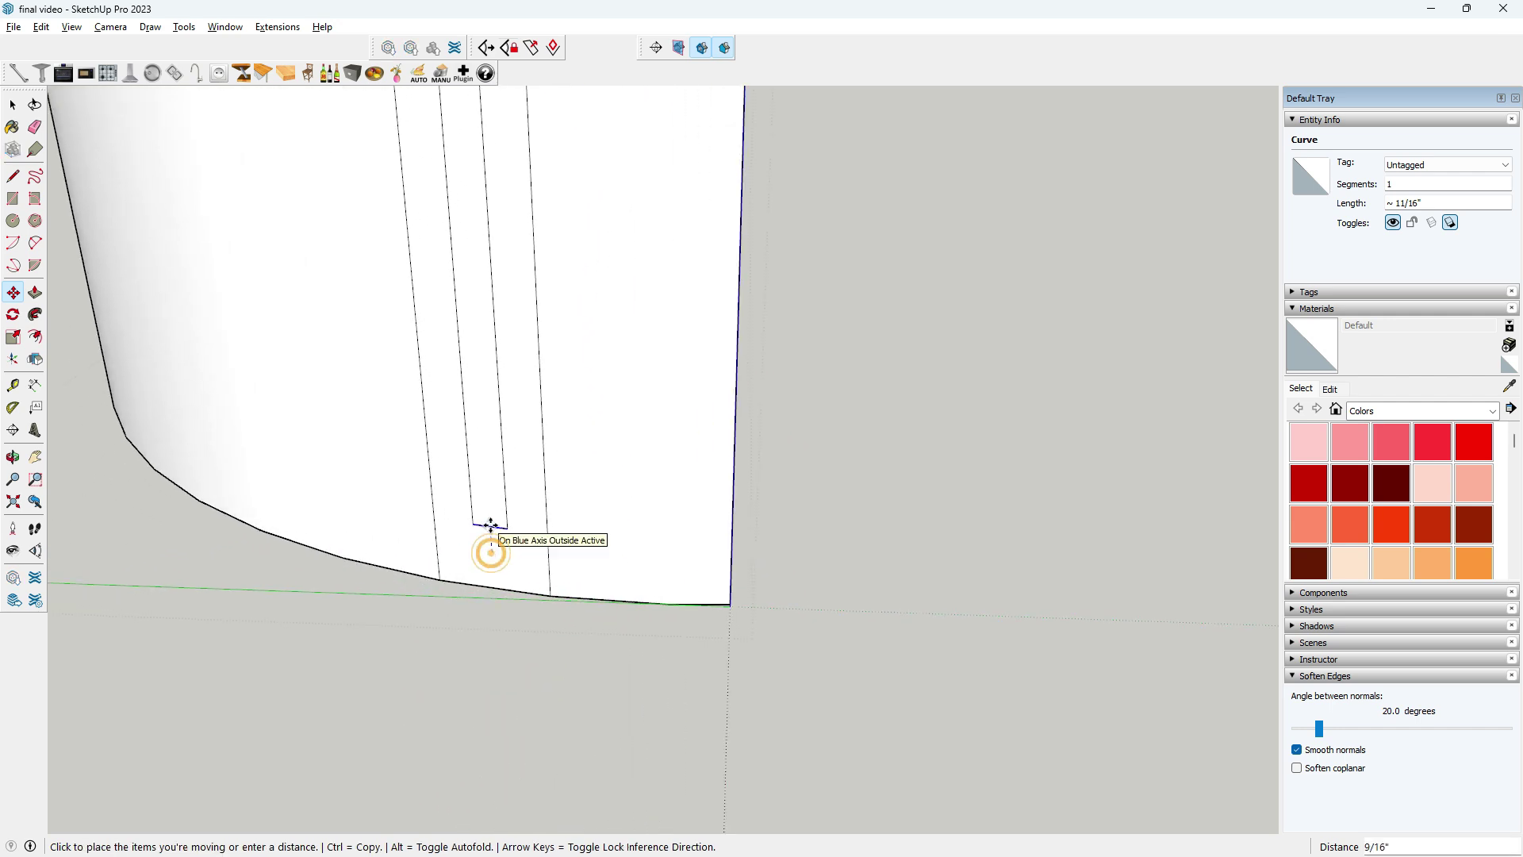
pyautogui.scroll(-2, 492, 536)
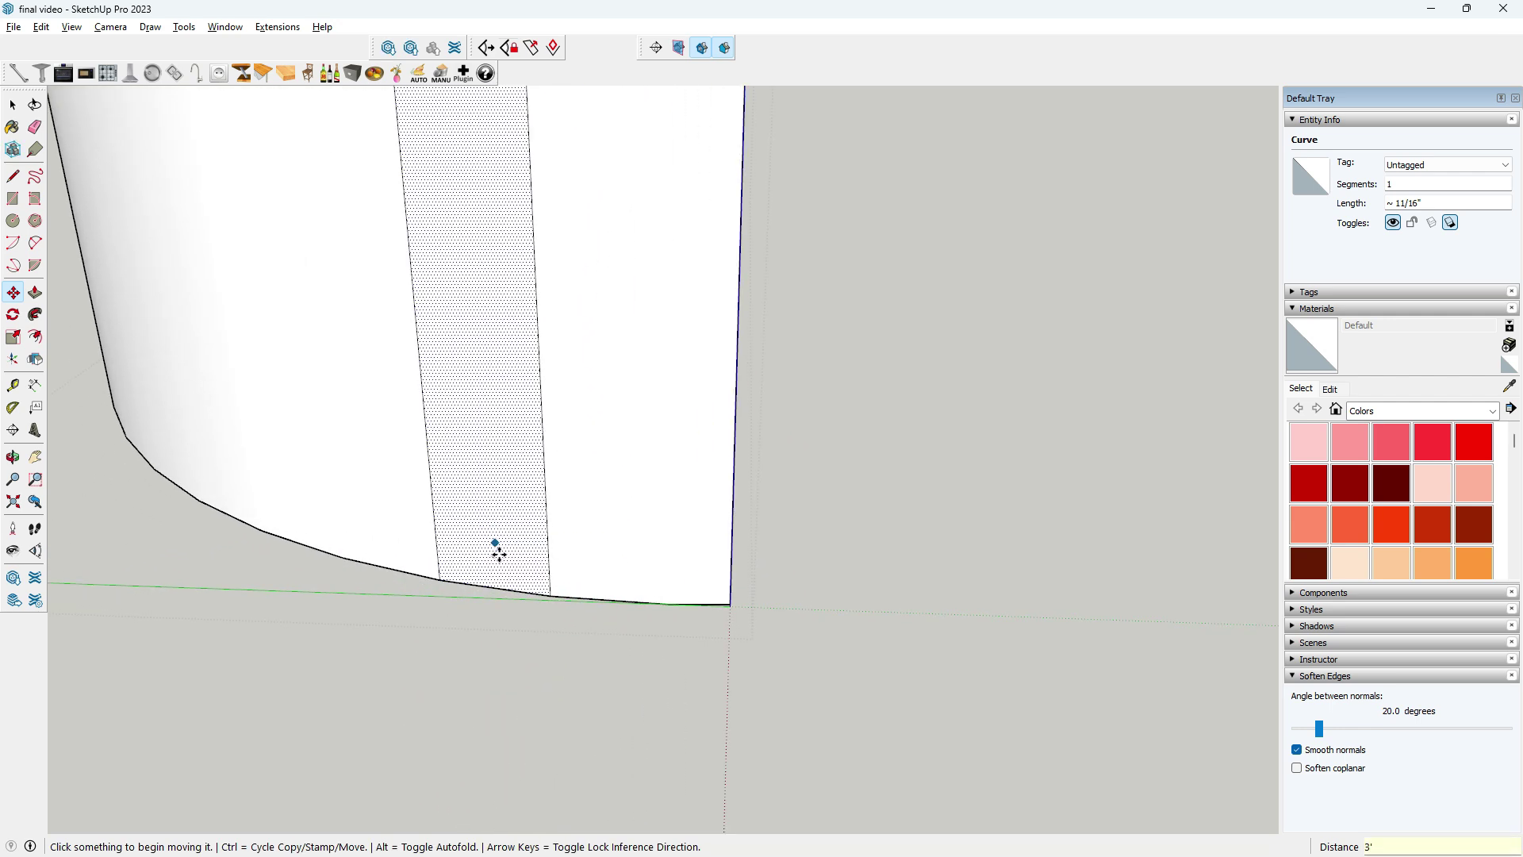
pyautogui.scroll(-3, 516, 603)
pyautogui.moveTo(538, 666)
pyautogui.mouseDown(button='middle')
pyautogui.moveTo(545, 691)
pyautogui.moveTo(520, 316)
pyautogui.mouseUp(button='middle')
pyautogui.scroll(3, 518, 357)
pyautogui.click(520, 316)
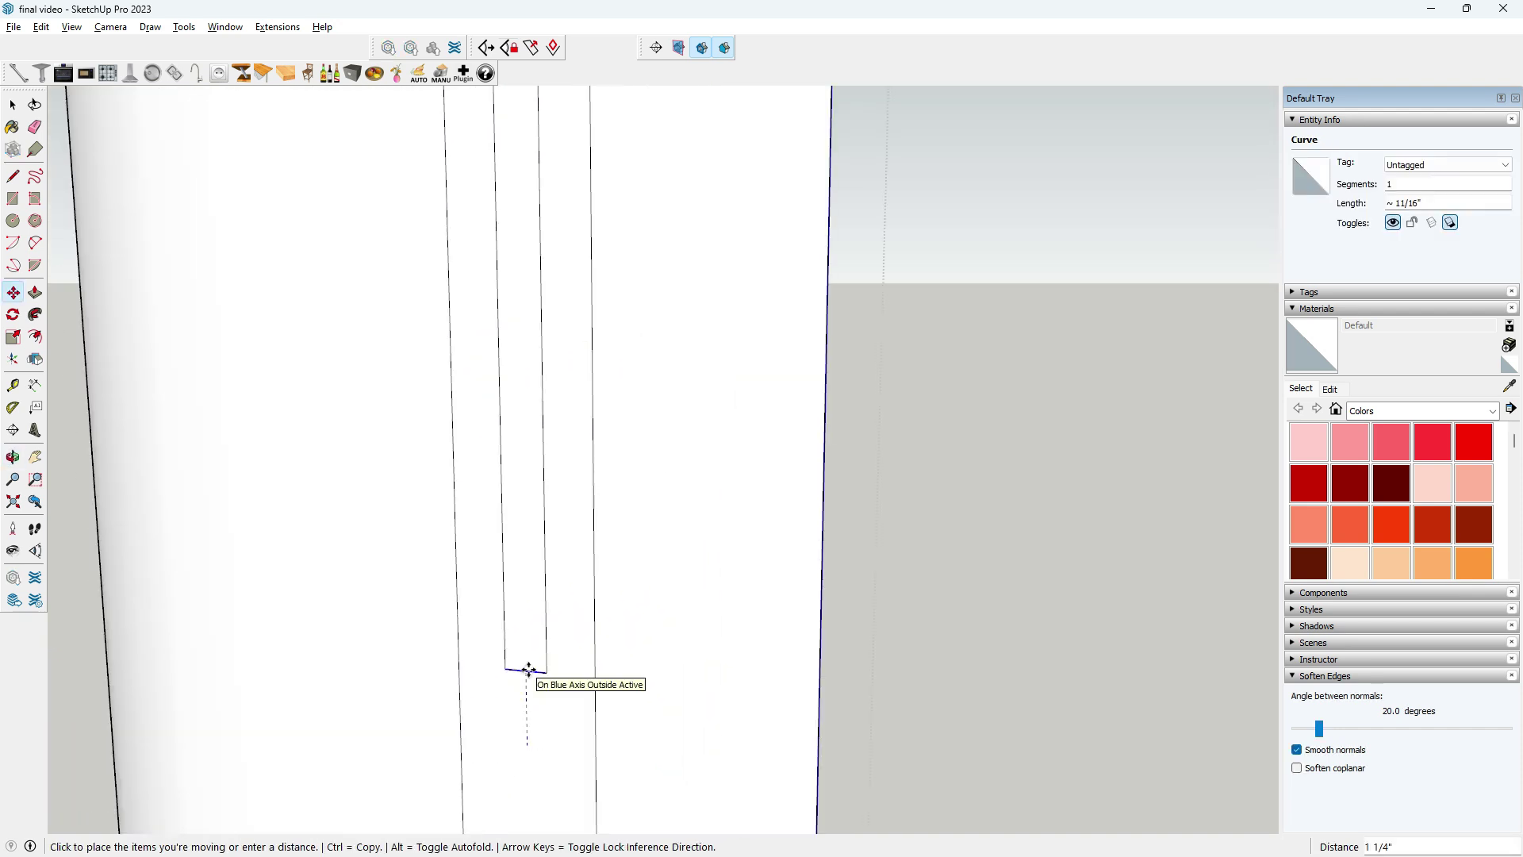
pyautogui.press('Return')
pyautogui.scroll(3, 530, 682)
pyautogui.moveTo(534, 684)
pyautogui.mouseDown(button='middle')
pyautogui.moveTo(442, 640)
pyautogui.moveTo(357, 676)
pyautogui.moveTo(469, 595)
pyautogui.mouseUp(button='middle')
pyautogui.scroll(-5, 468, 627)
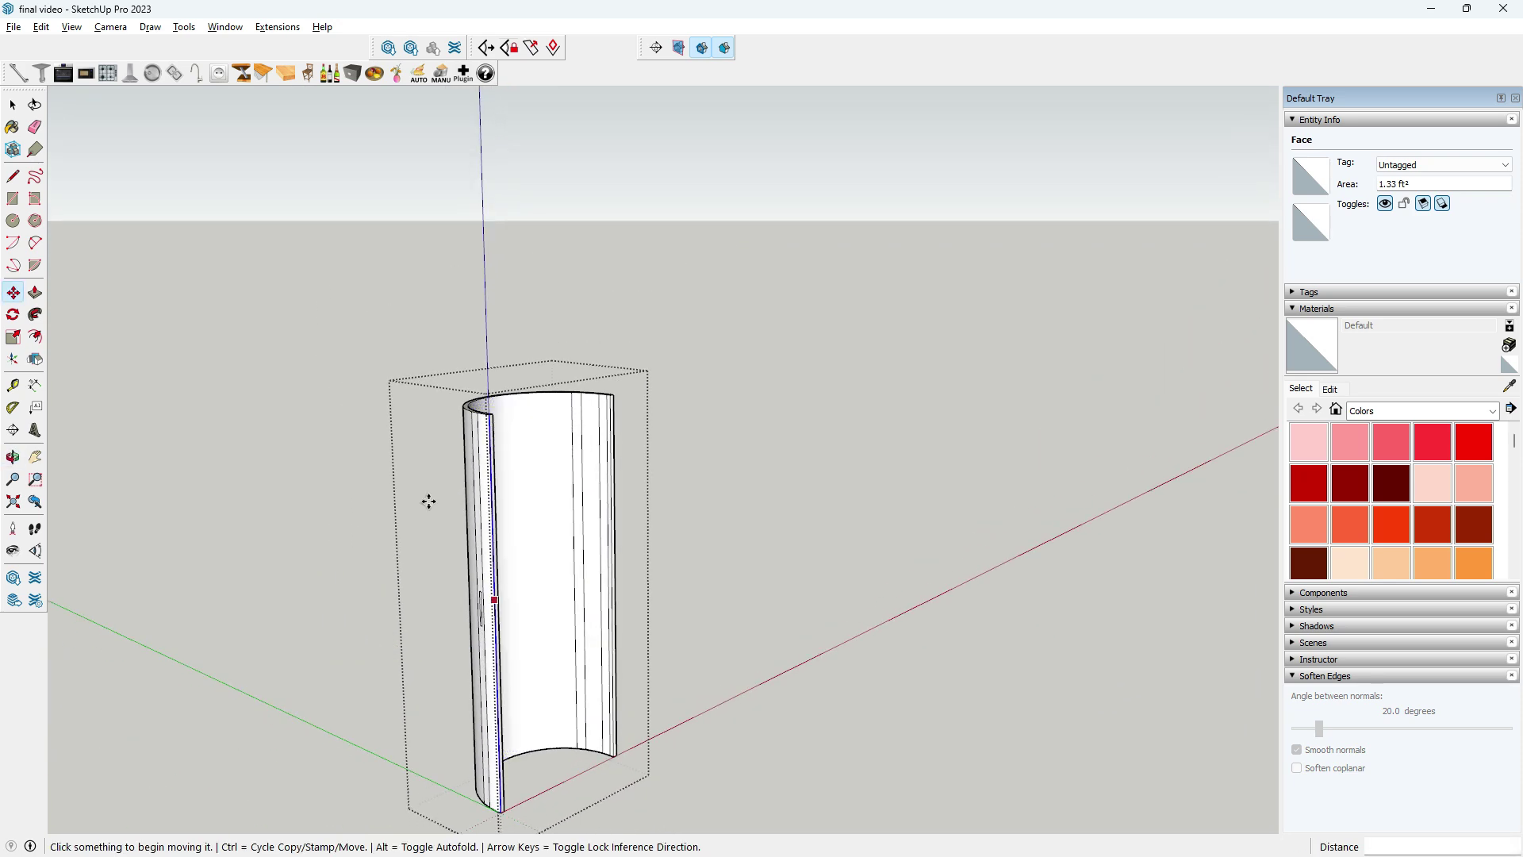
pyautogui.click(12, 103)
# - Inset an outline on the curved back panel's edge face
pyautogui.moveTo(150, 255)
pyautogui.mouseDown(button='middle')
pyautogui.moveTo(251, 587)
pyautogui.moveTo(339, 571)
pyautogui.moveTo(513, 455)
pyautogui.moveTo(354, 527)
pyautogui.moveTo(401, 415)
pyautogui.moveTo(262, 454)
pyautogui.moveTo(198, 415)
pyautogui.mouseUp(button='middle')
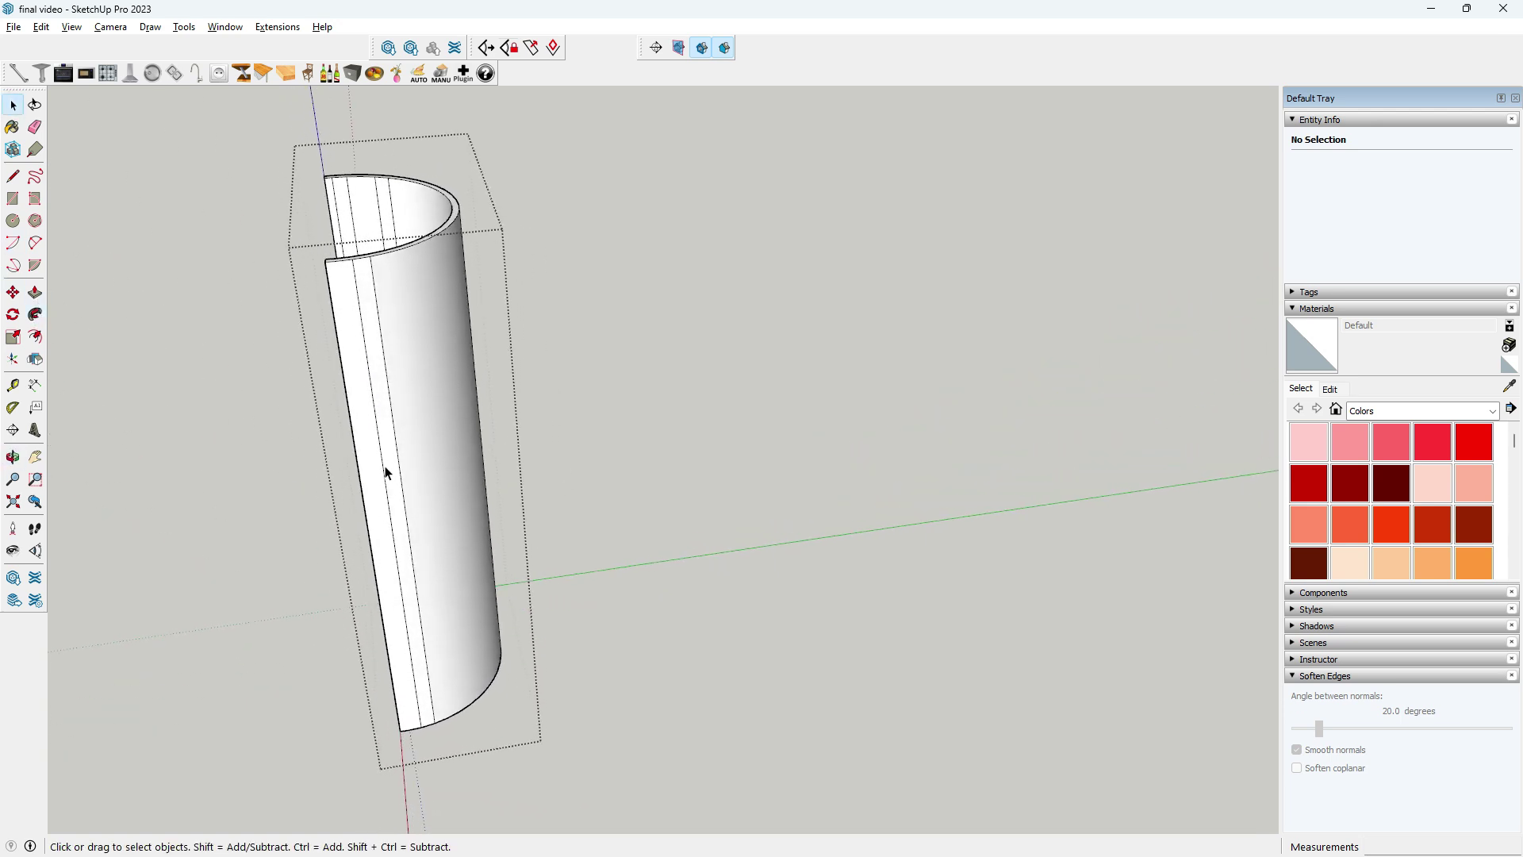
pyautogui.moveTo(345, 495); pyautogui.dragTo(343, 374, button='middle')
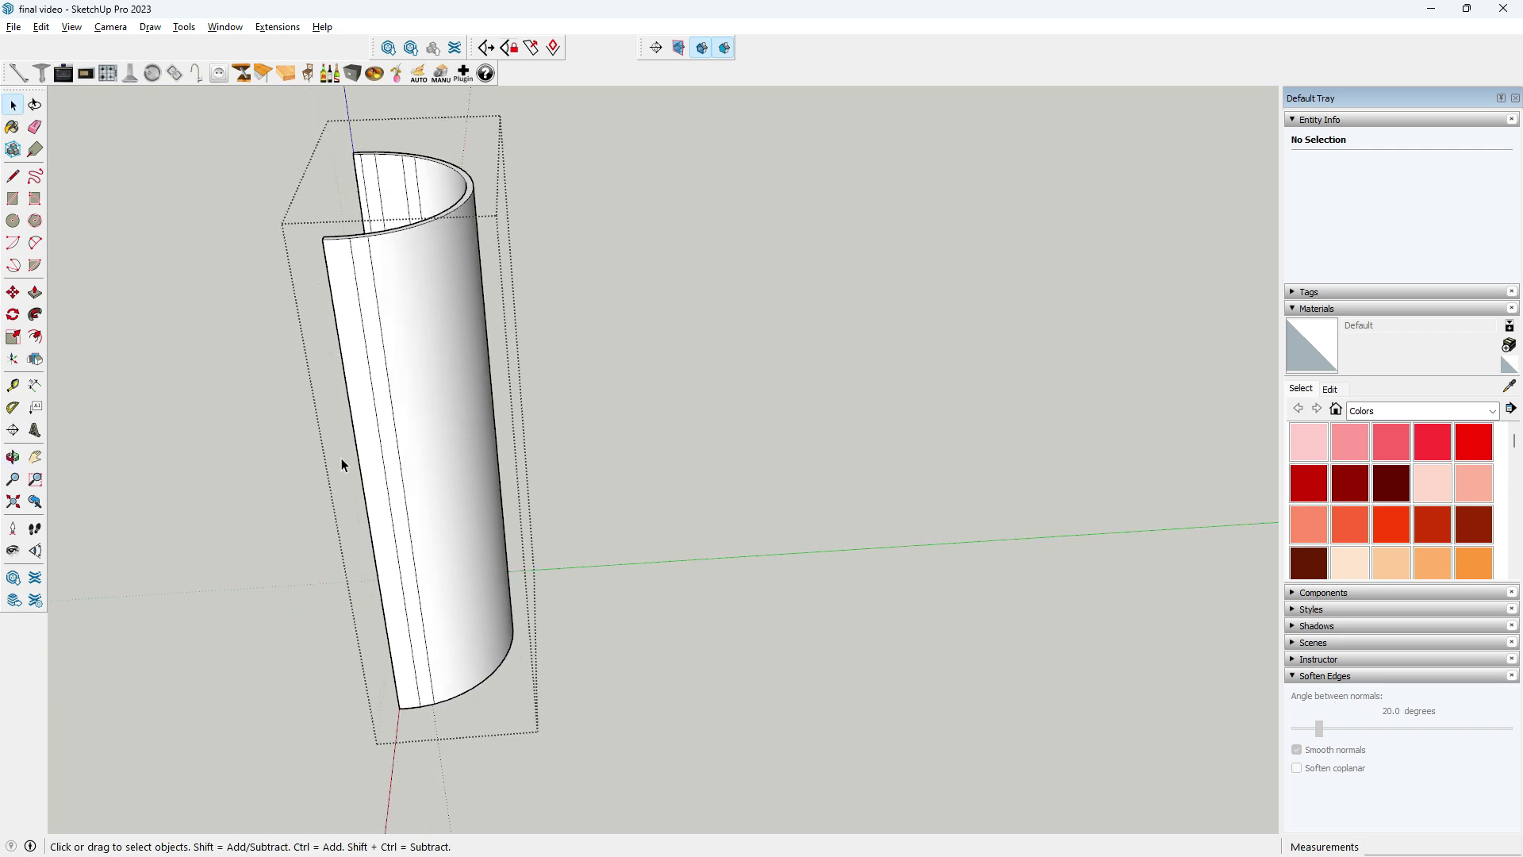
pyautogui.moveTo(206, 389)
pyautogui.mouseDown(button='middle')
pyautogui.moveTo(670, 431)
pyautogui.moveTo(364, 432)
pyautogui.moveTo(252, 478)
pyautogui.mouseUp(button='middle')
pyautogui.scroll(2, 364, 431)
pyautogui.scroll(3, 309, 467)
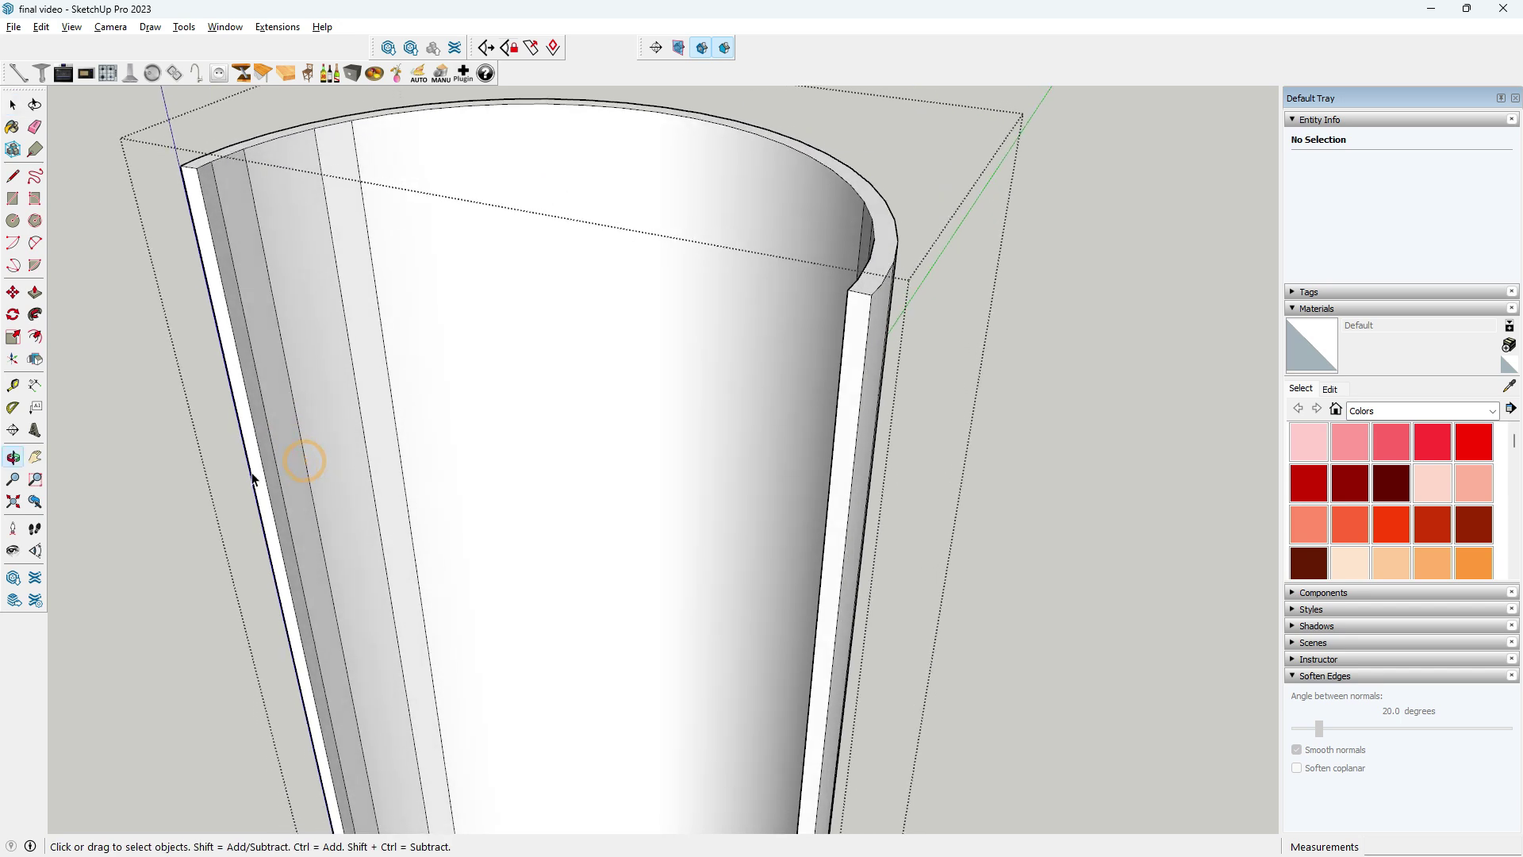
pyautogui.click(35, 337)
pyautogui.click(289, 354)
pyautogui.write('13/16')
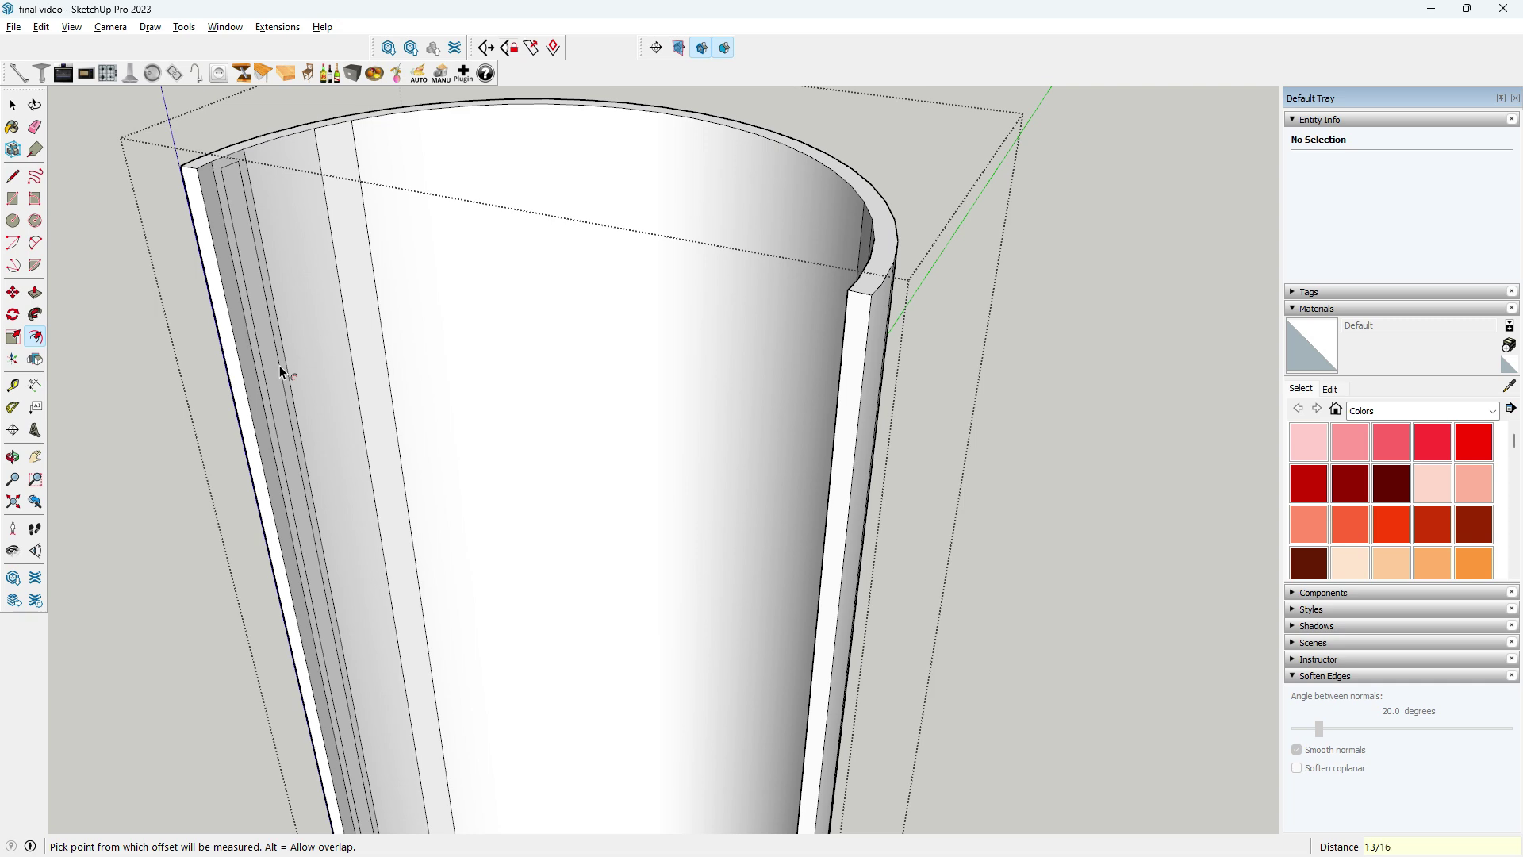
pyautogui.click(279, 365)
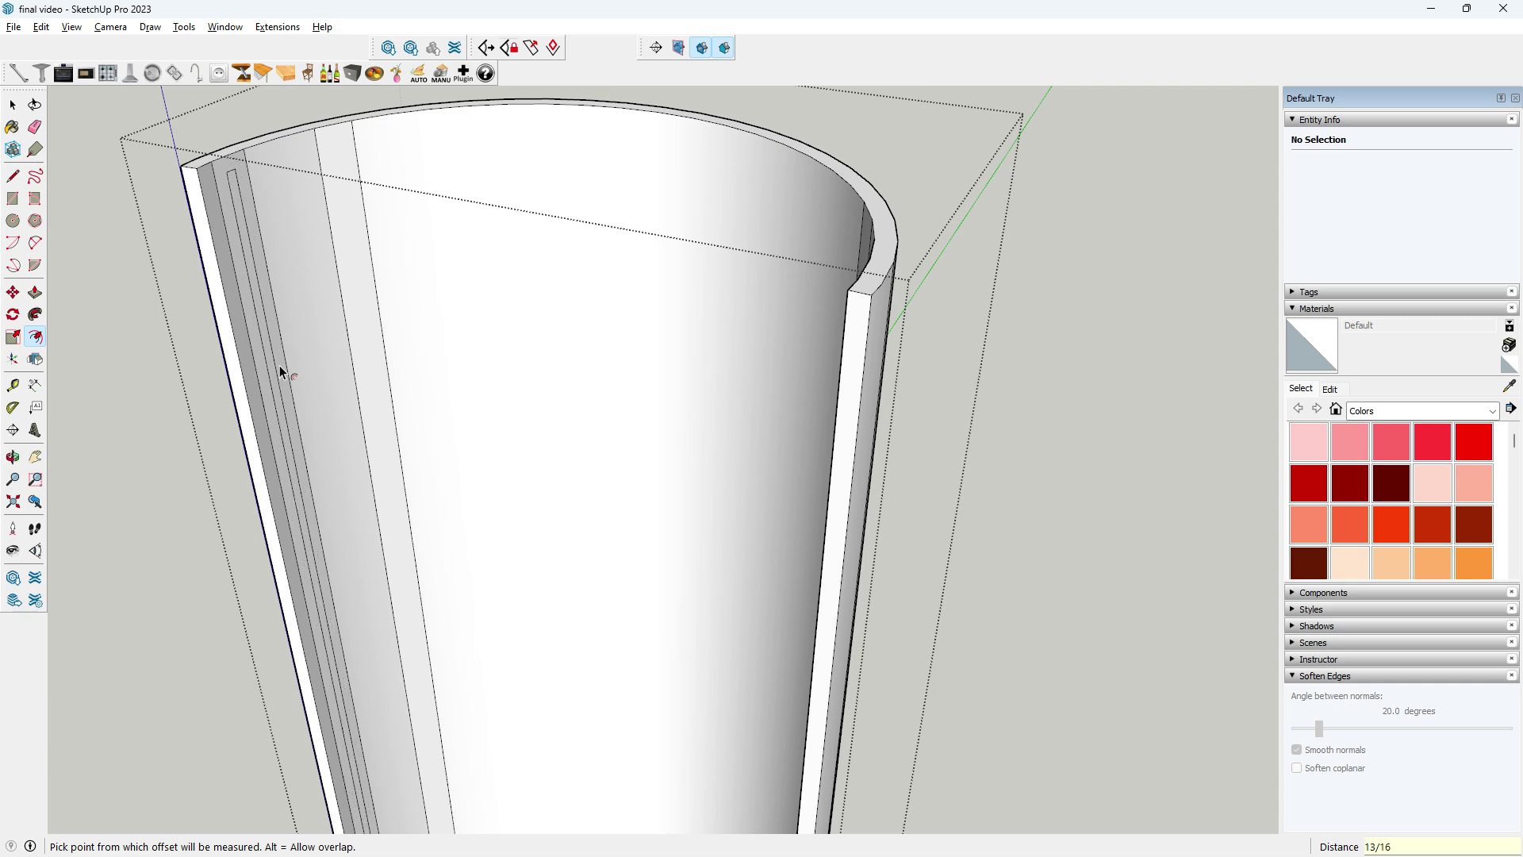
# - Lower the inset's top edge by 3/4 inch
pyautogui.click(13, 292)
pyautogui.scroll(-2, 217, 353)
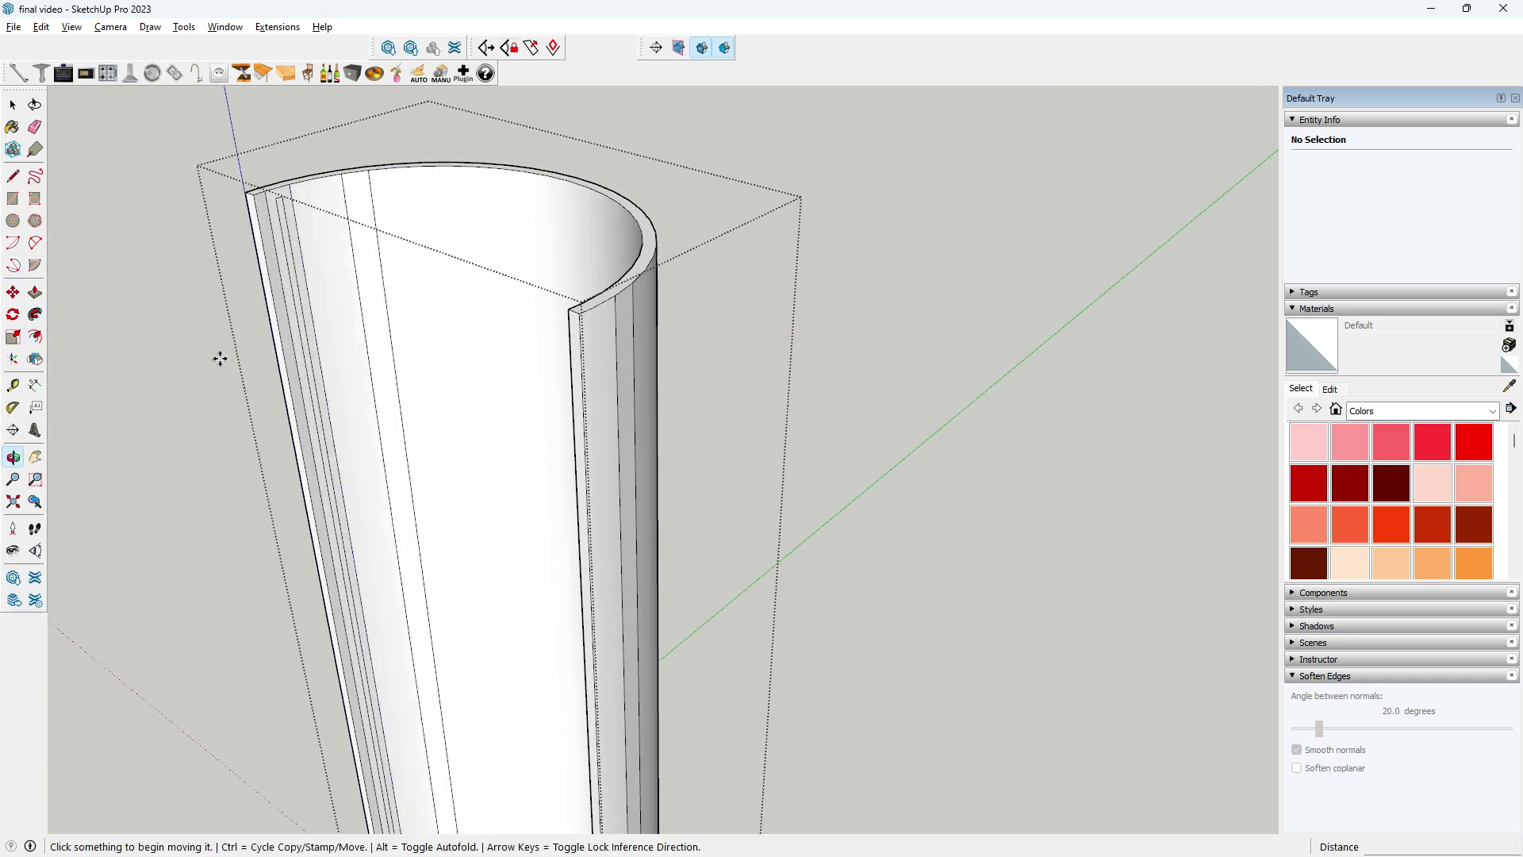
pyautogui.scroll(5, 287, 179)
pyautogui.scroll(1, 288, 179)
pyautogui.click(284, 171)
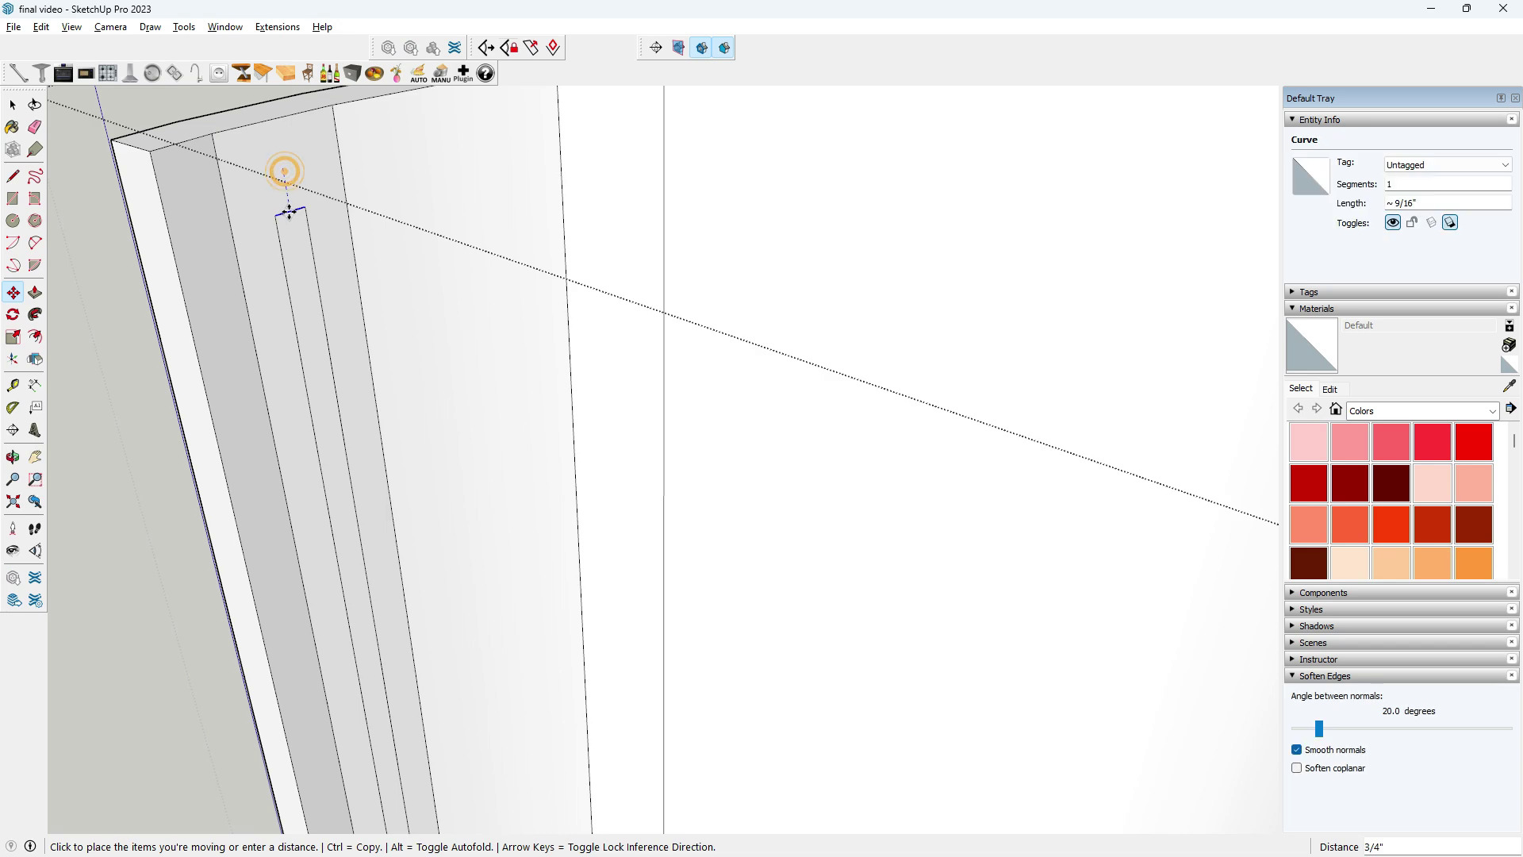
pyautogui.click(289, 211)
# - Raise the inset's bottom edge to shorten it into a short slot
pyautogui.scroll(-3, 340, 211)
pyautogui.scroll(-3, 367, 214)
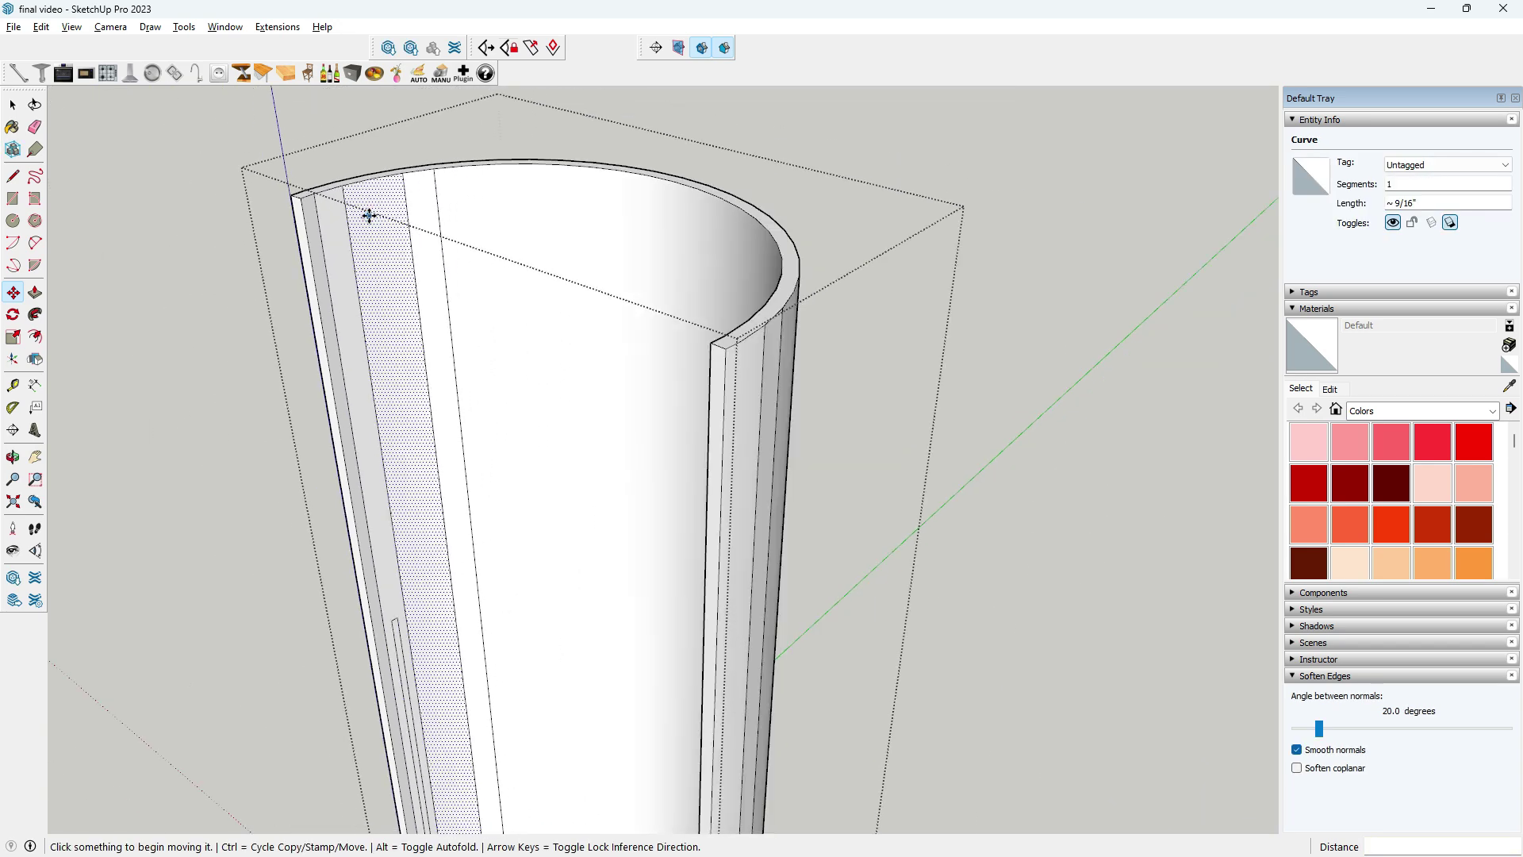
pyautogui.scroll(-2, 392, 318)
pyautogui.scroll(2, 415, 605)
pyautogui.scroll(3, 408, 674)
pyautogui.scroll(3, 384, 714)
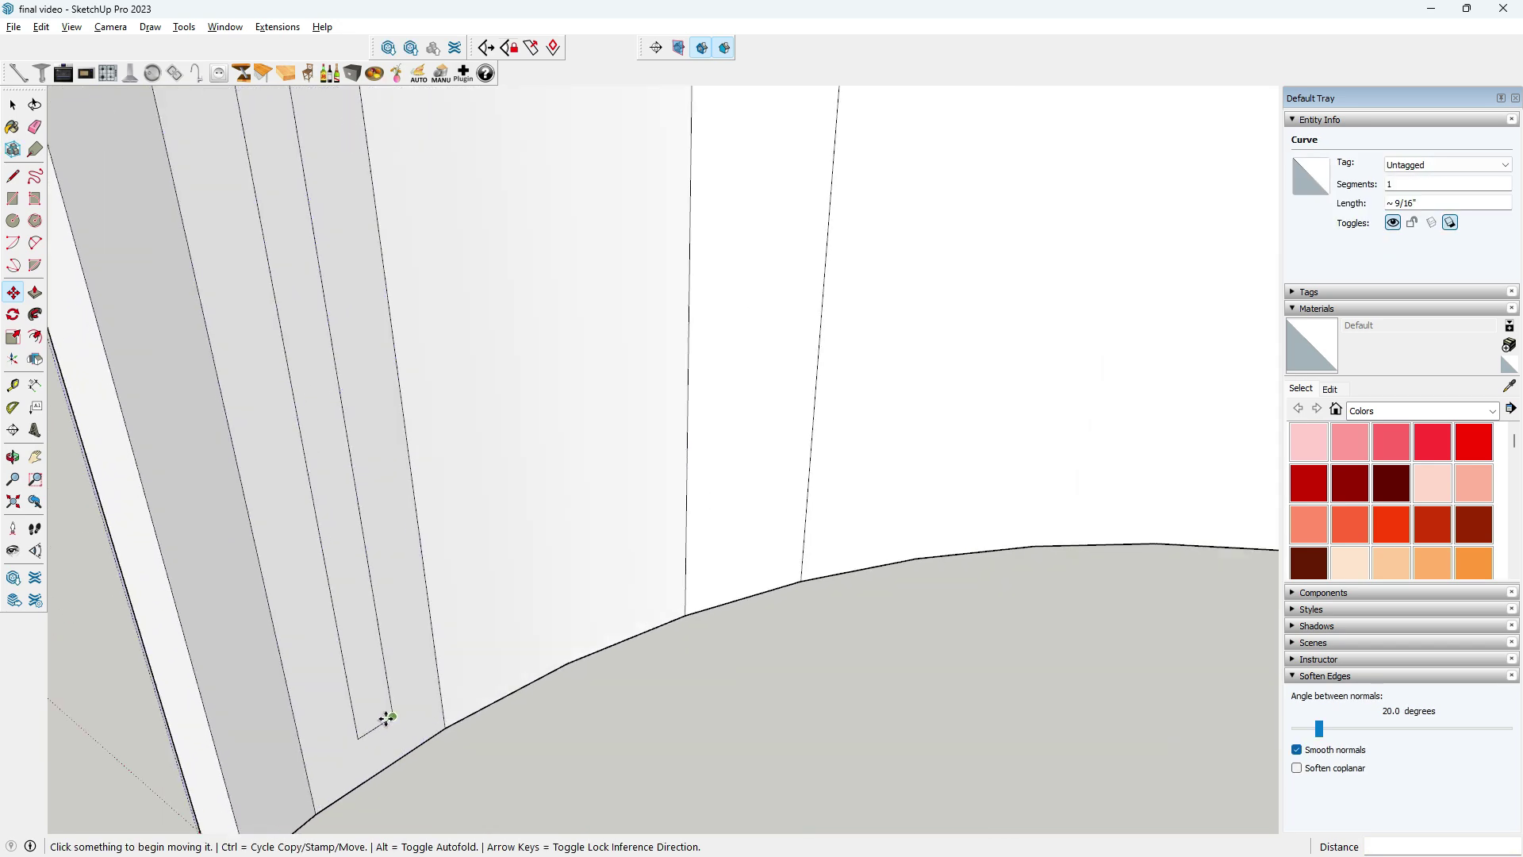
pyautogui.scroll(1, 381, 722)
pyautogui.click(381, 722)
pyautogui.write("3'3")
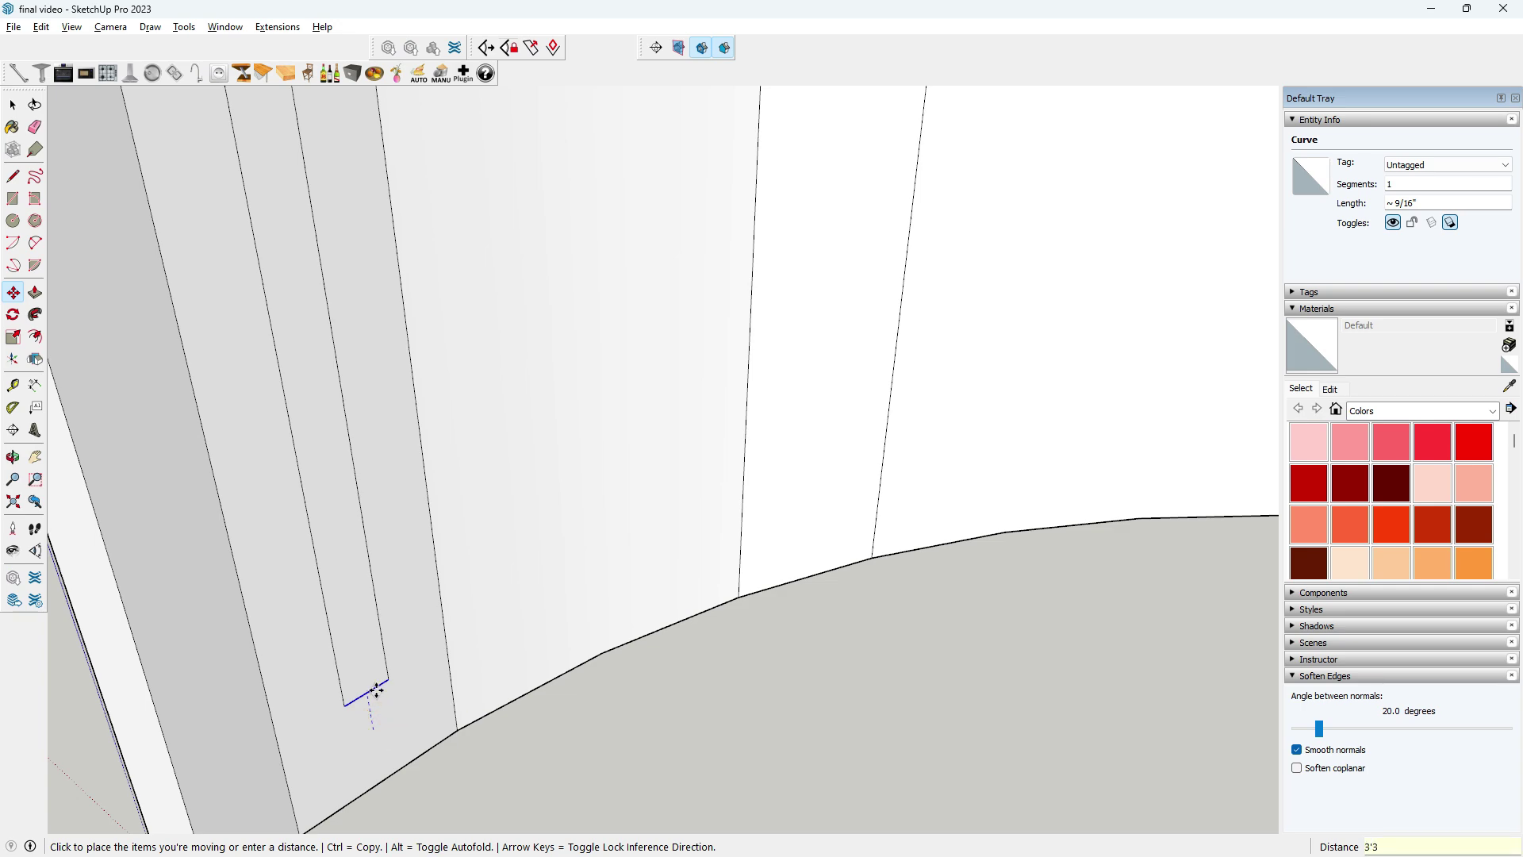
pyautogui.click(378, 691)
pyautogui.moveTo(385, 690)
pyautogui.mouseDown(button='middle')
pyautogui.moveTo(467, 653)
pyautogui.moveTo(389, 661)
pyautogui.mouseUp(button='middle')
pyautogui.scroll(-5, 388, 661)
# - Recess the slot face 3/16 inch into the panel edge
pyautogui.click(37, 294)
pyautogui.scroll(3, 363, 419)
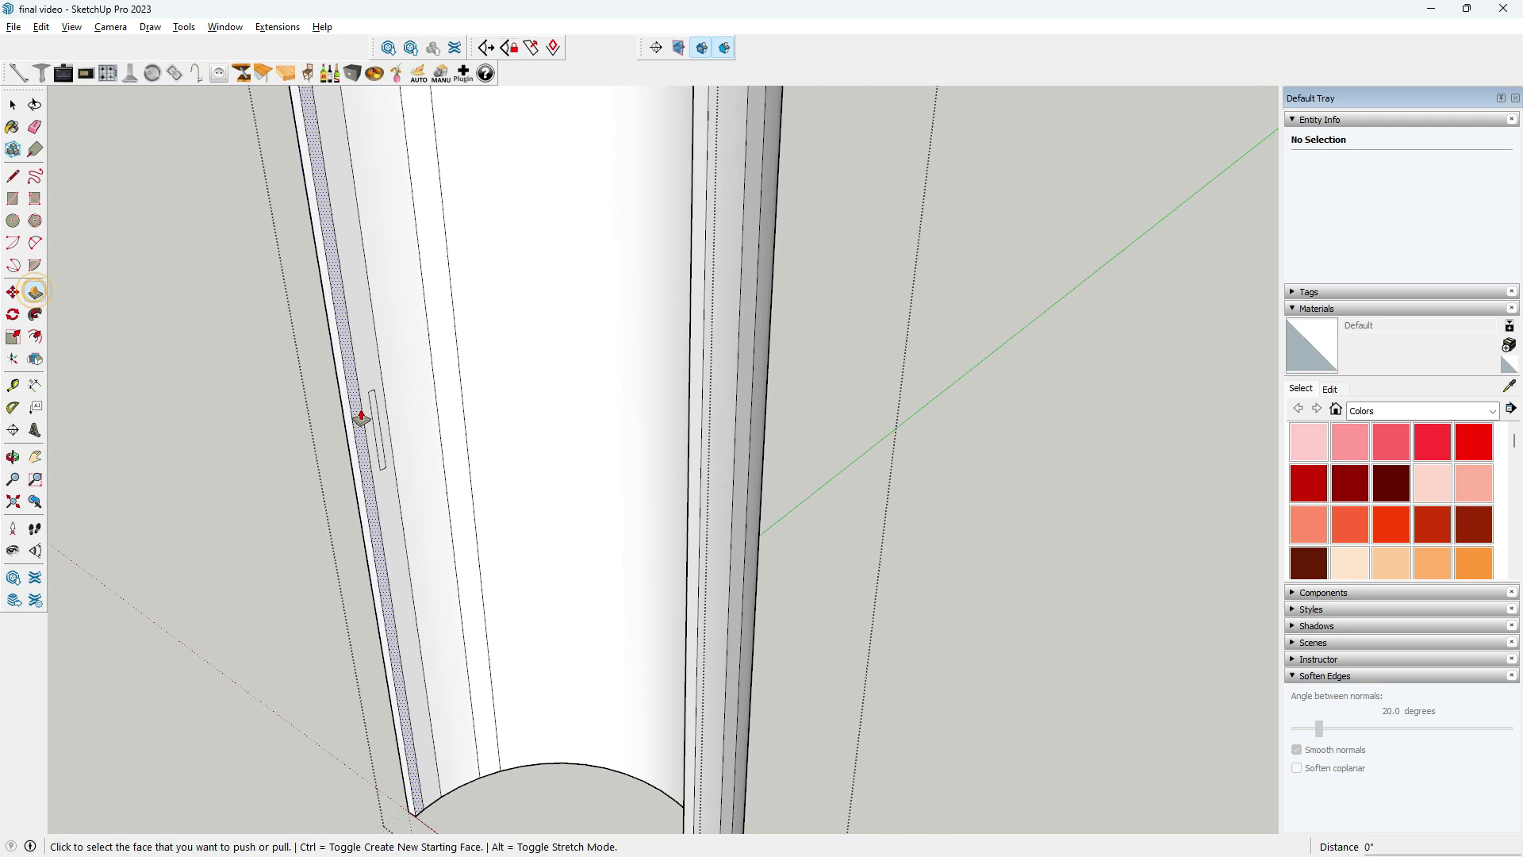
pyautogui.scroll(2, 373, 403)
pyautogui.click(373, 403)
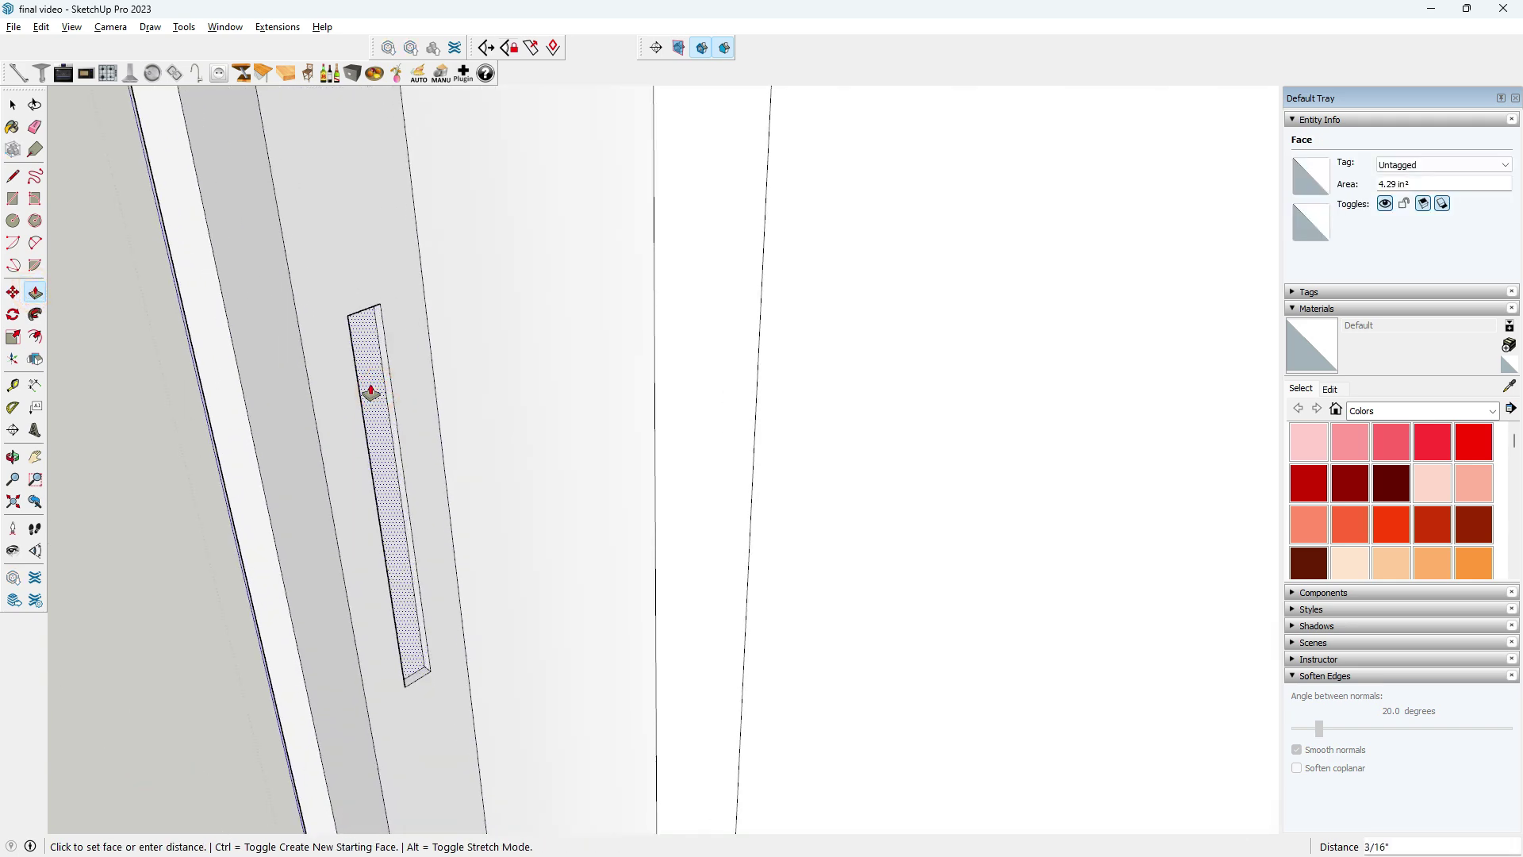
pyautogui.click(371, 392)
pyautogui.moveTo(378, 517)
pyautogui.mouseDown(button='middle')
pyautogui.moveTo(885, 487)
pyautogui.moveTo(776, 586)
pyautogui.moveTo(665, 587)
pyautogui.mouseUp(button='middle')
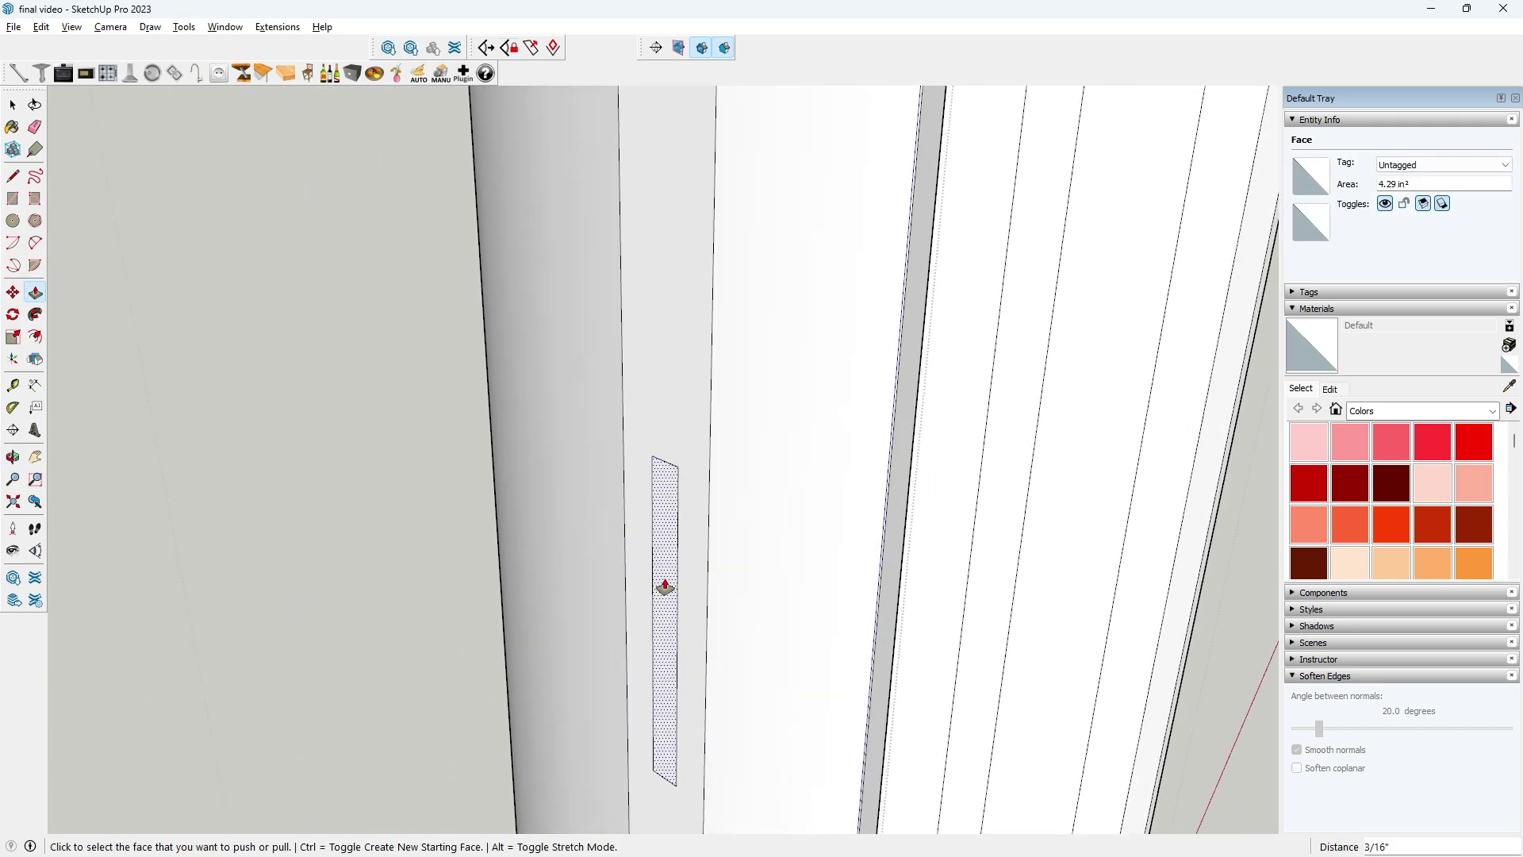
pyautogui.press('space')
pyautogui.moveTo(85, 238)
pyautogui.mouseDown(button='middle')
pyautogui.moveTo(356, 478)
pyautogui.moveTo(415, 569)
pyautogui.mouseUp(button='middle')
pyautogui.scroll(-5, 487, 518)
pyautogui.moveTo(487, 517)
pyautogui.mouseDown(button='middle')
pyautogui.moveTo(299, 598)
pyautogui.moveTo(433, 549)
pyautogui.moveTo(501, 482)
pyautogui.mouseUp(button='middle')
# - Rotate the cabinet group 180° about its base
pyautogui.scroll(3, 484, 460)
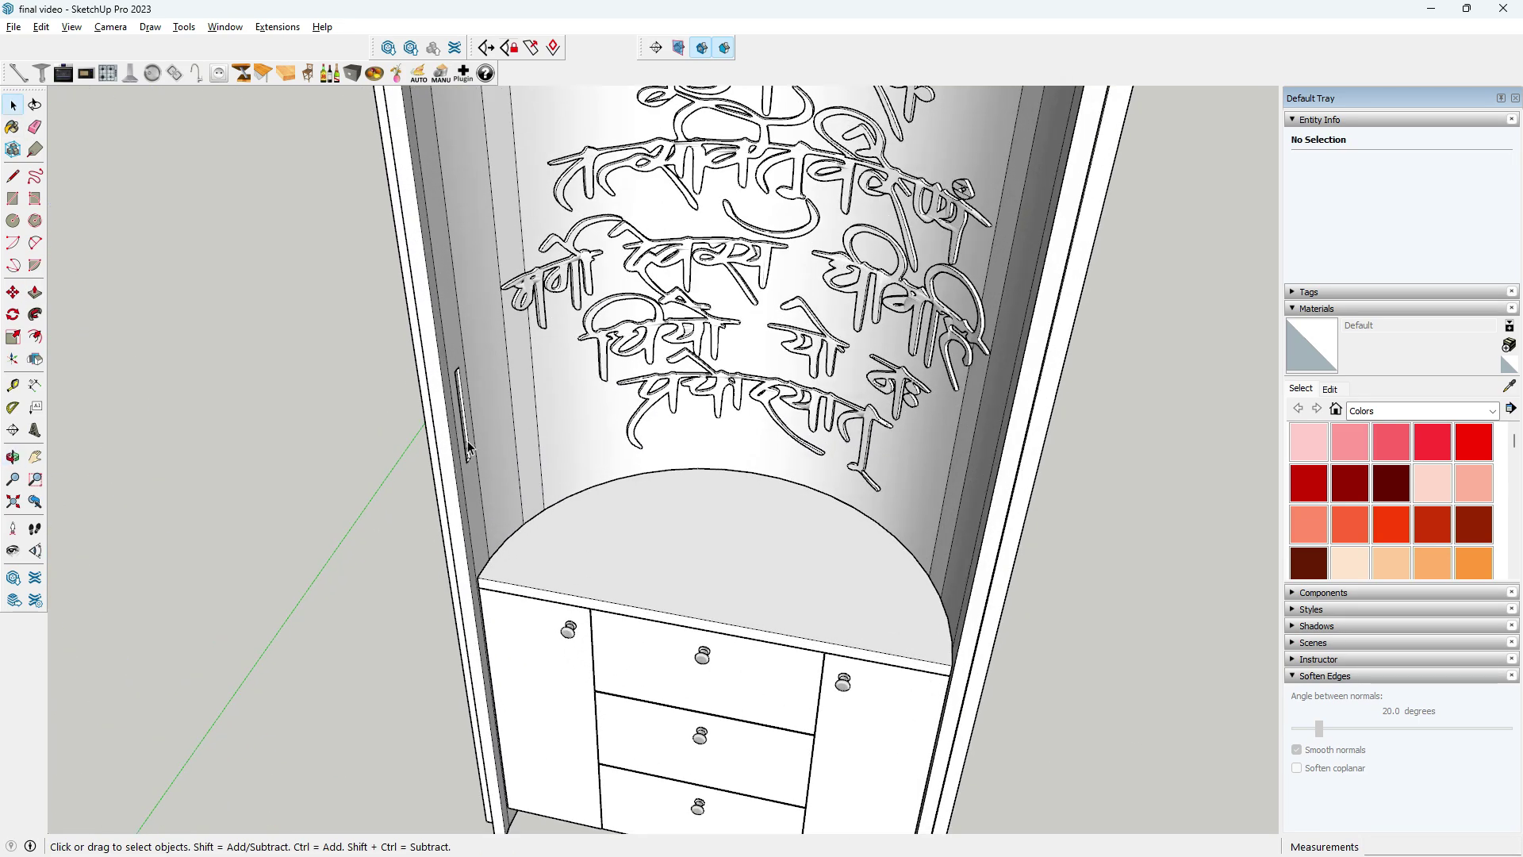
pyautogui.scroll(-3, 468, 440)
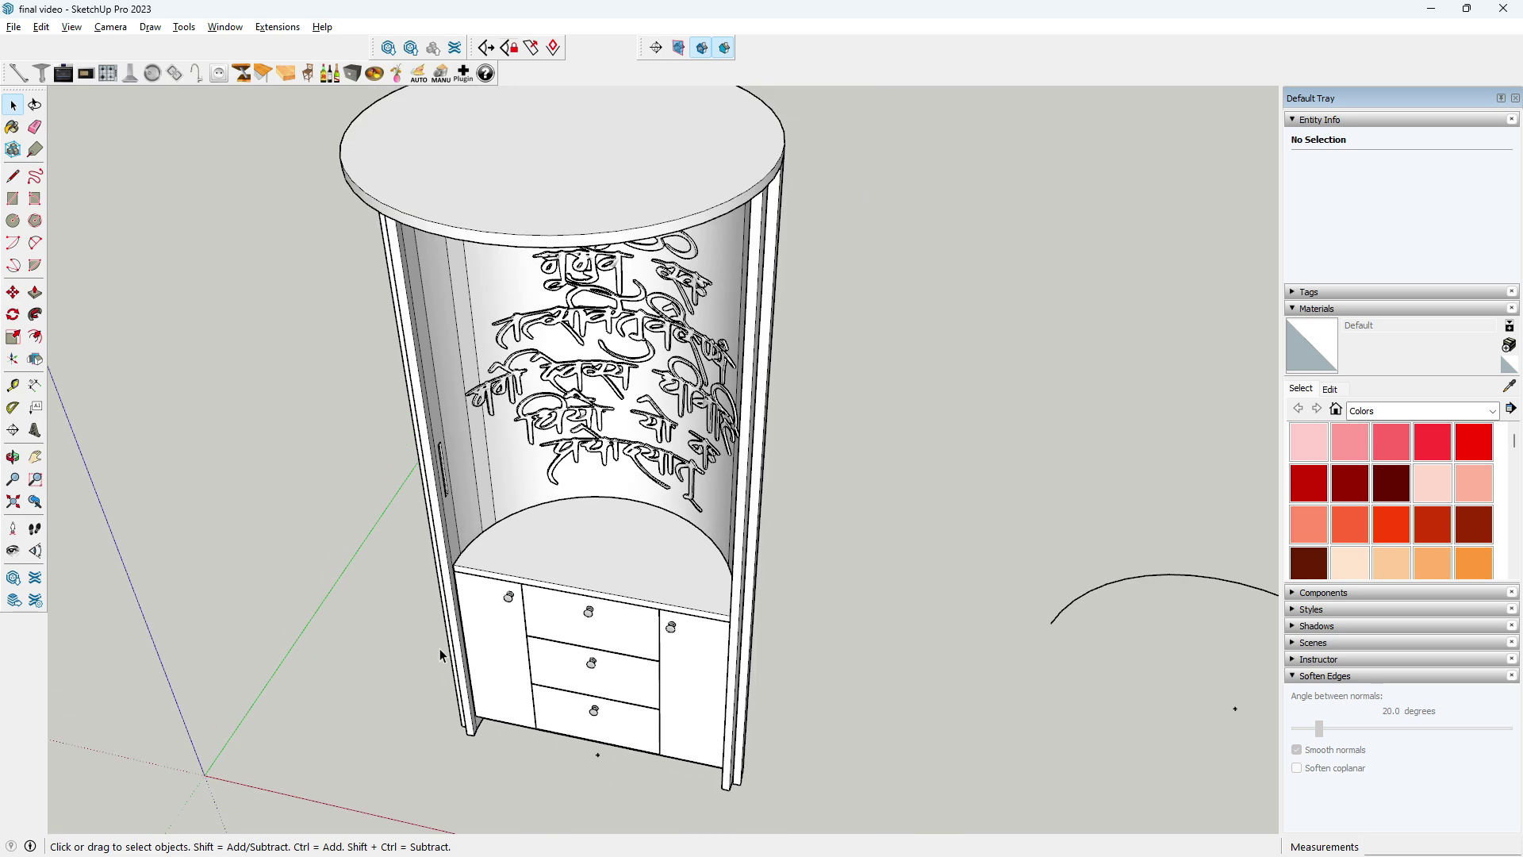
pyautogui.scroll(2, 460, 516)
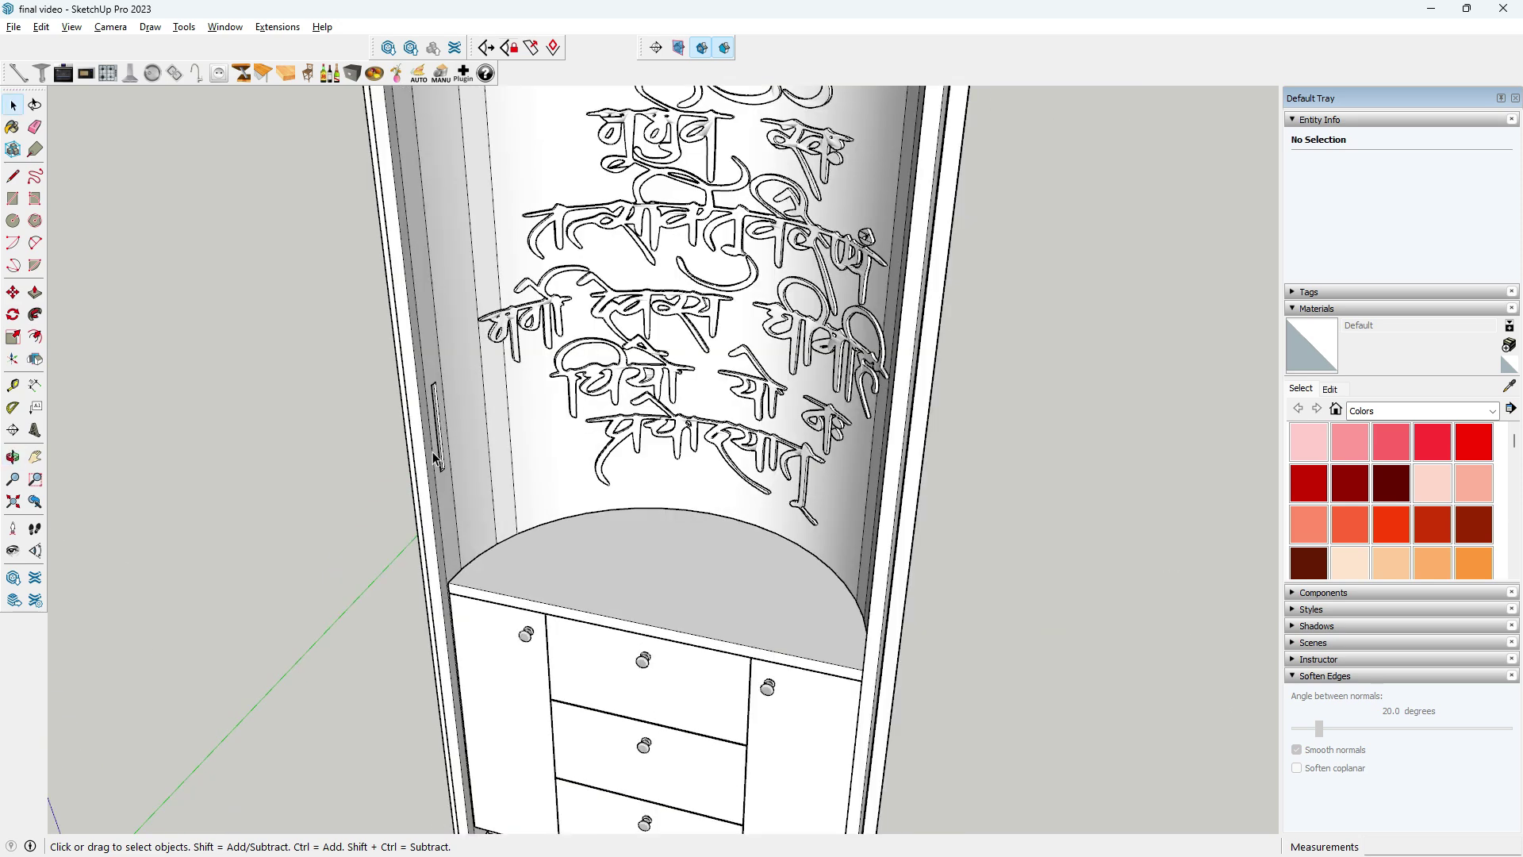
pyautogui.scroll(-2, 435, 456)
pyautogui.scroll(-2, 492, 508)
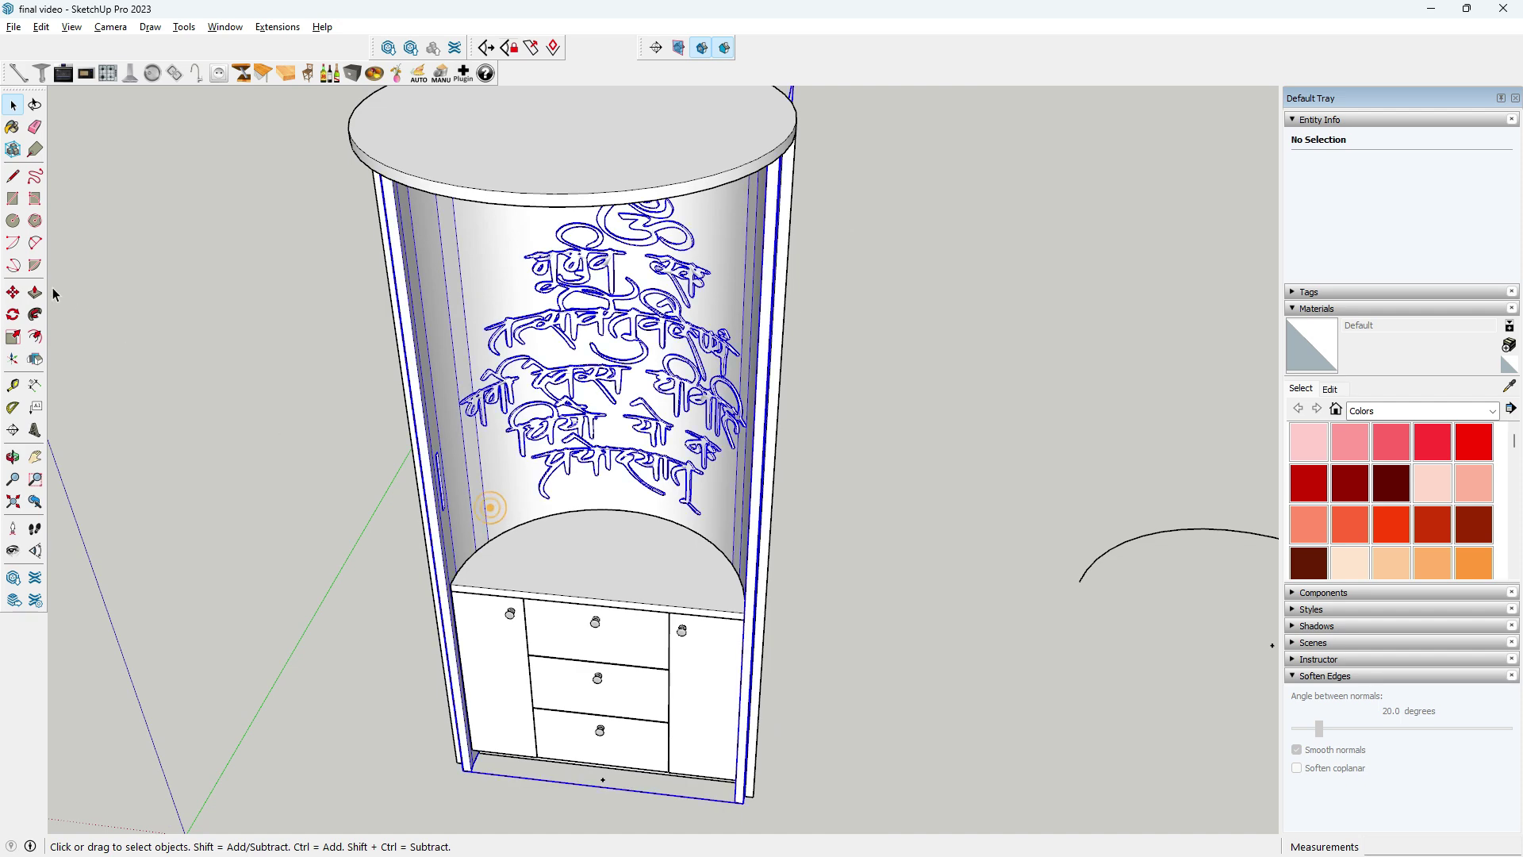
pyautogui.click(13, 314)
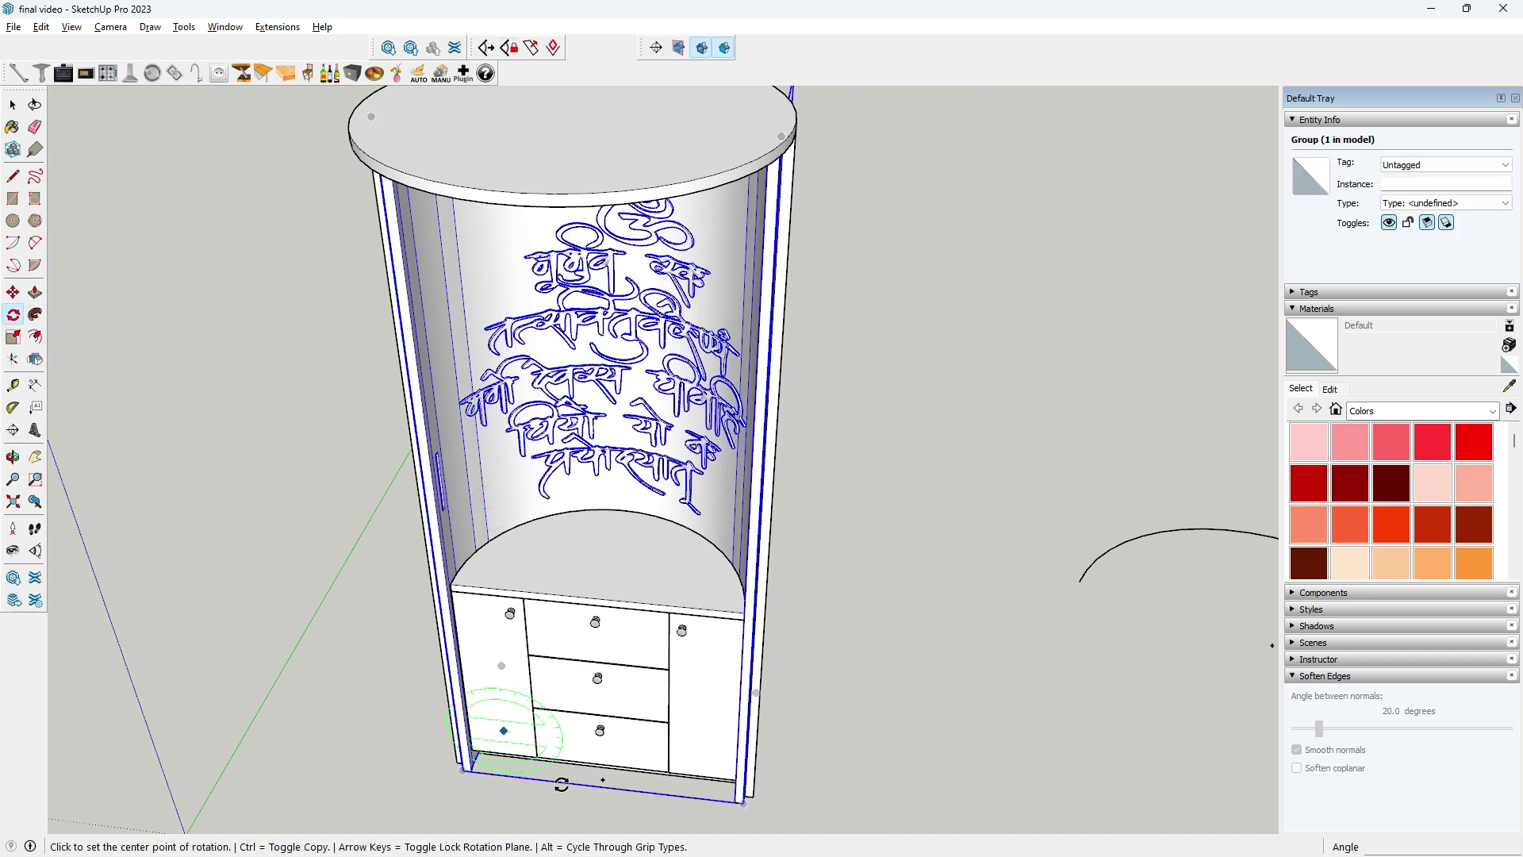
pyautogui.click(603, 779)
pyautogui.click(431, 764)
pyautogui.scroll(-2, 548, 801)
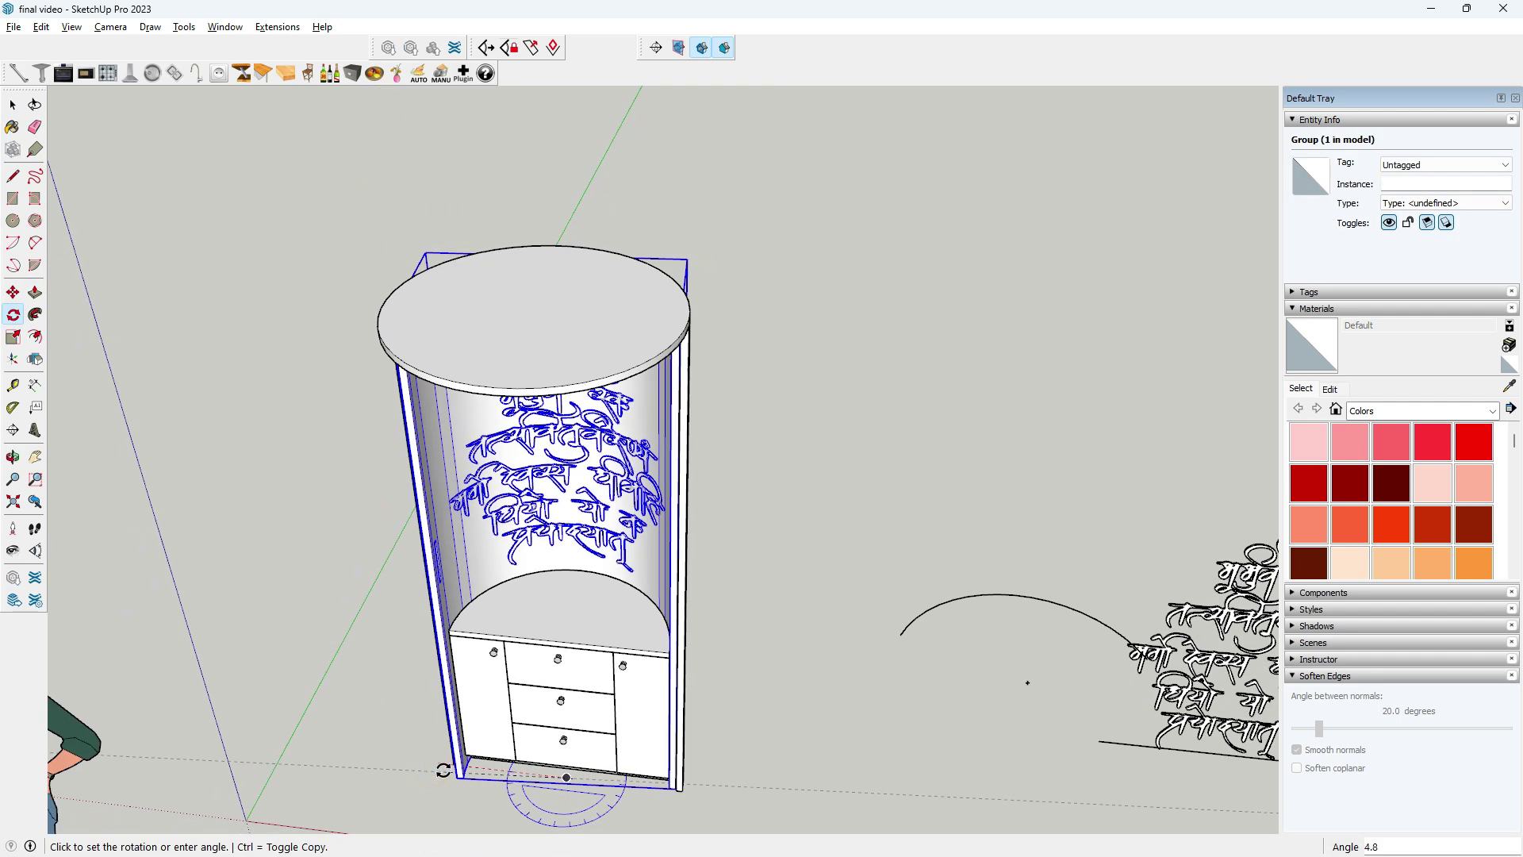
pyautogui.scroll(-2, 555, 809)
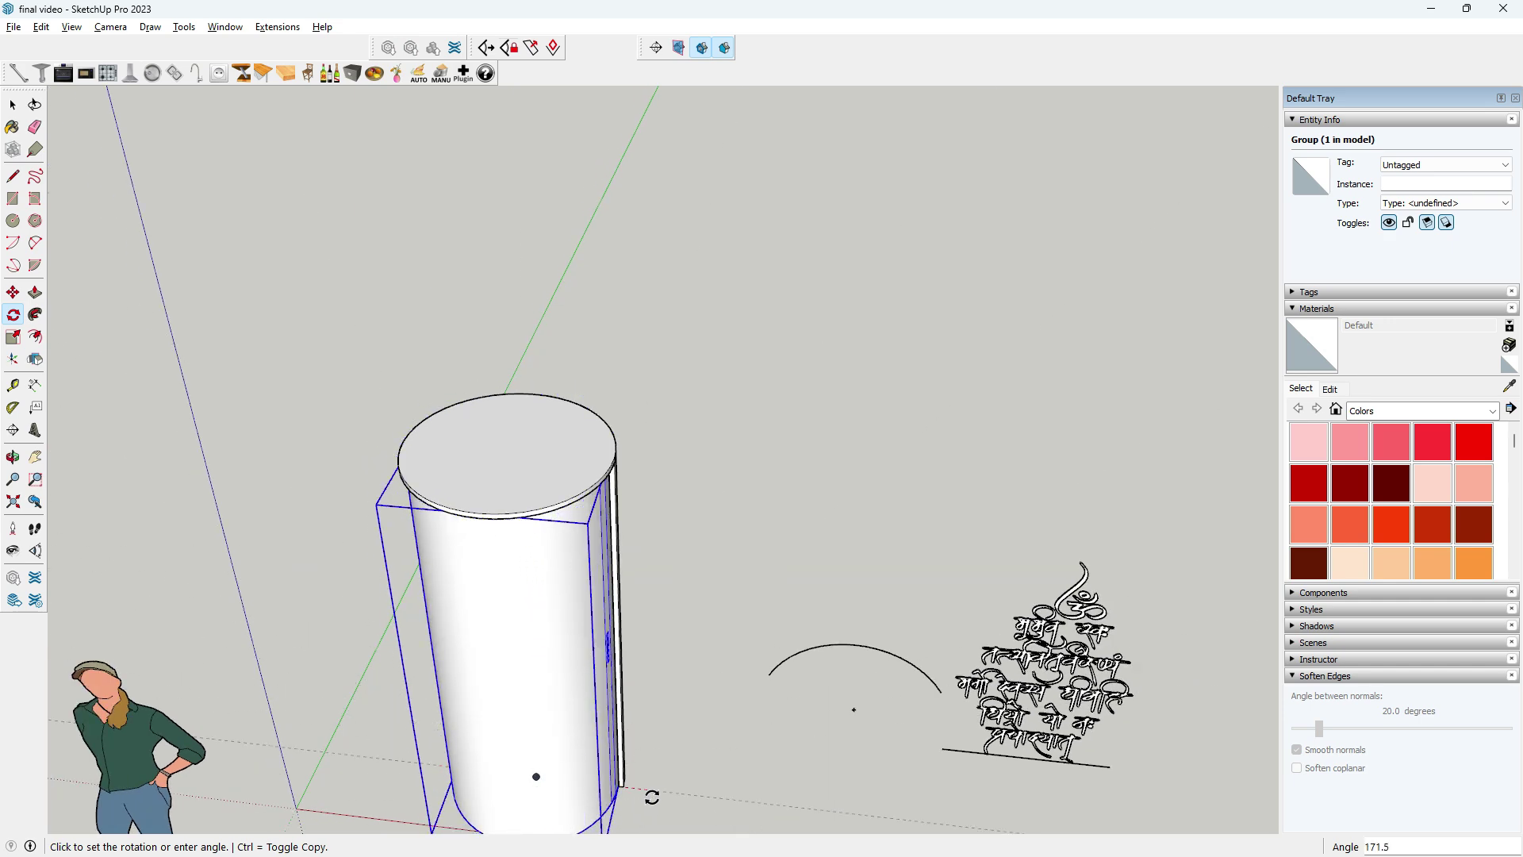
pyautogui.click(658, 795)
pyautogui.moveTo(537, 755); pyautogui.dragTo(385, 629, button='middle')
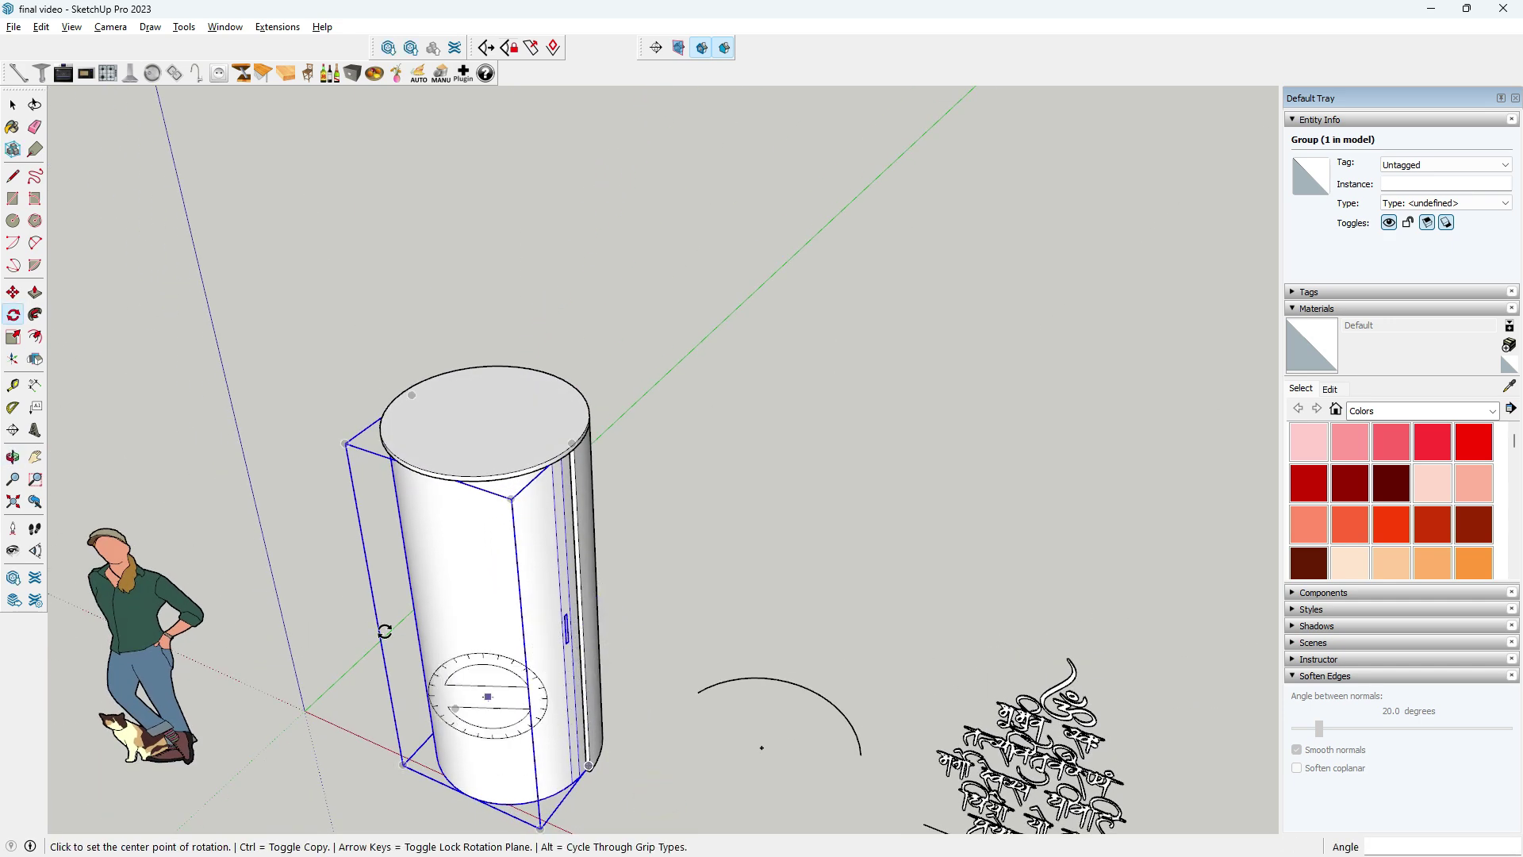
pyautogui.press('space')
# - Deselect the cabinet, restore the front view, and paste in the Ganesha statue
pyautogui.click(255, 402)
pyautogui.moveTo(255, 401)
pyautogui.mouseDown(button='middle')
pyautogui.moveTo(524, 401)
pyautogui.moveTo(622, 472)
pyautogui.mouseUp(button='middle')
pyautogui.hotkey('ctrl', 'z')
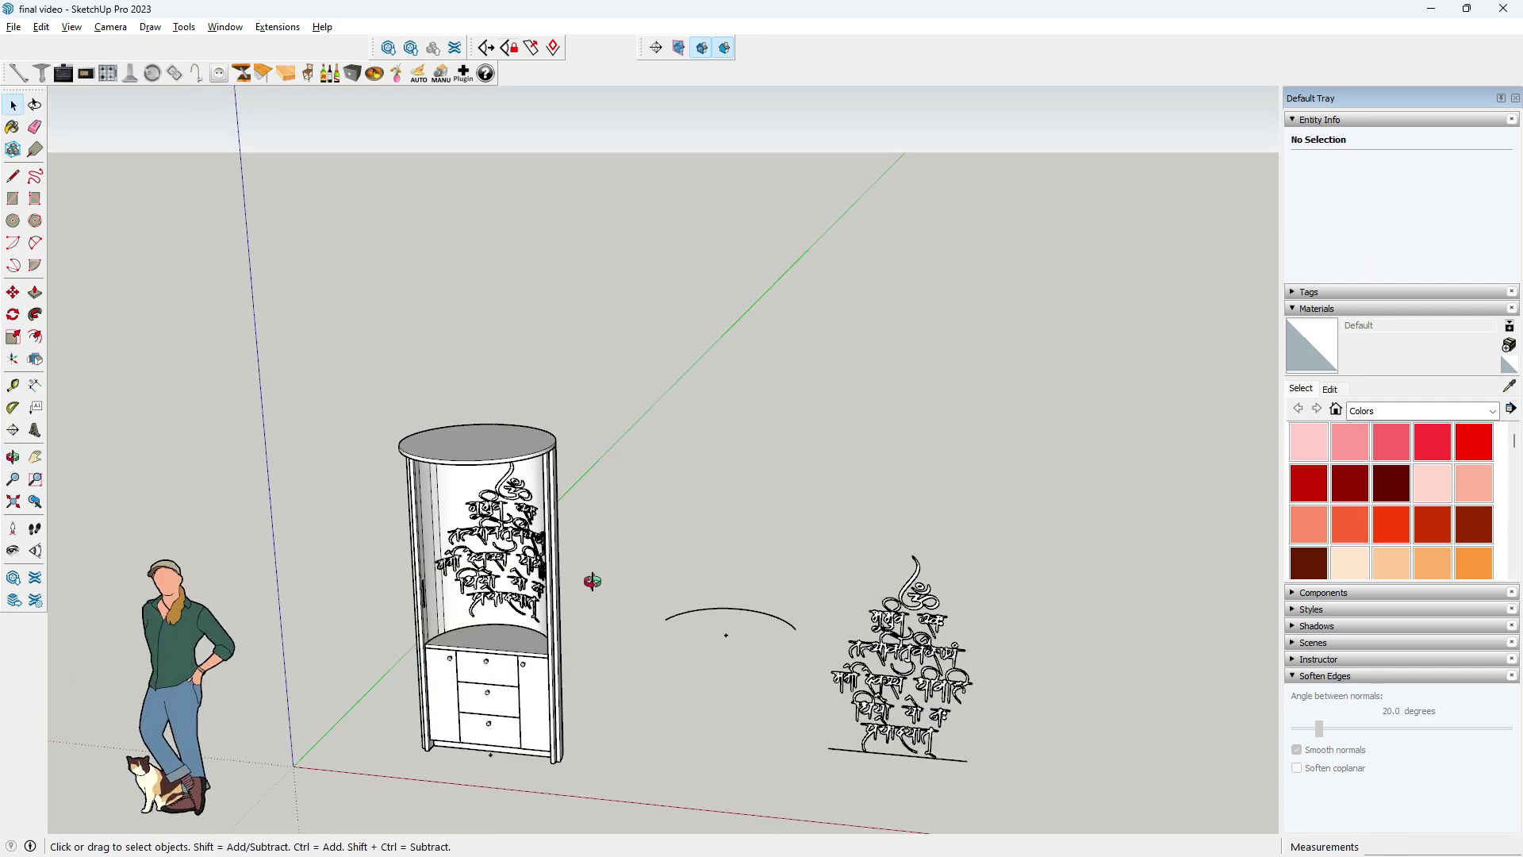
pyautogui.scroll(-2, 478, 489)
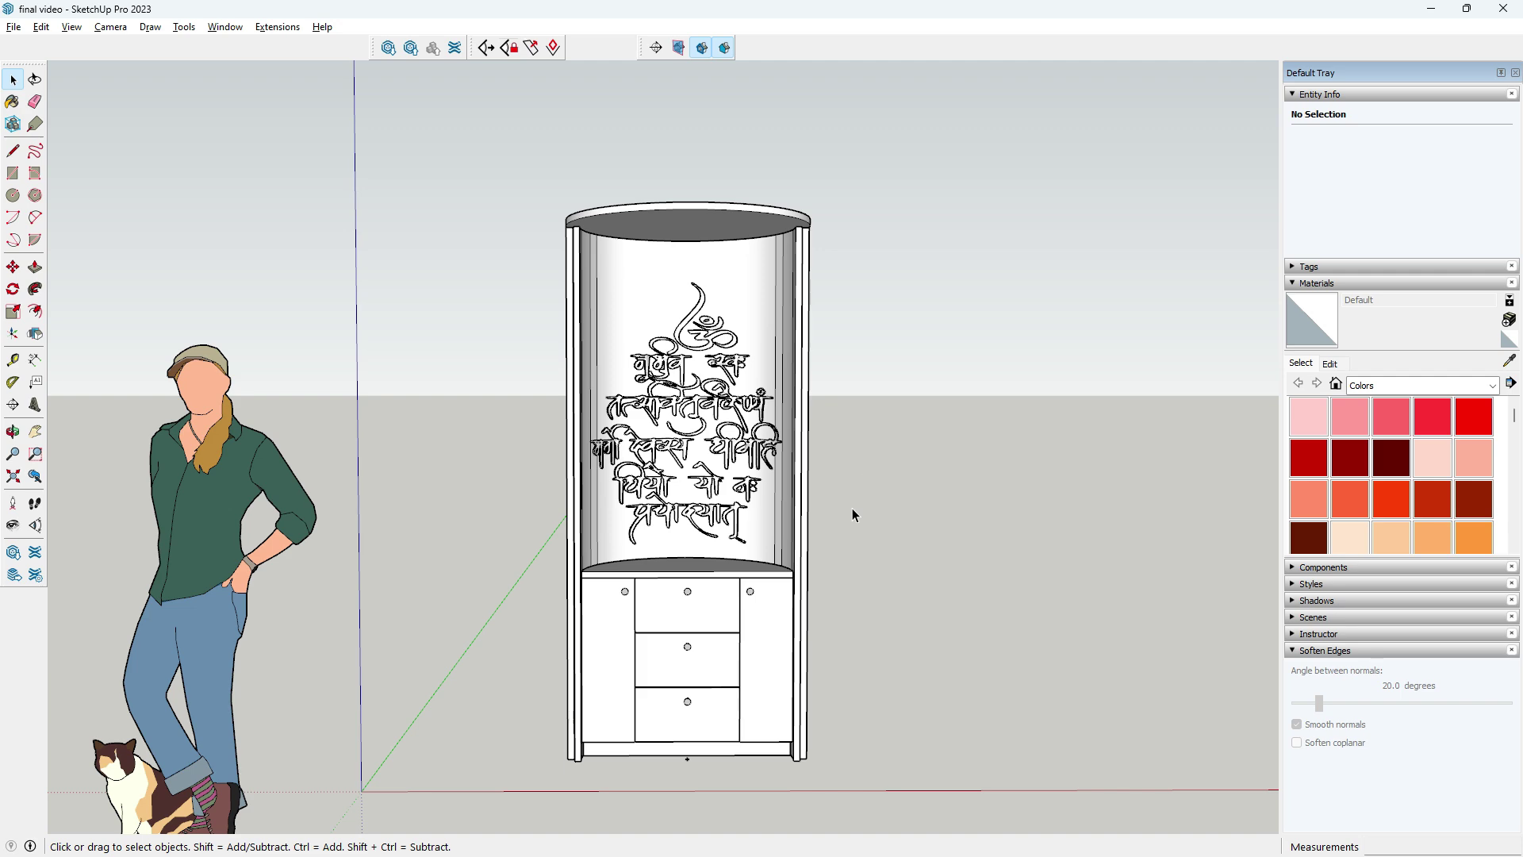
pyautogui.hotkey('ctrl', 'v')
# - Drop the pasted Ganesha statue onto the upper niche's shelf before the mantra, then deselect it
pyautogui.scroll(5, 674, 555)
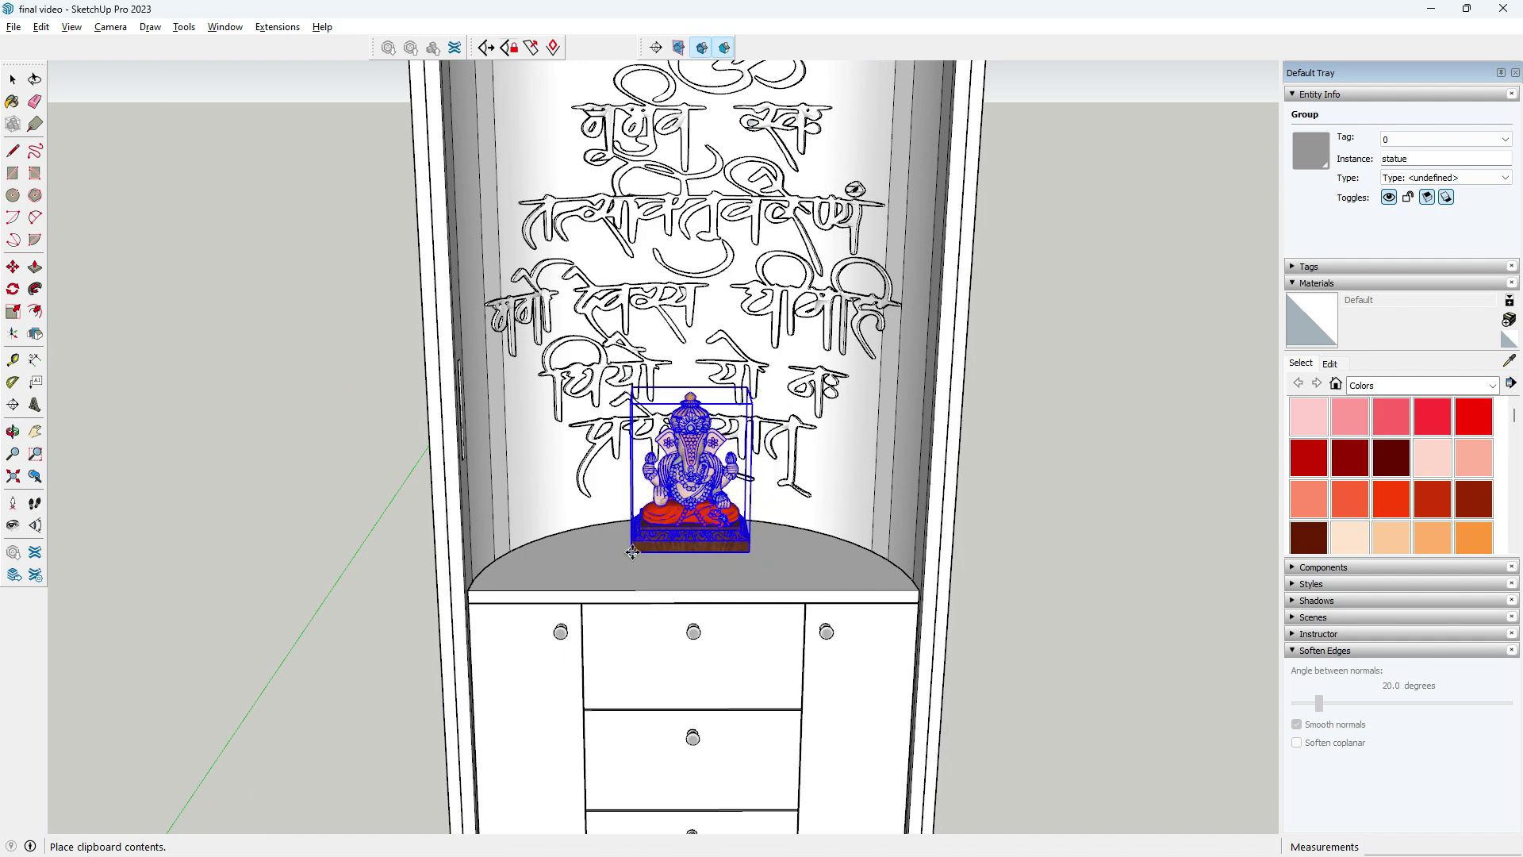
pyautogui.click(631, 551)
pyautogui.moveTo(684, 578); pyautogui.dragTo(685, 617, button='middle')
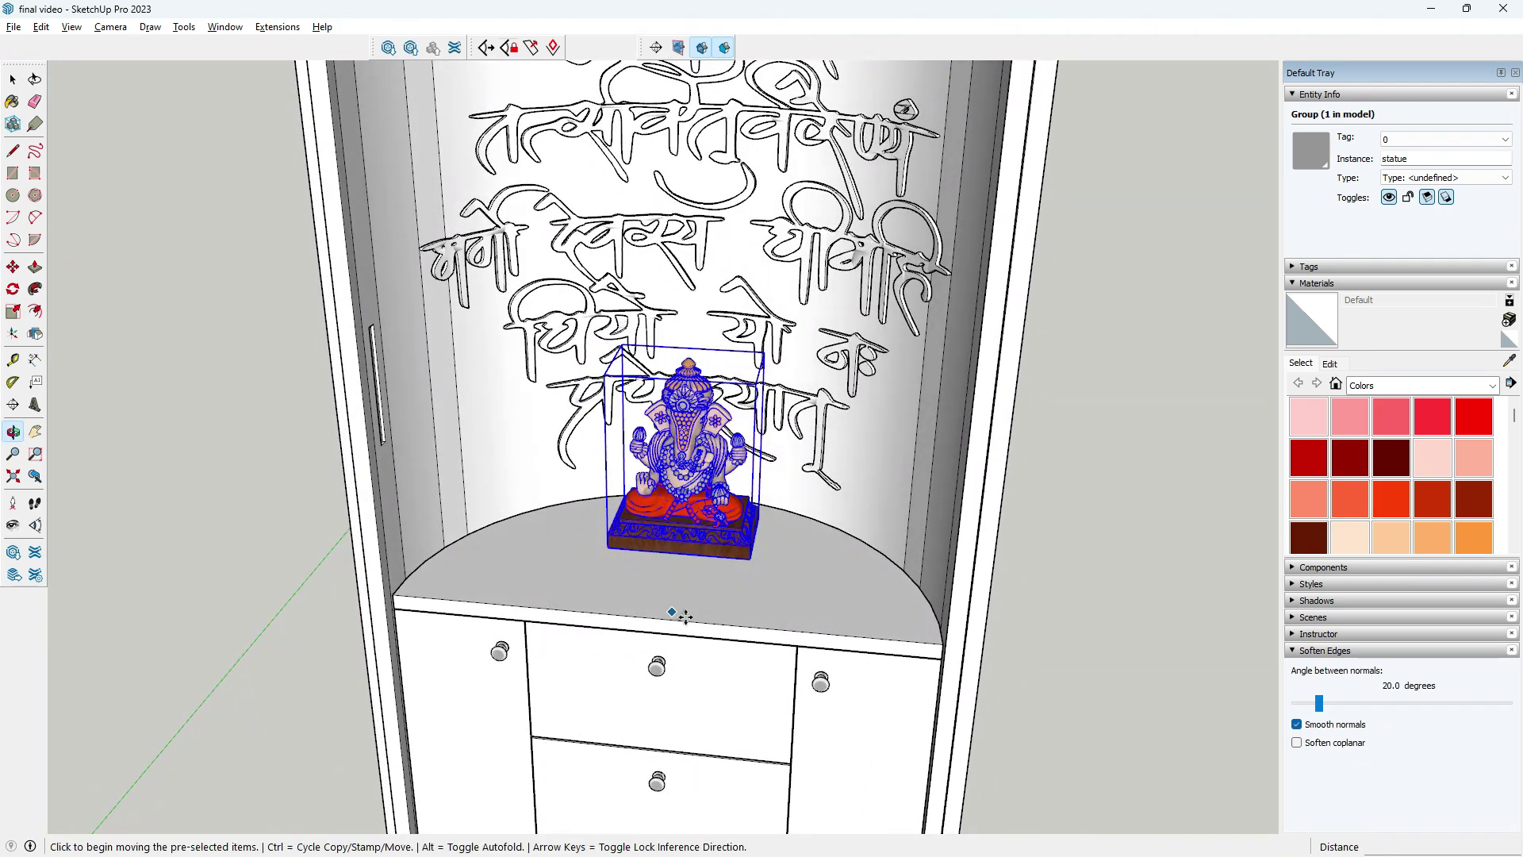
pyautogui.press('space')
pyautogui.scroll(-3, 316, 396)
pyautogui.scroll(-3, 316, 396)
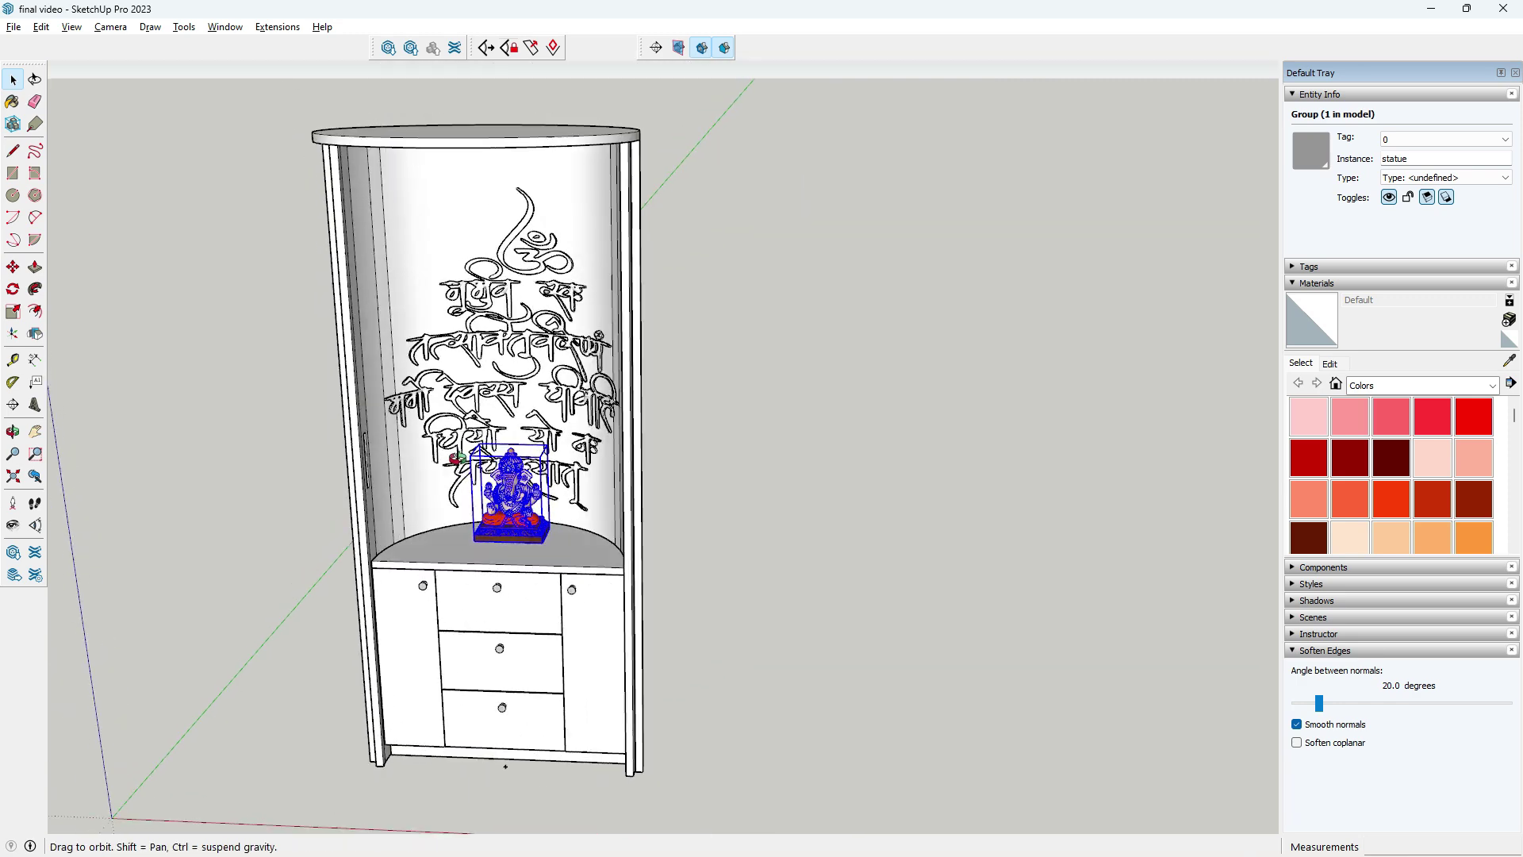
pyautogui.scroll(-3, 757, 498)
pyautogui.click(665, 588)
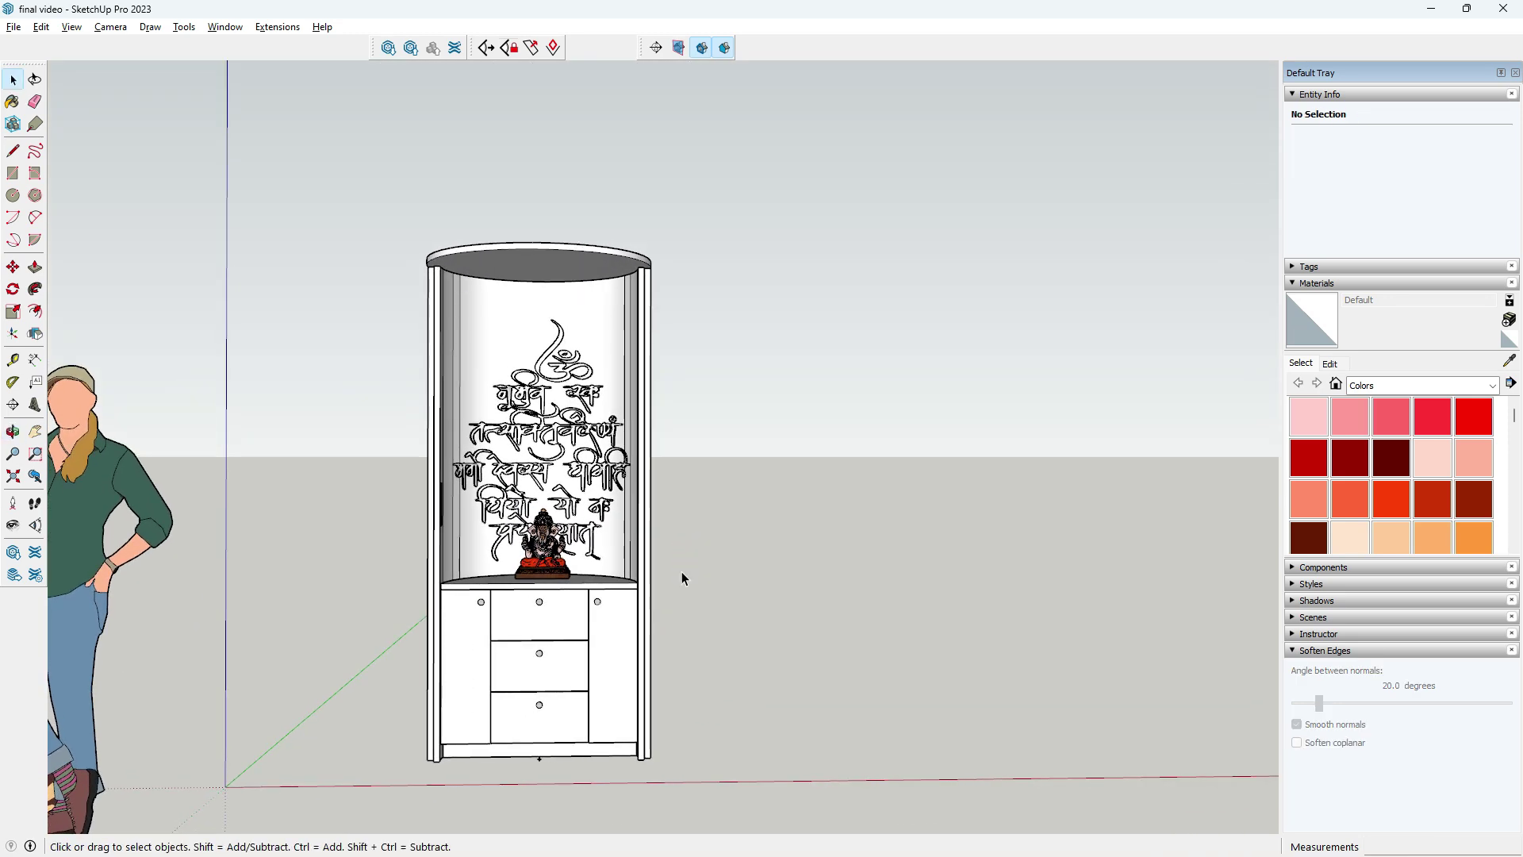
pyautogui.scroll(2, 681, 574)
pyautogui.moveTo(681, 595); pyautogui.dragTo(480, 595, button='middle')
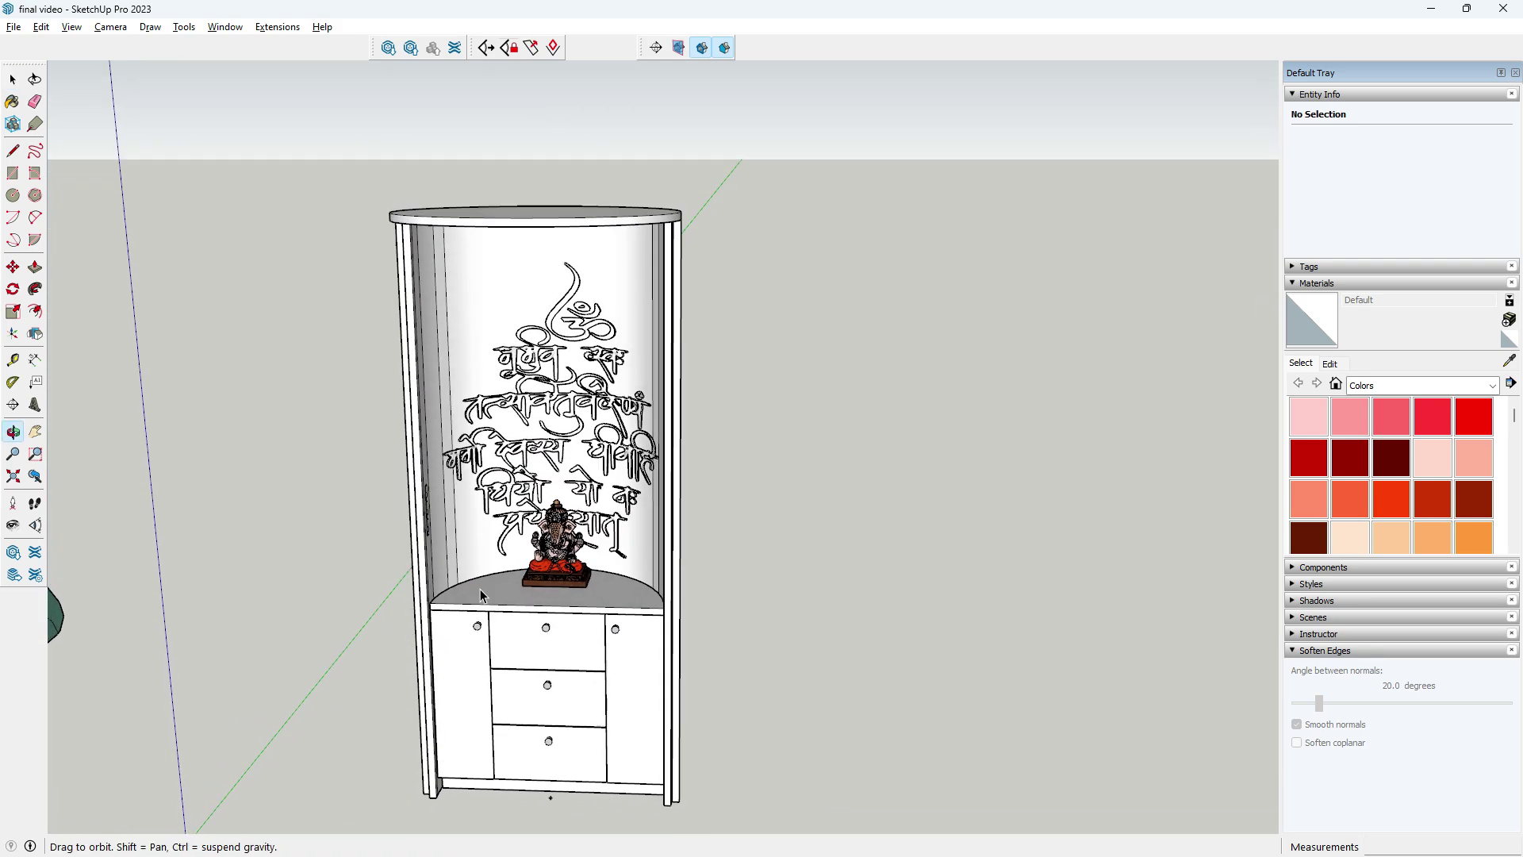
pyautogui.click(480, 595)
pyautogui.moveTo(512, 468)
pyautogui.mouseDown(button='middle')
pyautogui.moveTo(578, 382)
pyautogui.moveTo(457, 347)
pyautogui.mouseUp(button='middle')
pyautogui.scroll(-2, 359, 343)
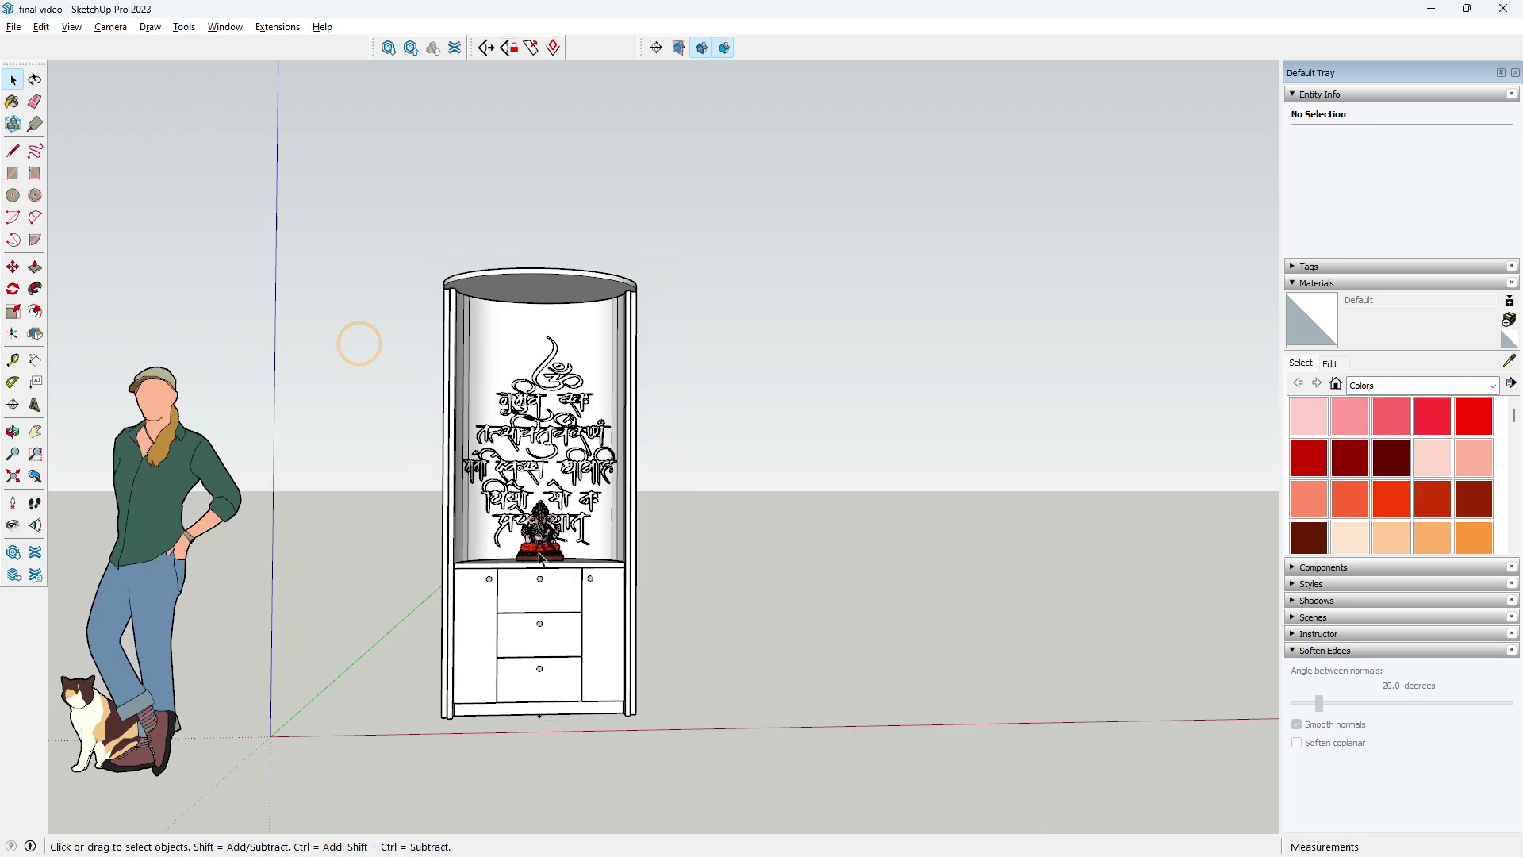
pyautogui.scroll(3, 535, 591)
pyautogui.scroll(2, 584, 380)
pyautogui.scroll(-2, 583, 379)
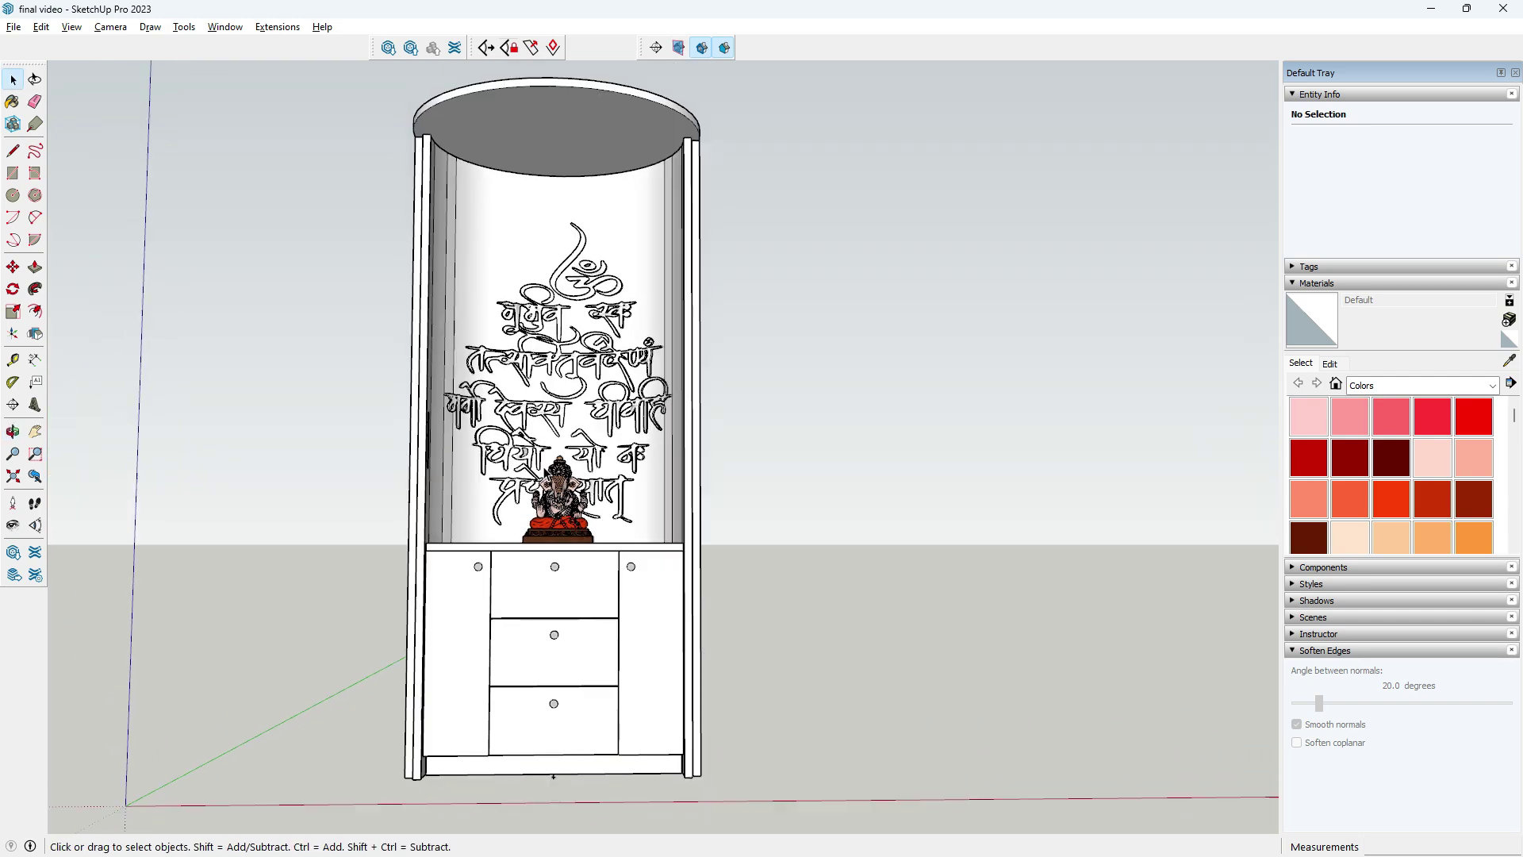
pyautogui.moveTo(583, 380)
pyautogui.mouseDown(button='middle')
pyautogui.moveTo(555, 238)
pyautogui.moveTo(449, 411)
pyautogui.mouseUp(button='middle')
pyautogui.scroll(2, 552, 125)
pyautogui.scroll(-3, 569, 149)
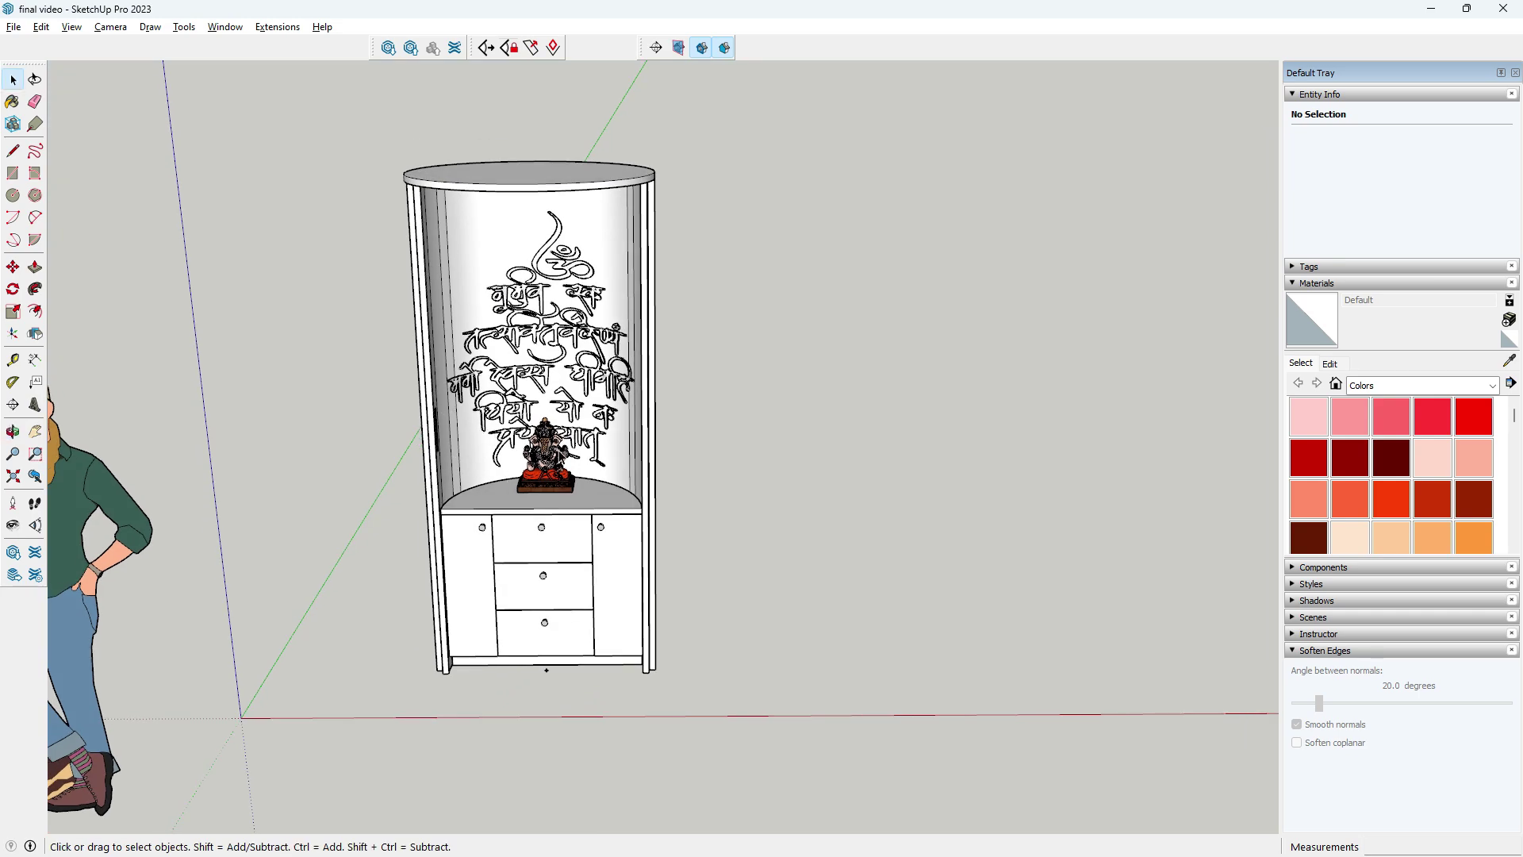
pyautogui.moveTo(730, 547)
pyautogui.mouseDown(button='middle')
pyautogui.moveTo(697, 526)
pyautogui.moveTo(516, 492)
pyautogui.moveTo(280, 384)
pyautogui.moveTo(635, 428)
pyautogui.moveTo(689, 443)
pyautogui.moveTo(706, 470)
pyautogui.mouseUp(button='middle')
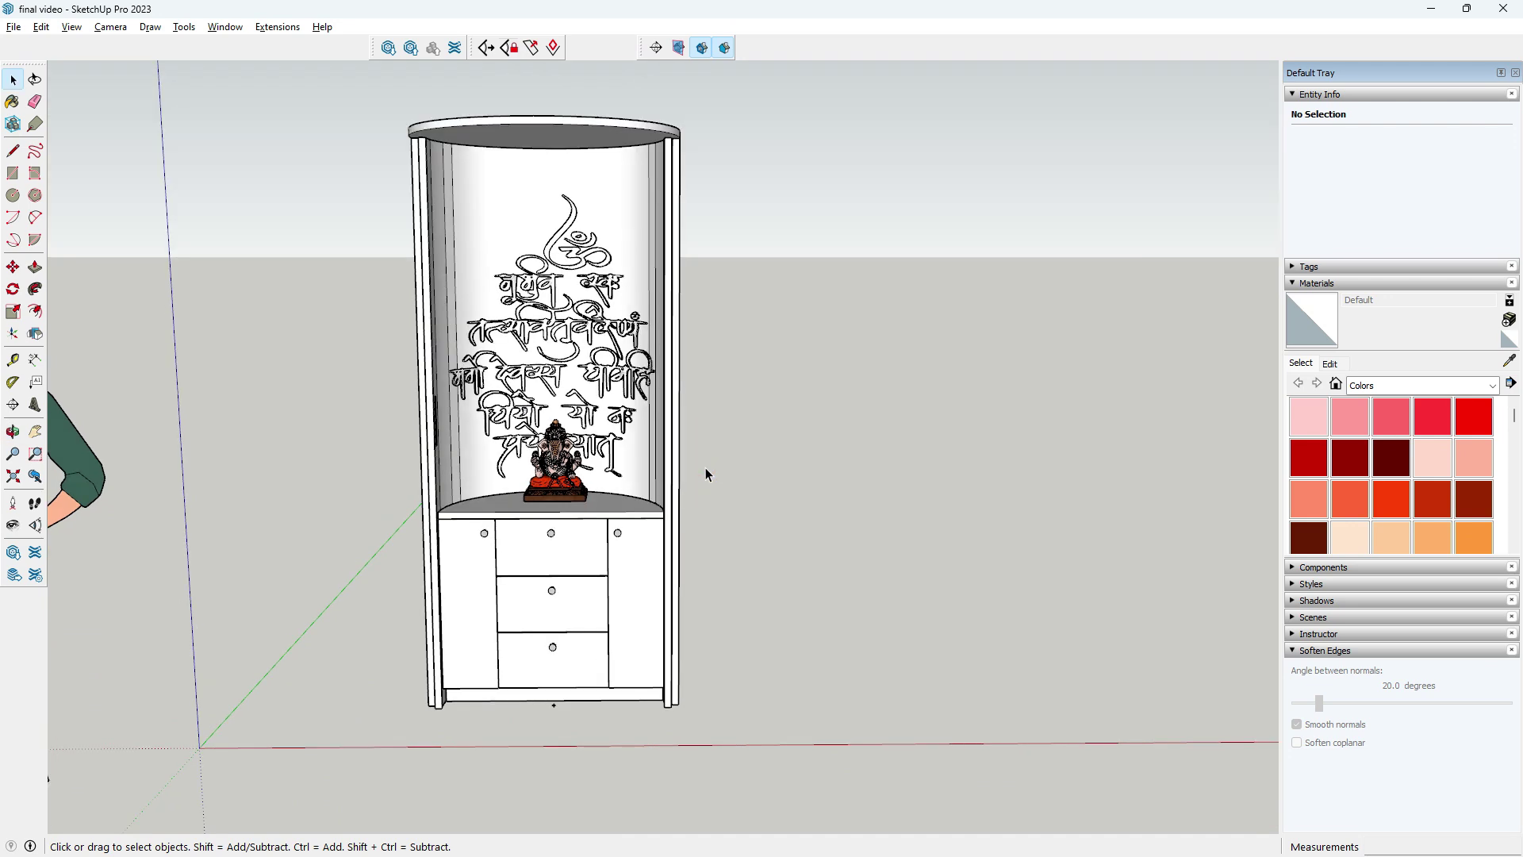